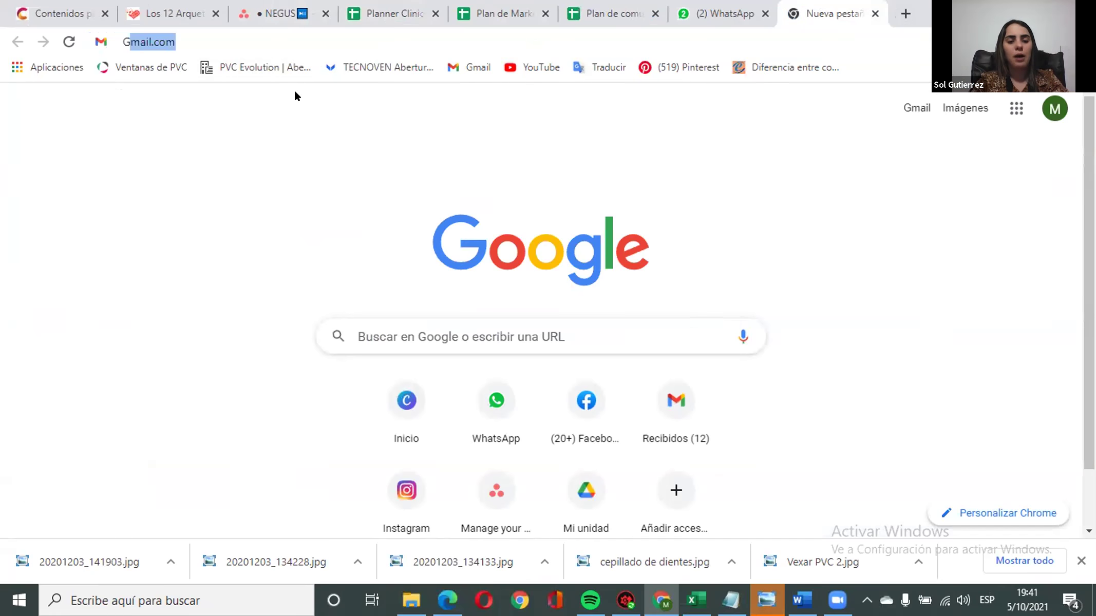
- Load facebook.com in Chrome and open the Páginas list of 47 managed pages
text(FAcebook)
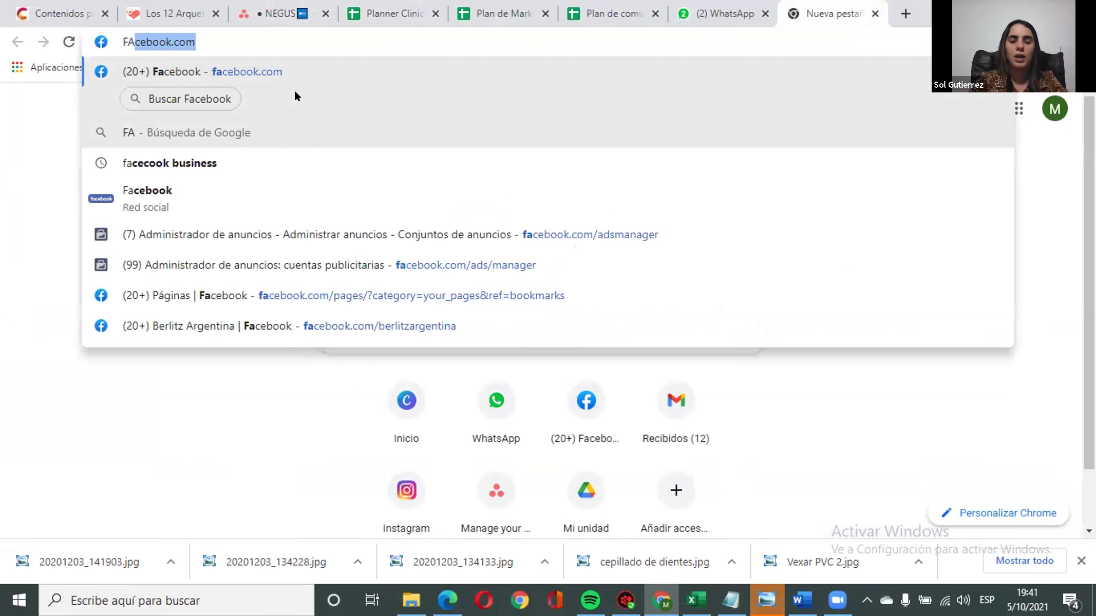
key(Return)
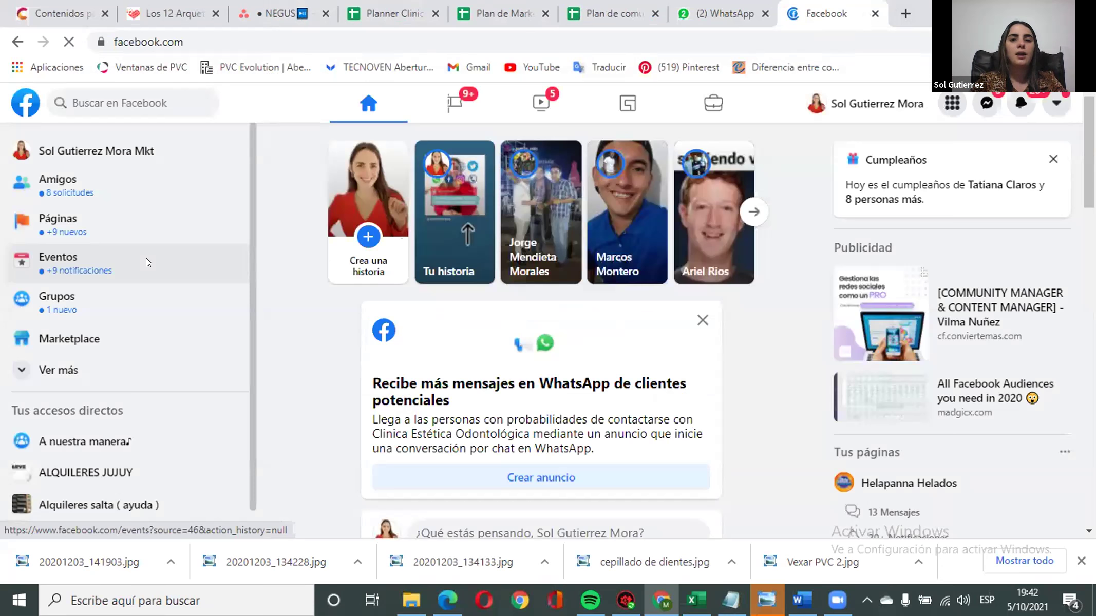
scroll(661, 223, down, 10)
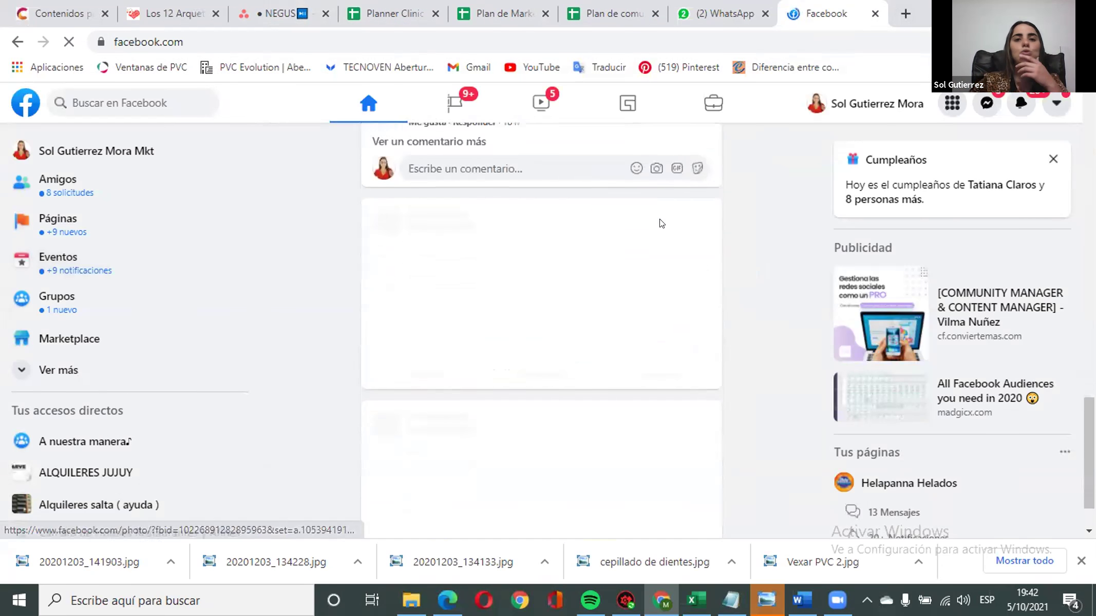
scroll(662, 223, down, 1)
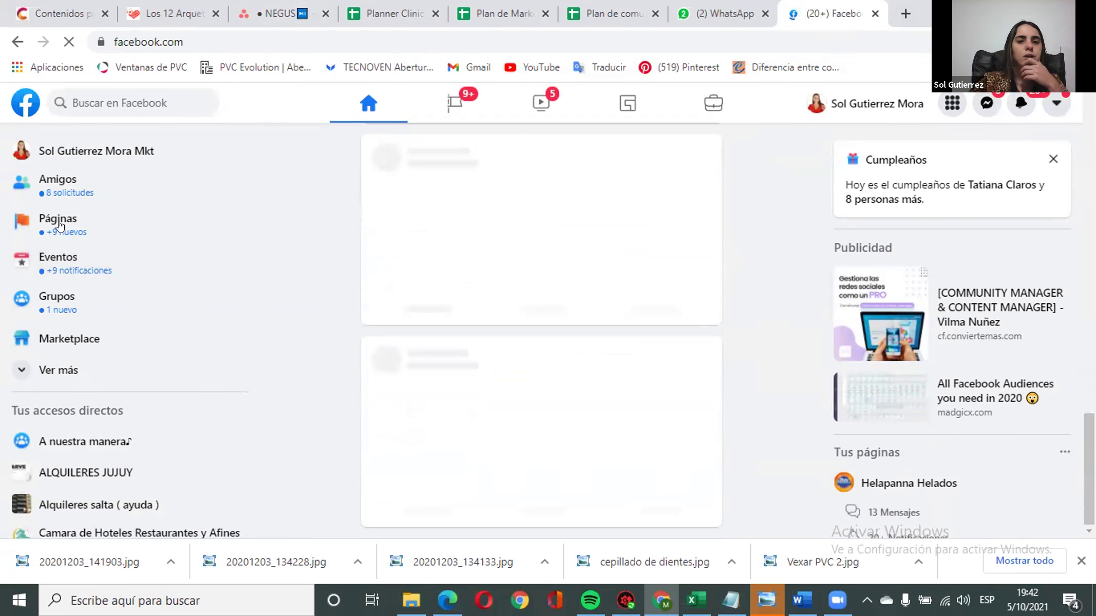
click(188, 227)
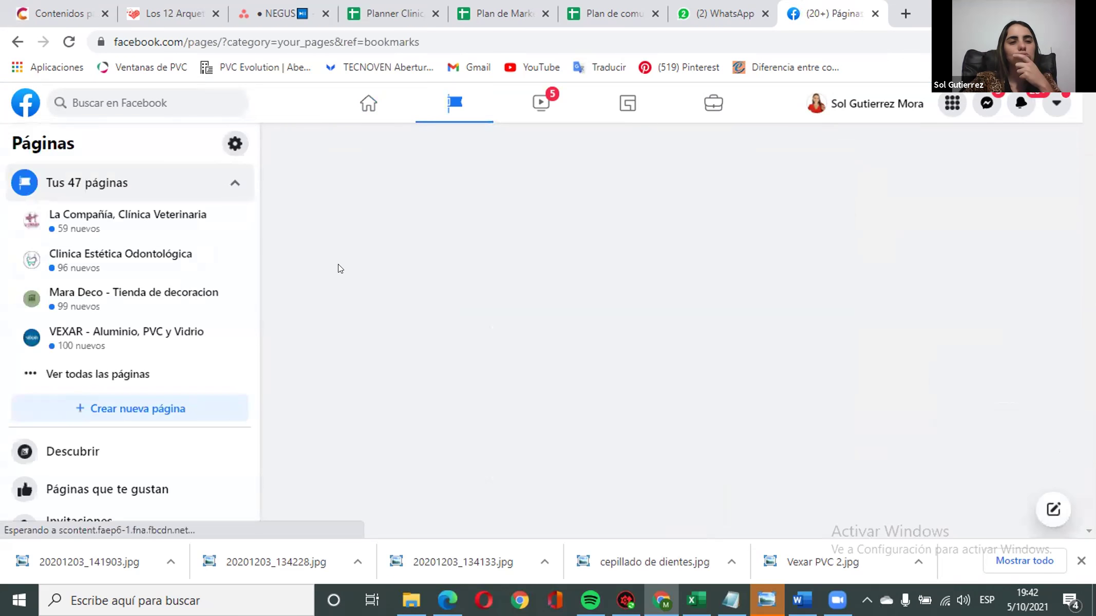
- Open the La Compañía, Clínica Veterinaria page and dismiss the acting-as-page notice
click(77, 226)
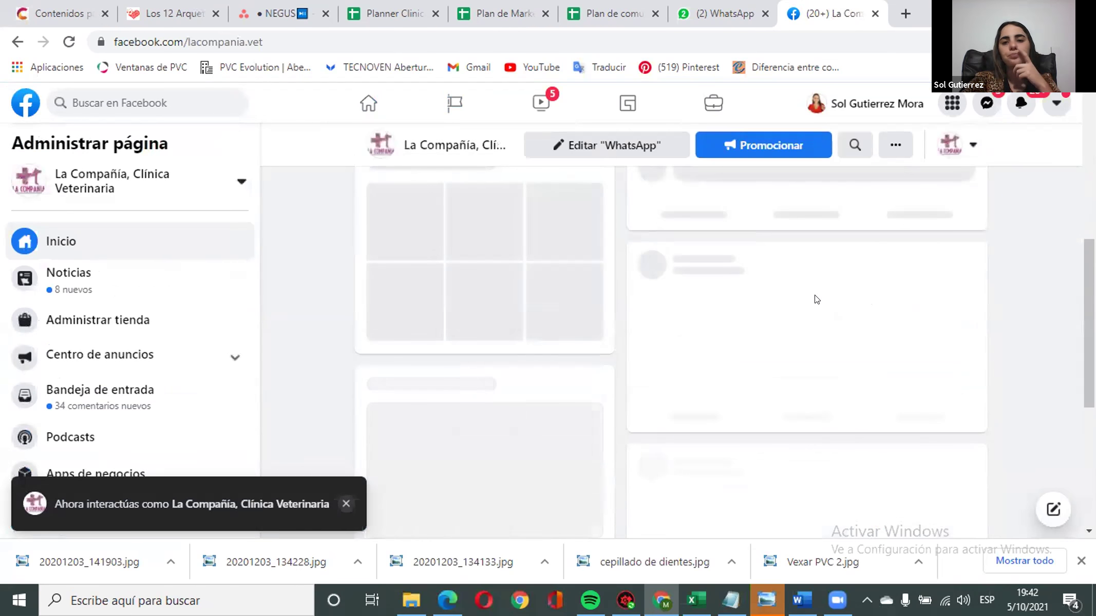
scroll(814, 298, down, 2)
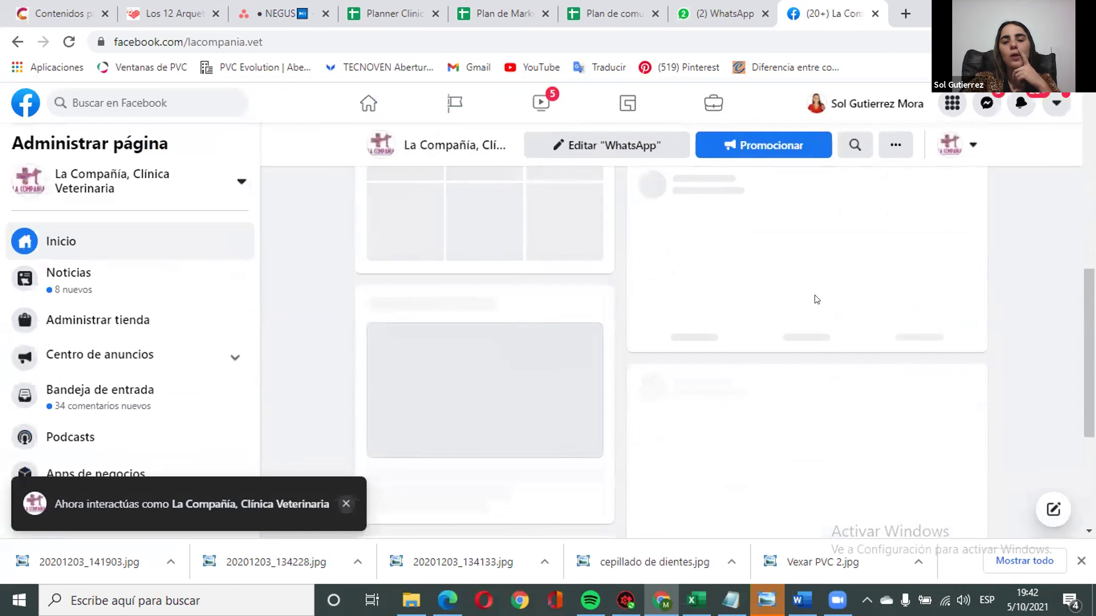
click(345, 504)
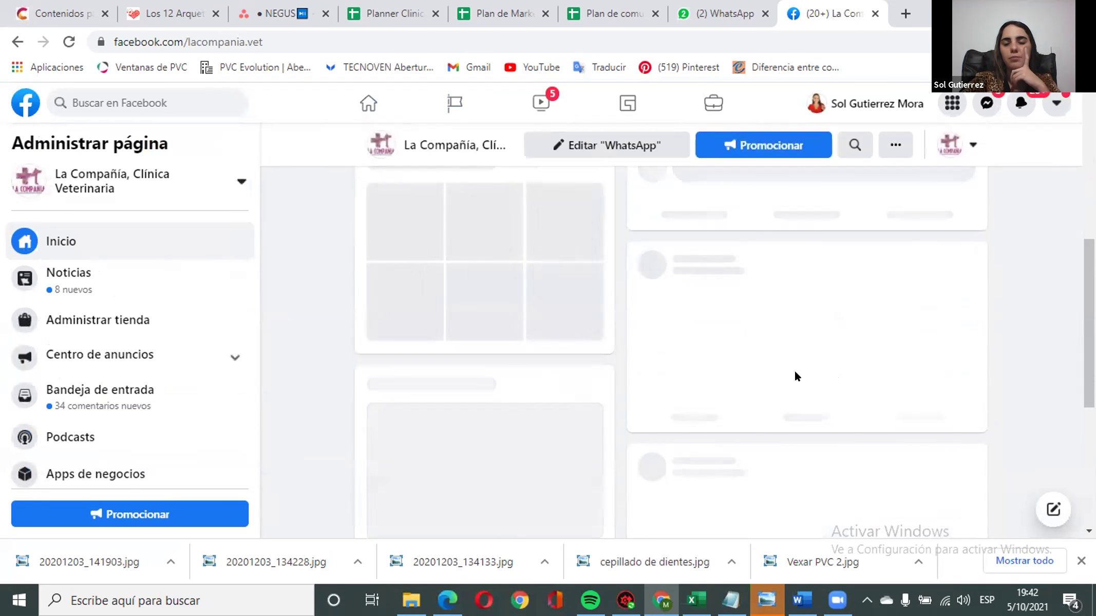
- Scroll down to the 8 de octubre dog post and choose Promocionar publicación
scroll(940, 366, down, 8)
scroll(869, 367, down, 1)
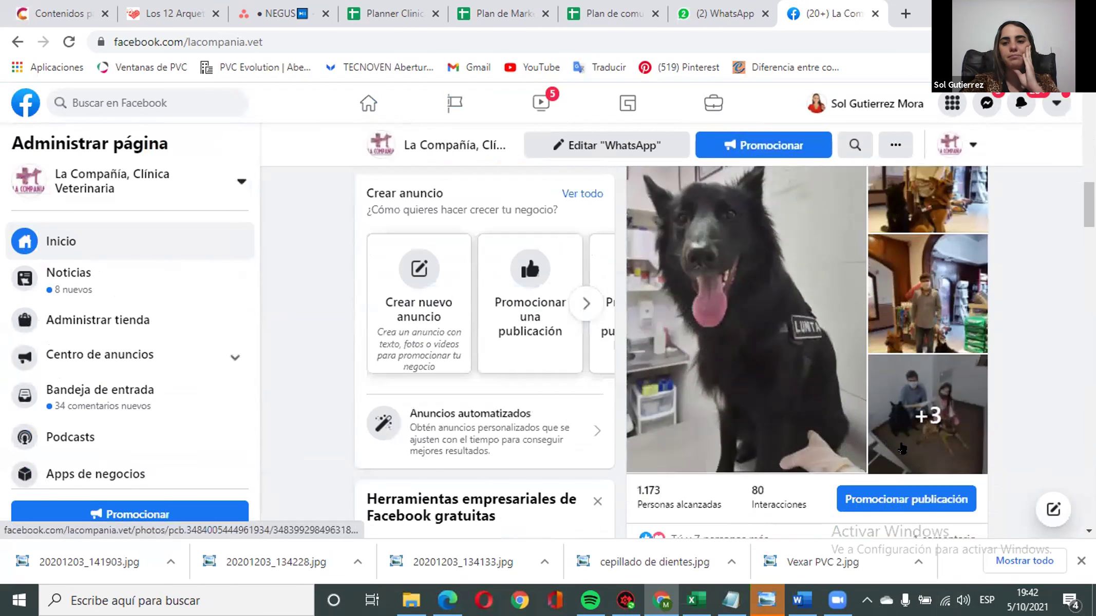
scroll(914, 485, down, 5)
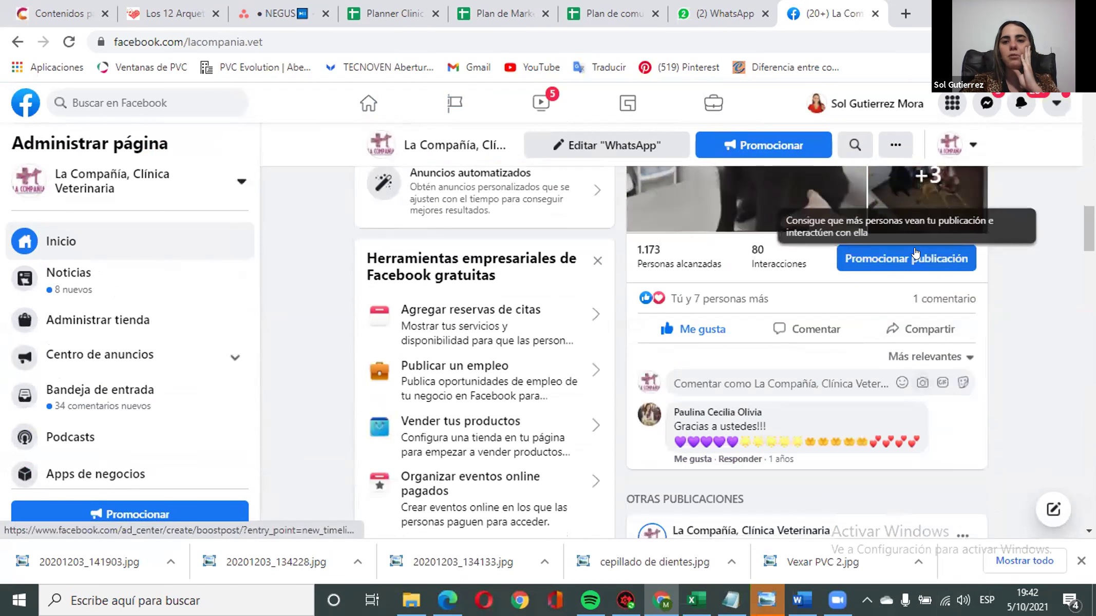
scroll(914, 255, down, 10)
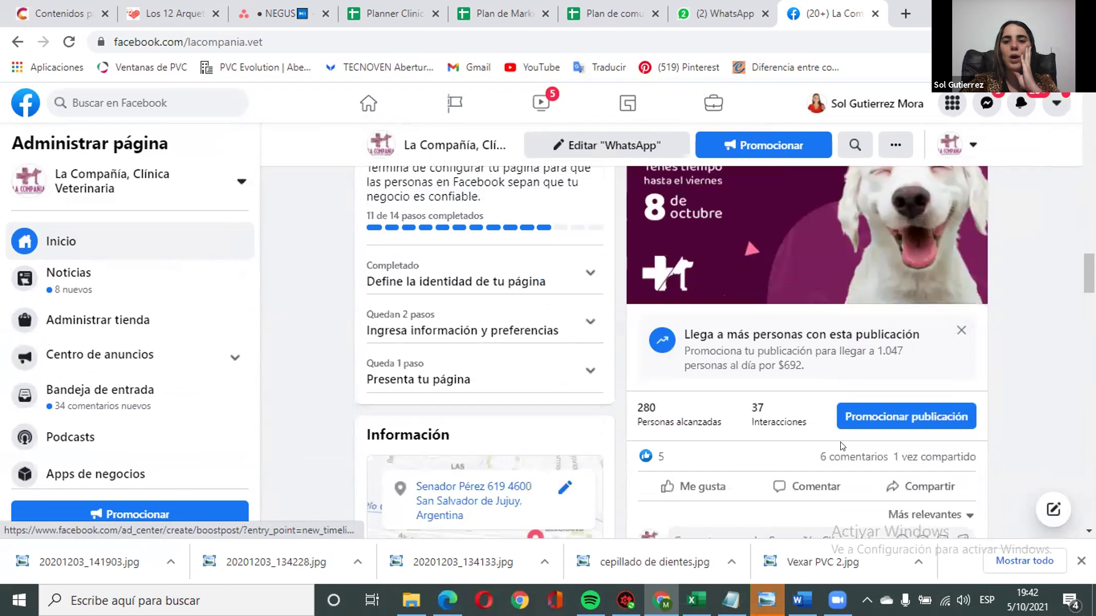
click(885, 417)
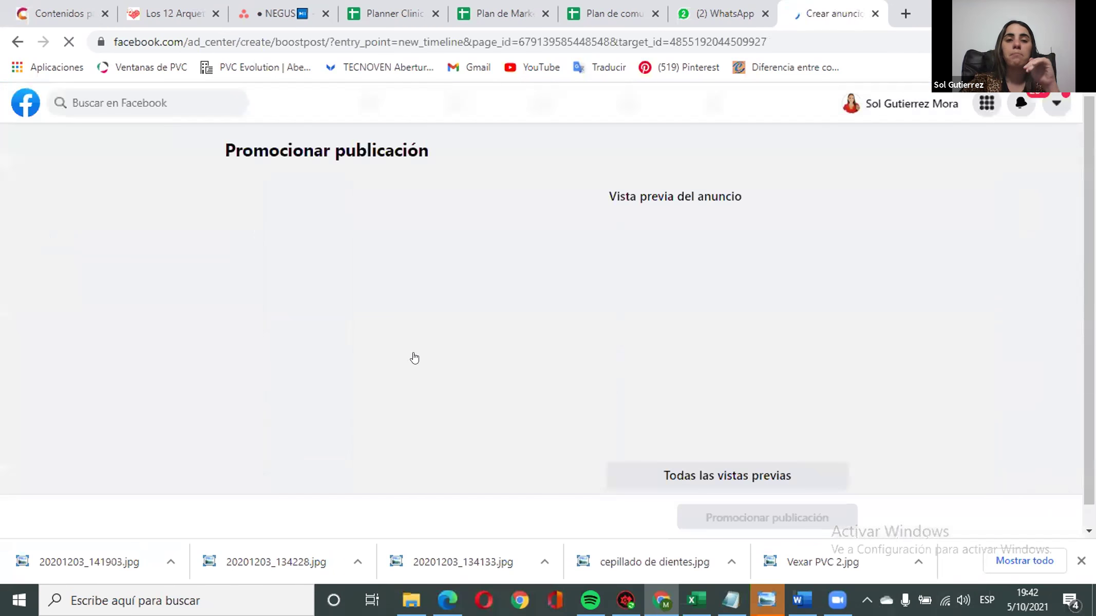
- Lower the boost's total budget to $110,00 on the budget slider
scroll(455, 353, down, 4)
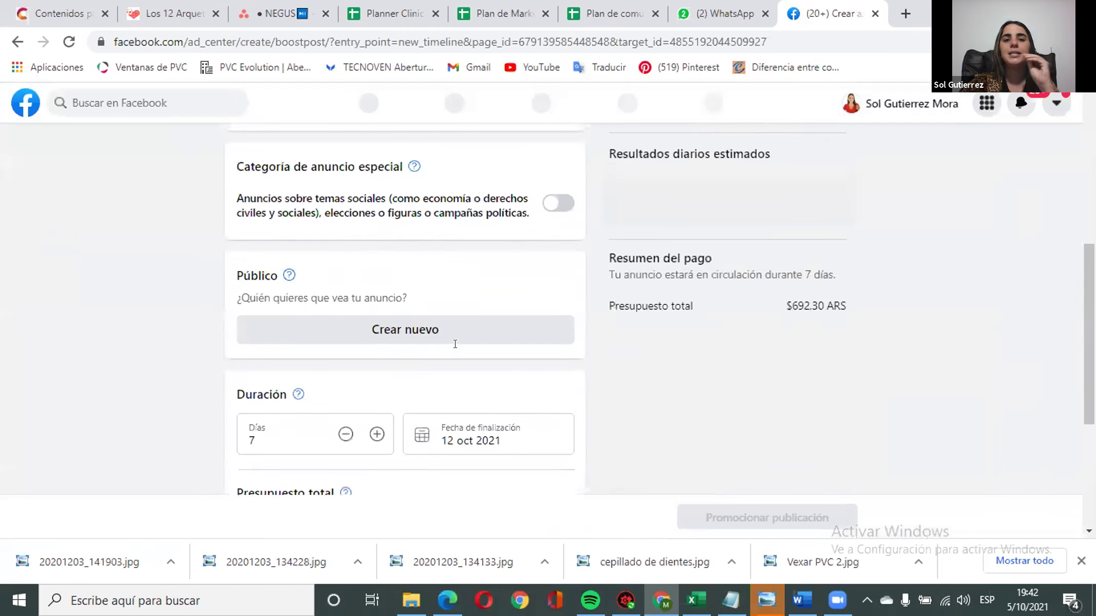
scroll(455, 347, down, 10)
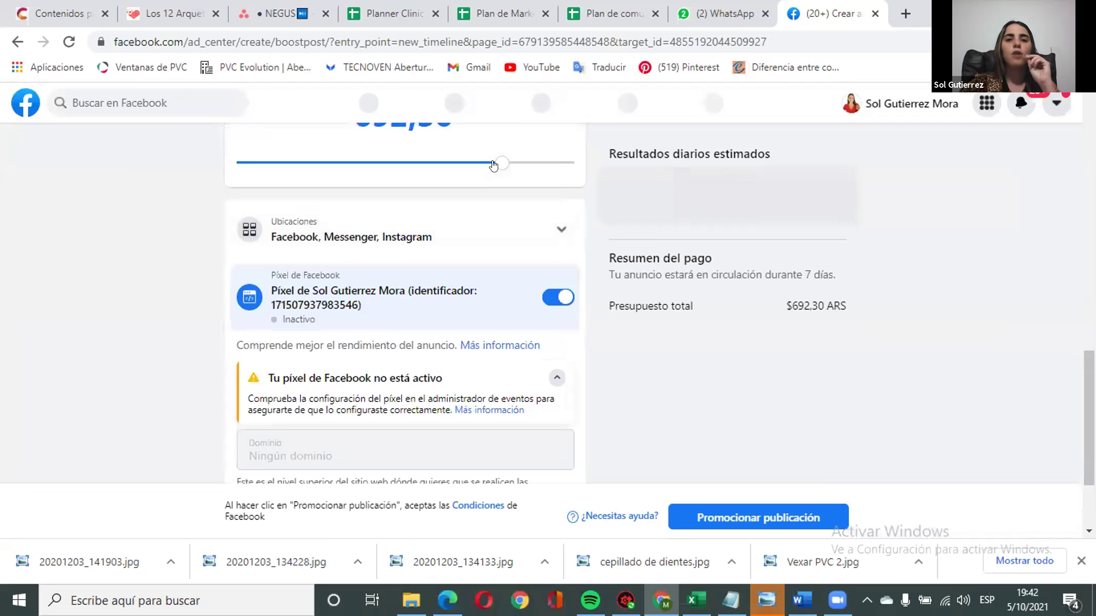
click(390, 168)
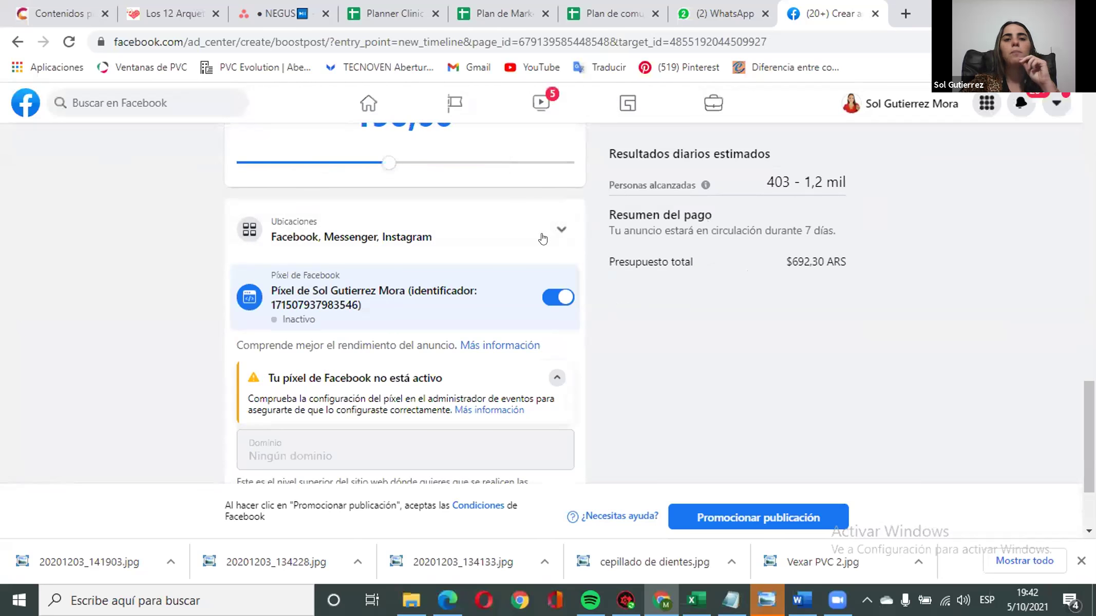
- Scroll back through the boost form and head to the Facebook home page, raising a leave prompt
scroll(524, 251, up, 12)
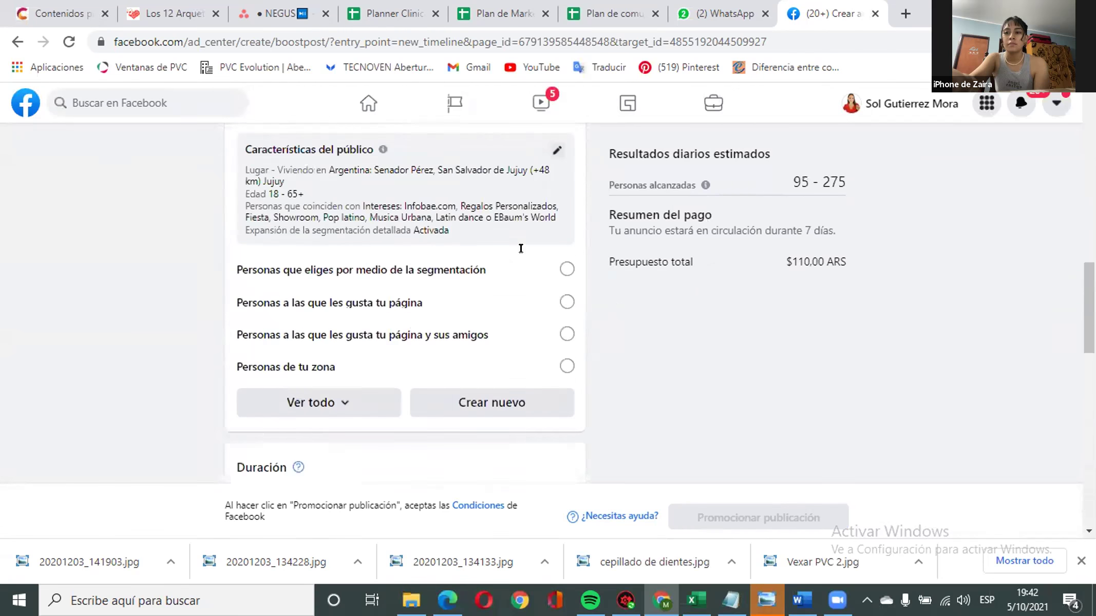
scroll(516, 265, up, 2)
scroll(506, 273, down, 10)
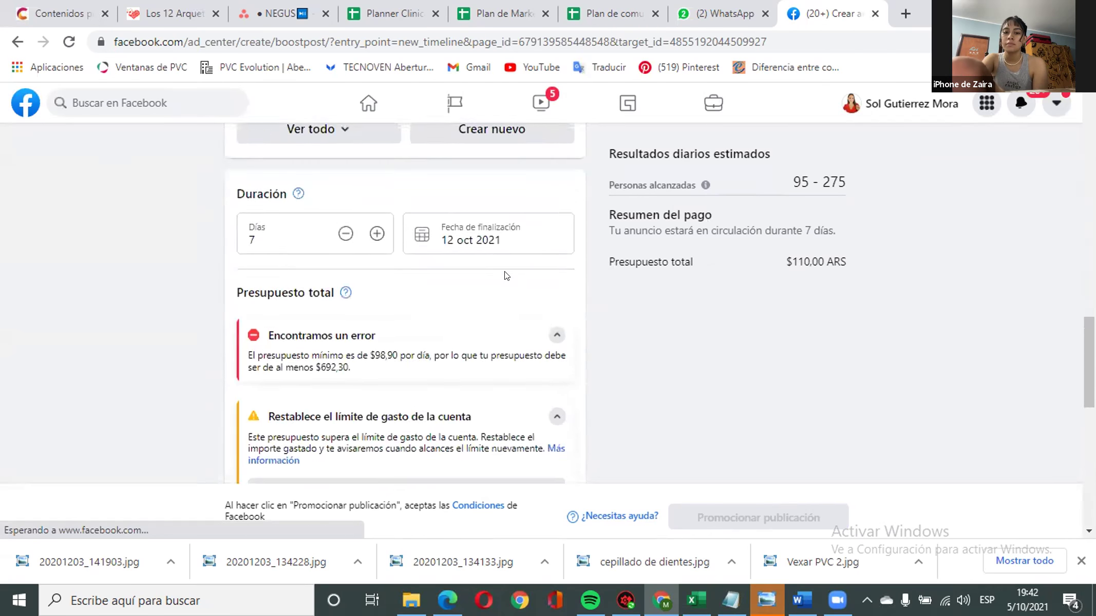
scroll(345, 465, up, 10)
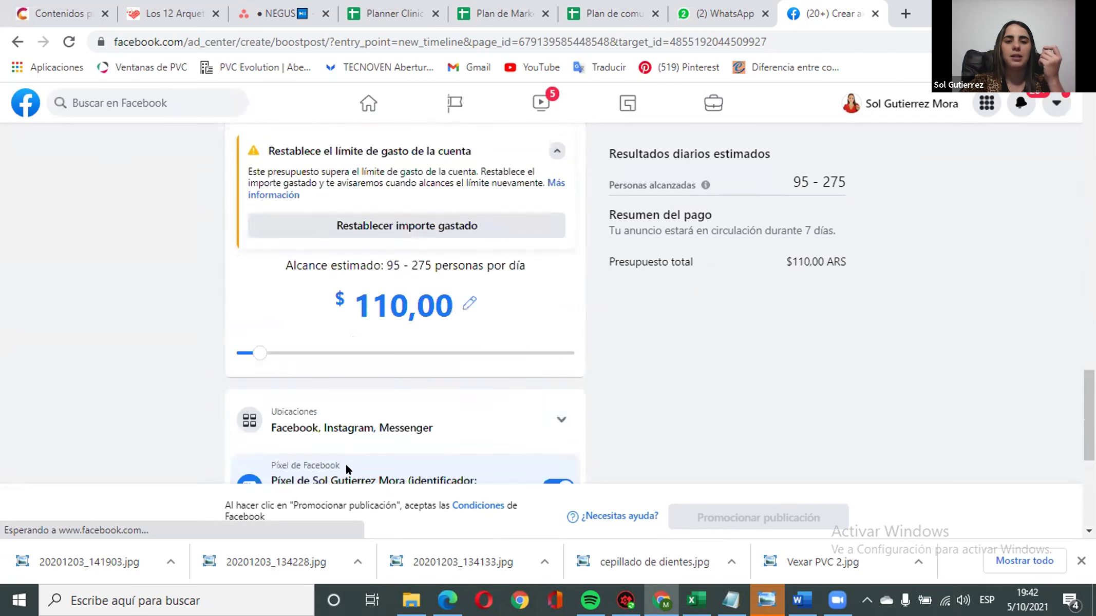
scroll(512, 292, up, 1)
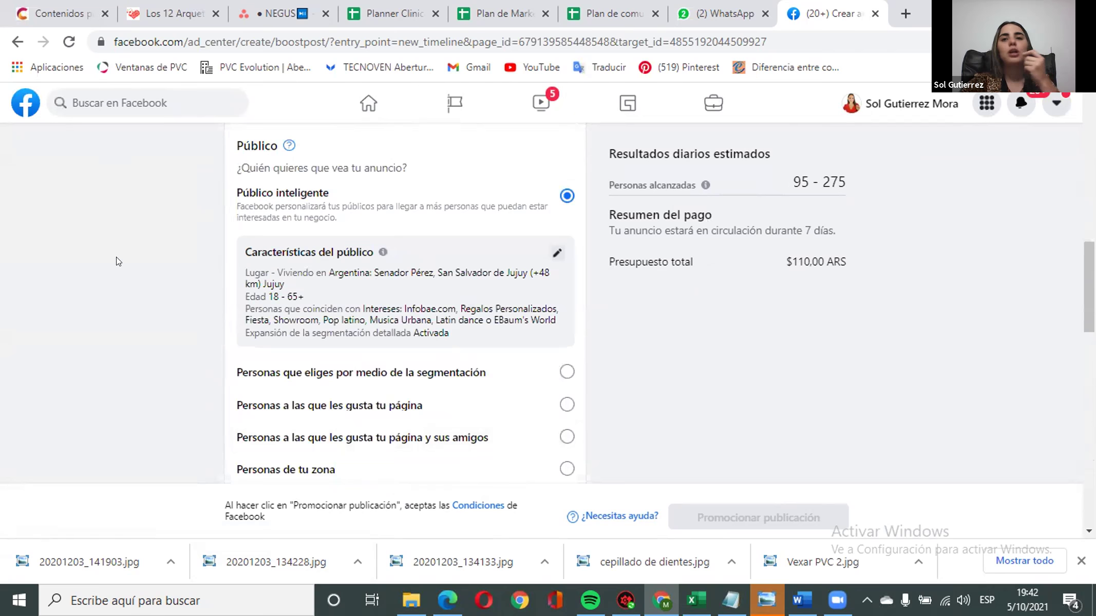
click(18, 103)
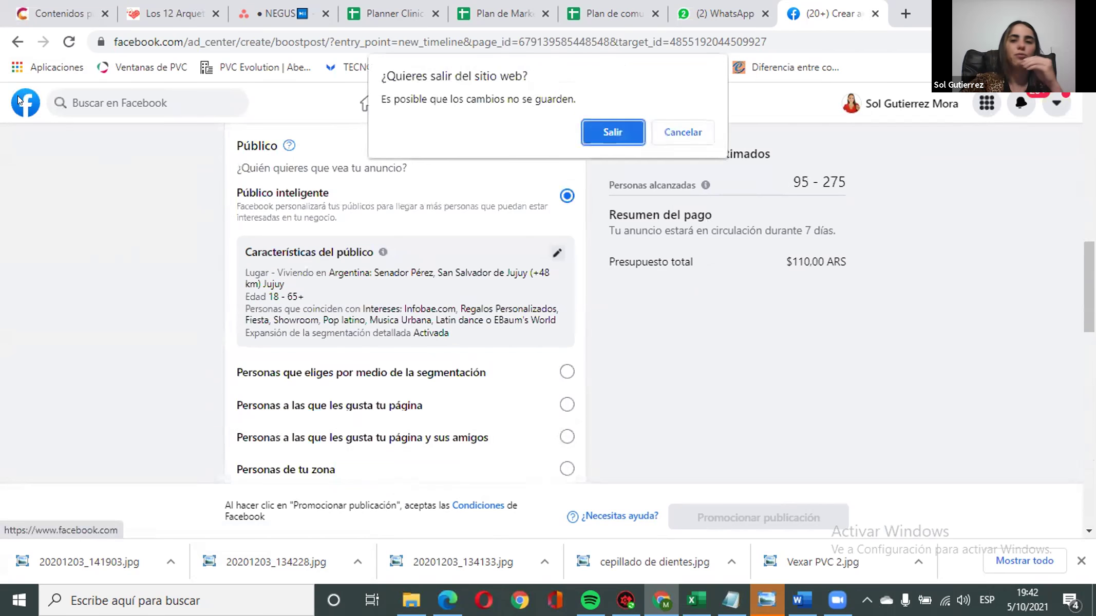
- Confirm Salir to discard the boost draft, then go via Páginas and the profile back to the home feed
click(623, 134)
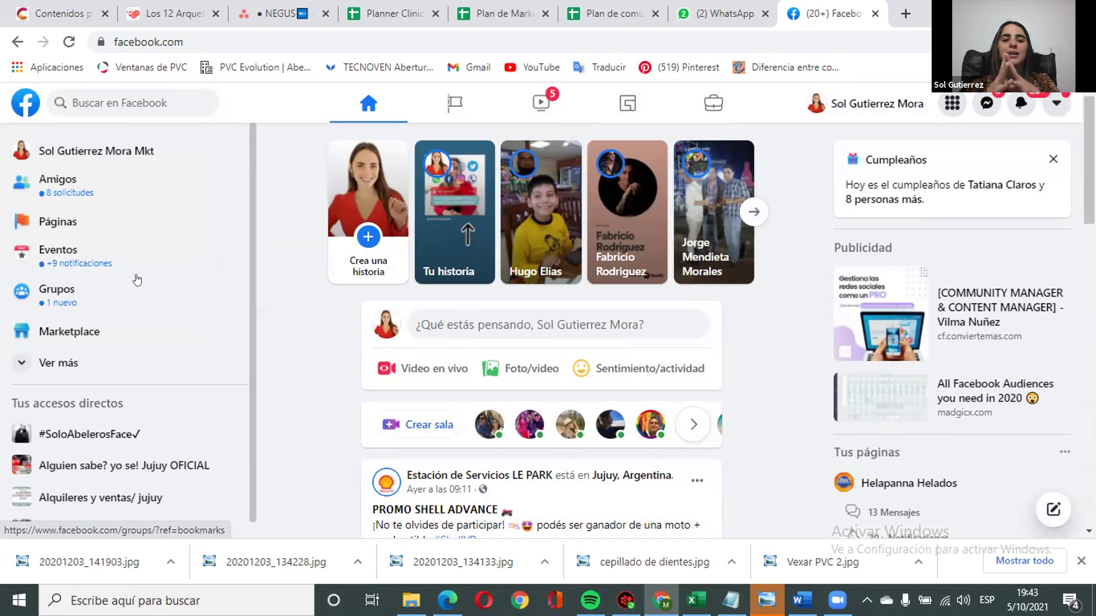
click(158, 228)
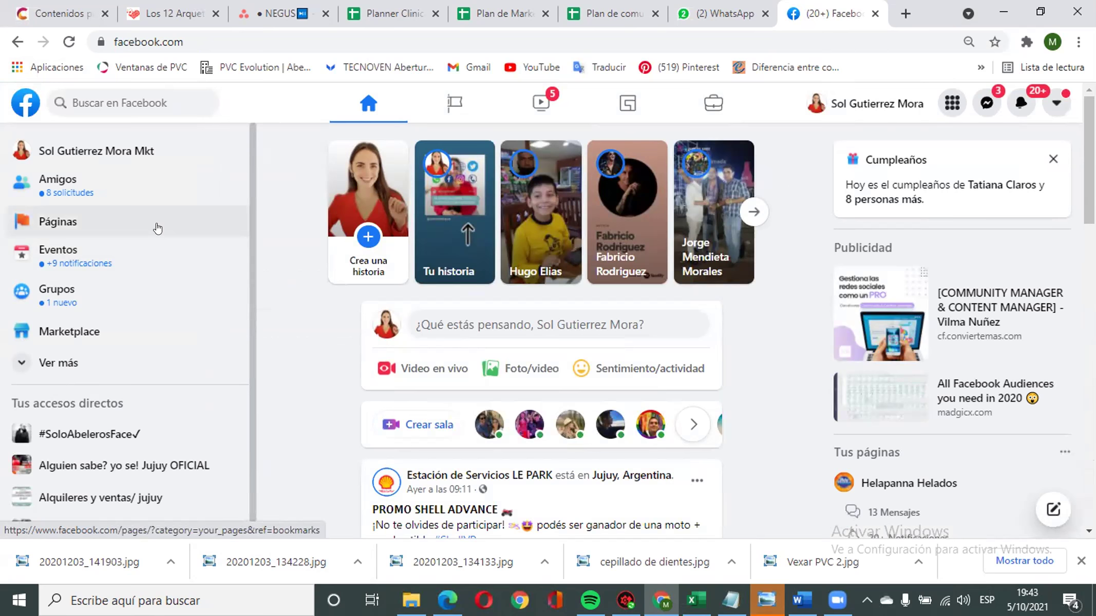
click(73, 162)
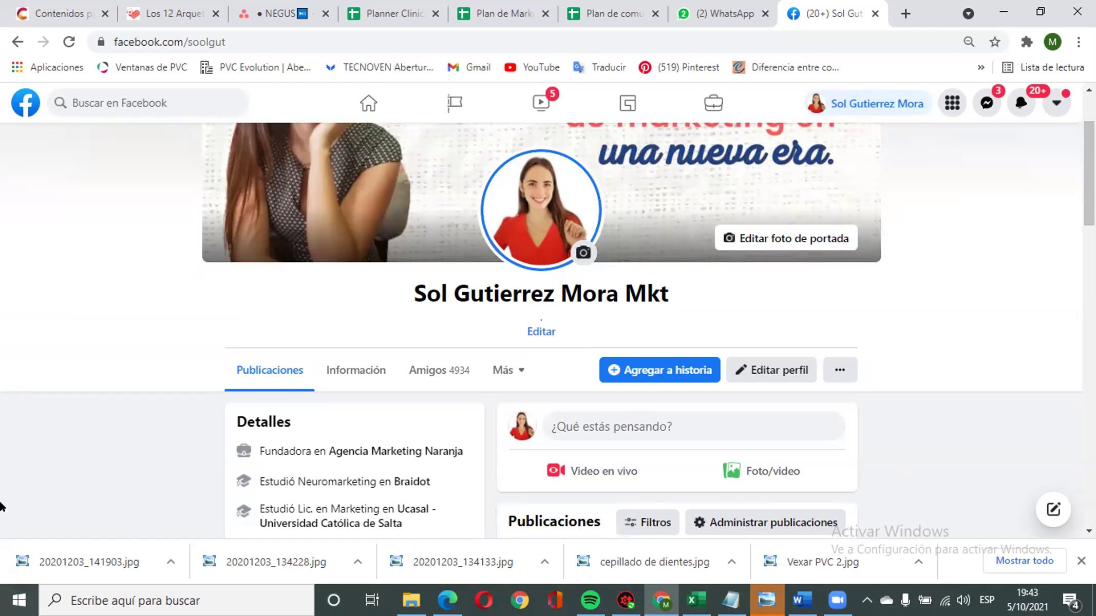
click(105, 142)
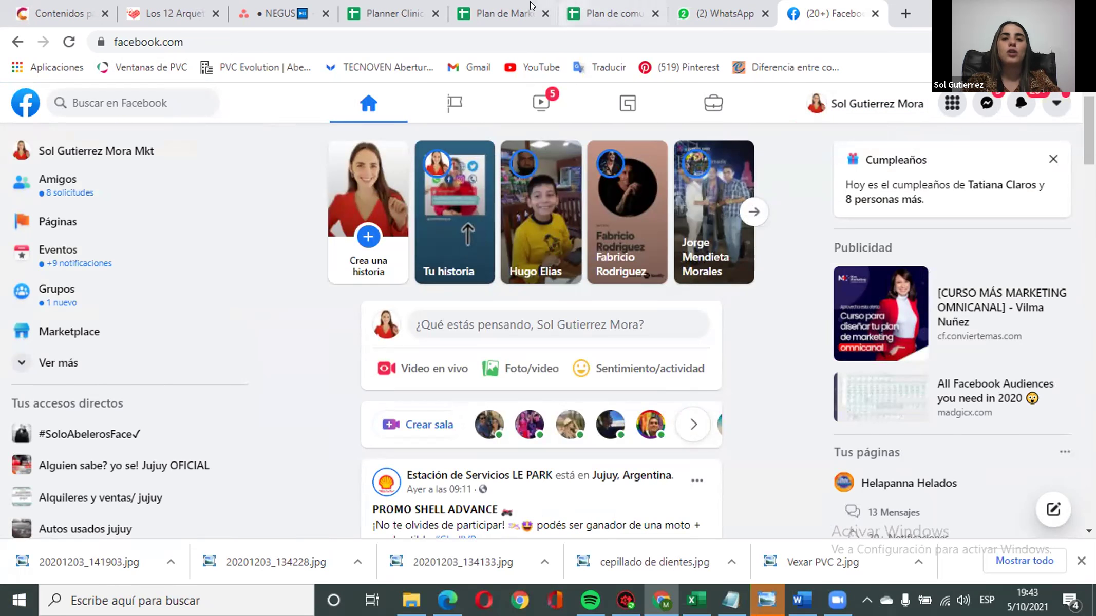
- Expand Ver más in the sidebar to reveal ad shortcuts such as Administrador de anuncios
click(509, 32)
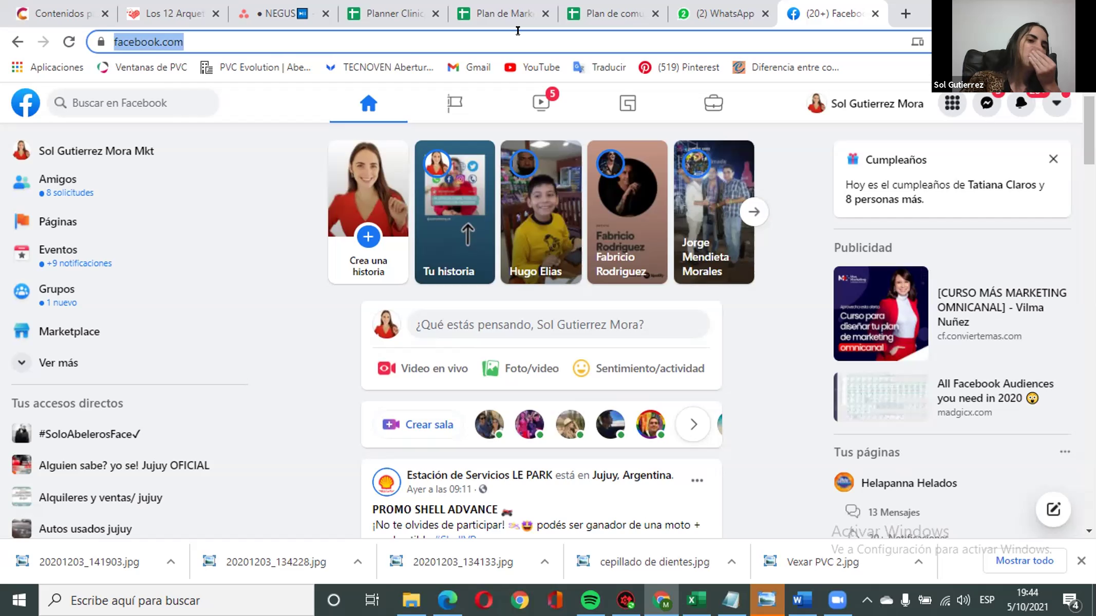
click(75, 353)
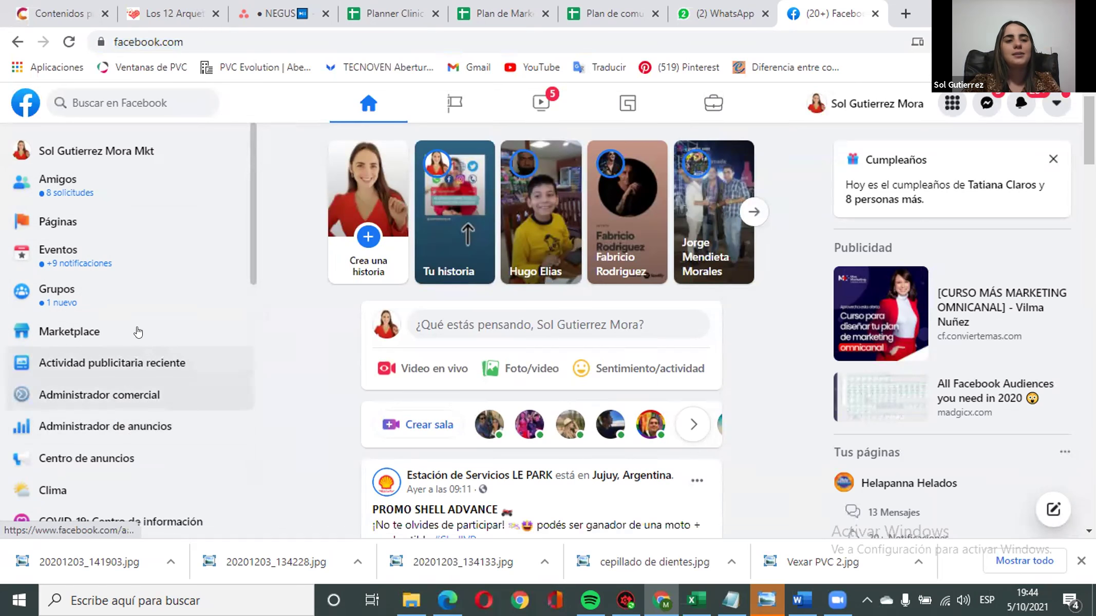
scroll(108, 216, down, 10)
scroll(108, 216, up, 2)
scroll(107, 215, down, 3)
scroll(108, 215, up, 10)
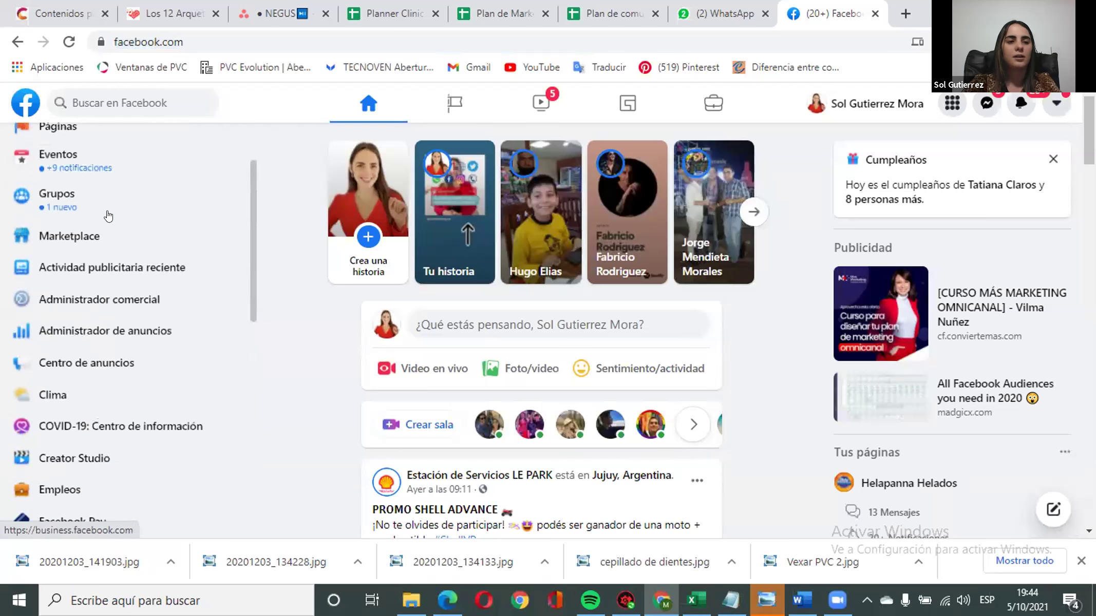
scroll(108, 216, down, 6)
scroll(108, 216, up, 8)
scroll(108, 216, down, 3)
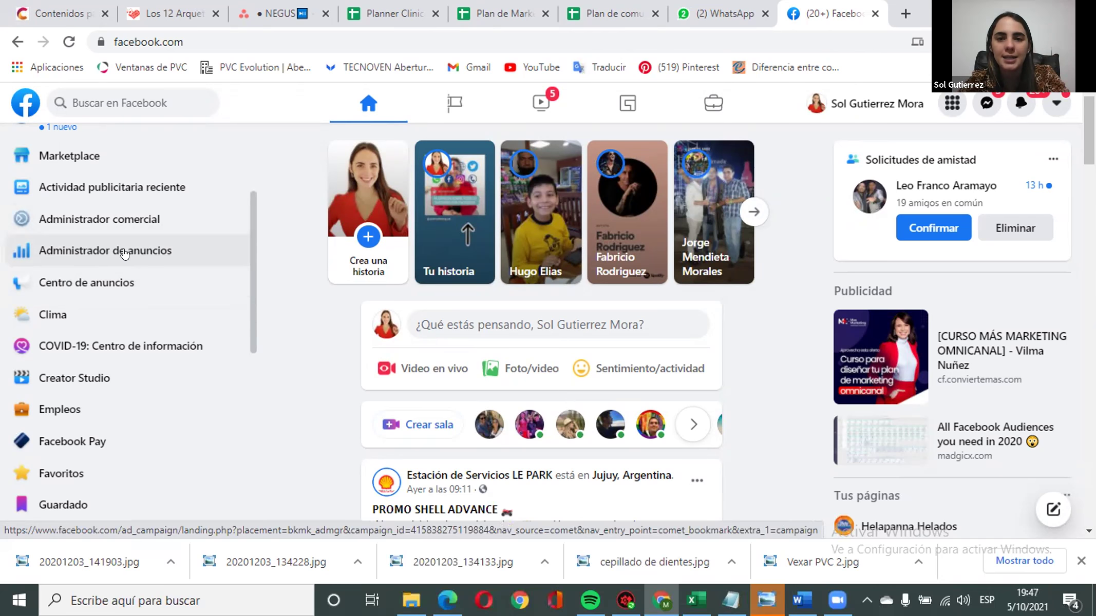
- Append /ADSMANAGER to the facebook.com address in Chrome's address bar
click(158, 40)
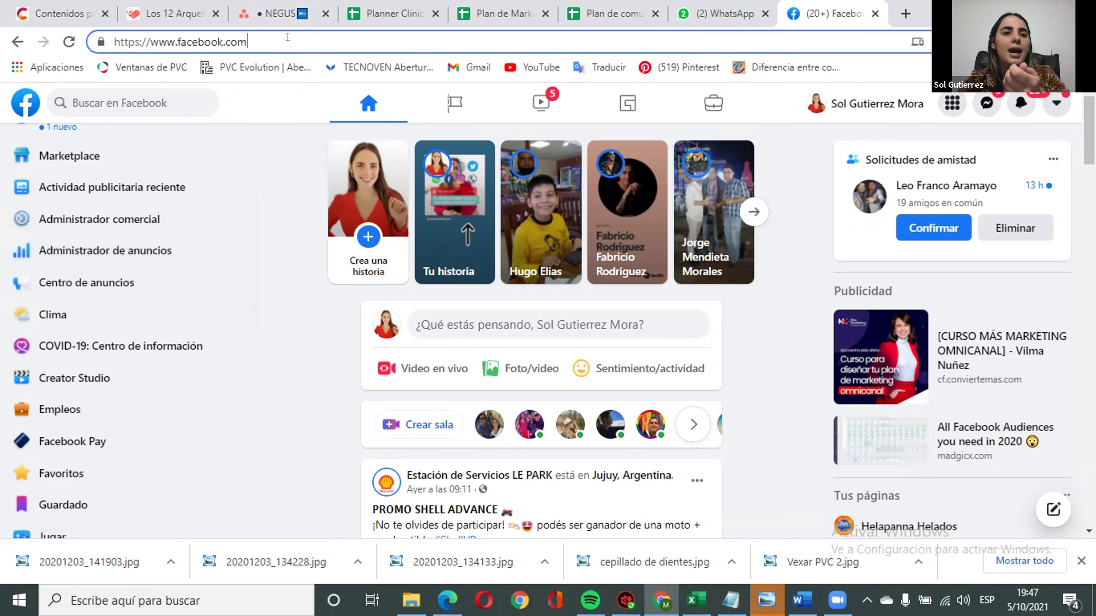
triple_click(158, 40)
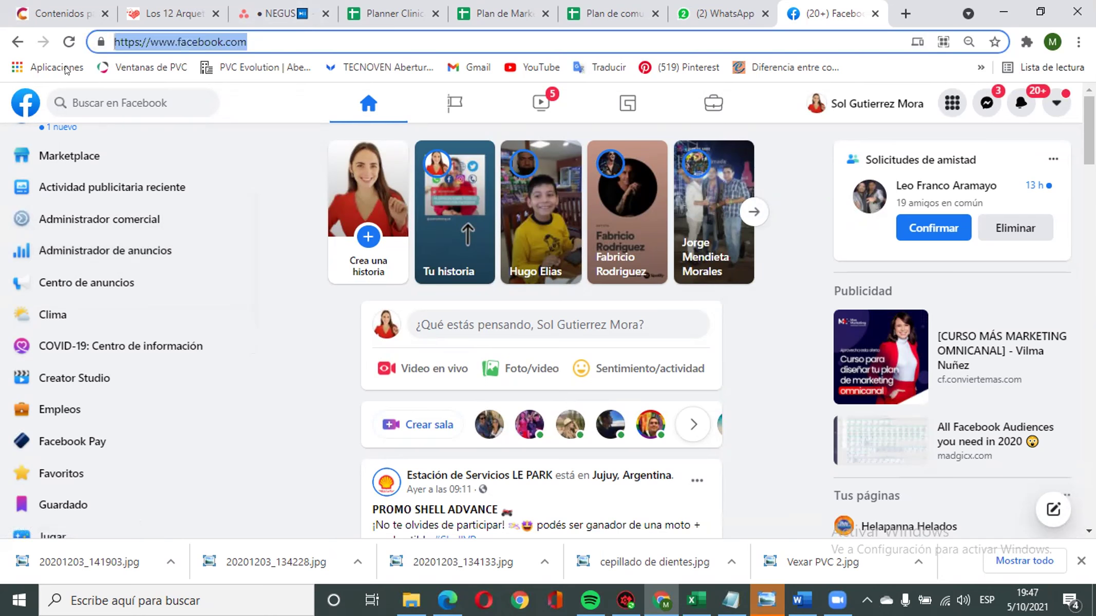
click(255, 37)
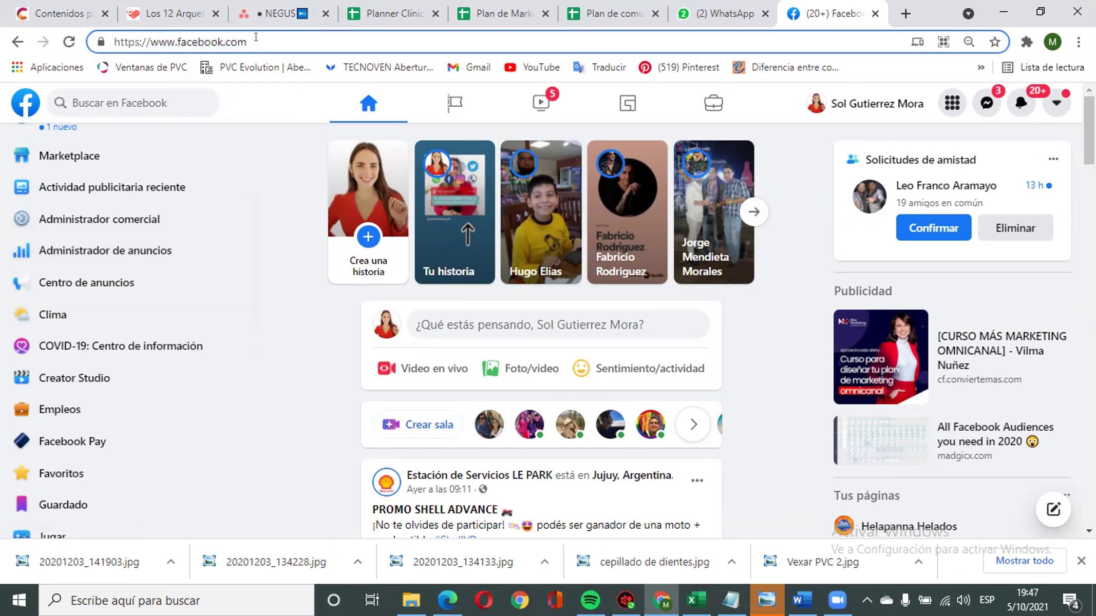
text(/)
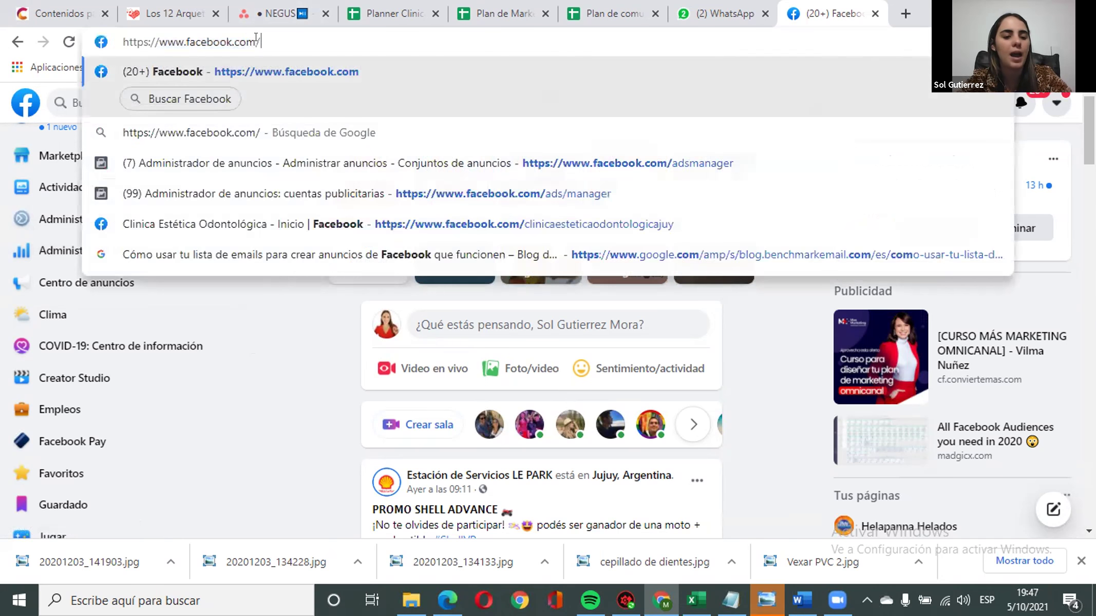
text(ADSMANAGER)
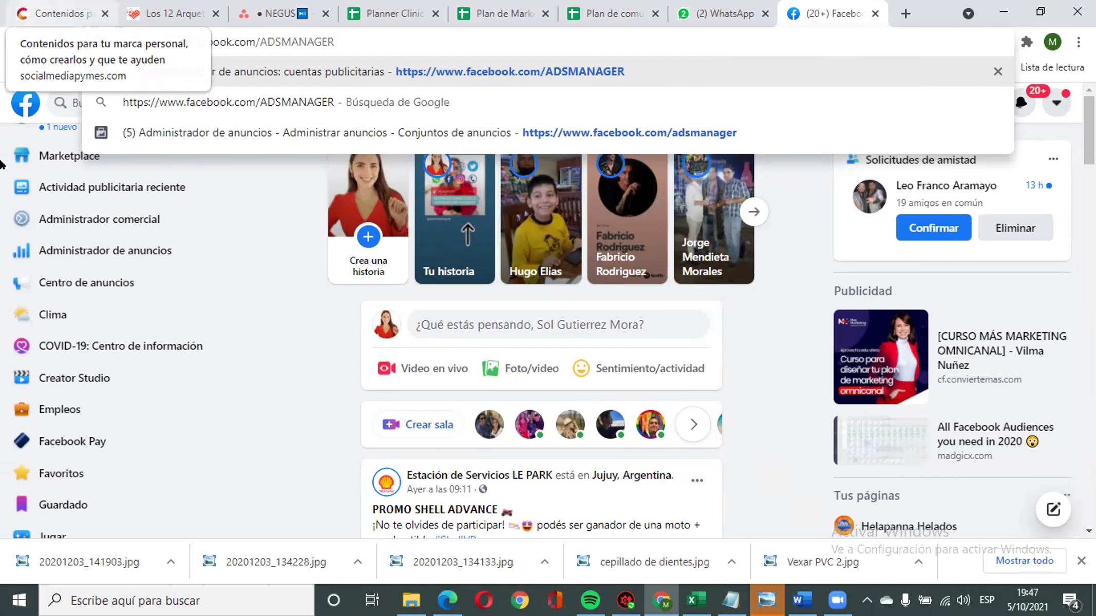
- Open the 'Administrador de anuncios: cuentas publicitarias' suggestion to reach the ad accounts list
click(398, 71)
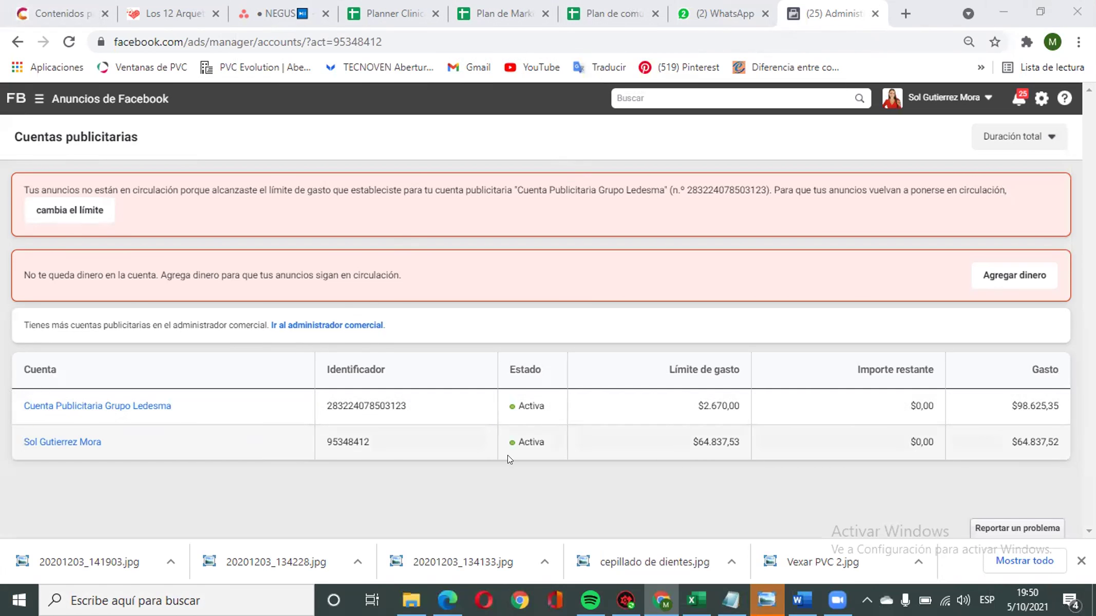
- Review both ad accounts' rows, then open the second account's campaigns
drag(1064, 405, 1, 378)
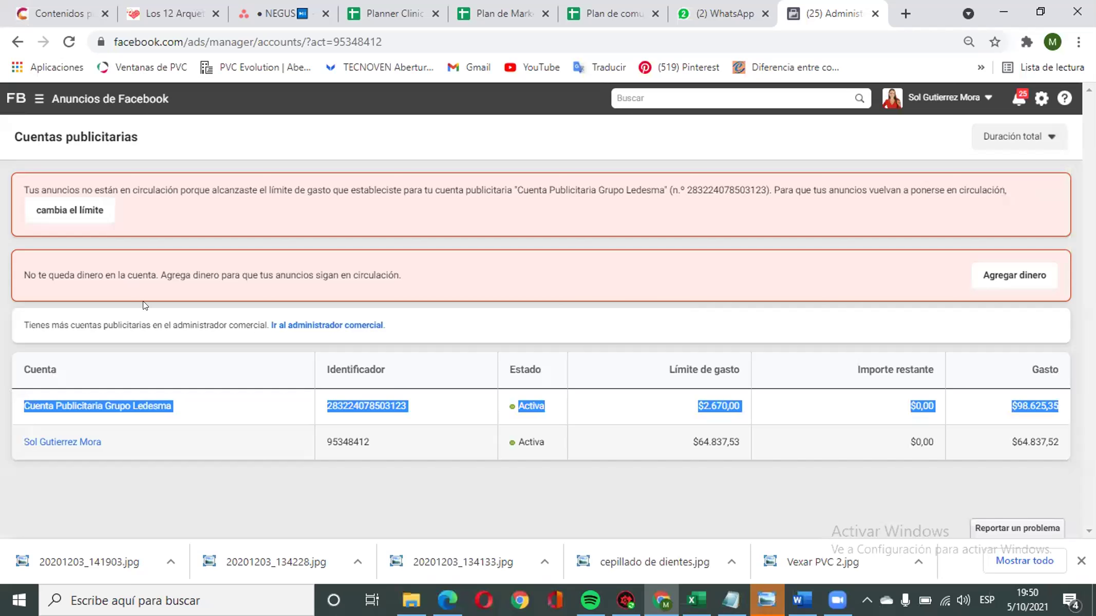
drag(9, 448, 1071, 454)
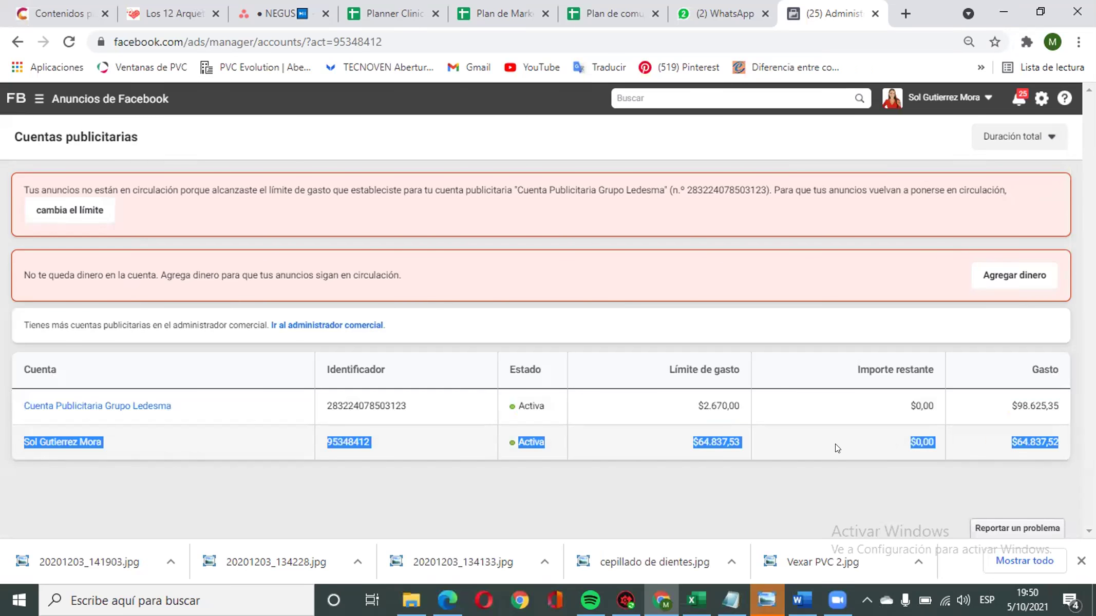
click(289, 504)
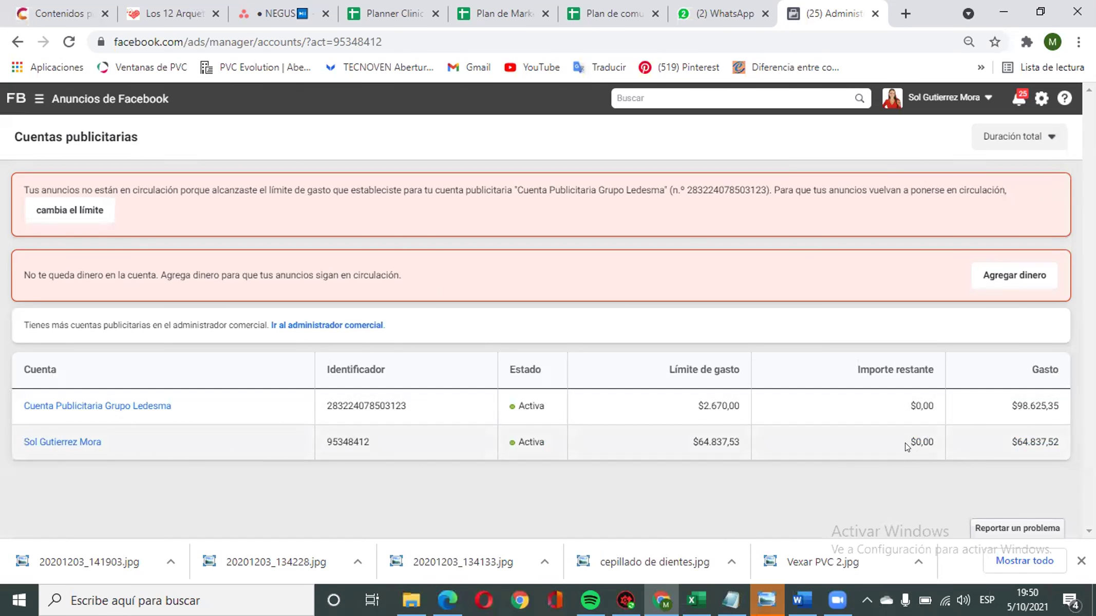
drag(15, 403, 140, 446)
click(143, 496)
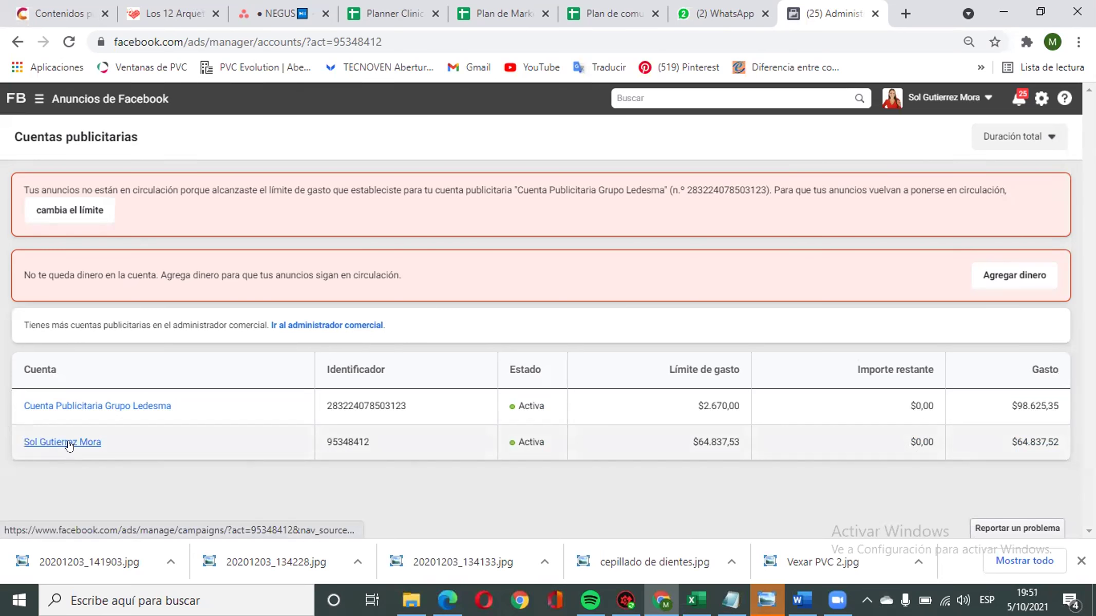
click(62, 443)
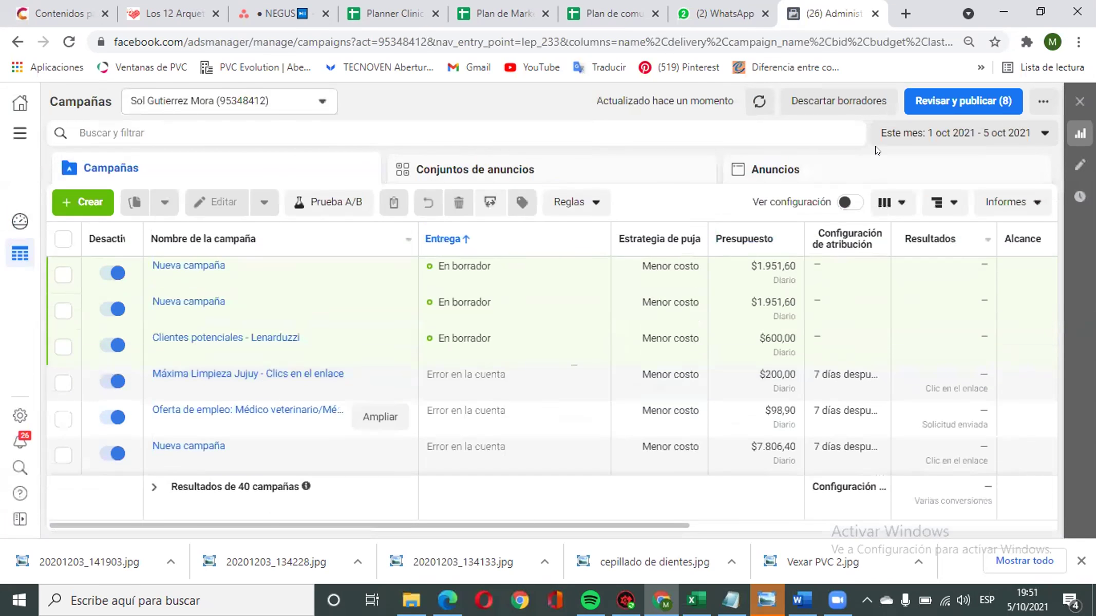
- Tick the Clientes potenciales - Lenarduzzi draft row, leaving only it selected
click(63, 274)
click(63, 311)
click(58, 362)
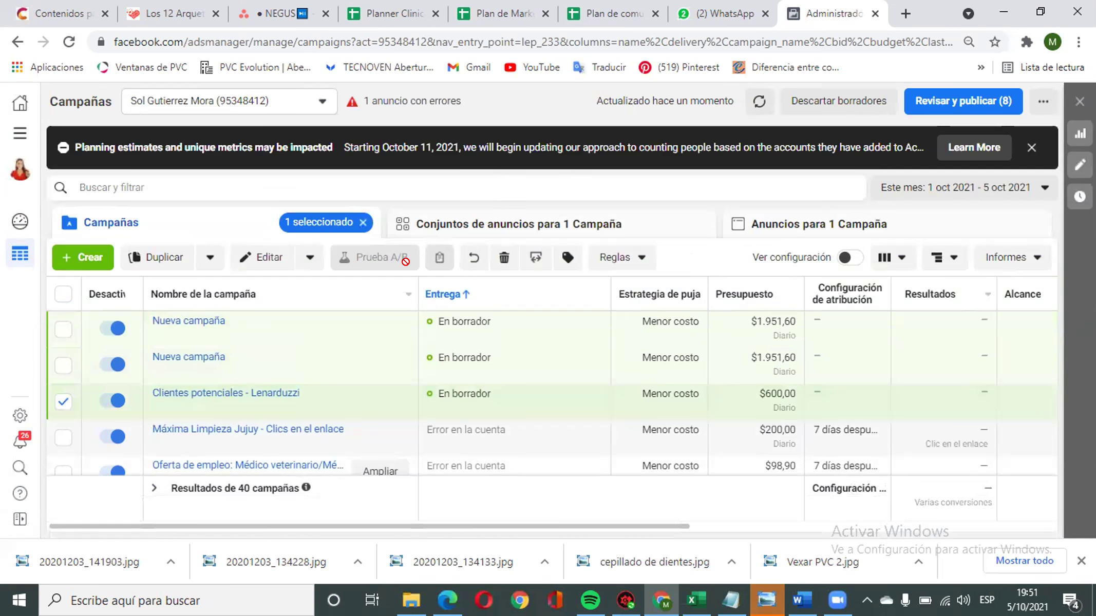
- Add both Nueva campaña drafts to the selection and delete all three draft campaigns
click(63, 365)
click(68, 328)
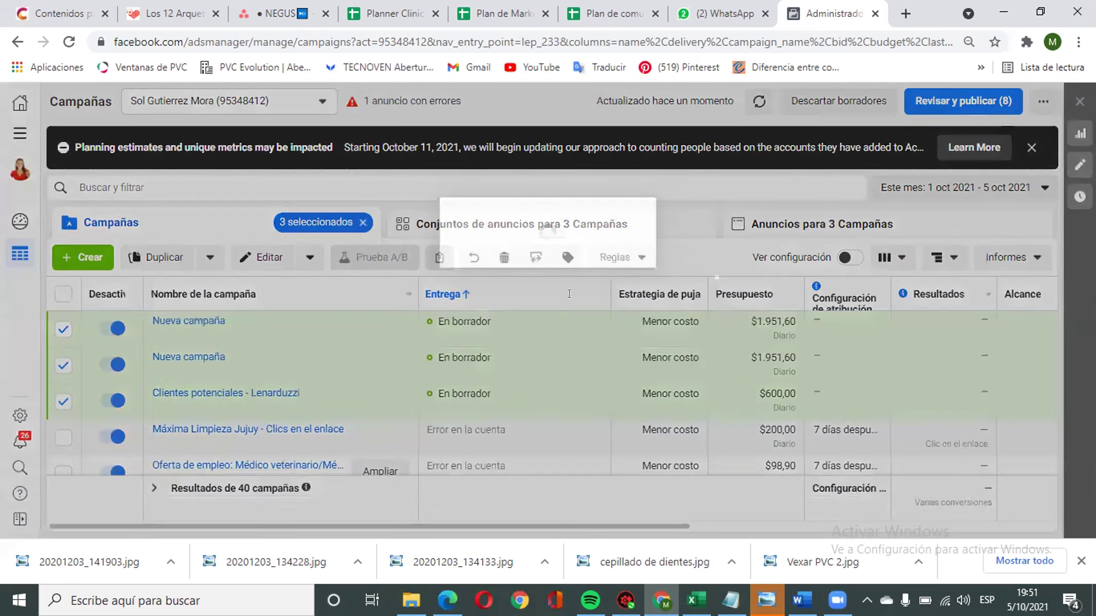
click(504, 257)
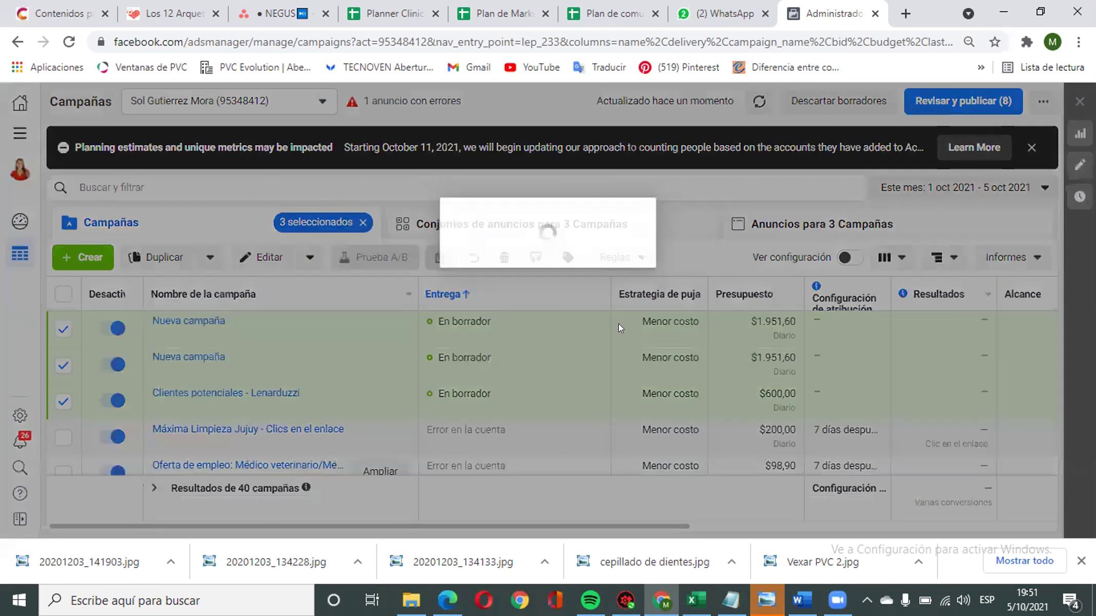
click(661, 345)
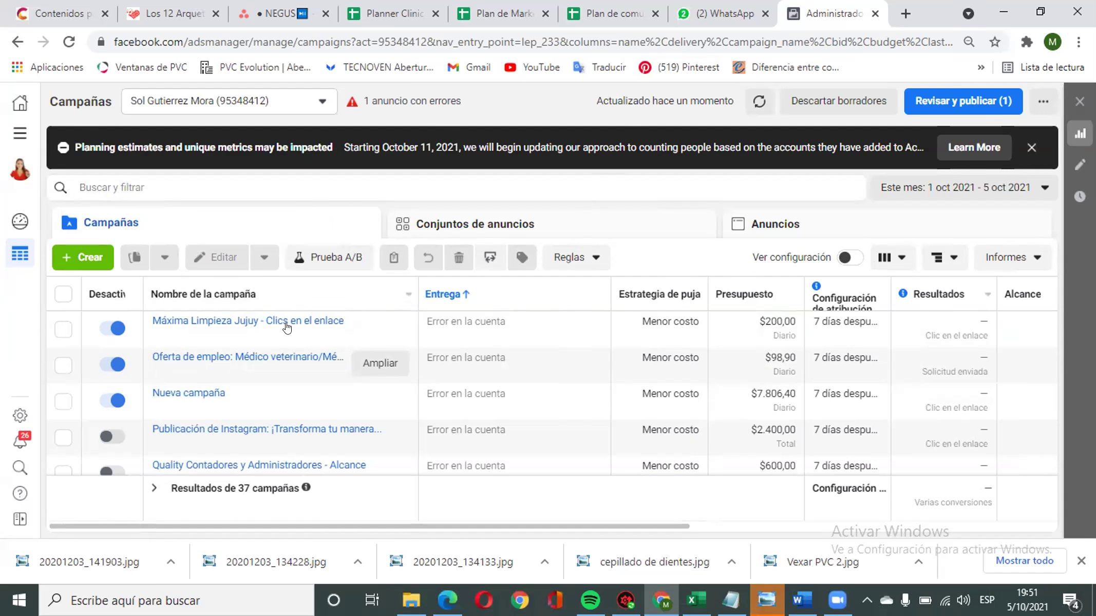
- Dismiss the Planning estimates notice above the campaign table
scroll(287, 328, down, 3)
scroll(360, 327, up, 2)
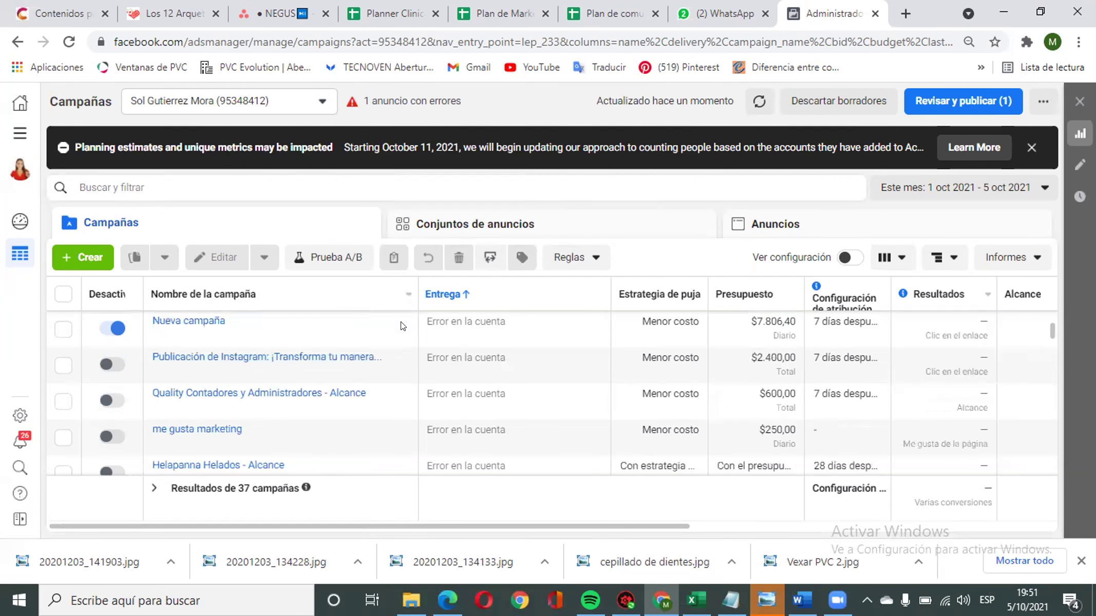
scroll(403, 326, up, 2)
scroll(402, 340, up, 3)
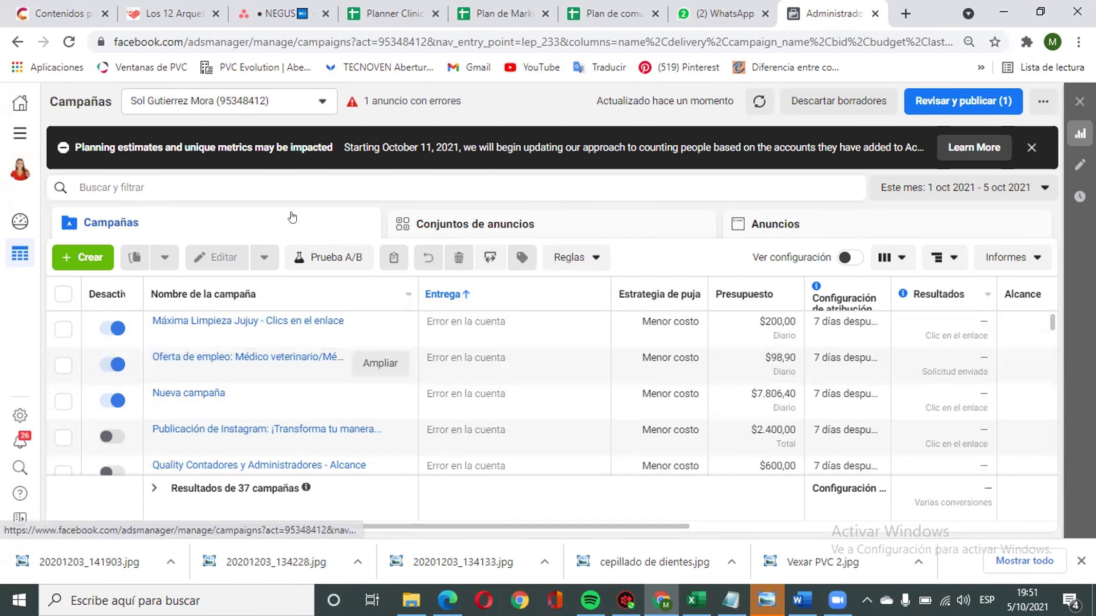
click(1031, 147)
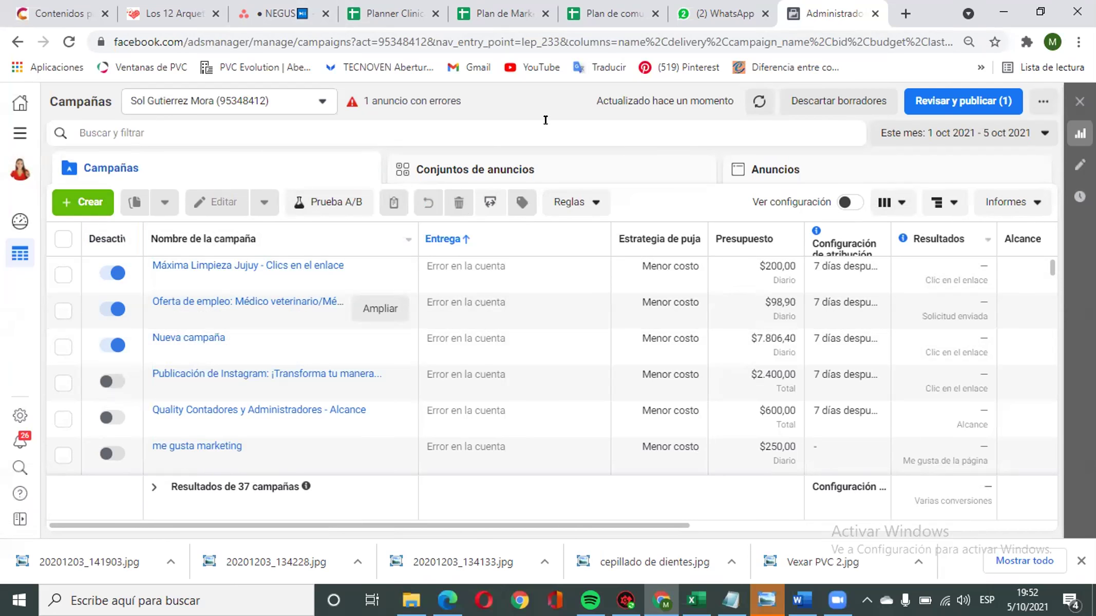
- Switch to the Conjuntos de anuncios tab, then return to the Campañas tab
drag(54, 154, 600, 174)
drag(793, 181, 858, 165)
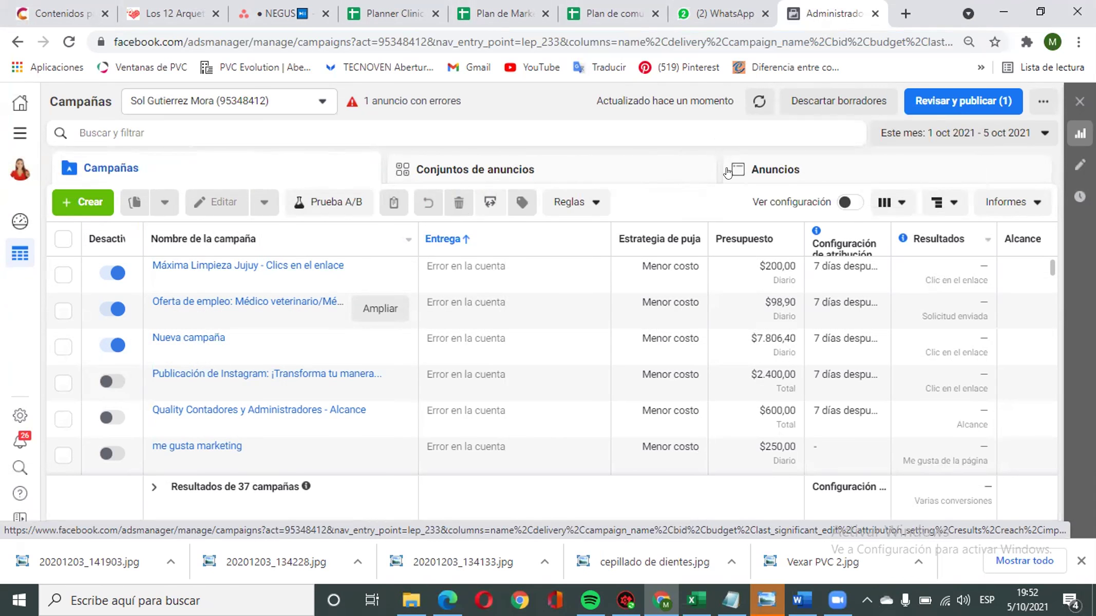
click(637, 171)
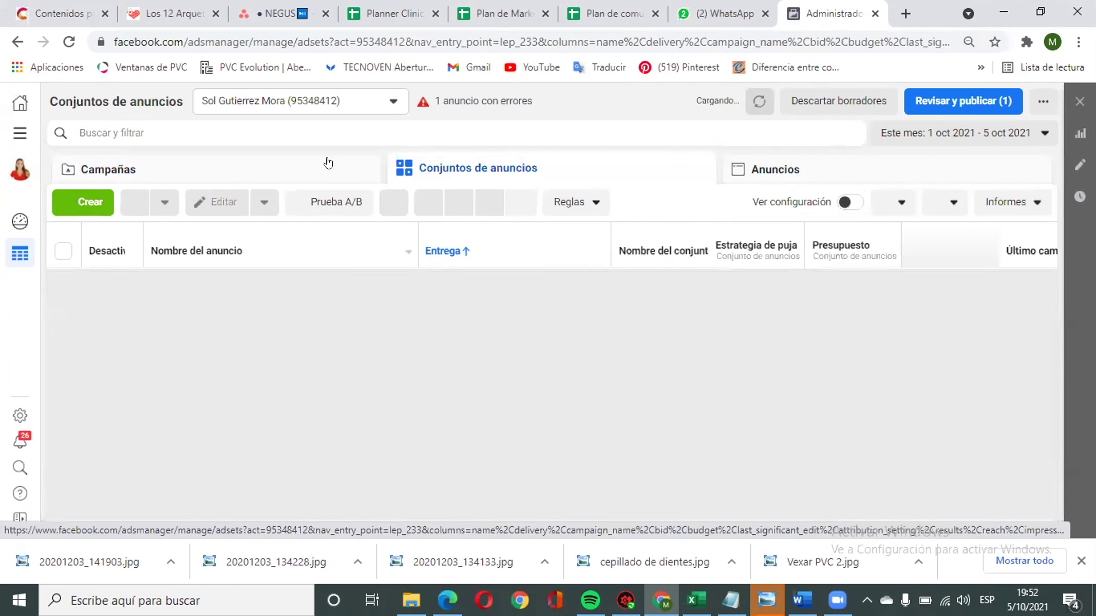
click(326, 162)
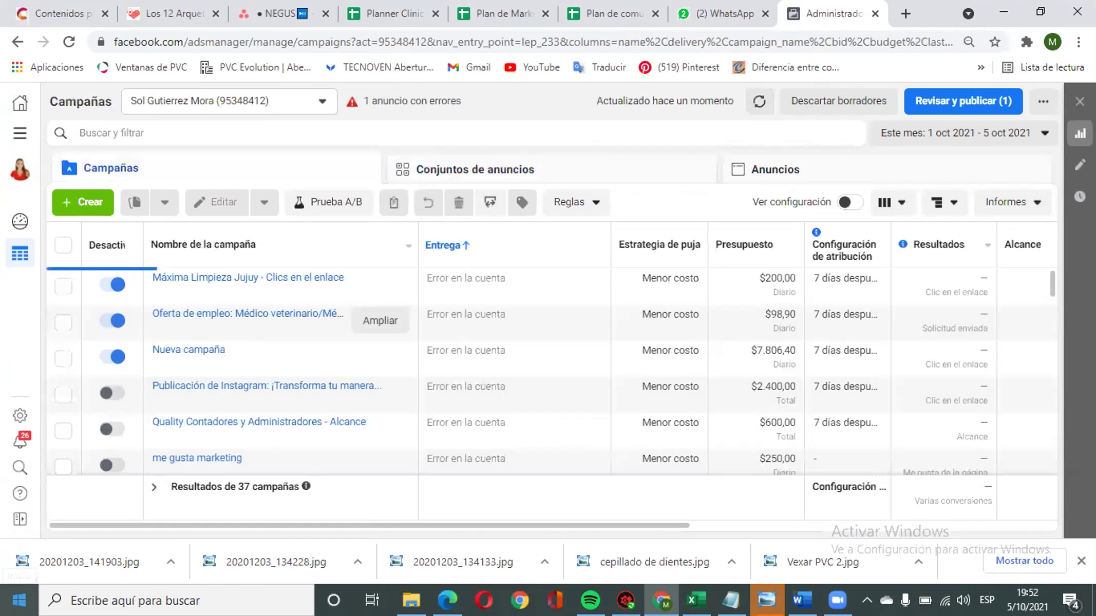
- Launch Paint and widen its blank untitled canvas to 1273 pixels
click(19, 599)
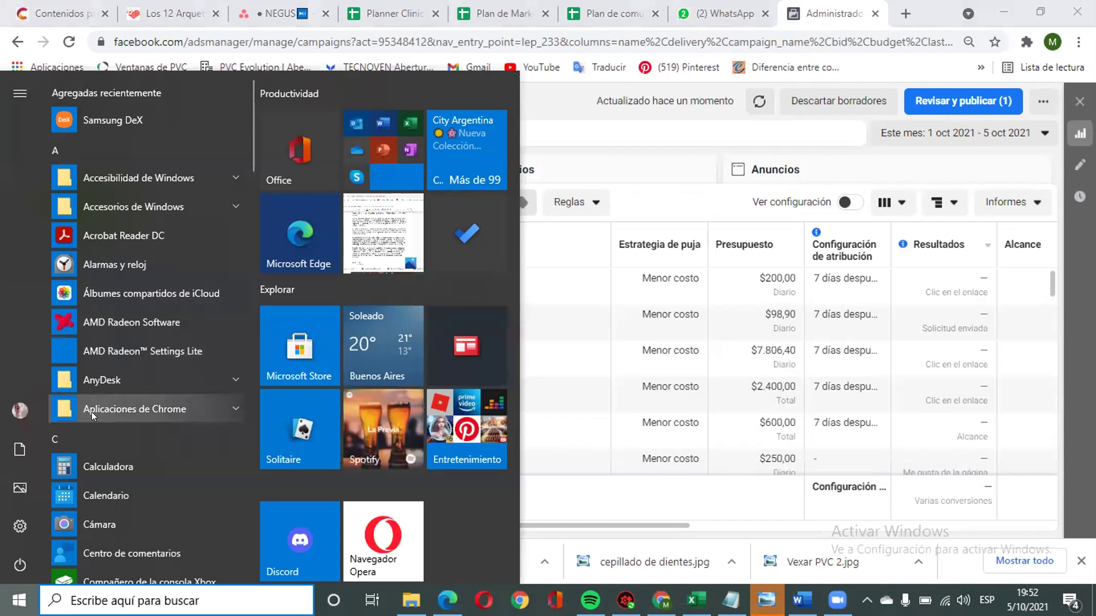
text(PA)
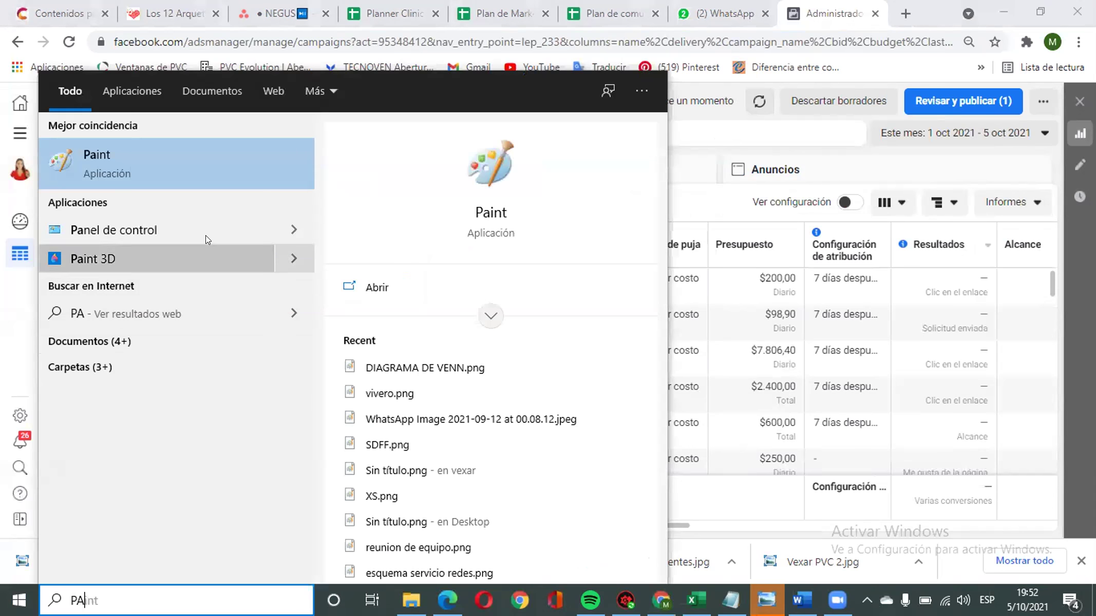
click(223, 174)
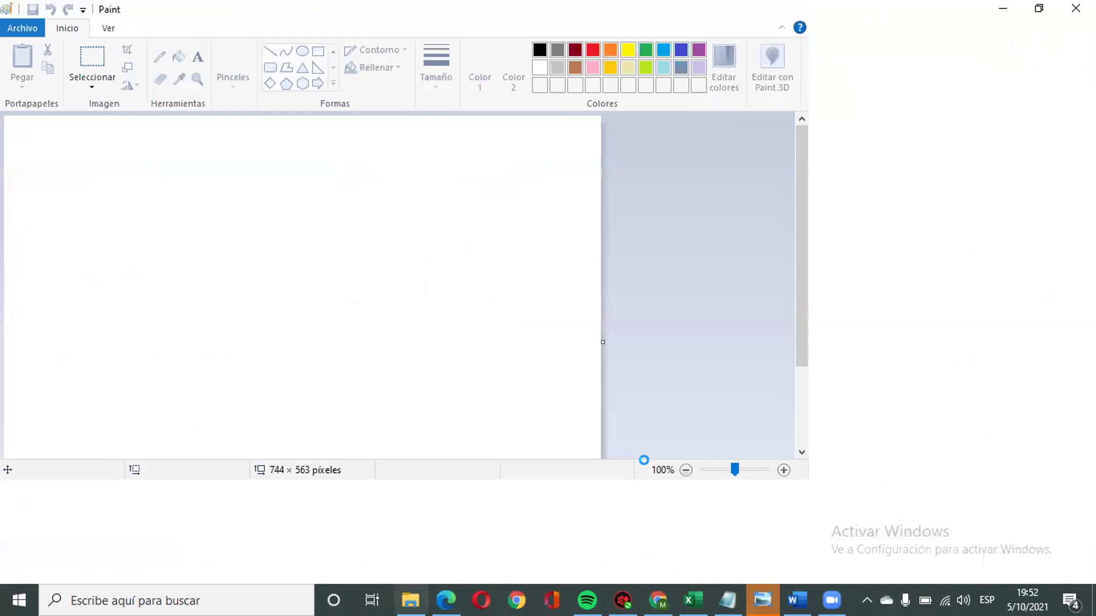
drag(677, 339, 1025, 342)
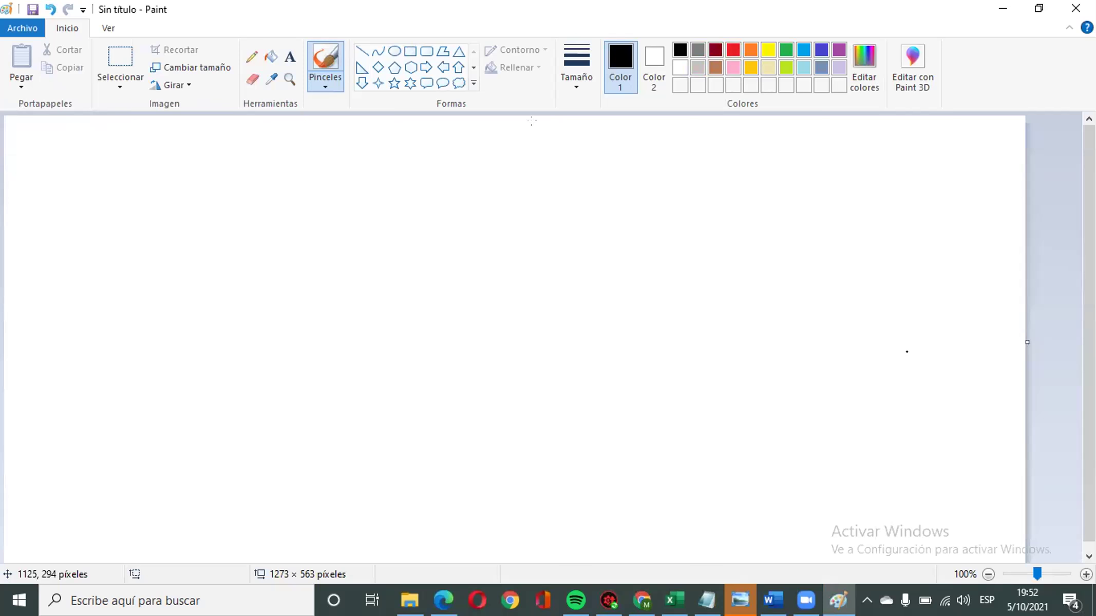
click(391, 49)
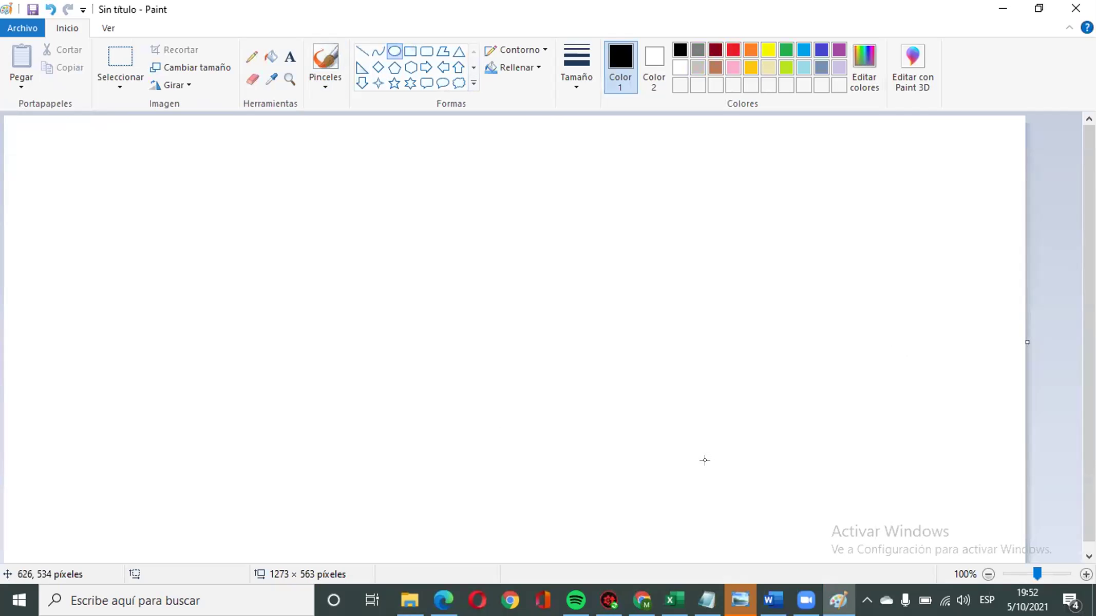
- Open a new browser tab and go to facebook.com
key(alt+Tab)
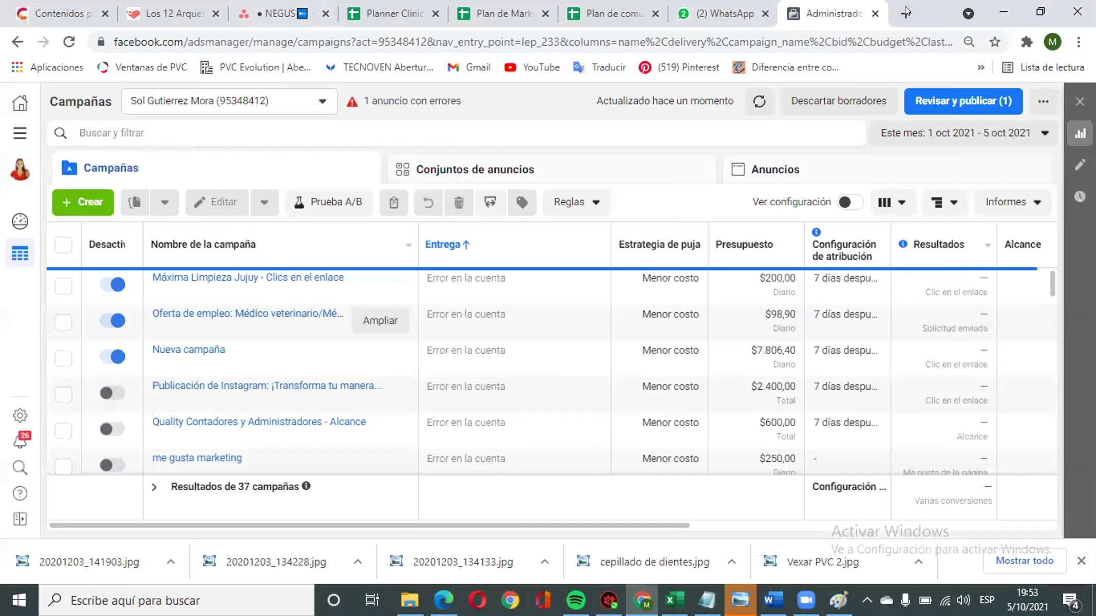
click(904, 8)
text(FACE)
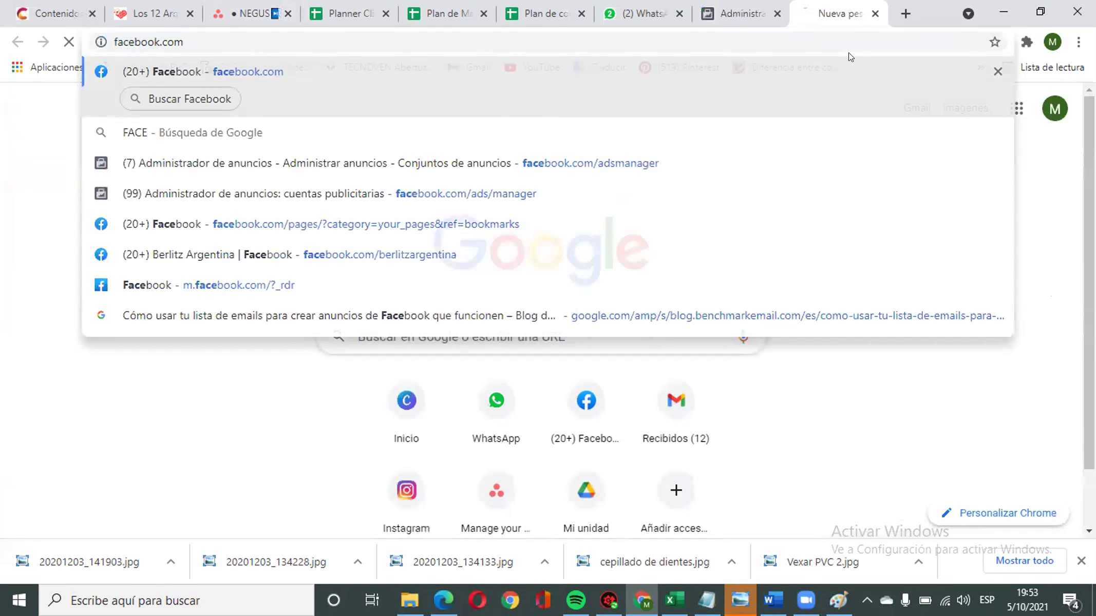
key(Return)
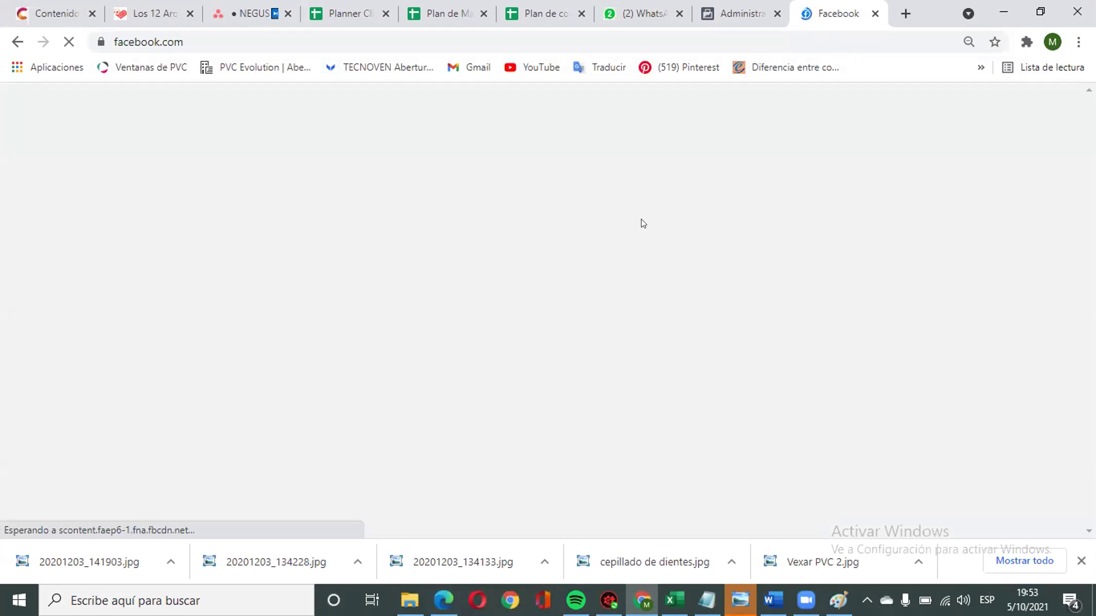
- Scroll the feed to the sponsored Convierte Más post and select its text
scroll(592, 270, down, 20)
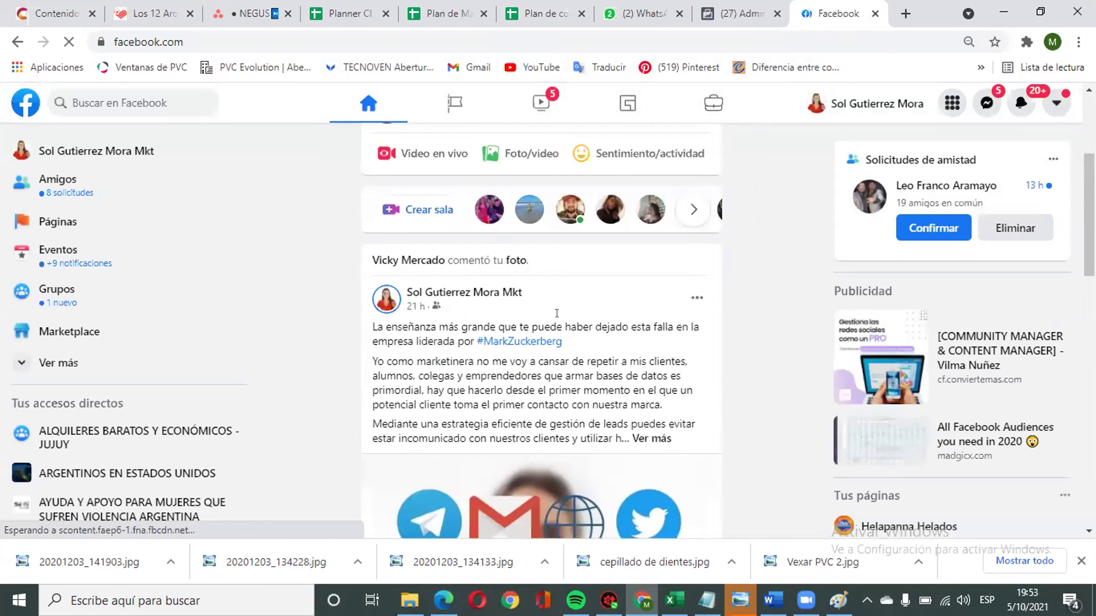
scroll(547, 344, down, 5)
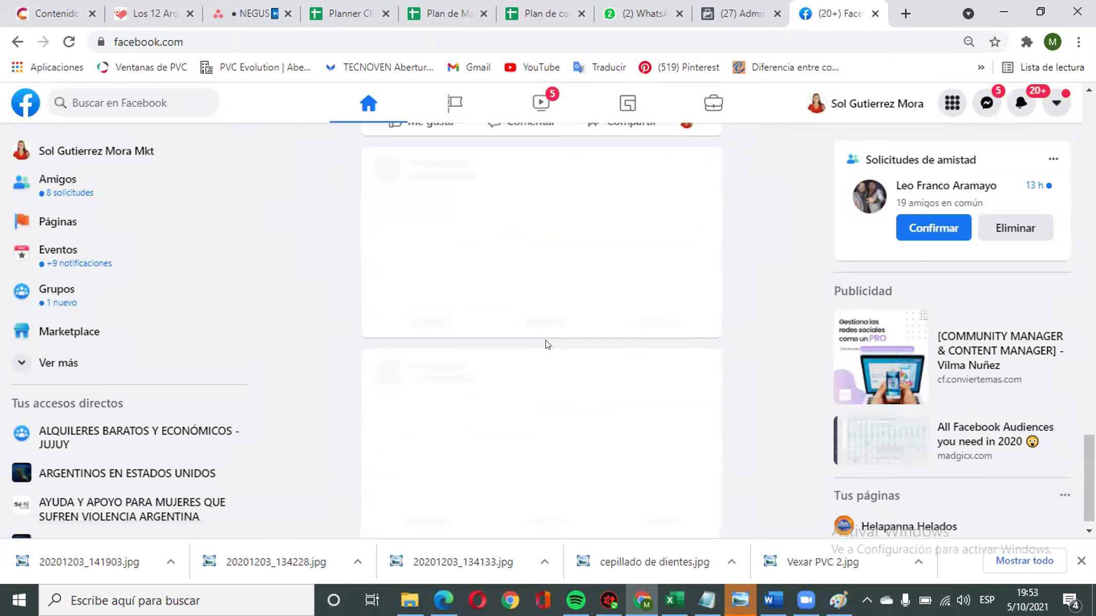
scroll(611, 357, up, 3)
triple_click(610, 358)
scroll(610, 358, down, 4)
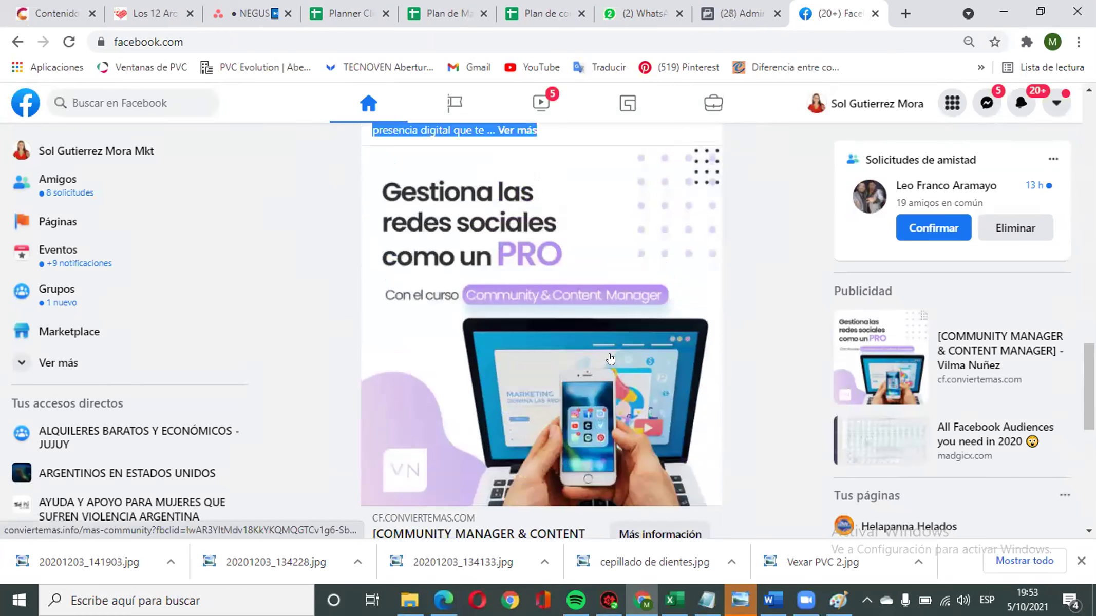
scroll(496, 368, up, 6)
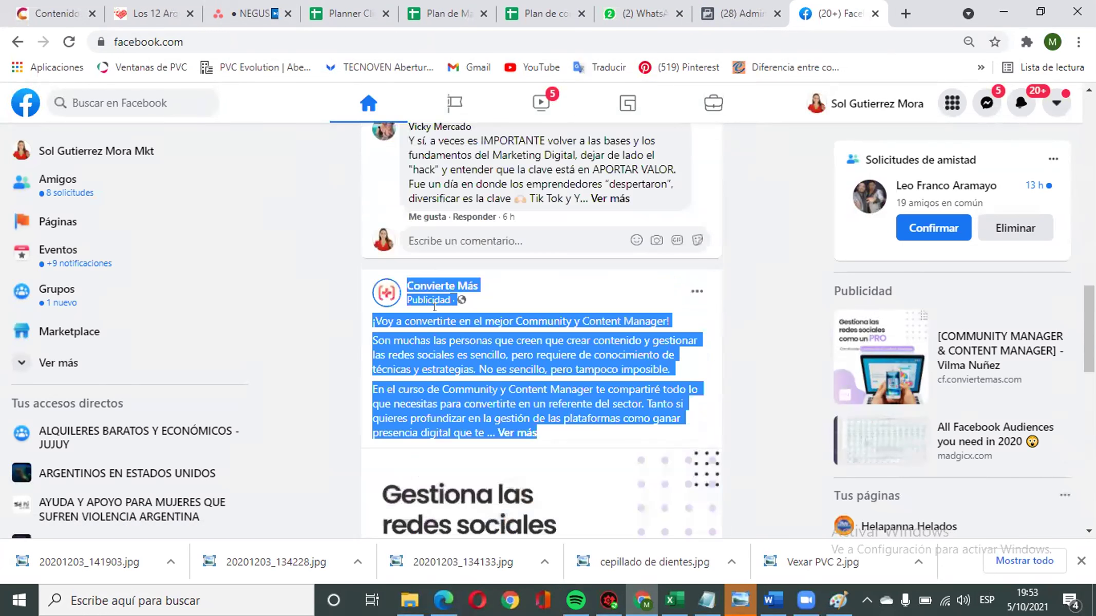
drag(372, 319, 636, 404)
click(493, 355)
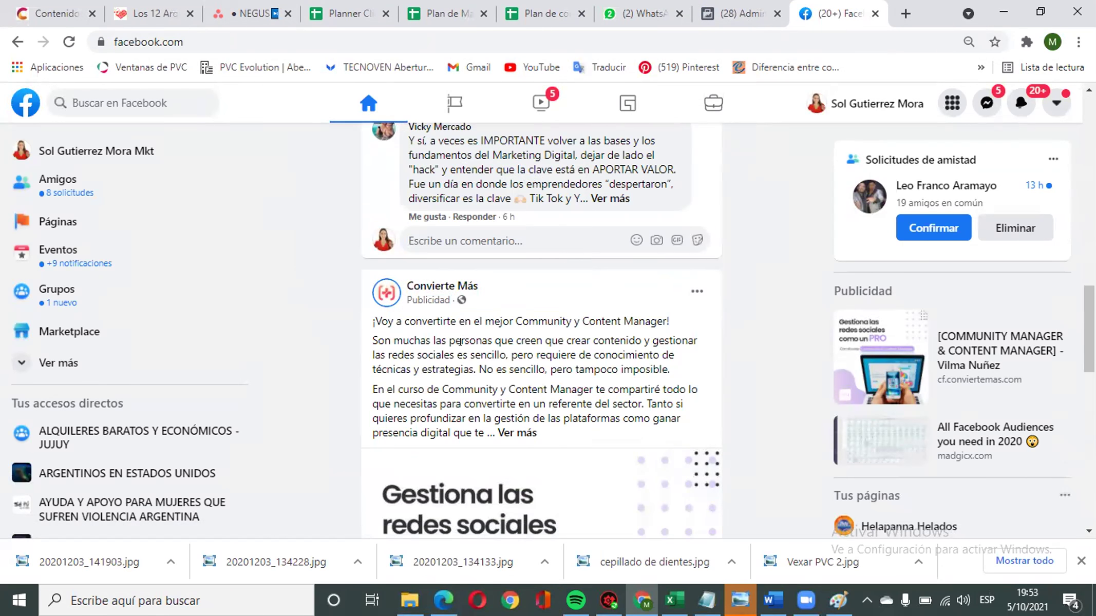
- Open the options menu of the Convierte Más sponsored post
scroll(460, 341, down, 3)
scroll(674, 293, up, 3)
click(688, 294)
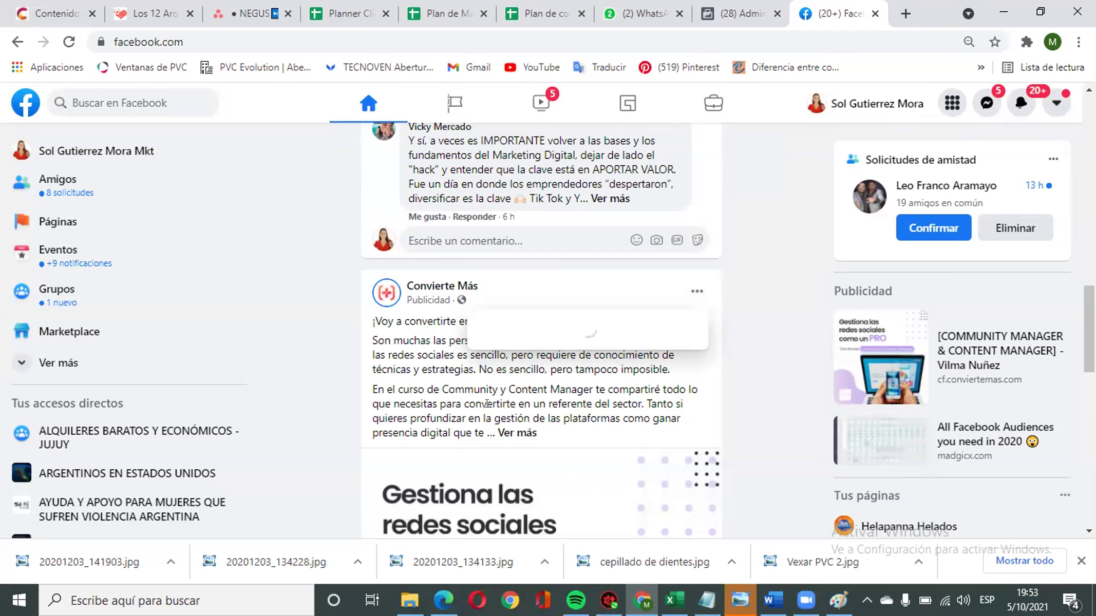
scroll(610, 294, down, 3)
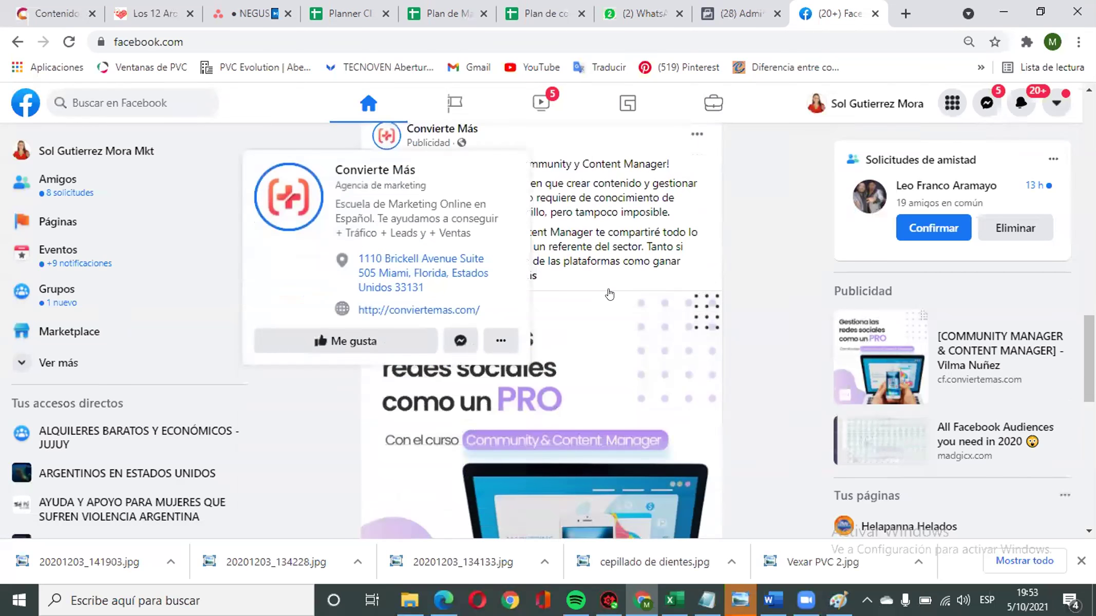
scroll(582, 229, up, 1)
drag(580, 213, 594, 508)
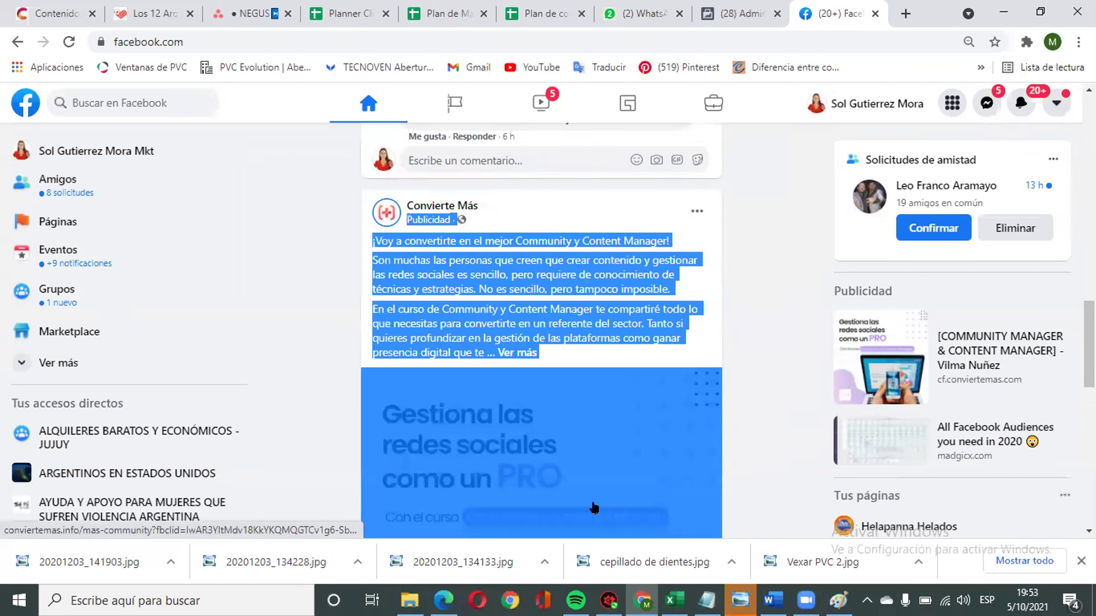
click(696, 214)
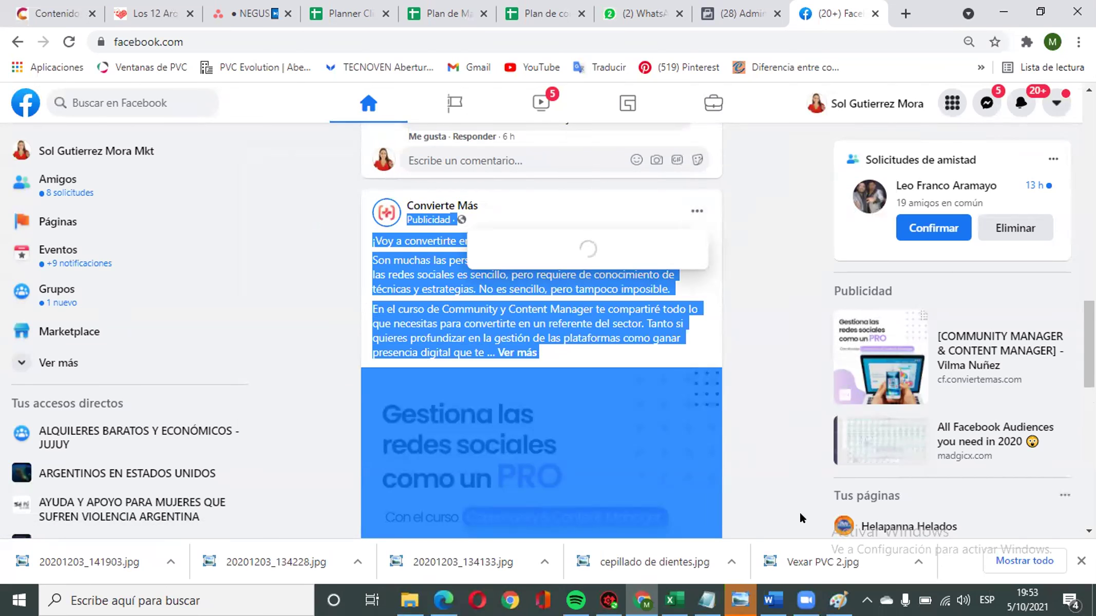
- Draw a large circle on the left half of the Paint canvas
click(838, 600)
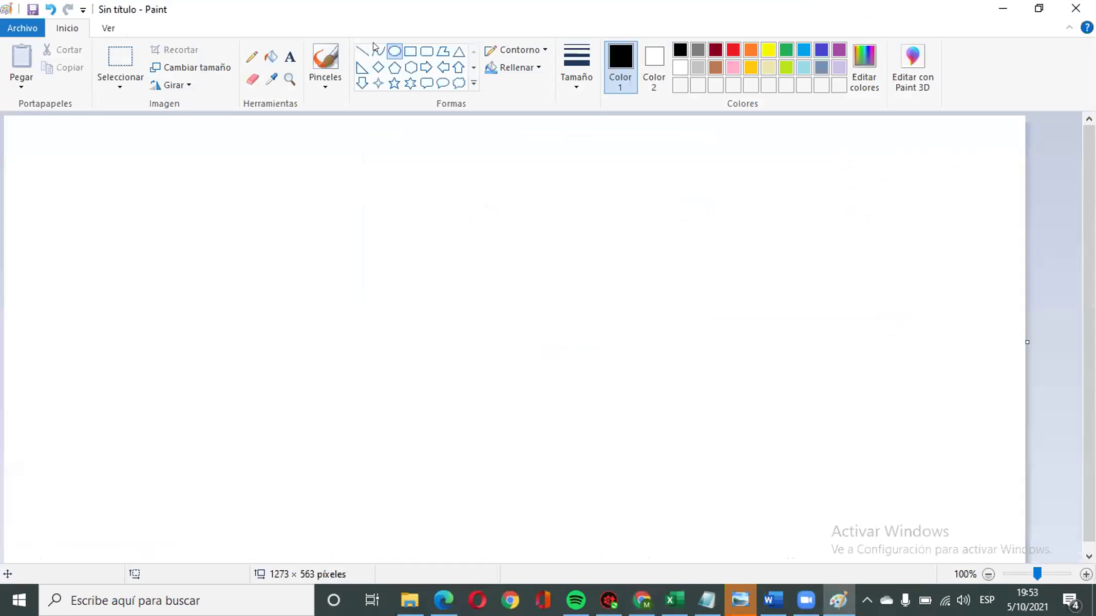
drag(220, 188, 523, 506)
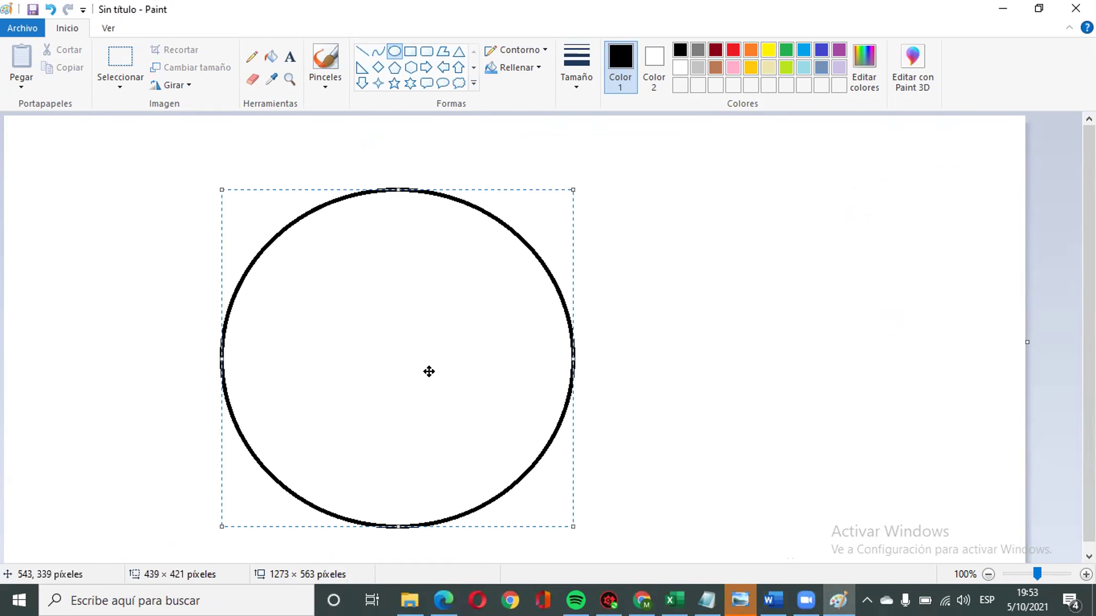
drag(429, 372, 430, 328)
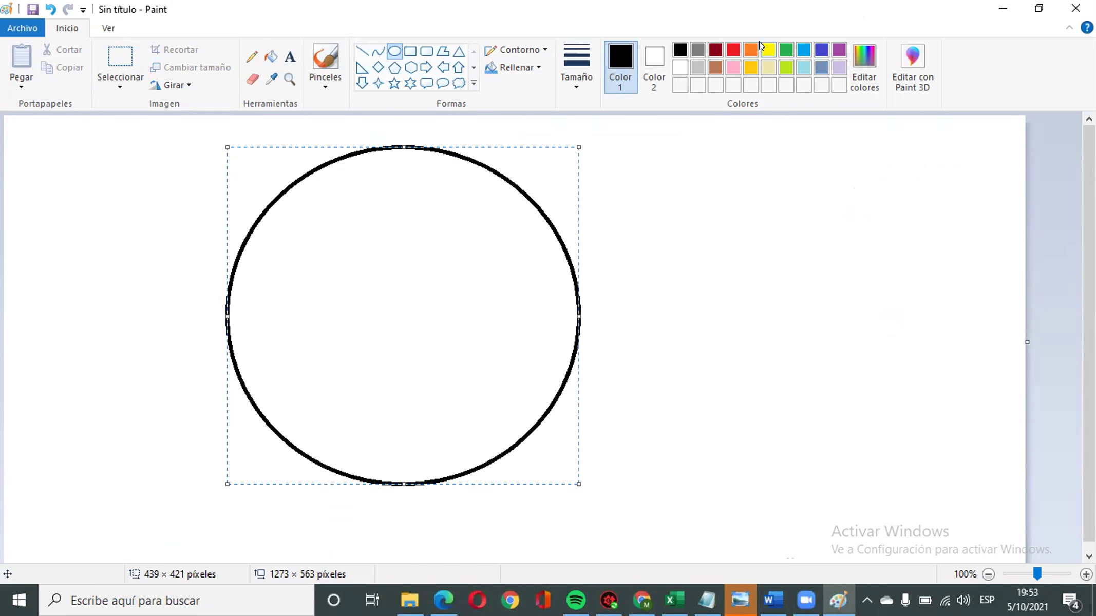
- Give the circle an orange outline and fill its interior solid orange
click(752, 49)
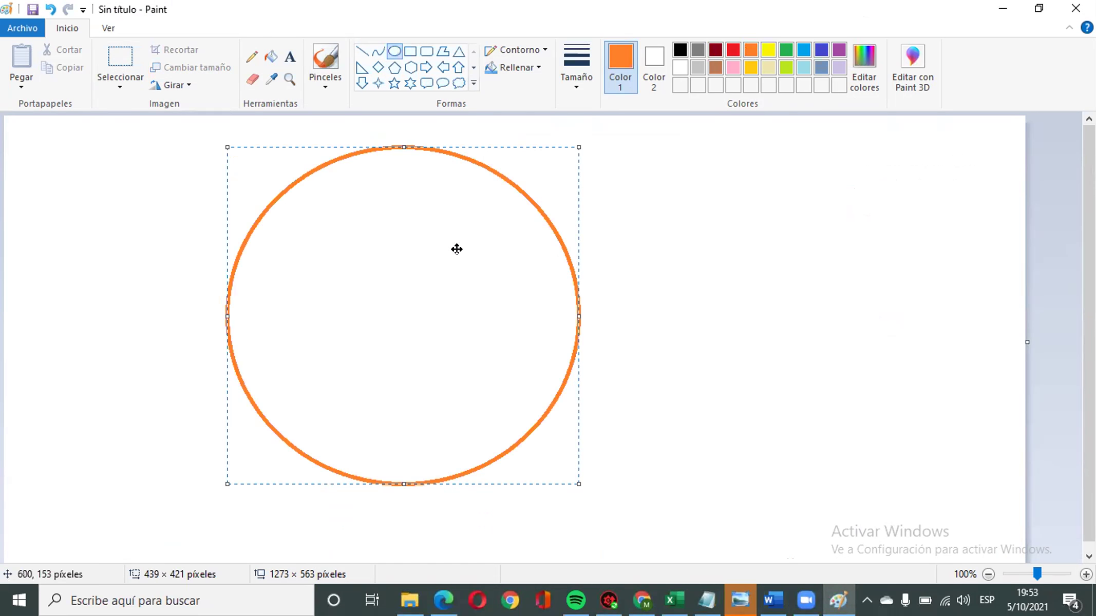
click(271, 56)
click(465, 281)
click(290, 57)
click(567, 181)
- Type CAMPAÑA beside the circle and OBJETIVO in black inside it
text(CAMPAÑA)
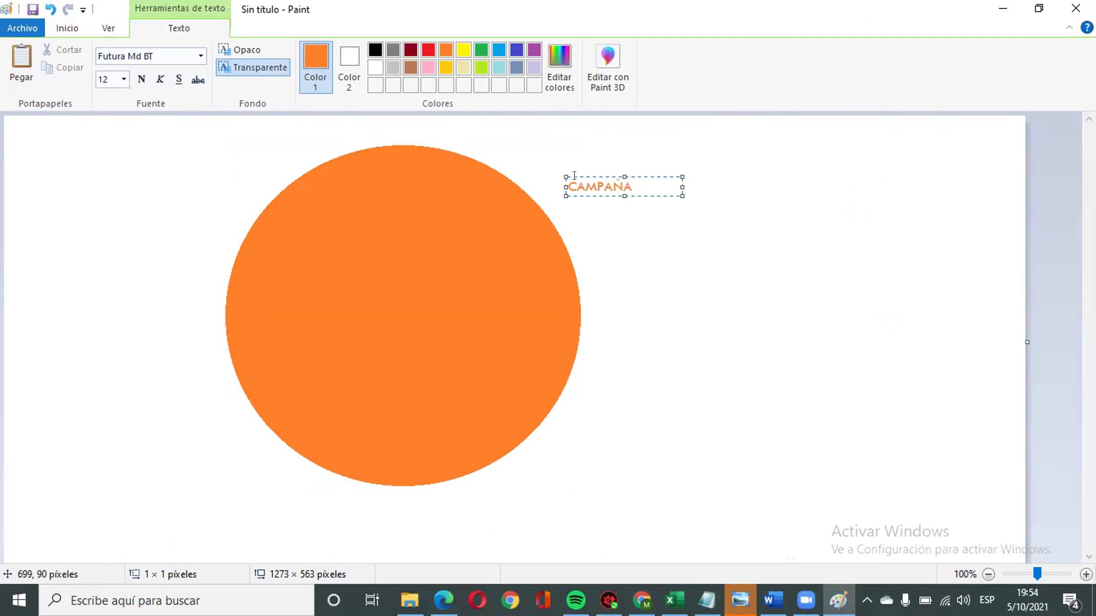
click(120, 232)
click(355, 241)
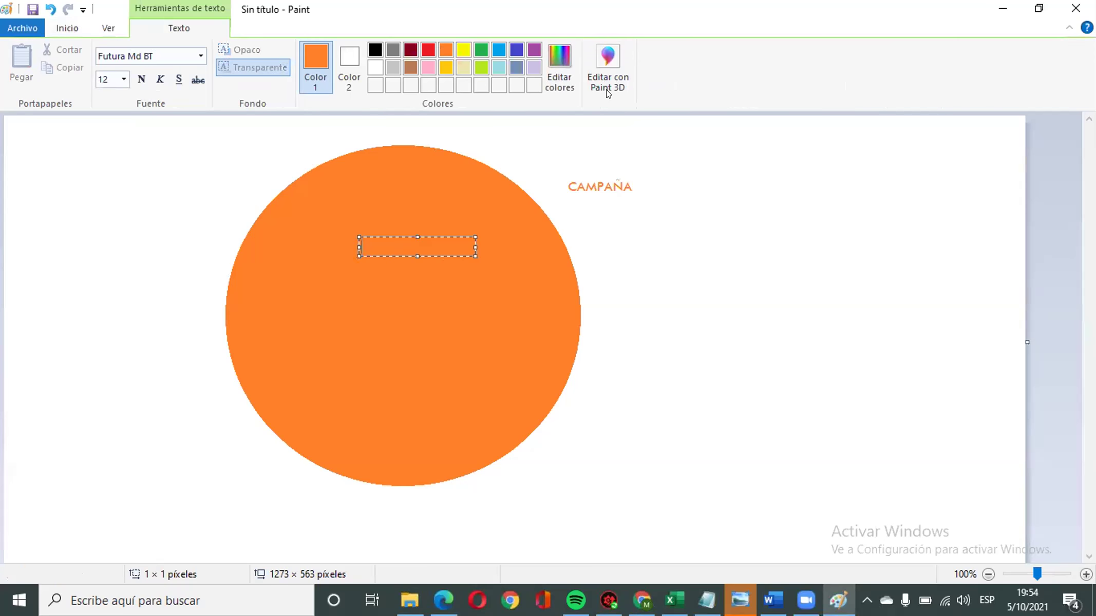
click(374, 51)
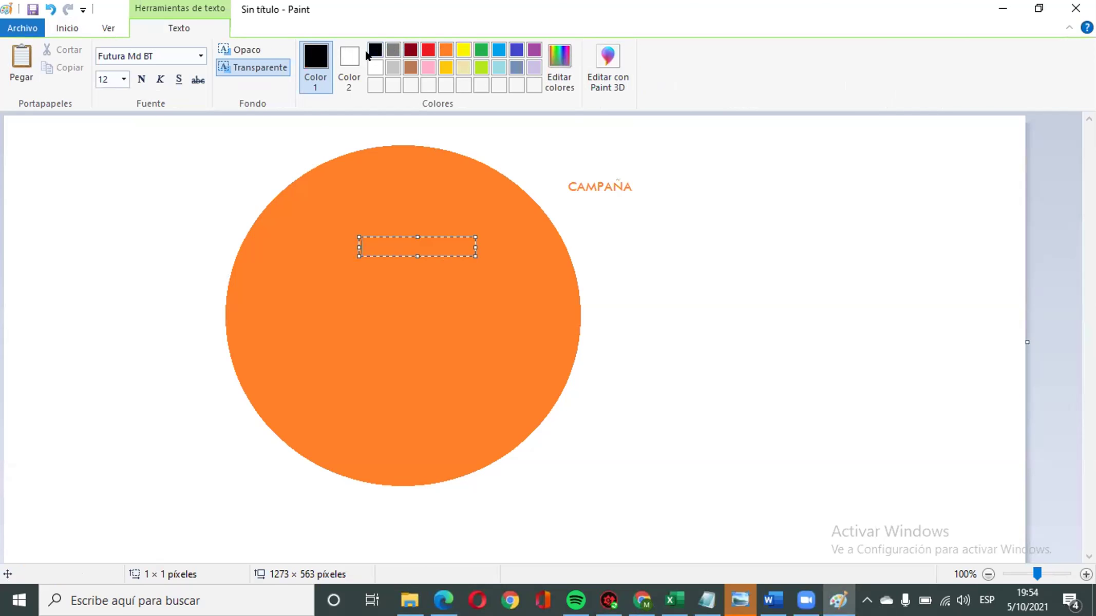
text(OBJETIVO)
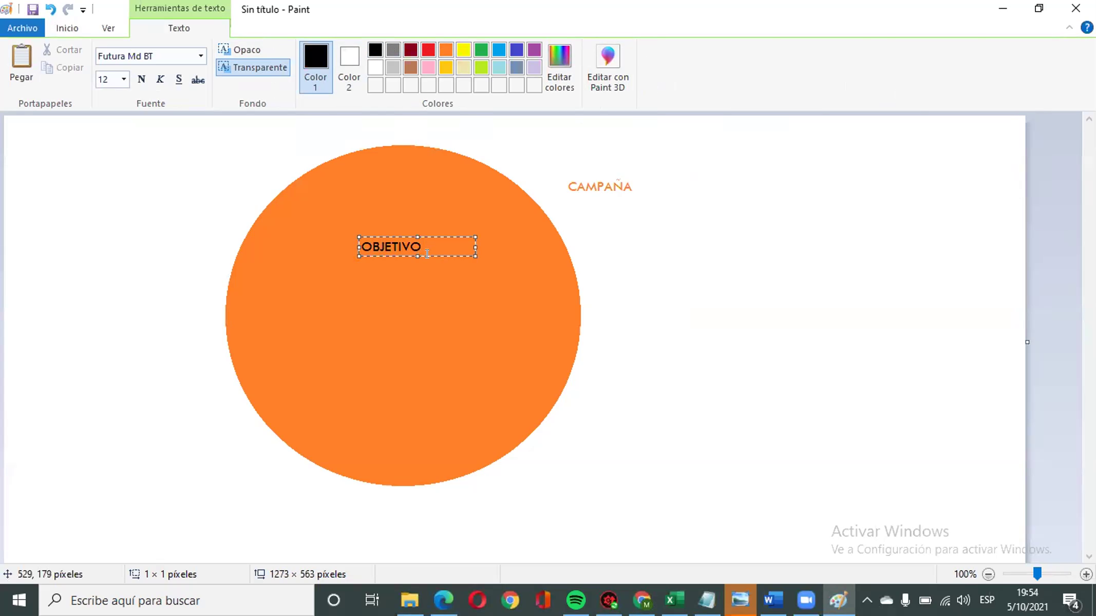
click(447, 259)
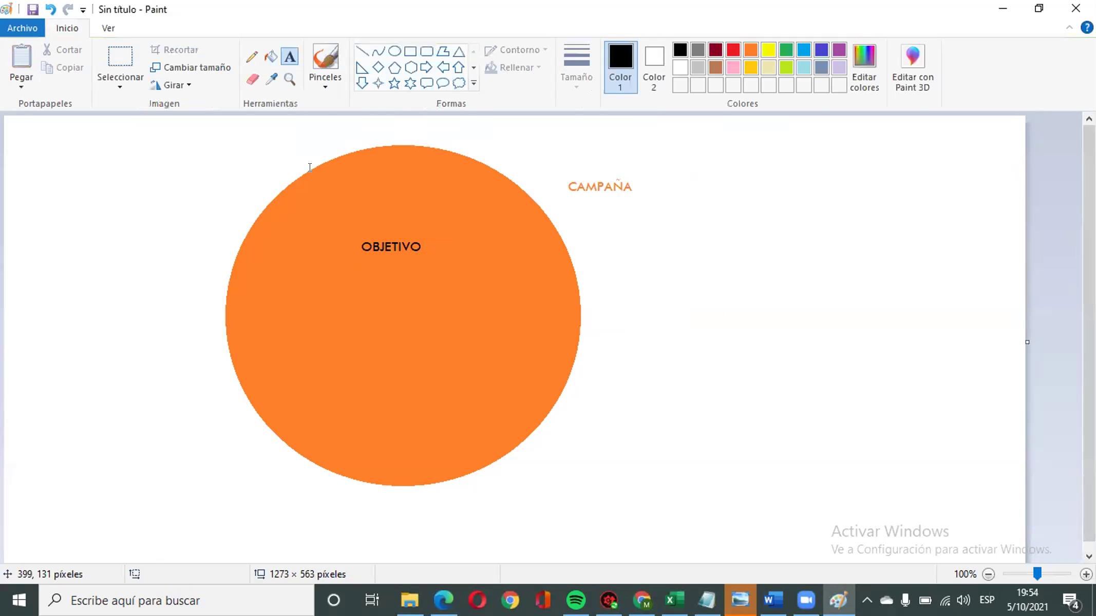
- Select the OBJETIVO label and move it up near the circle's top
click(120, 57)
drag(351, 235, 444, 259)
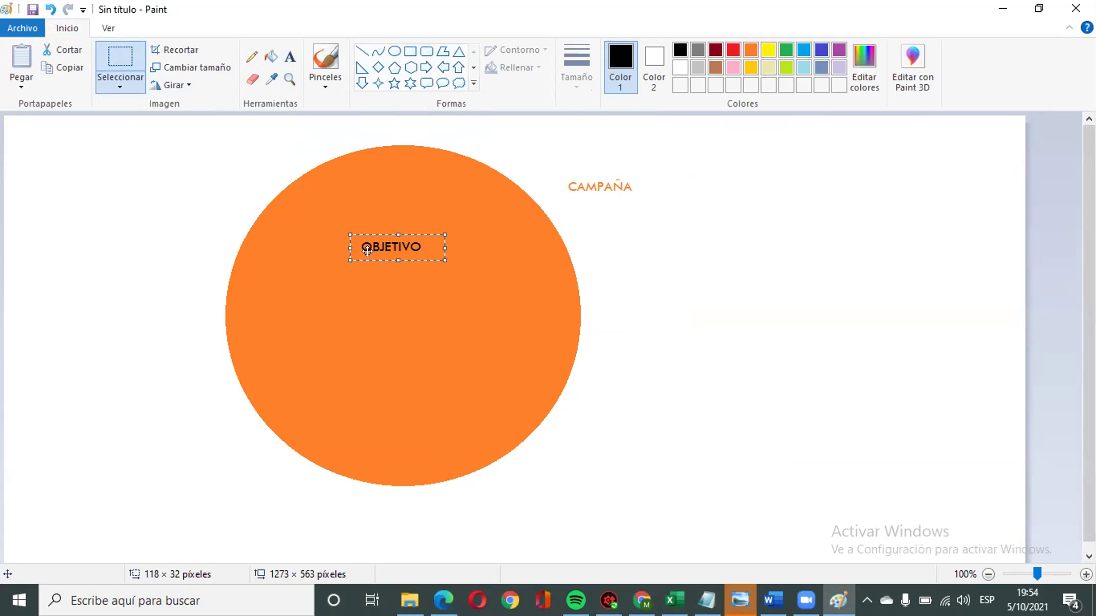
mouse_move(378, 262)
mouse_down()
mouse_move(369, 217)
mouse_move(451, 261)
mouse_up()
click(133, 215)
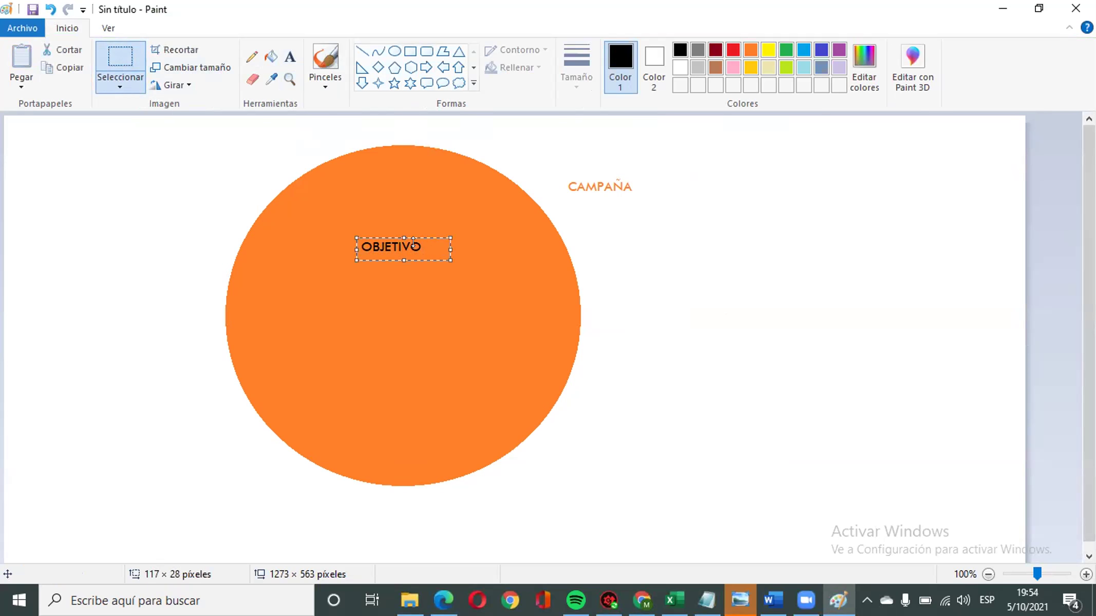
click(347, 234)
drag(350, 238, 457, 350)
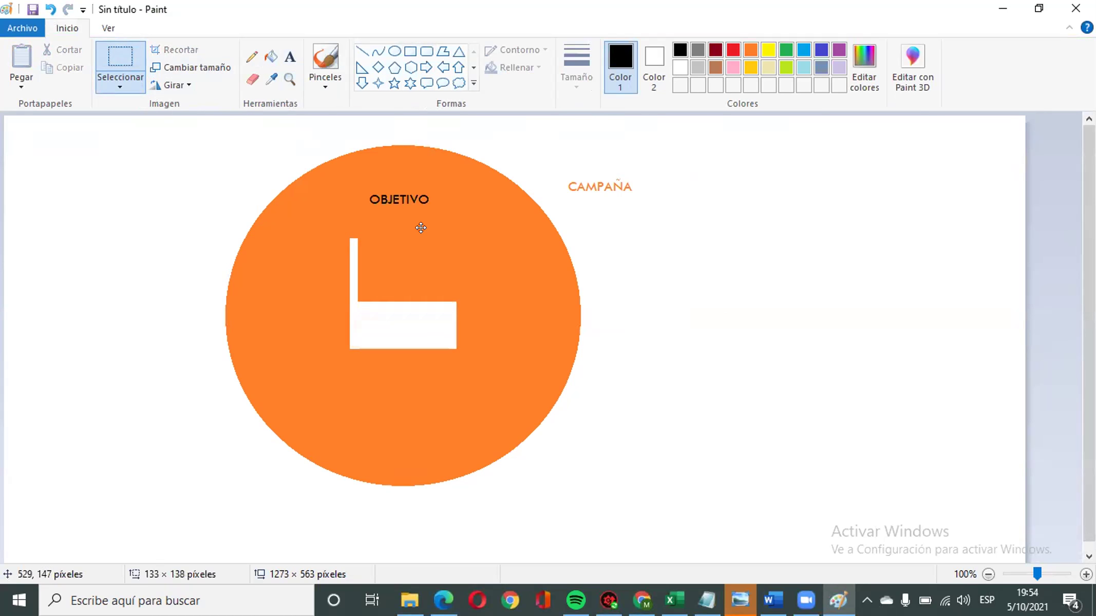
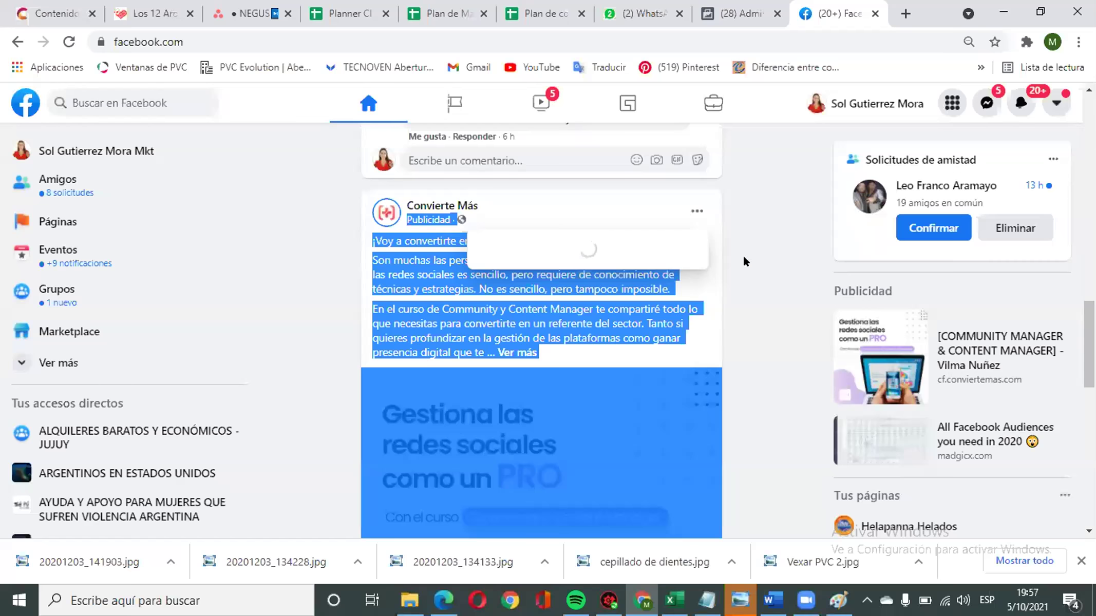
- Reload the Facebook news feed and locate the Más Marketing sponsored post
scroll(249, 164, down, 2)
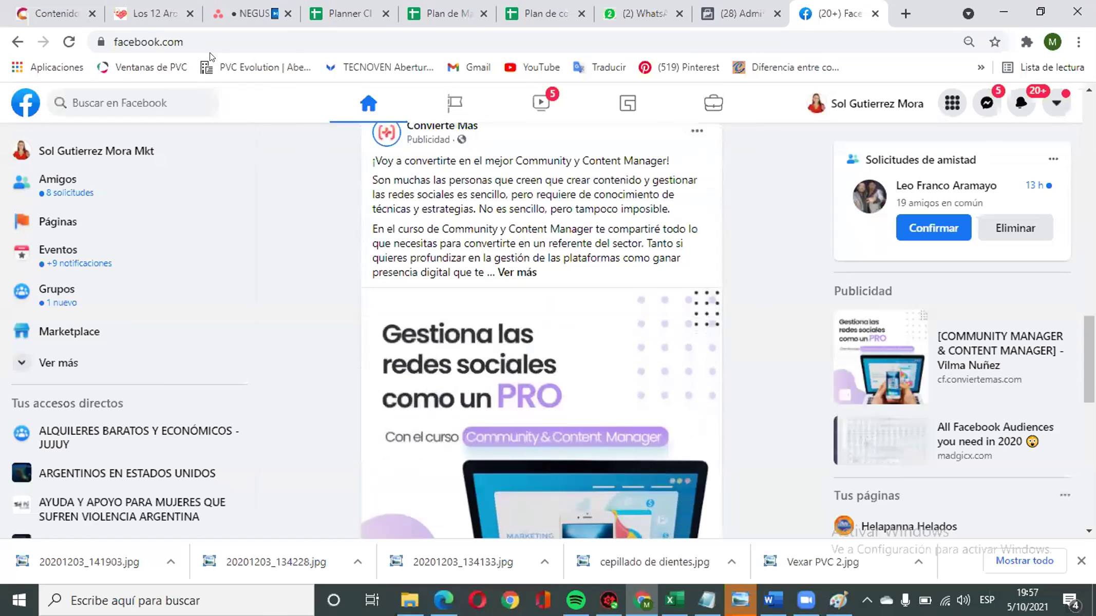
click(68, 42)
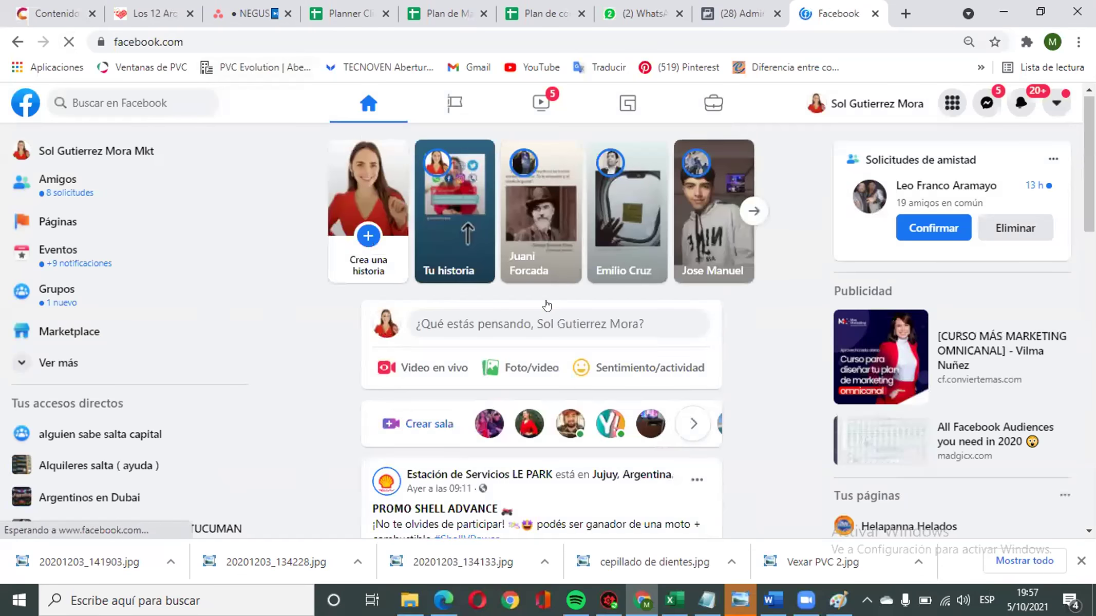
scroll(546, 277, down, 15)
scroll(544, 391, up, 7)
scroll(406, 278, down, 7)
scroll(407, 278, up, 5)
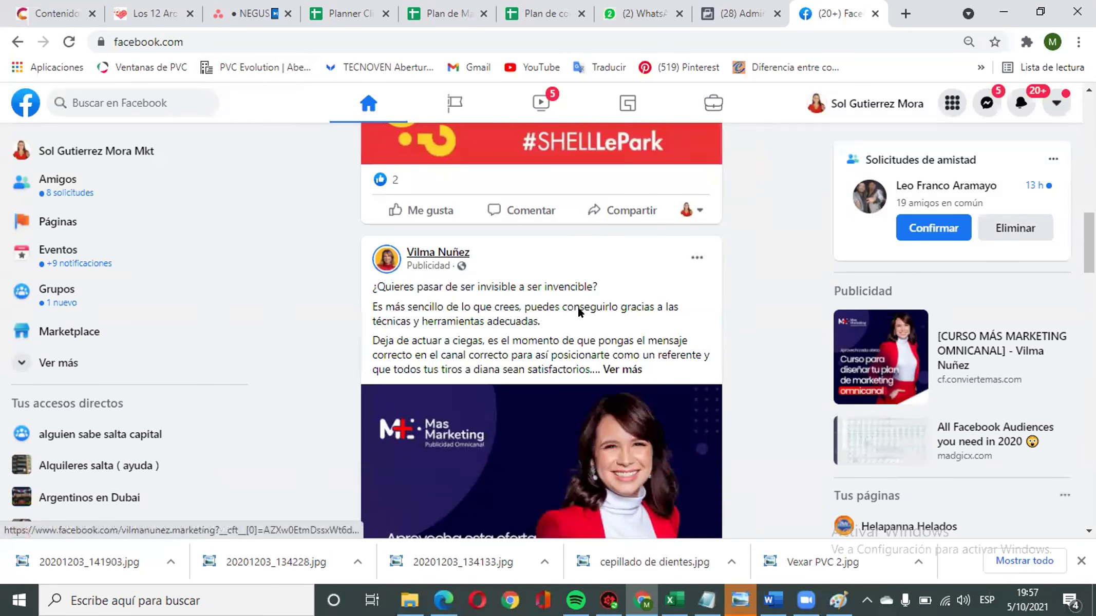
drag(585, 340, 597, 384)
click(686, 287)
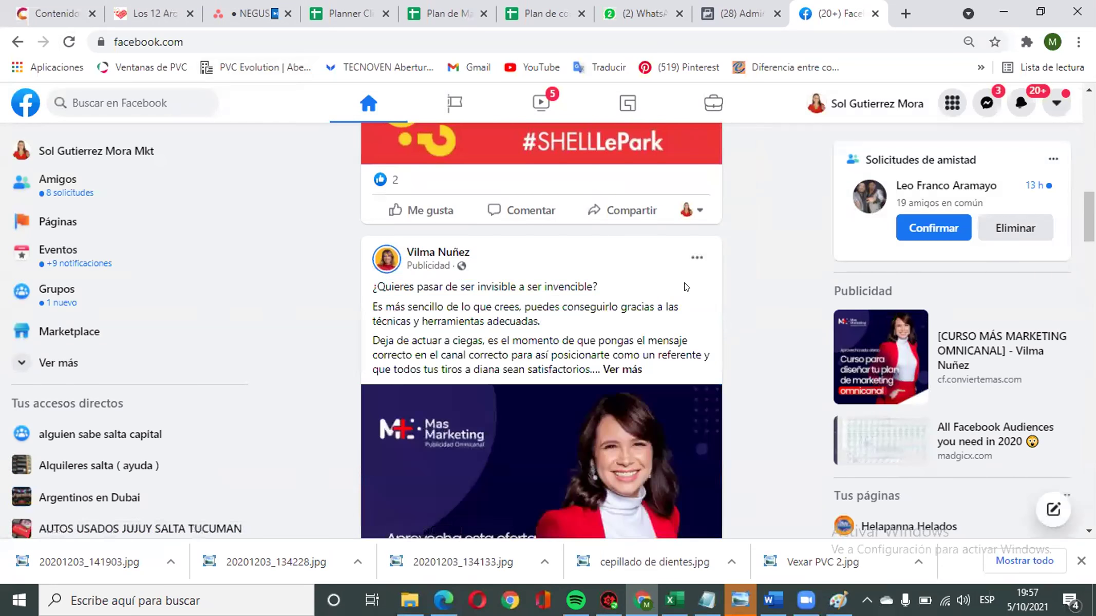
- Expand the full text of the Más Marketing ad with 'Ver más'
scroll(447, 342, down, 5)
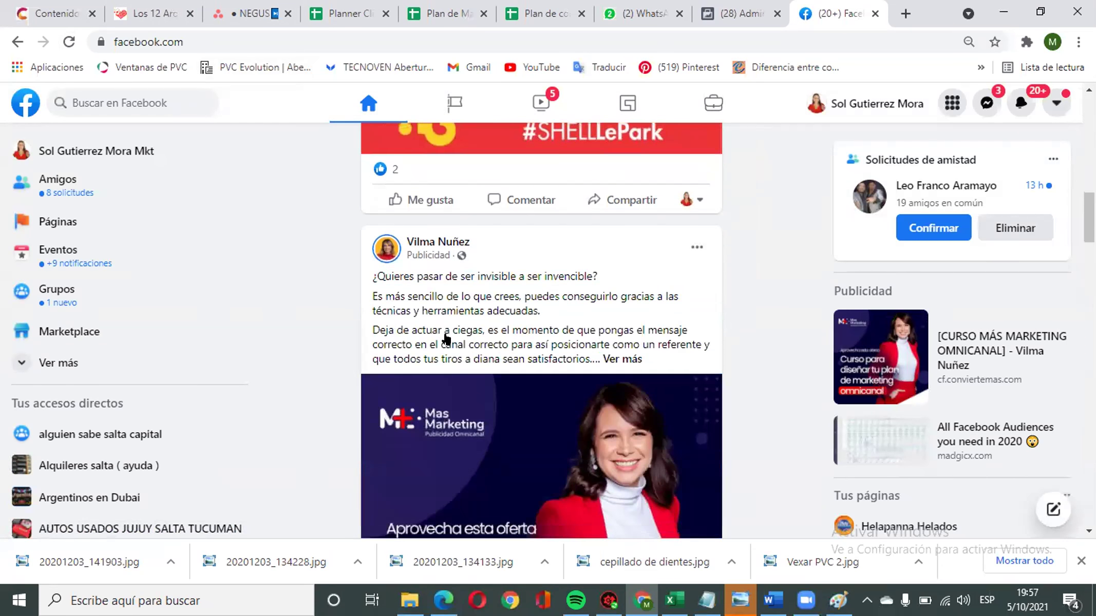
scroll(486, 420, up, 7)
scroll(554, 318, down, 4)
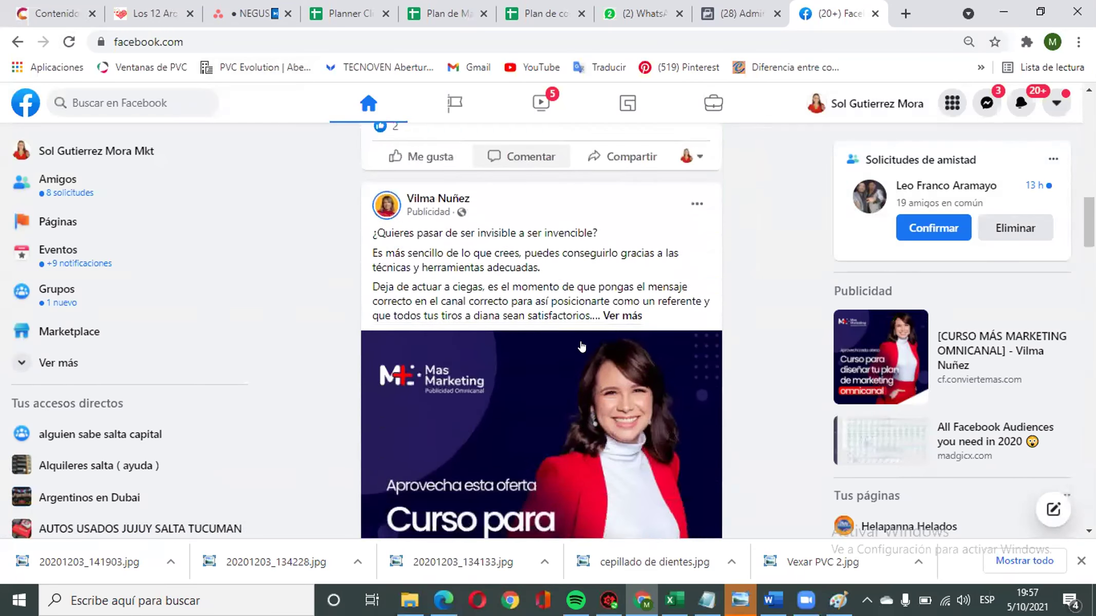
click(622, 289)
- Open the '...' options menu of the Más Marketing ad
scroll(447, 362, down, 7)
scroll(436, 349, up, 6)
scroll(427, 339, down, 4)
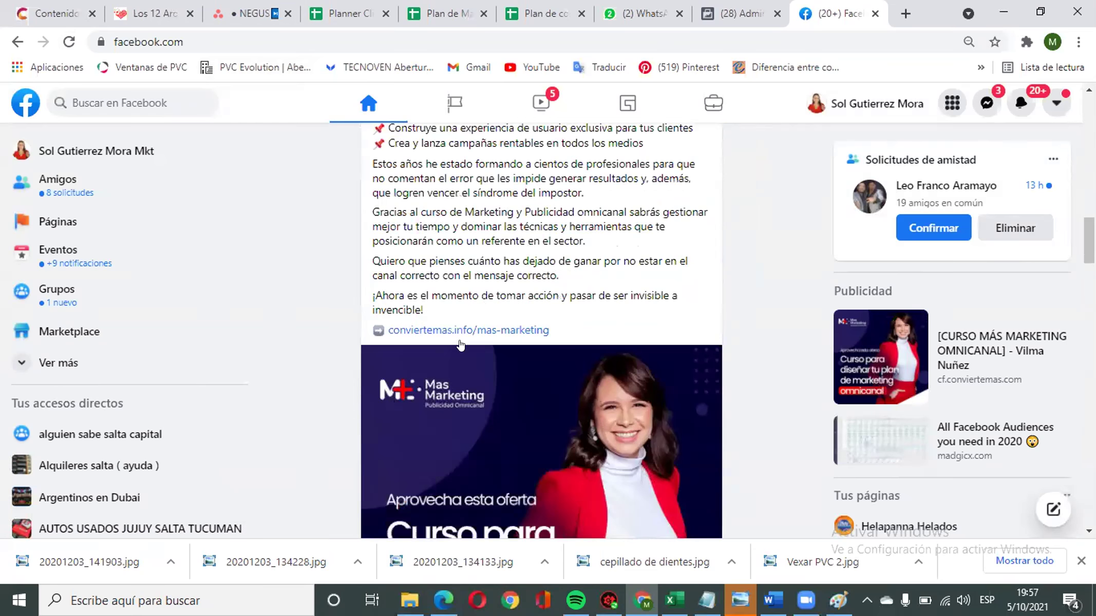
scroll(524, 314, up, 6)
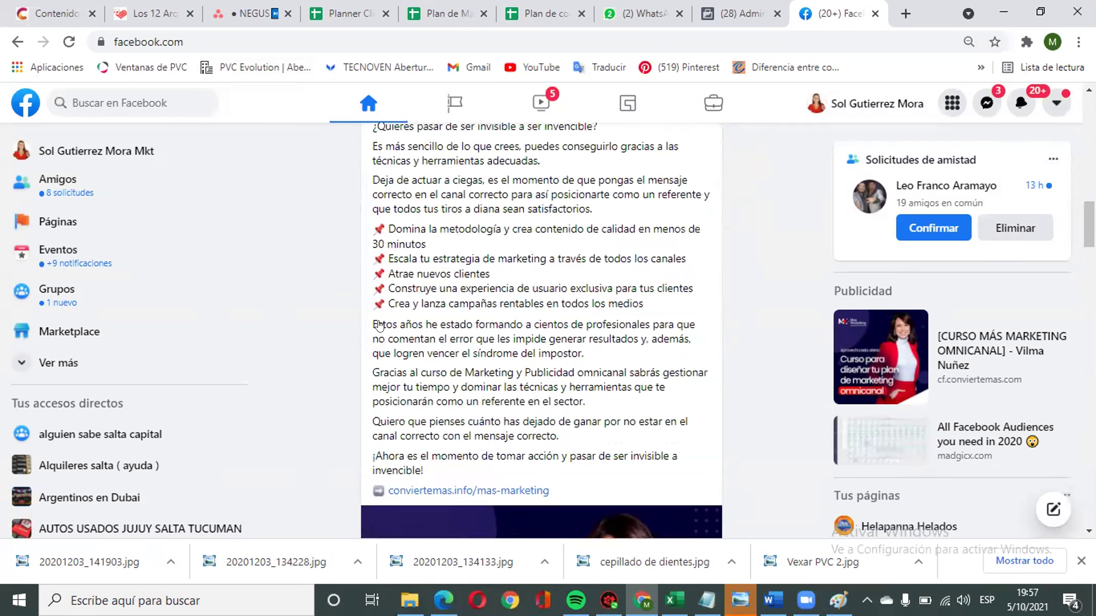
scroll(545, 352, down, 18)
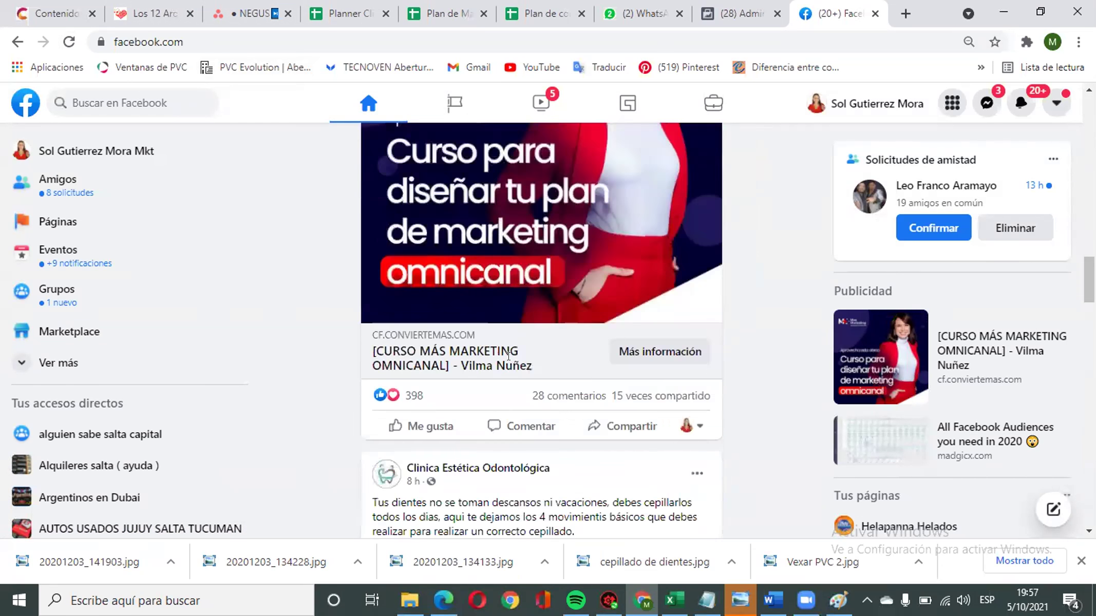
scroll(702, 230, up, 15)
scroll(701, 230, up, 2)
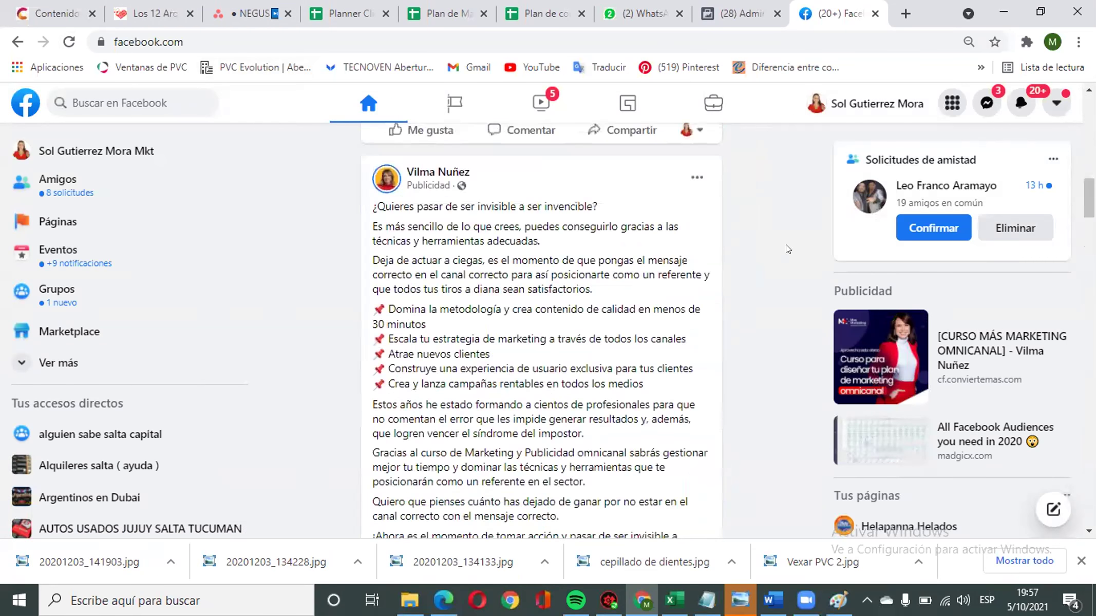
click(693, 178)
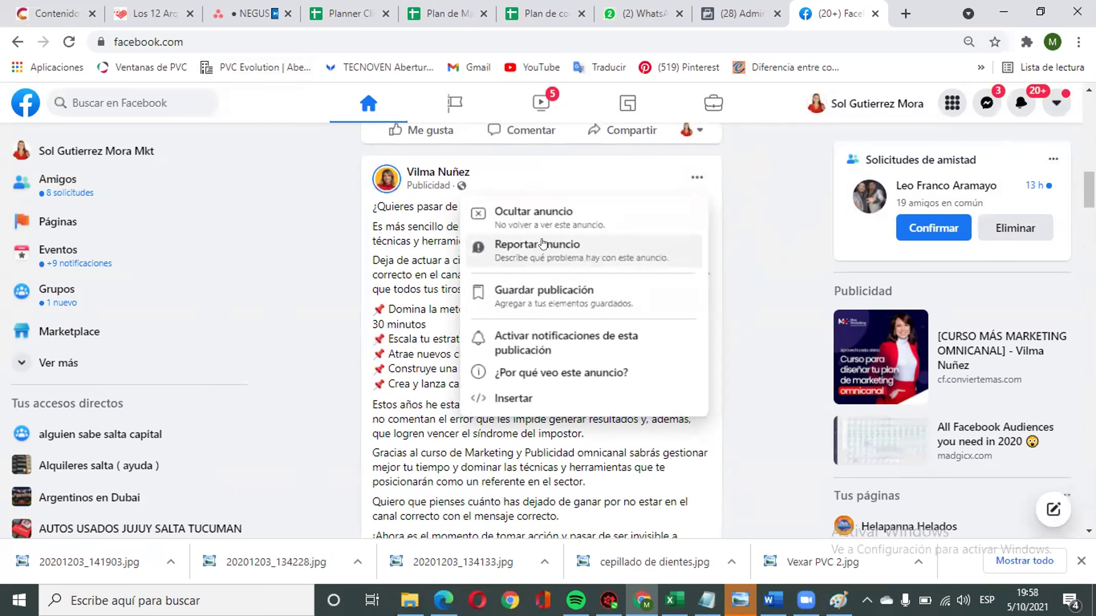
- Open the 'Publicidad' info page and scroll through how Facebook uses your data for ads
click(430, 187)
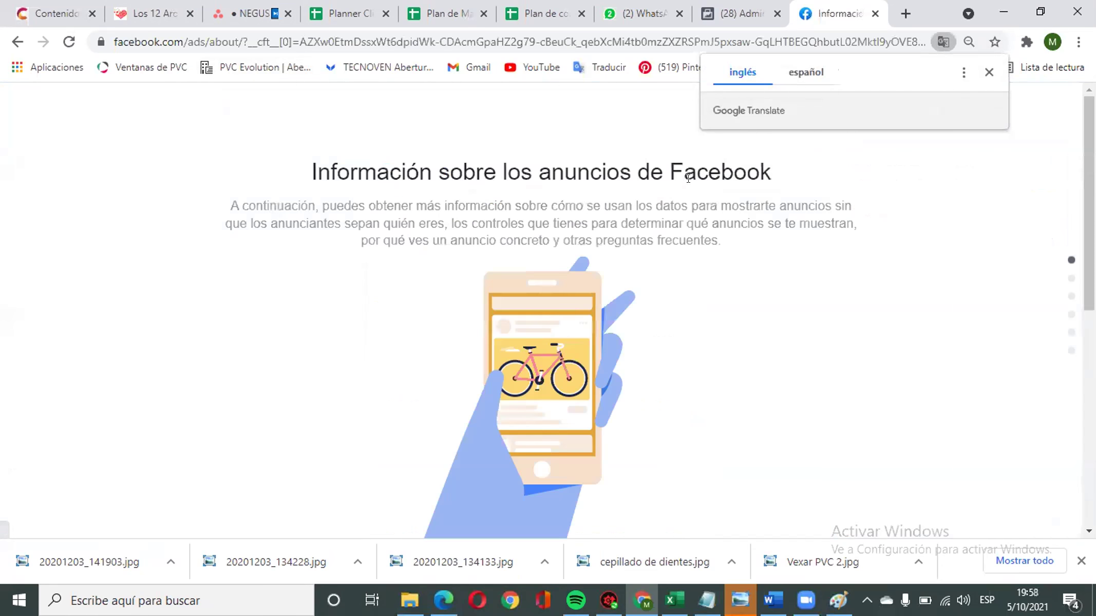
scroll(500, 262, down, 1)
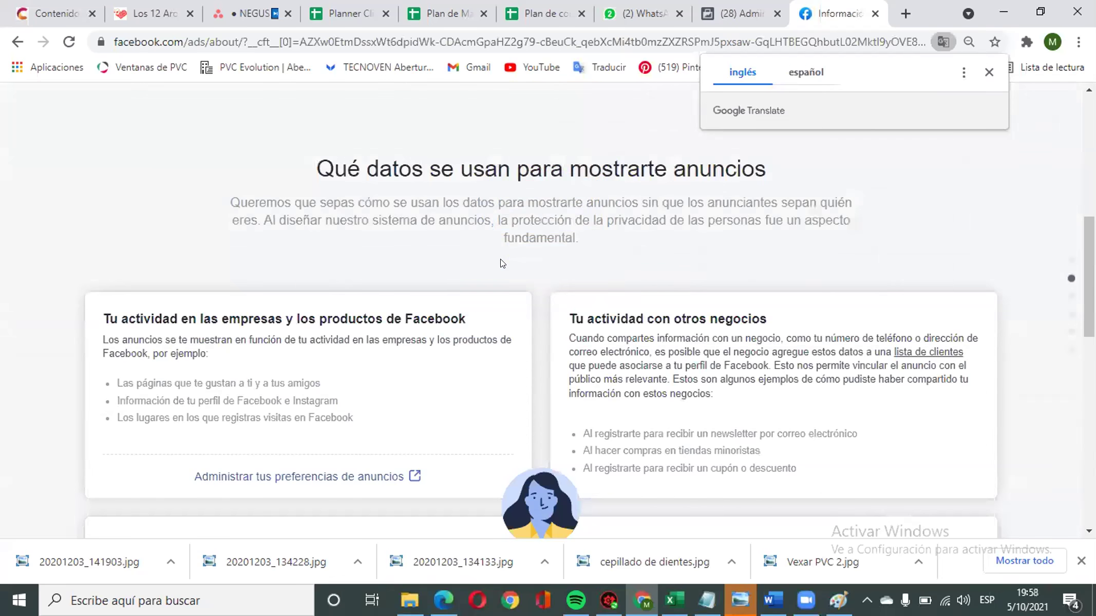
scroll(410, 359, down, 1)
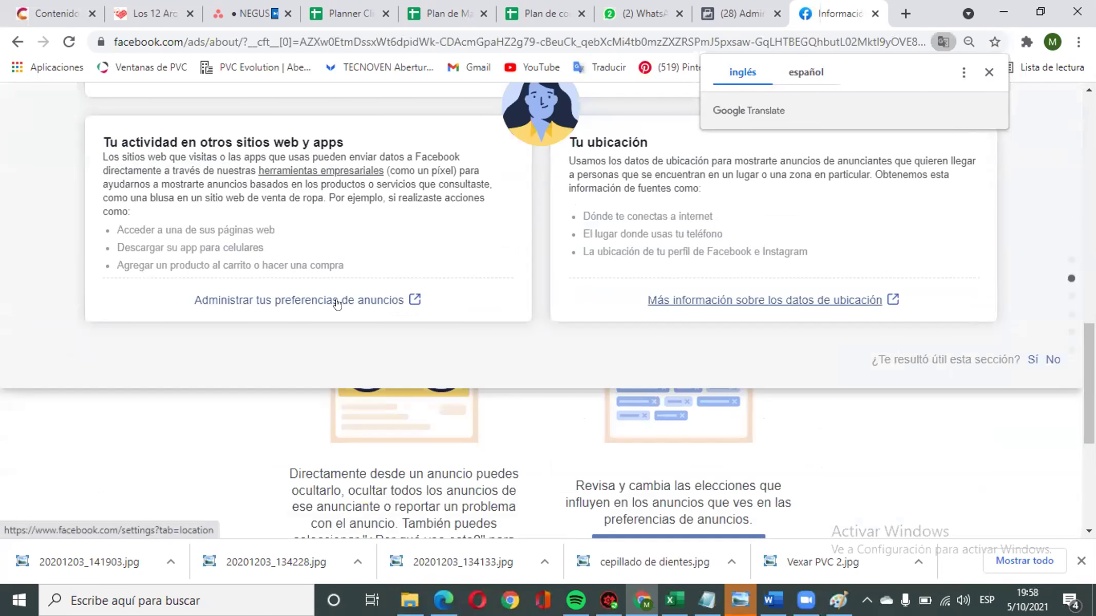
scroll(455, 405, down, 1)
scroll(464, 421, up, 1)
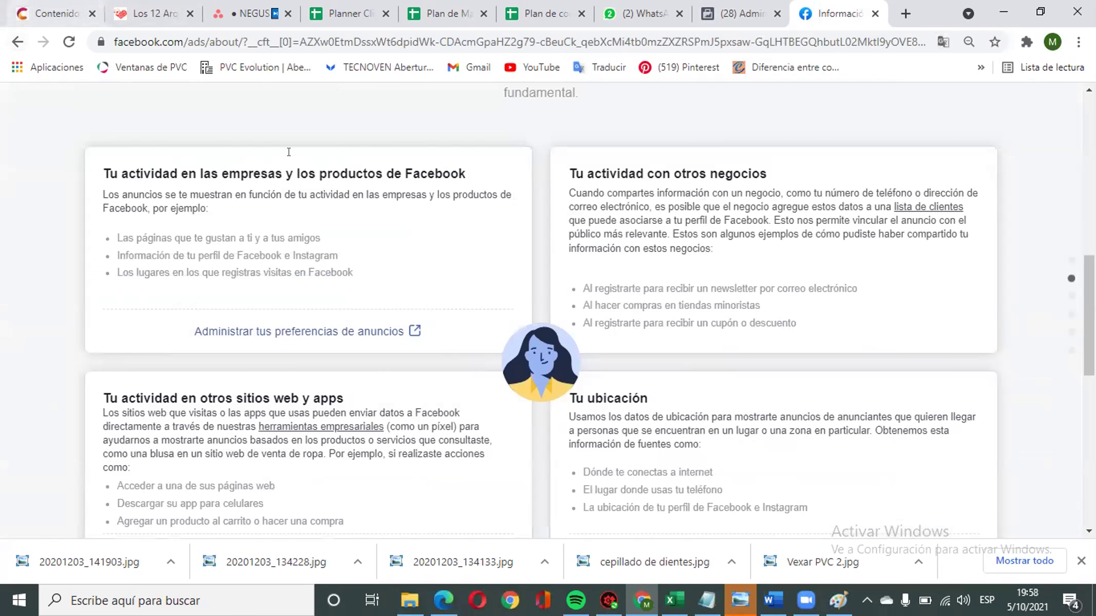
- Go back to the feed and choose '¿Por qué veo este anuncio?' on the Meetyoo ad
key(alt+Left)
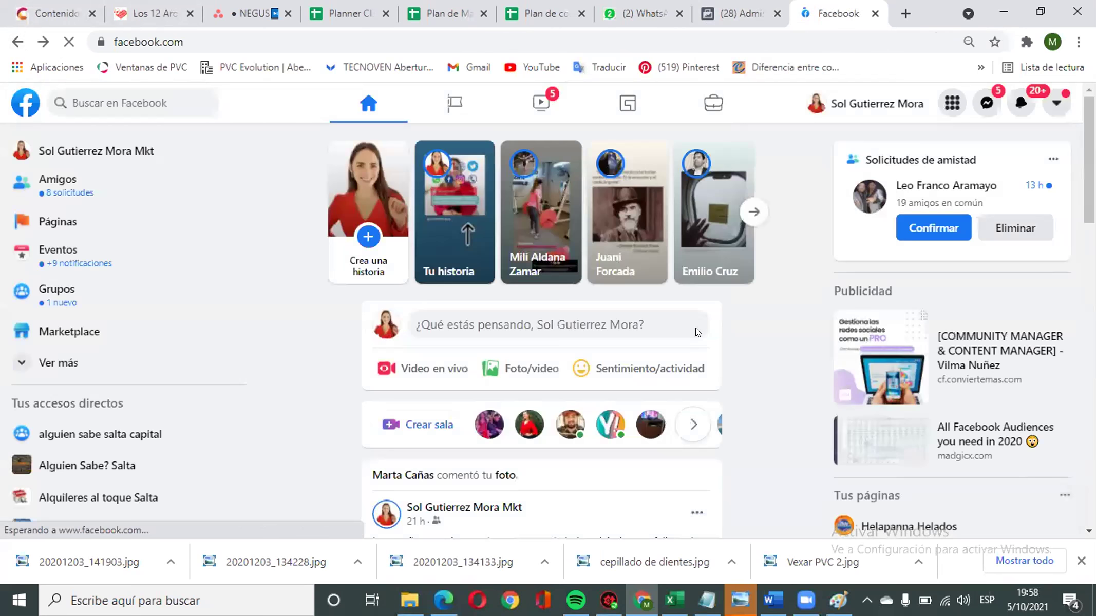
scroll(561, 352, down, 10)
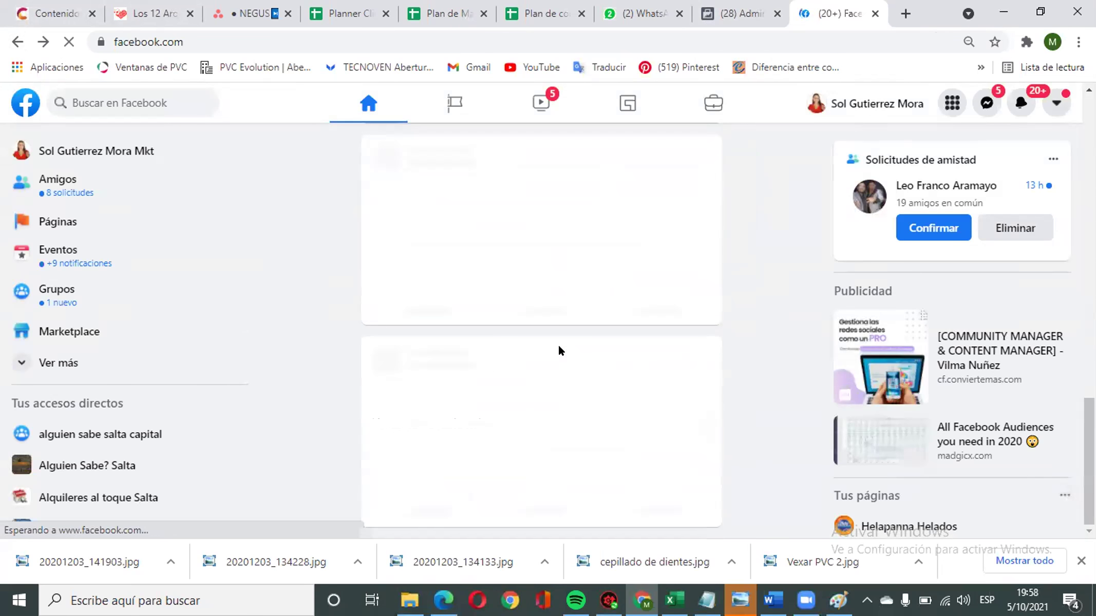
scroll(558, 343, down, 3)
scroll(558, 341, down, 12)
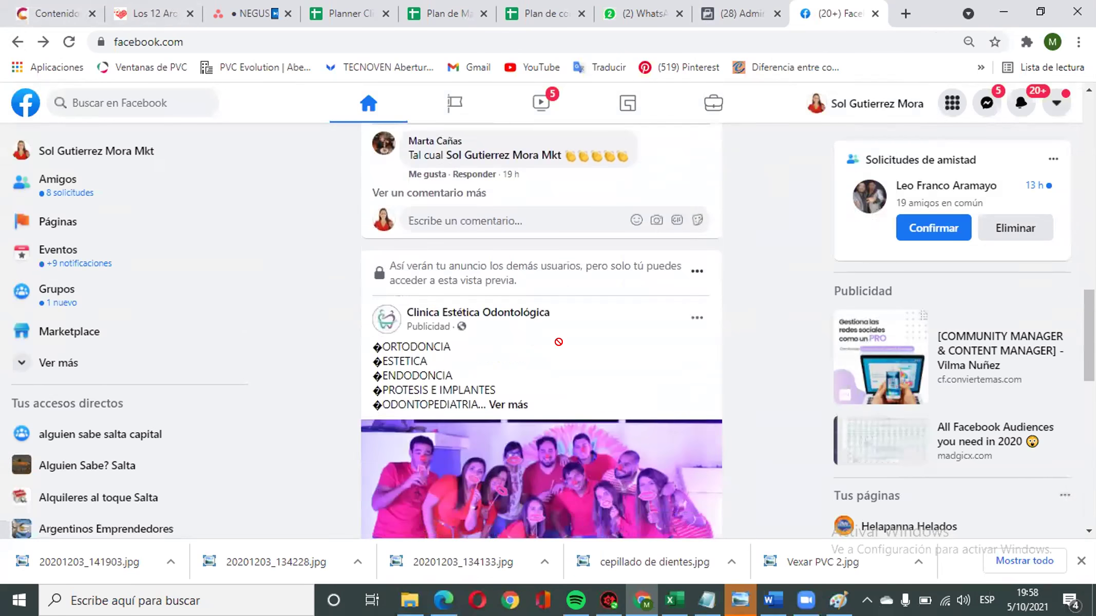
scroll(559, 351, down, 12)
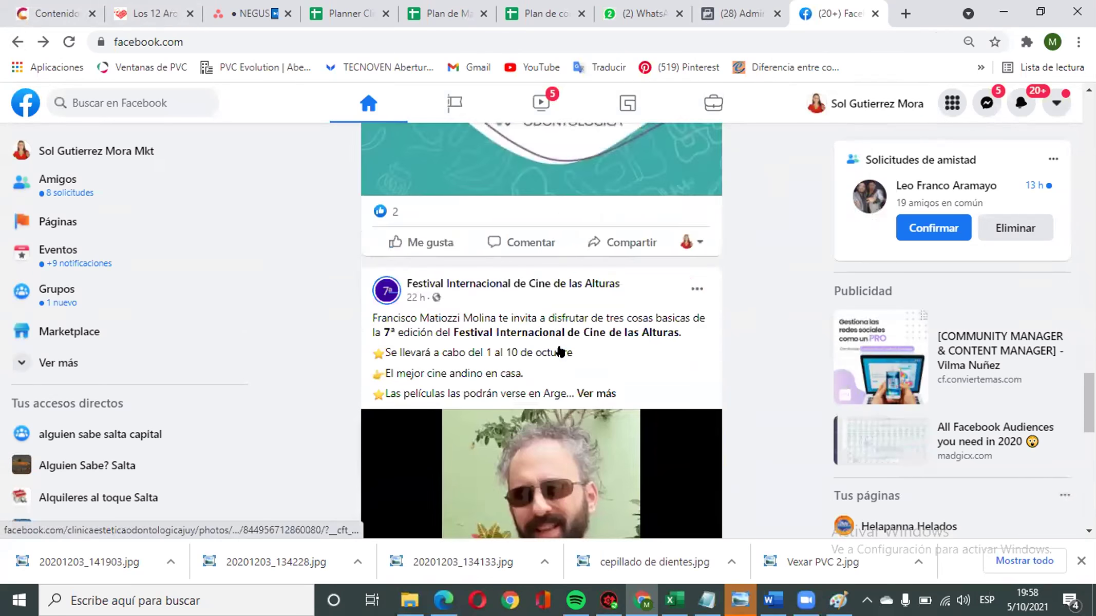
scroll(610, 347, up, 1)
scroll(610, 347, up, 3)
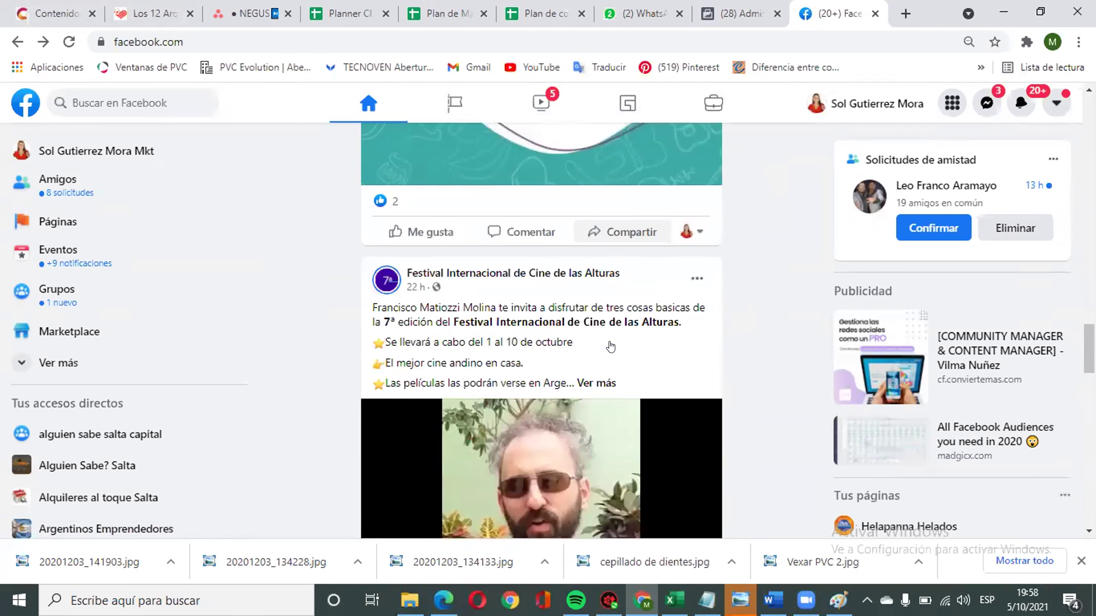
scroll(610, 346, down, 15)
scroll(608, 341, up, 7)
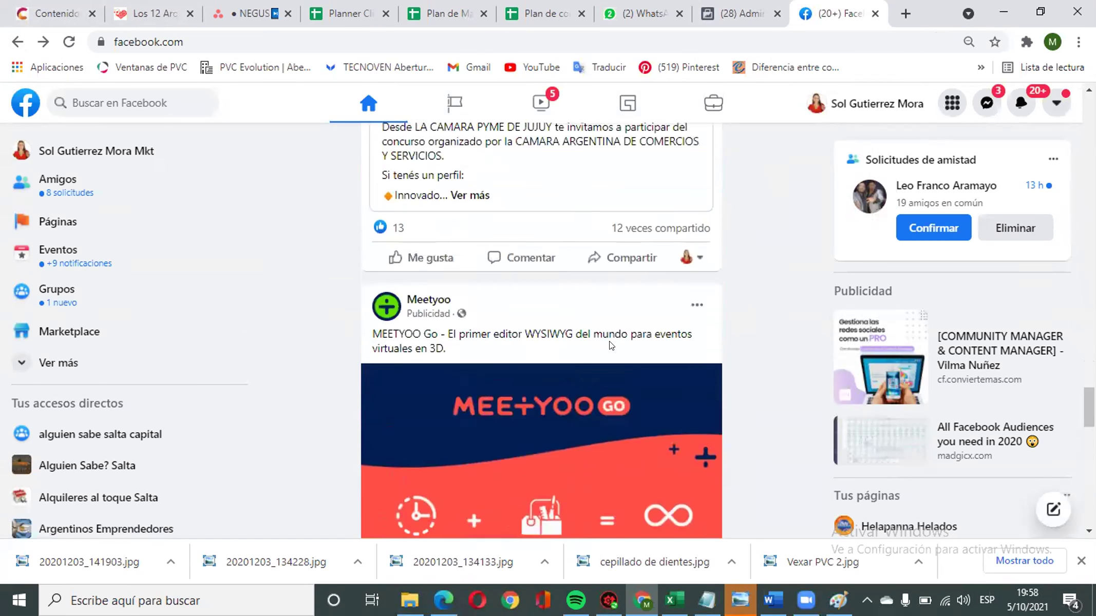
scroll(609, 341, down, 10)
scroll(608, 341, up, 6)
click(700, 232)
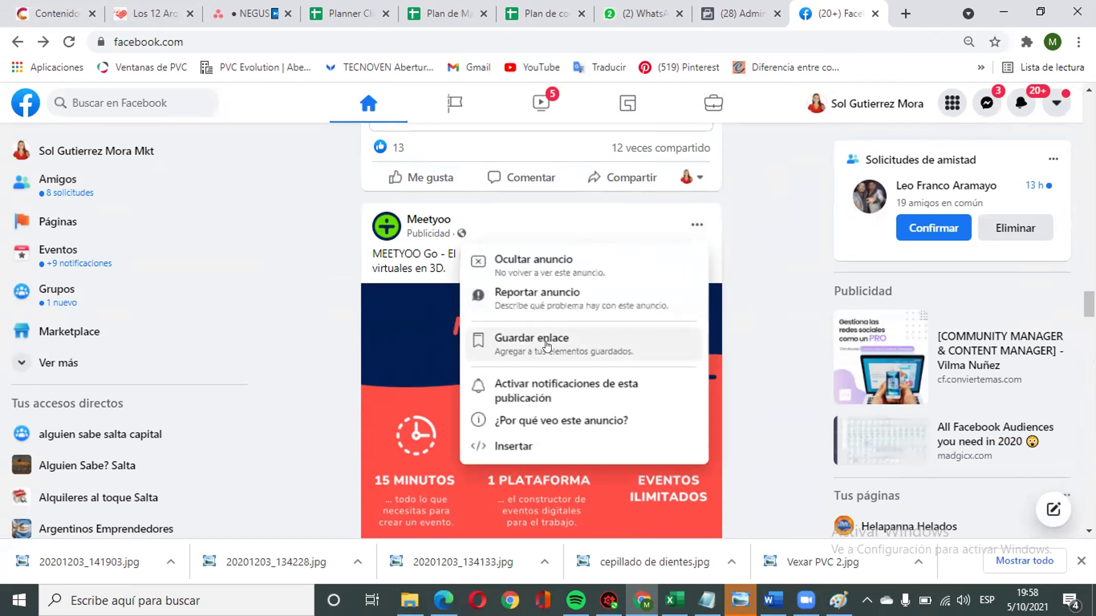
click(558, 421)
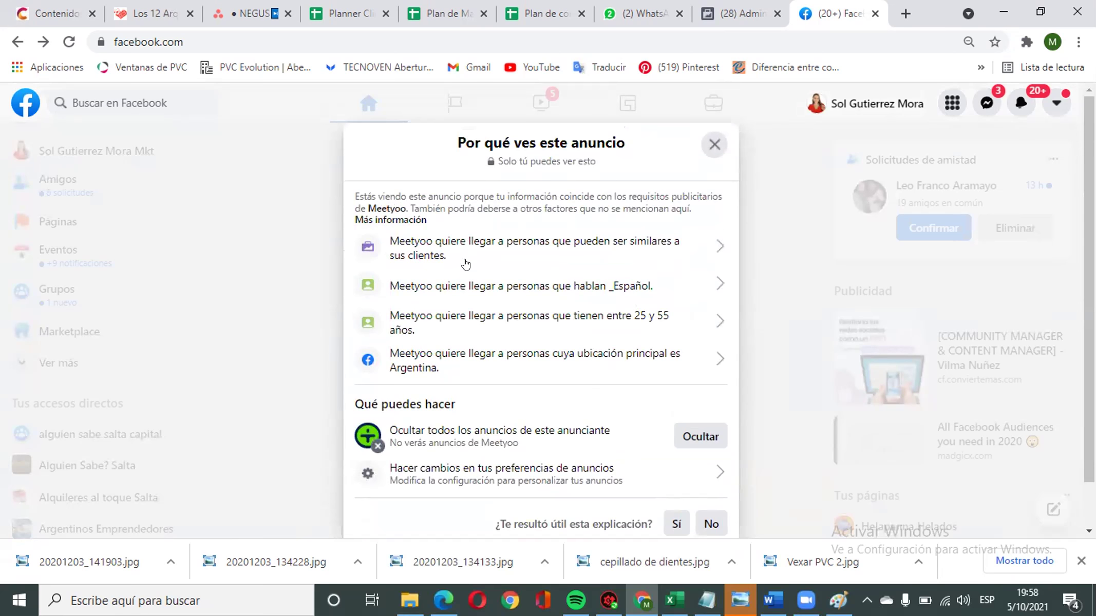
click(720, 244)
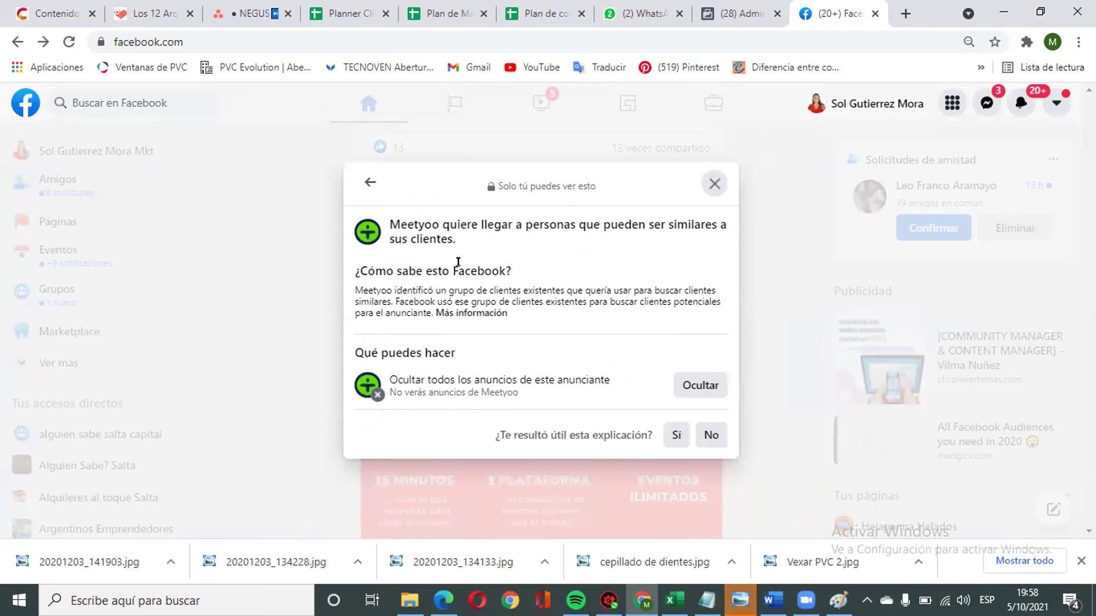
click(361, 183)
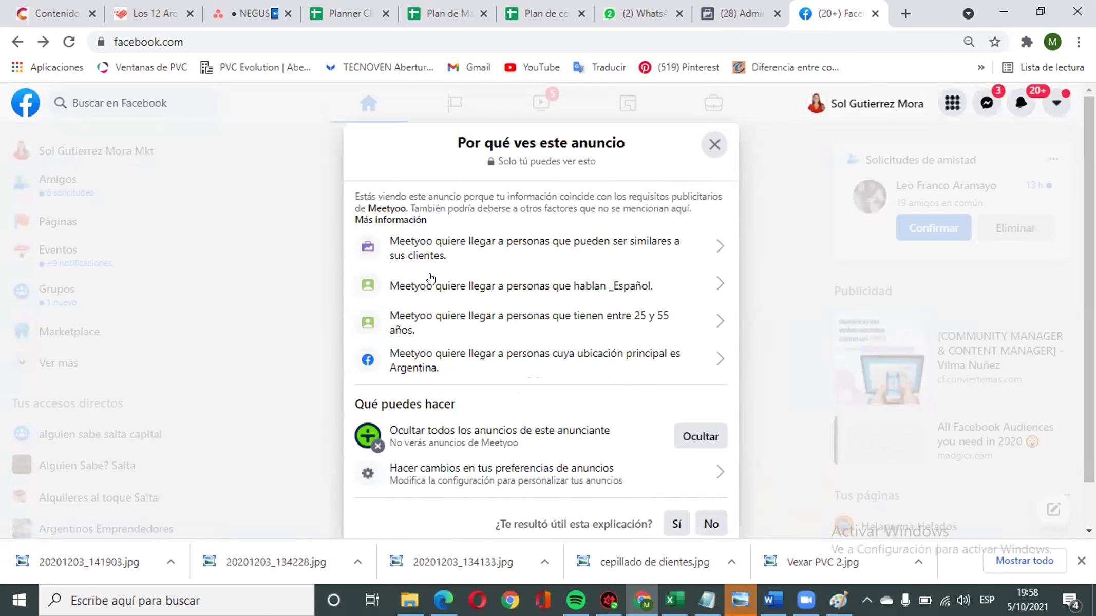
scroll(507, 349, down, 1)
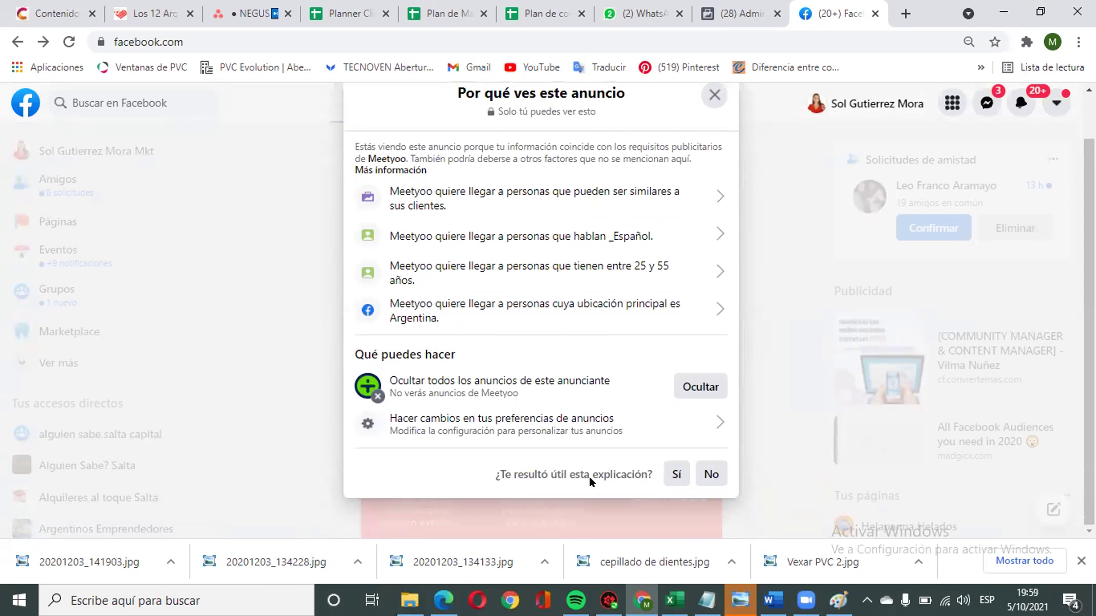
scroll(682, 400, up, 1)
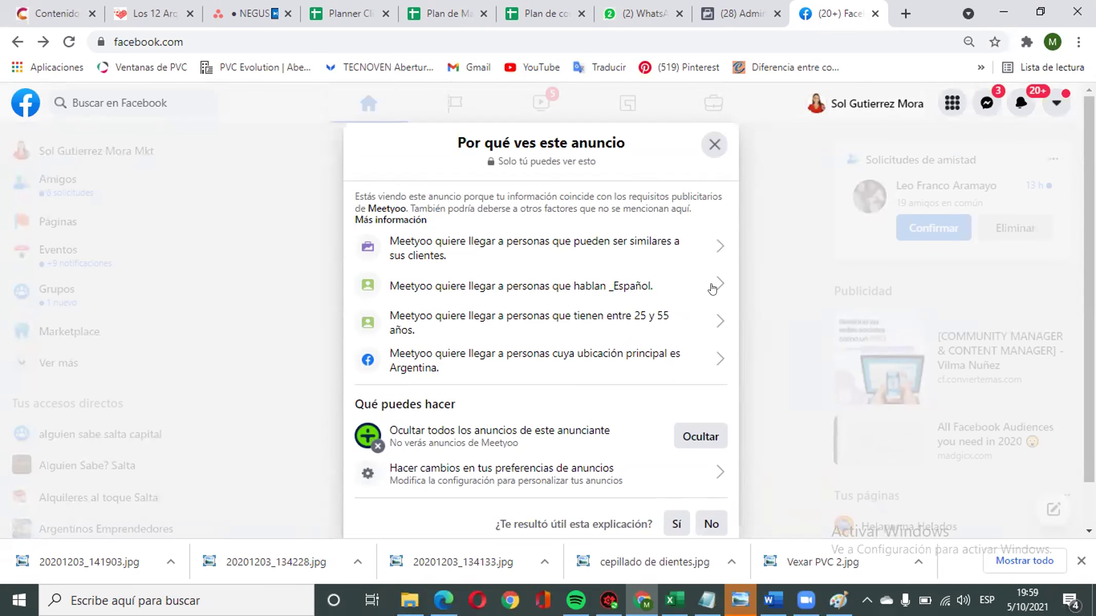
drag(398, 317, 612, 330)
click(488, 301)
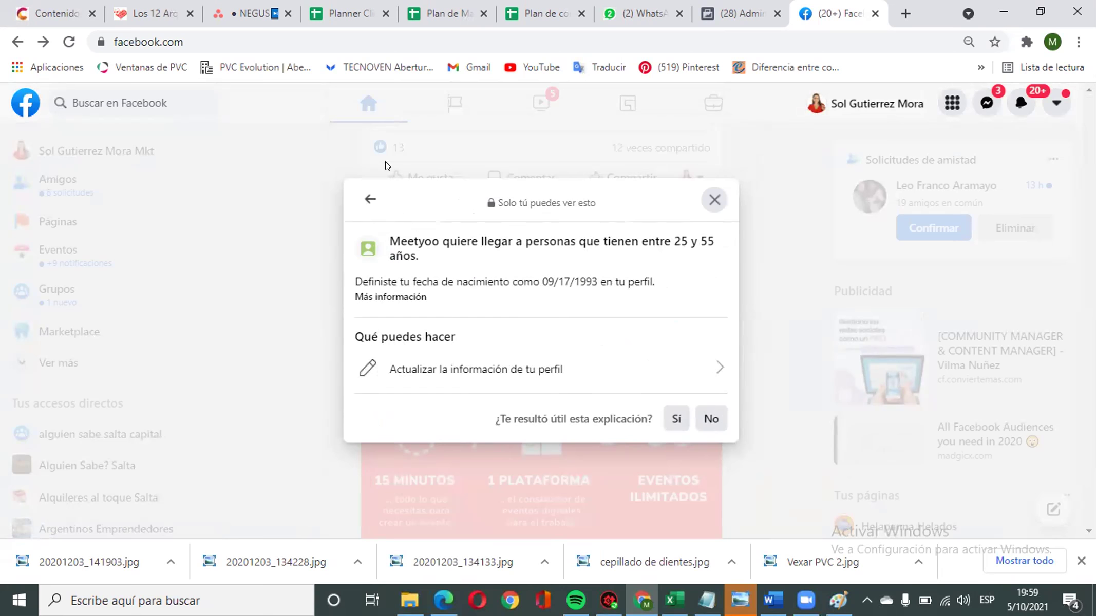
drag(659, 283, 535, 279)
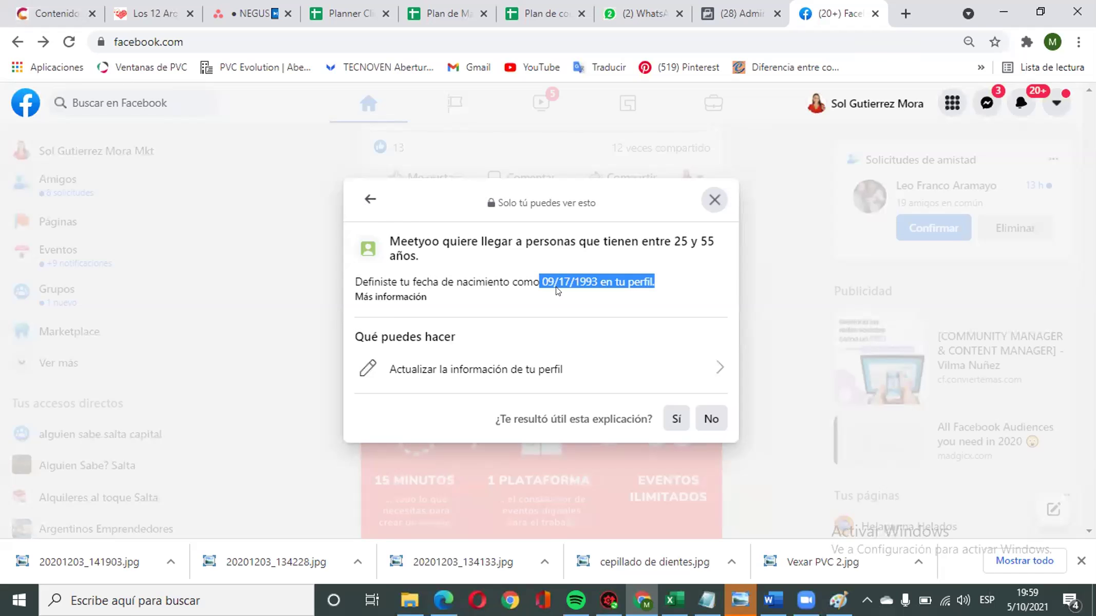
click(367, 199)
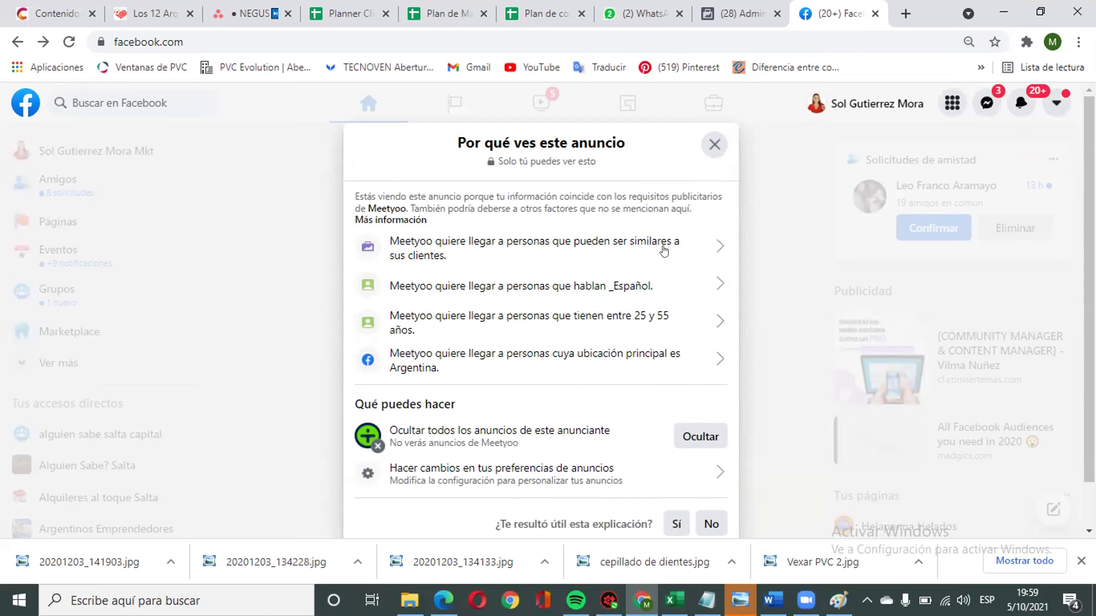
click(560, 240)
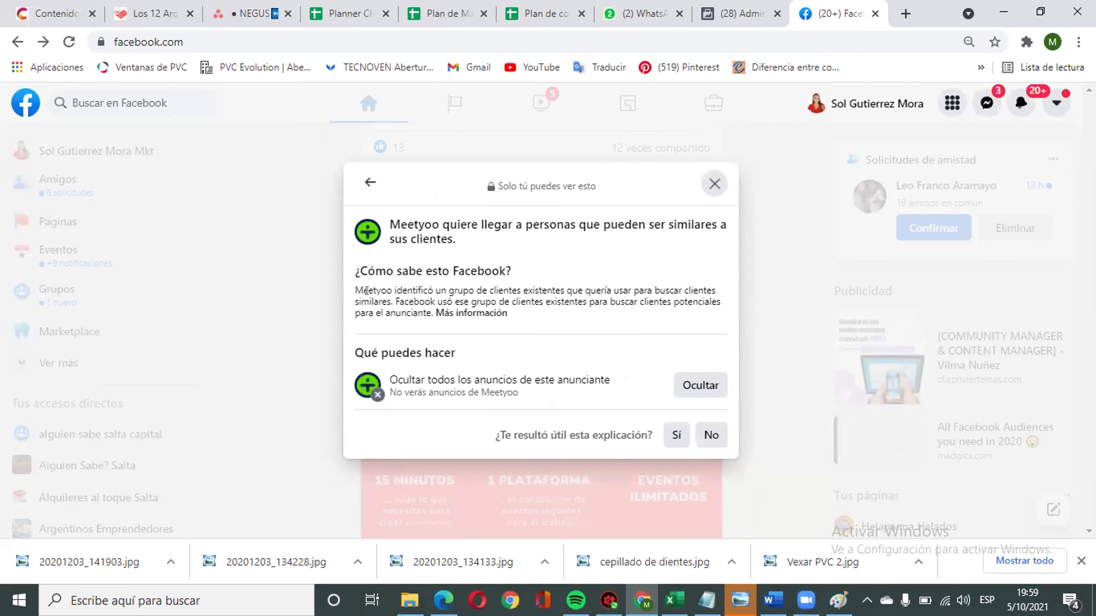
drag(381, 292, 504, 314)
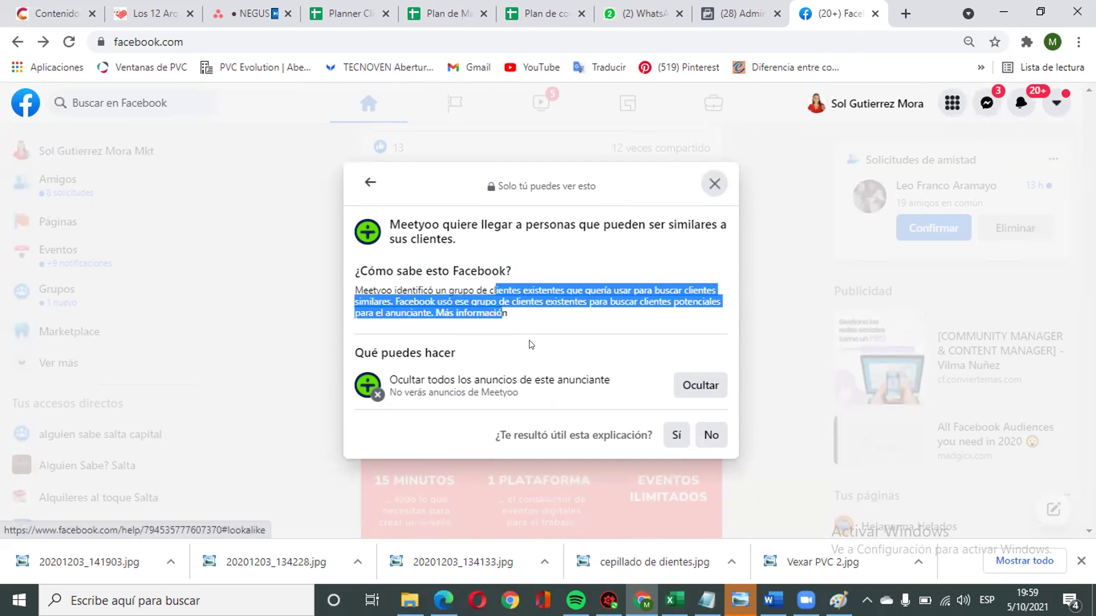
click(368, 184)
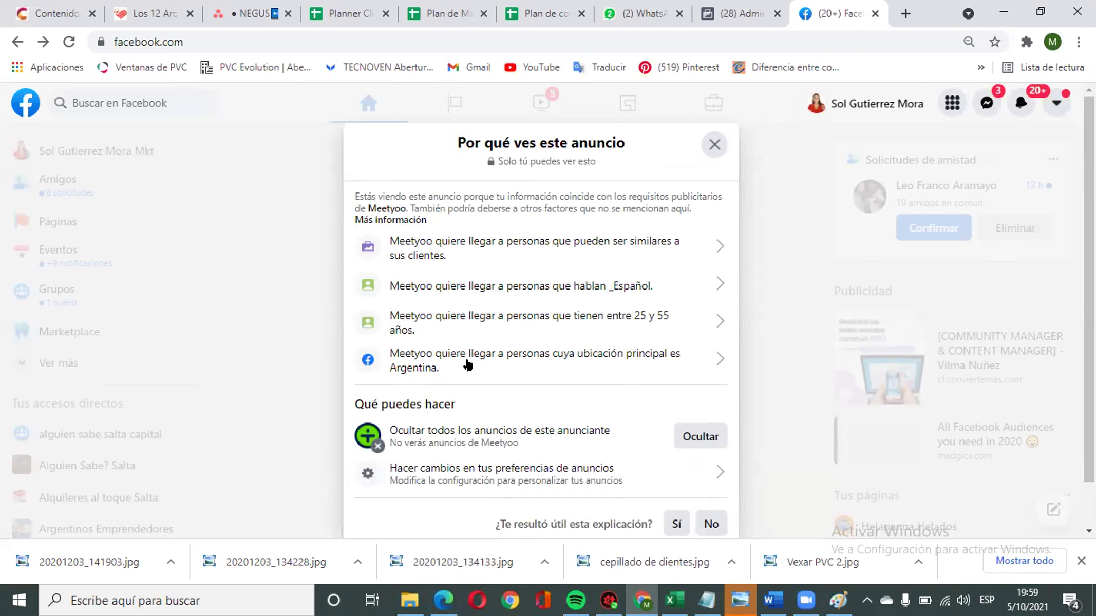
drag(481, 371, 390, 241)
scroll(453, 292, down, 1)
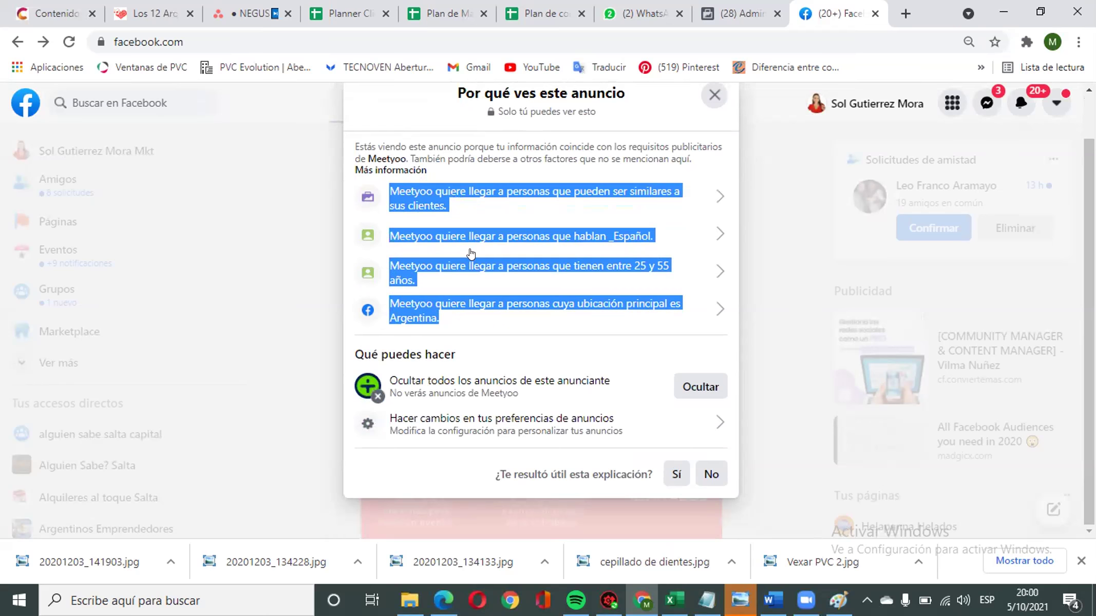
scroll(470, 253, up, 1)
- Close the Meetyoo explanation and open the options menu of the Cliengo chatbot ad
click(713, 145)
scroll(594, 245, down, 20)
scroll(595, 250, down, 18)
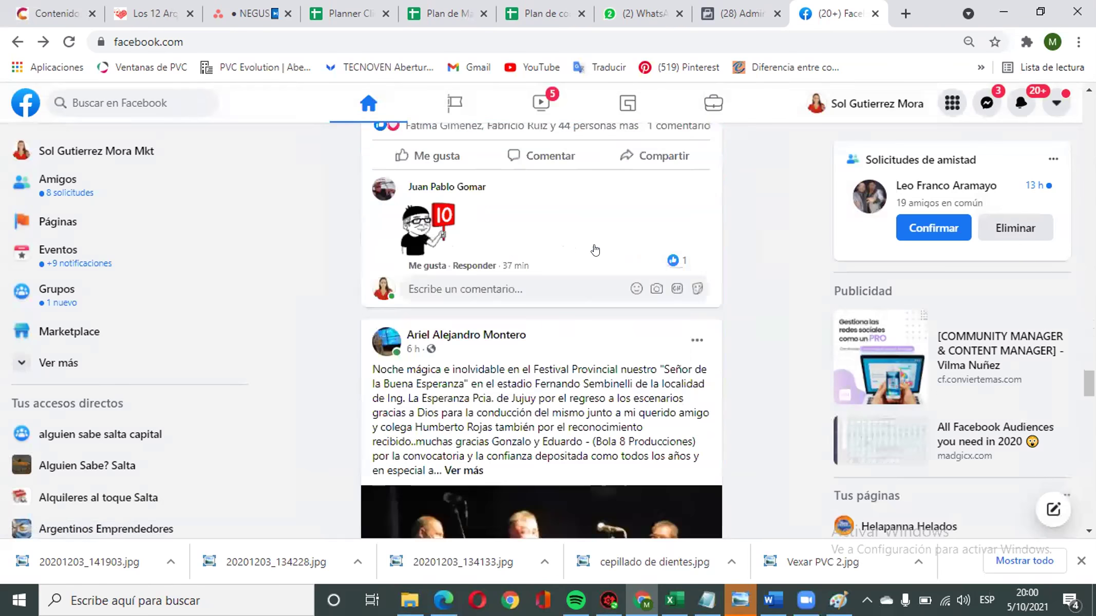
scroll(594, 249, up, 1)
scroll(593, 245, down, 12)
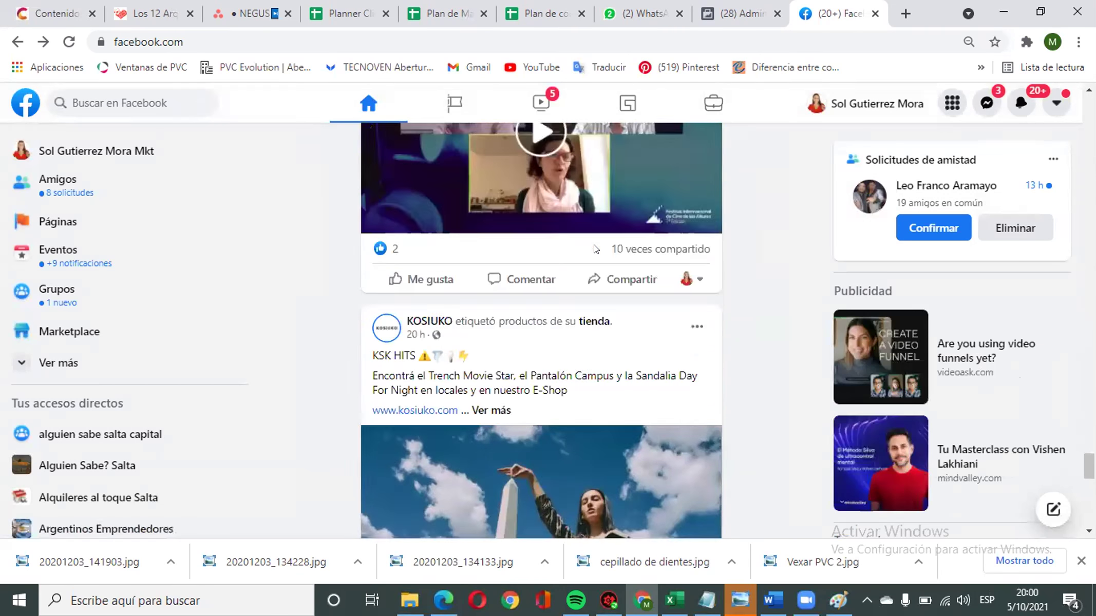
scroll(595, 249, down, 12)
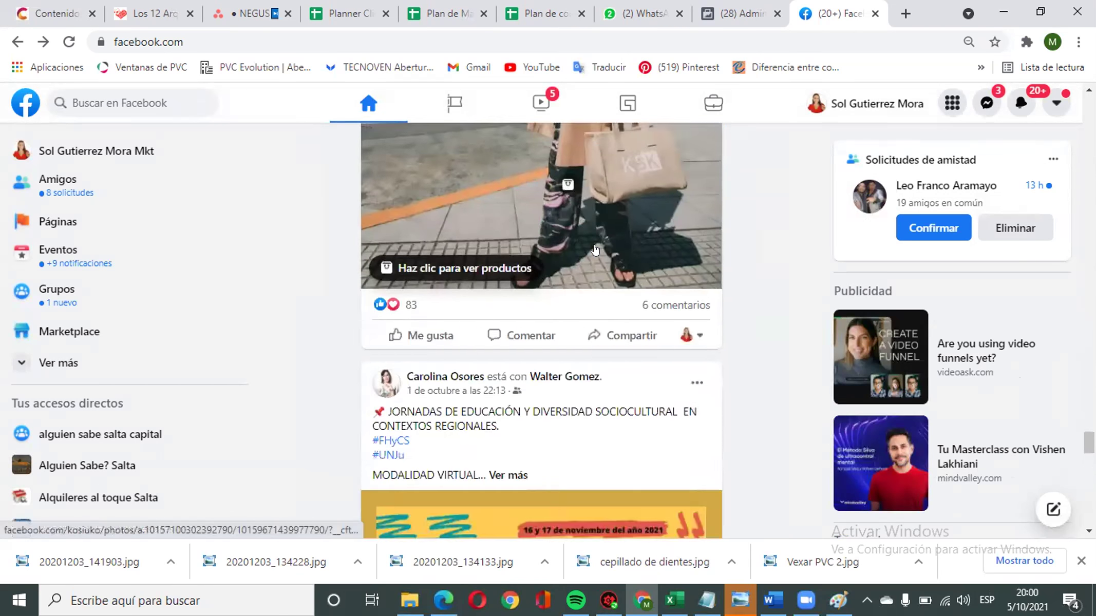
scroll(475, 232, up, 5)
scroll(457, 300, down, 4)
scroll(457, 300, down, 8)
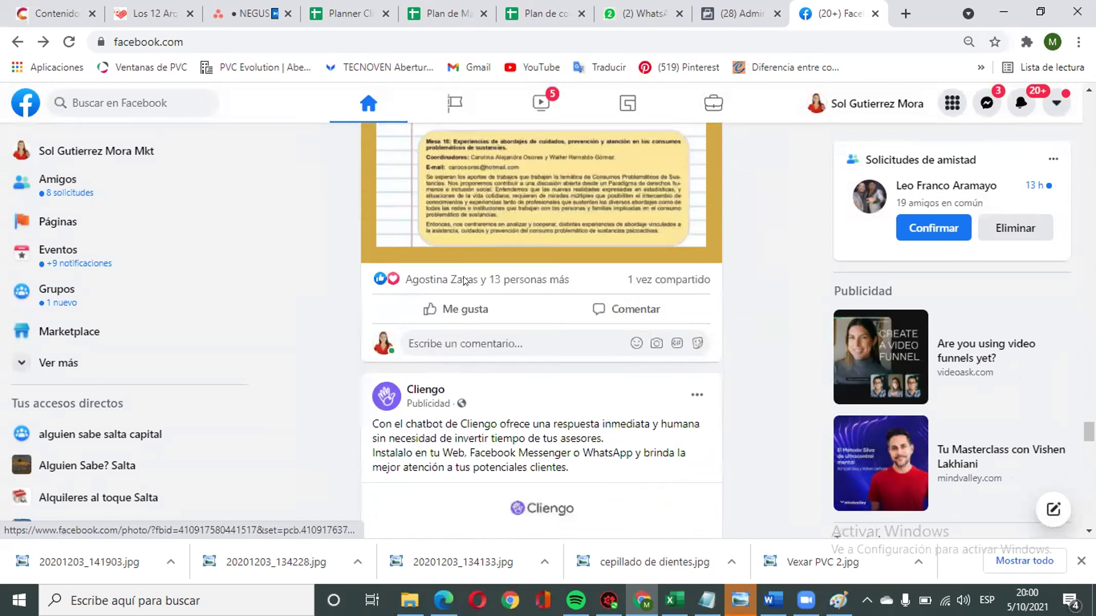
click(697, 324)
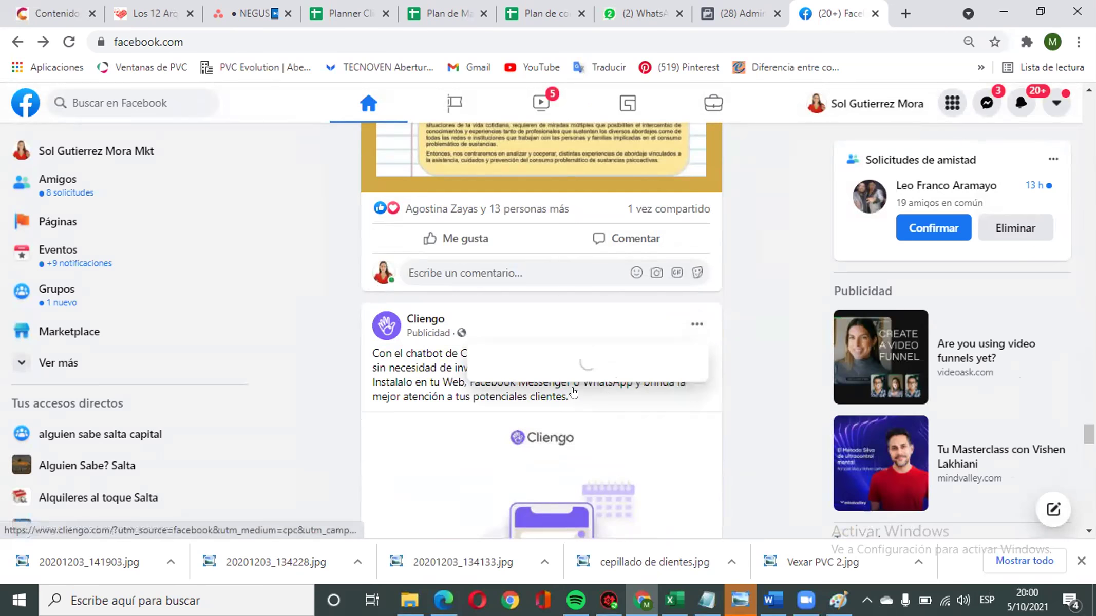
scroll(620, 242, down, 5)
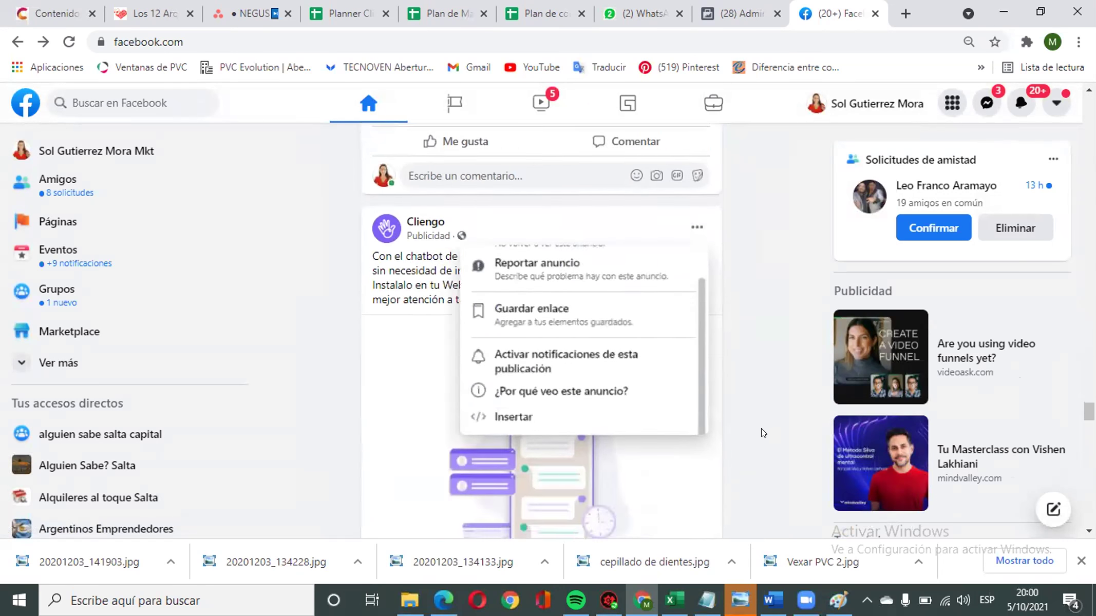
- Show why the Cliengo ad appears and open the Lead generation reason
click(608, 249)
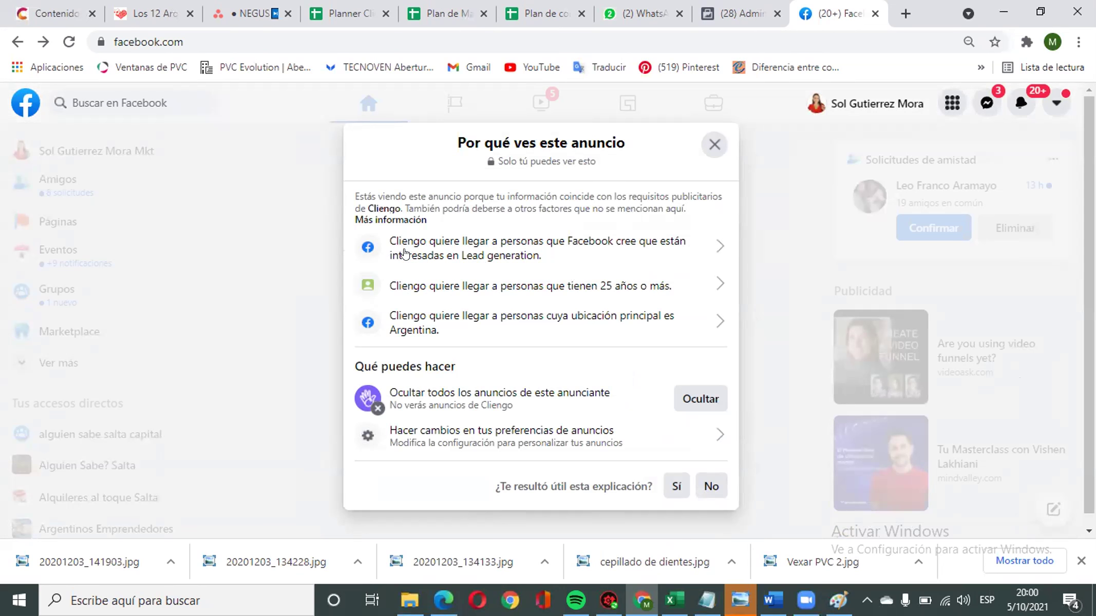
drag(419, 254, 555, 259)
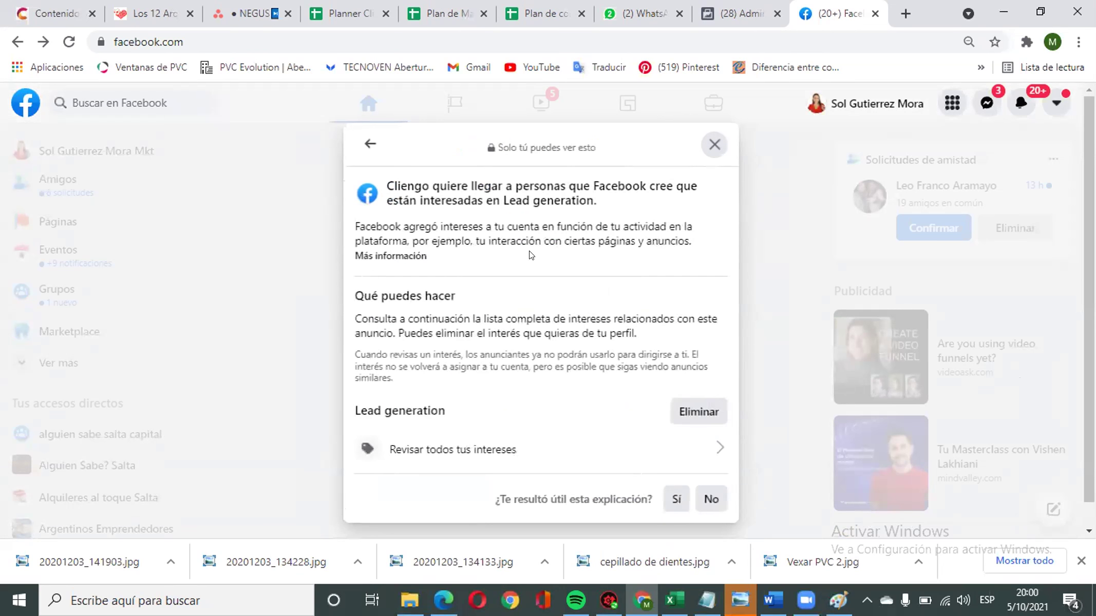
drag(363, 217, 665, 236)
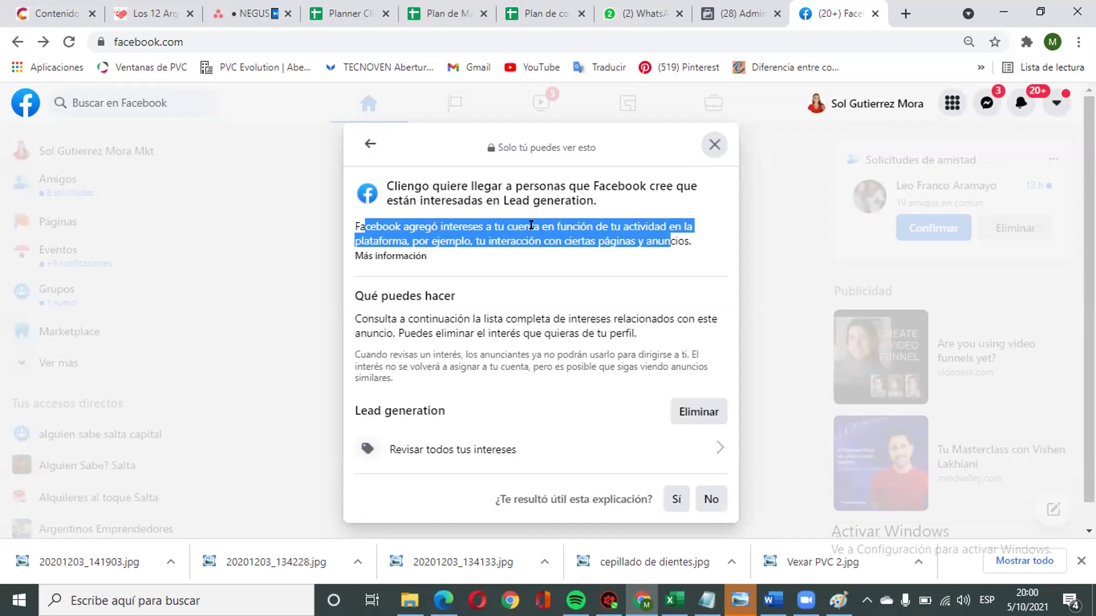
click(440, 230)
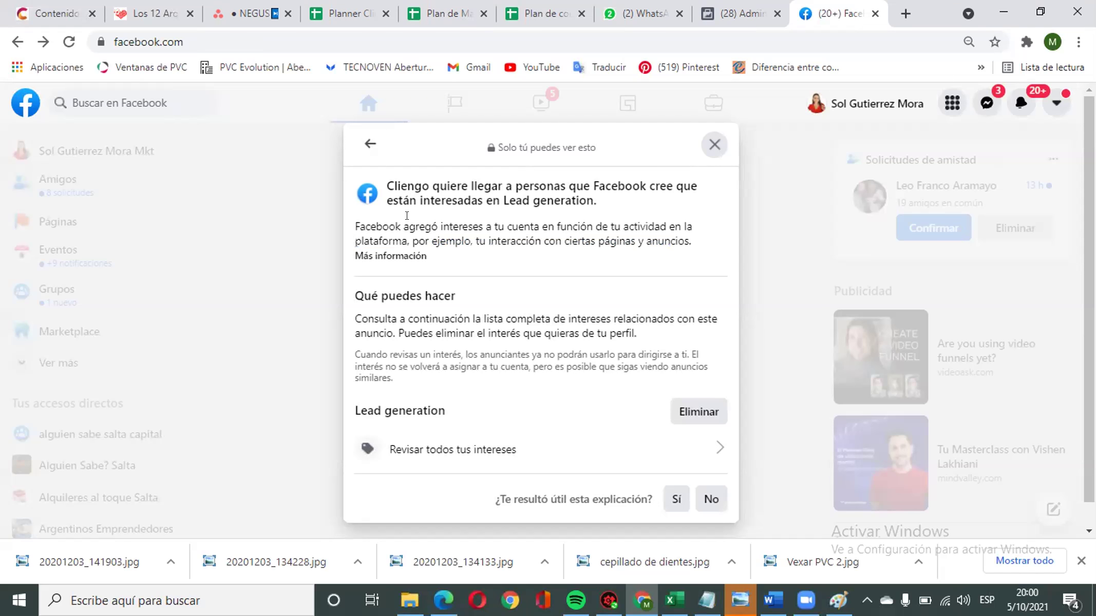
- Read the note on removing interests and open 'Revisar todos tus intereses'
drag(393, 217, 575, 229)
click(540, 253)
drag(388, 319, 531, 343)
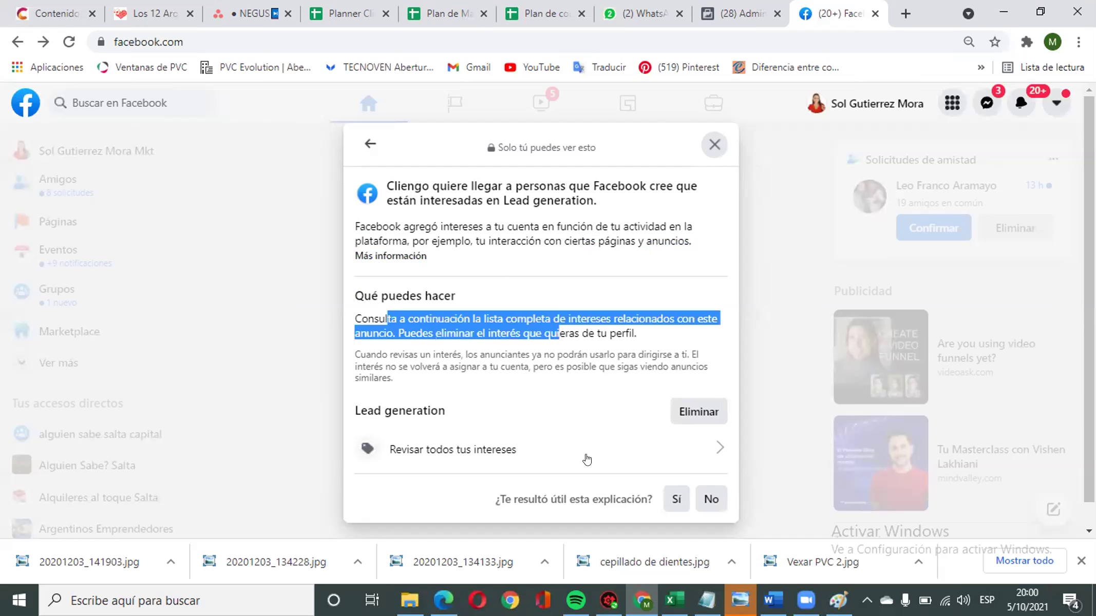
click(716, 446)
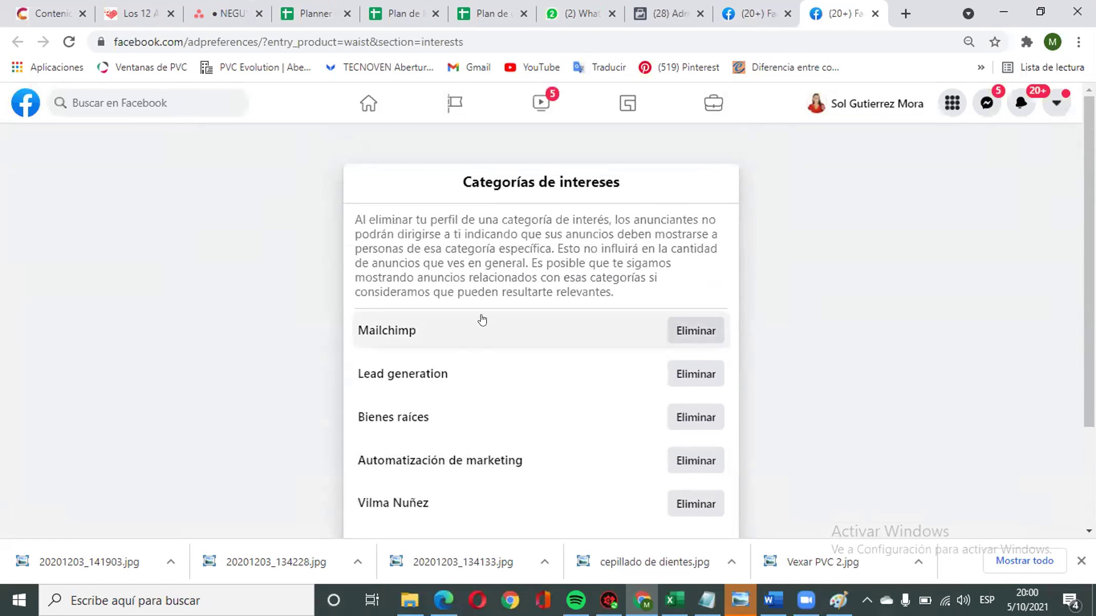
scroll(407, 278, down, 1)
drag(314, 237, 354, 134)
click(790, 418)
scroll(633, 357, down, 1)
scroll(479, 343, up, 2)
scroll(480, 342, down, 2)
scroll(480, 342, up, 1)
scroll(480, 342, down, 1)
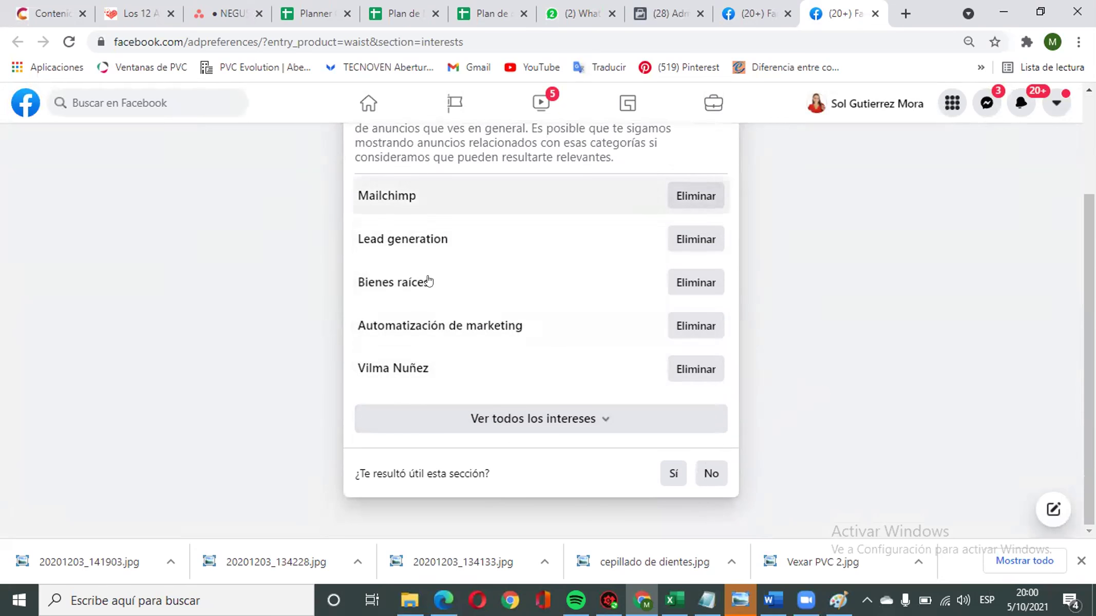
click(468, 420)
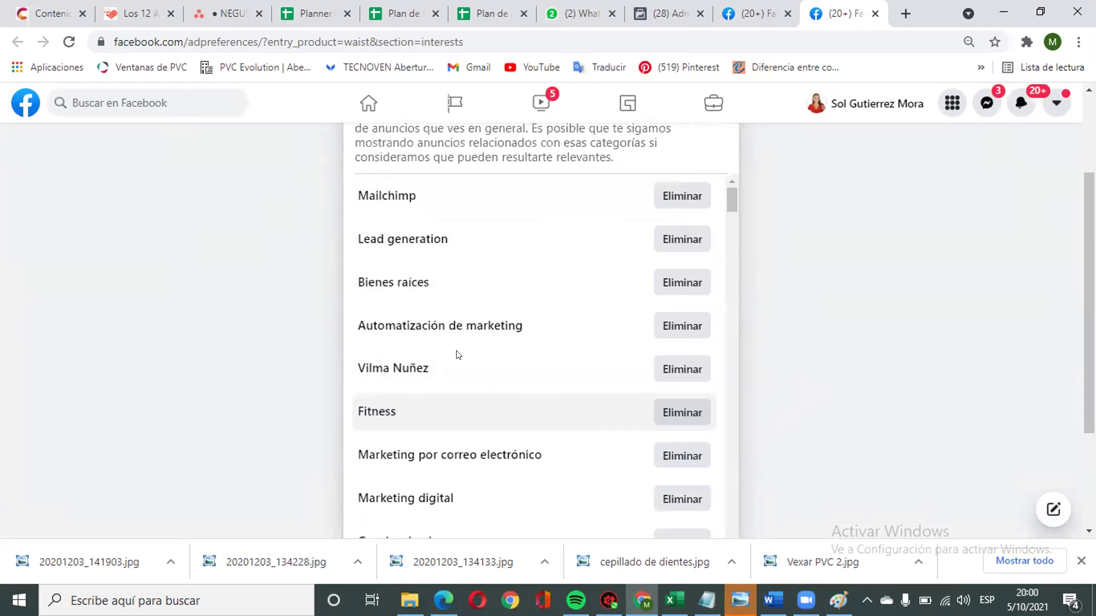
scroll(441, 303, down, 15)
scroll(442, 307, down, 15)
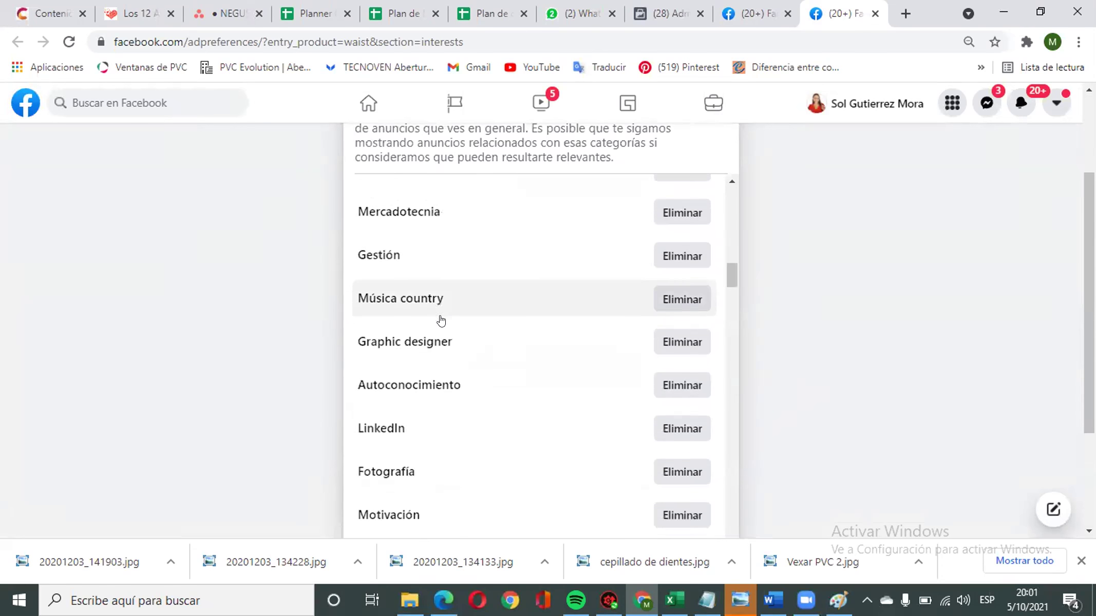
scroll(441, 321, down, 15)
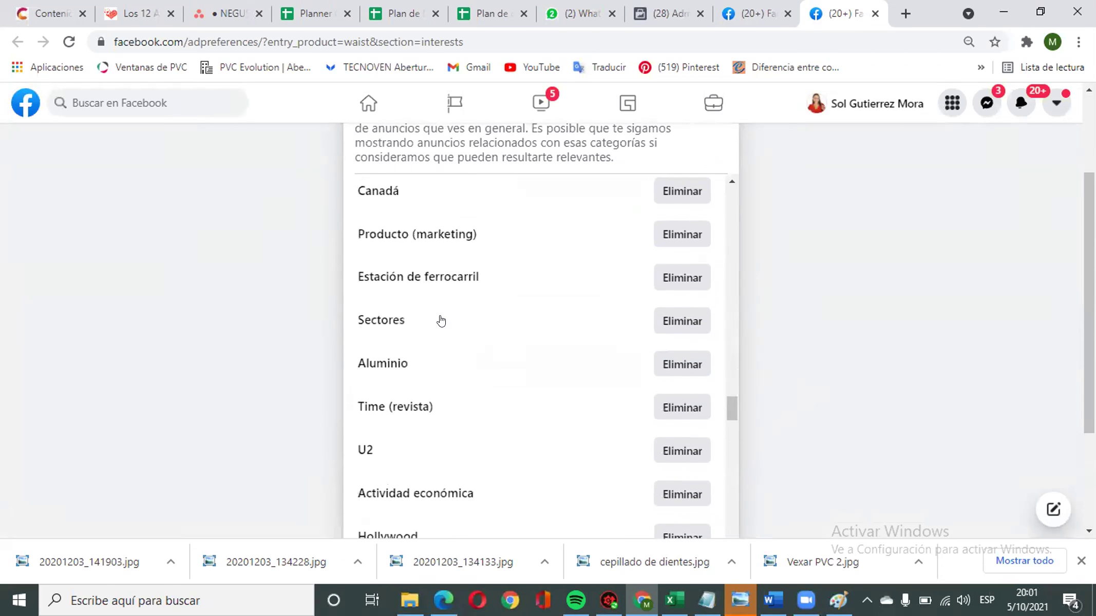
scroll(441, 328, down, 15)
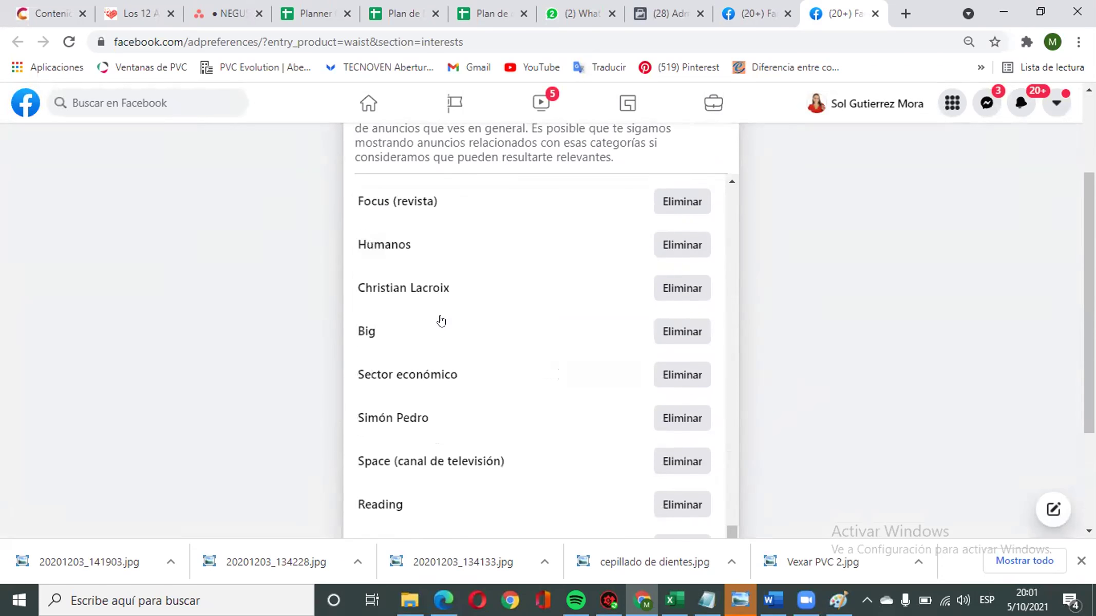
scroll(446, 371, down, 15)
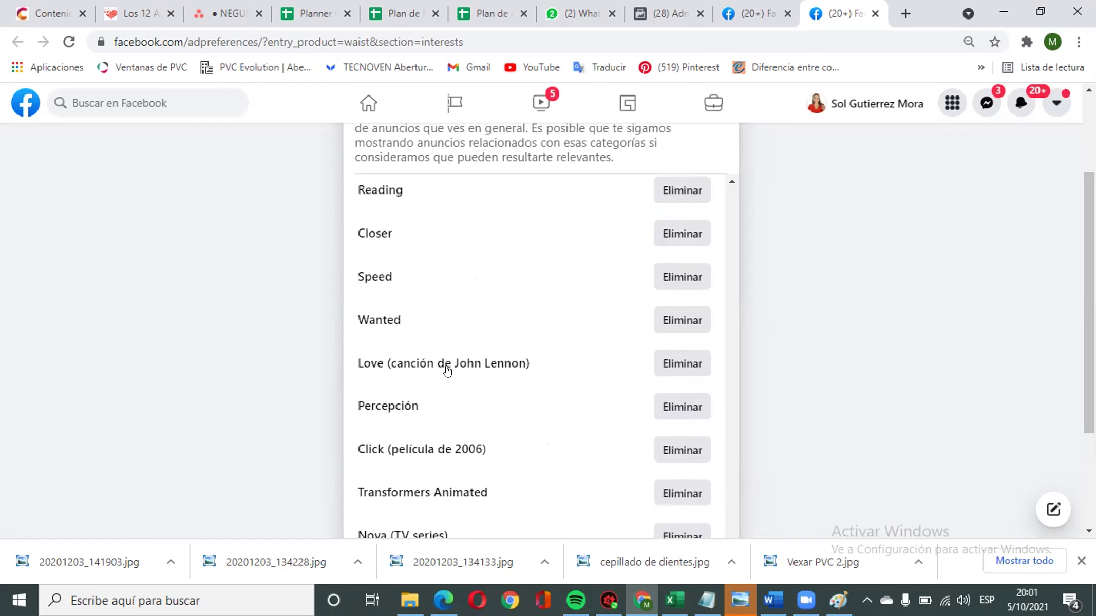
scroll(453, 371, up, 15)
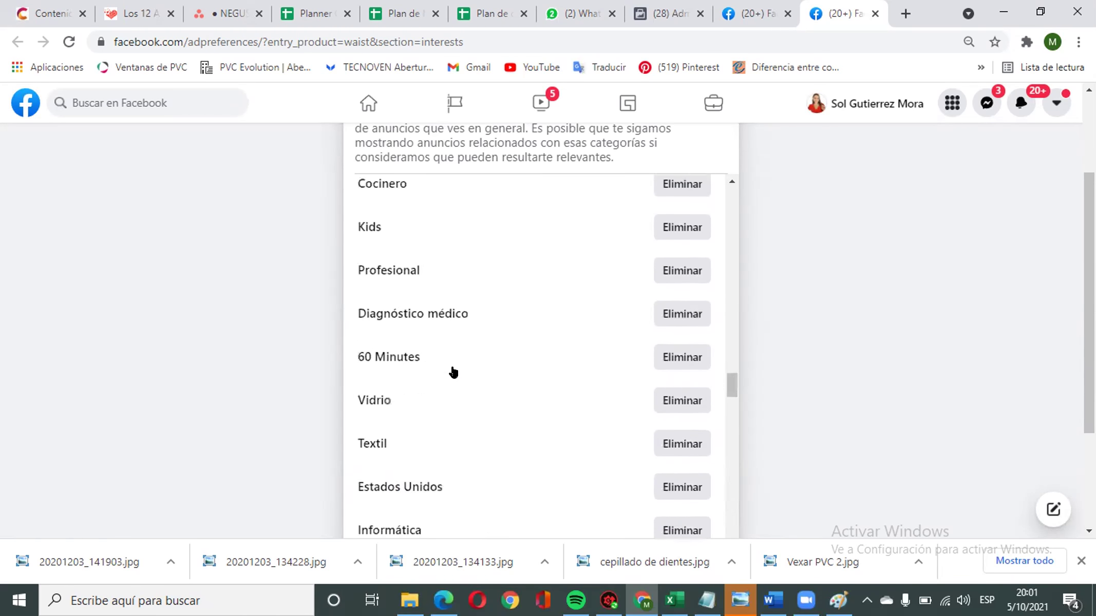
scroll(453, 370, up, 6)
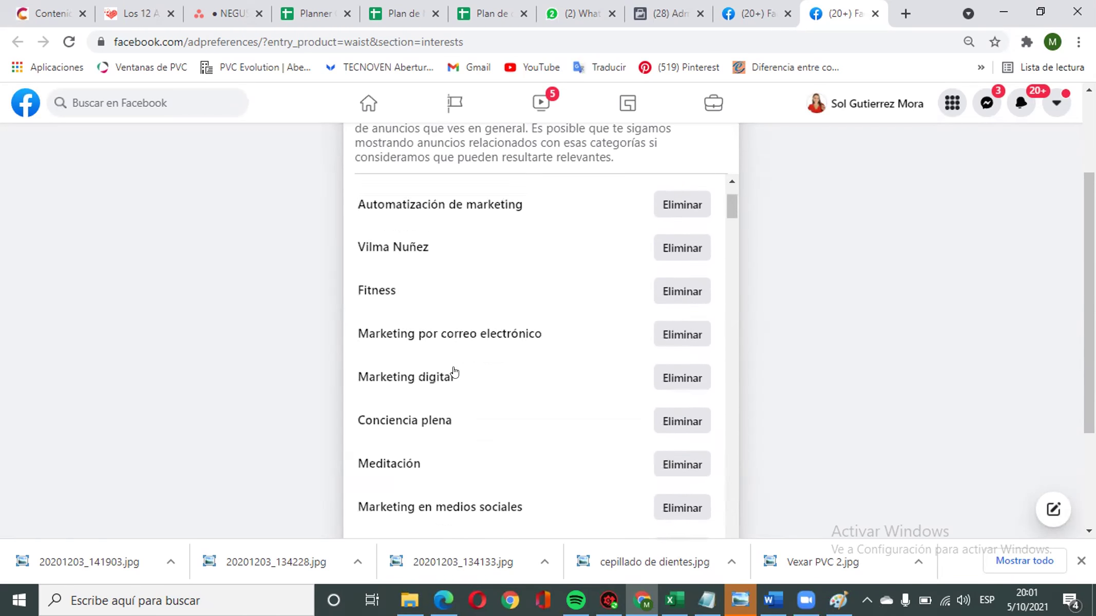
scroll(296, 216, up, 3)
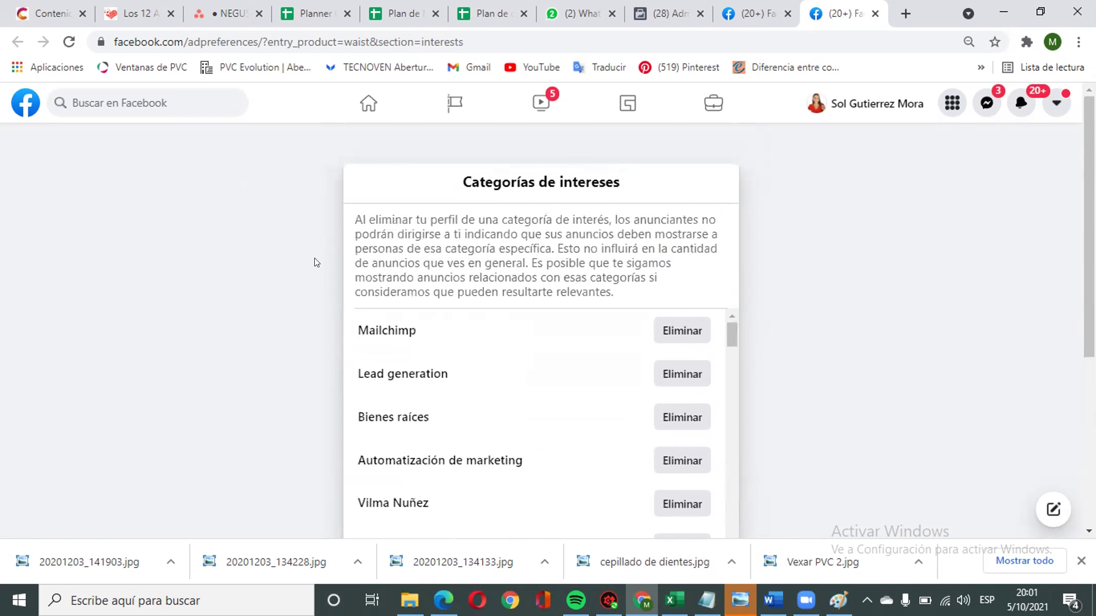
drag(351, 208, 681, 301)
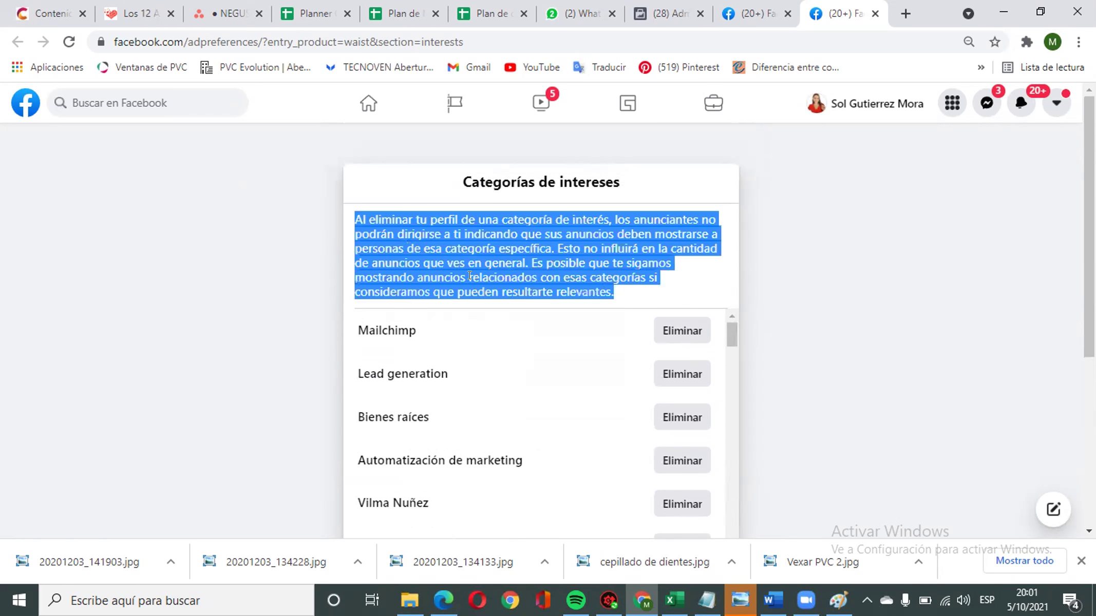
scroll(297, 184, down, 3)
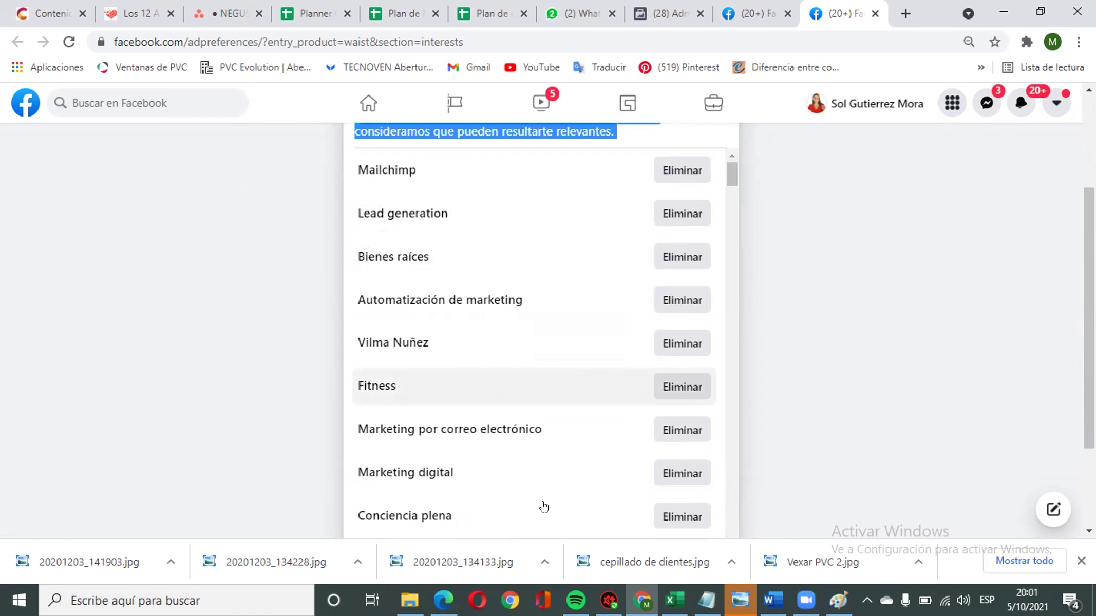
click(287, 298)
scroll(300, 288, down, 3)
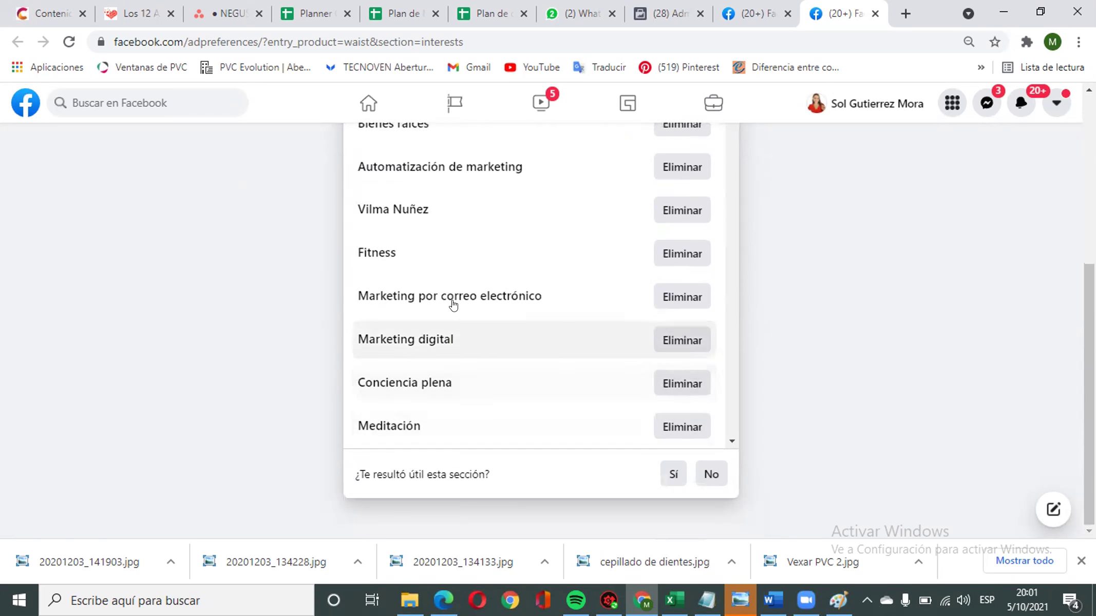
scroll(719, 225, down, 5)
scroll(582, 237, up, 10)
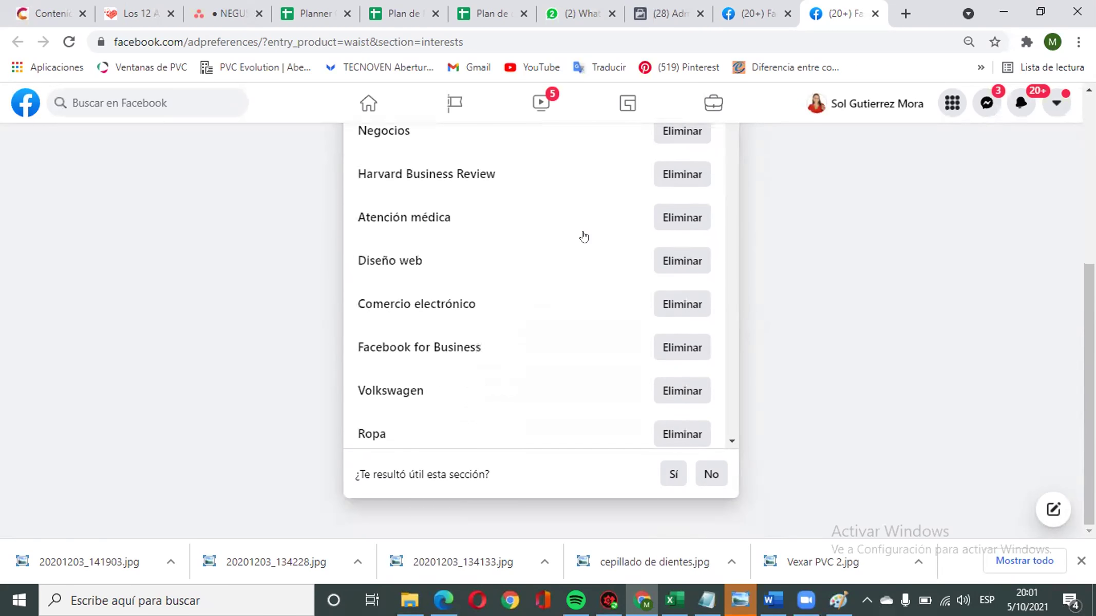
scroll(442, 304, up, 5)
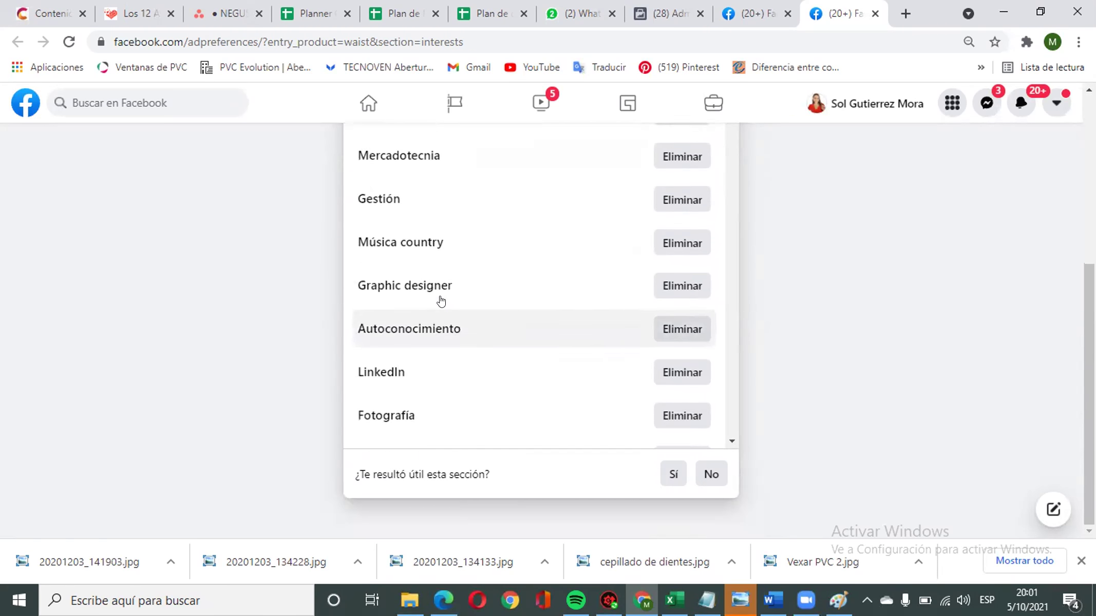
scroll(440, 301, up, 5)
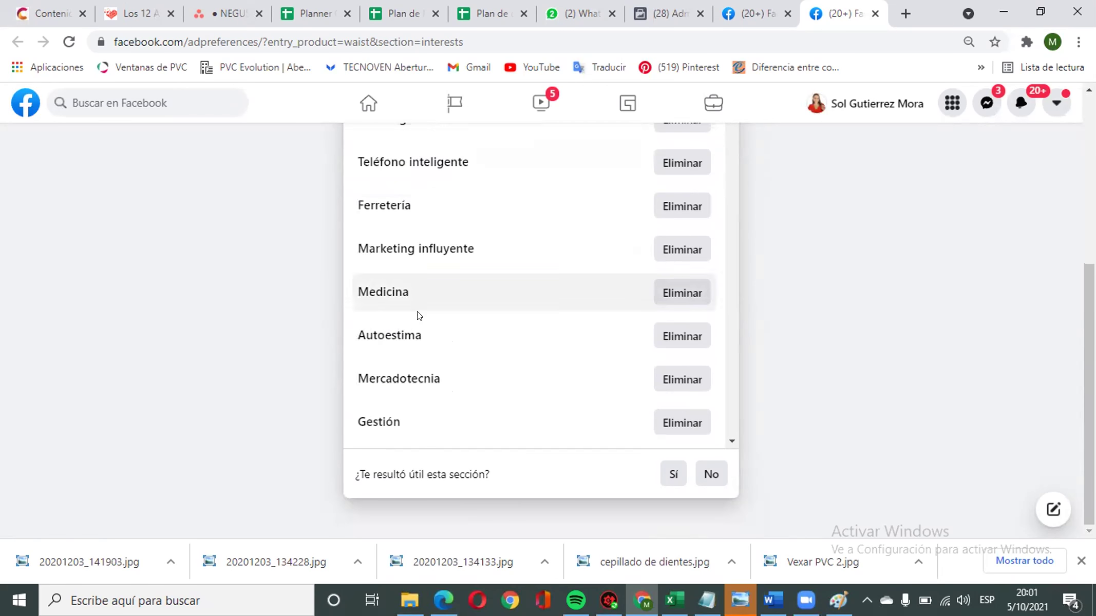
scroll(399, 327, down, 8)
scroll(402, 329, down, 15)
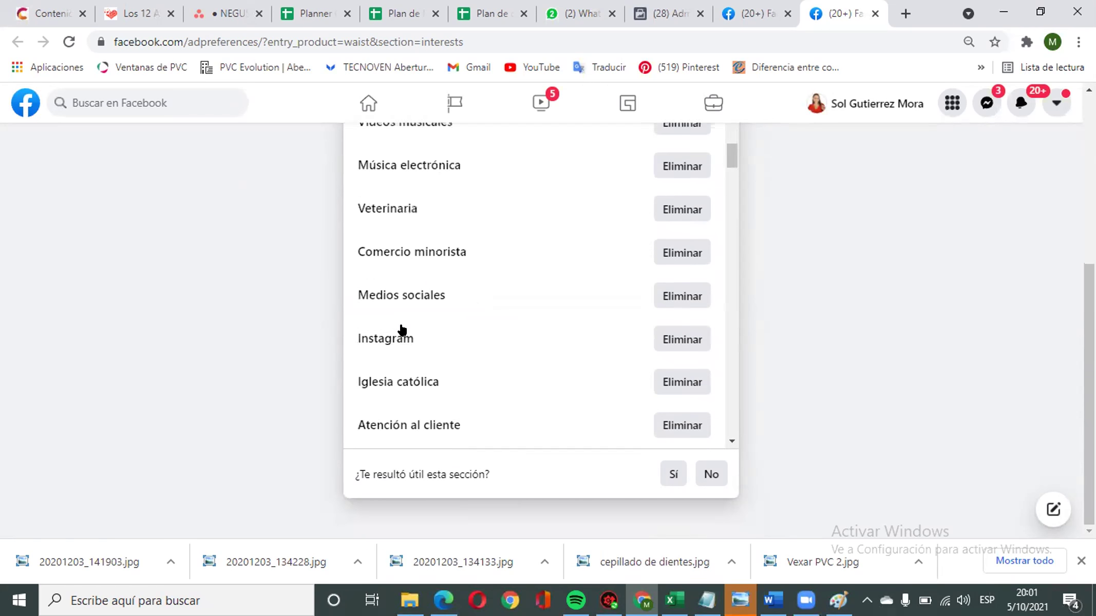
scroll(402, 329, down, 5)
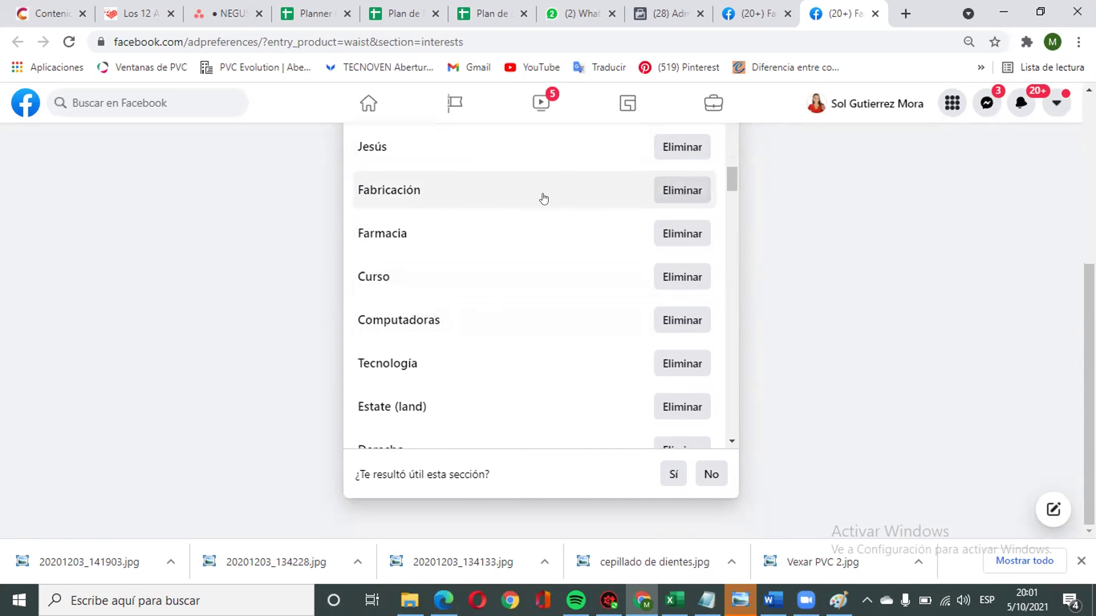
scroll(489, 330, down, 3)
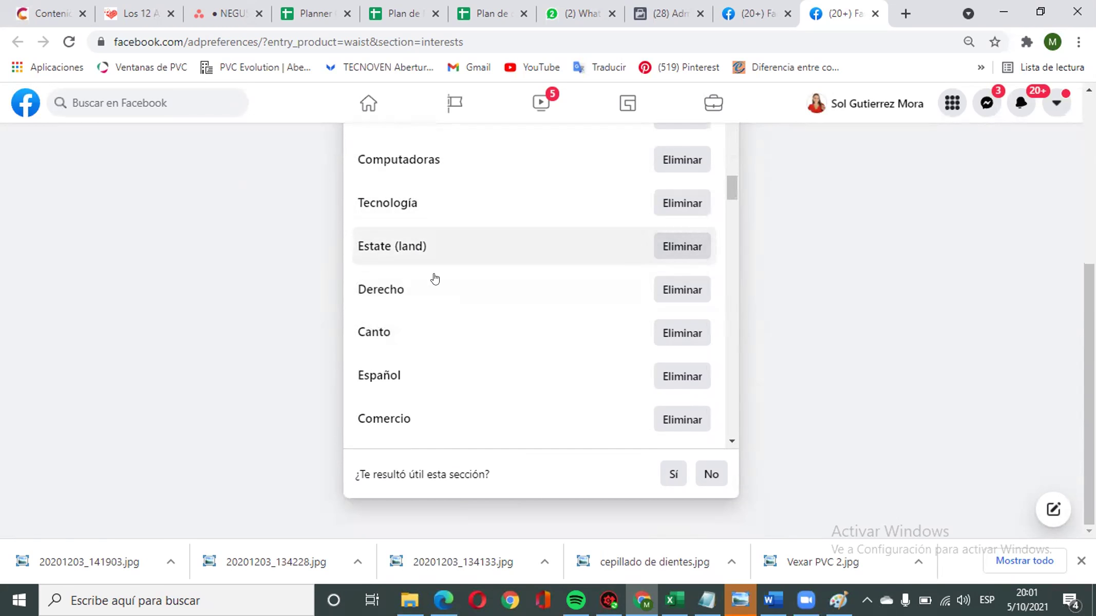
- Remove the Estate (land), Derecho and Canto interests
click(663, 247)
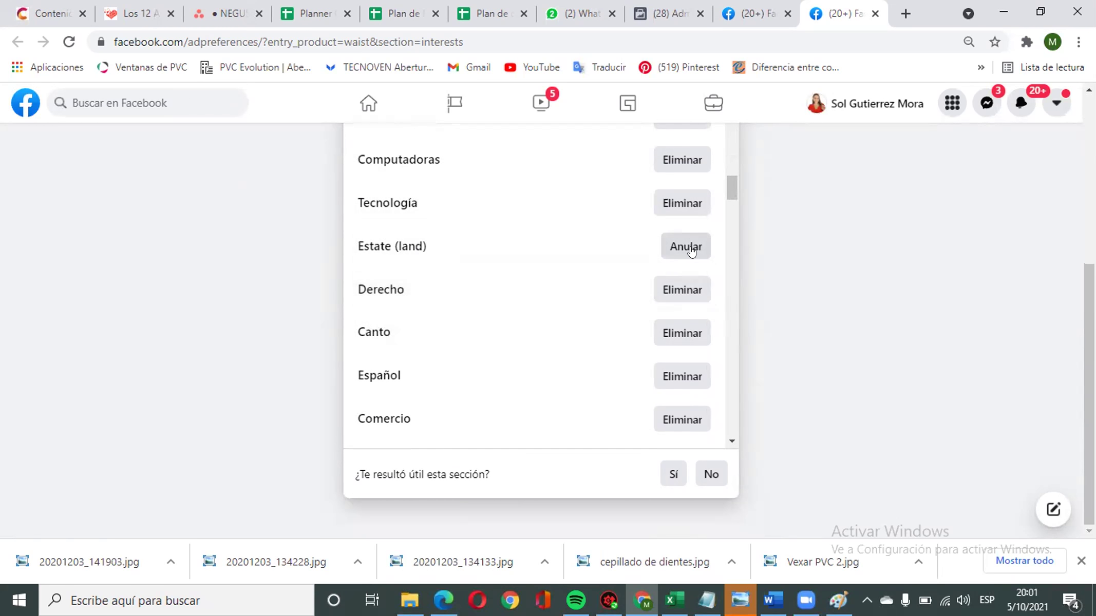
click(677, 287)
click(700, 331)
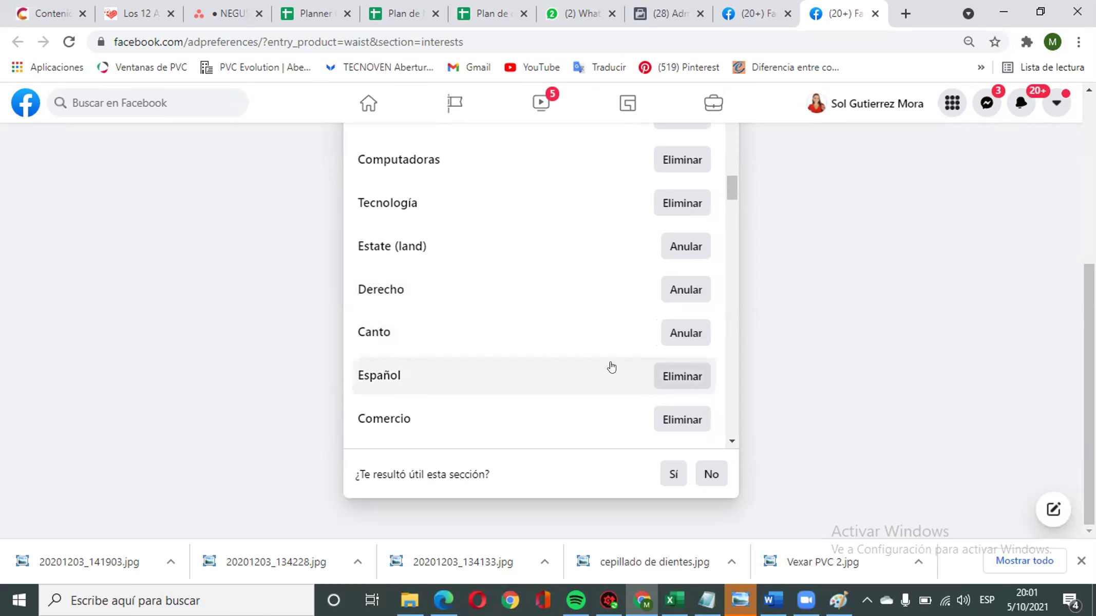
- Scroll the interest list back to the top and return to the feed tab
scroll(403, 318, down, 10)
scroll(389, 330, down, 15)
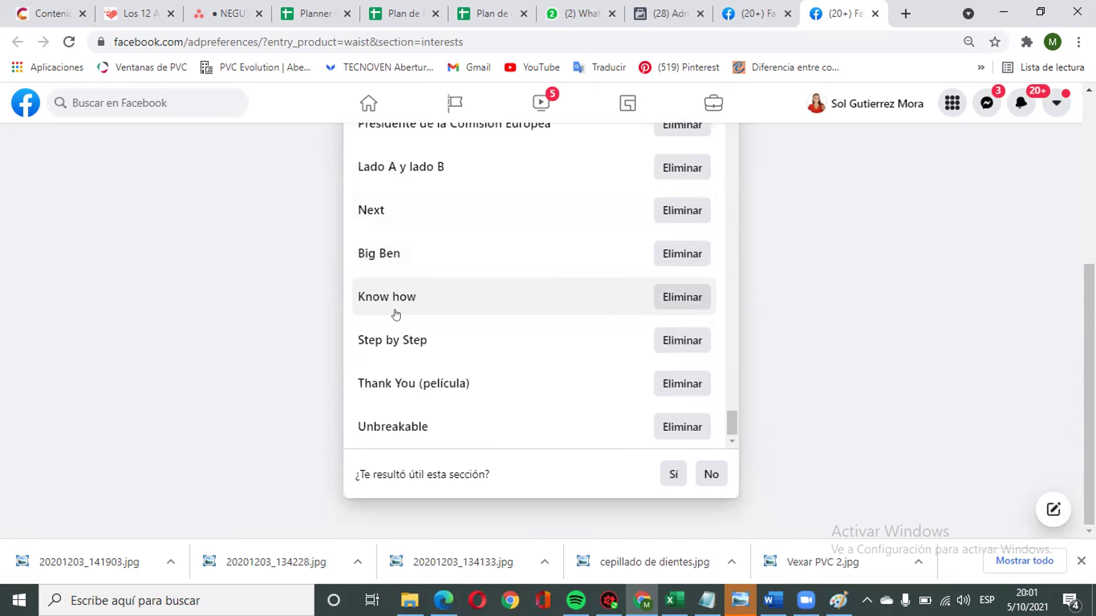
scroll(347, 303, up, 10)
scroll(471, 307, up, 15)
scroll(470, 307, up, 10)
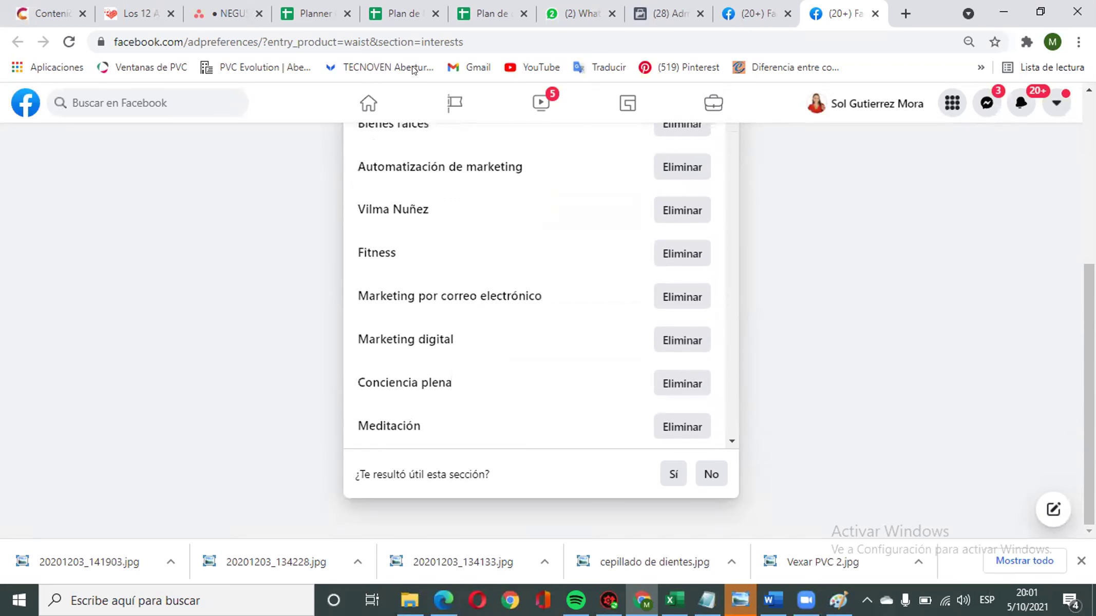
scroll(841, 249, up, 3)
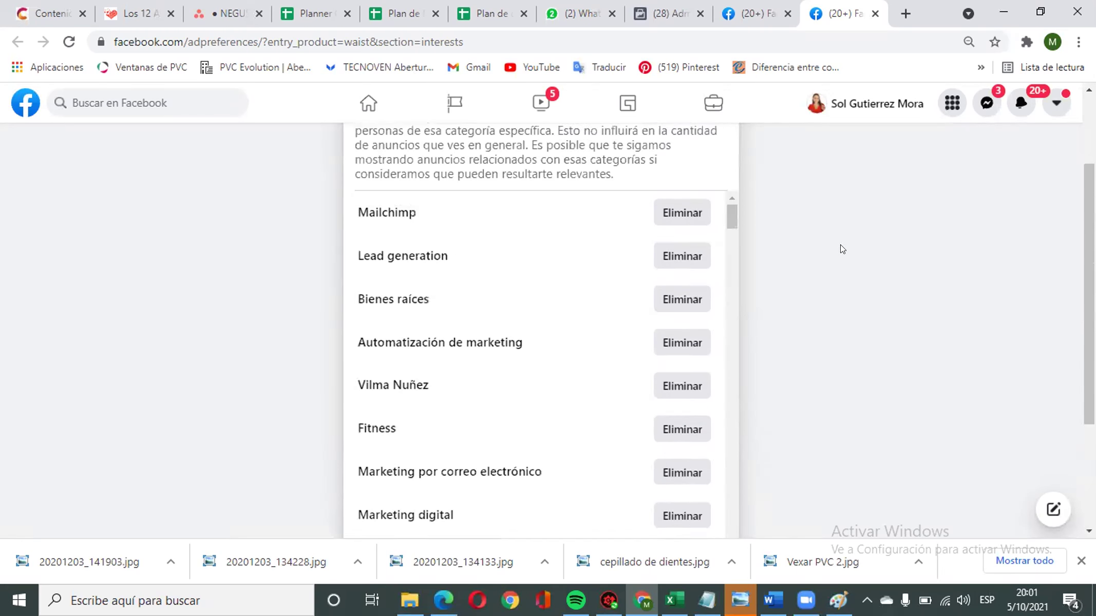
scroll(841, 249, up, 2)
click(770, 20)
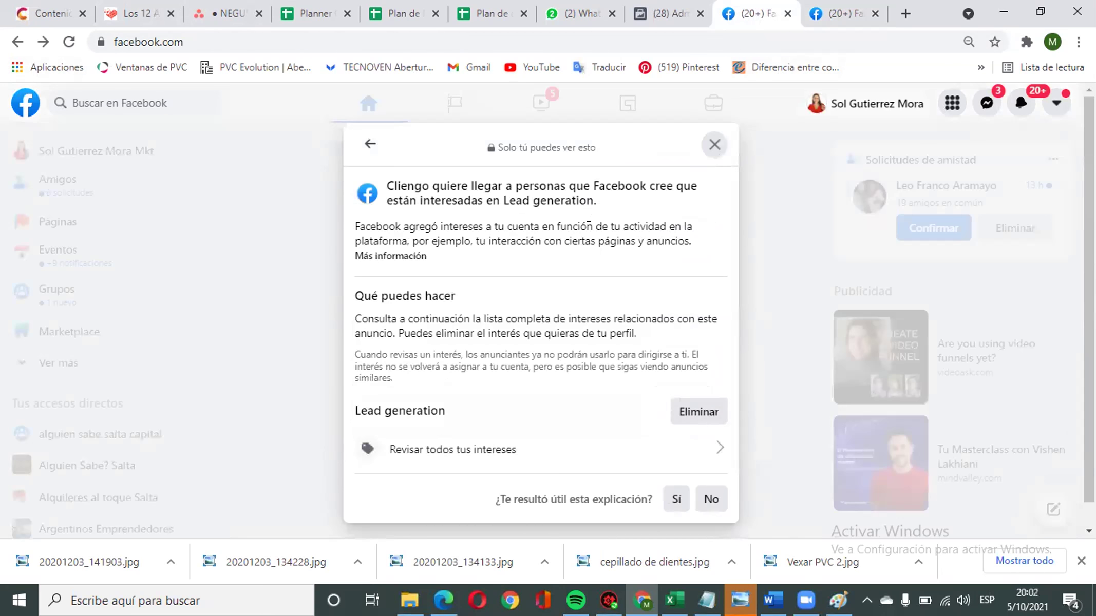
- Go back to the ad explanation overview and close the Cliengo dialog
scroll(591, 226, down, 1)
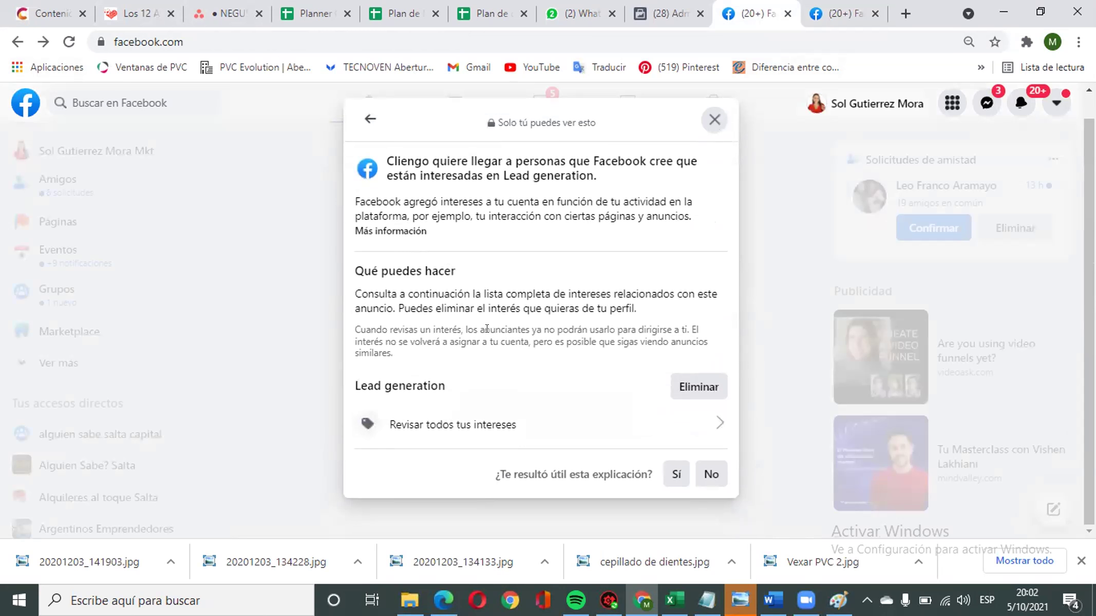
click(370, 119)
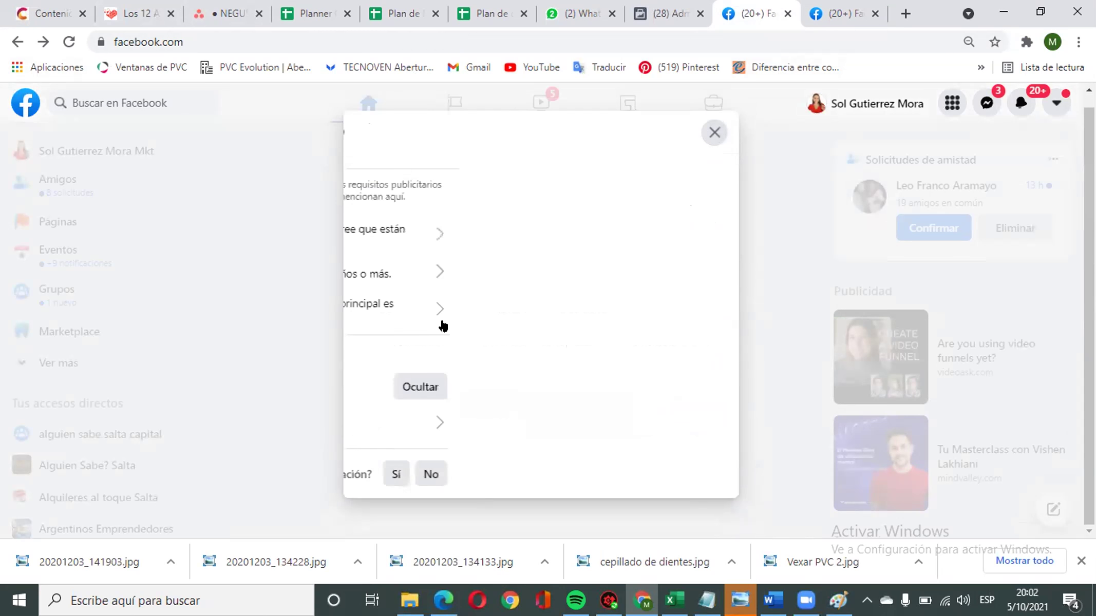
click(715, 132)
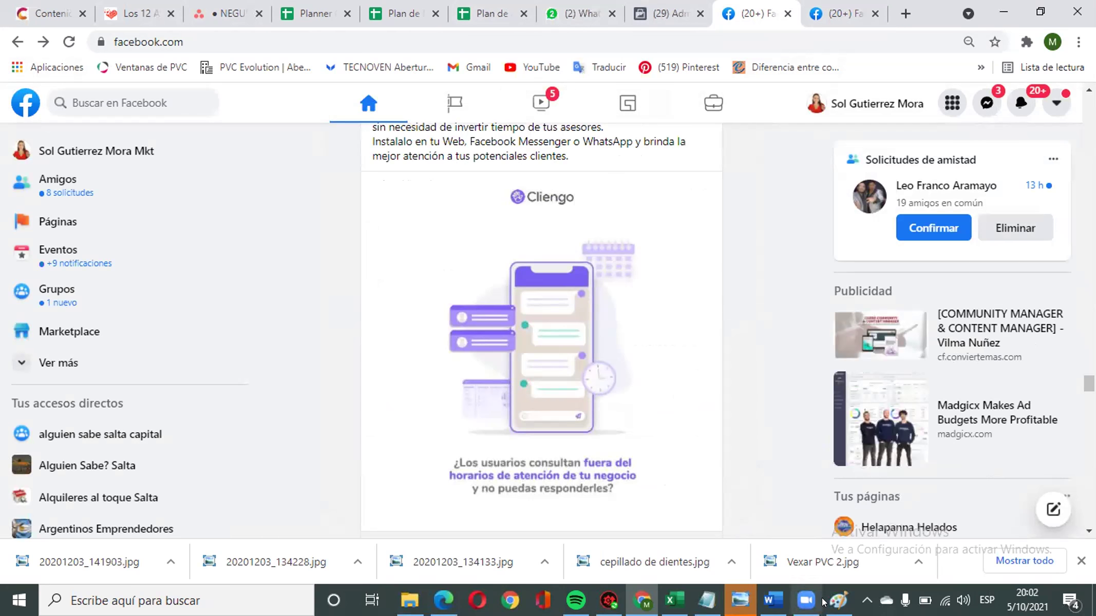
- Switch to Paint and select the whole three-circle campaign diagram
click(838, 600)
drag(42, 151, 19, 126)
mouse_move(263, 275)
mouse_down()
mouse_move(655, 470)
mouse_move(653, 497)
mouse_move(597, 508)
mouse_up()
- Move the diagram, then select the list text and the CAMPAÑA and ANUNCIO label areas
drag(331, 344, 216, 202)
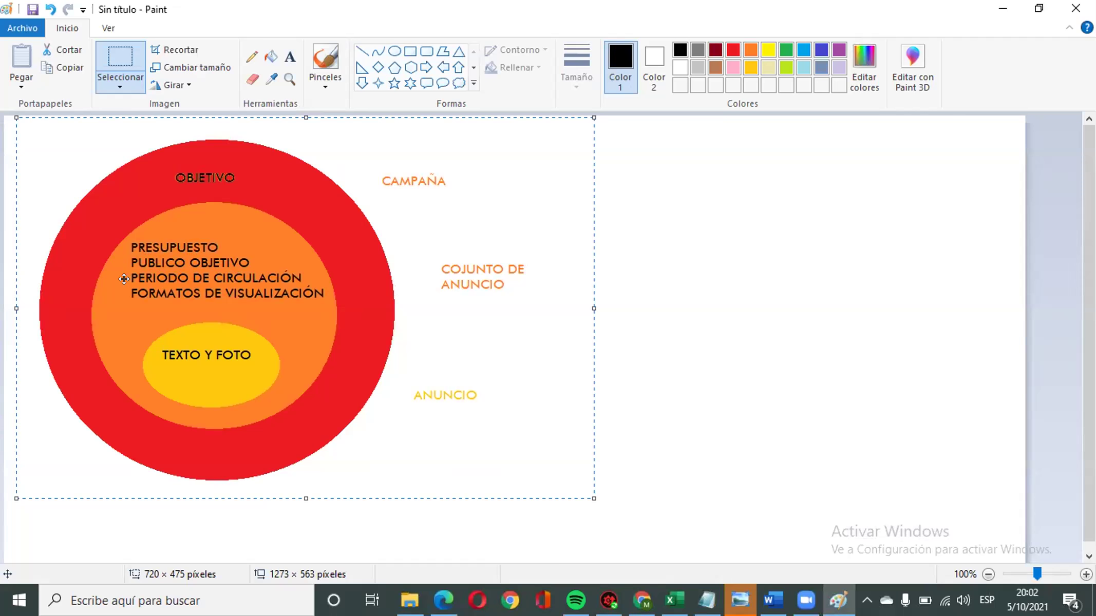
click(630, 280)
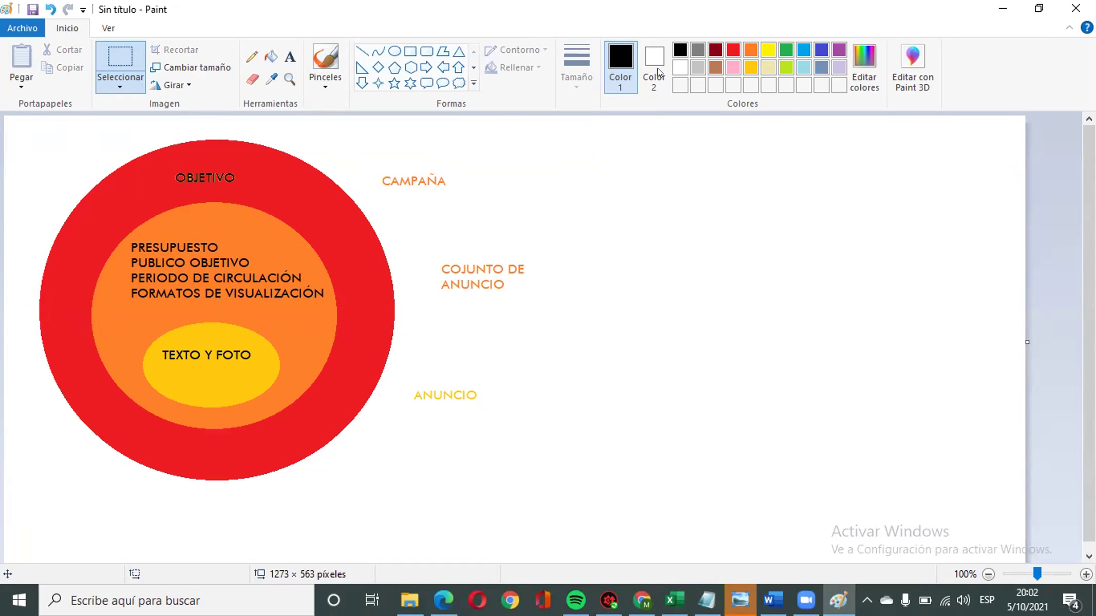
drag(141, 228, 333, 317)
drag(121, 192, 671, 279)
click(717, 237)
- Drag the upper half of the circles aside, undo it, and return to the browser
drag(24, 125, 376, 304)
drag(254, 294, 752, 315)
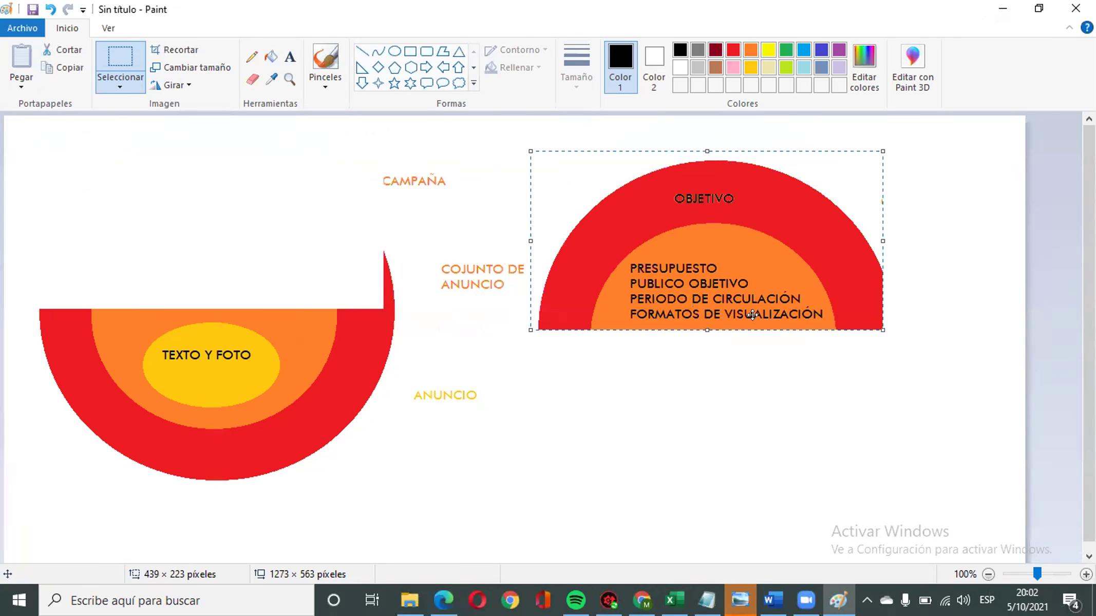
key(ctrl+z)
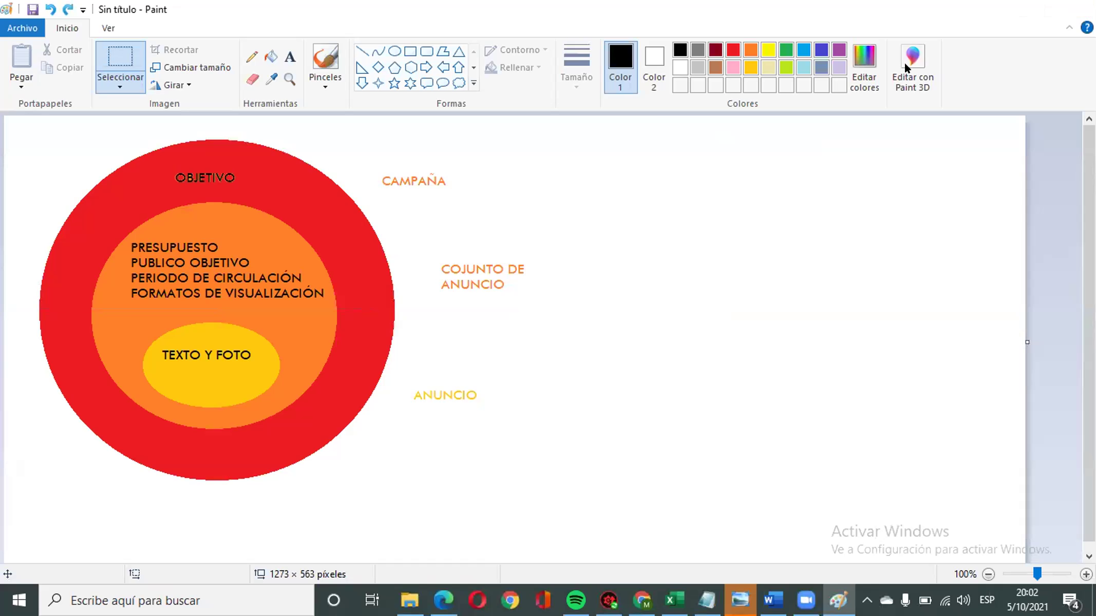
key(alt+Tab)
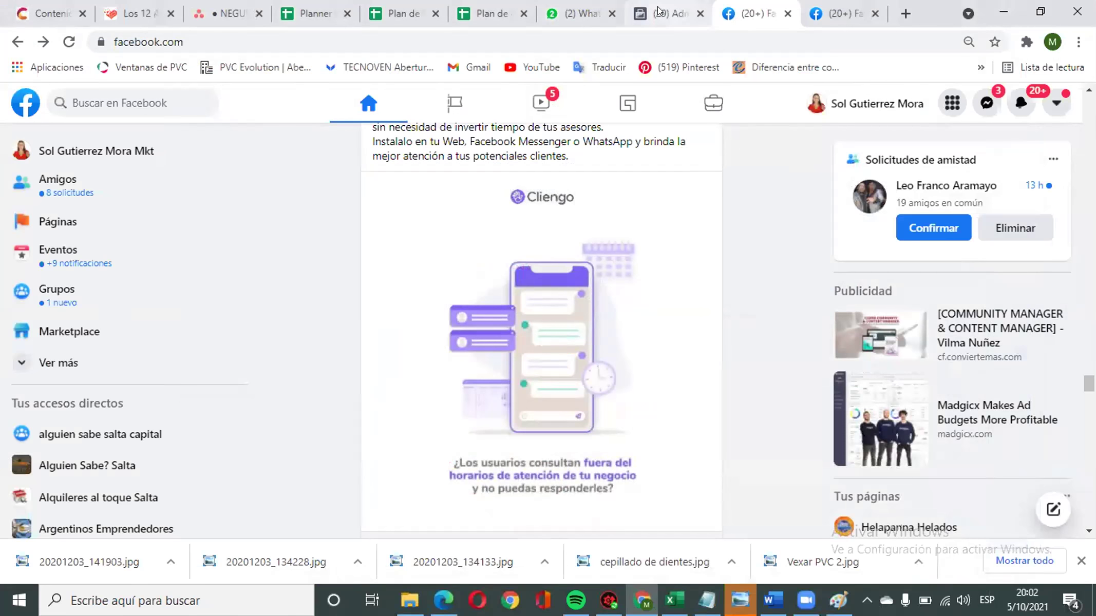
- Switch to the Ads Manager tab showing the 37 campaigns with account delivery errors
key(ctrl+shift+Tab)
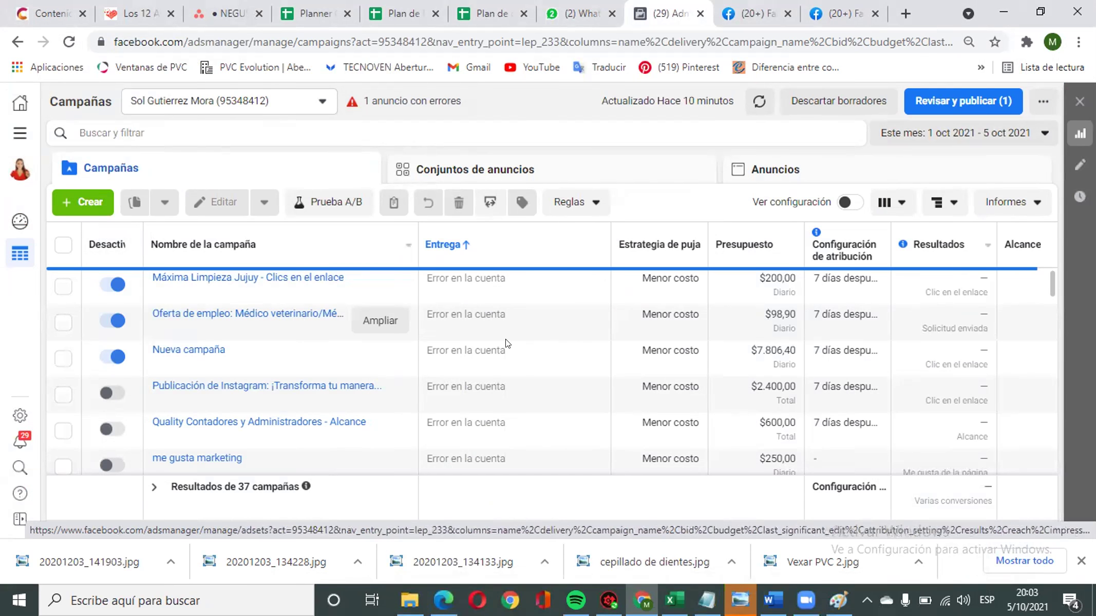
click(466, 601)
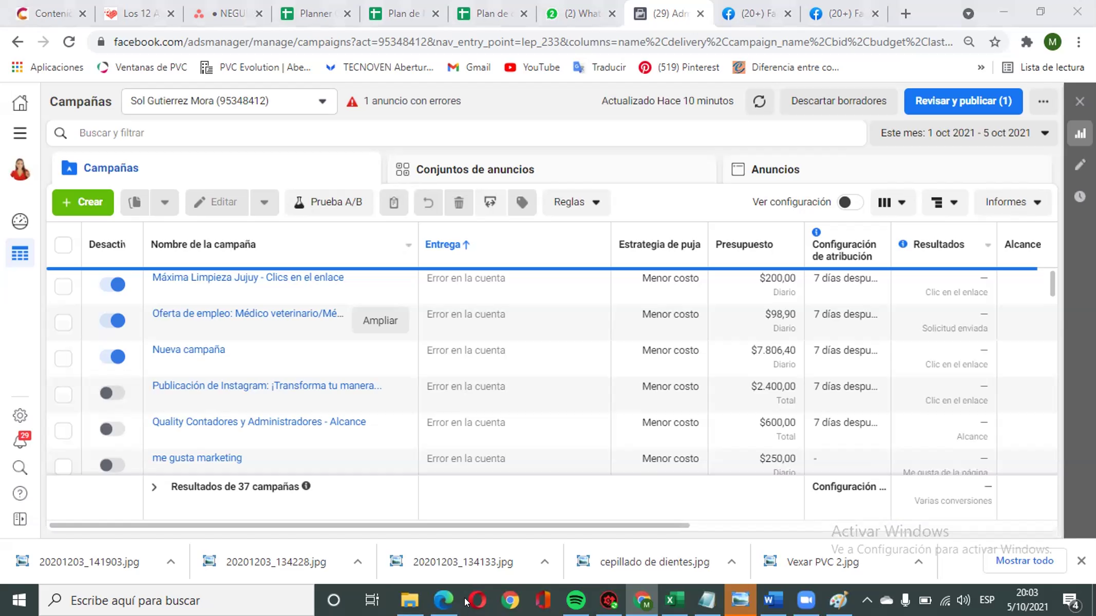
mouse_move(390, 298)
drag(45, 100, 506, 328)
scroll(505, 325, down, 10)
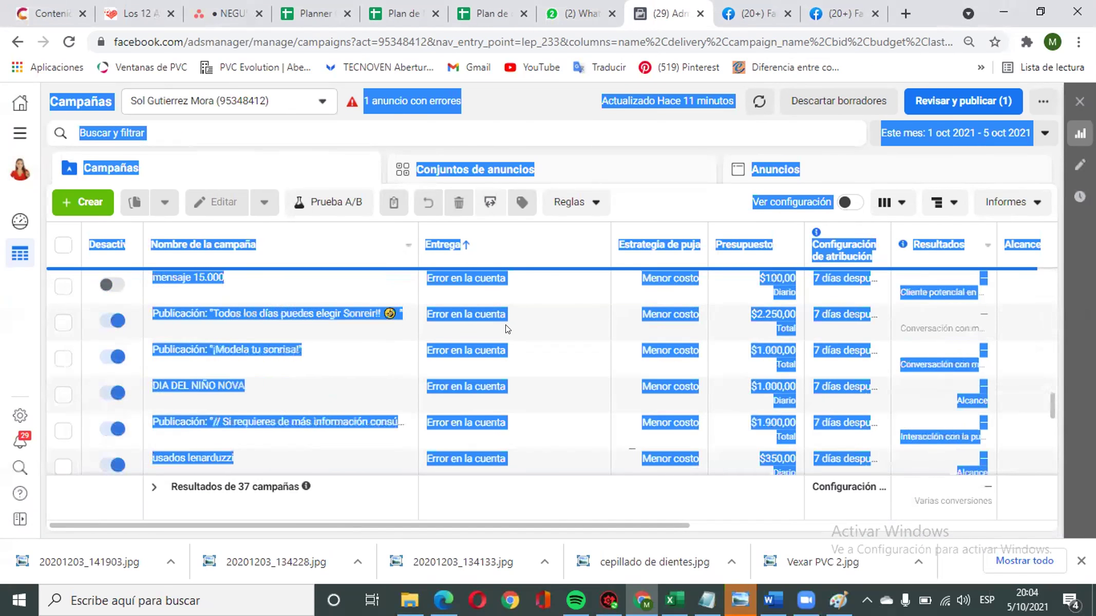
scroll(532, 250, up, 3)
click(560, 168)
click(787, 161)
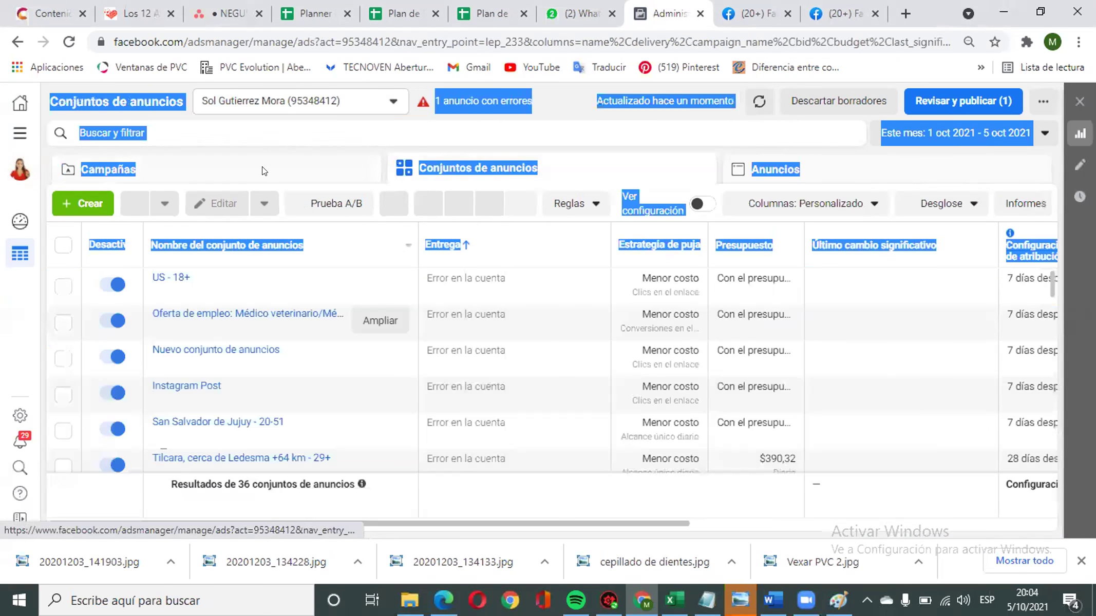
click(194, 171)
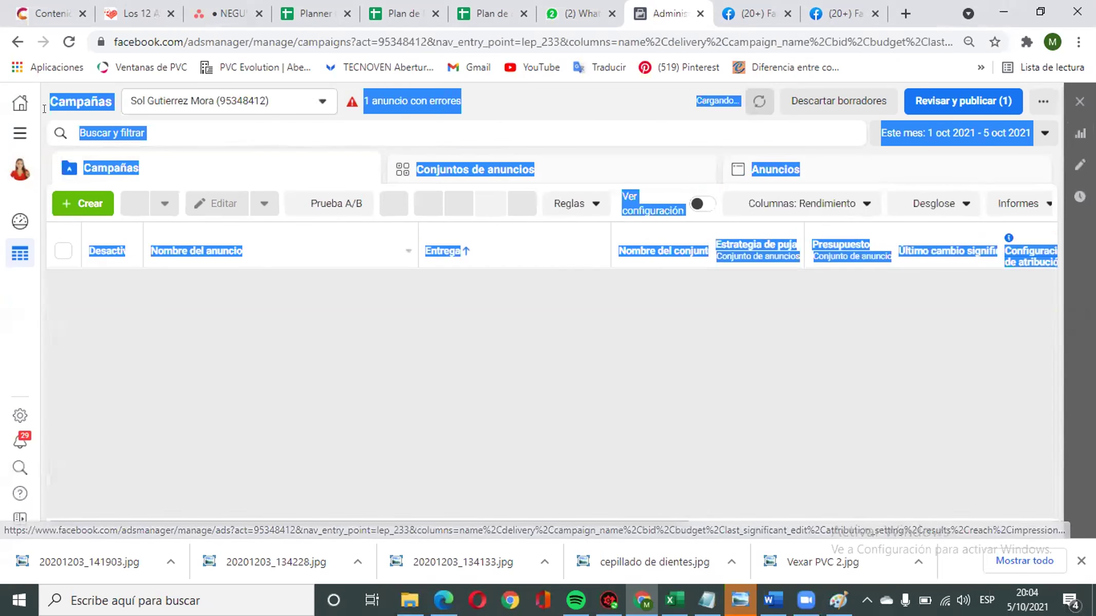
click(3, 90)
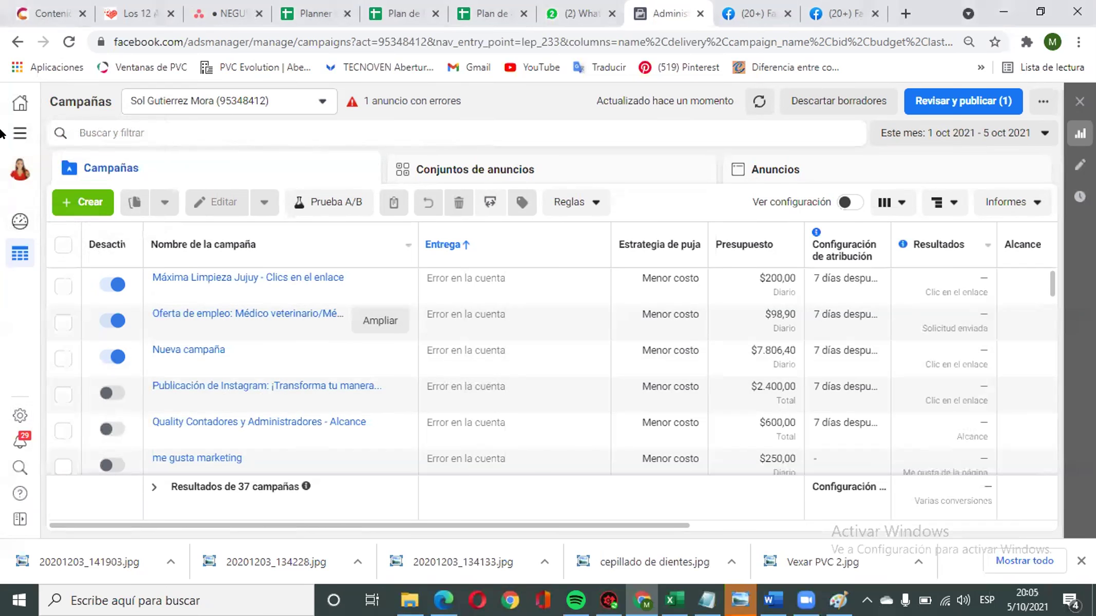
- From Todas las herramientas, open Configuración de la cuenta publicitaria under Publicidad
click(8, 135)
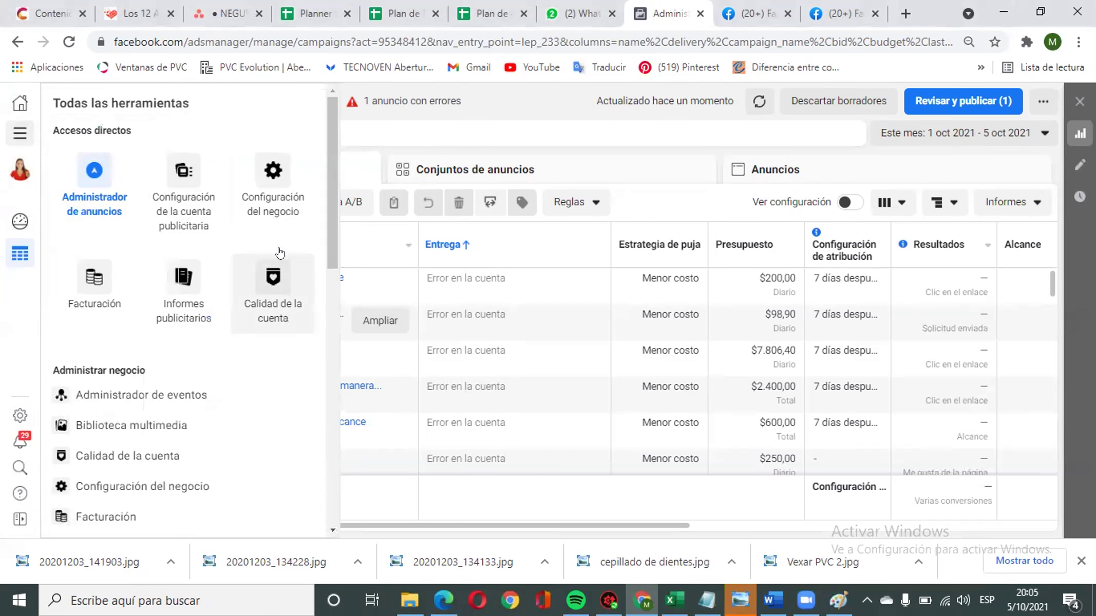
drag(332, 116, 334, 217)
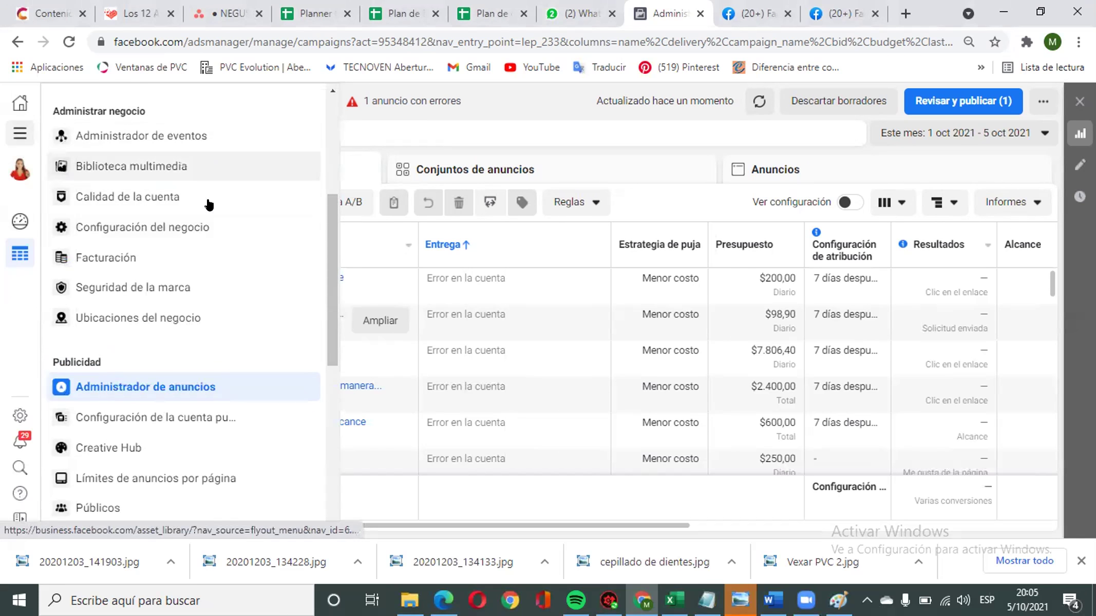
scroll(189, 297, down, 8)
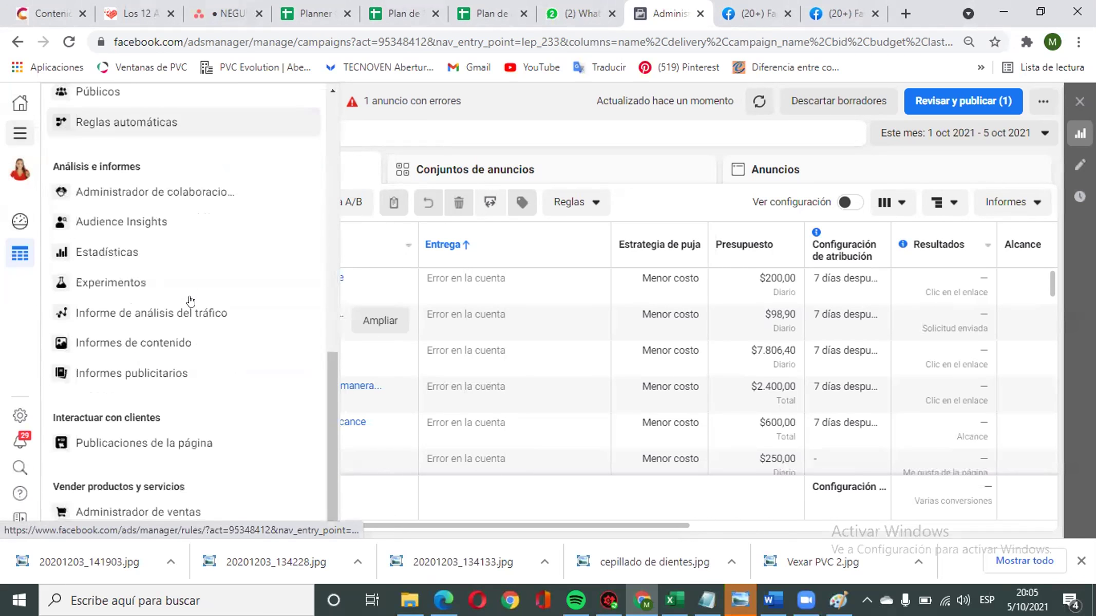
scroll(206, 434, up, 5)
scroll(176, 429, up, 9)
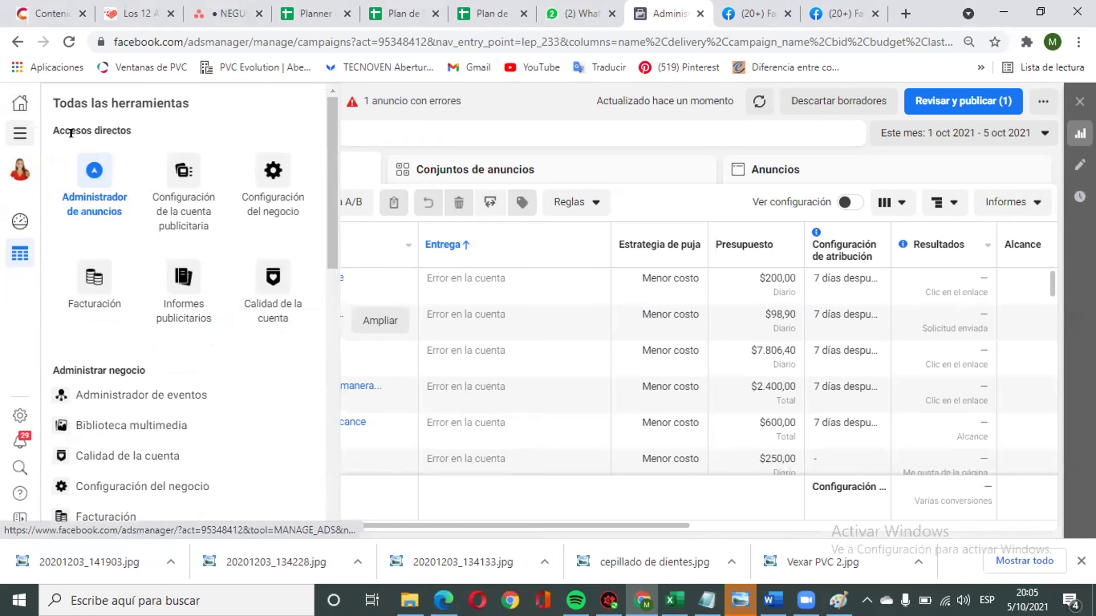
drag(60, 132, 170, 136)
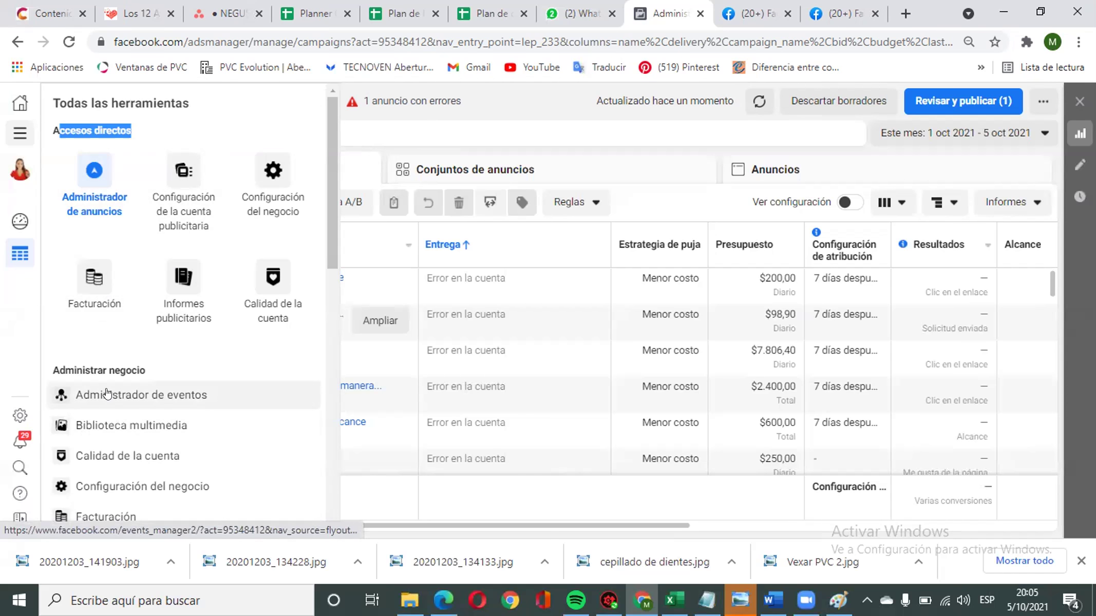
scroll(128, 364, down, 3)
drag(335, 224, 327, 102)
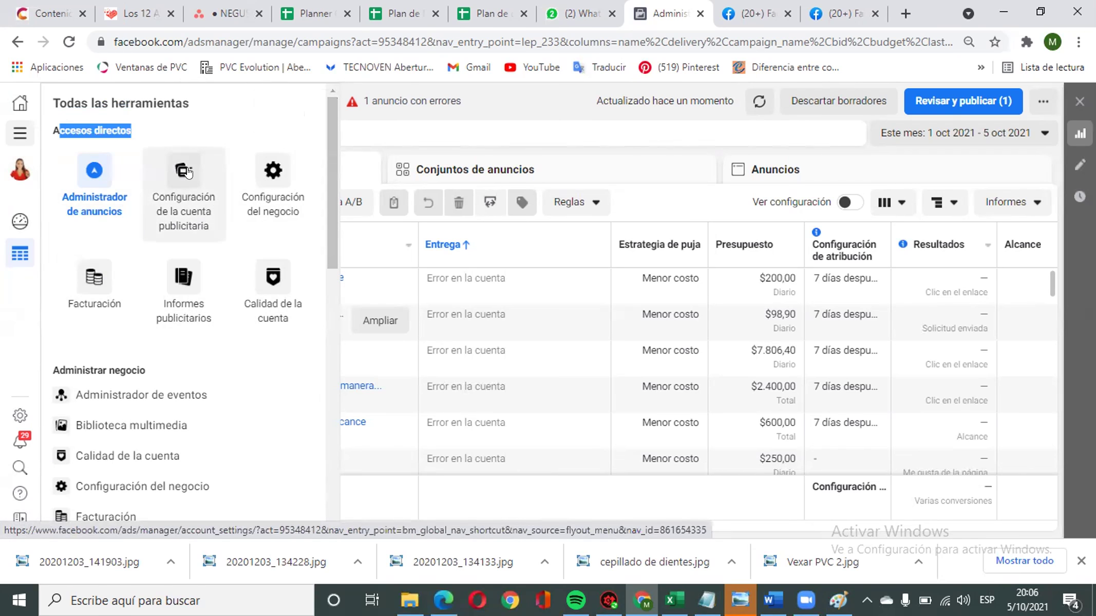
scroll(172, 308, down, 5)
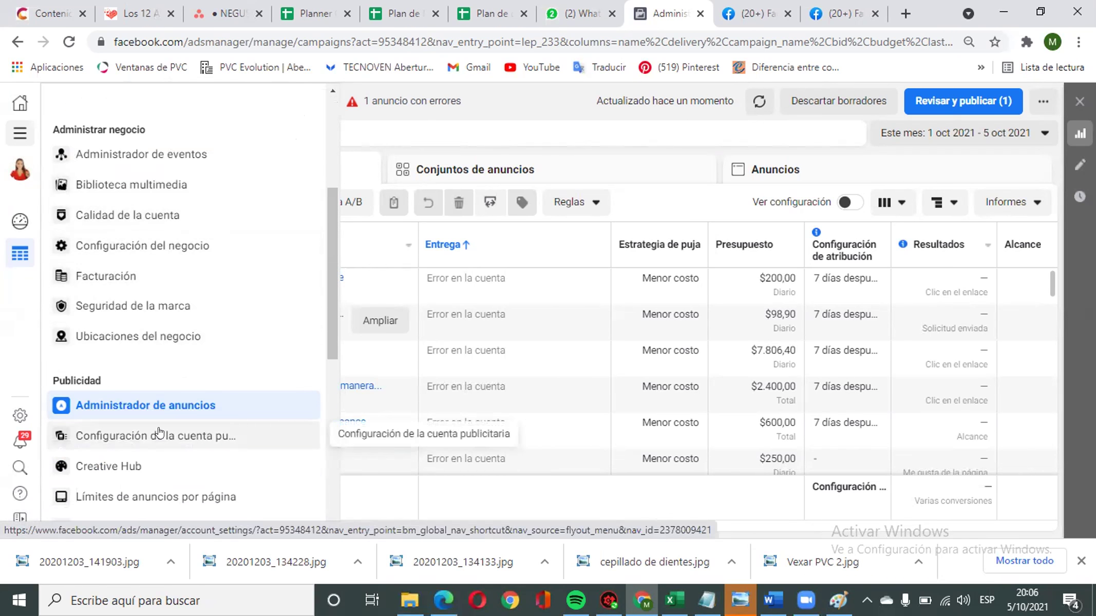
scroll(159, 433, down, 2)
click(145, 355)
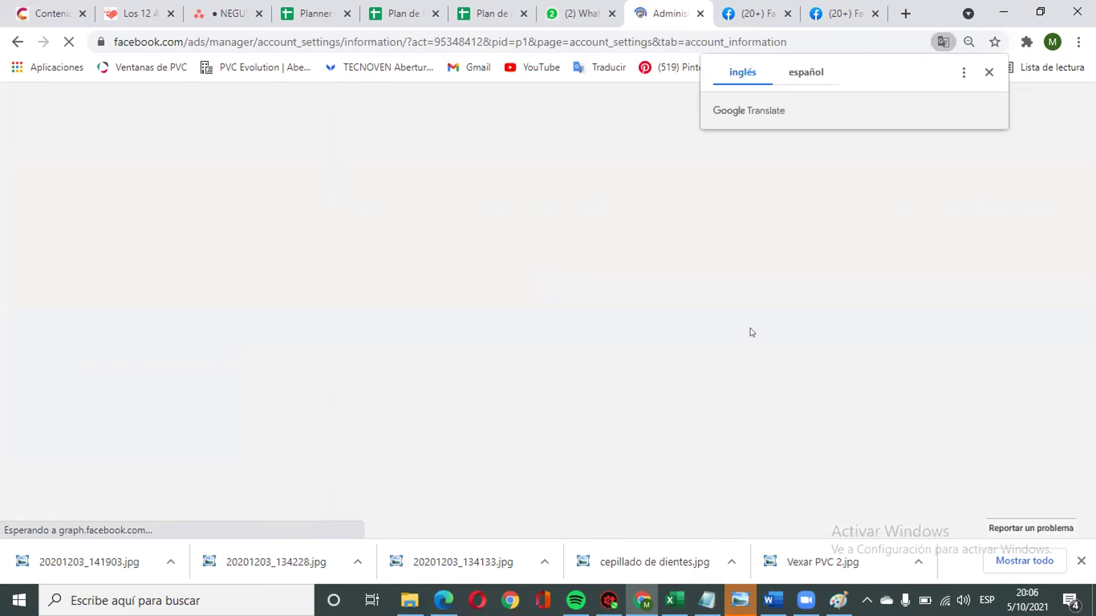
- Dismiss the translation popup and bring up the full tools menu from the business home
click(988, 73)
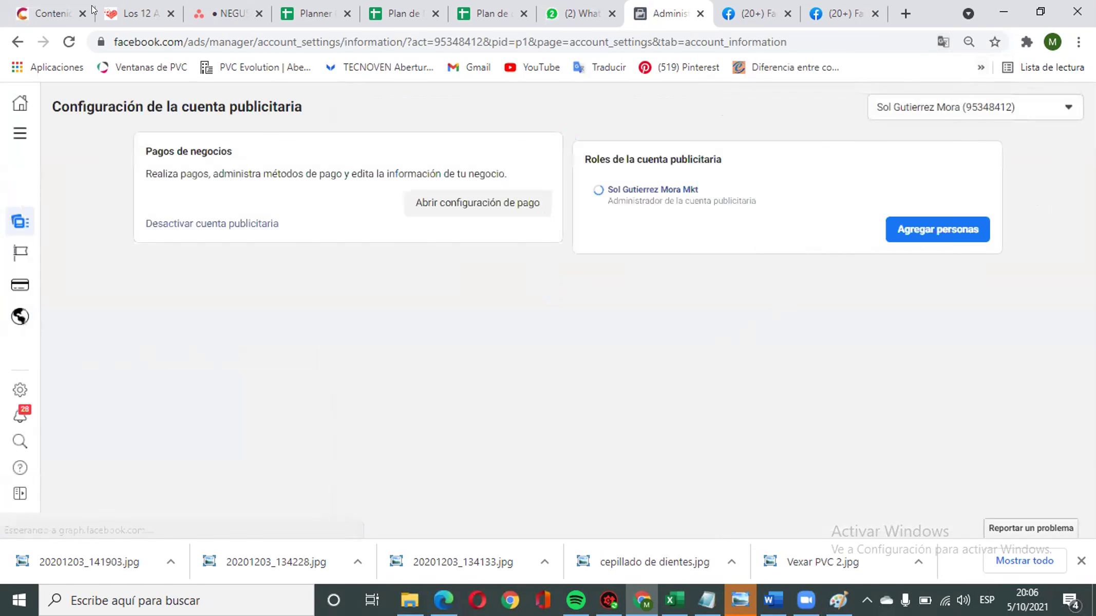
click(18, 106)
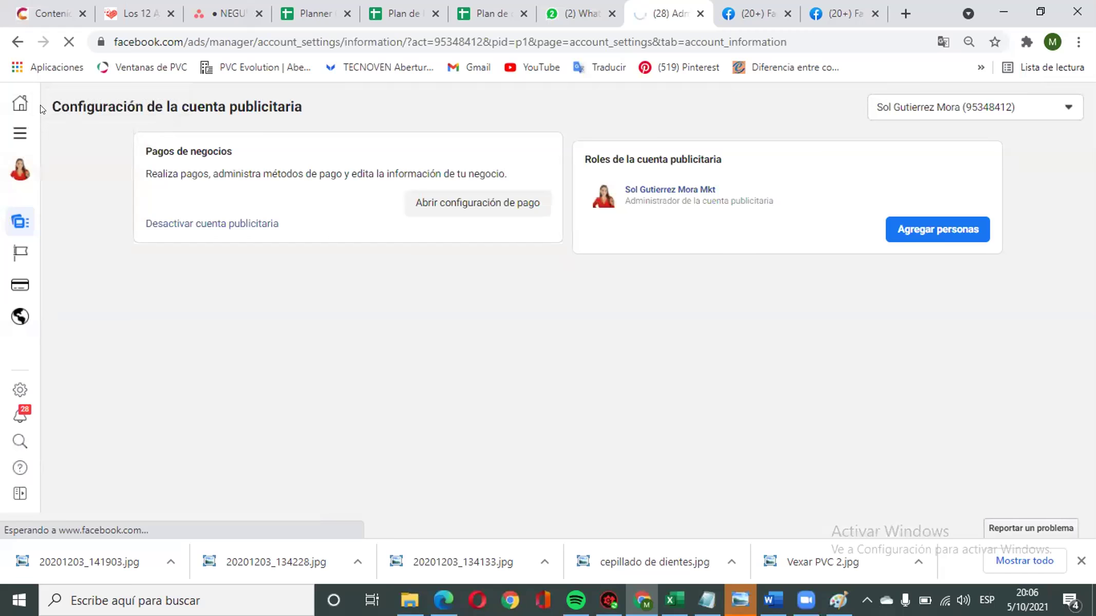
click(20, 133)
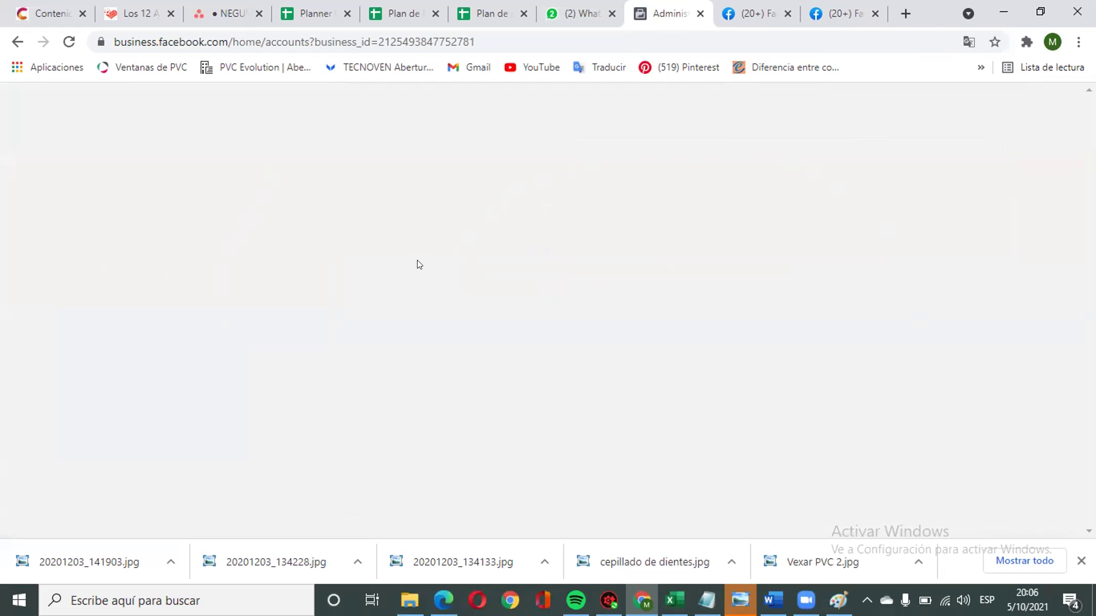
scroll(401, 203, down, 3)
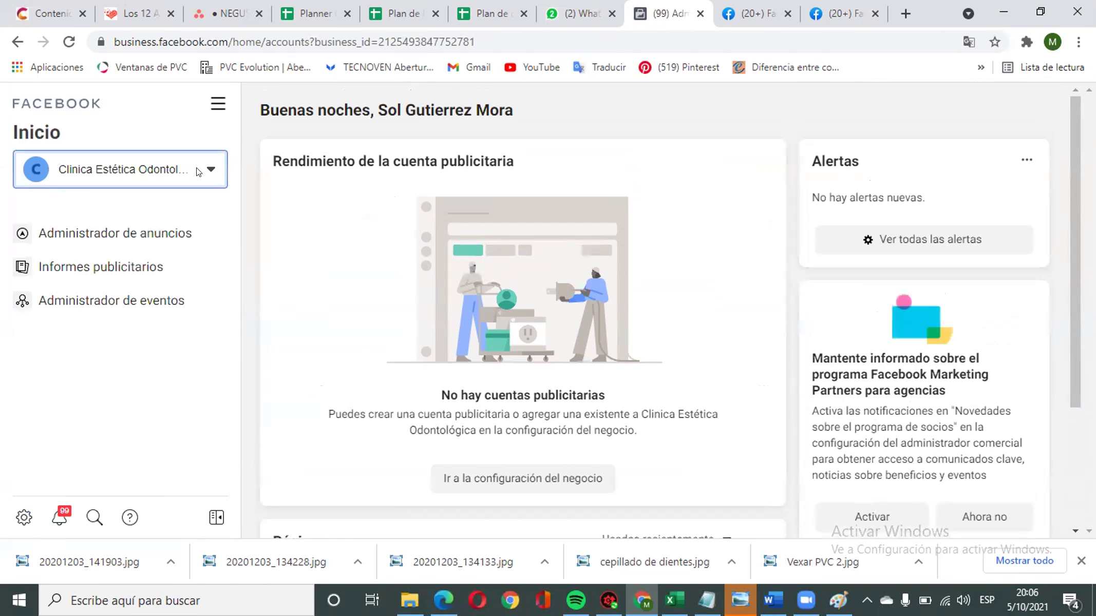
- Switch the business selector to your own profile under Tu cuenta to list its ad accounts
click(198, 172)
scroll(154, 362, down, 10)
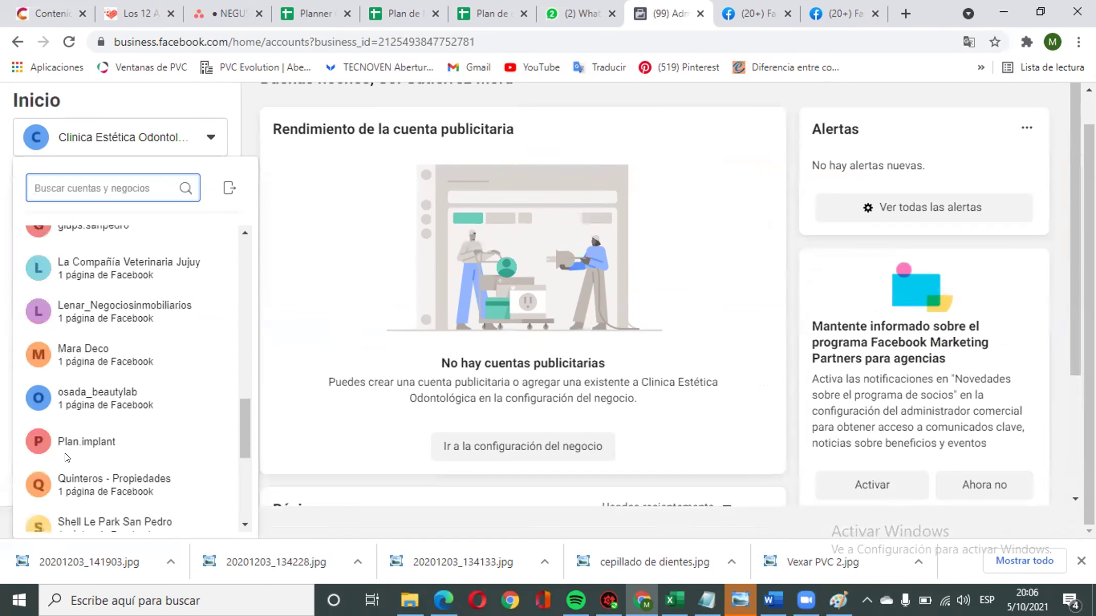
scroll(66, 457, down, 3)
scroll(154, 343, up, 6)
scroll(114, 332, up, 10)
scroll(235, 275, down, 2)
scroll(235, 274, down, 10)
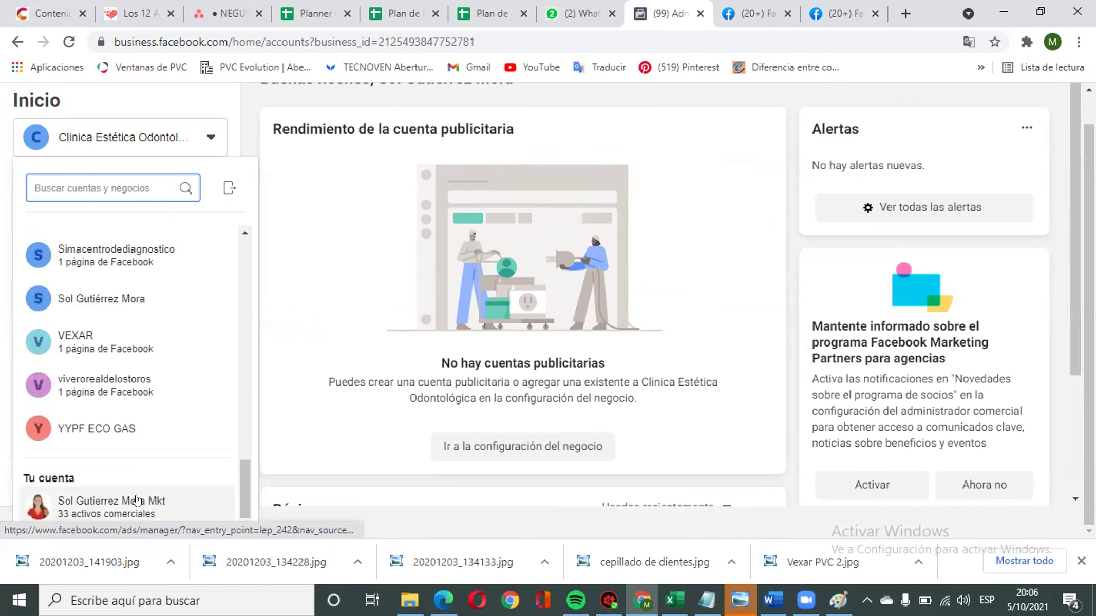
scroll(176, 237, up, 6)
scroll(114, 368, down, 6)
scroll(126, 257, up, 5)
scroll(107, 519, down, 5)
click(106, 520)
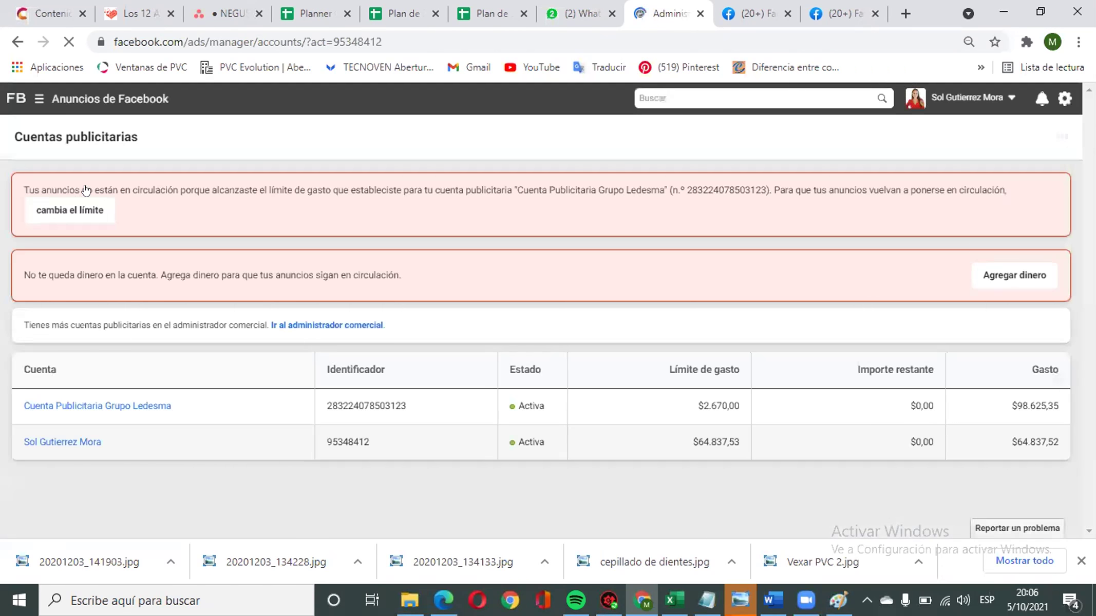
- Open the second (personal) ad account's campaigns, listing 37 campaigns with account errors
click(68, 439)
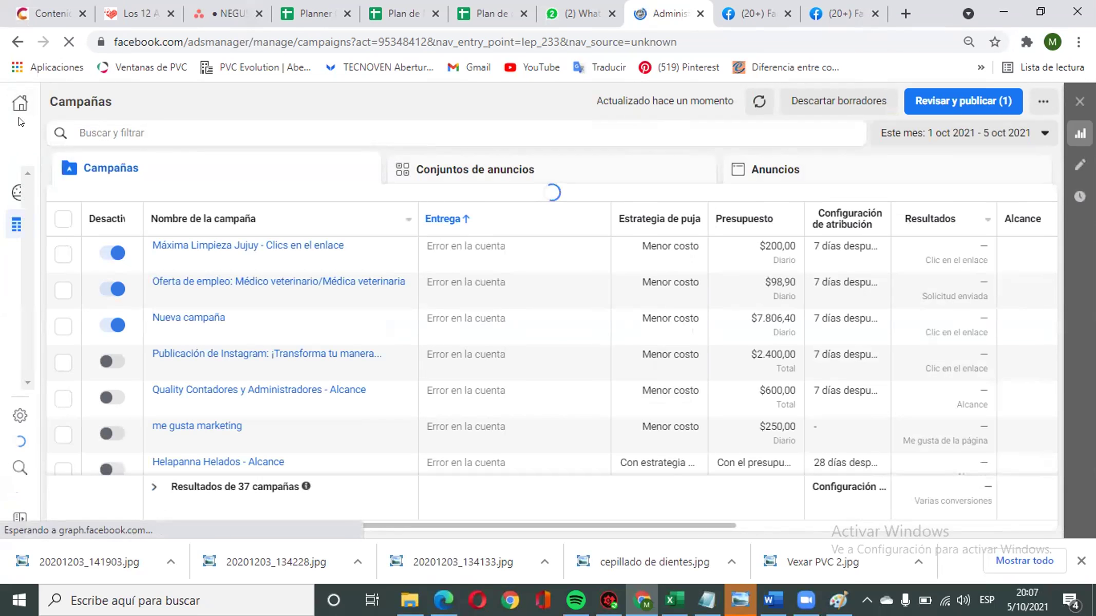
- Go to Configuración de la cuenta publicitaria from the Publicidad section of the all-tools panel
click(19, 134)
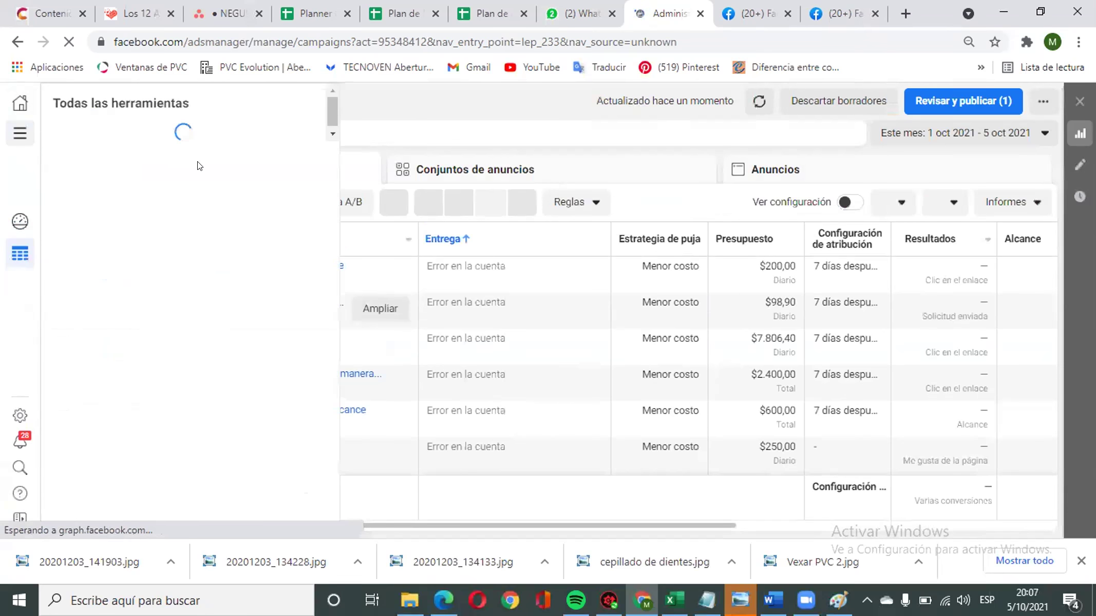
scroll(135, 354, down, 6)
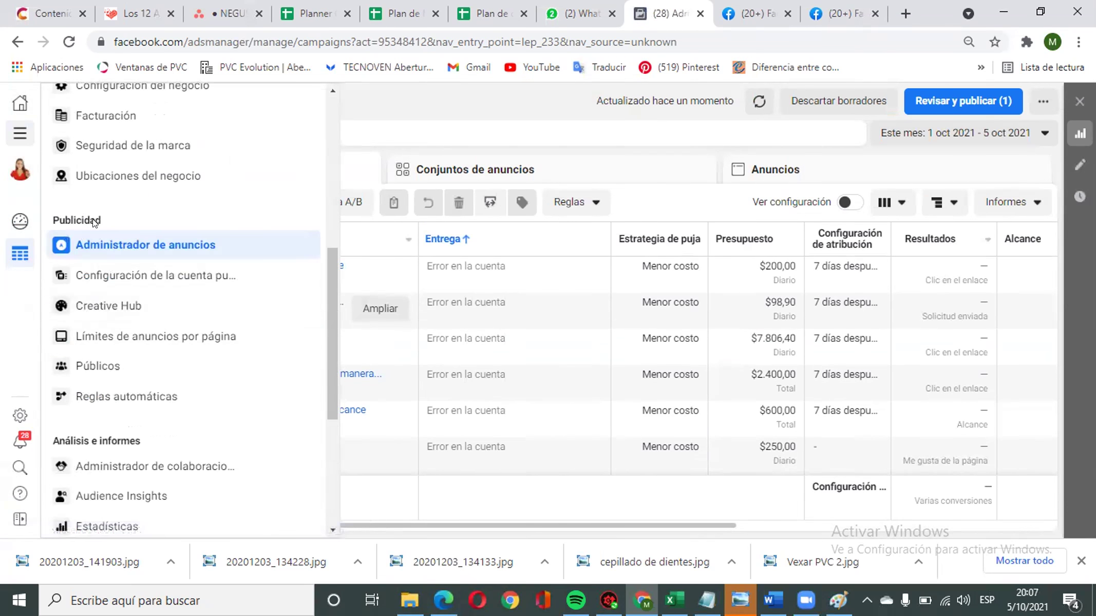
triple_click(195, 222)
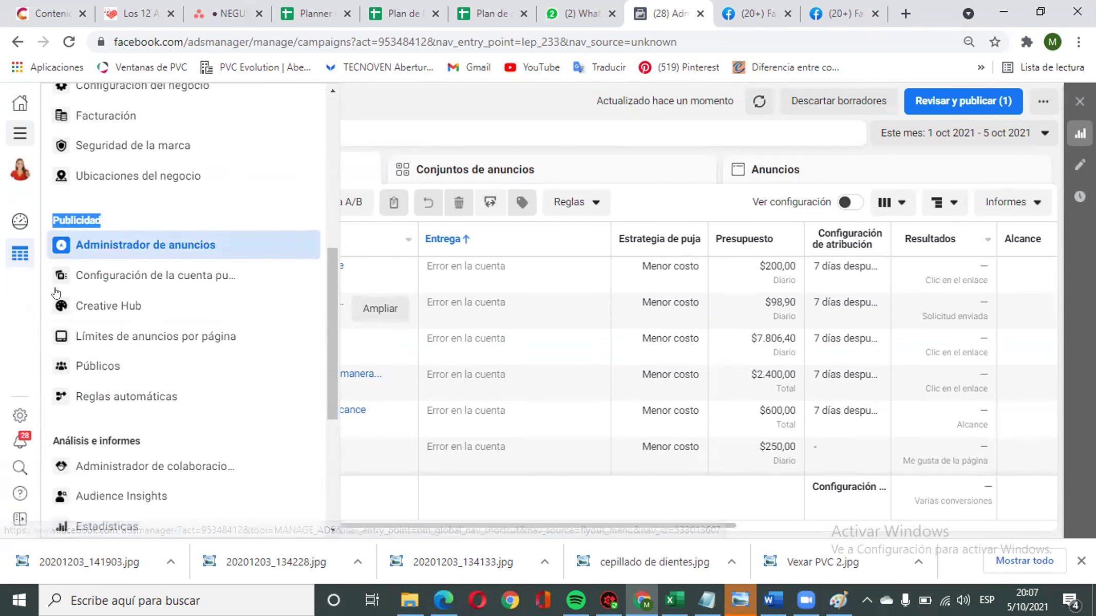
drag(77, 219, 95, 254)
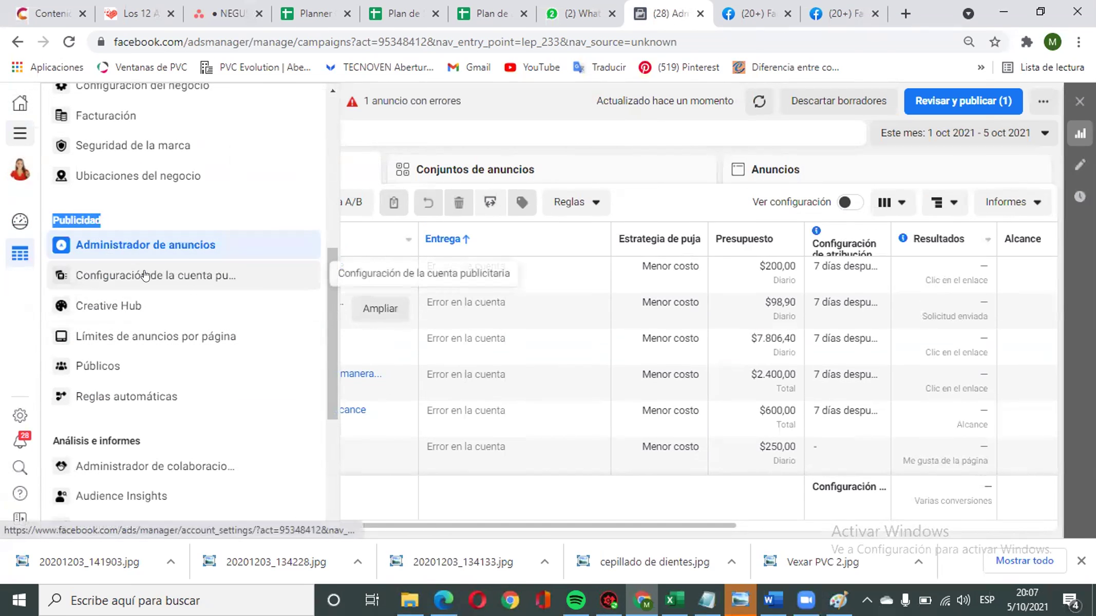
scroll(171, 281, up, 5)
scroll(171, 280, down, 5)
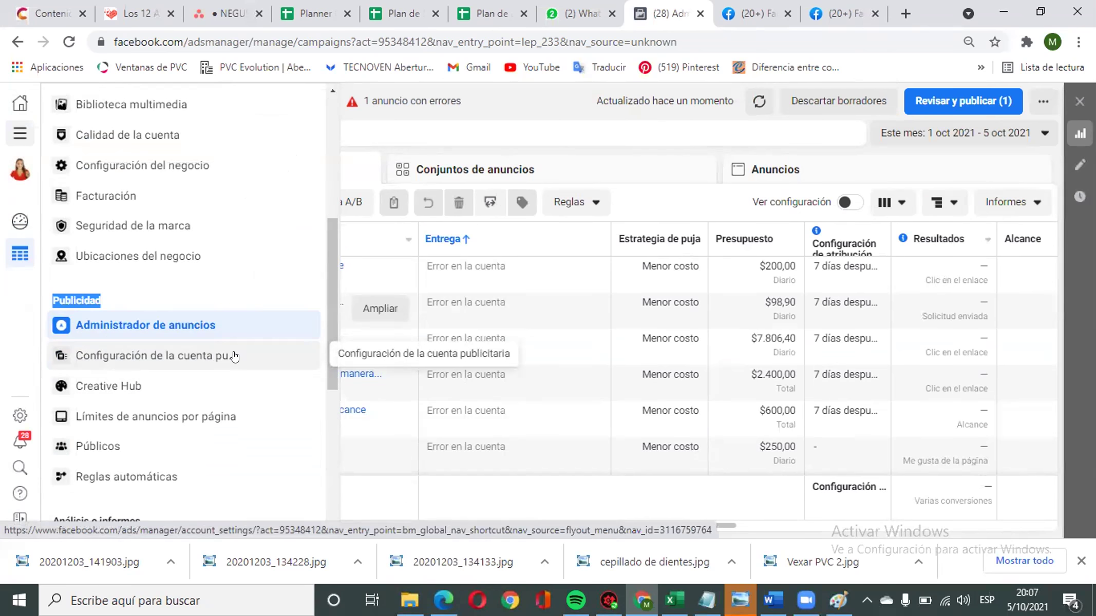
scroll(235, 357, down, 5)
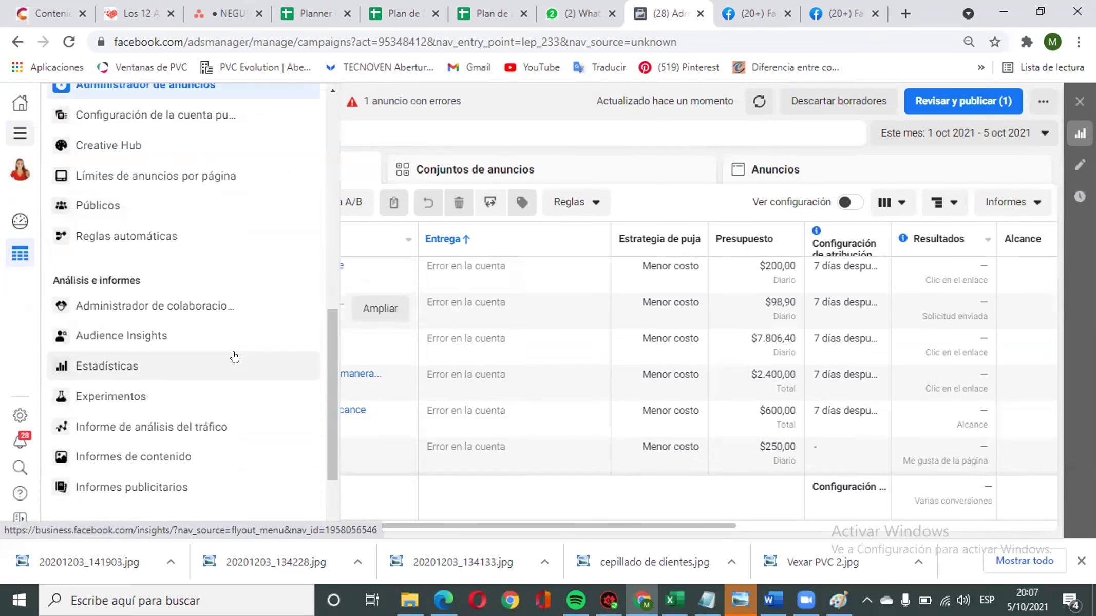
scroll(235, 356, up, 8)
scroll(234, 357, down, 3)
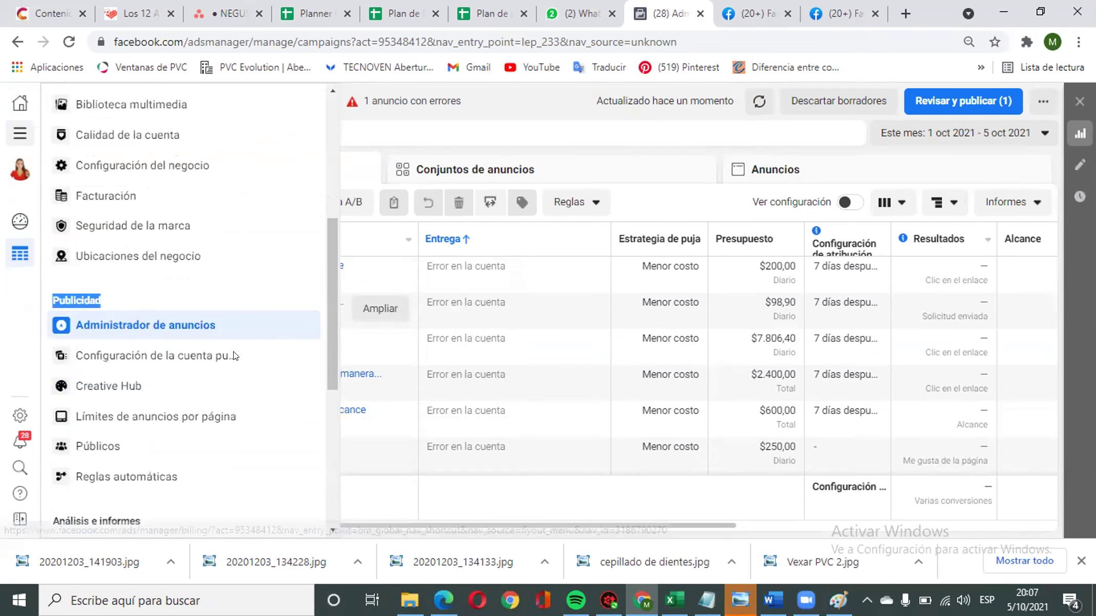
scroll(234, 357, up, 7)
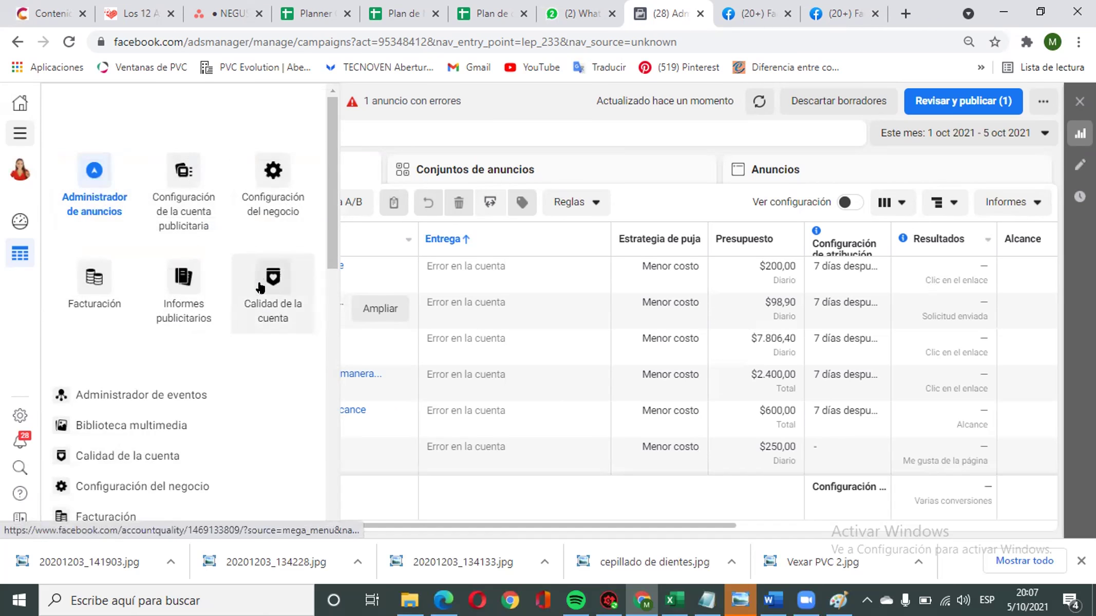
scroll(260, 288, down, 7)
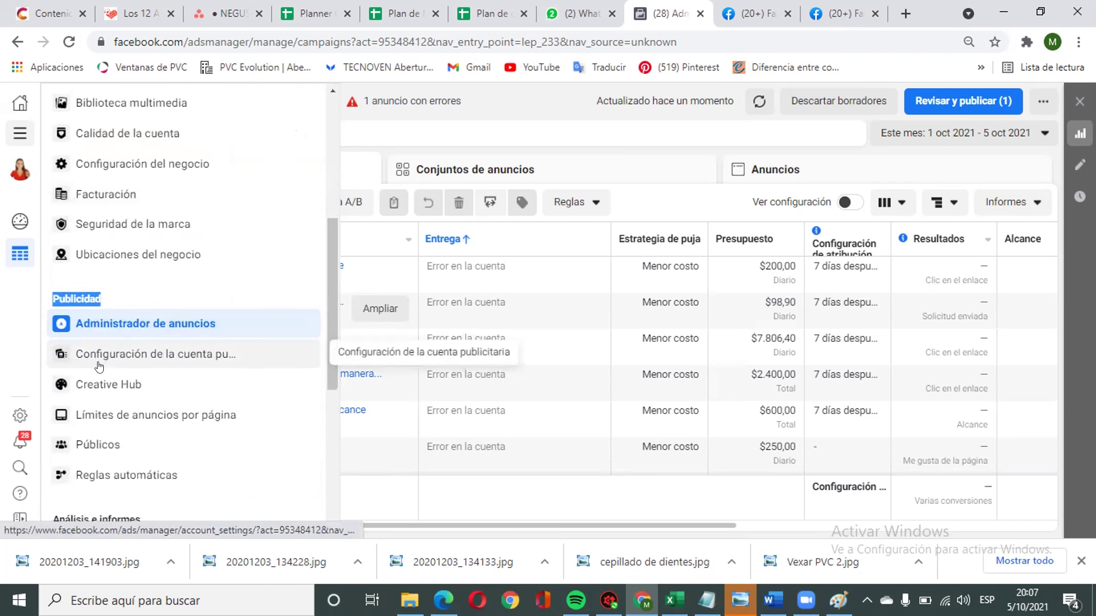
scroll(99, 366, down, 2)
click(122, 275)
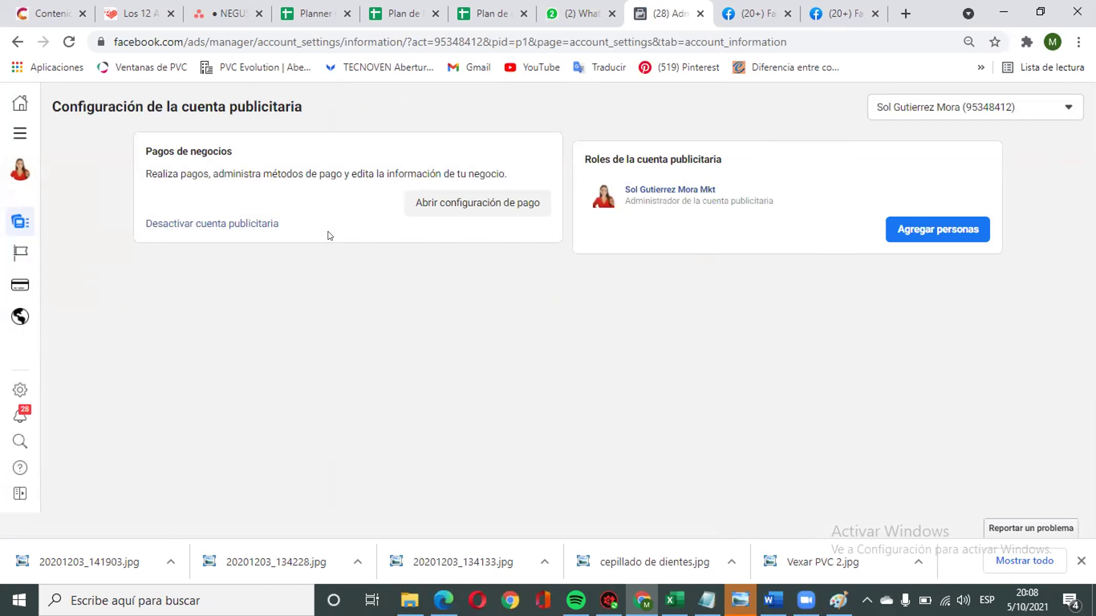
- Review the page title and business payments text on the ad account settings page
drag(45, 94, 542, 240)
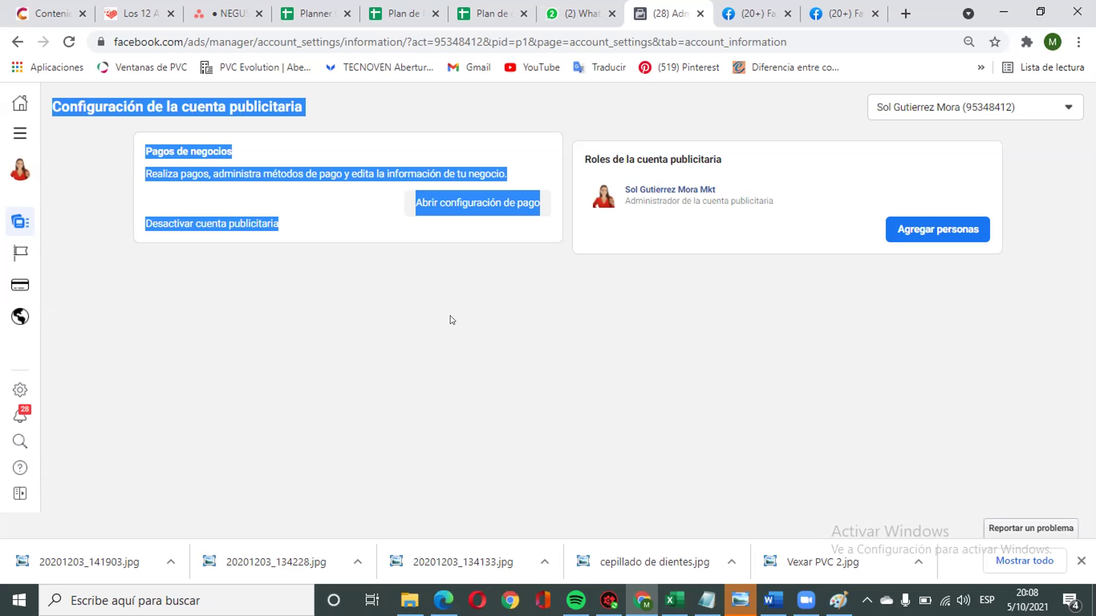
drag(62, 108, 925, 302)
click(417, 379)
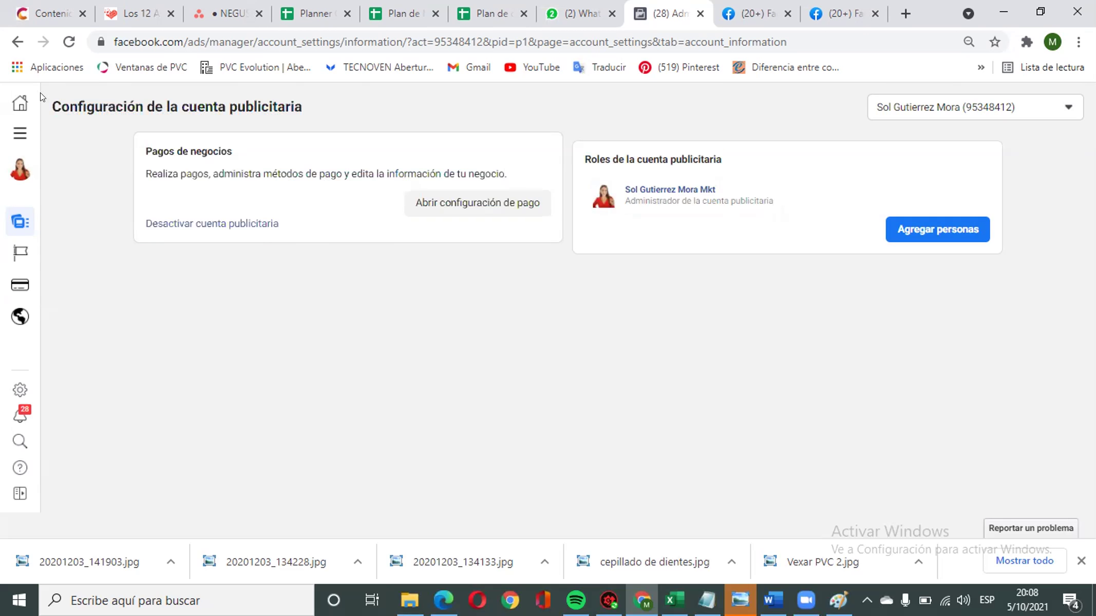
- Open Configuración de pago, review the $0,00 balance and pending $2.500 payment, and add a payment method
click(466, 203)
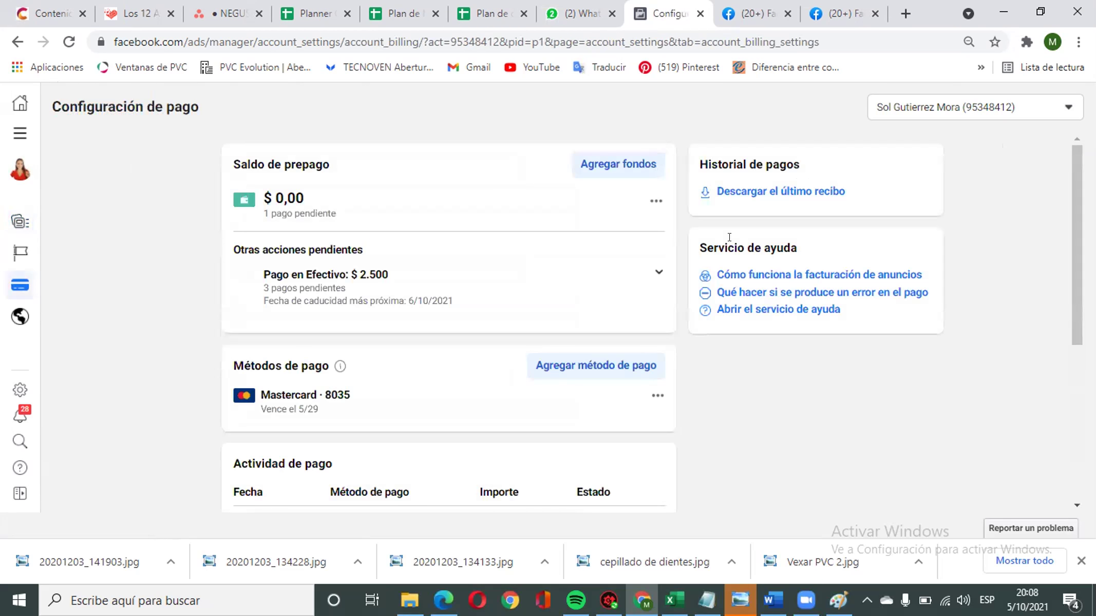
scroll(590, 220, down, 5)
scroll(593, 222, up, 5)
scroll(592, 221, down, 3)
scroll(590, 221, up, 3)
scroll(589, 221, down, 5)
scroll(590, 222, up, 4)
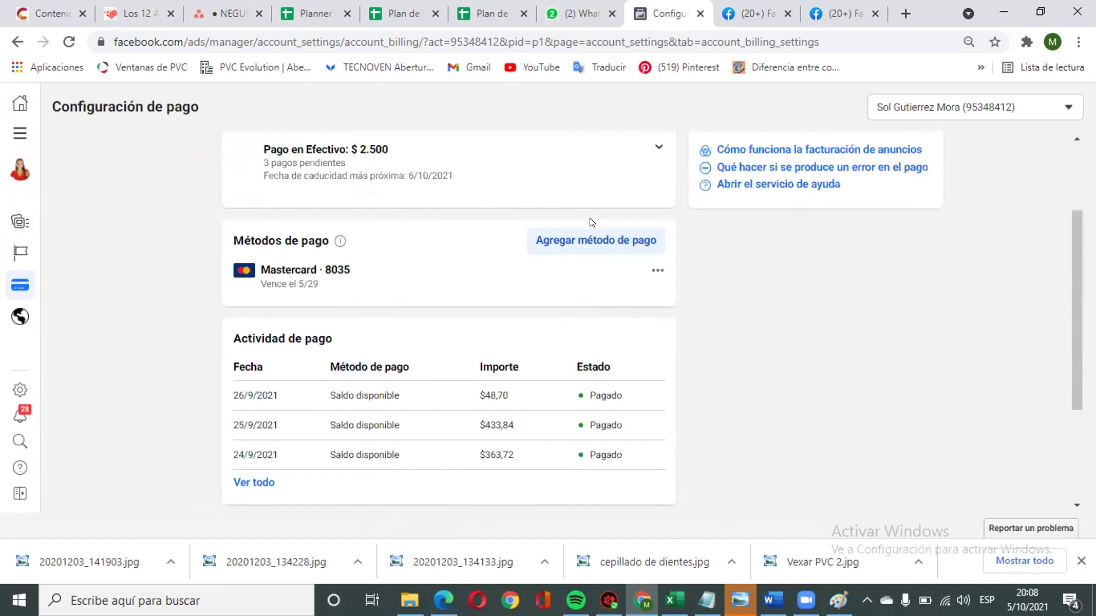
scroll(590, 222, down, 3)
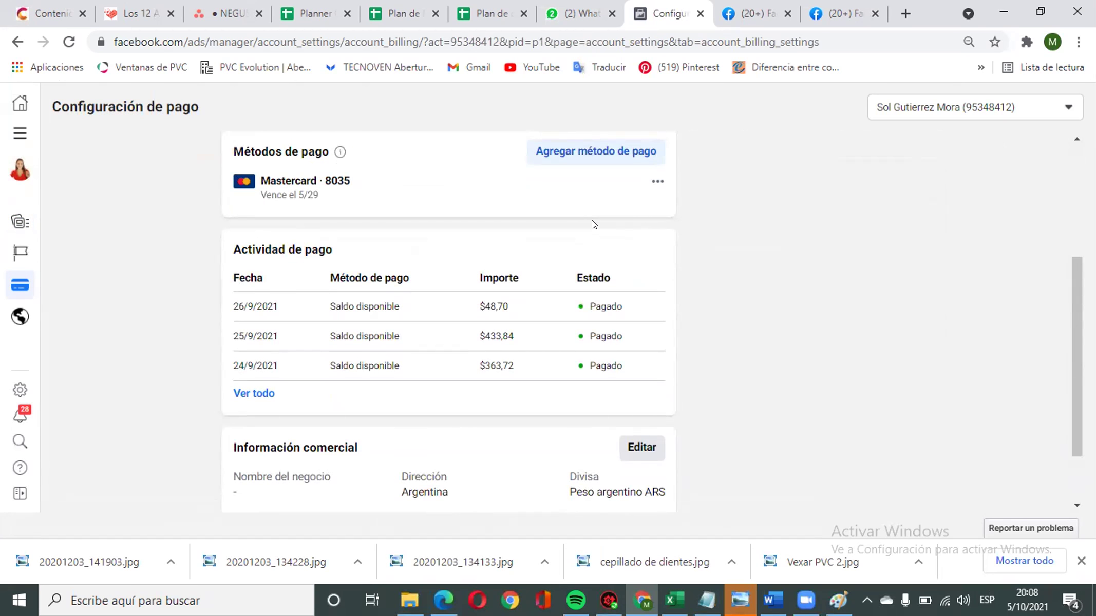
scroll(581, 222, down, 2)
scroll(580, 221, up, 6)
click(596, 365)
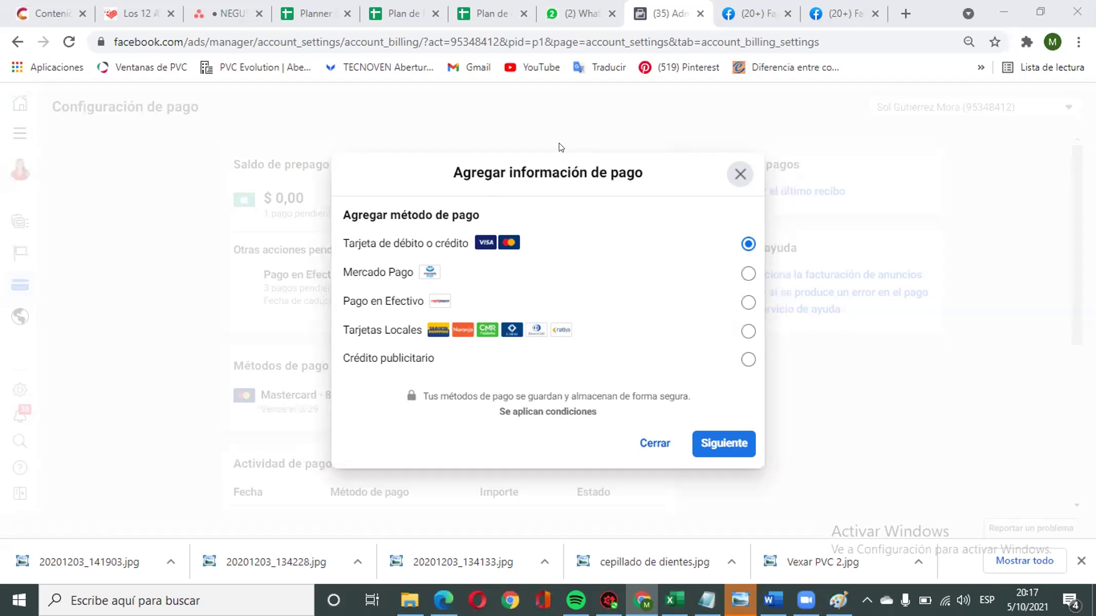
- Choose Pago en Efectivo and replace the prefilled 496,50 amount with 1000
click(470, 306)
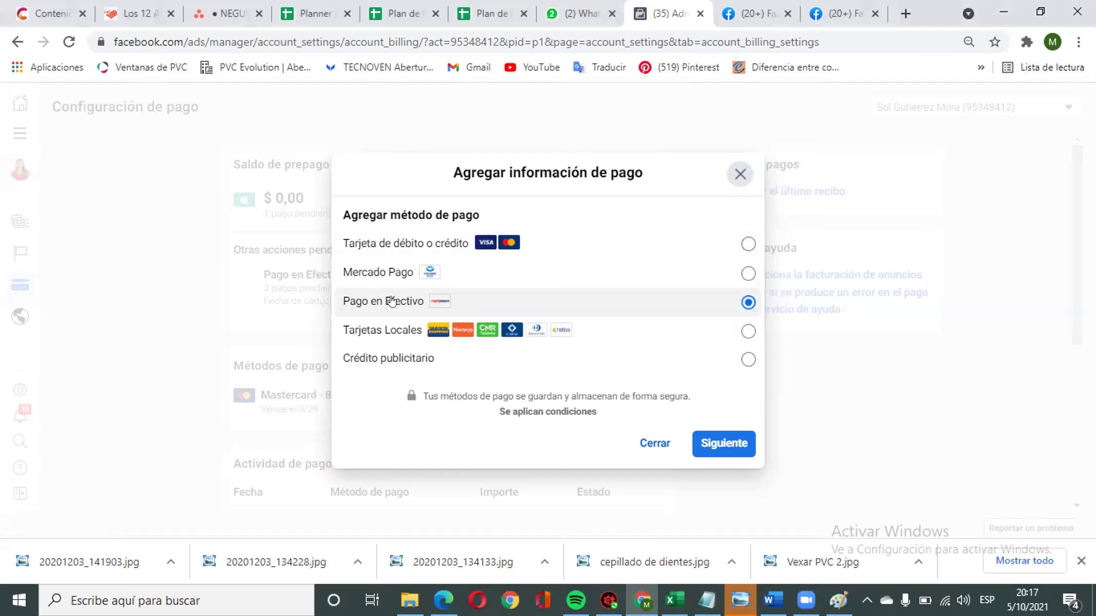
click(719, 442)
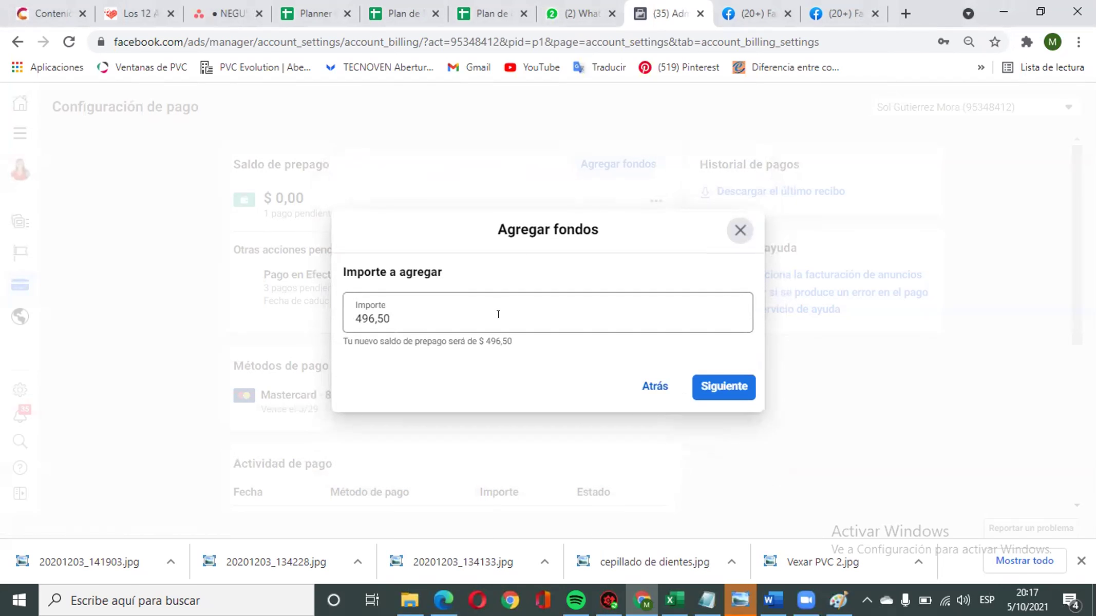
drag(498, 314, 229, 318)
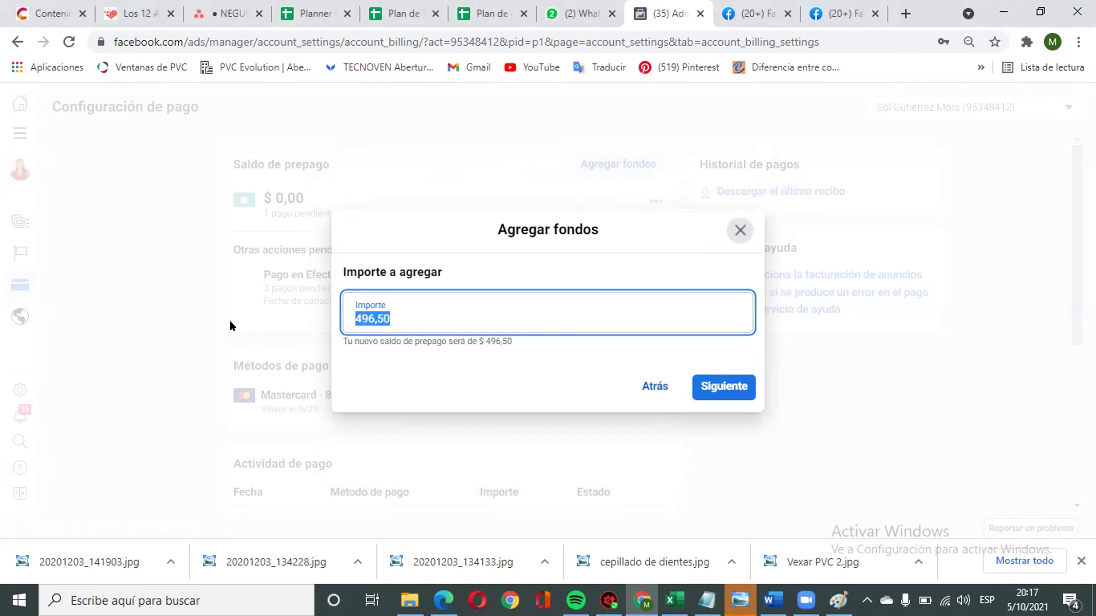
key(BackSpace)
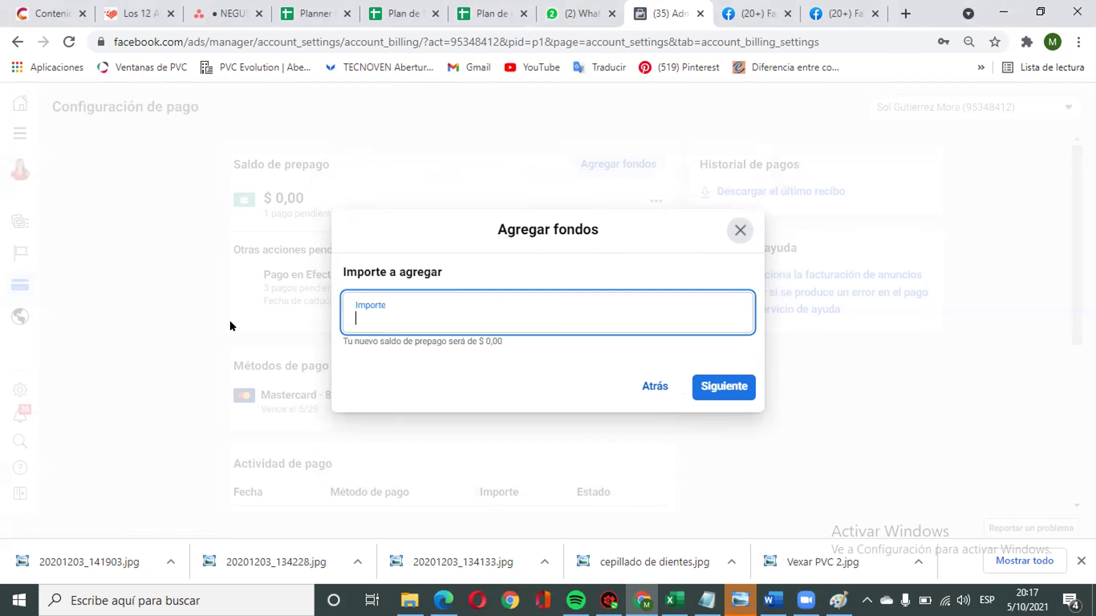
text(1)
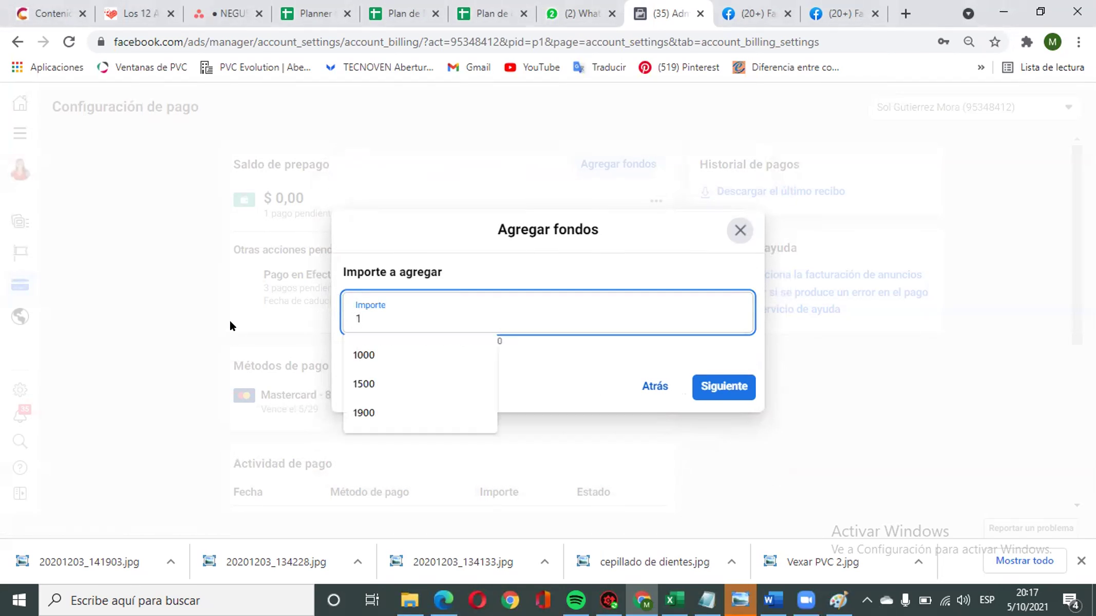
text(000)
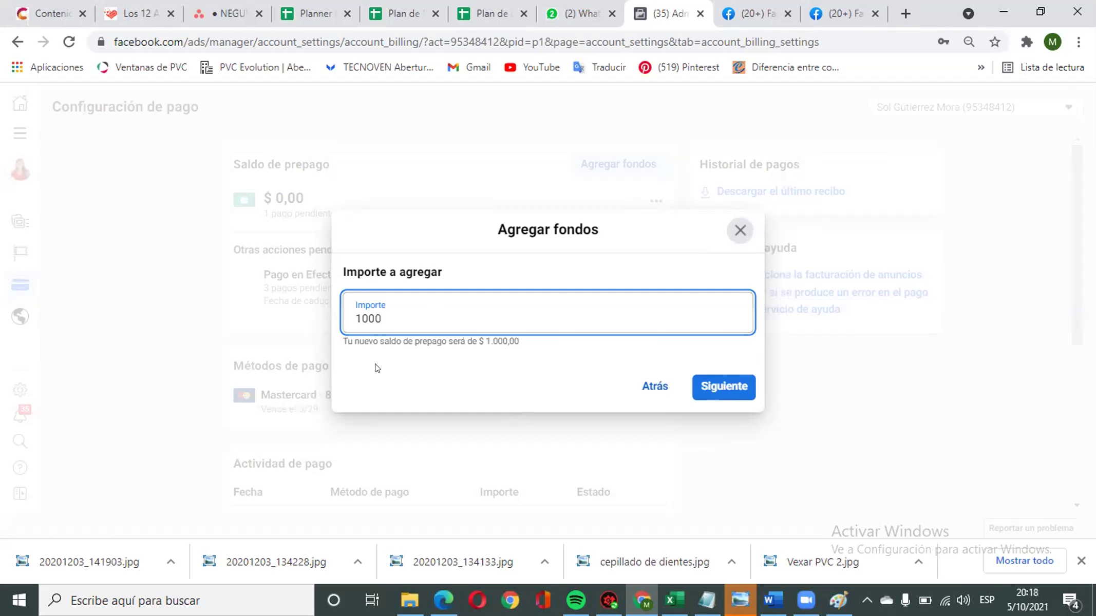
- Check the entered 1000 amount in the Importe field, leaving it unchanged
drag(382, 319, 328, 331)
click(357, 302)
drag(356, 300, 393, 306)
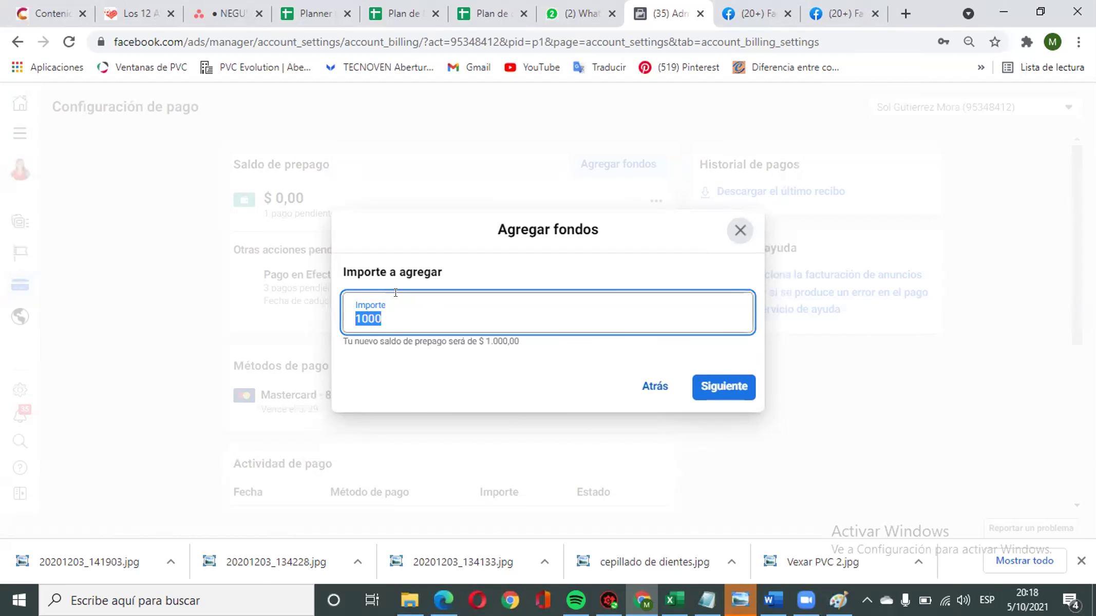
click(362, 319)
key(shift+Right)
key(shift+Right)
key(shift+Right)
drag(360, 316, 354, 286)
click(391, 313)
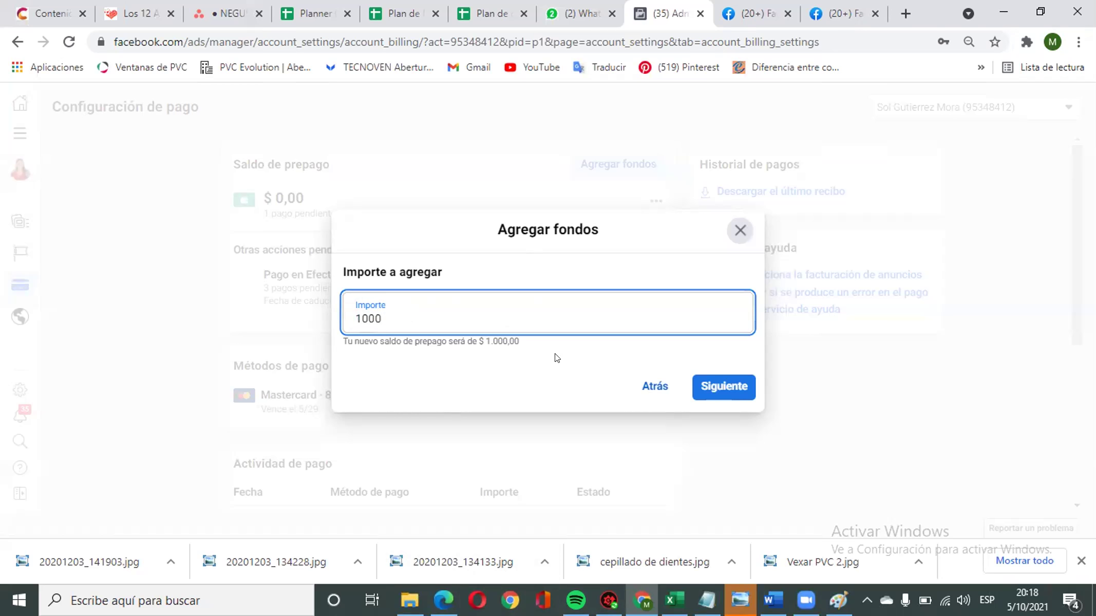
drag(355, 319, 403, 317)
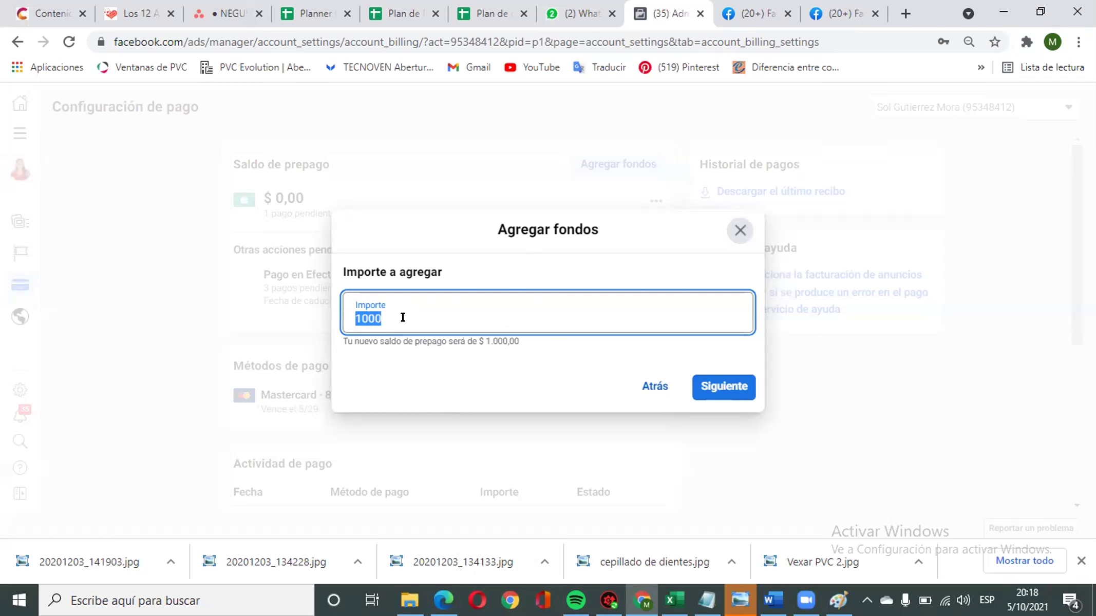
- Confirm the 1000 ARS amount to reach the Rapipago cash payment form
click(708, 380)
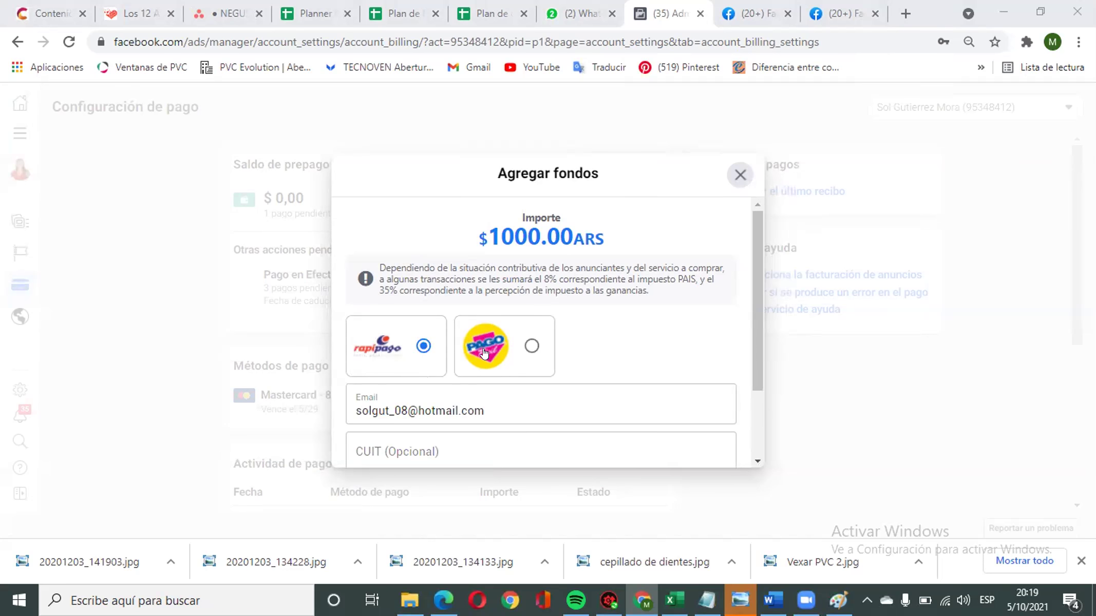
scroll(497, 331, down, 2)
scroll(497, 332, down, 2)
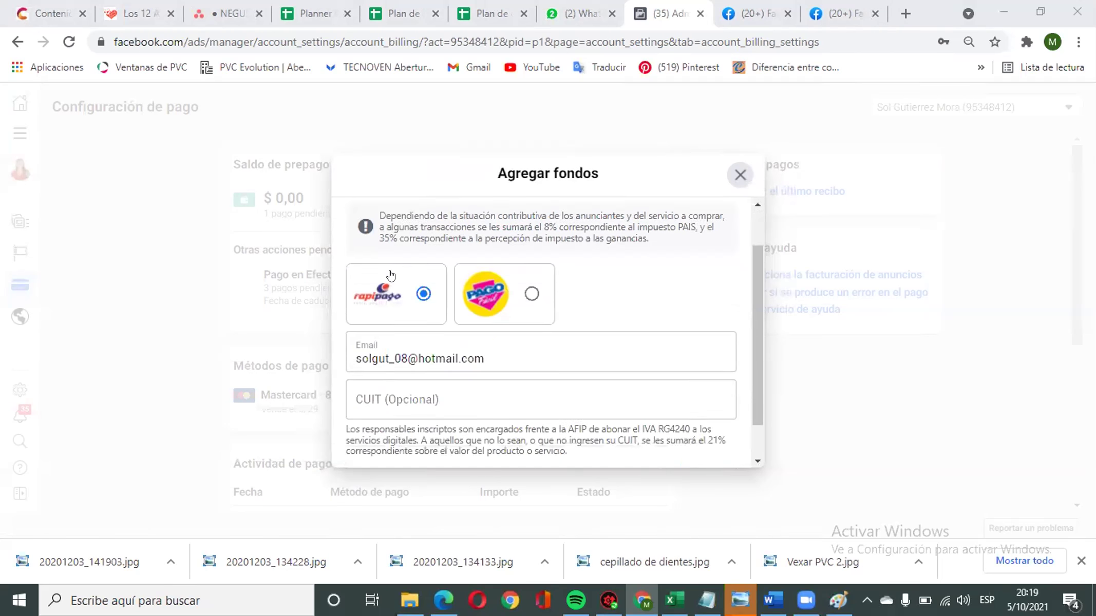
- Verify the pre-filled e-mail address and place the cursor in the optional CUIT field
triple_click(535, 325)
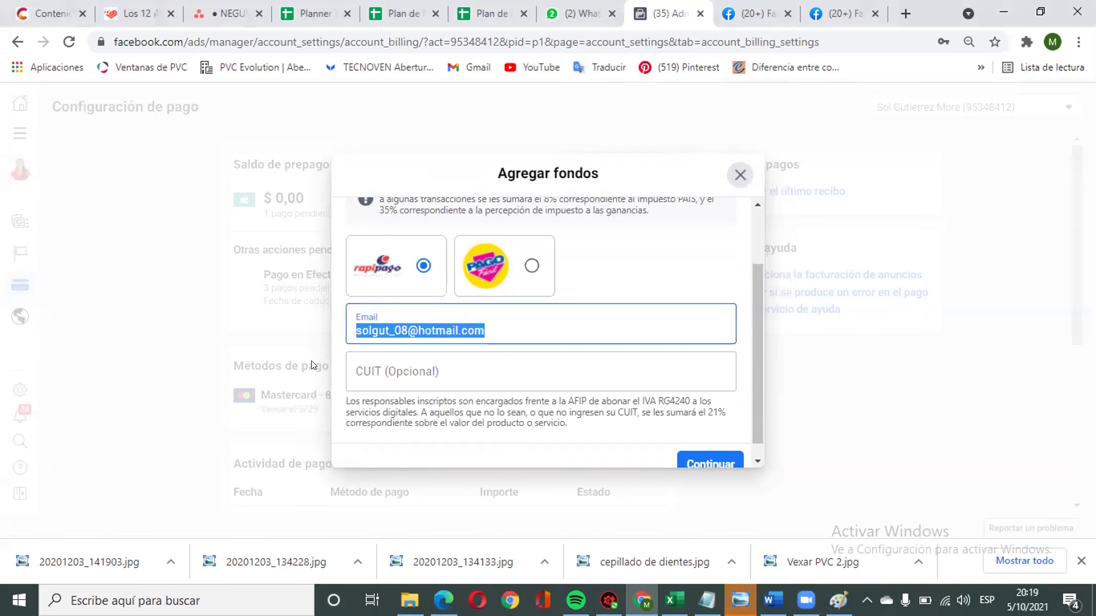
click(479, 326)
drag(492, 330, 284, 329)
drag(321, 294, 487, 343)
click(355, 309)
click(446, 372)
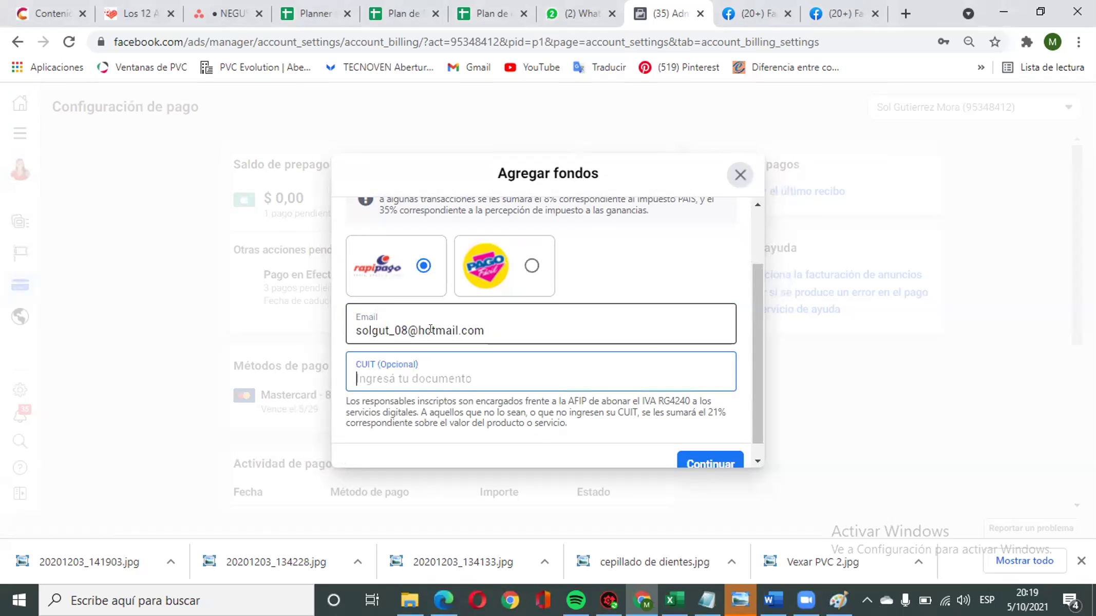
drag(571, 411, 487, 418)
click(570, 424)
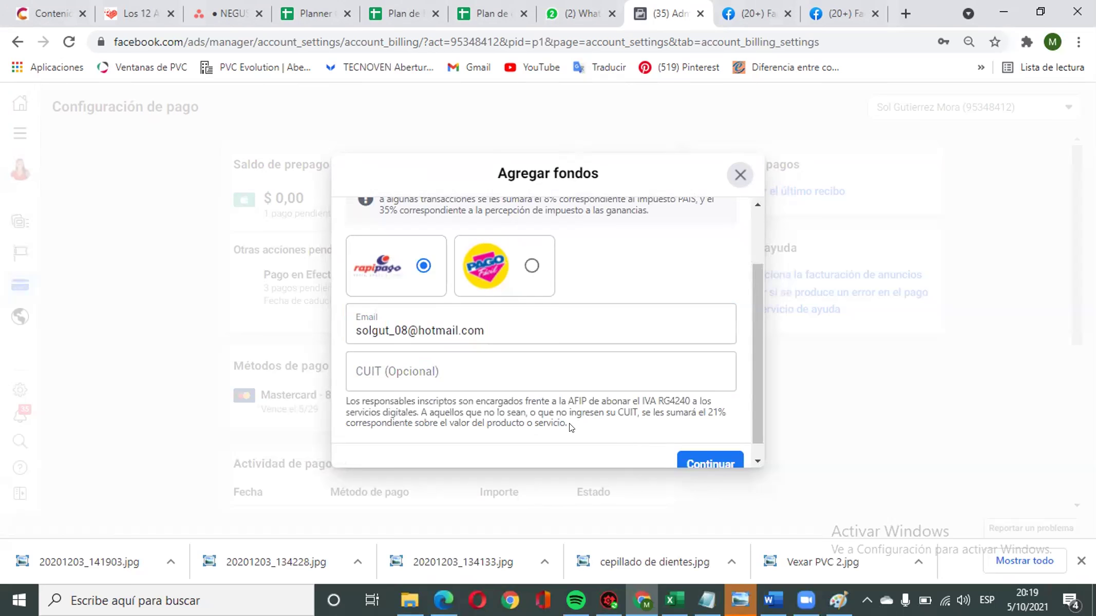
click(367, 370)
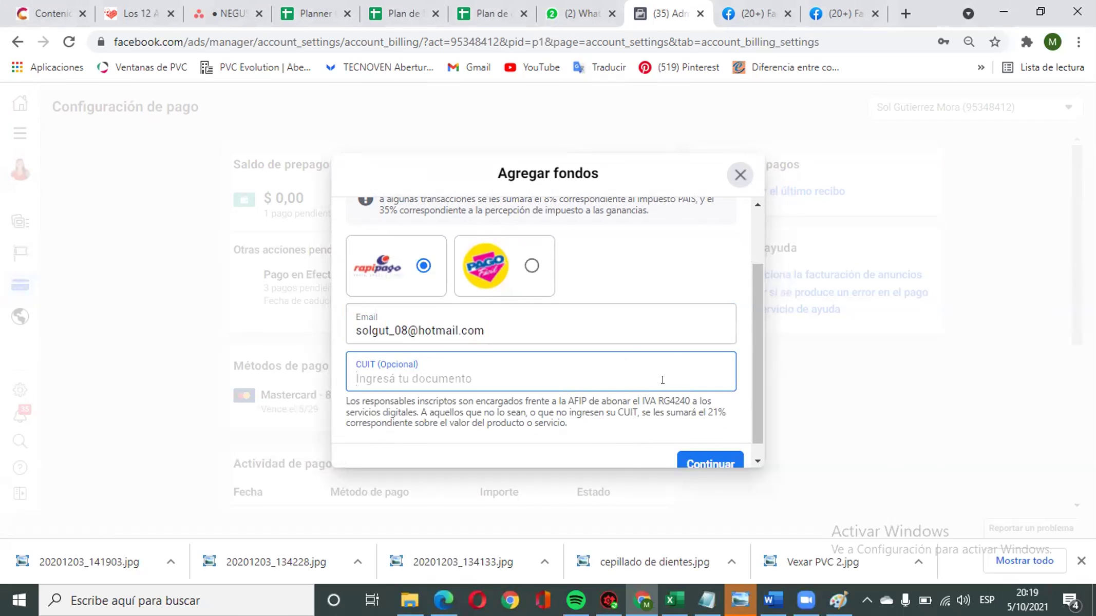
scroll(662, 380, down, 1)
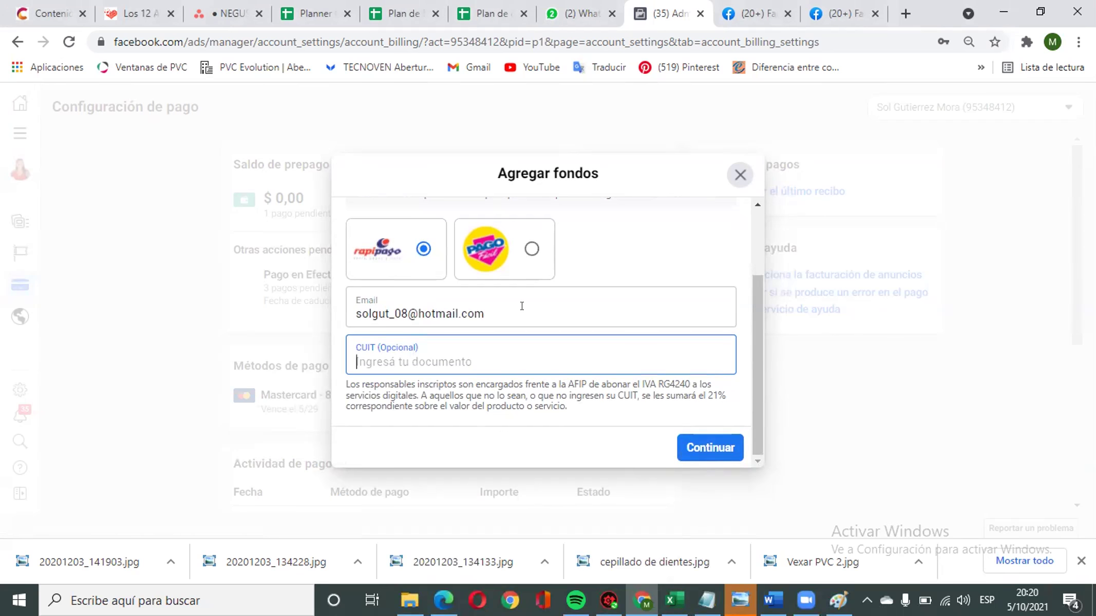
click(710, 447)
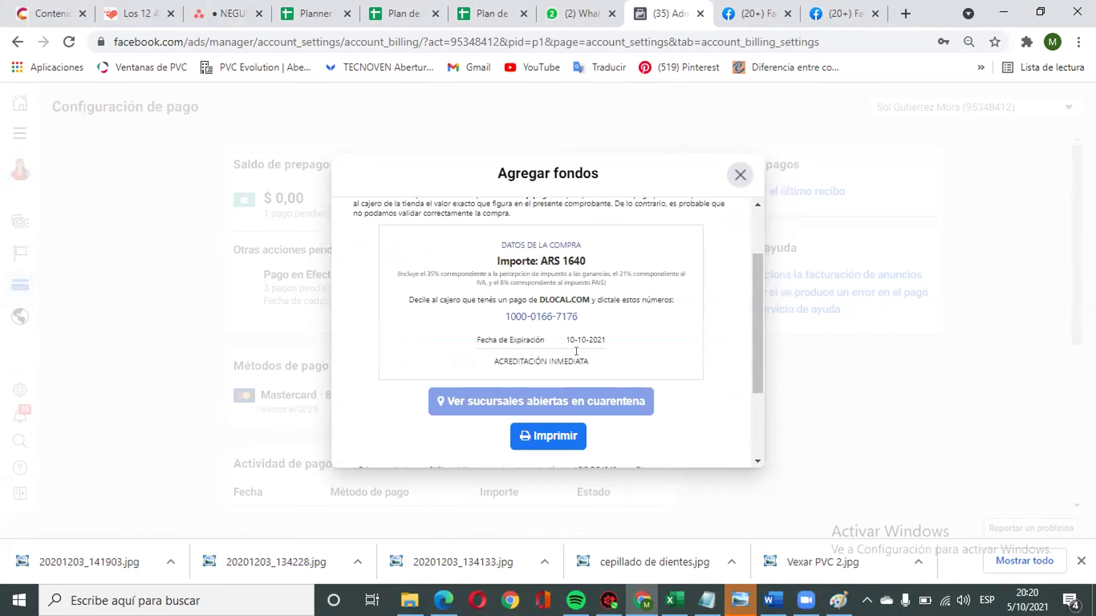
scroll(428, 248, up, 3)
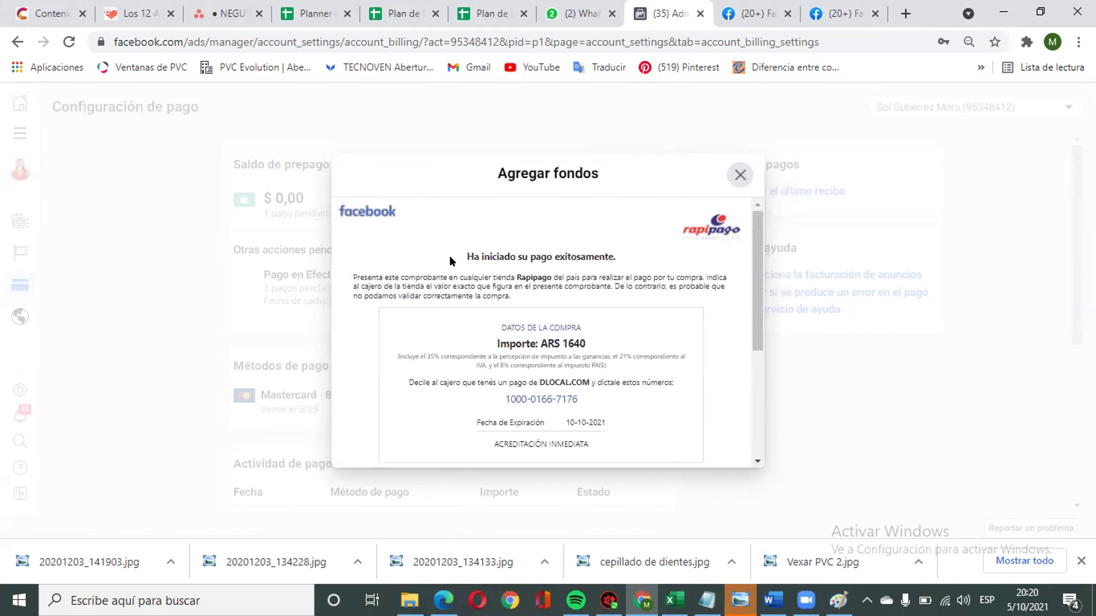
drag(451, 255, 619, 469)
scroll(610, 337, up, 10)
click(535, 320)
drag(488, 343, 588, 343)
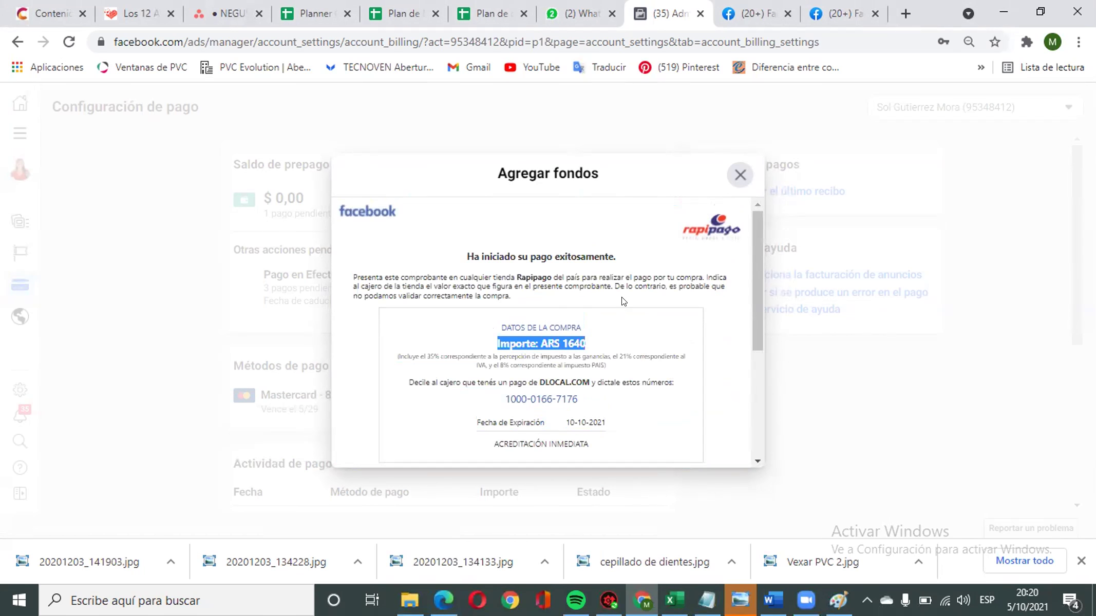
drag(616, 256, 583, 329)
click(489, 255)
scroll(485, 254, down, 2)
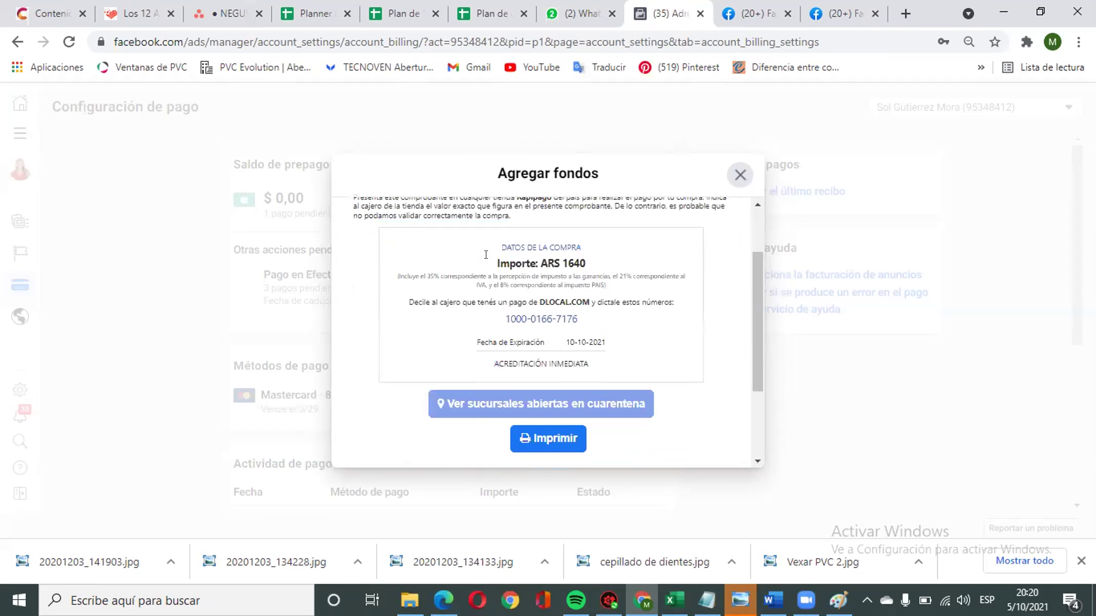
scroll(486, 255, up, 2)
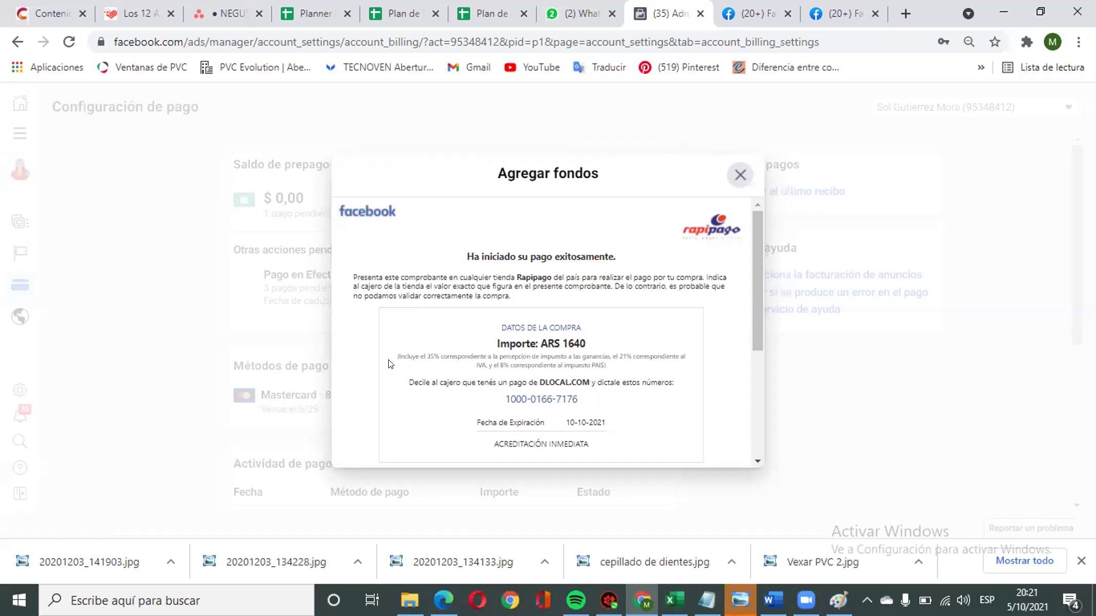
drag(395, 352, 602, 351)
click(613, 353)
drag(487, 363, 614, 352)
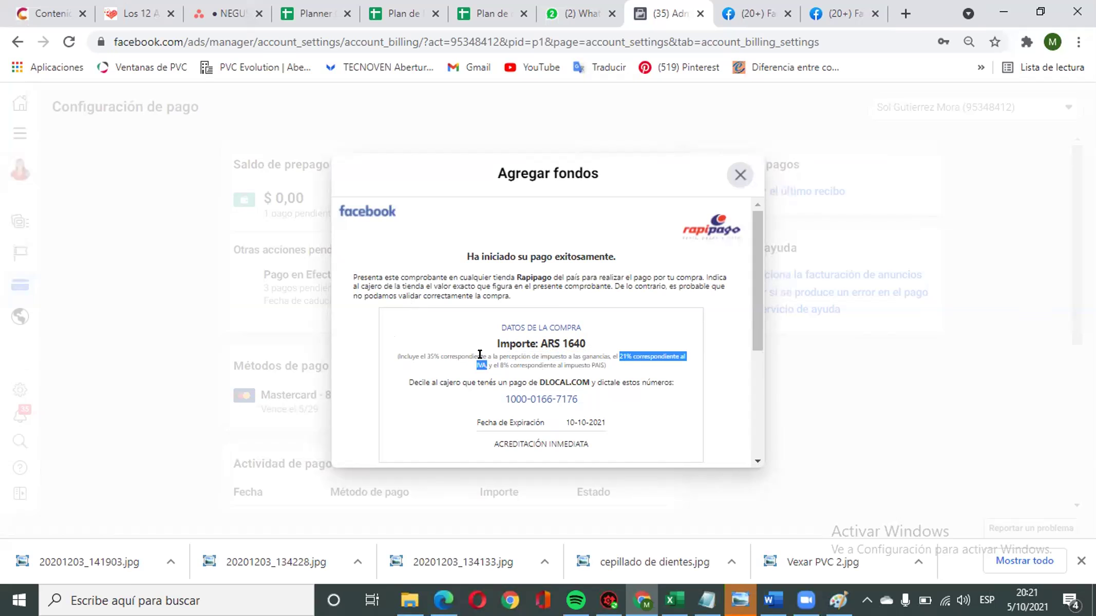
drag(499, 365, 607, 366)
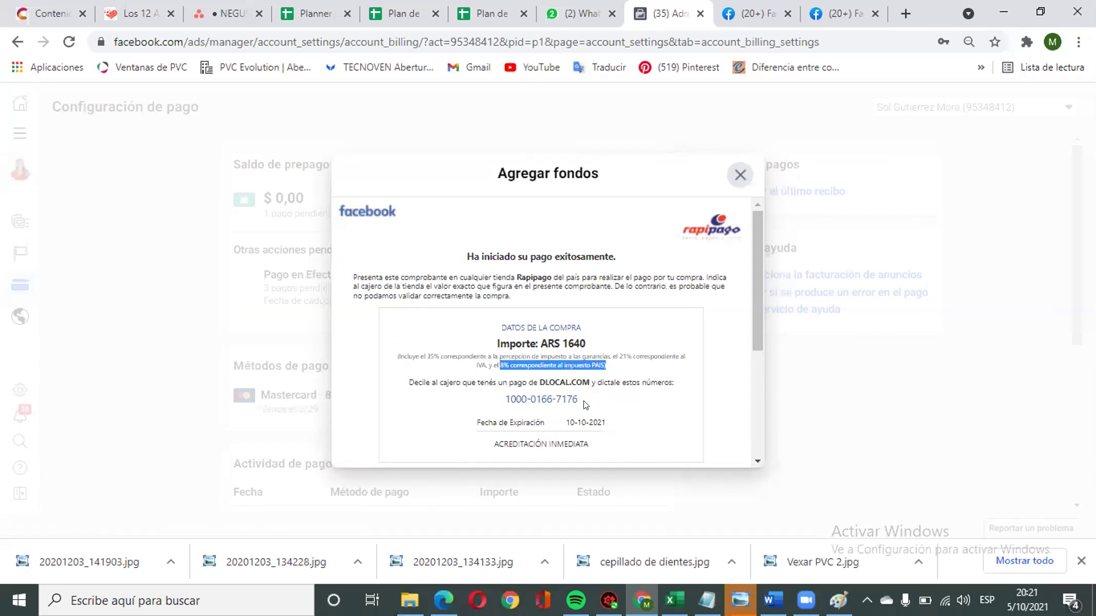
drag(582, 356, 483, 356)
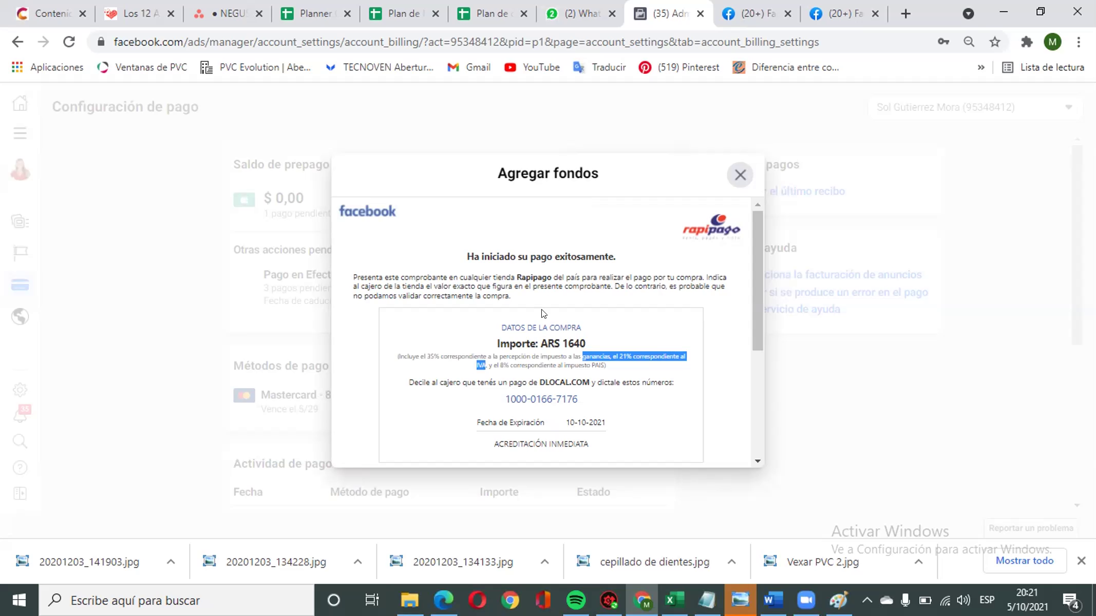
click(494, 366)
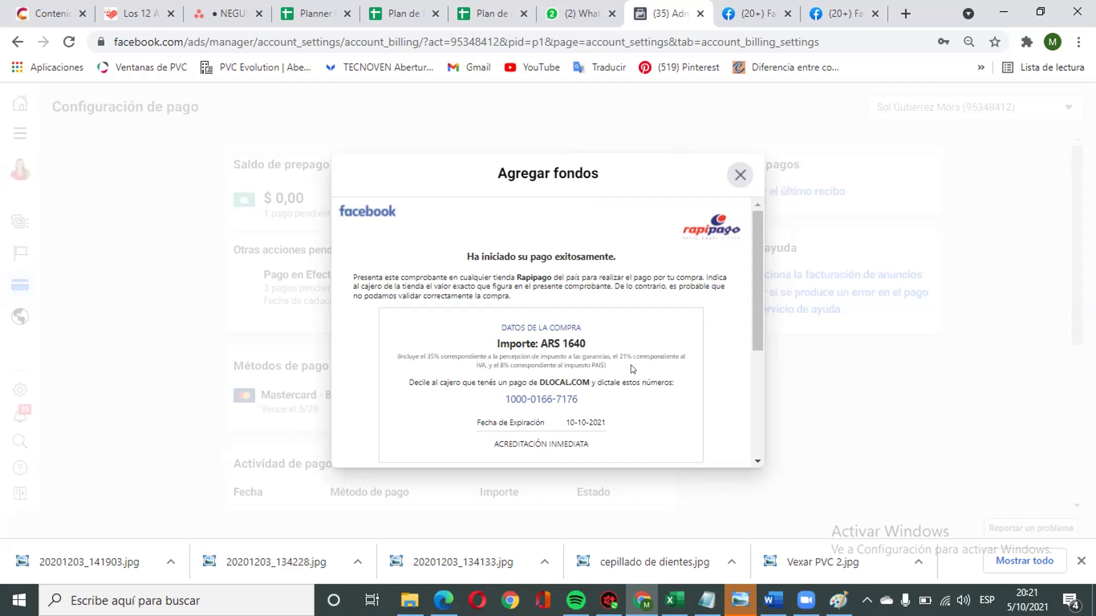
mouse_move(608, 366)
mouse_down()
mouse_move(464, 329)
mouse_move(463, 341)
mouse_move(624, 353)
mouse_move(594, 359)
mouse_move(519, 343)
mouse_move(367, 350)
mouse_move(635, 366)
mouse_move(622, 367)
mouse_up()
click(610, 351)
click(395, 350)
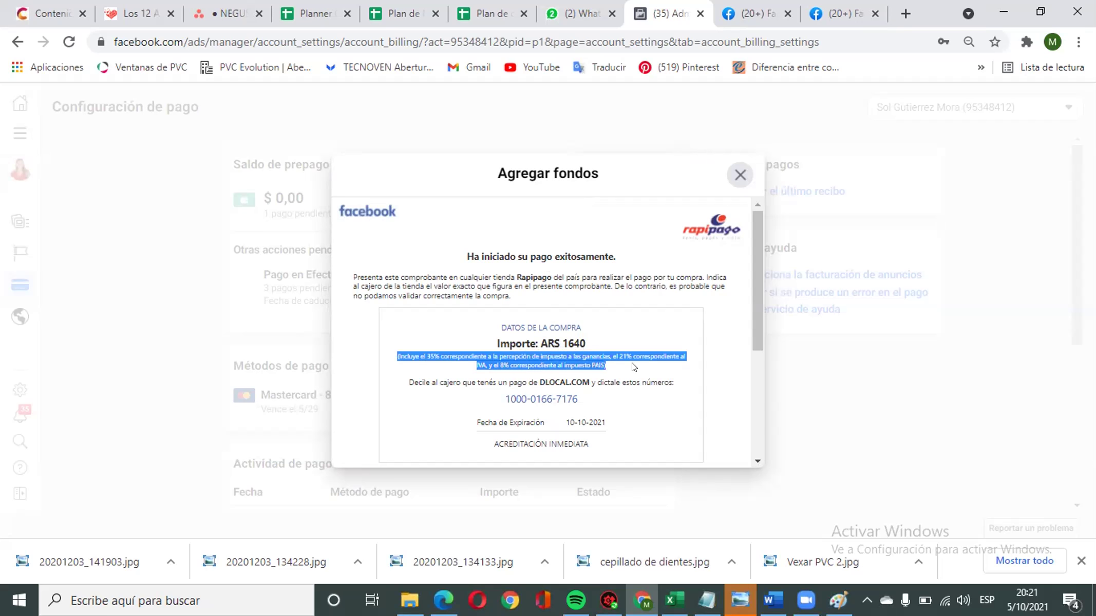
click(482, 351)
drag(384, 356, 611, 354)
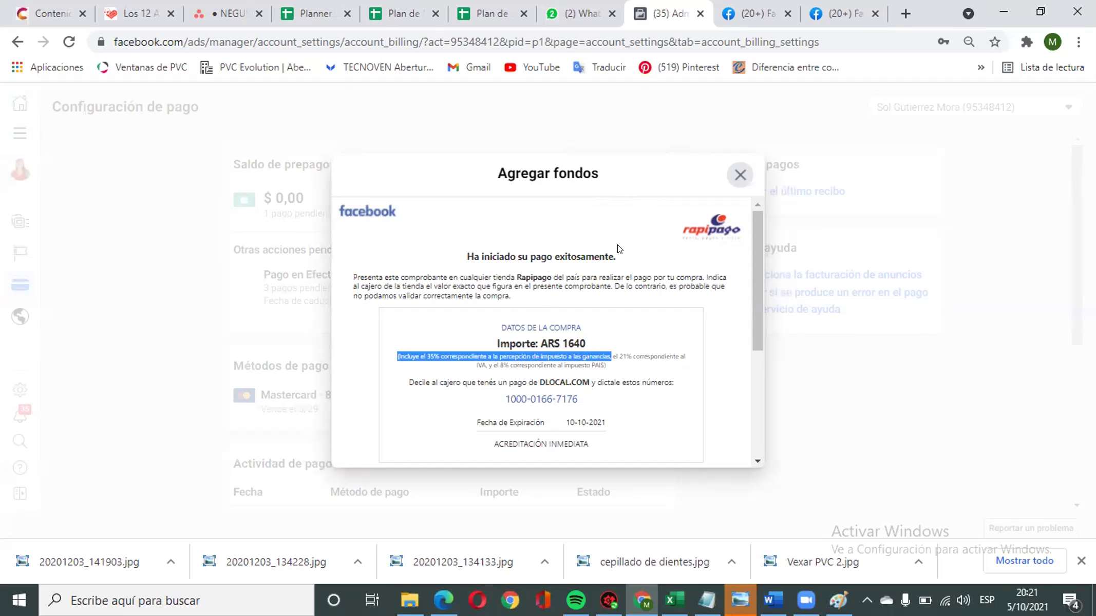
scroll(579, 240, down, 4)
scroll(522, 281, up, 2)
scroll(523, 281, up, 3)
drag(466, 339, 617, 342)
drag(485, 311, 601, 366)
click(451, 317)
click(478, 328)
scroll(639, 345, down, 4)
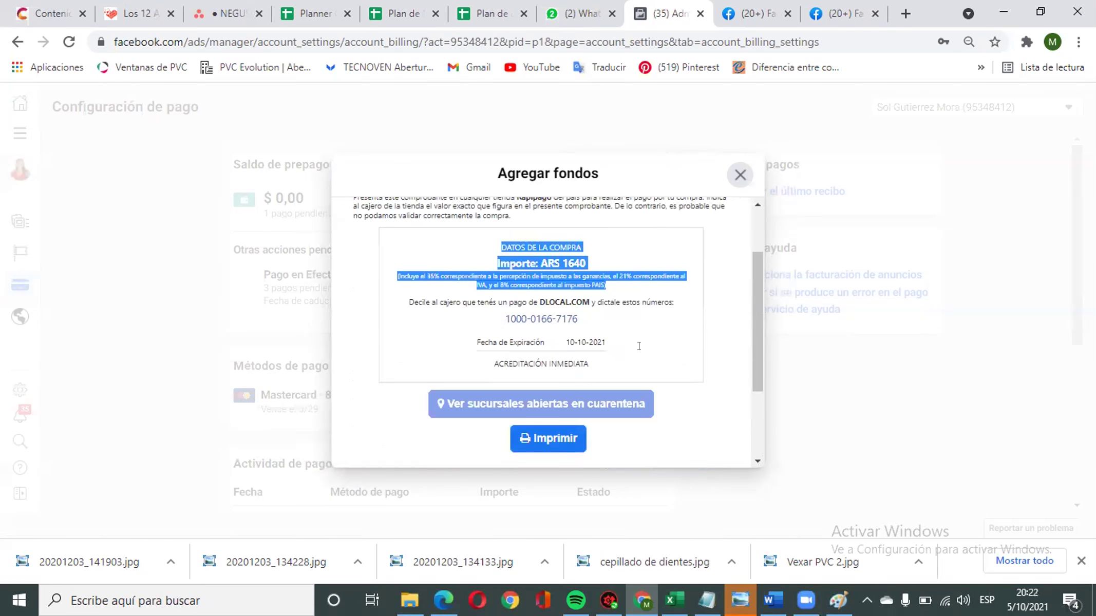
scroll(493, 318, up, 4)
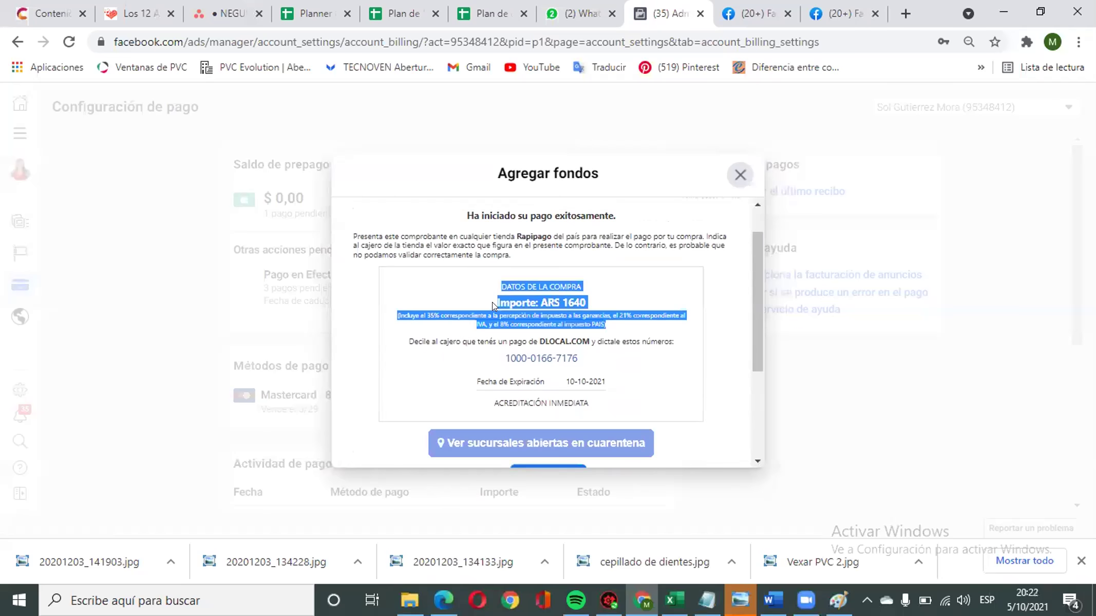
click(586, 303)
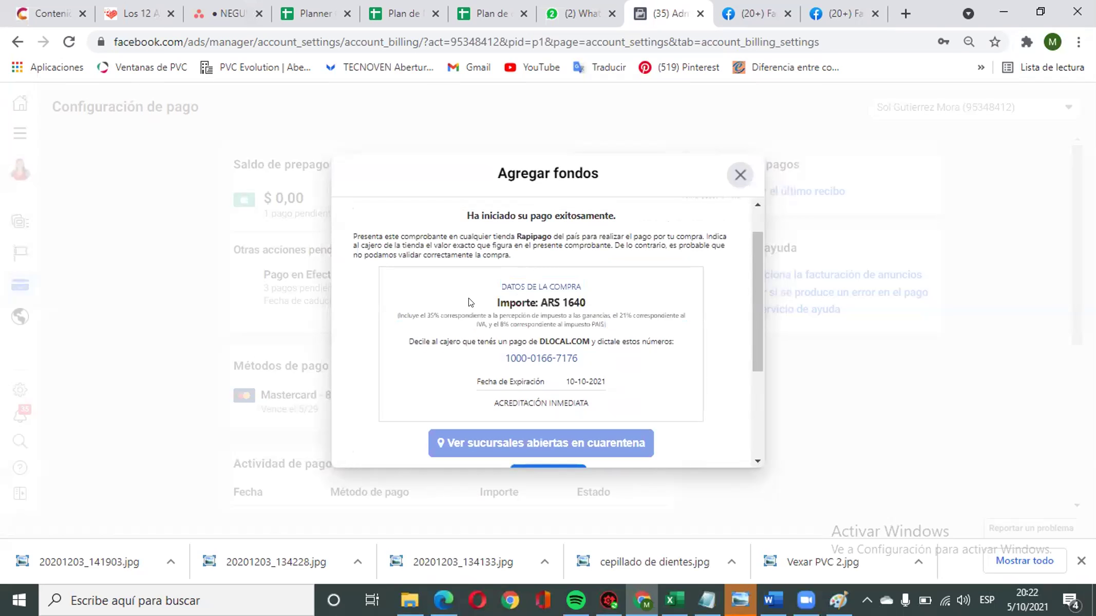
drag(472, 304, 608, 325)
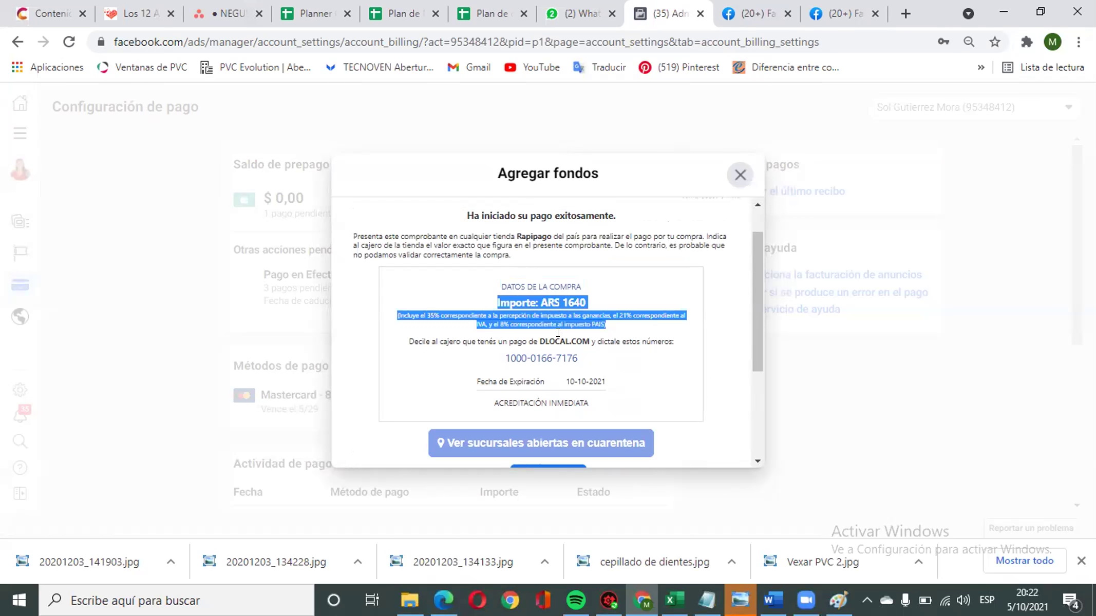
click(491, 305)
drag(490, 305, 574, 333)
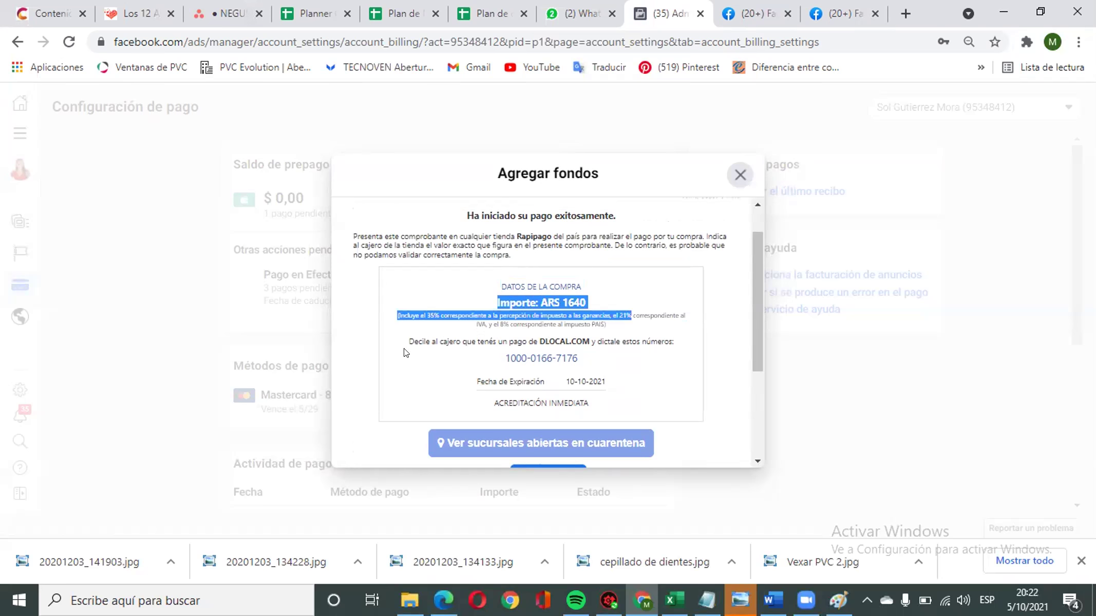
drag(400, 343, 637, 358)
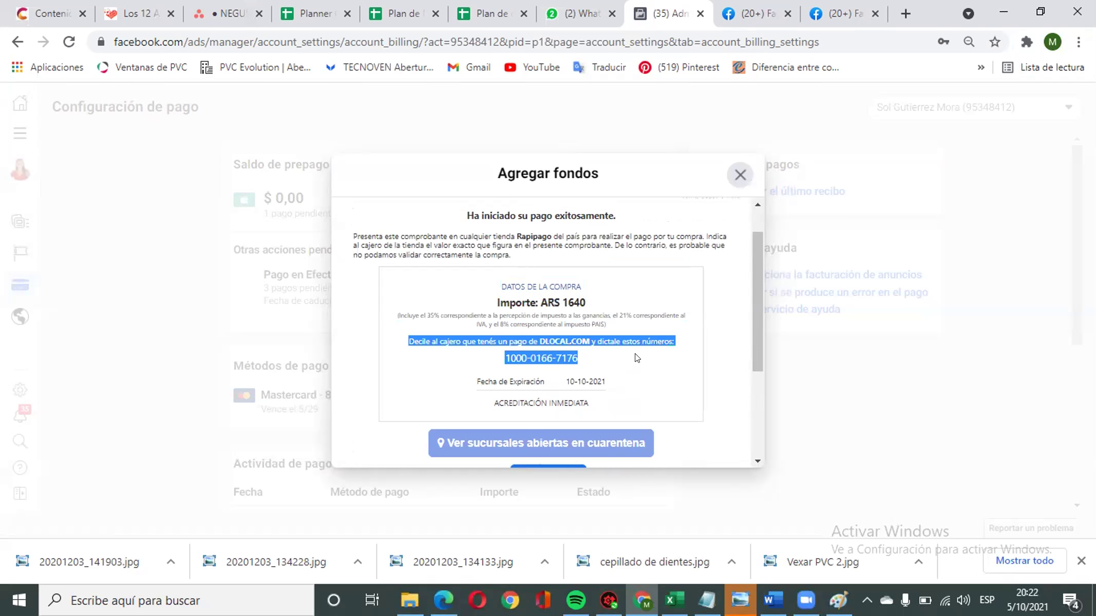
click(590, 355)
drag(590, 354, 462, 354)
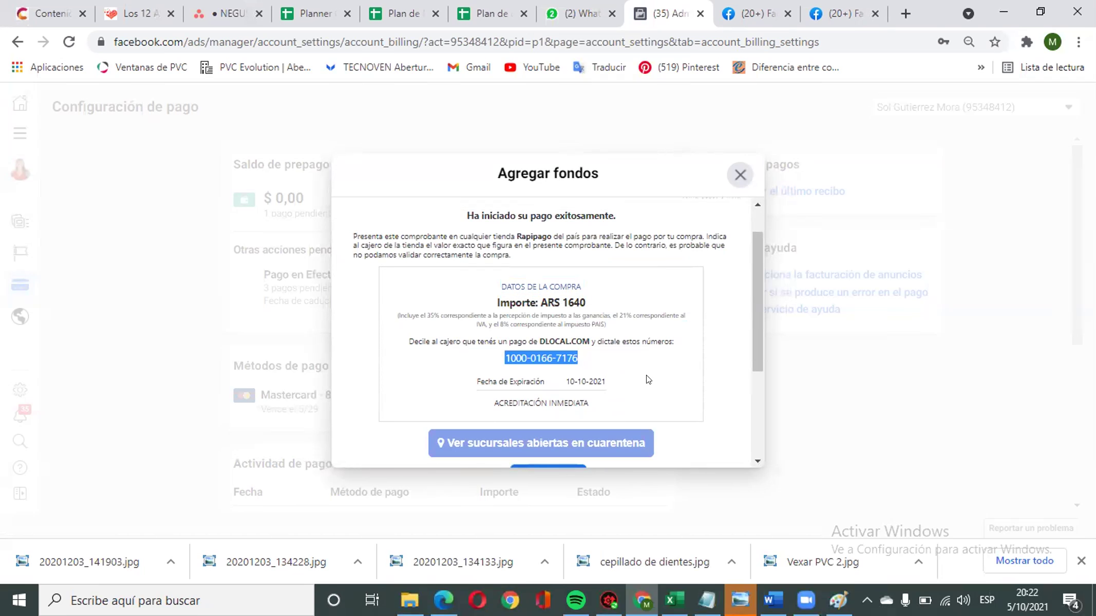
drag(465, 354, 590, 363)
click(453, 381)
scroll(454, 359, down, 1)
drag(455, 303, 570, 314)
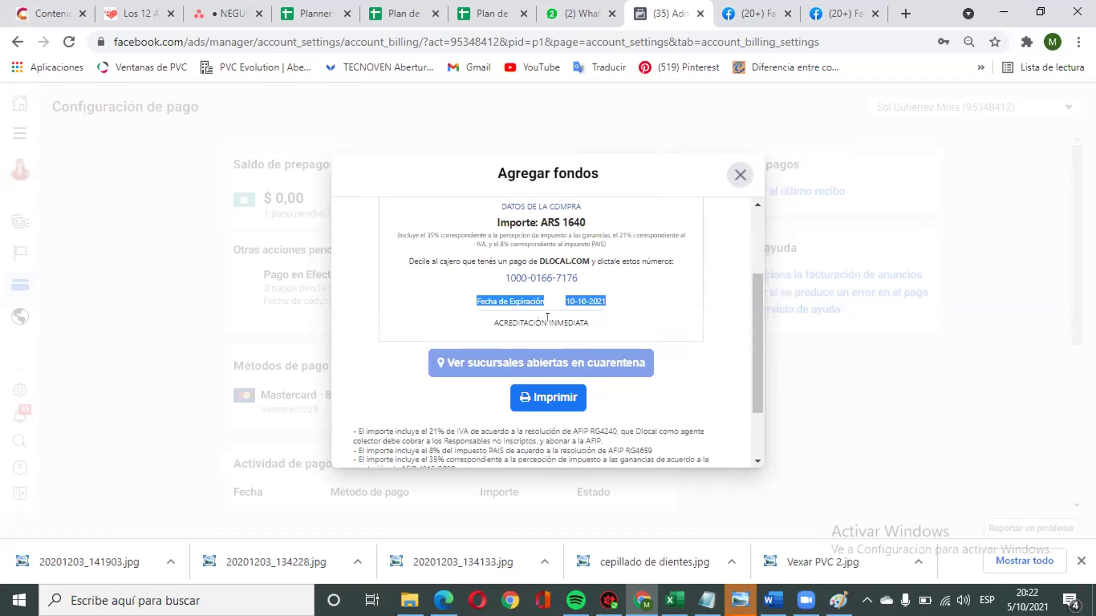
drag(499, 269, 645, 314)
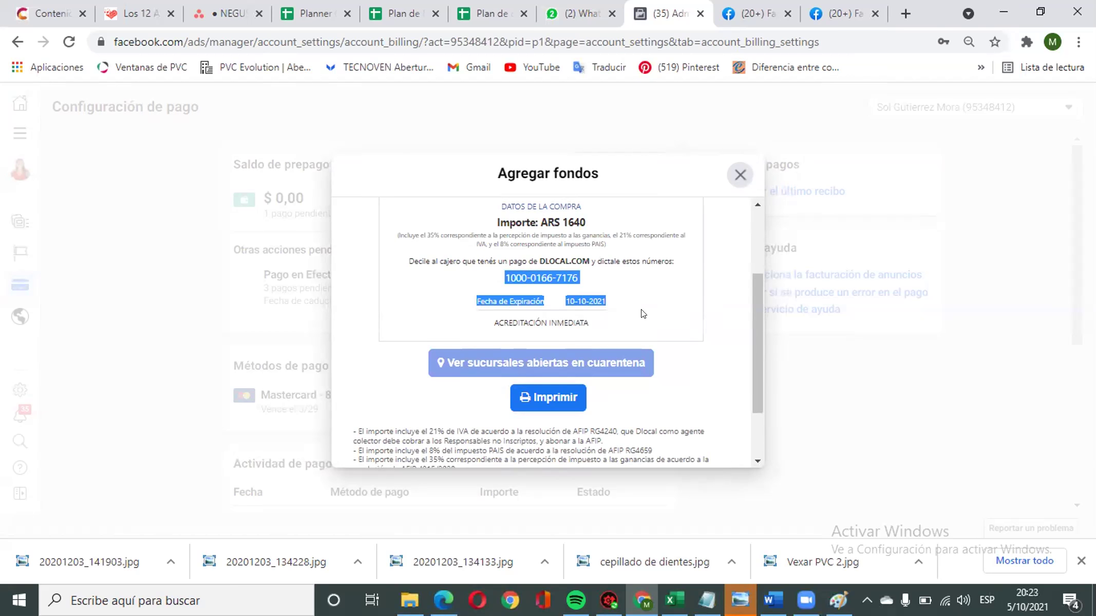
click(574, 291)
drag(506, 294, 606, 303)
click(468, 291)
drag(469, 290, 609, 303)
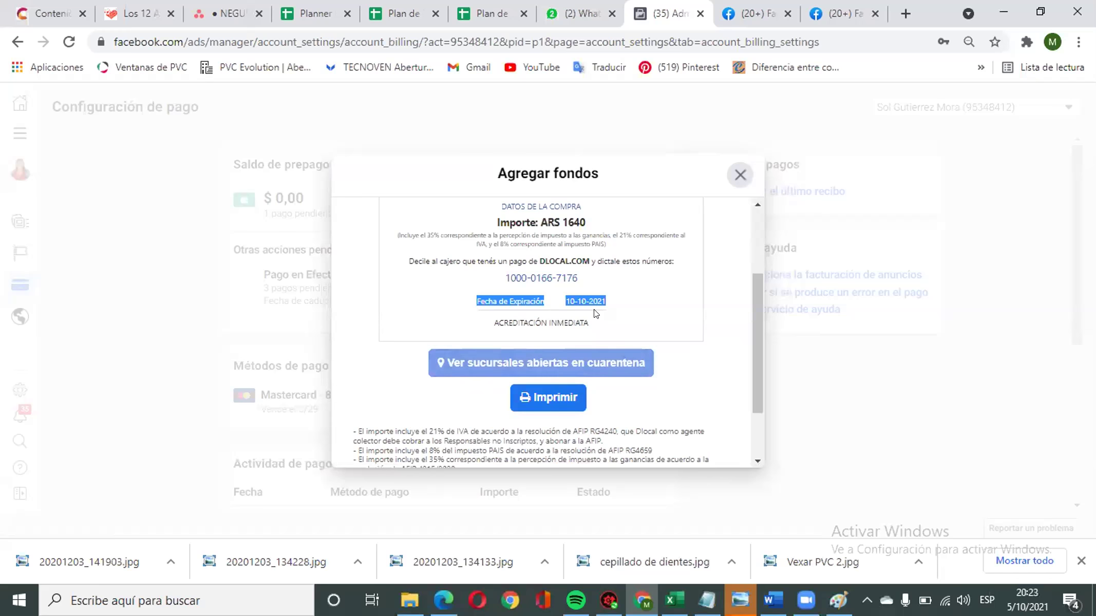
scroll(594, 313, up, 3)
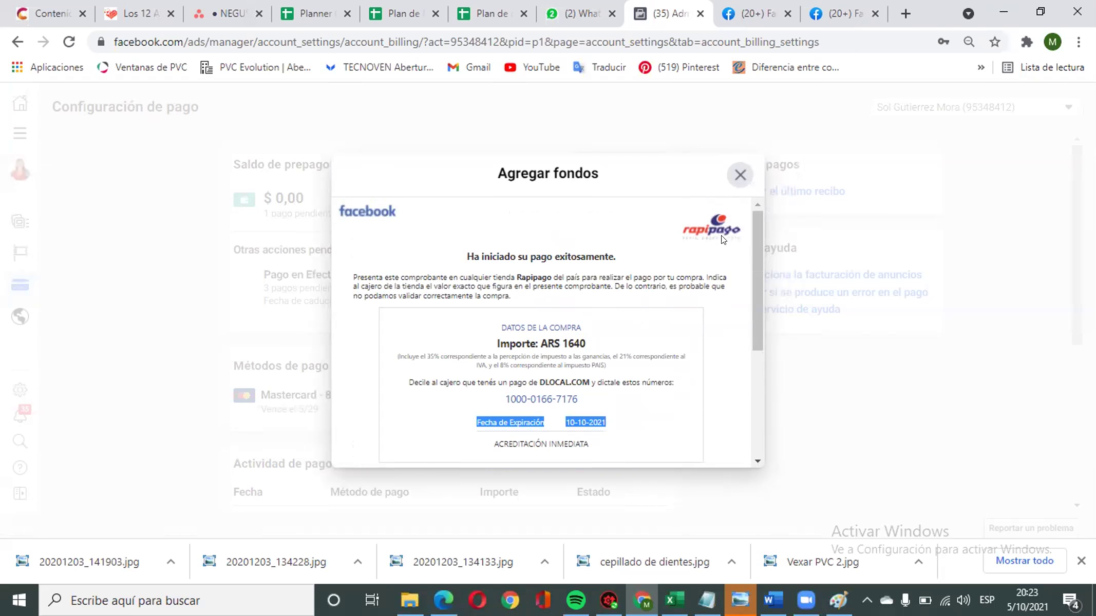
- Close the add-funds voucher and start adding a new debit or credit card
click(739, 173)
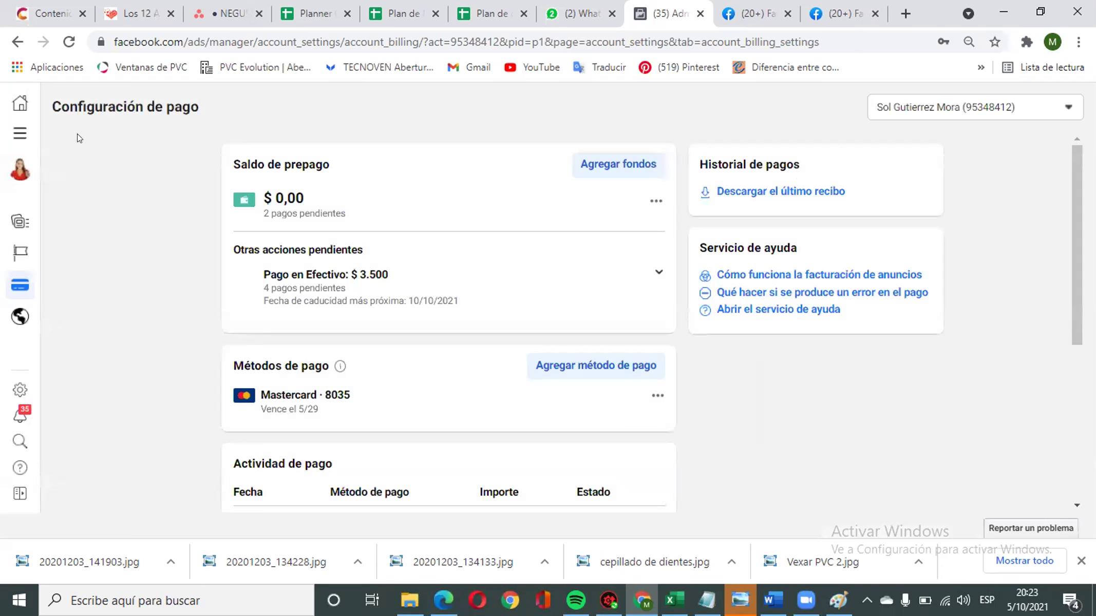
click(614, 369)
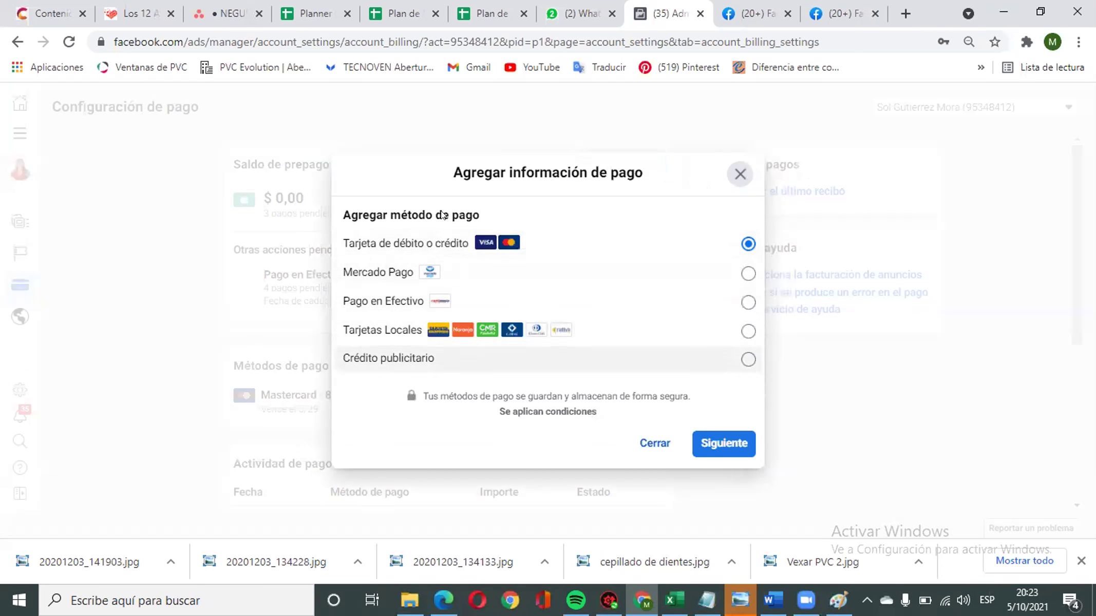
click(719, 443)
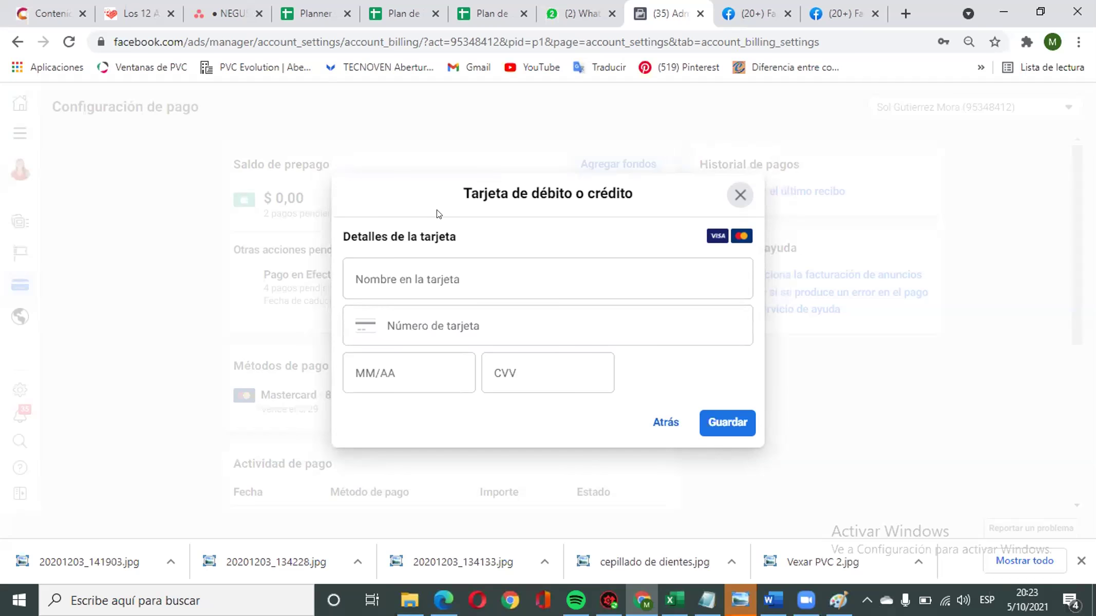
drag(463, 193, 530, 404)
- Fill in the cardholder name, card number and expiry date on the card form
click(457, 265)
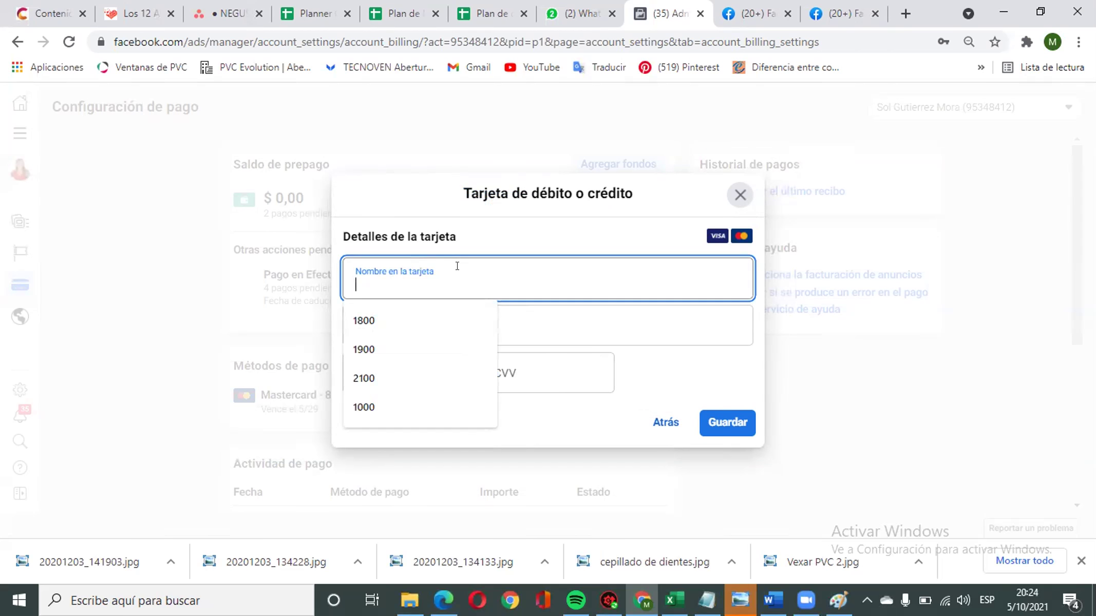
text(KFGDKFJJGJGJDLDJF)
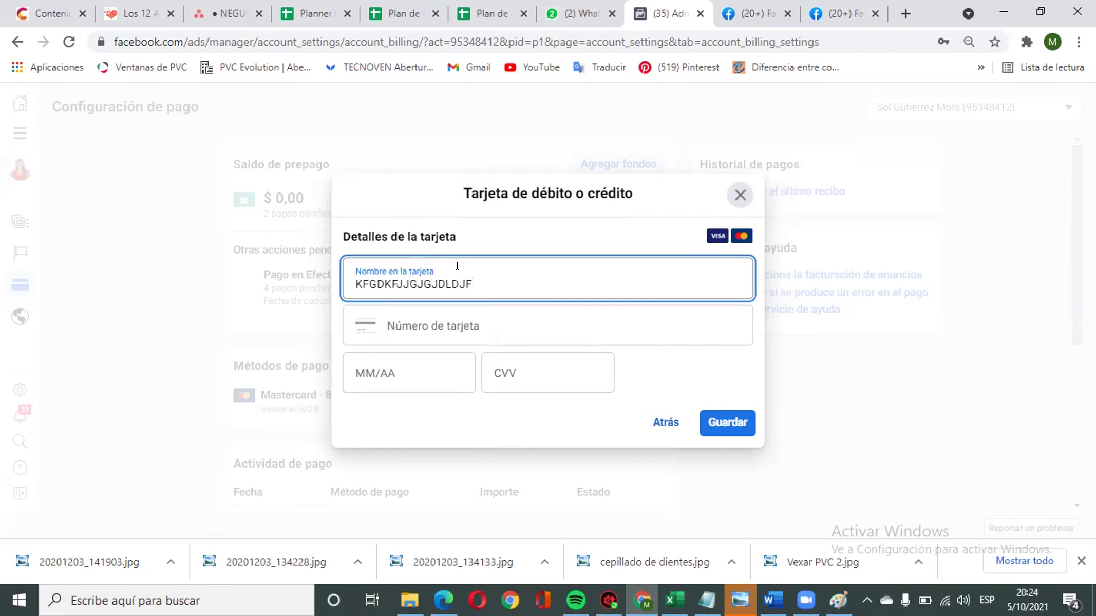
click(434, 315)
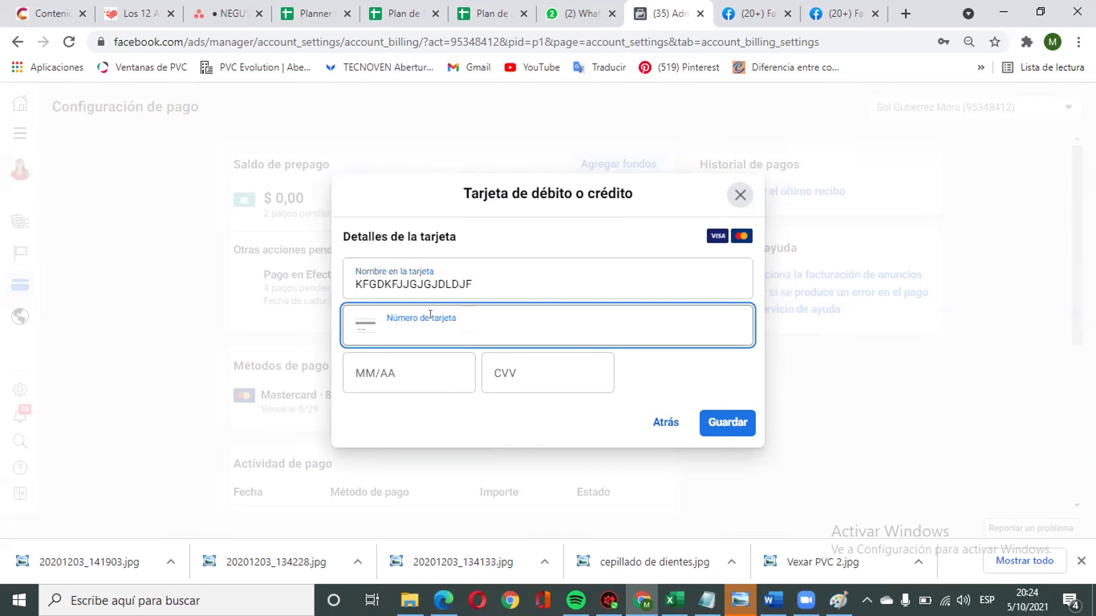
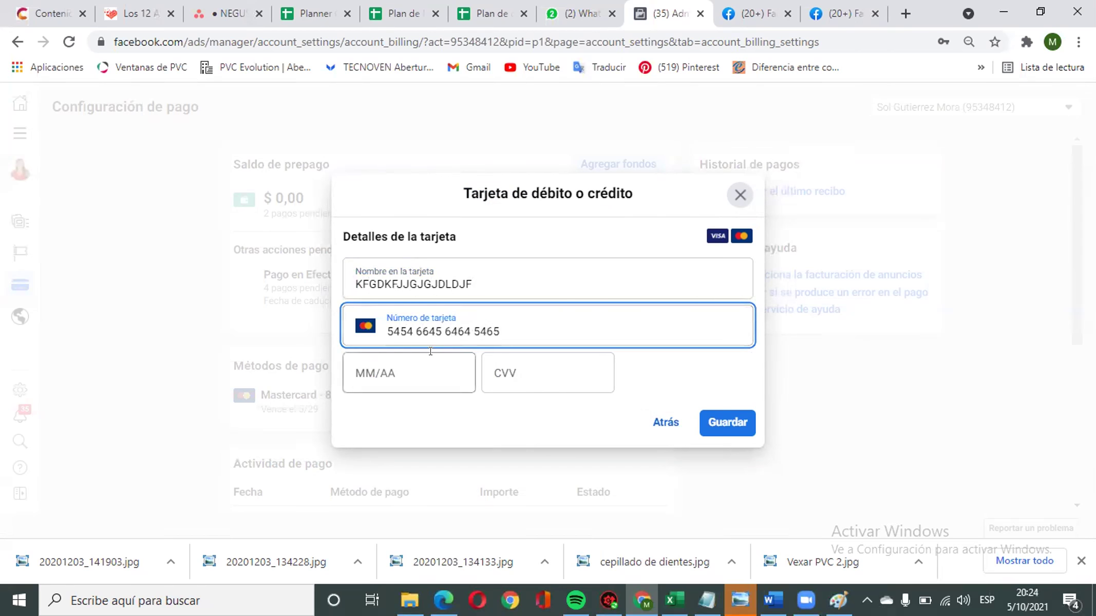
click(407, 365)
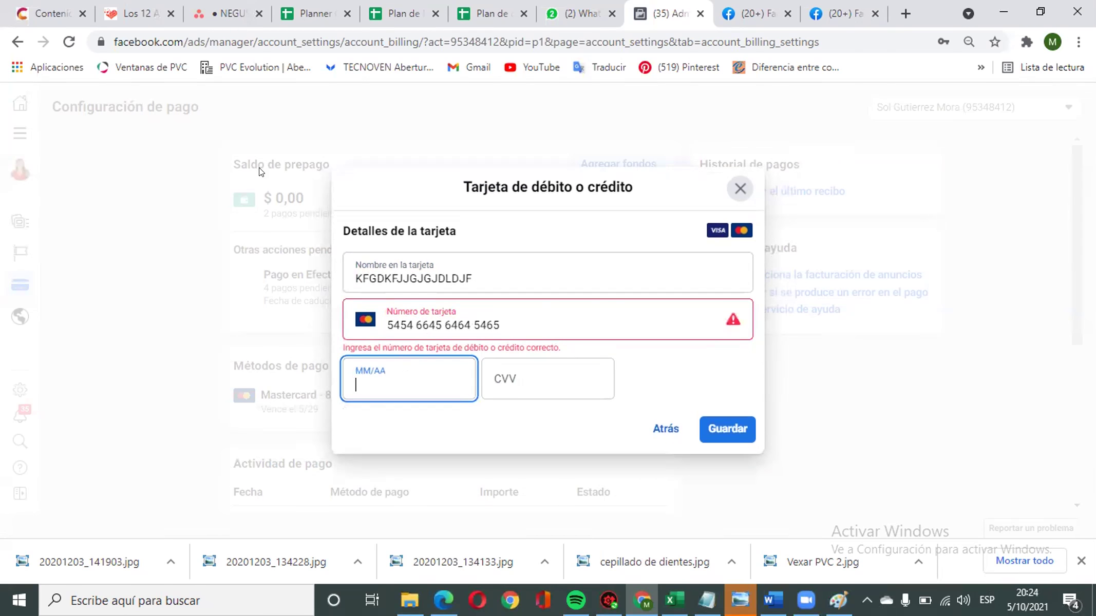
text(55/24)
key(BackSpace)
key(BackSpace)
key(BackSpace)
key(BackSpace)
key(BackSpace)
text(10/12)
- Enter the card's security code, then close the card form without saving
click(506, 368)
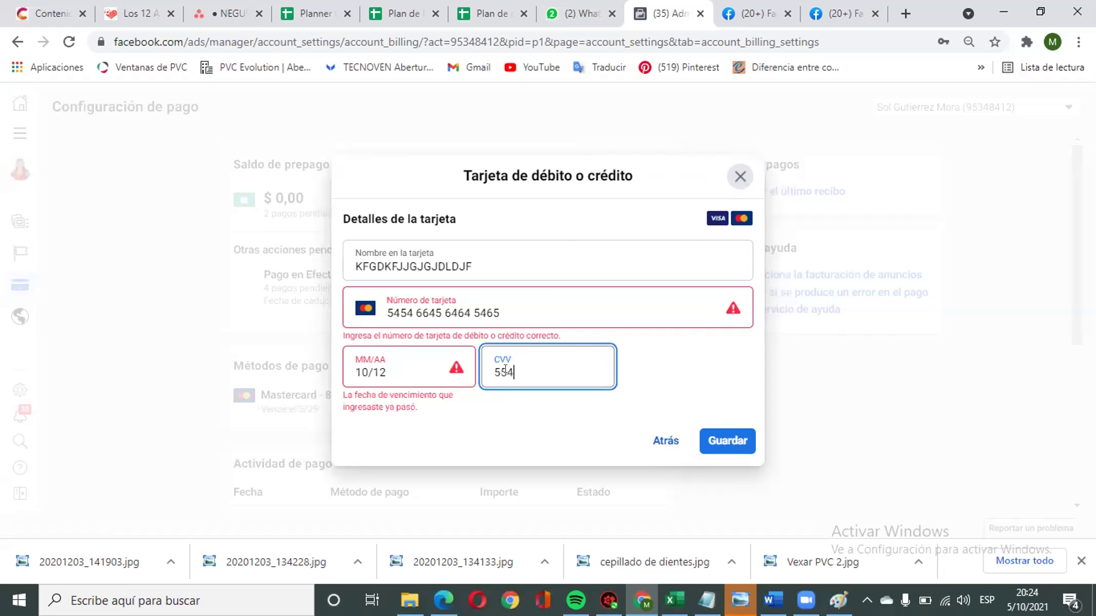
double_click(513, 374)
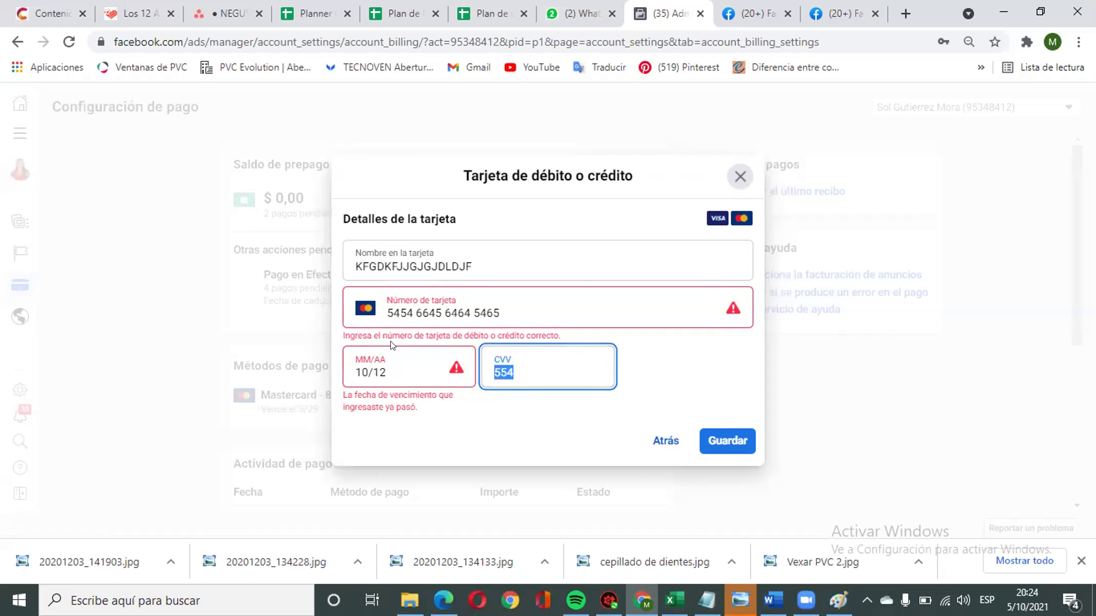
click(587, 376)
double_click(506, 372)
click(402, 264)
double_click(402, 264)
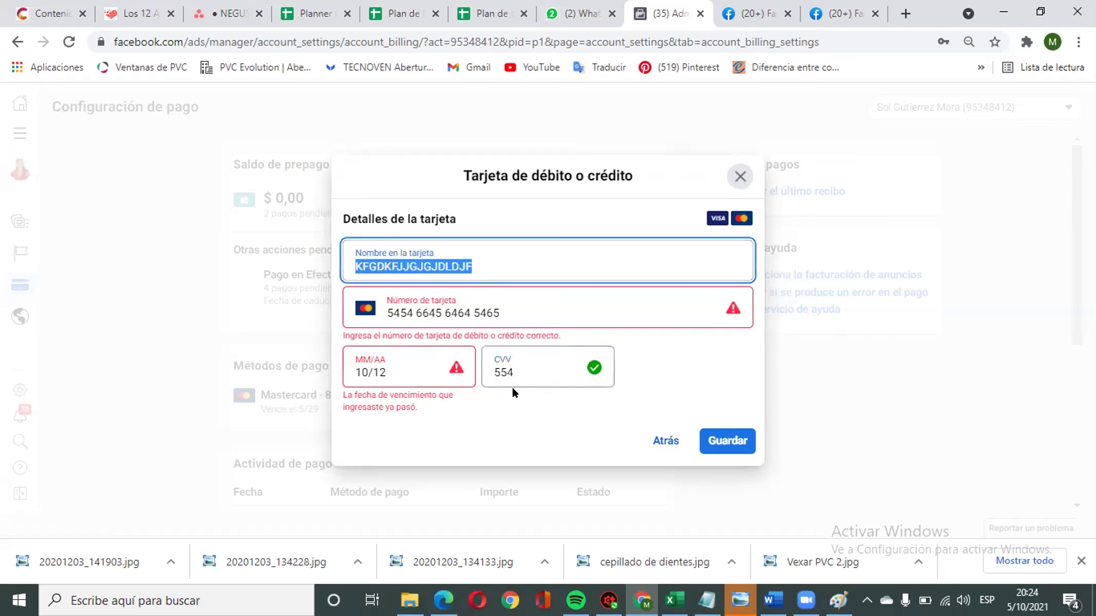
click(510, 370)
double_click(511, 371)
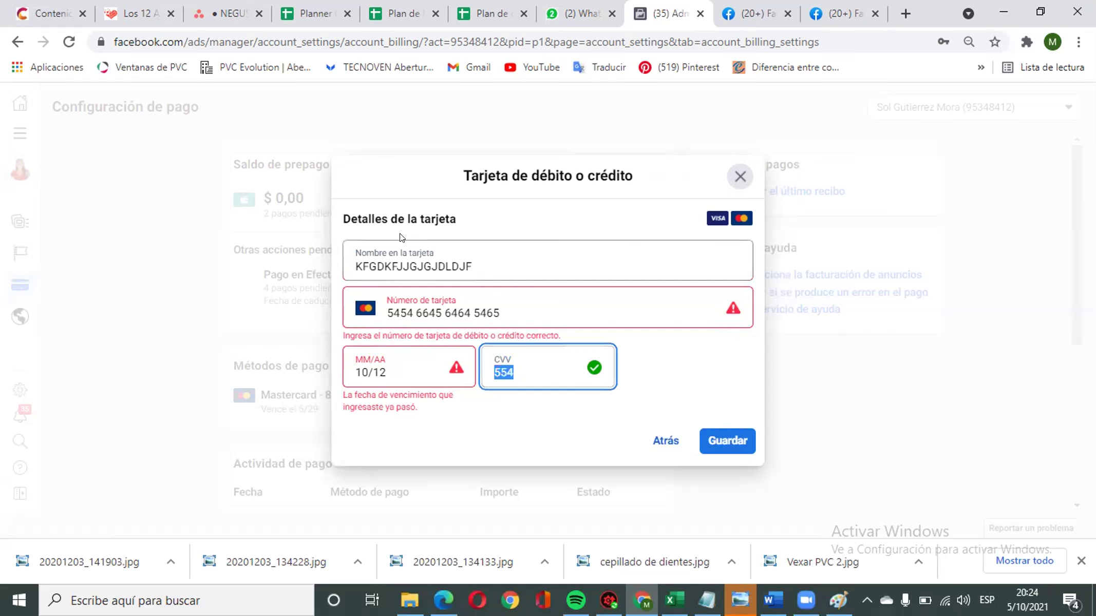
click(470, 313)
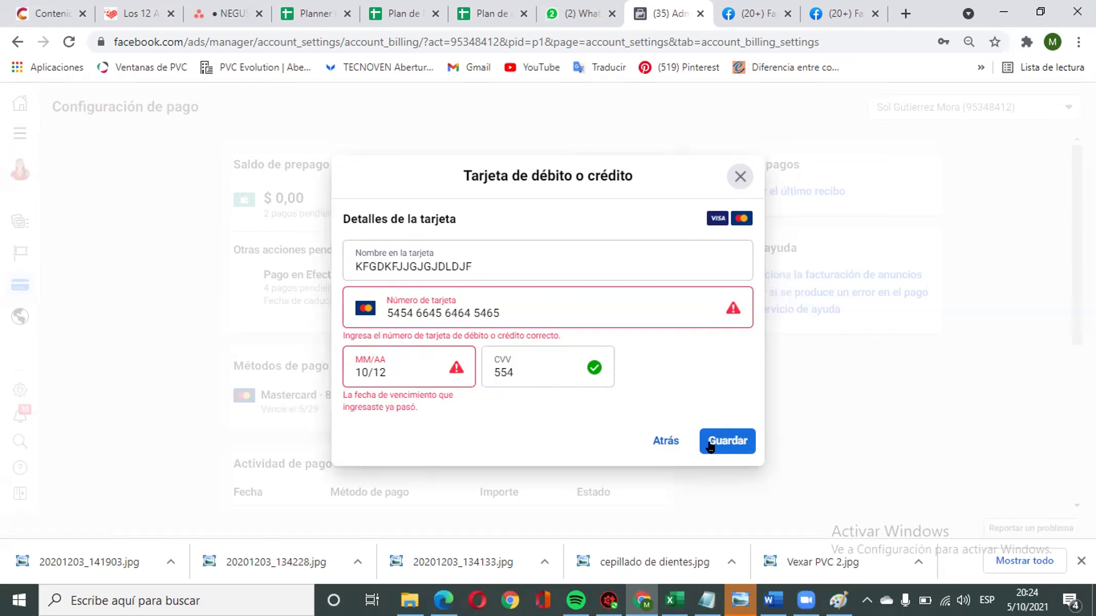
click(739, 176)
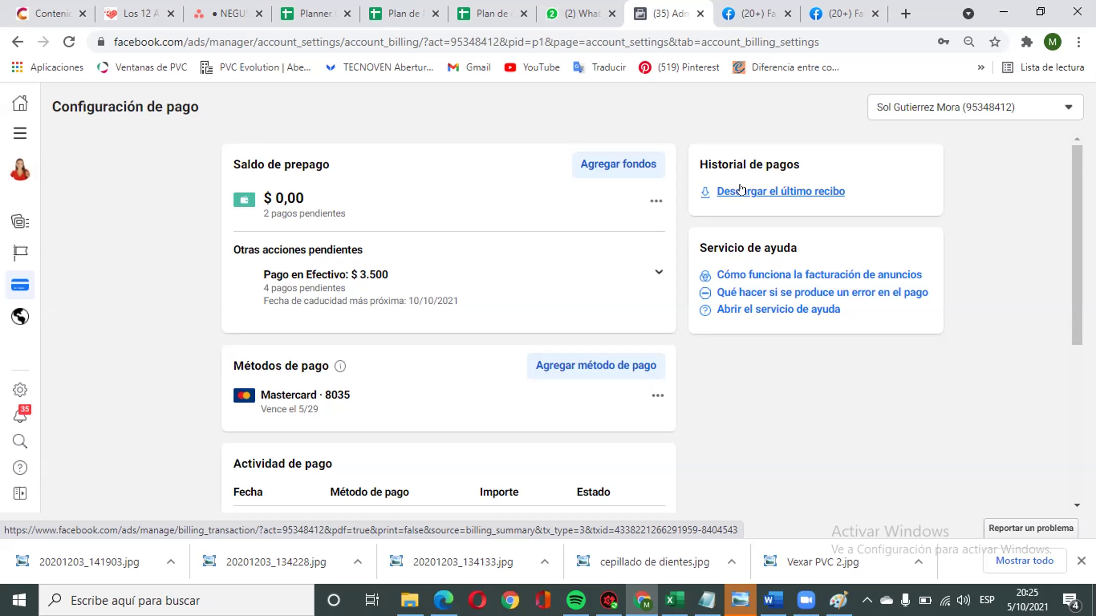
scroll(428, 212, down, 5)
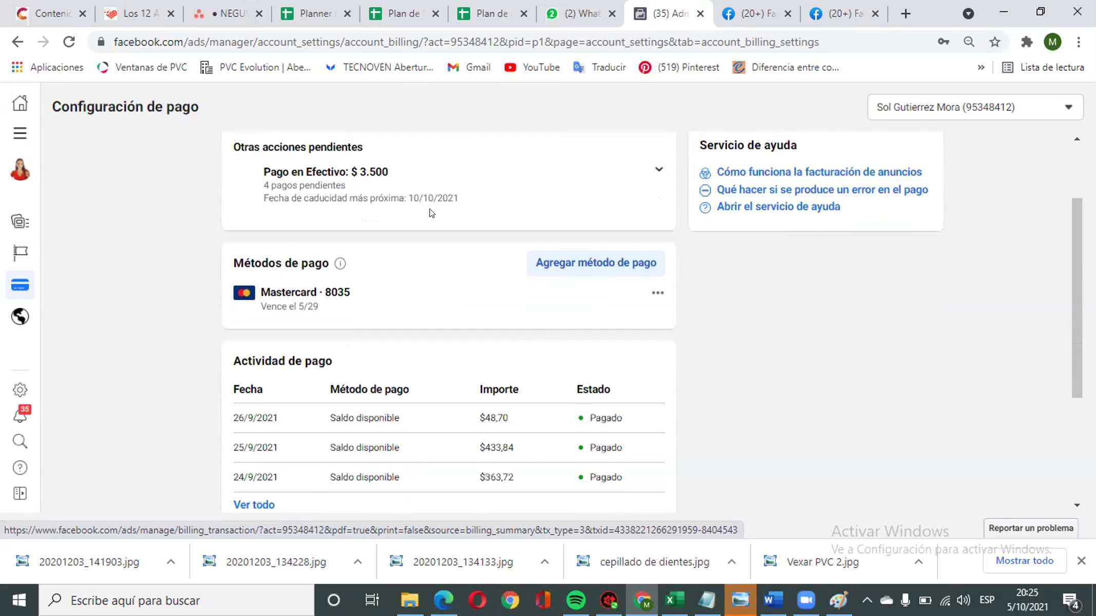
scroll(371, 255, up, 5)
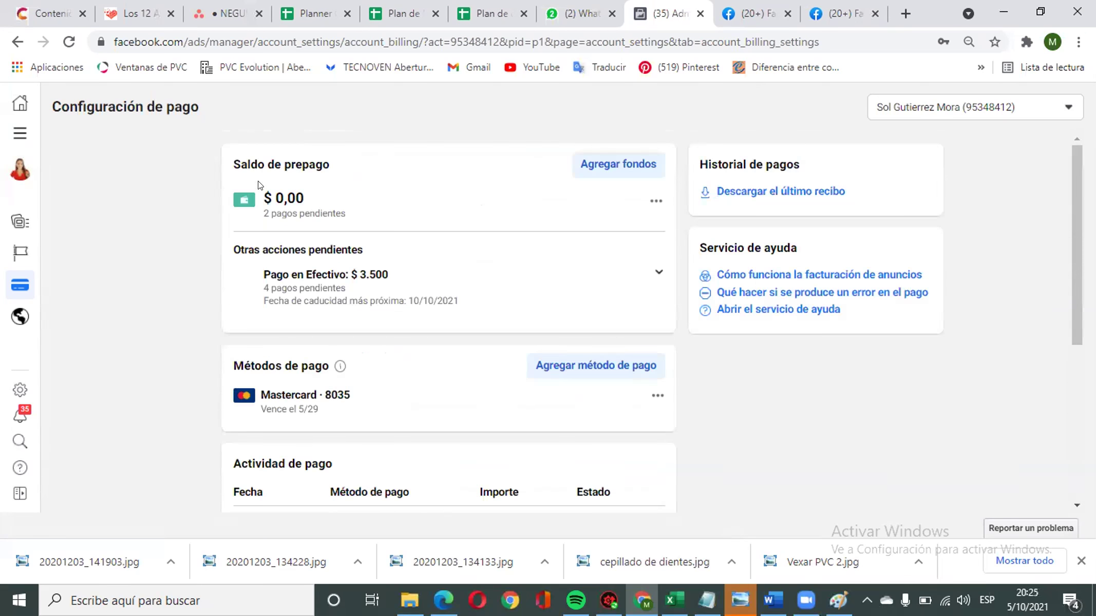
click(17, 42)
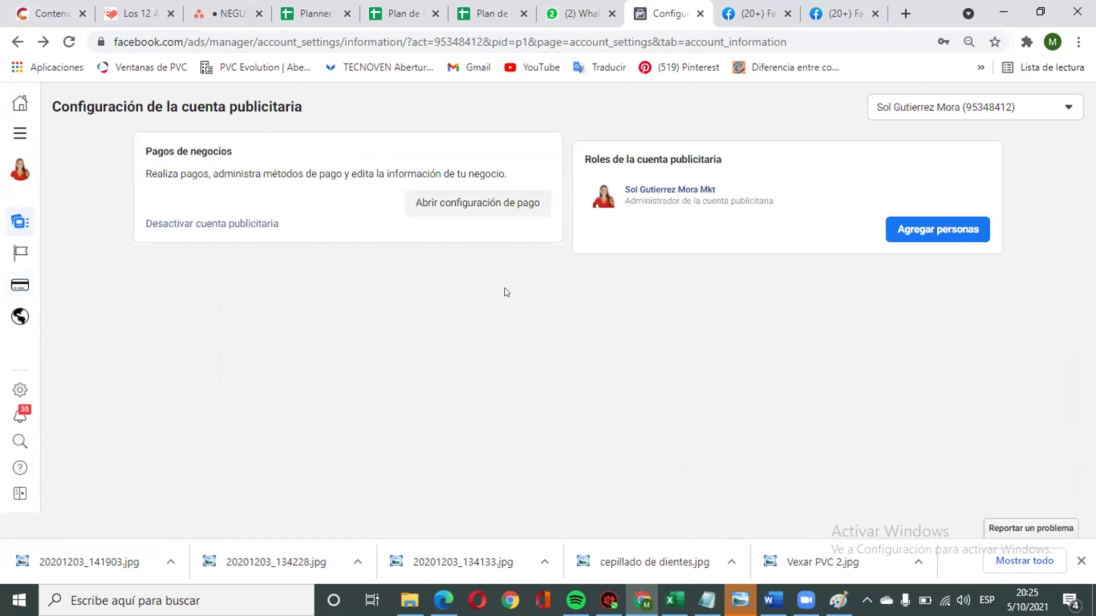
click(509, 203)
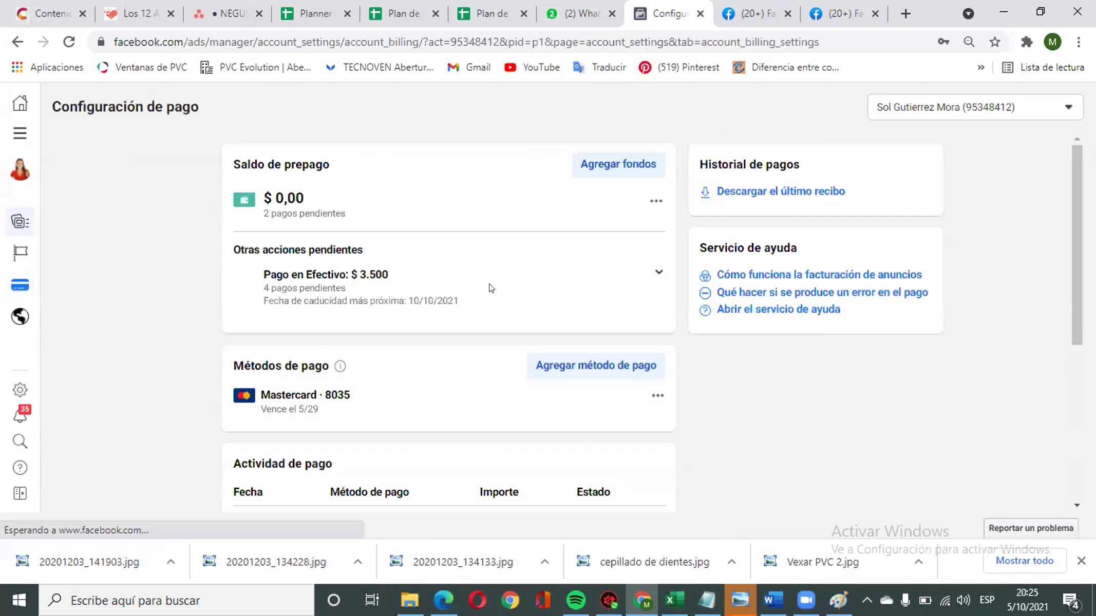
scroll(450, 362, down, 4)
scroll(567, 322, up, 3)
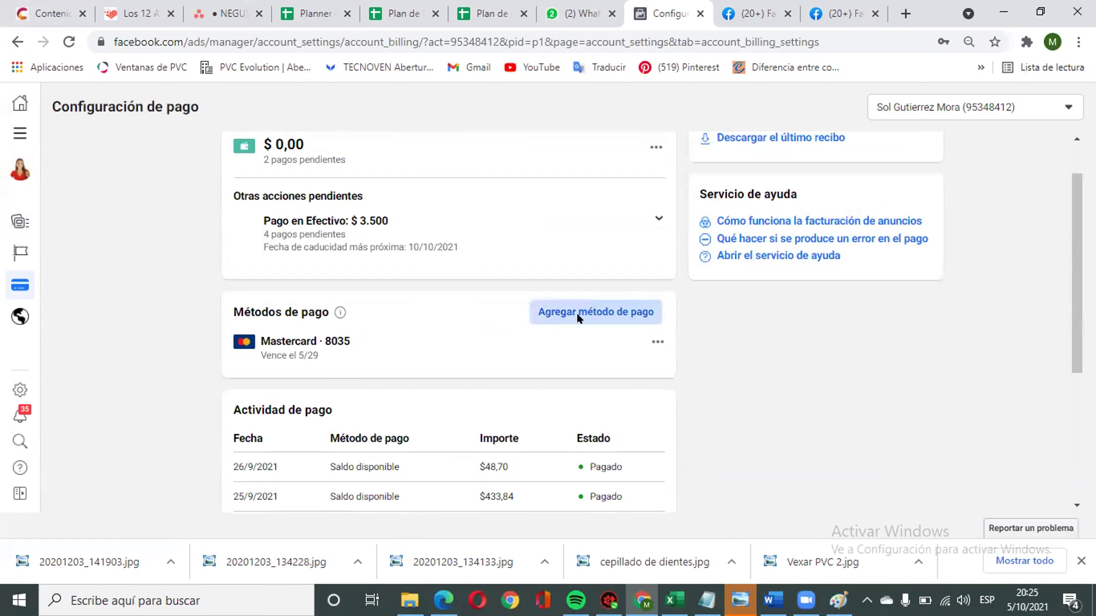
- Pay with Mercado Pago: confirm the amount, pass the e-mail and CUIT step, and proceed to payment
click(576, 312)
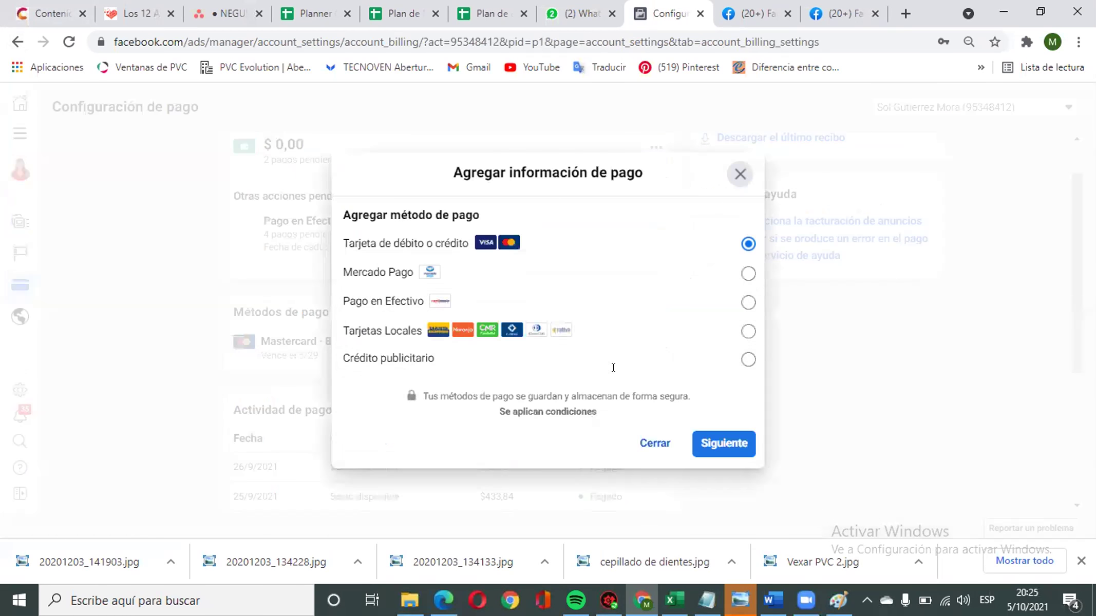
click(499, 275)
click(697, 446)
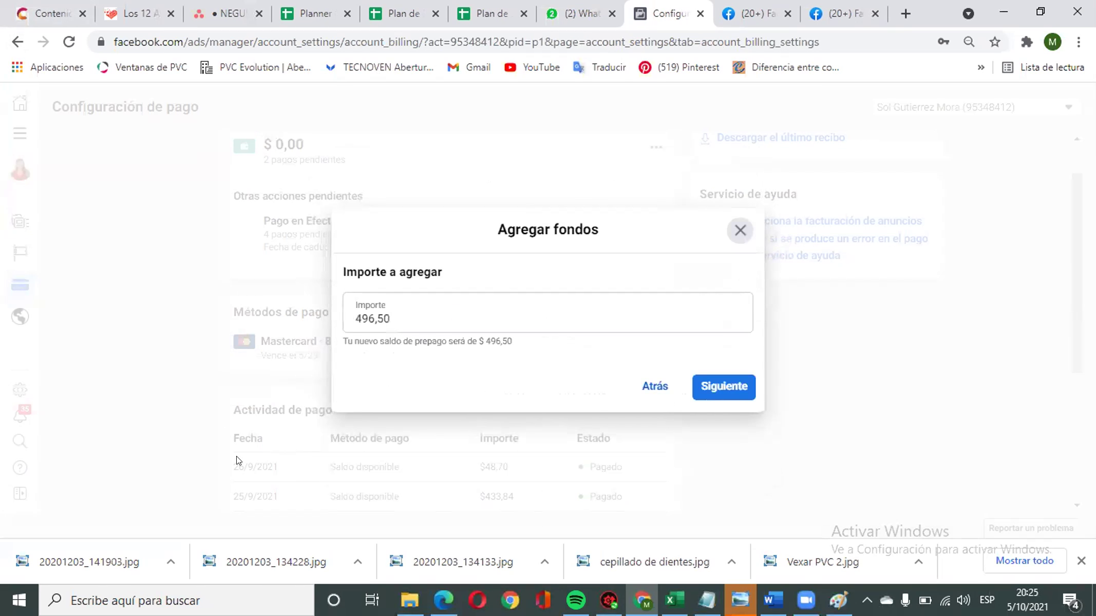
click(741, 390)
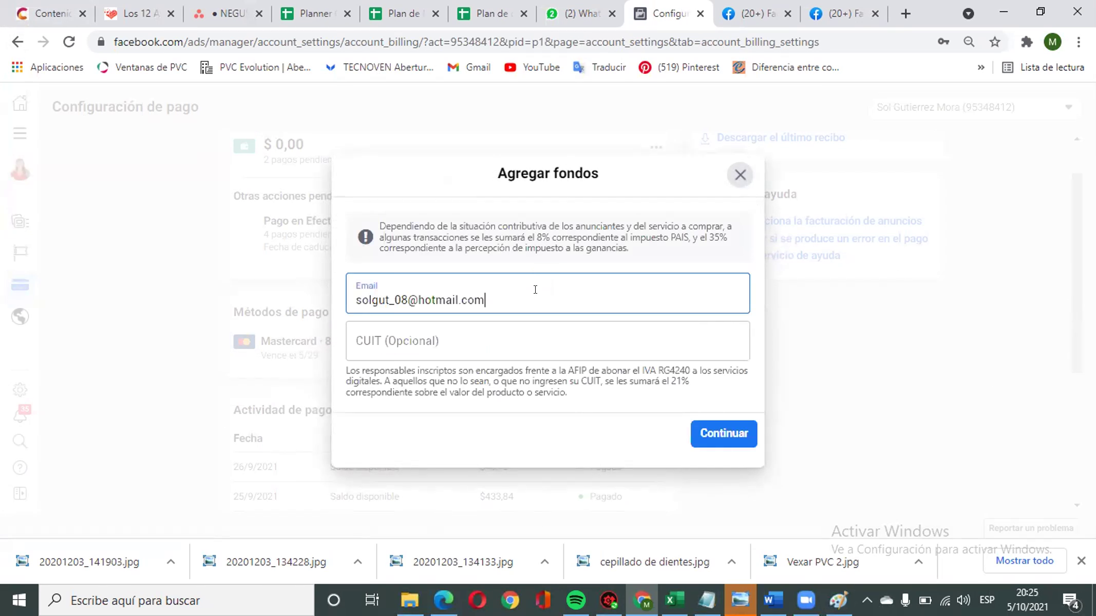
click(492, 343)
click(715, 441)
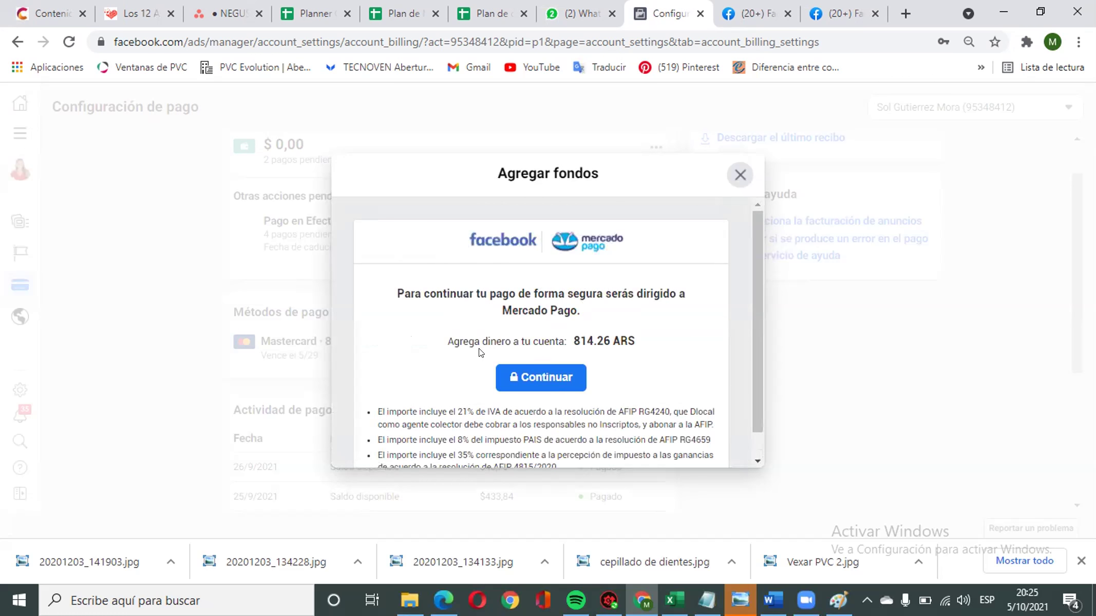
drag(502, 342, 569, 392)
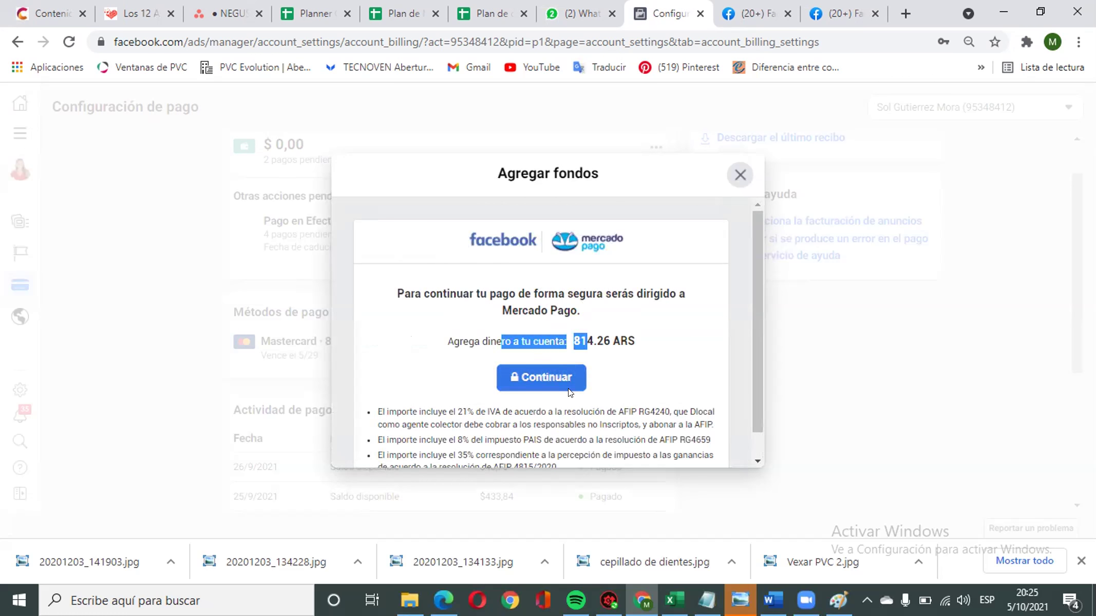
click(568, 387)
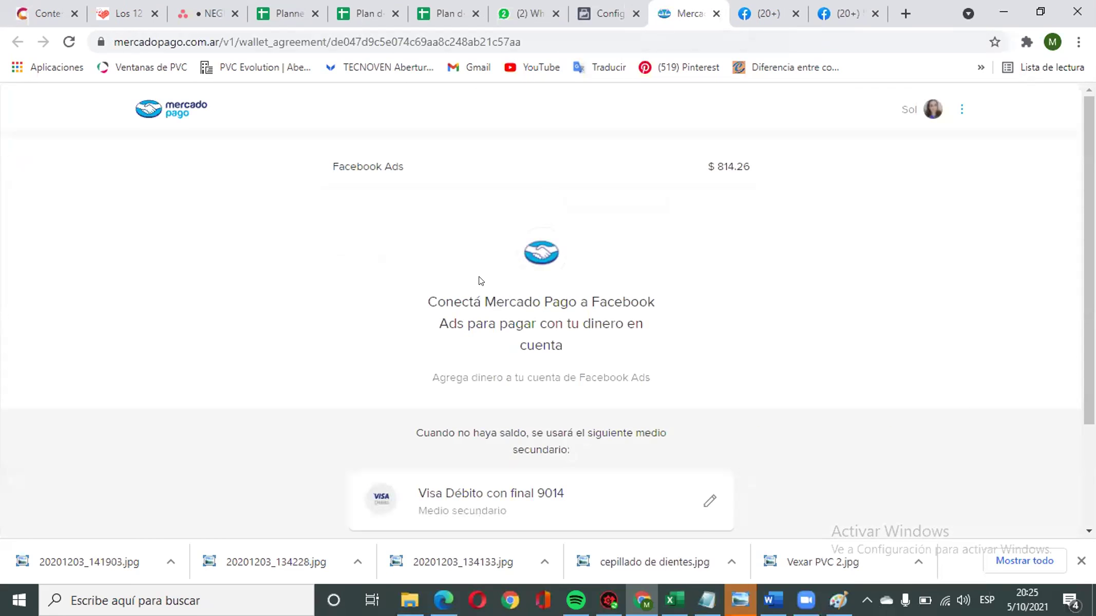
scroll(488, 247, down, 3)
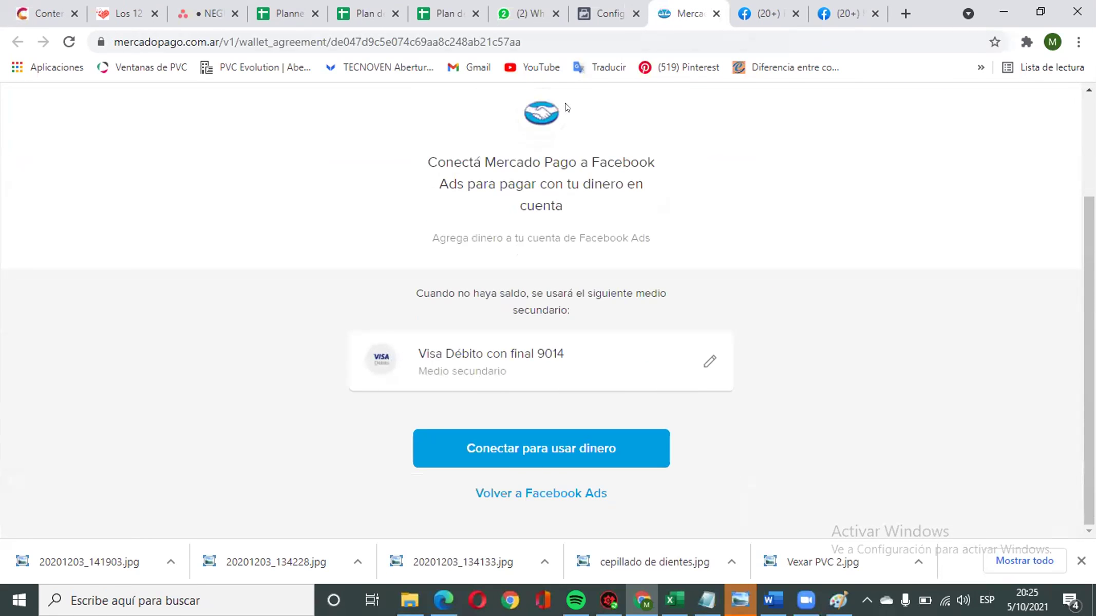
click(611, 20)
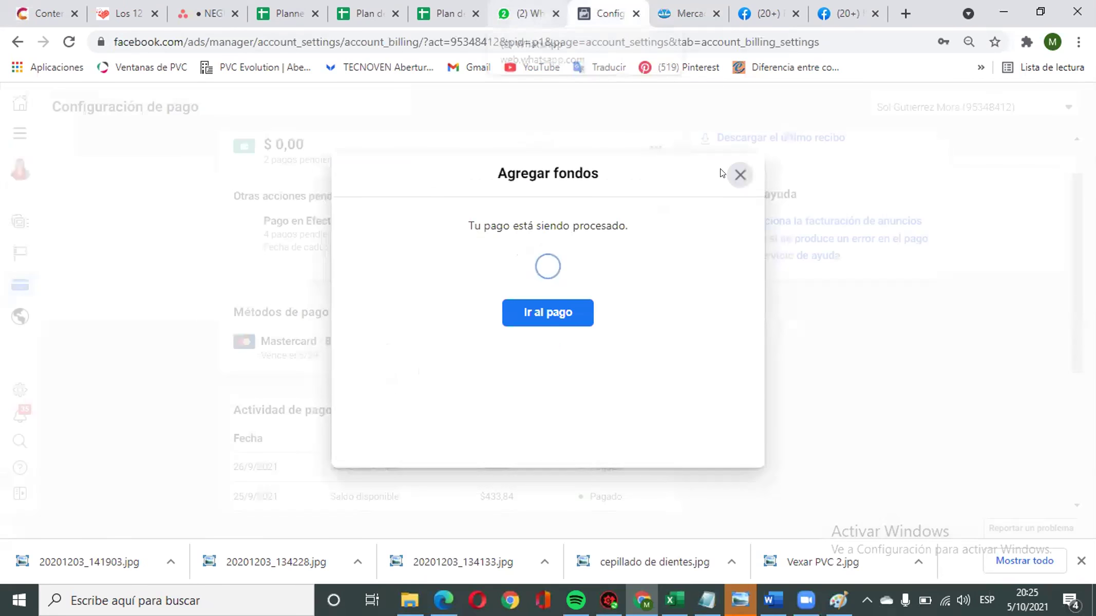
- Close the processing notice and review the $0,00 prepaid balance with two payments pending
click(739, 175)
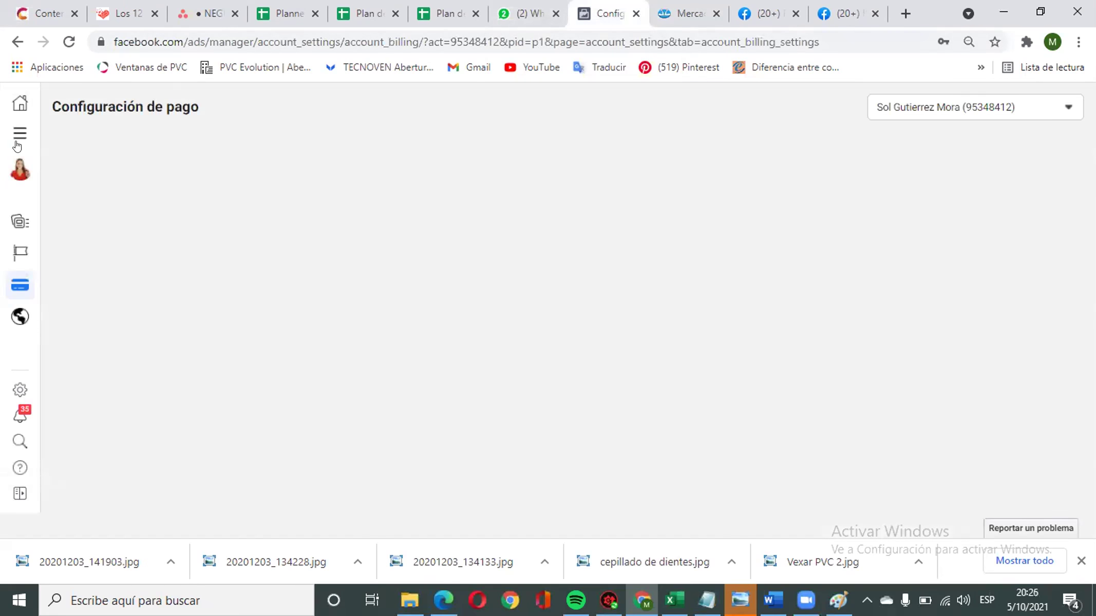
scroll(583, 326, down, 5)
scroll(657, 326, up, 8)
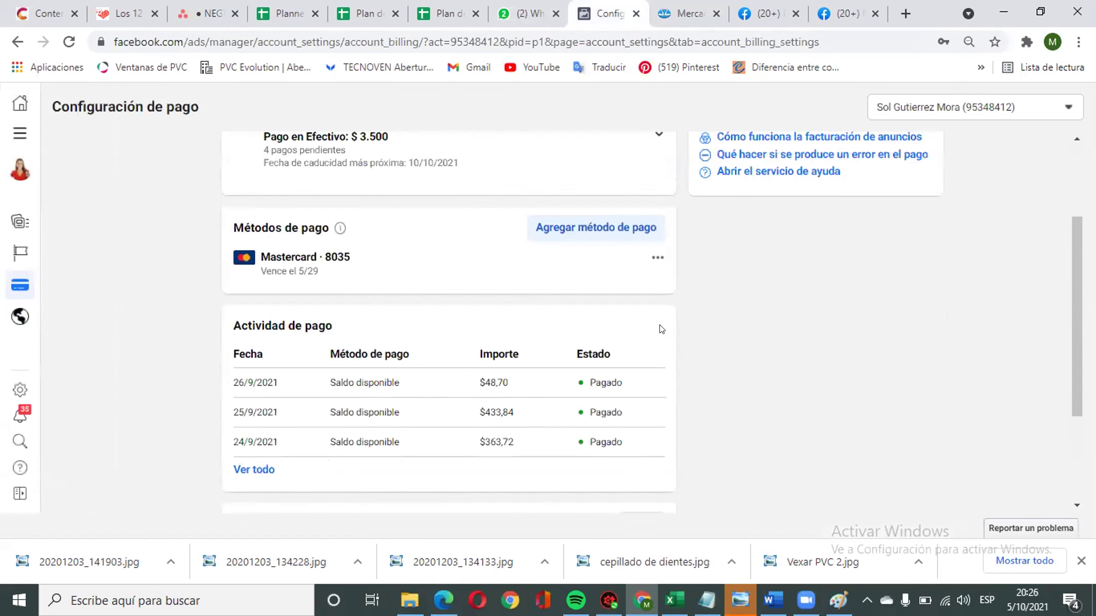
scroll(658, 327, down, 8)
scroll(661, 331, up, 3)
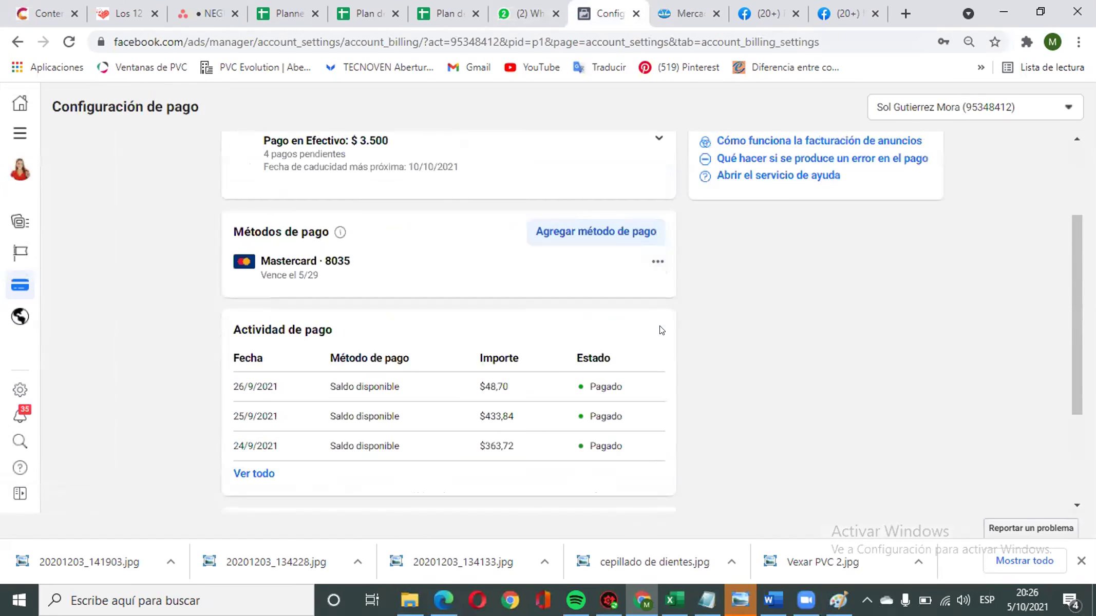
scroll(657, 325, down, 3)
scroll(775, 317, up, 2)
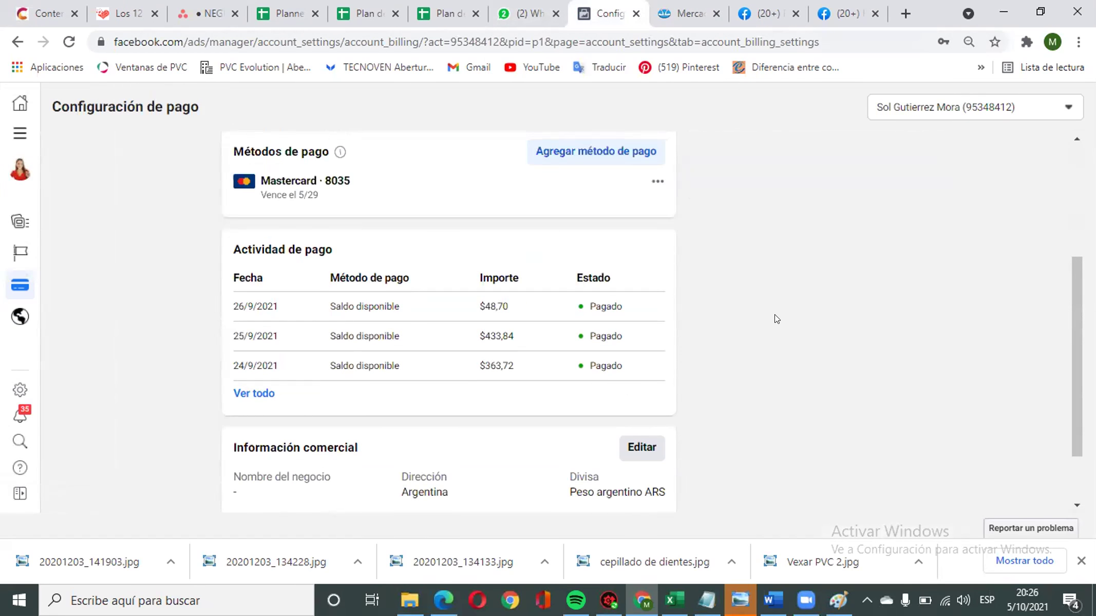
scroll(775, 314, up, 4)
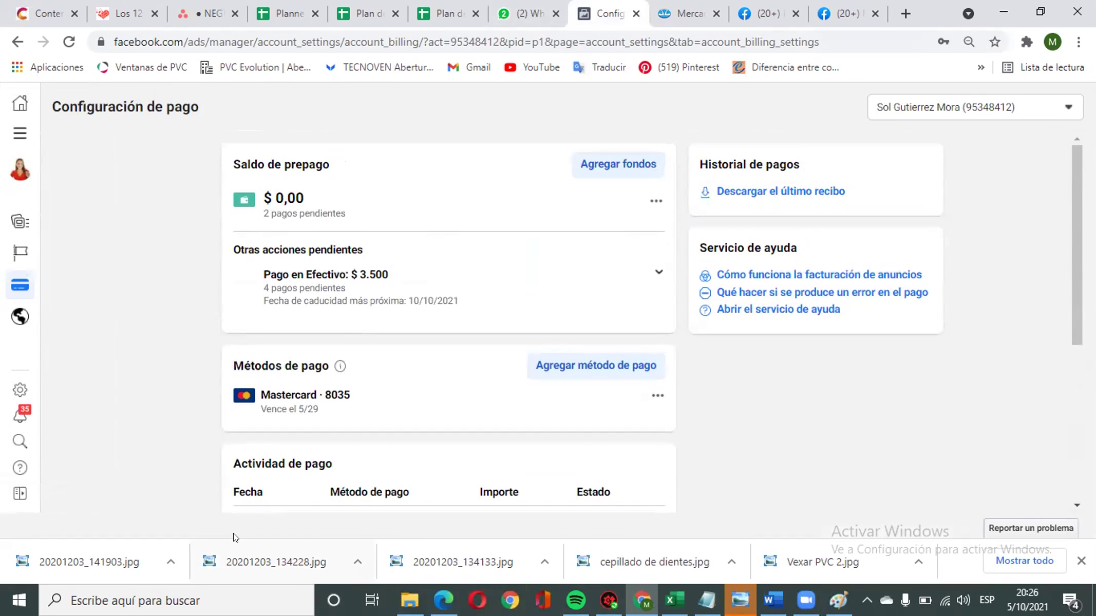
click(608, 172)
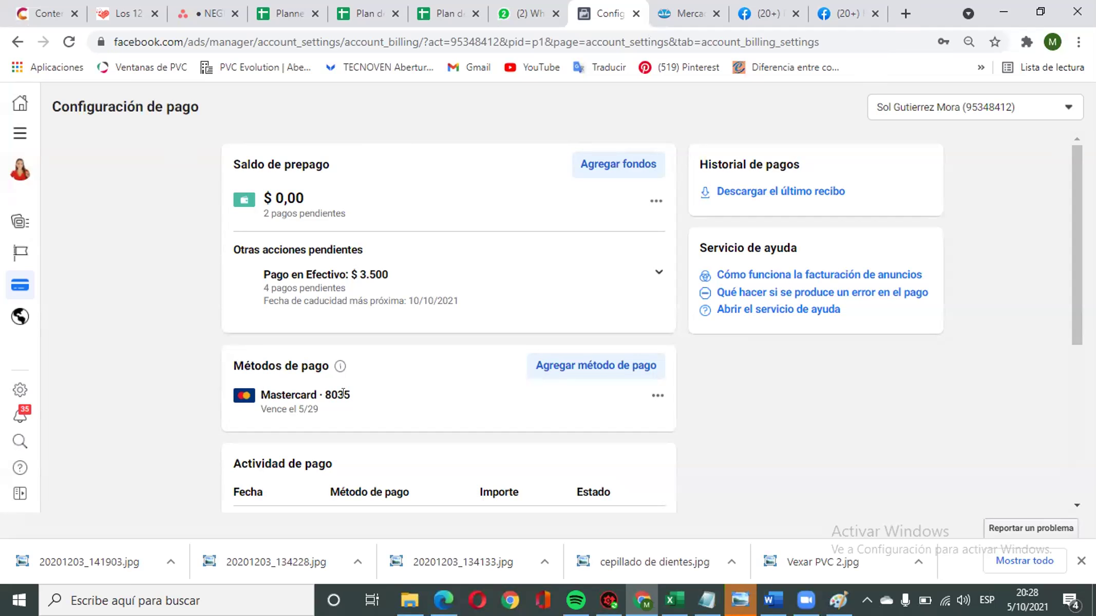
- Open Cuentas publicitarias to show the ad account's business payments and administrator role
mouse_move(31, 115)
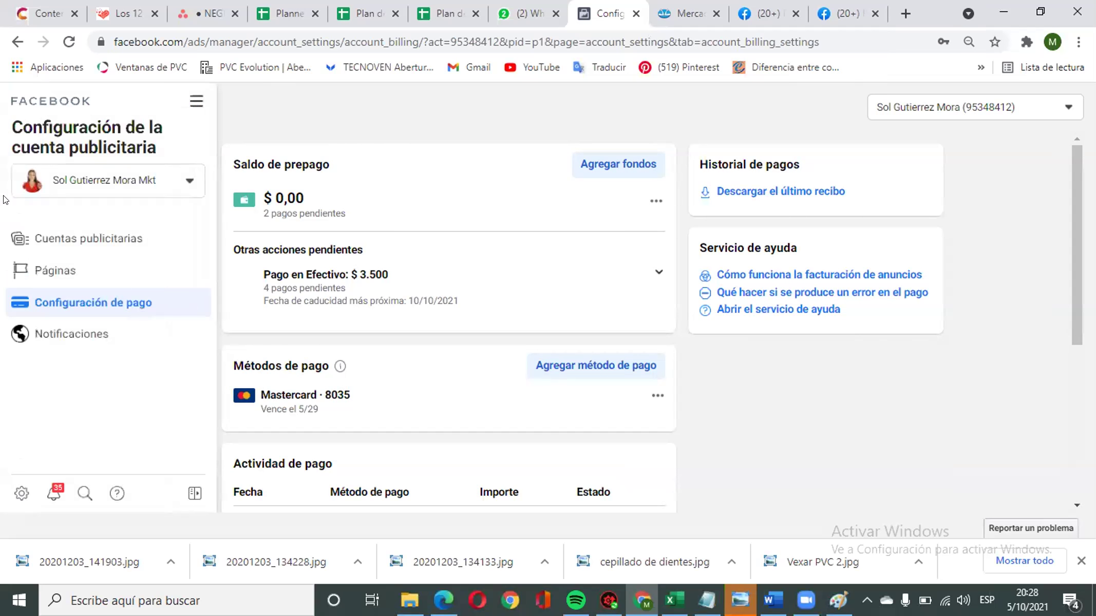
click(55, 238)
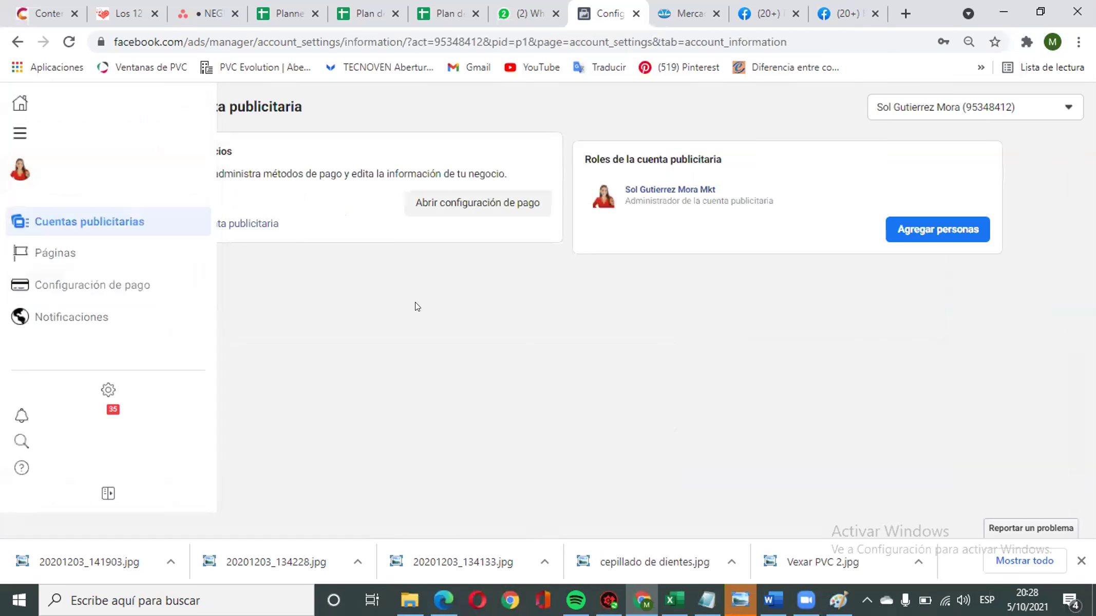
mouse_move(18, 222)
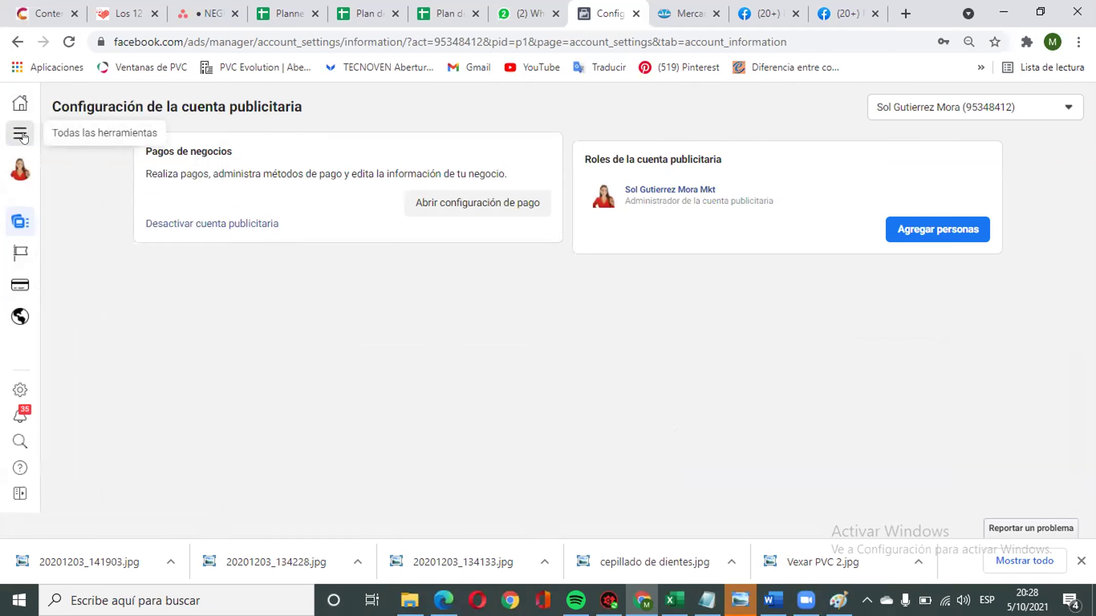
click(20, 135)
- Go to the Administrador de anuncios campaigns list and start a new campaign with Crear
click(107, 173)
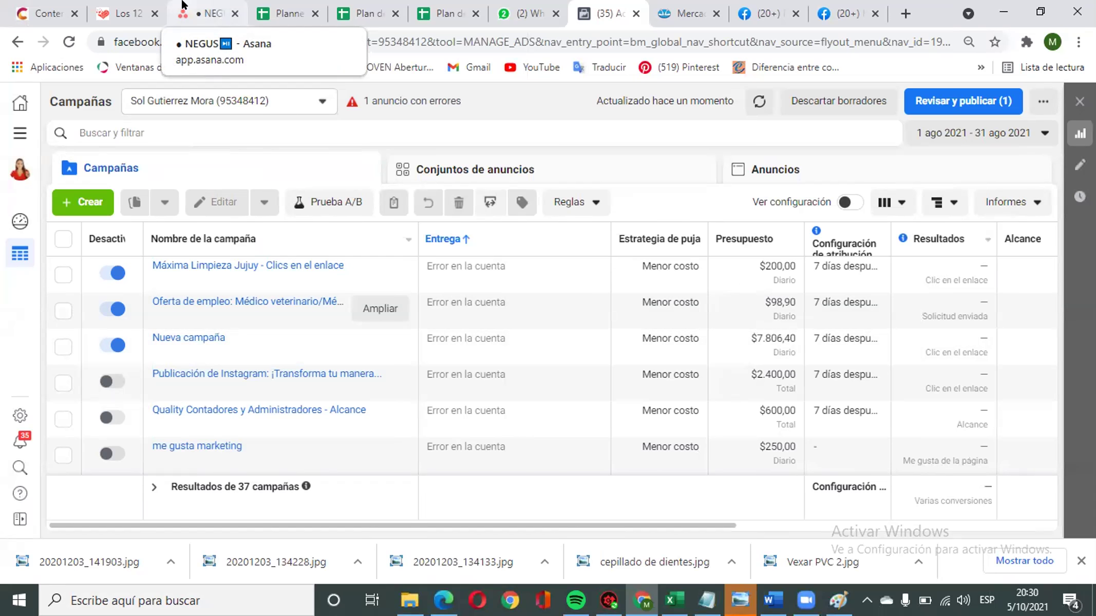
click(69, 201)
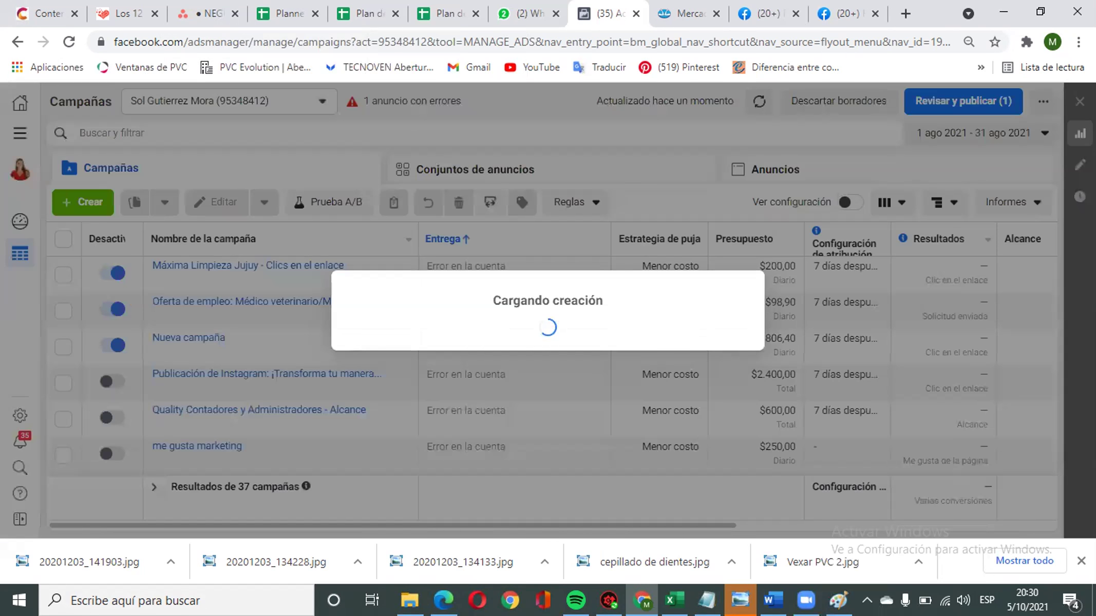
click(837, 599)
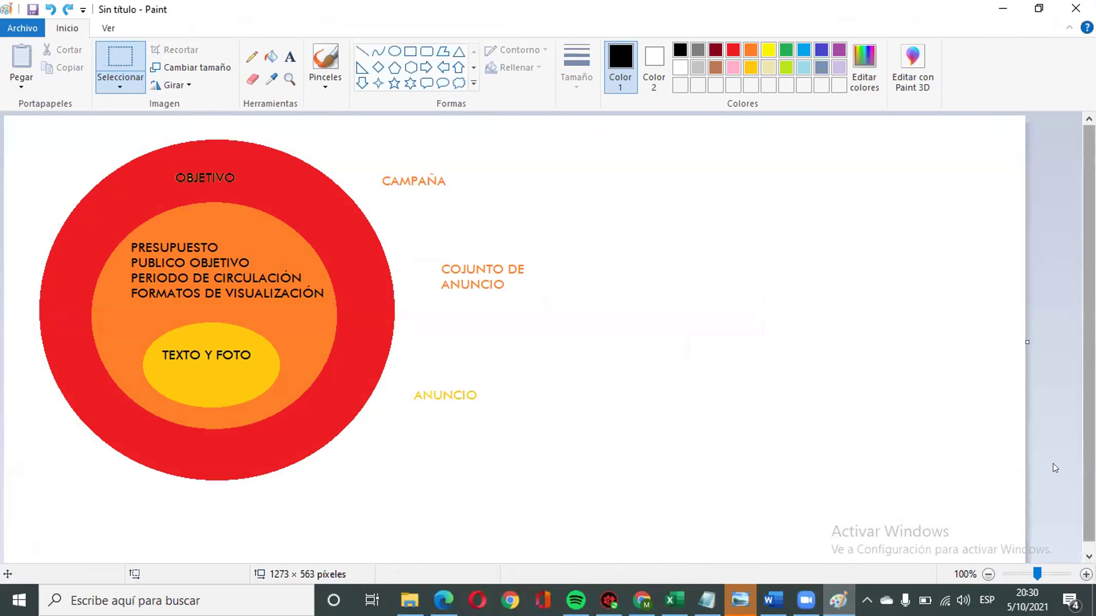
- Trim the Paint canvas's right and bottom blank space down to 785 × 503 pixels
drag(1027, 342, 634, 443)
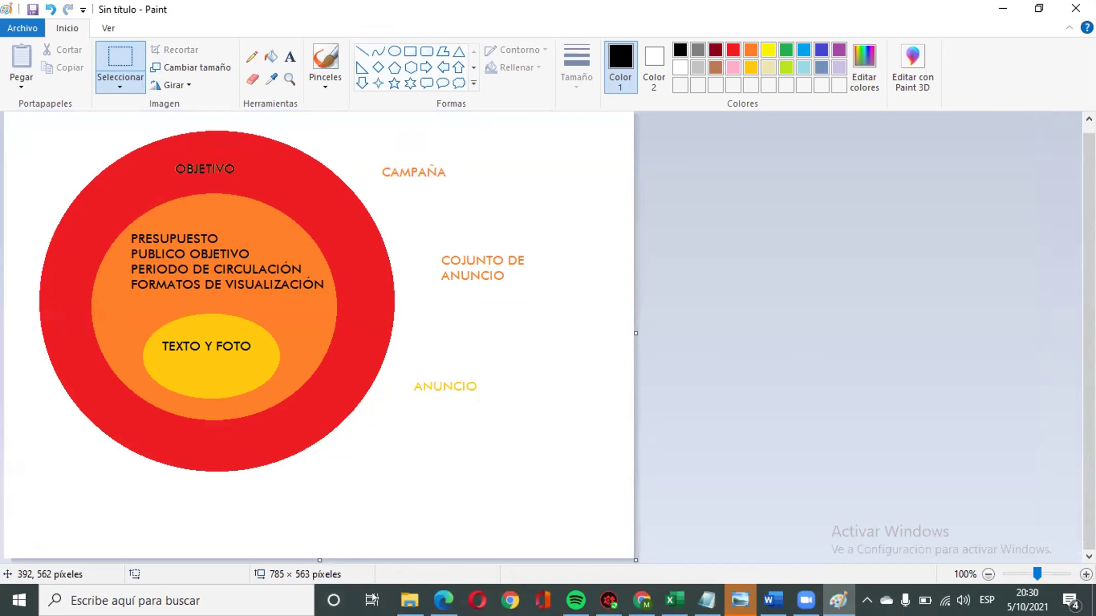
drag(320, 559, 316, 520)
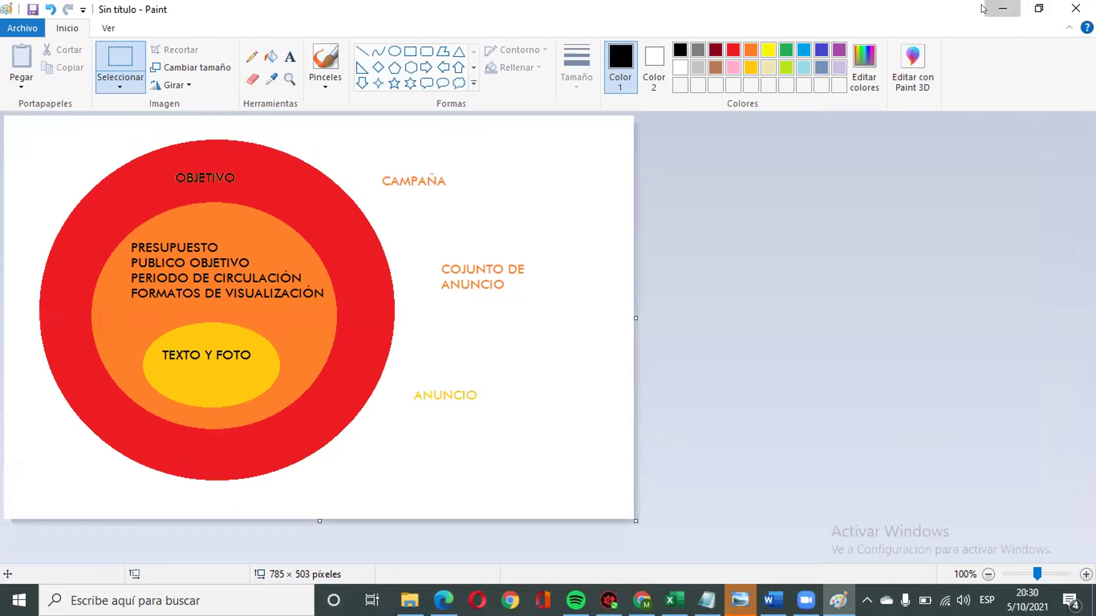
key(alt+Tab)
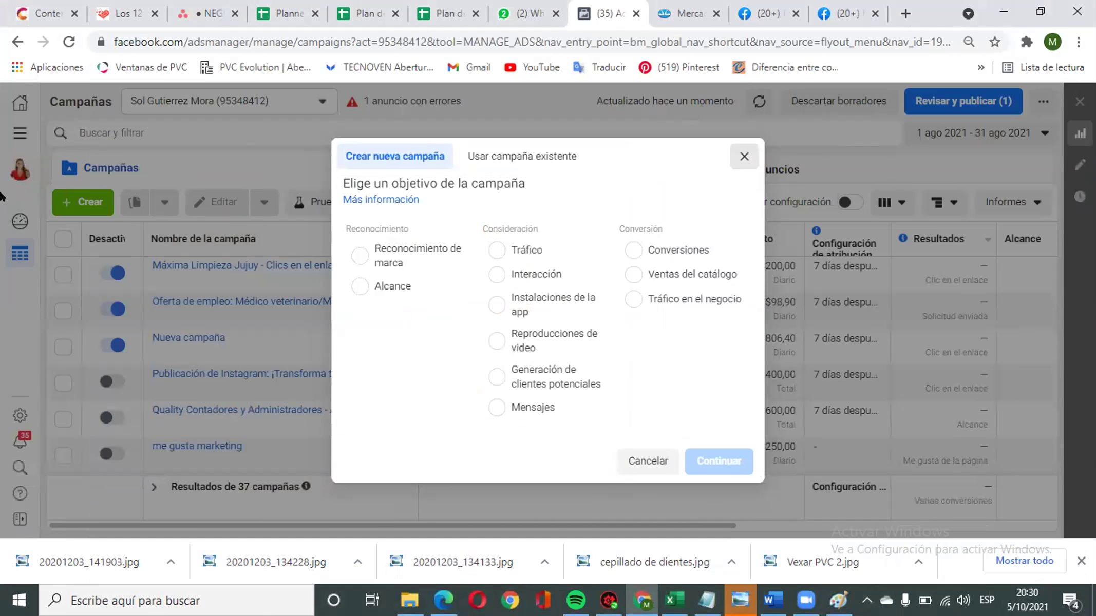
click(744, 156)
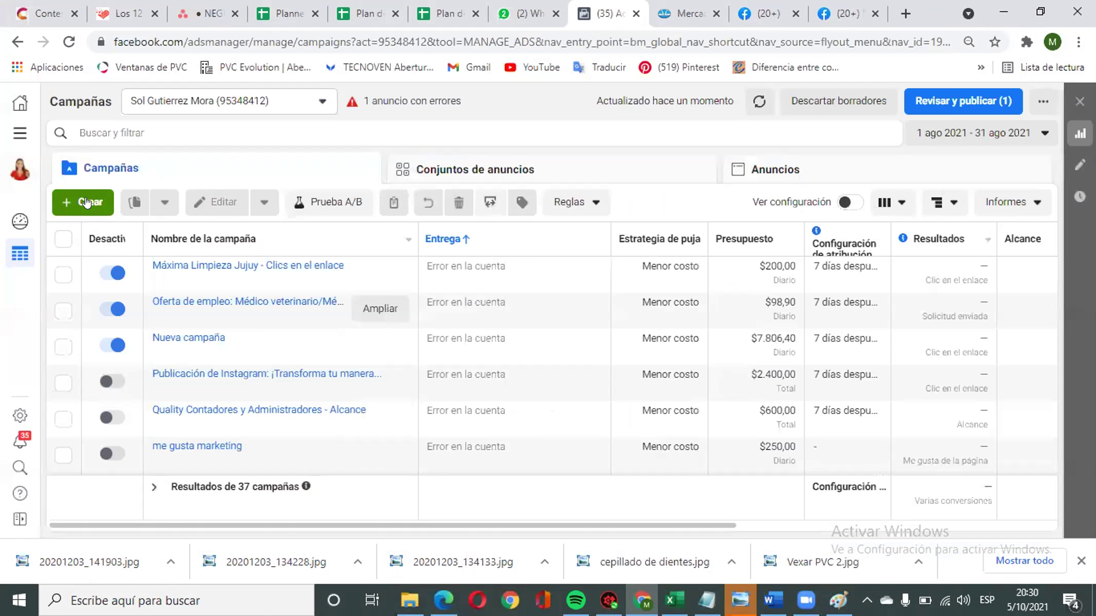
click(86, 202)
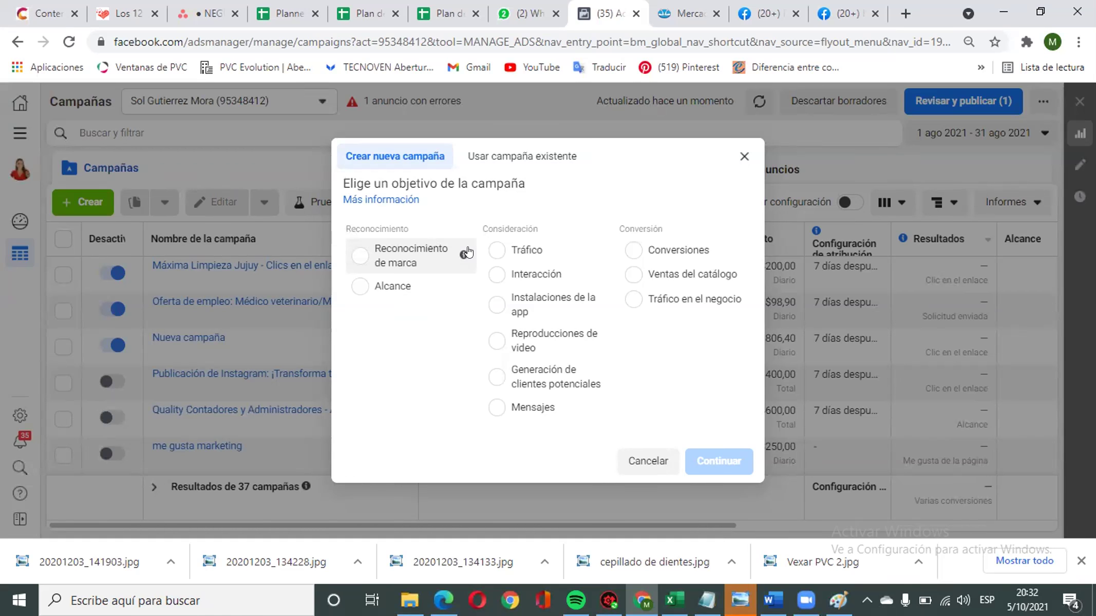
key(Escape)
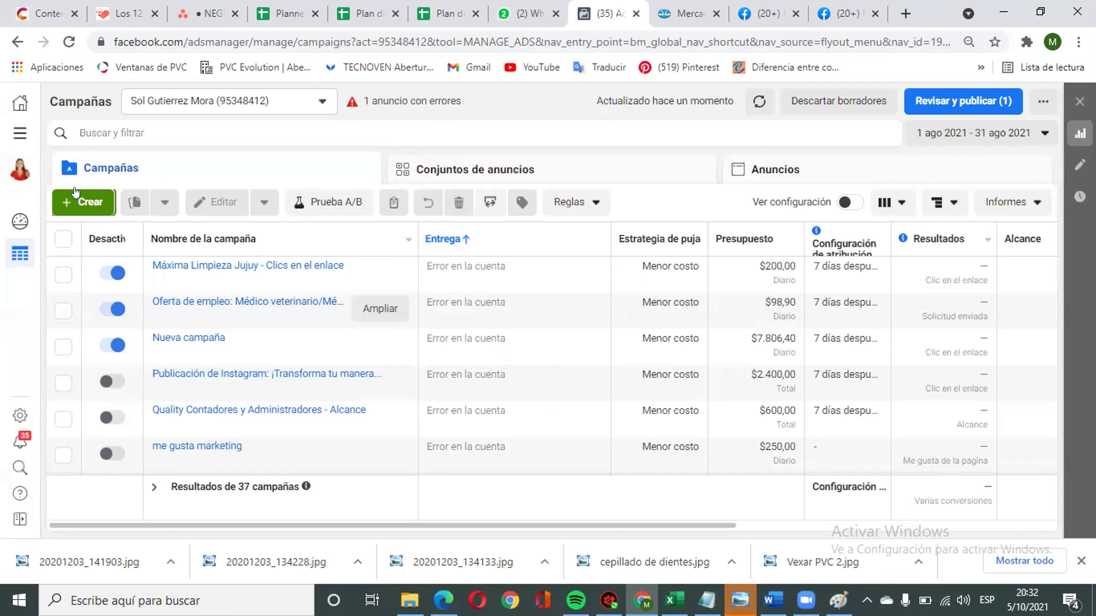
click(91, 204)
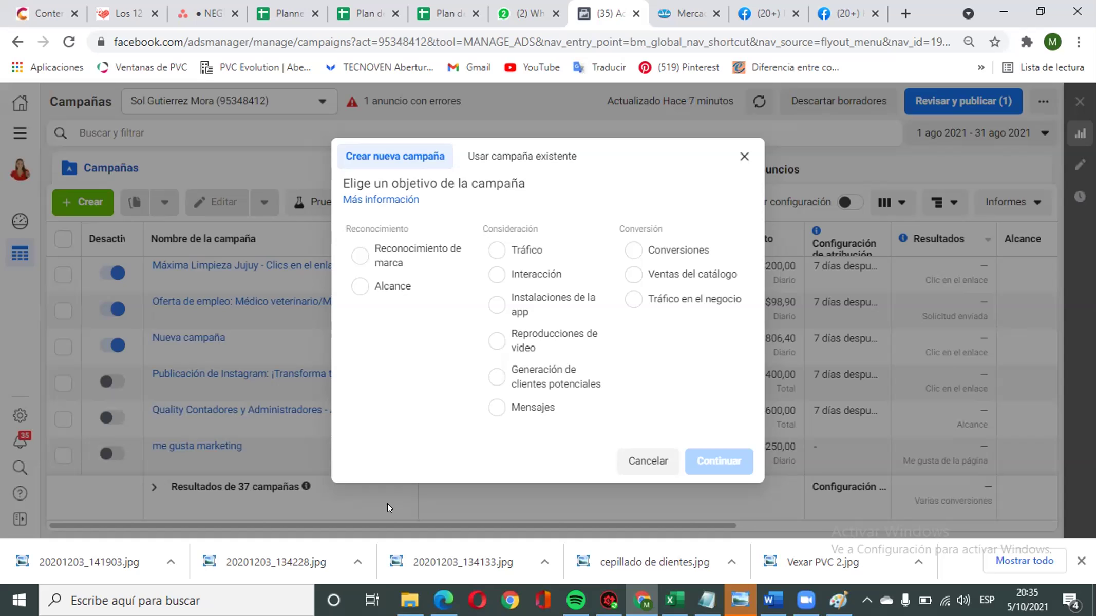
key(XF86AudioRaiseVolume)
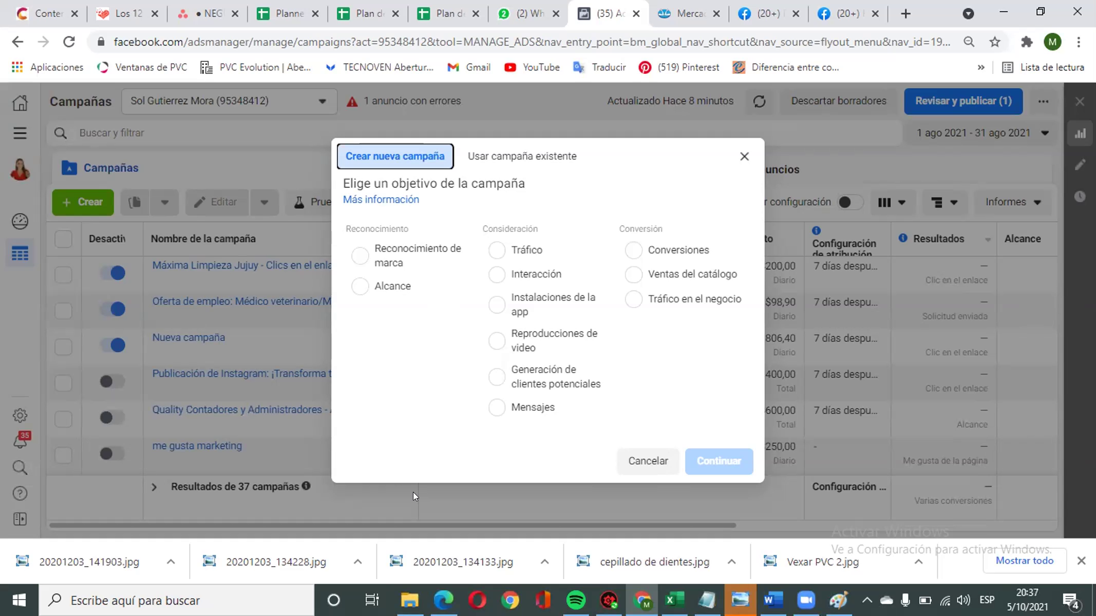
- Choose Interacción as the objective, keeping 'Interacción con una publicación' as interaction type
mouse_move(608, 250)
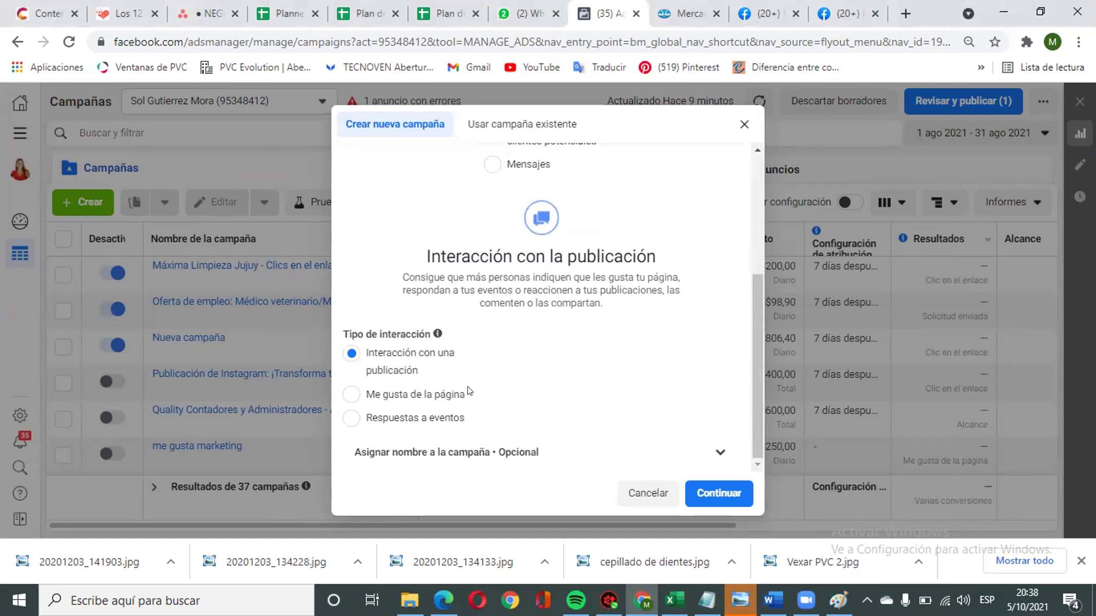
scroll(431, 409, up, 2)
scroll(514, 404, down, 2)
scroll(479, 216, up, 4)
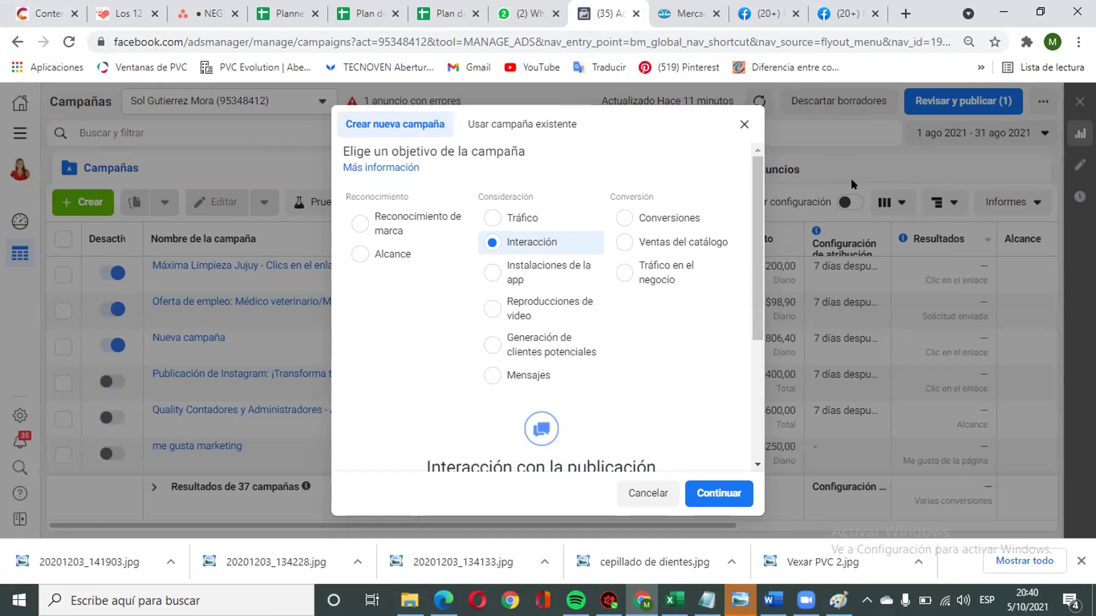
- Try Instalaciones de la app, then settle on Reproducciones de video as the objective
click(491, 273)
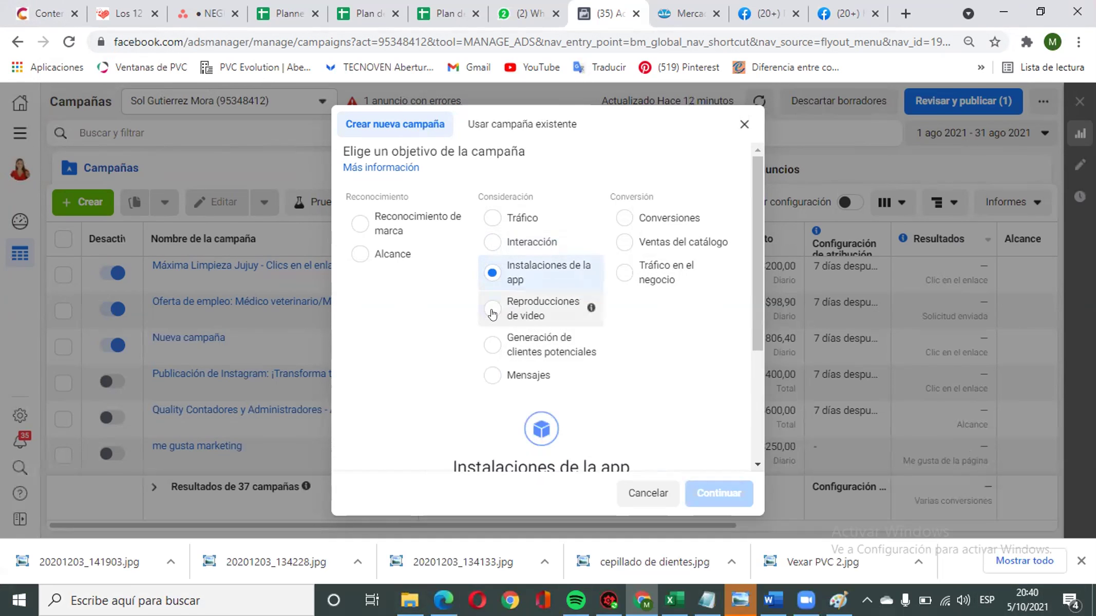
click(556, 309)
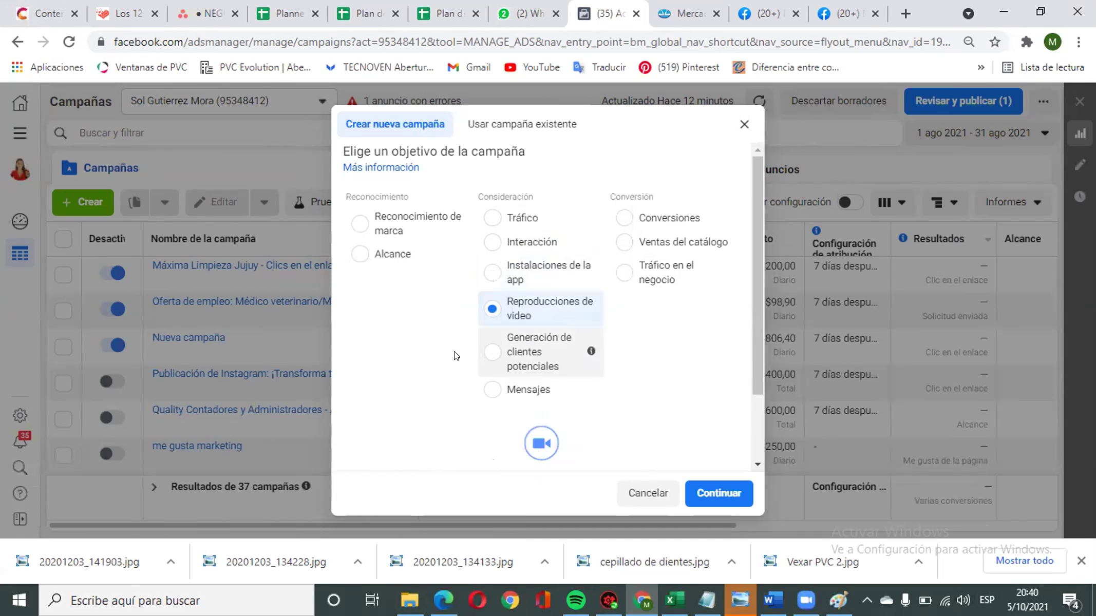
- Select Generación de clientes potenciales under Consideración as the campaign objective
click(532, 345)
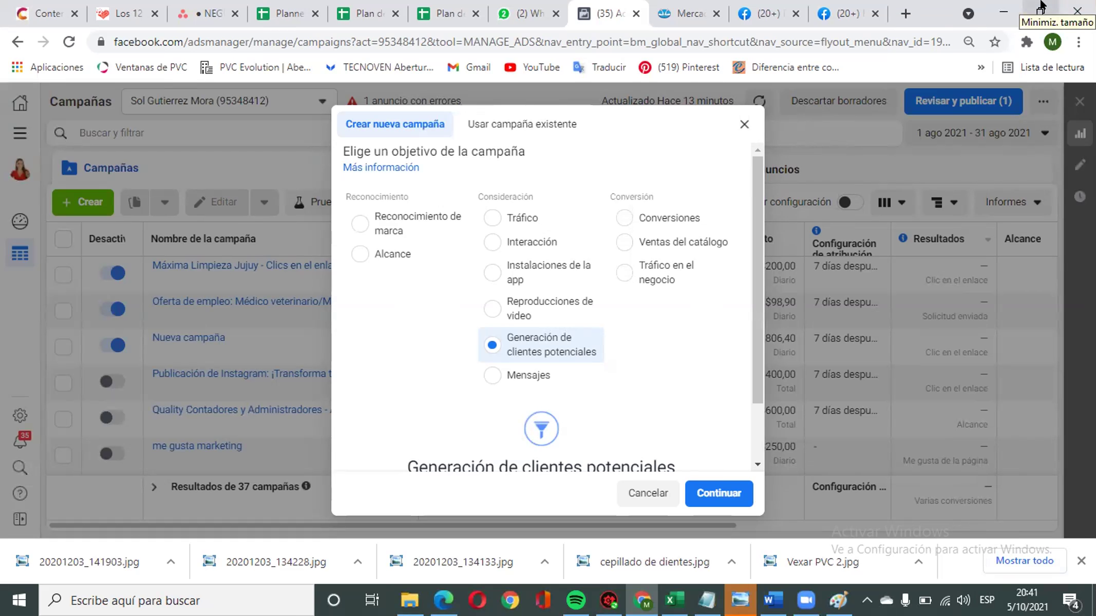
double_click(991, 11)
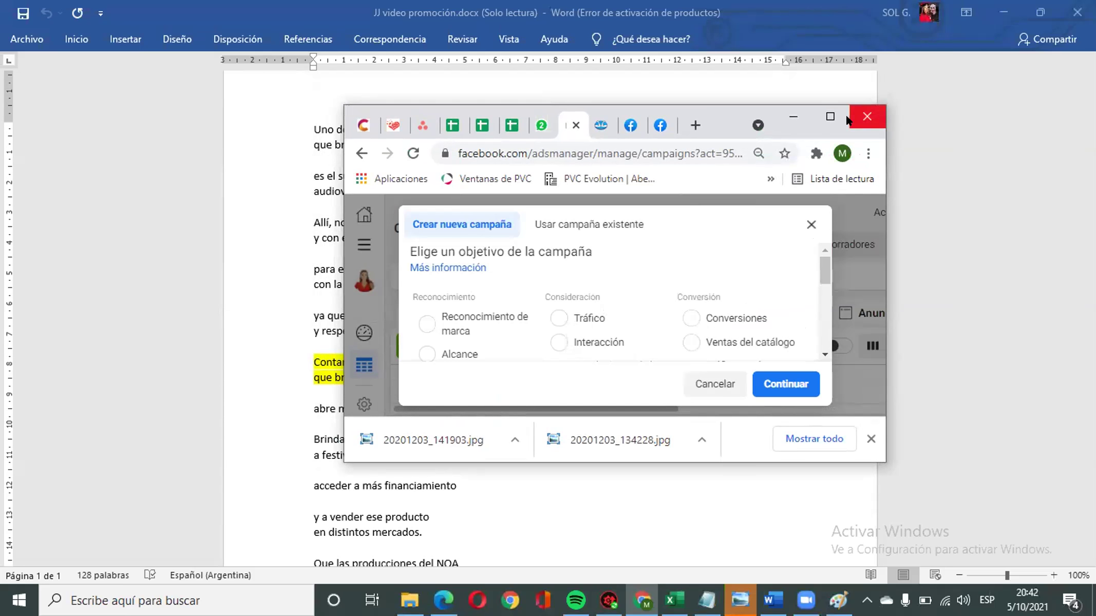
click(824, 116)
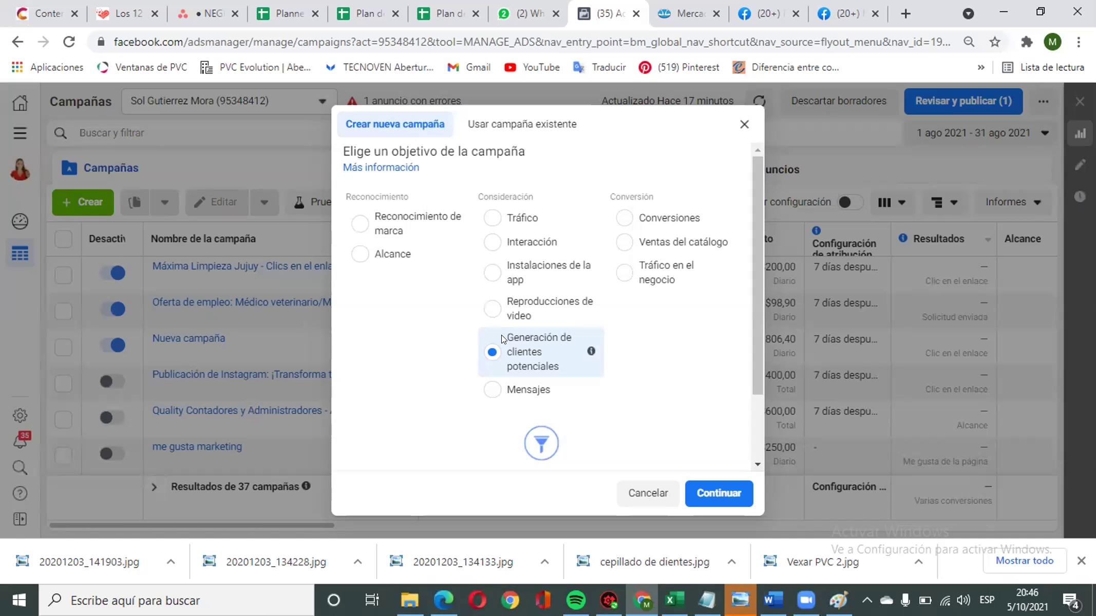
click(532, 376)
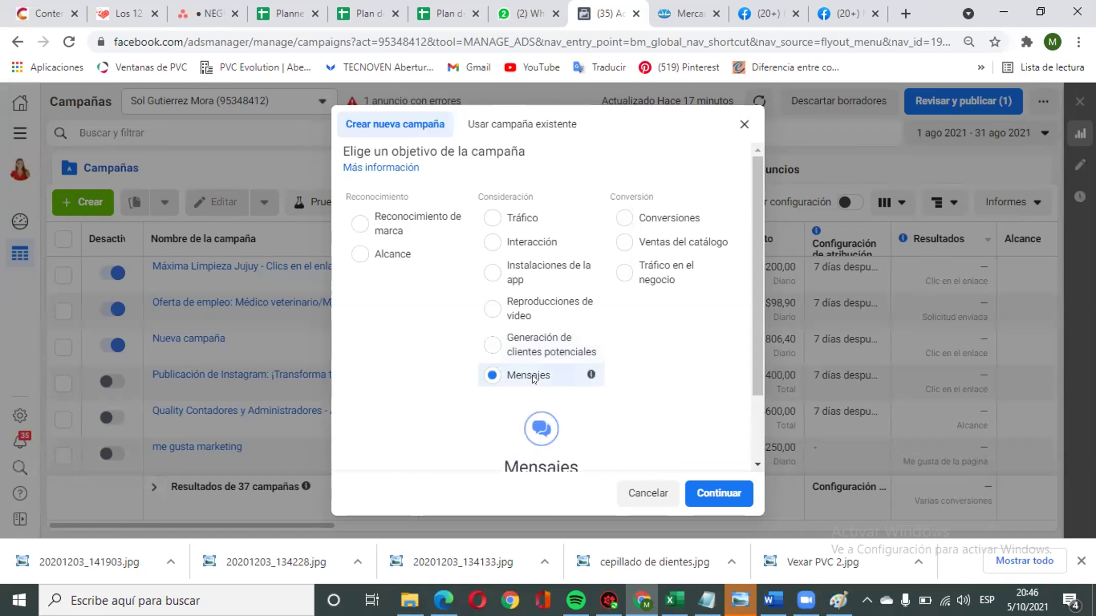
drag(655, 207, 585, 174)
drag(710, 326, 608, 193)
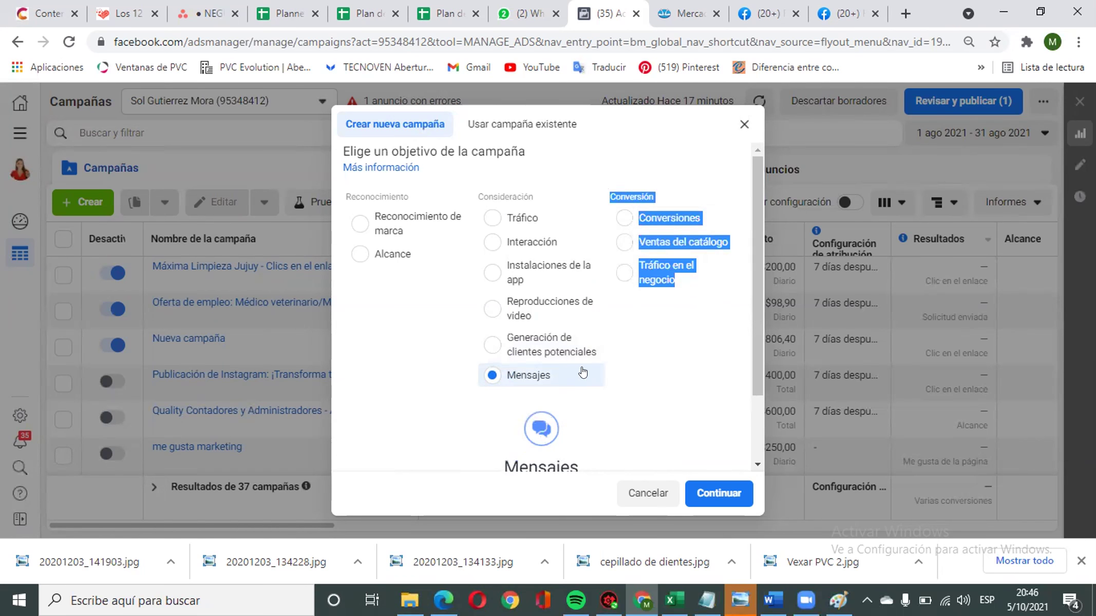
click(659, 408)
drag(659, 408, 430, 369)
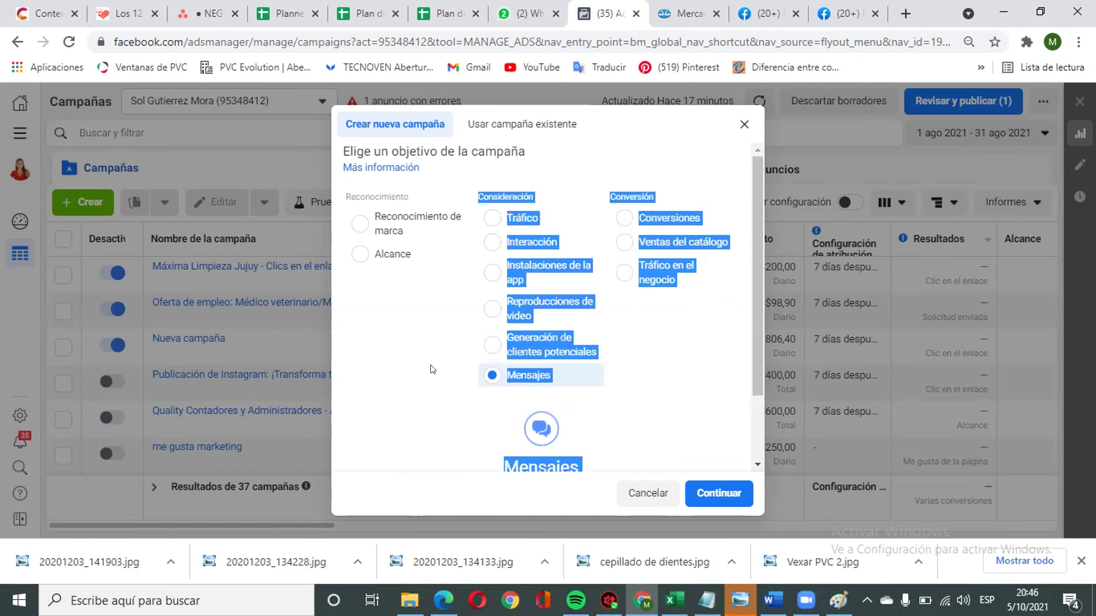
click(520, 382)
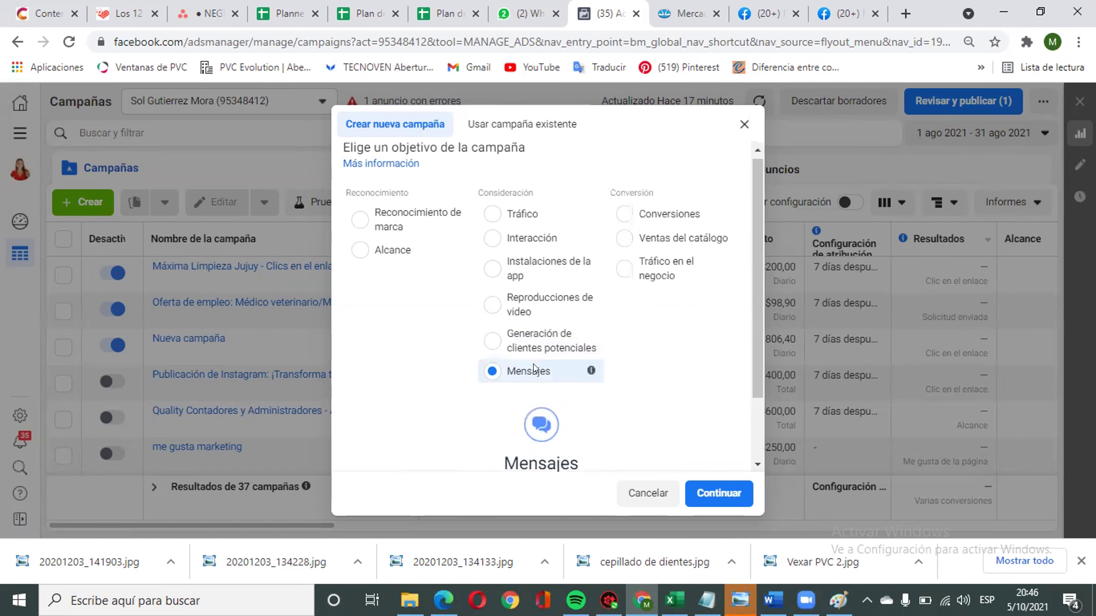
scroll(534, 365, down, 3)
scroll(534, 367, up, 2)
scroll(534, 368, up, 1)
scroll(537, 382, down, 2)
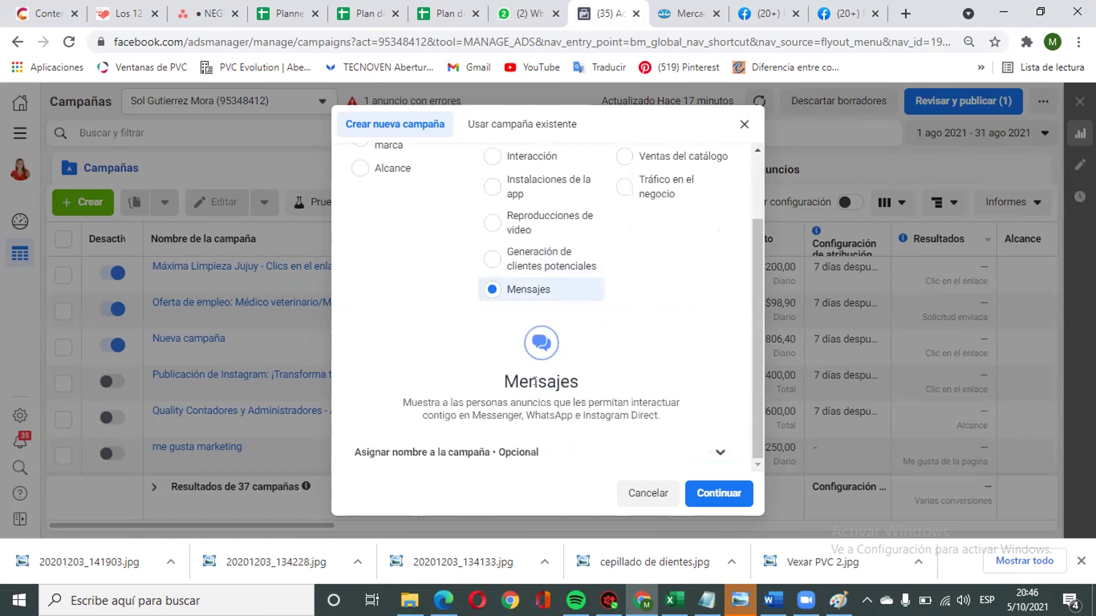
drag(463, 415, 387, 395)
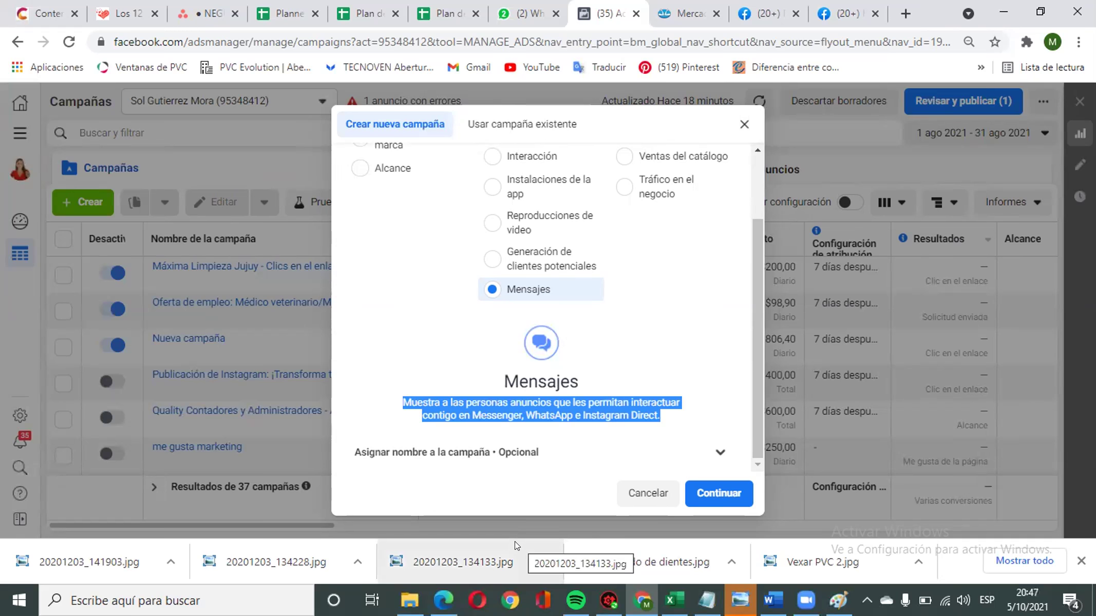
drag(518, 415, 574, 415)
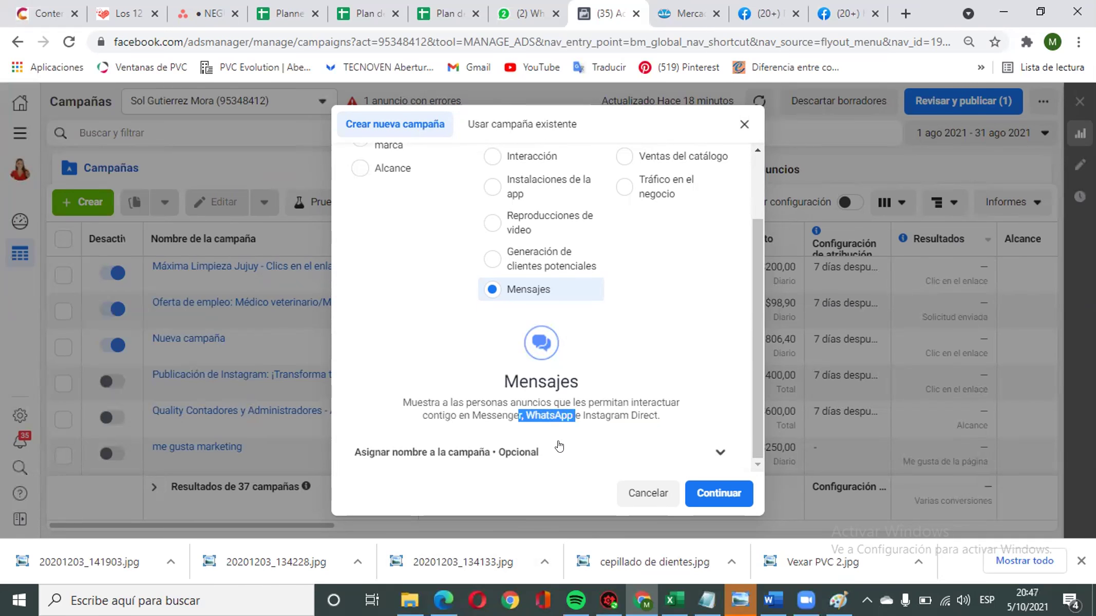
click(574, 409)
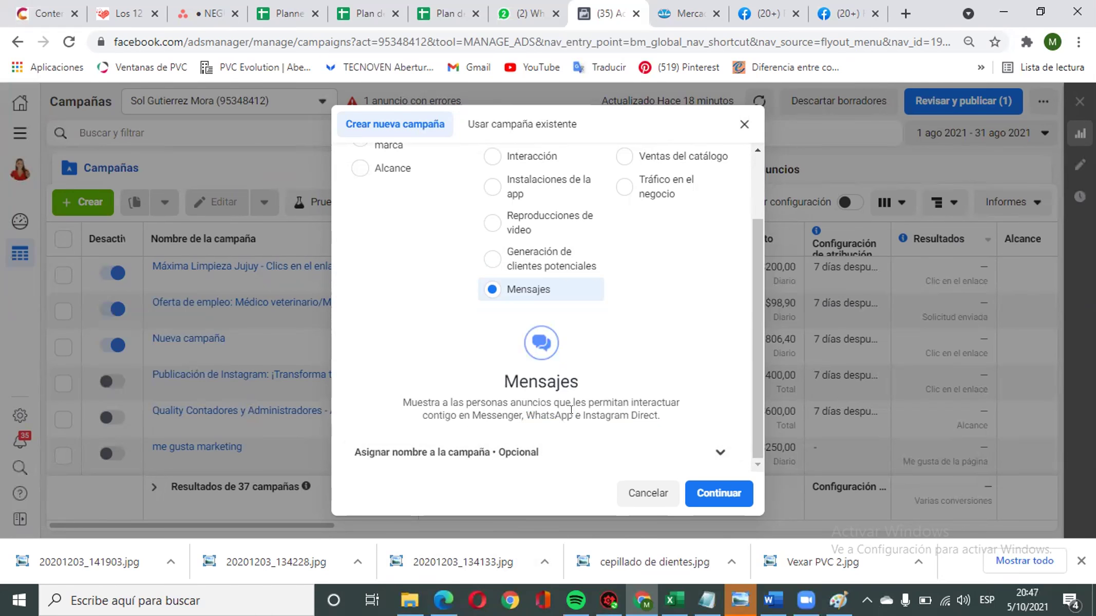
drag(521, 415, 575, 415)
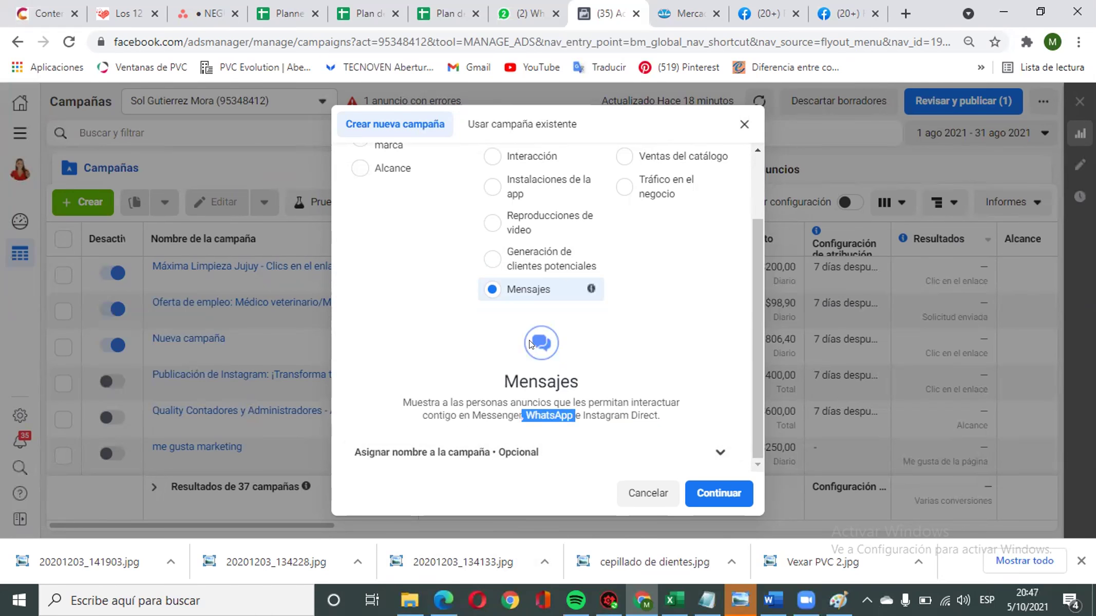
click(454, 277)
drag(454, 278, 618, 276)
click(645, 343)
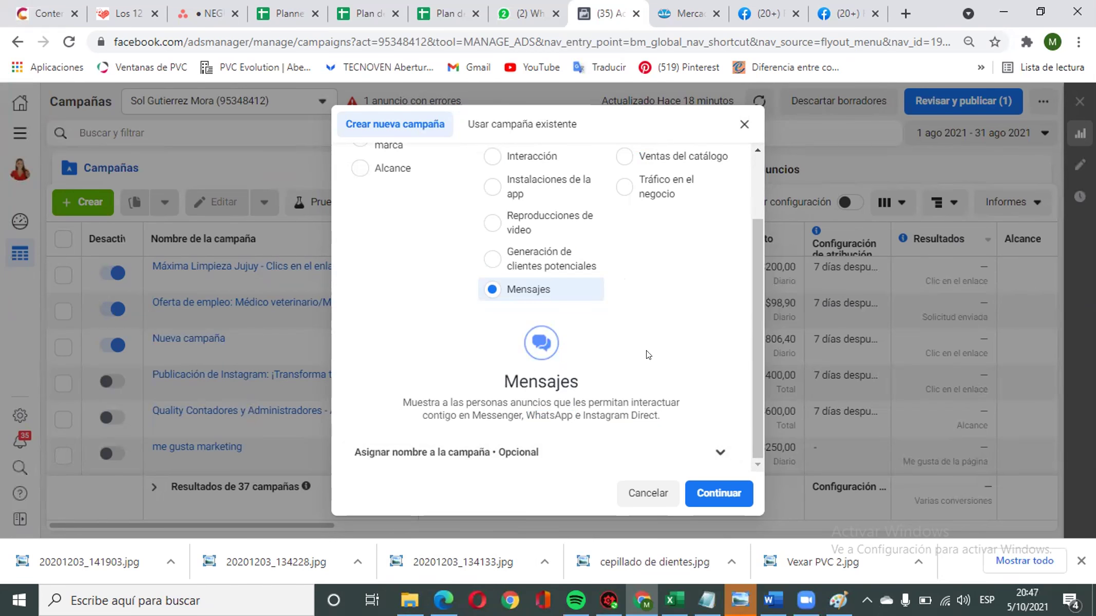
scroll(669, 371, up, 2)
scroll(669, 371, down, 2)
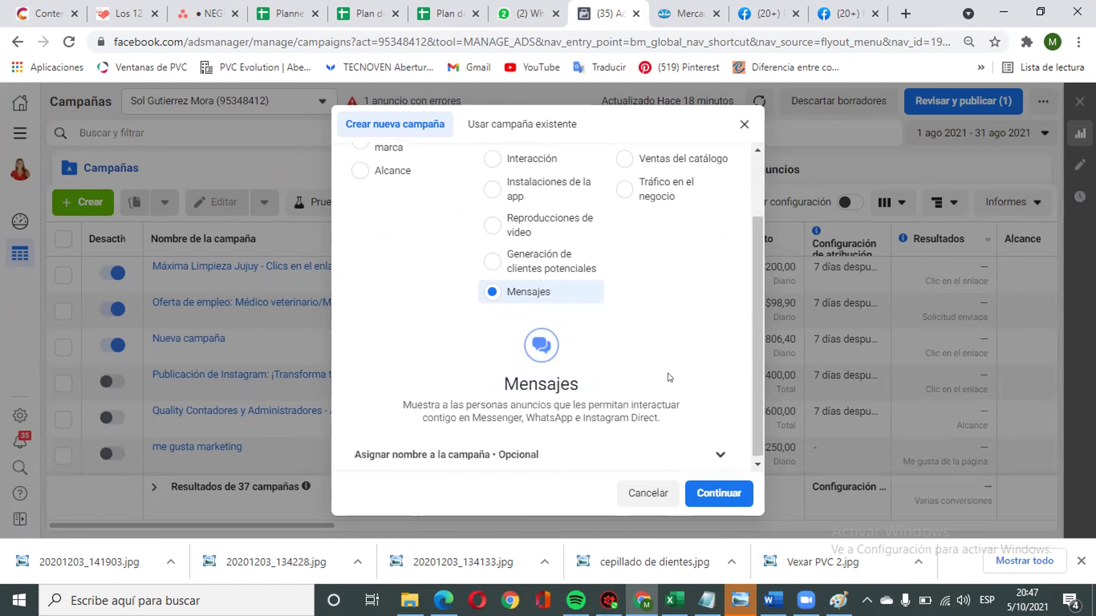
drag(495, 290, 416, 289)
click(607, 300)
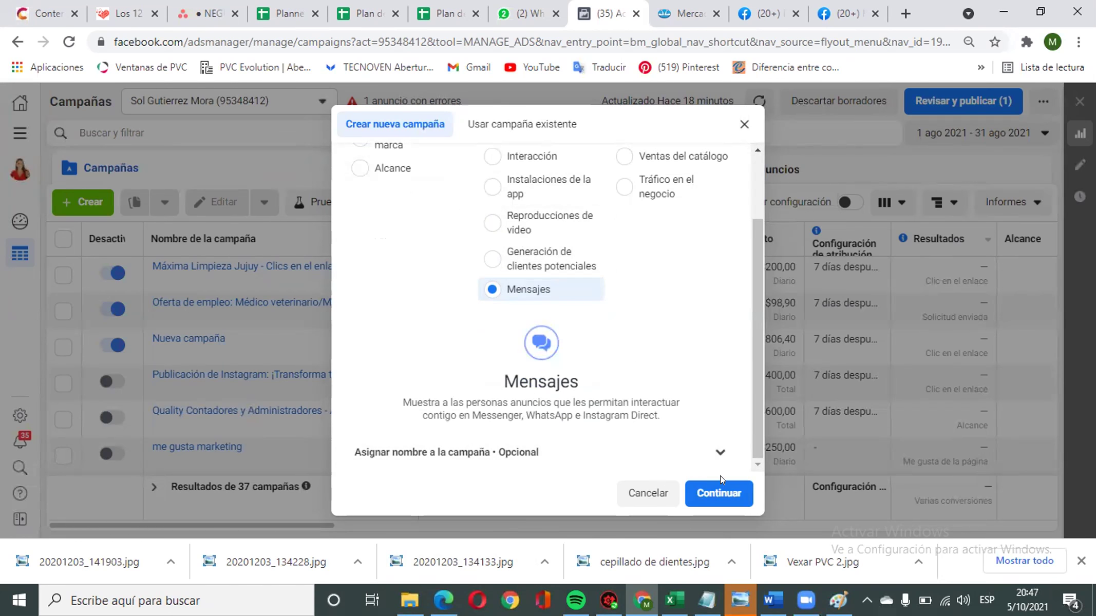
scroll(688, 394, up, 2)
drag(604, 176, 597, 201)
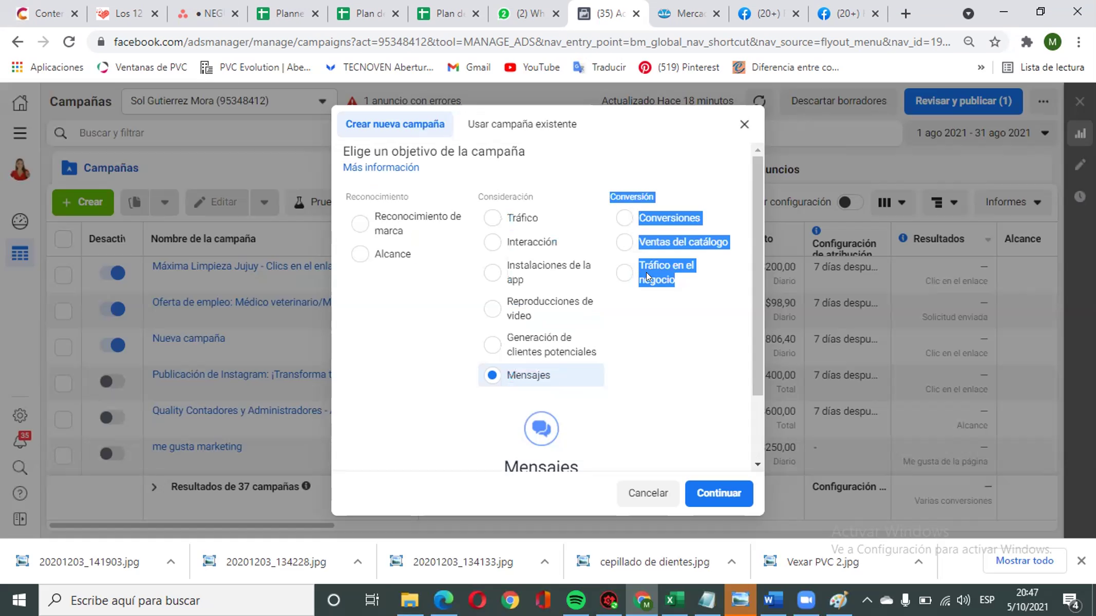
drag(663, 278, 611, 139)
drag(721, 325, 605, 187)
click(673, 341)
drag(658, 215, 630, 162)
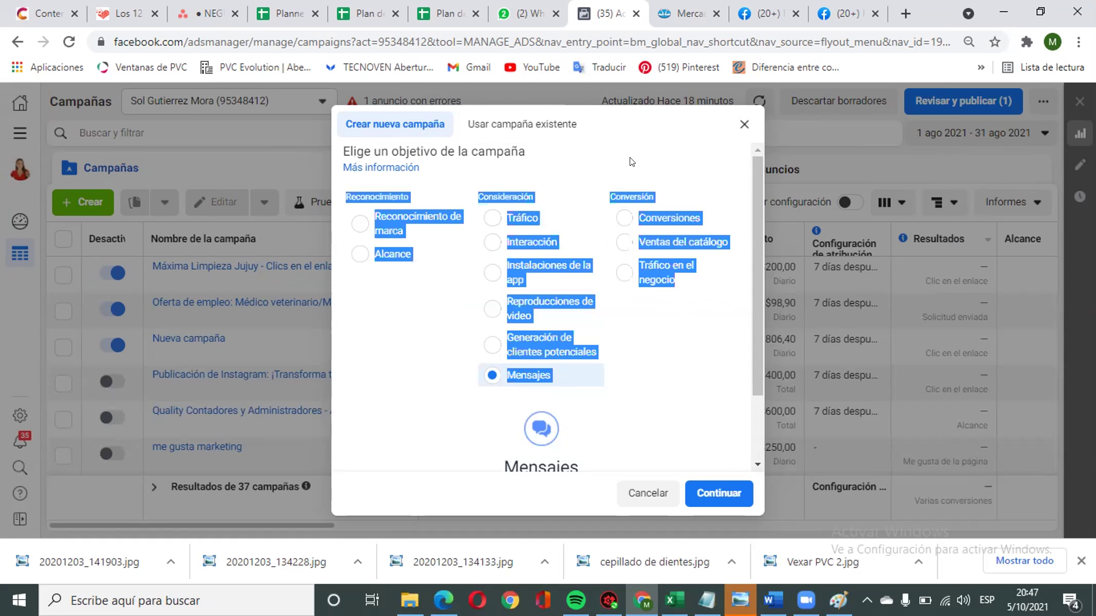
click(675, 325)
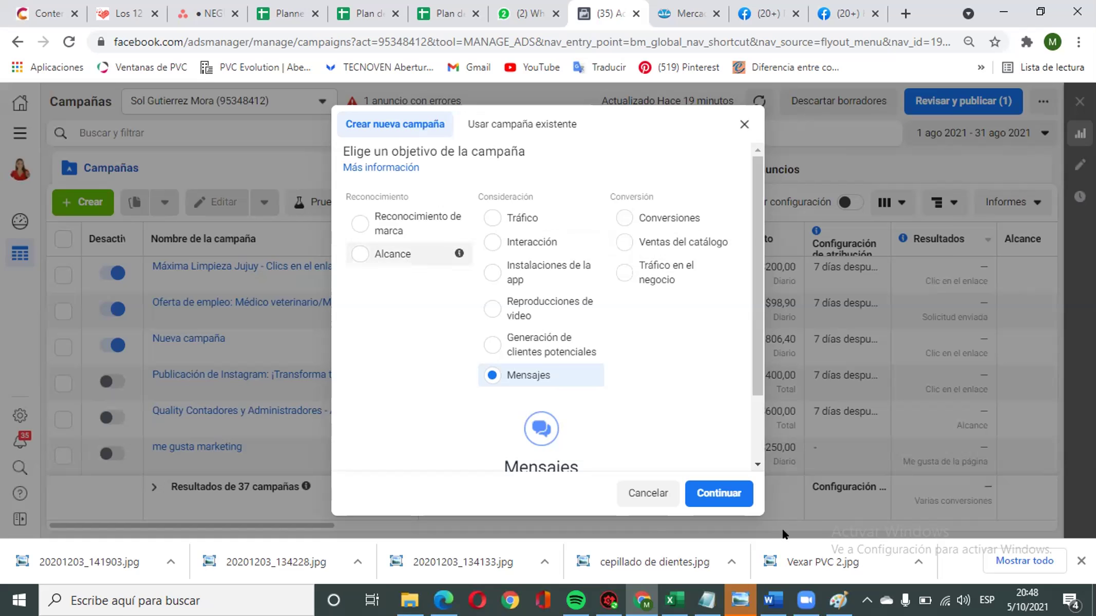
drag(631, 171, 719, 340)
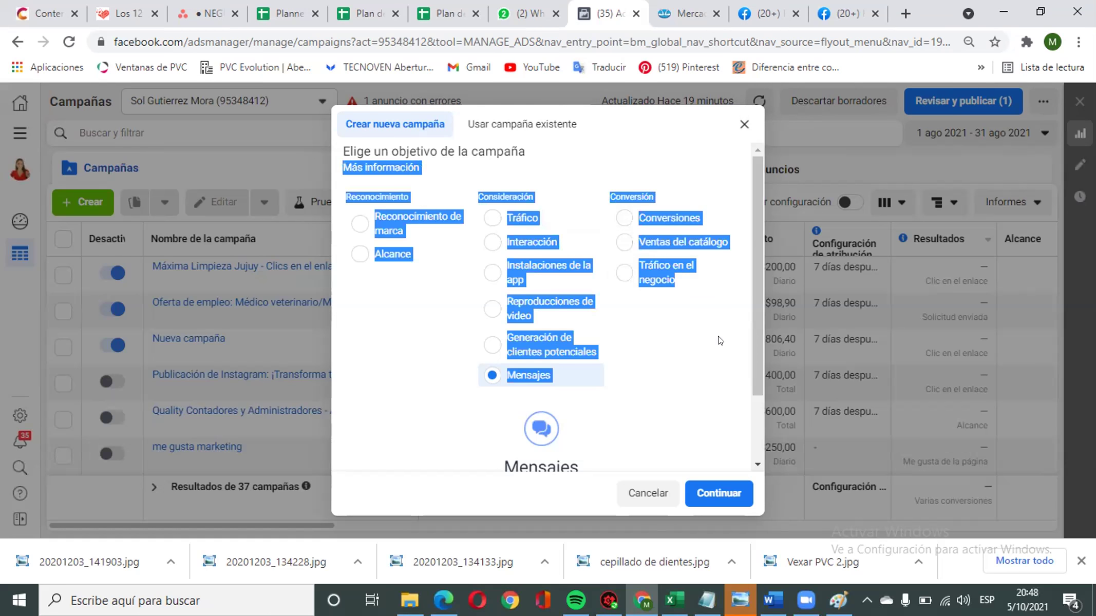
mouse_move(627, 202)
mouse_down()
mouse_move(650, 315)
mouse_move(721, 324)
mouse_move(631, 171)
mouse_move(594, 171)
mouse_move(606, 190)
mouse_move(618, 187)
mouse_move(609, 191)
mouse_up()
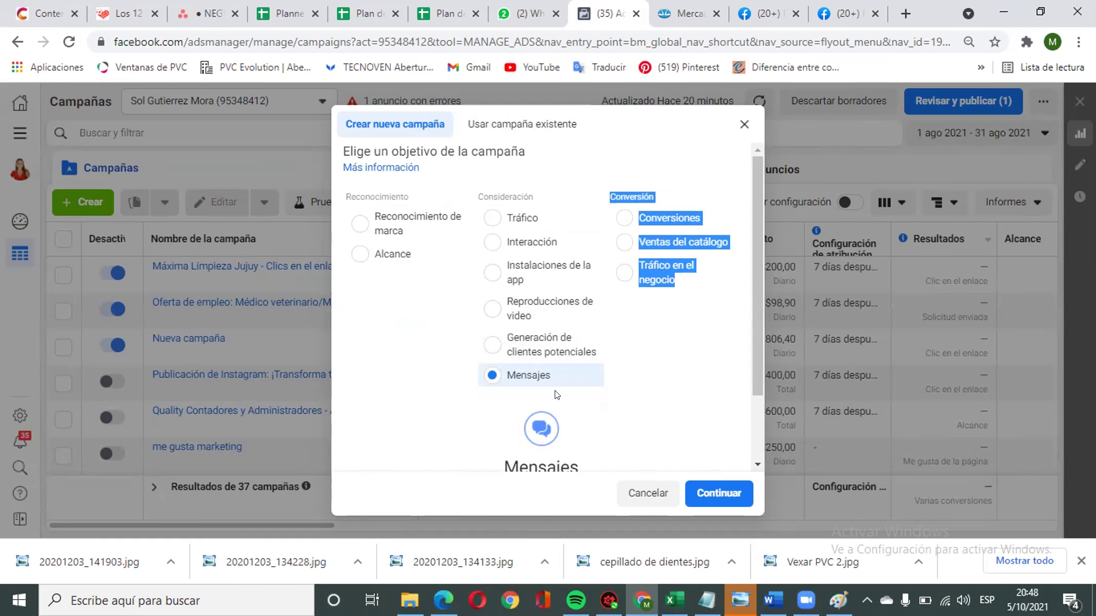
- Pick the Alcance objective and continue to create the Nueva campaña draft
click(378, 254)
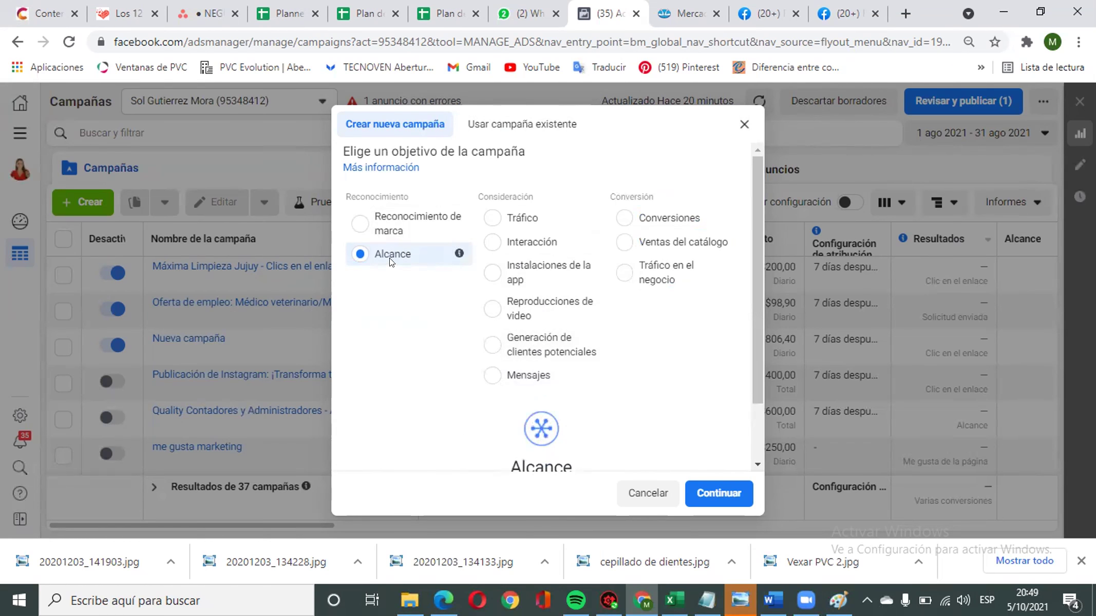
scroll(391, 293, down, 2)
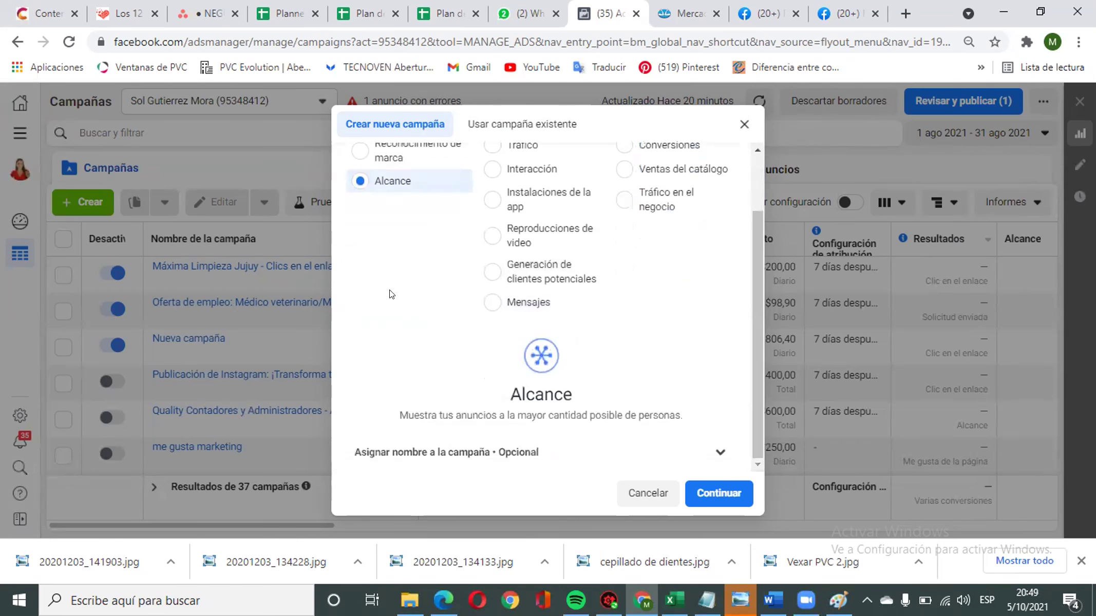
click(732, 496)
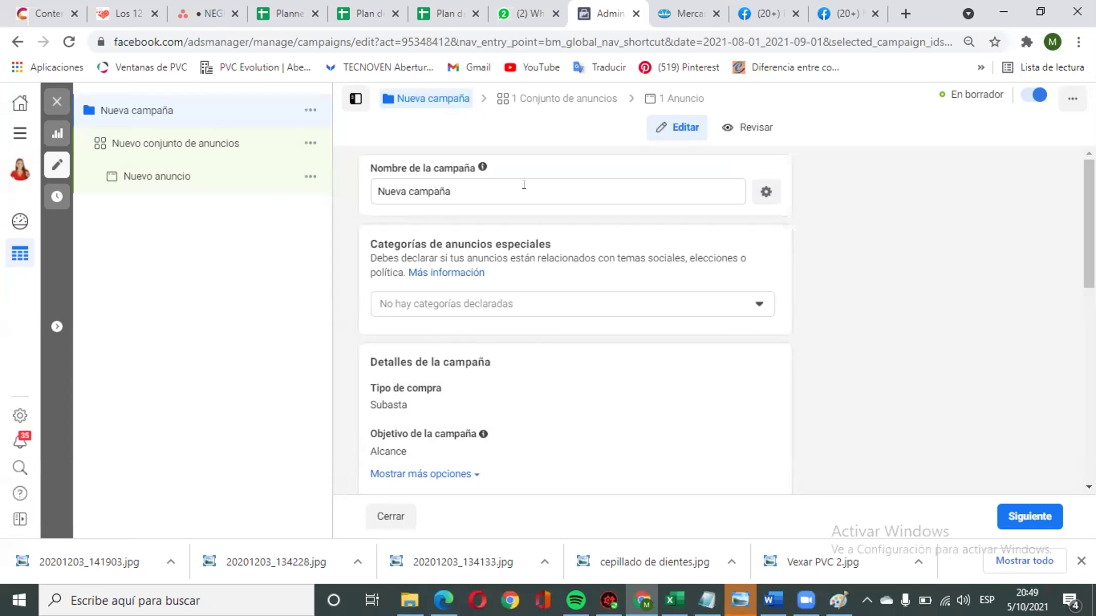
- Leave the draft editor and return to the Administrador de anuncios campaigns list
triple_click(523, 185)
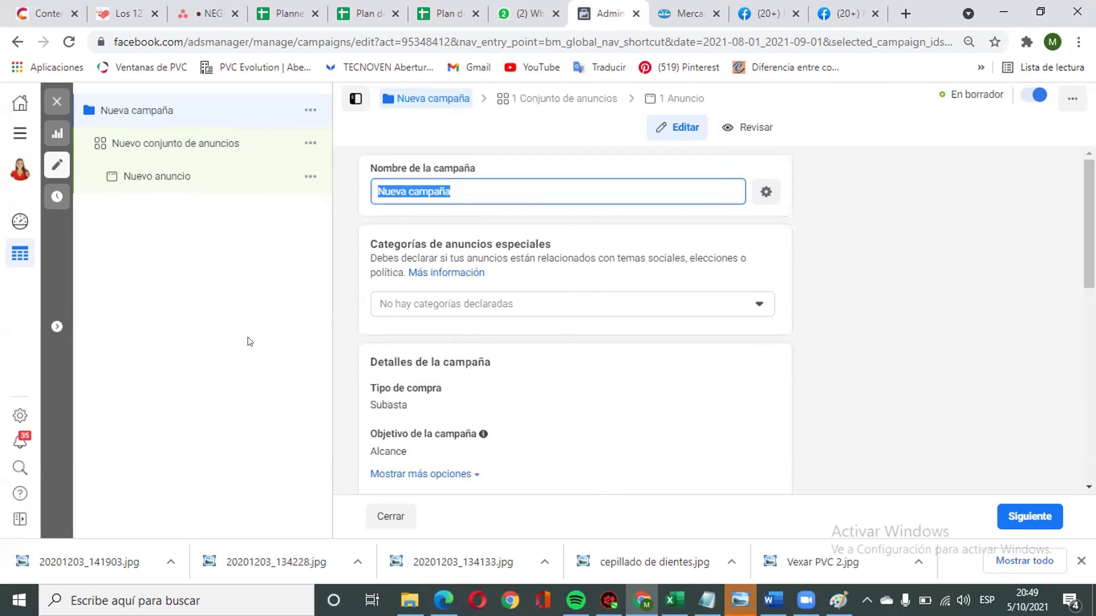
click(20, 133)
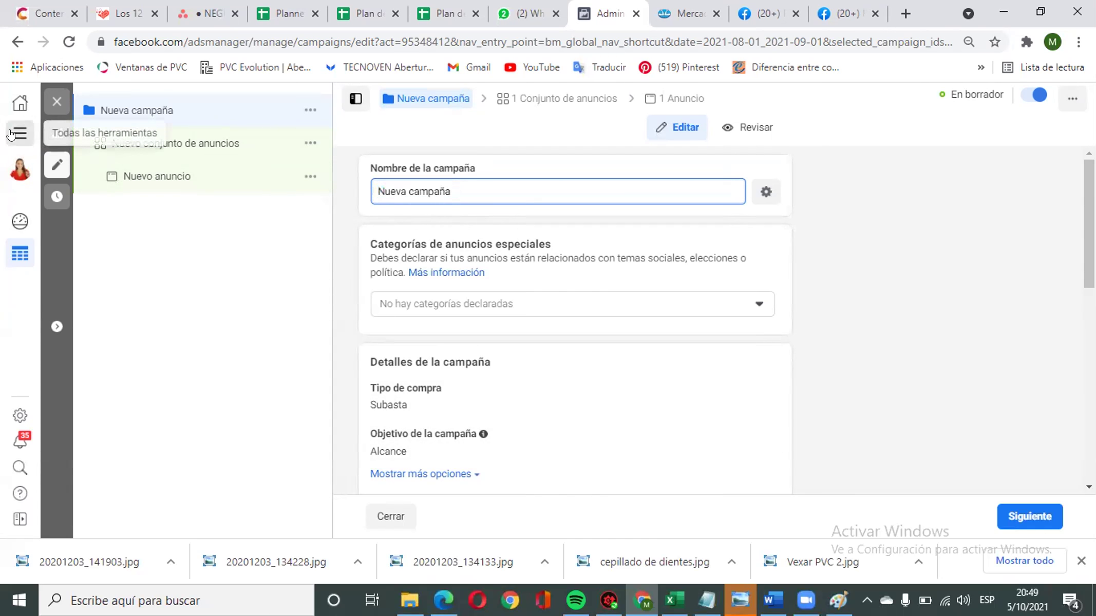
click(109, 177)
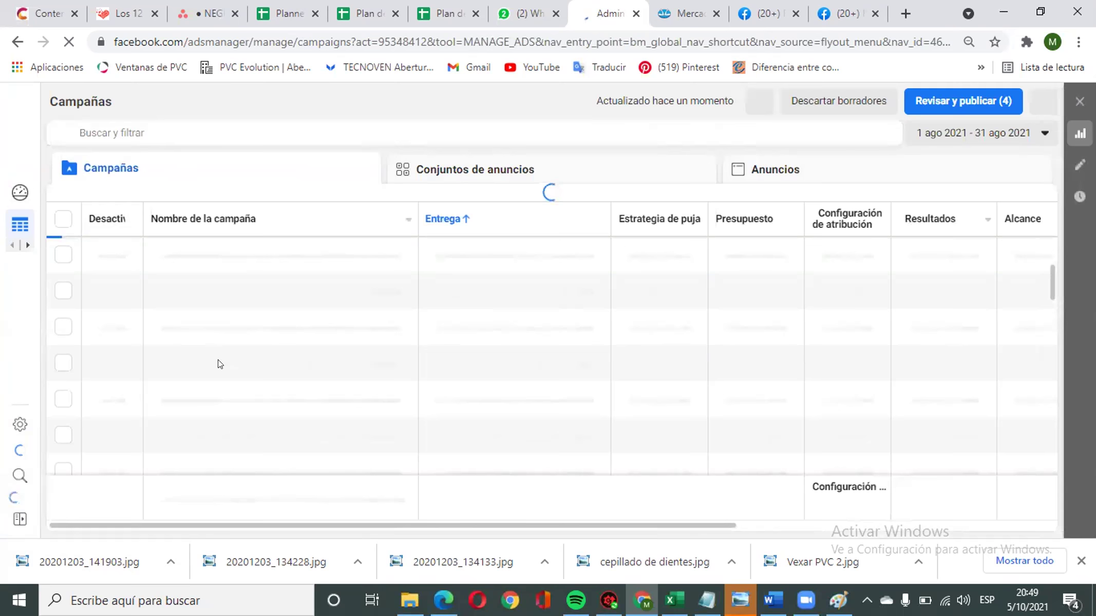
scroll(185, 261, down, 3)
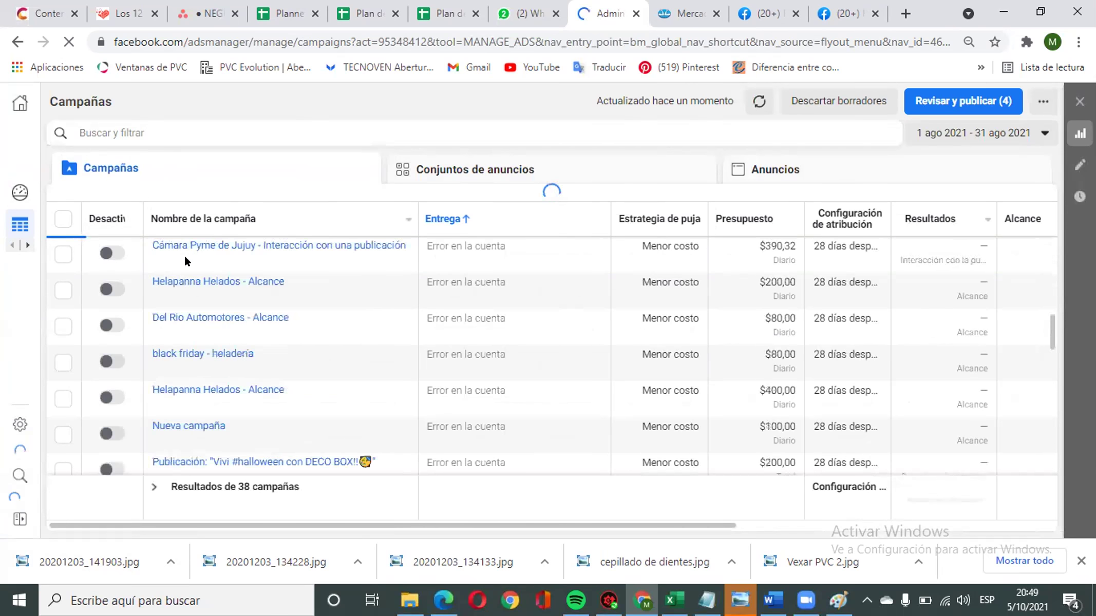
scroll(164, 262, down, 3)
scroll(171, 301, up, 5)
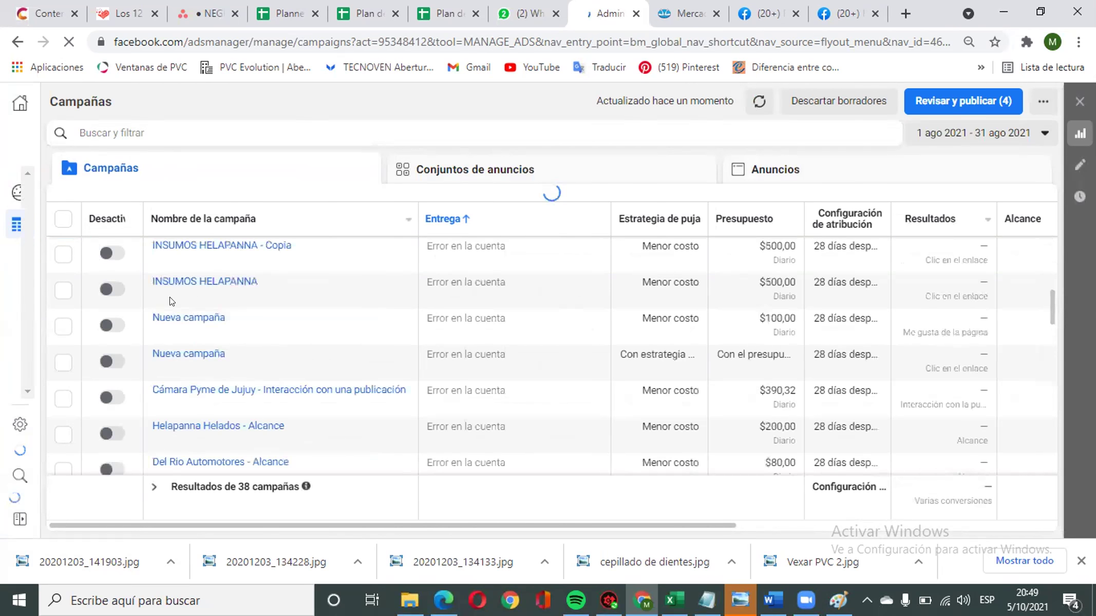
scroll(171, 302, up, 3)
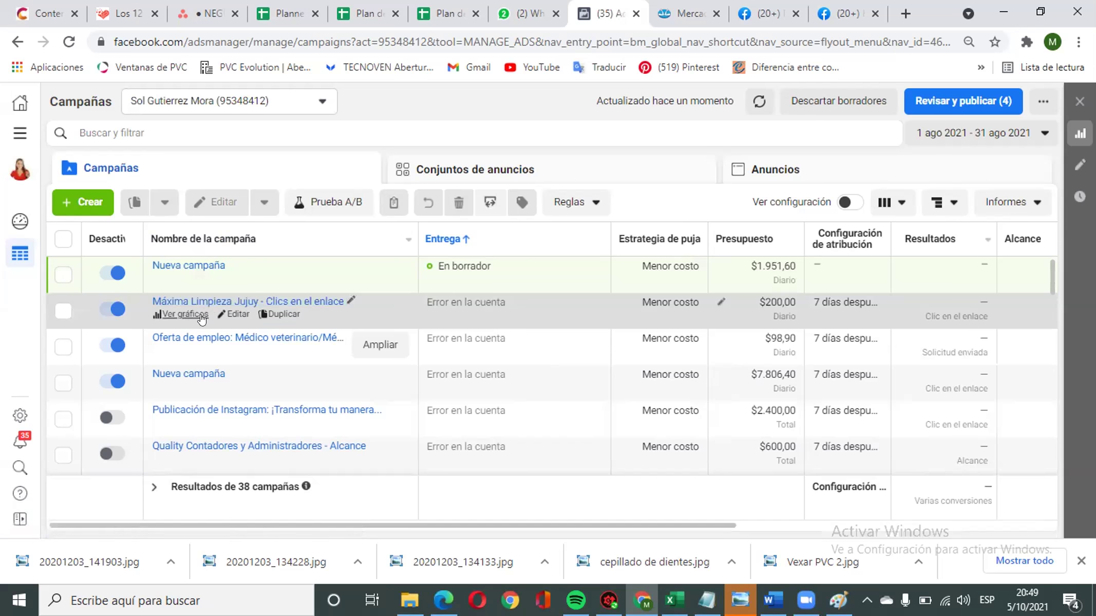
scroll(169, 373, down, 2)
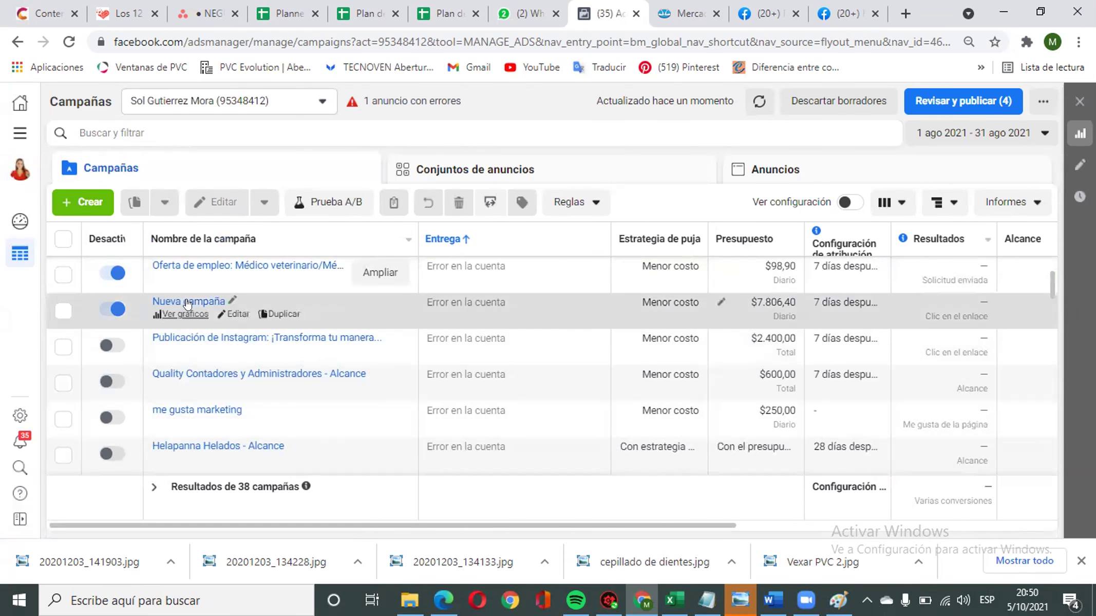
scroll(183, 342, up, 2)
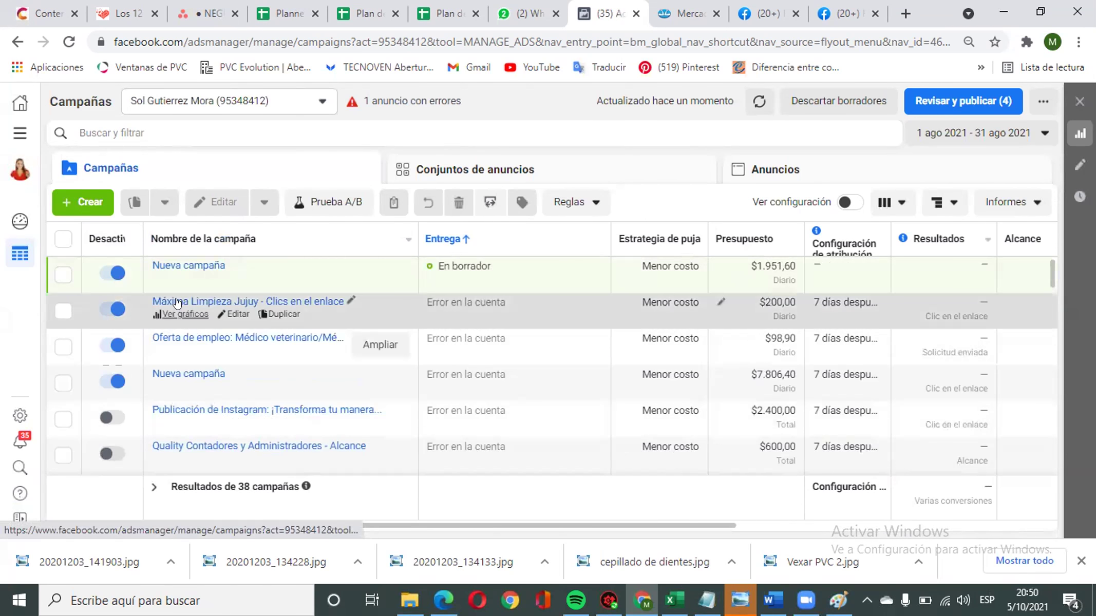
- Create a second Nueva campaña draft with the Alcance objective
click(84, 205)
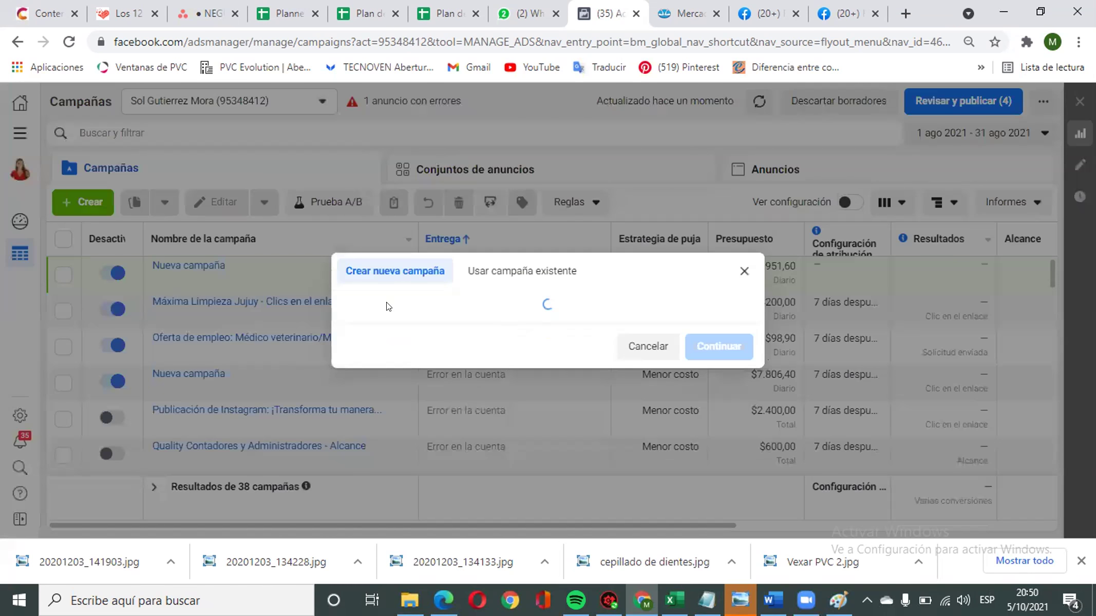
click(360, 254)
click(718, 493)
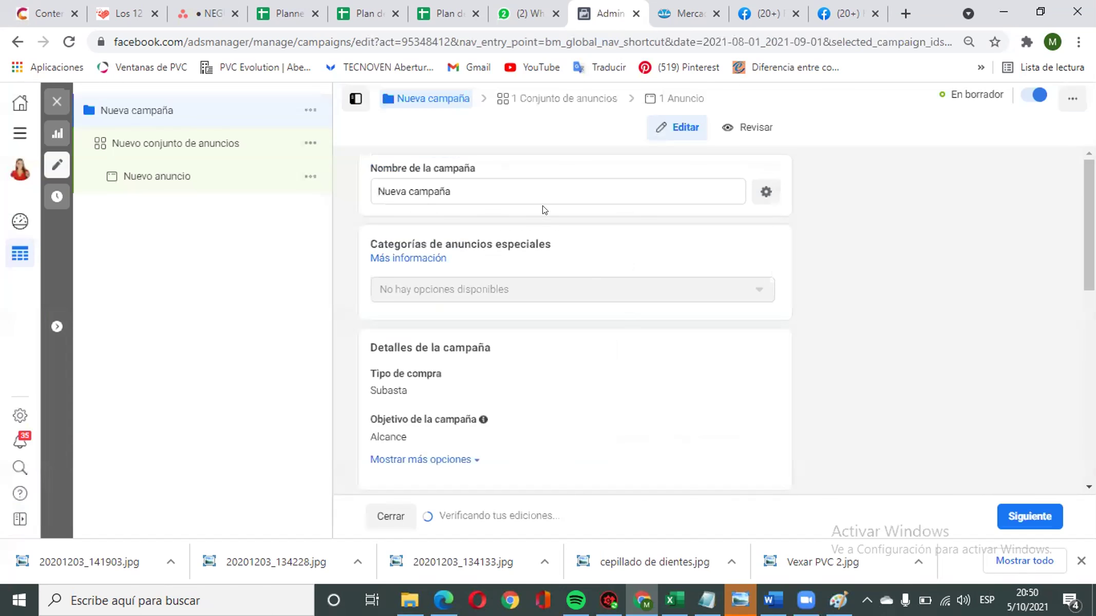
- Clear the default campaign name and type 'Campaña - degus sin restricciones.'
click(522, 185)
key(BackSpace)
key(BackSpace)
key(BackSpace)
key(BackSpace)
key(BackSpace)
key(BackSpace)
key(BackSpace)
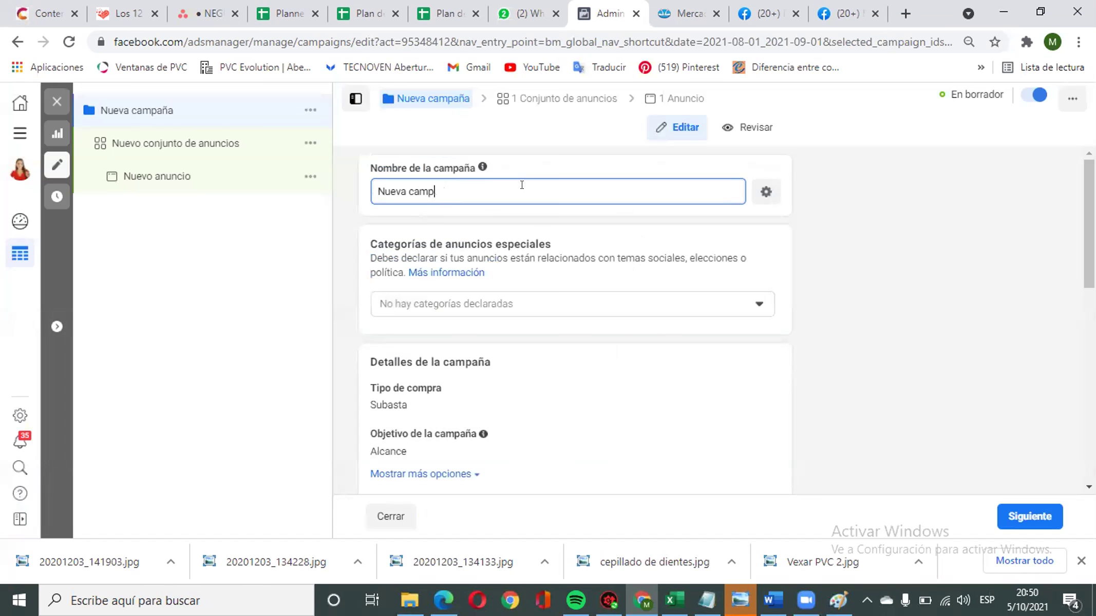
key(BackSpace)
key(BackSpace)
key(BackSpace)
key(BackSpace)
text(Un)
key(BackSpace)
key(BackSpace)
text(Campaña)
text( - d)
text(egus sin)
text( restricciones.)
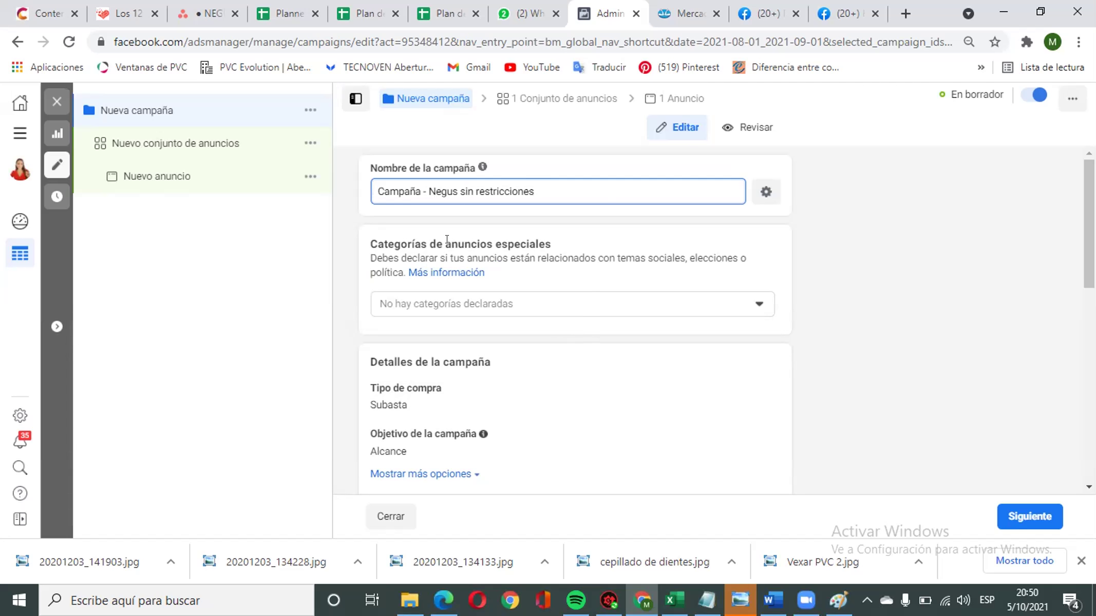
scroll(490, 315, down, 3)
scroll(490, 316, up, 3)
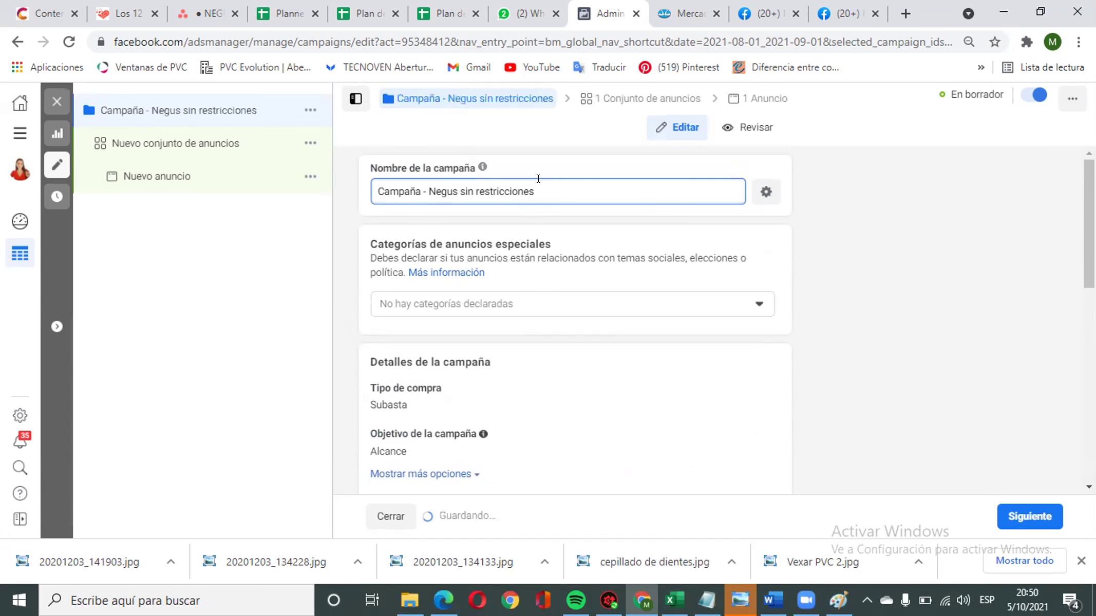
- Remove the 'Campaña - ' prefix from the name and declare no special ad category
click(418, 186)
drag(429, 188, 353, 195)
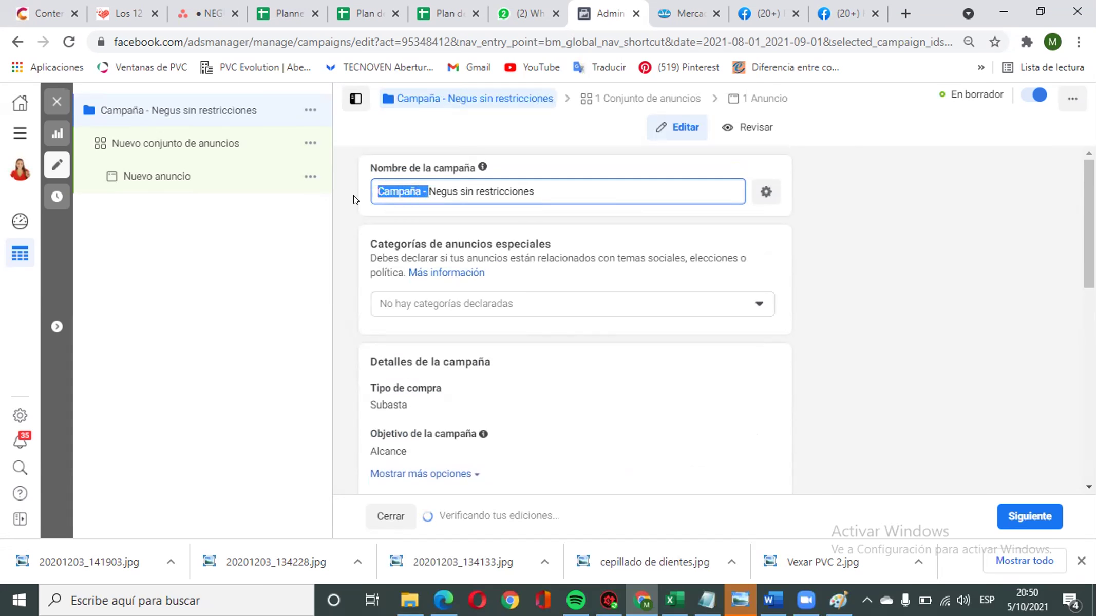
key(BackSpace)
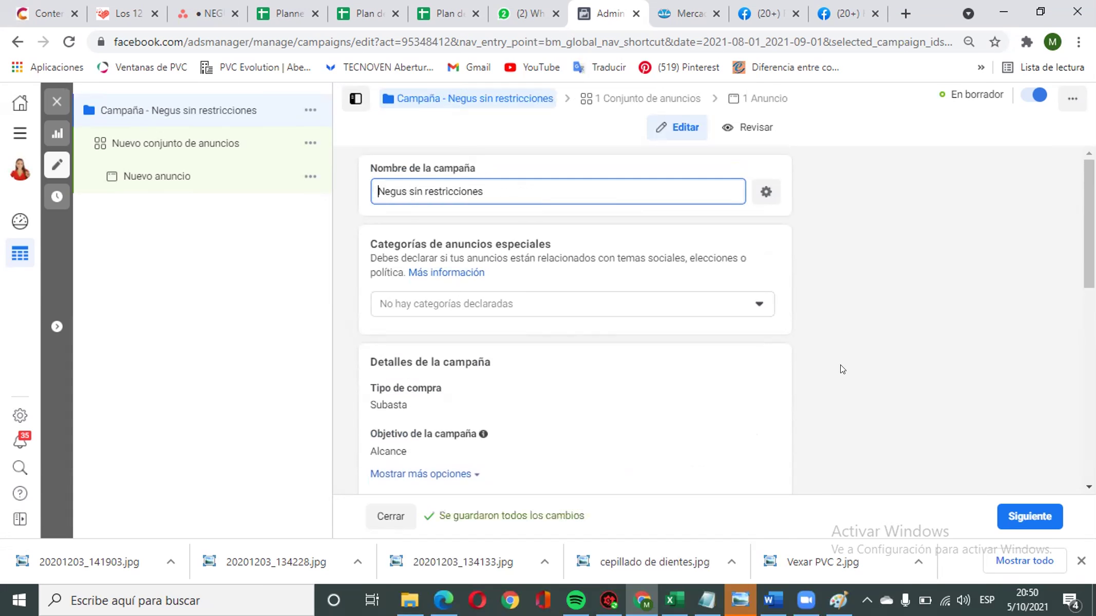
click(721, 304)
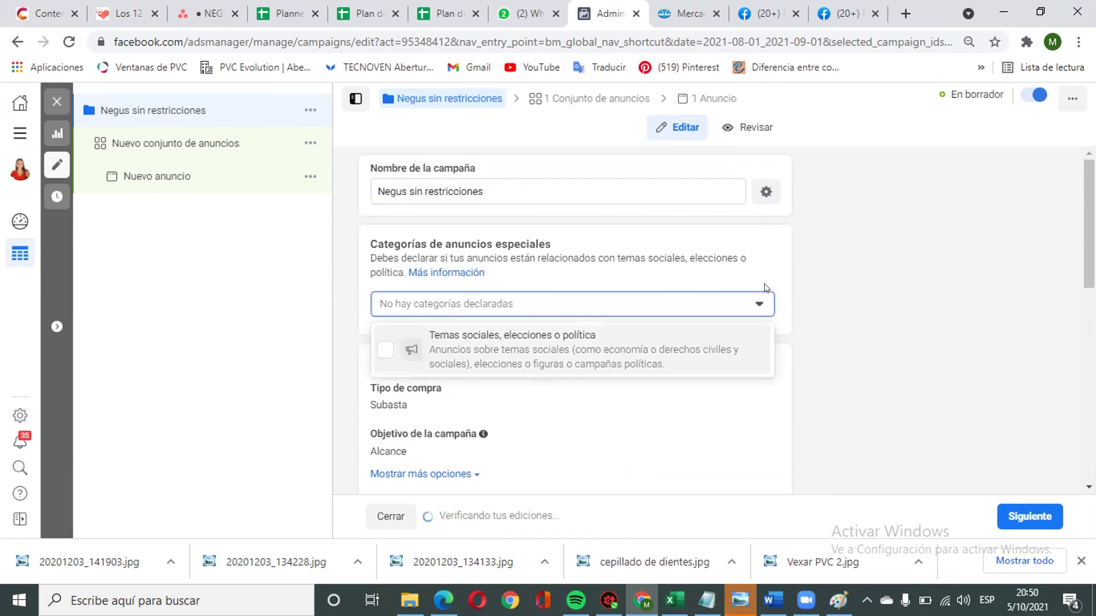
click(555, 303)
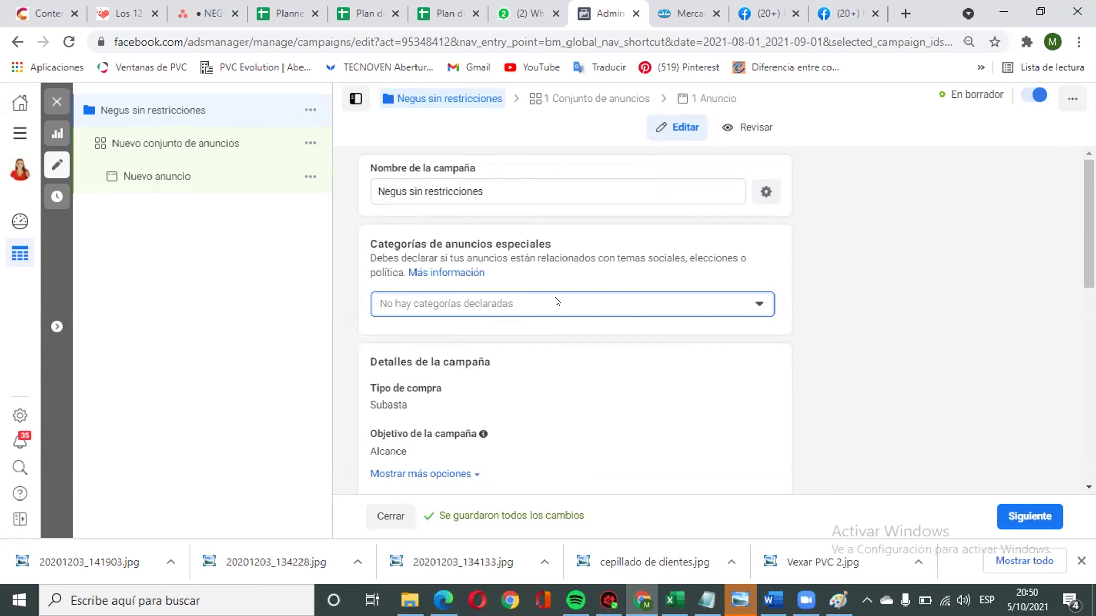
scroll(556, 302, down, 2)
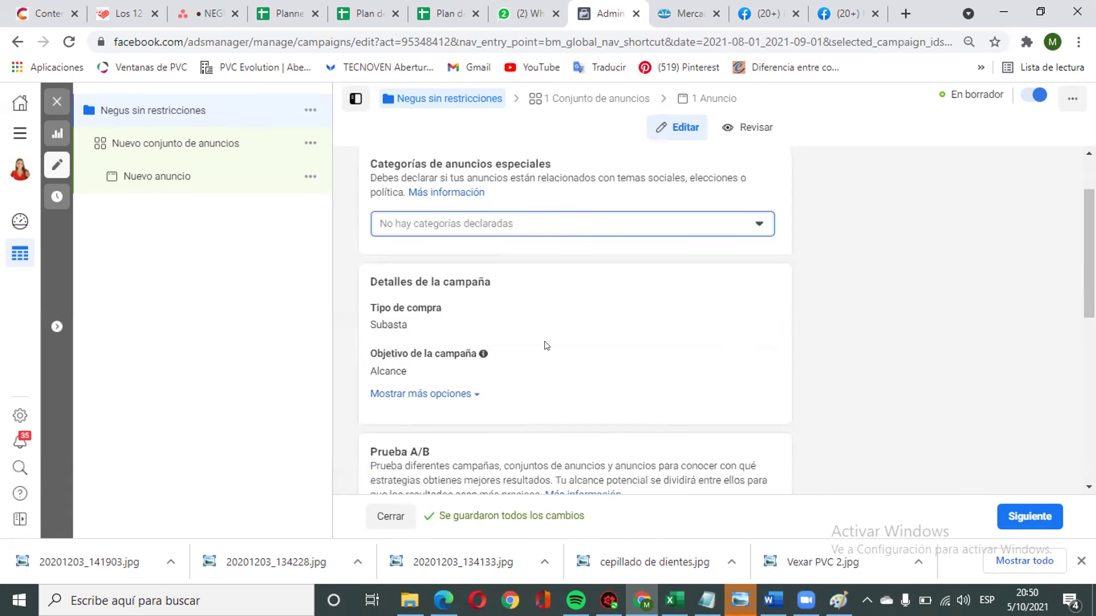
scroll(591, 314, down, 3)
scroll(606, 260, up, 6)
scroll(597, 264, down, 5)
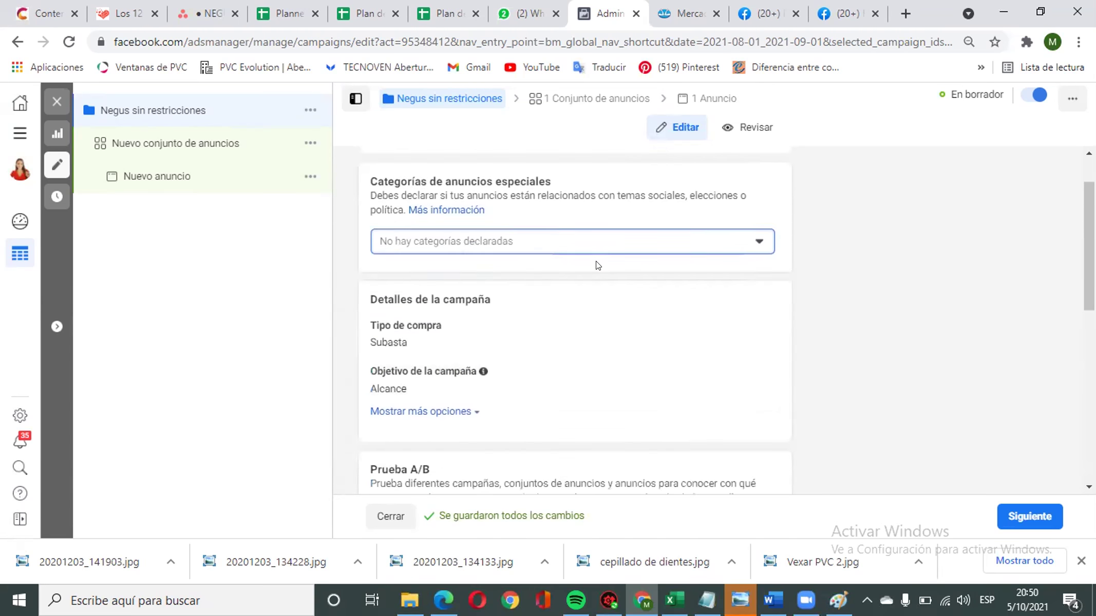
scroll(492, 265, down, 4)
scroll(488, 272, up, 5)
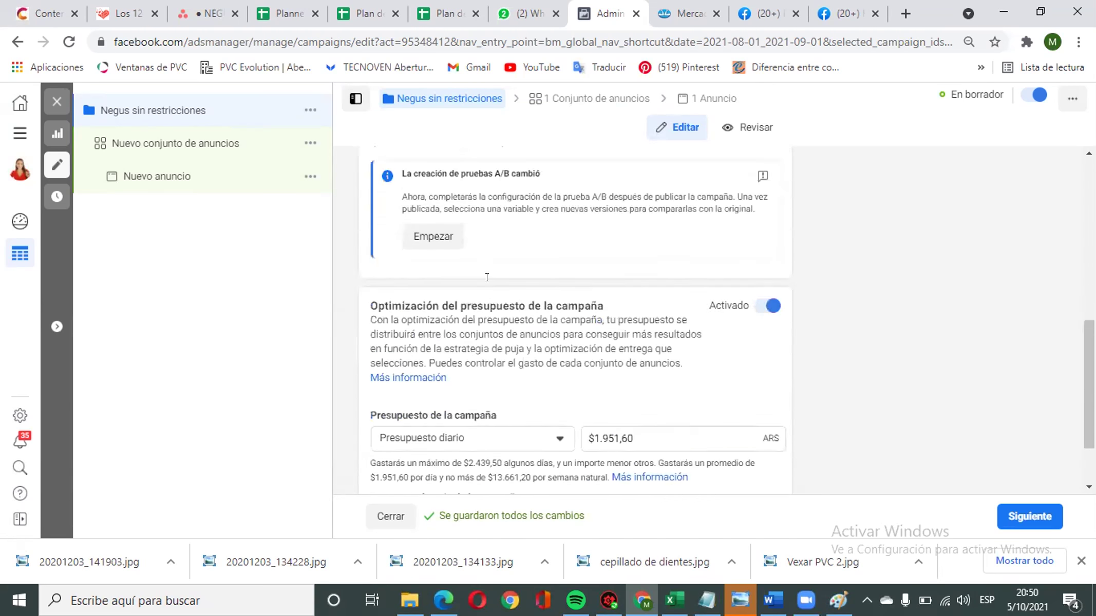
scroll(487, 277, down, 2)
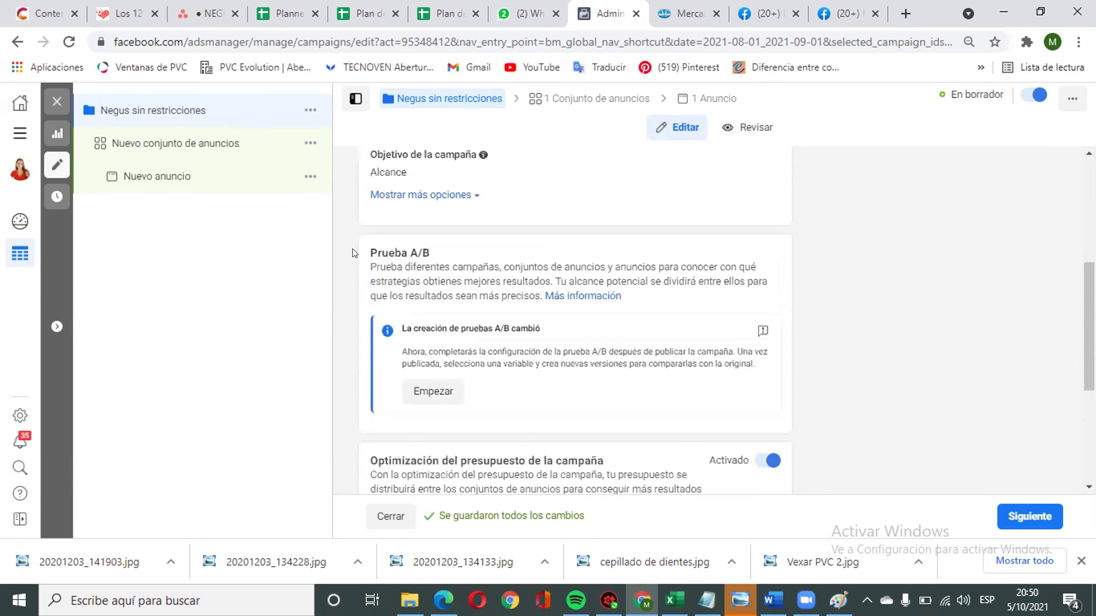
drag(362, 252, 763, 306)
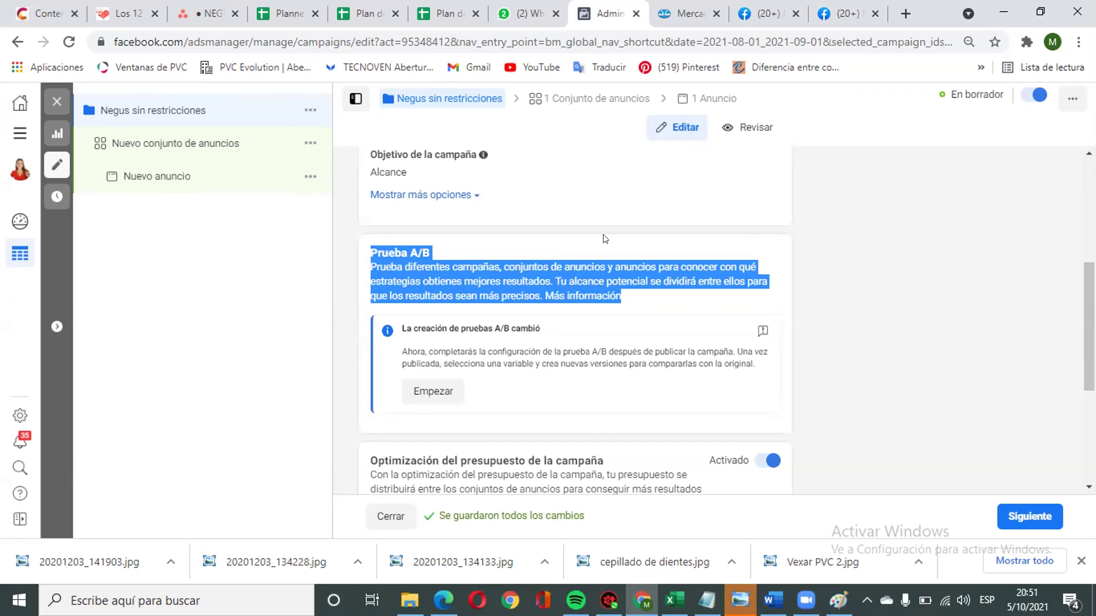
scroll(626, 242, down, 5)
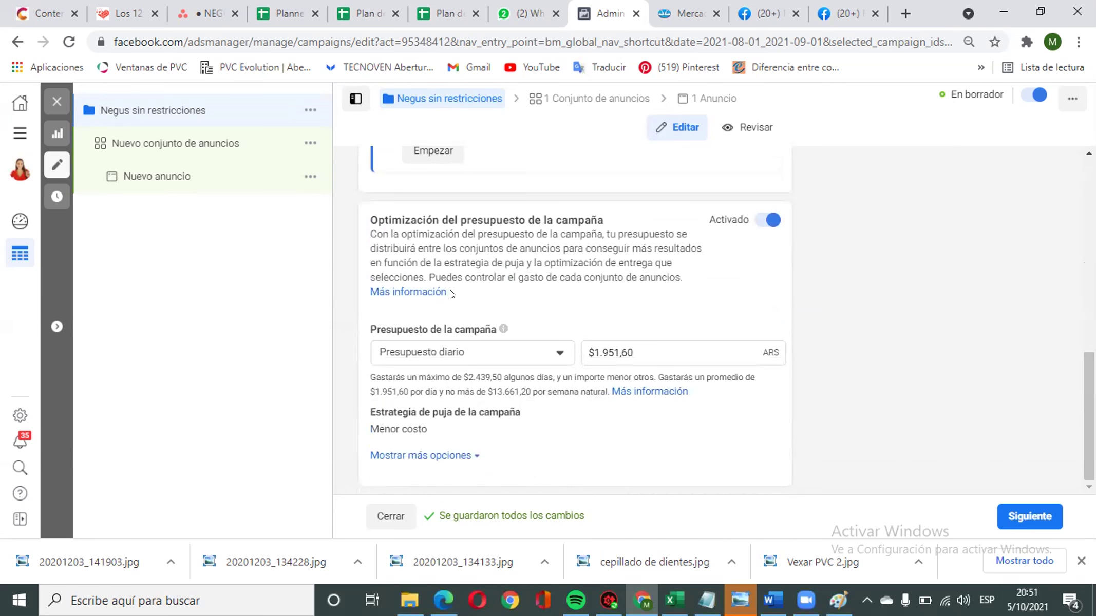
- Show the Presupuesto diario and Presupuesto total options for the campaign budget
drag(377, 329, 862, 345)
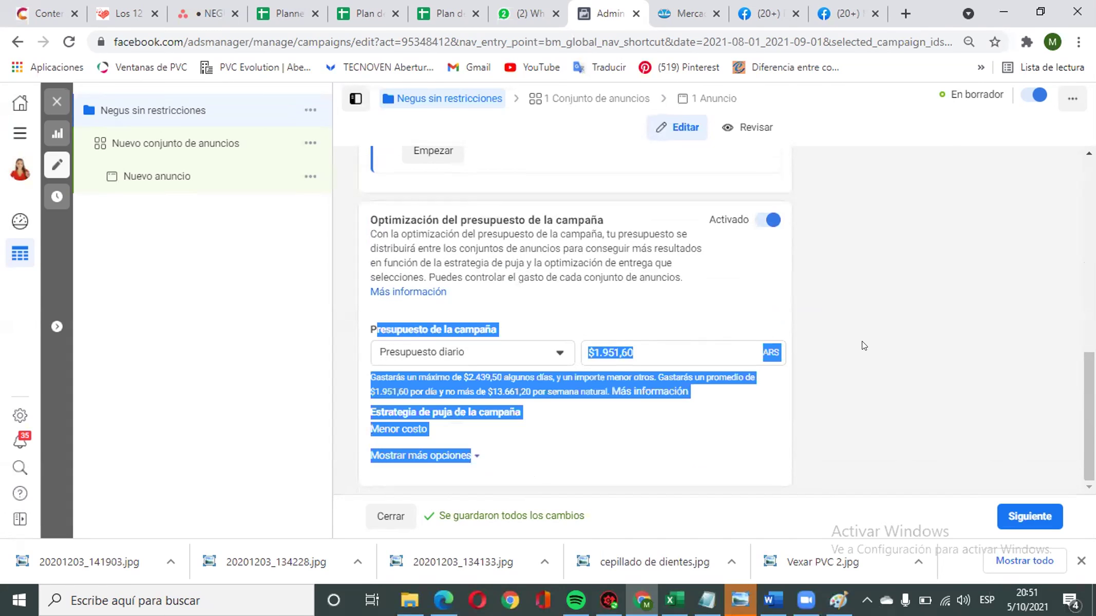
click(543, 407)
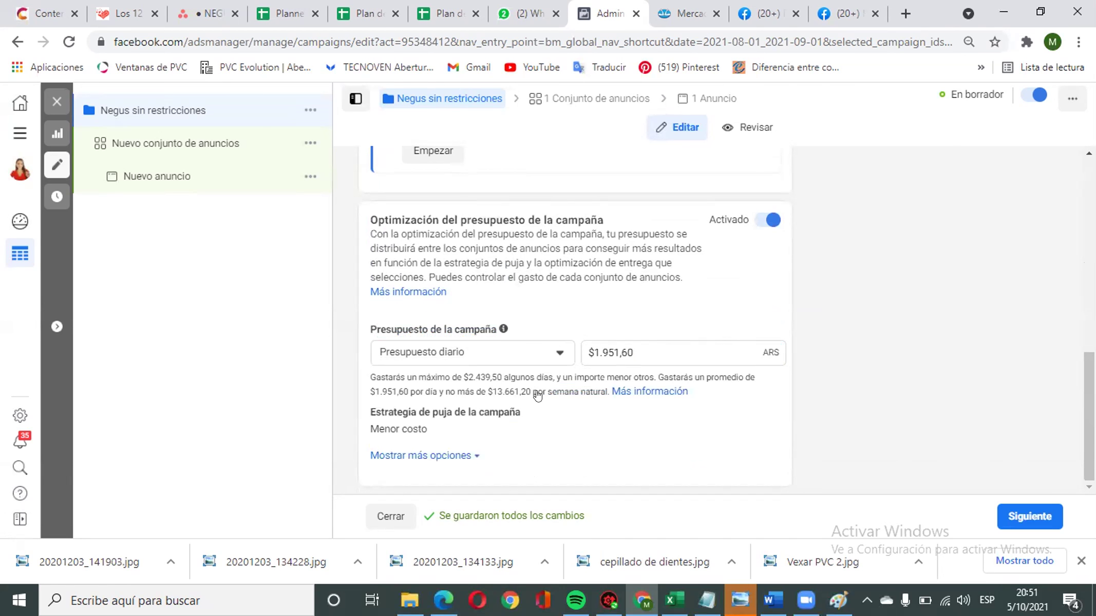
click(519, 354)
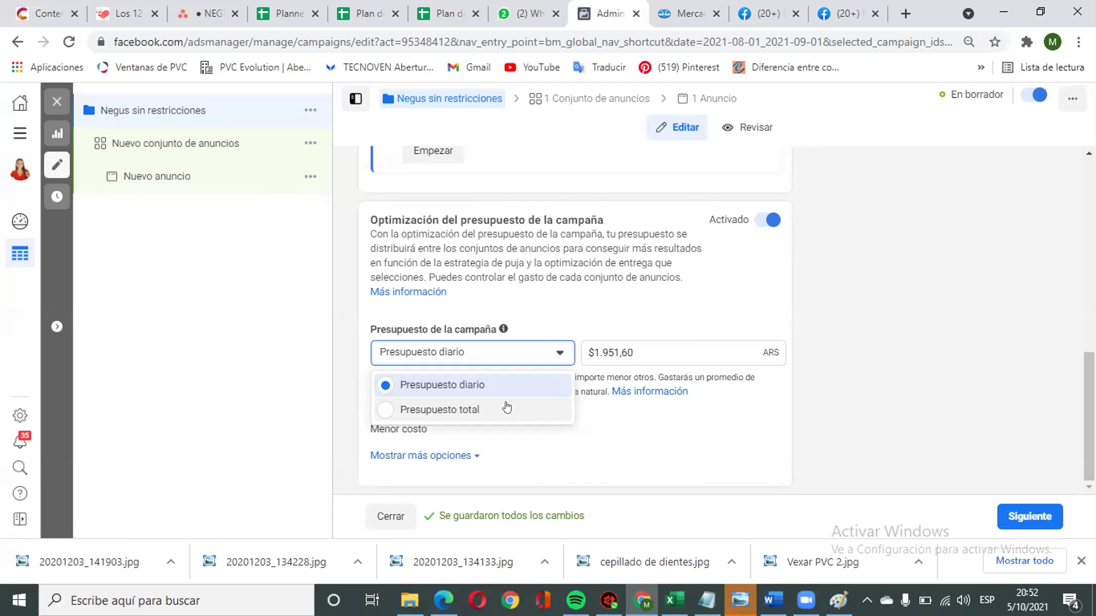
- Keep Presupuesto diario as the budget type and select the $1.951,60 amount for replacing
click(516, 384)
click(642, 362)
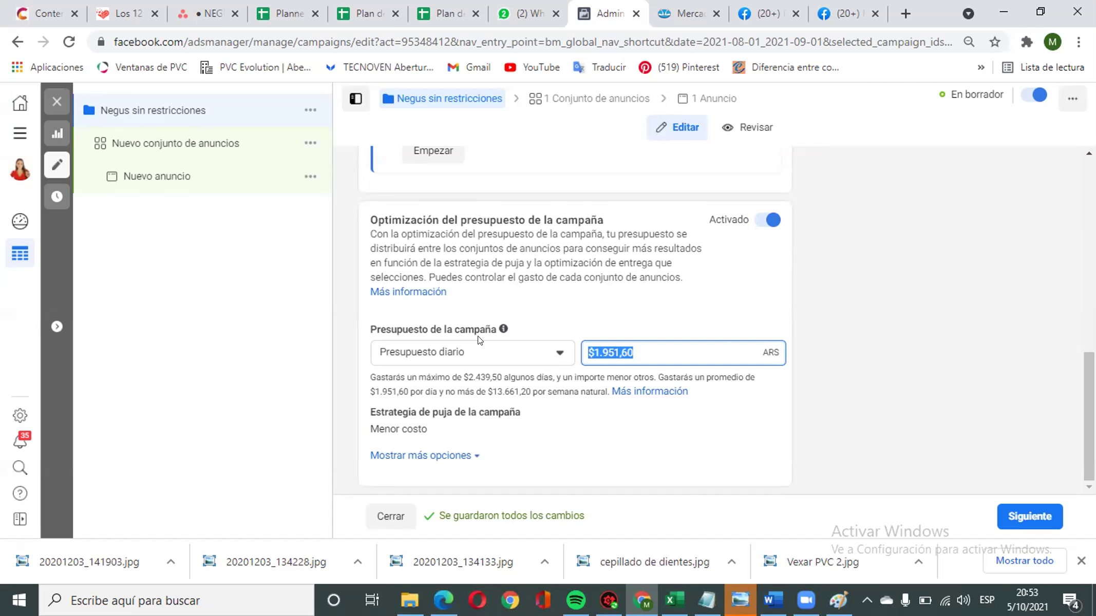
- After trying $98,00 and $90,00, set the daily campaign budget to $100,00 ARS
text(998)
key(BackSpace)
key(BackSpace)
text(8)
click(665, 306)
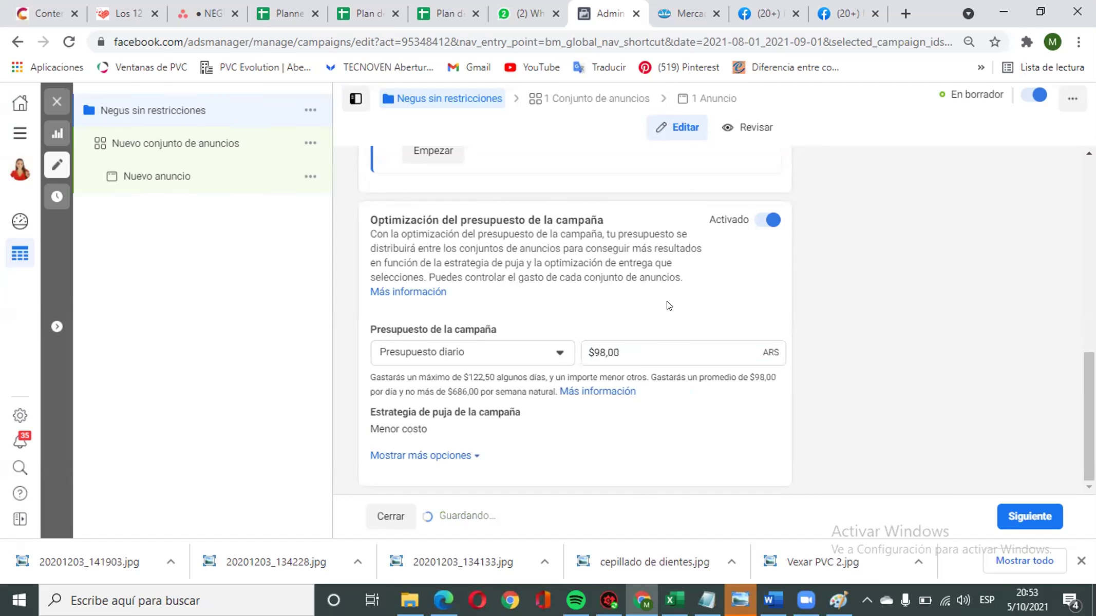
triple_click(627, 345)
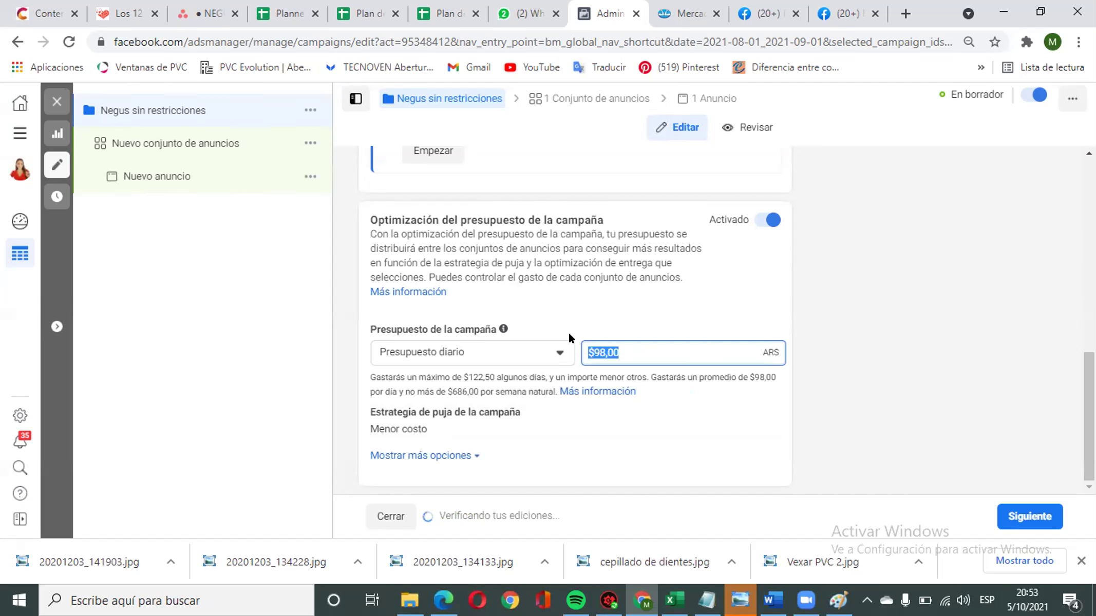
text(90)
click(632, 303)
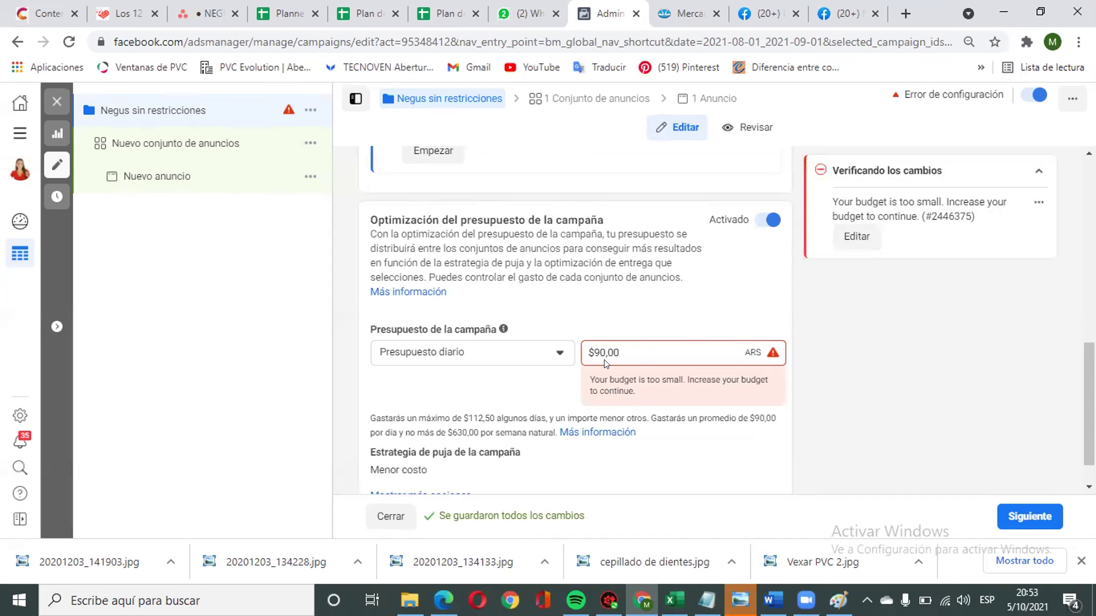
drag(624, 352, 546, 365)
text(10)
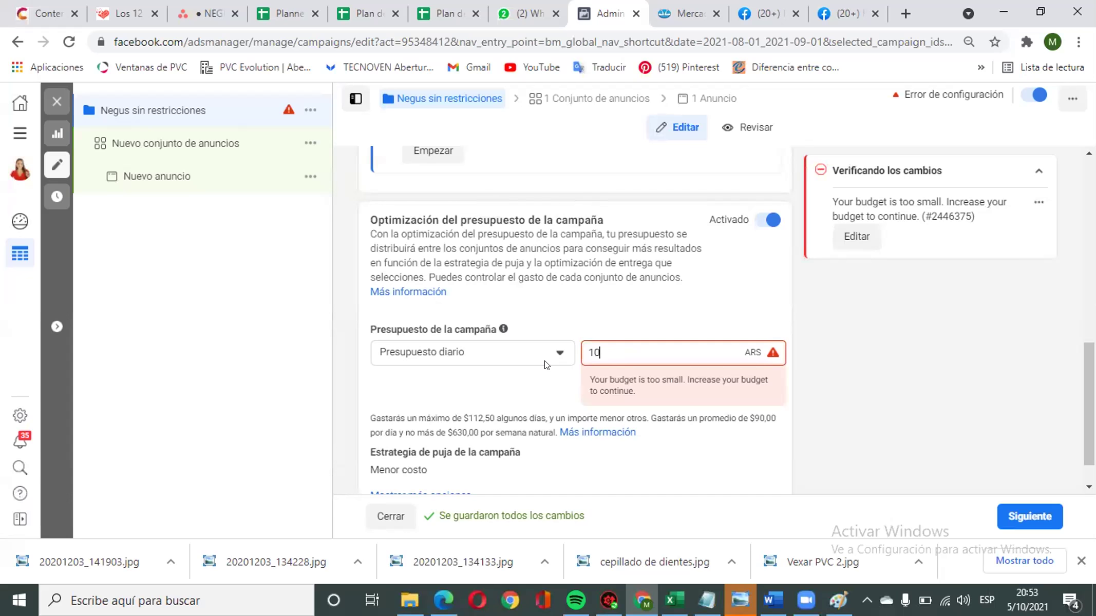
text(0)
click(590, 268)
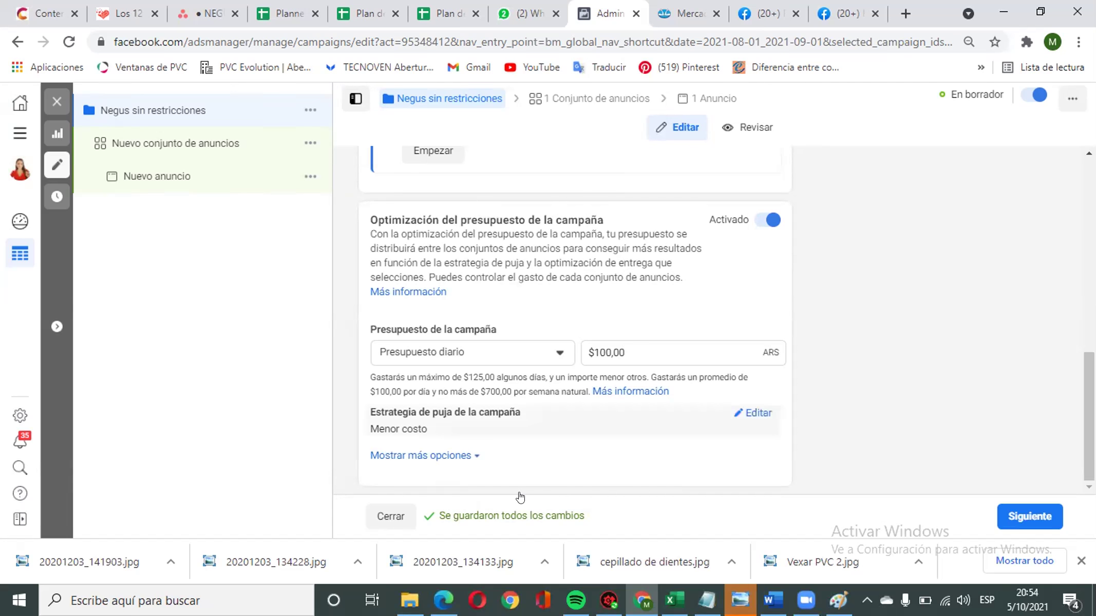
- Go to the ad set settings and rename the ad set 'Negus sin restricciones'
click(1022, 519)
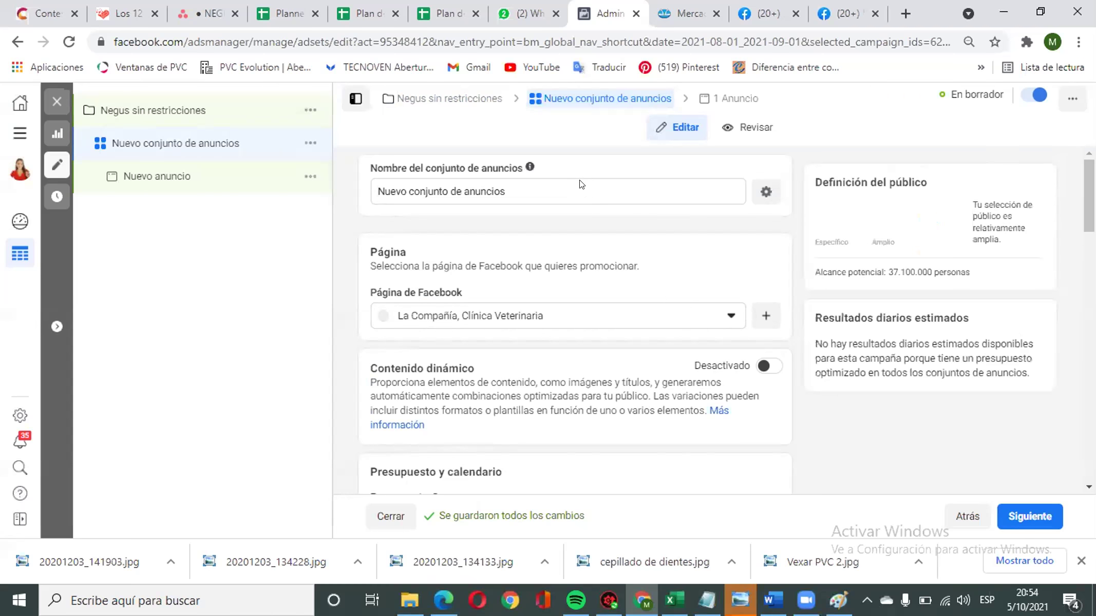
drag(520, 186, 328, 186)
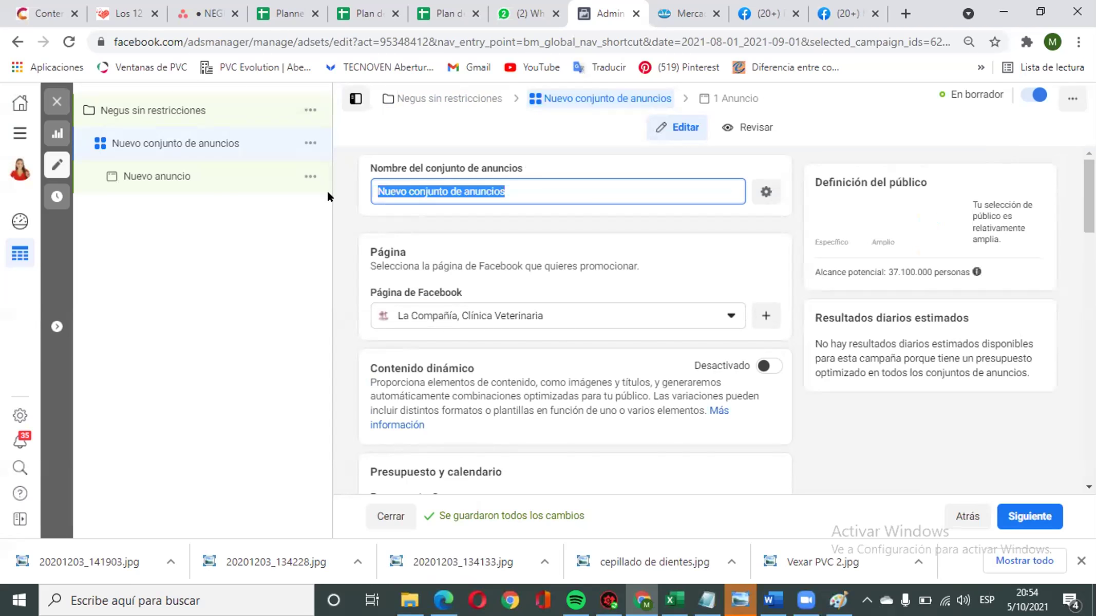
key(BackSpace)
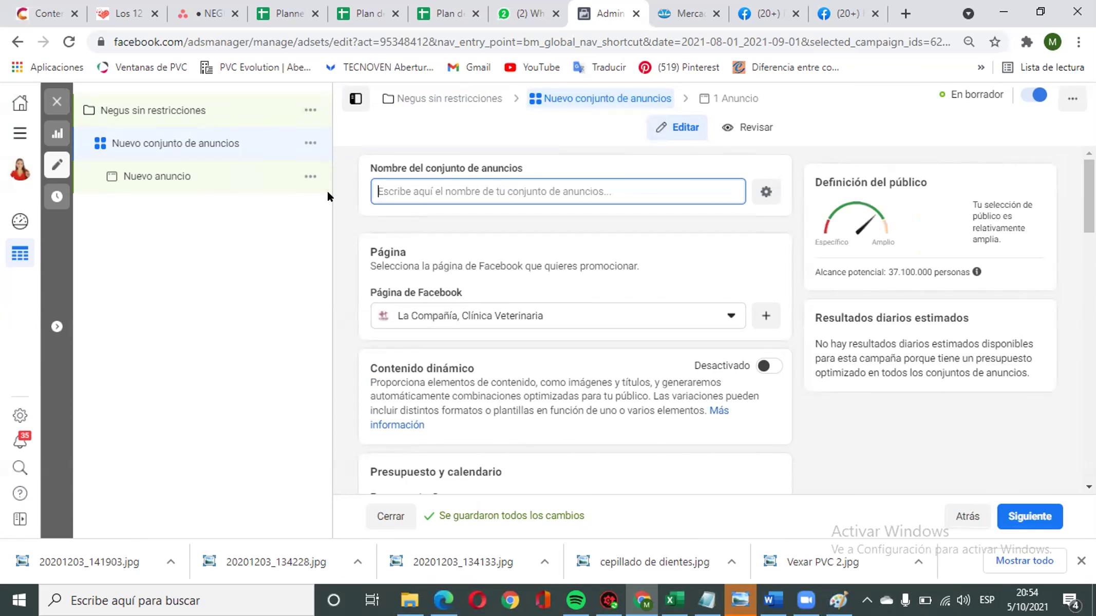
text(Ne)
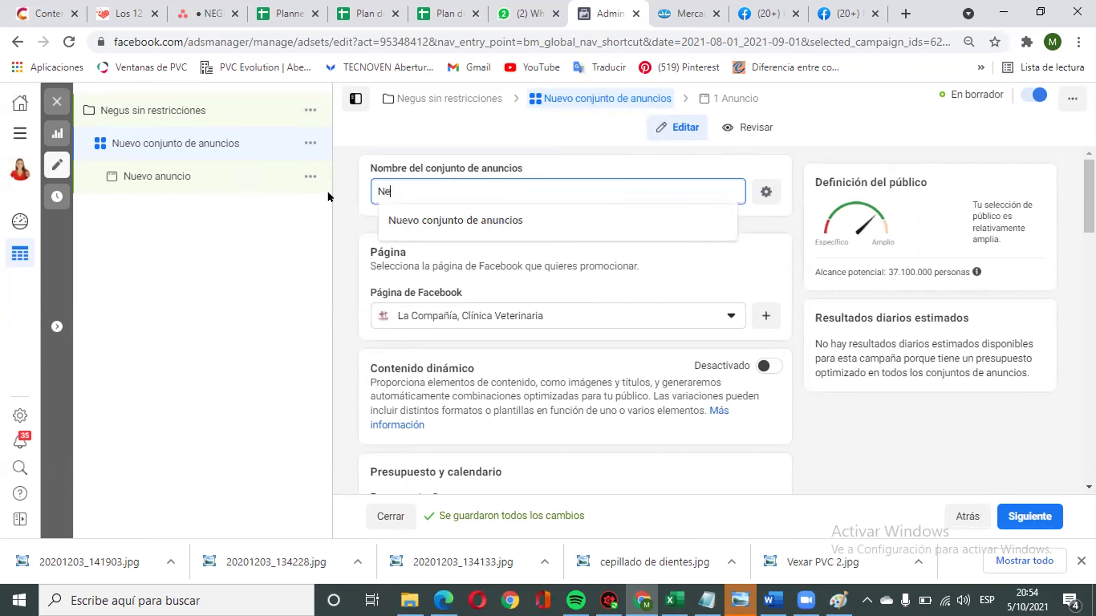
text(gus sin res)
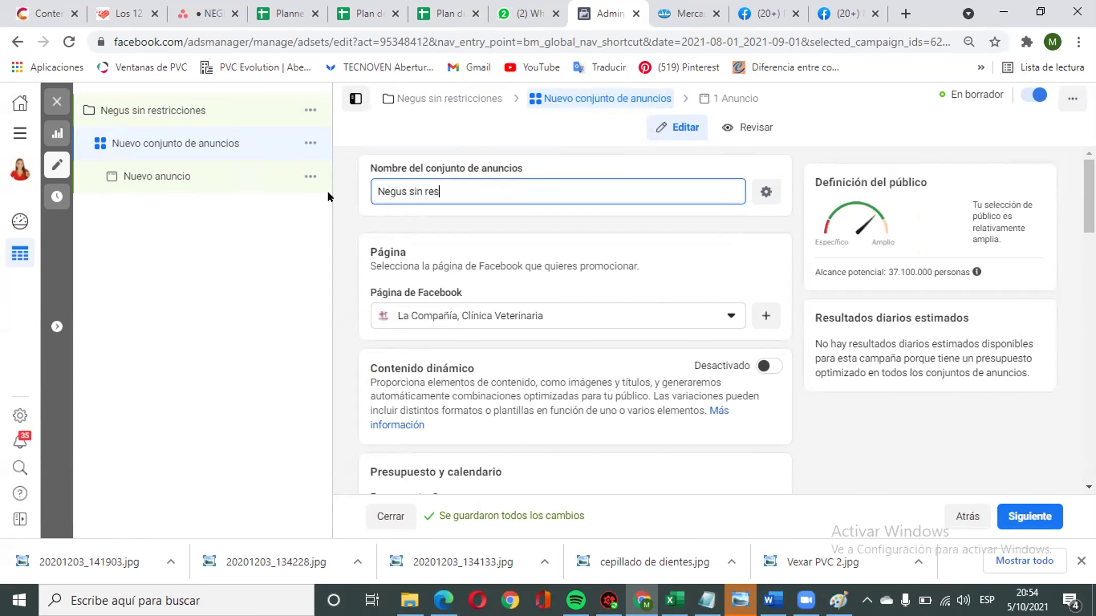
text(tricciones)
scroll(385, 221, down, 2)
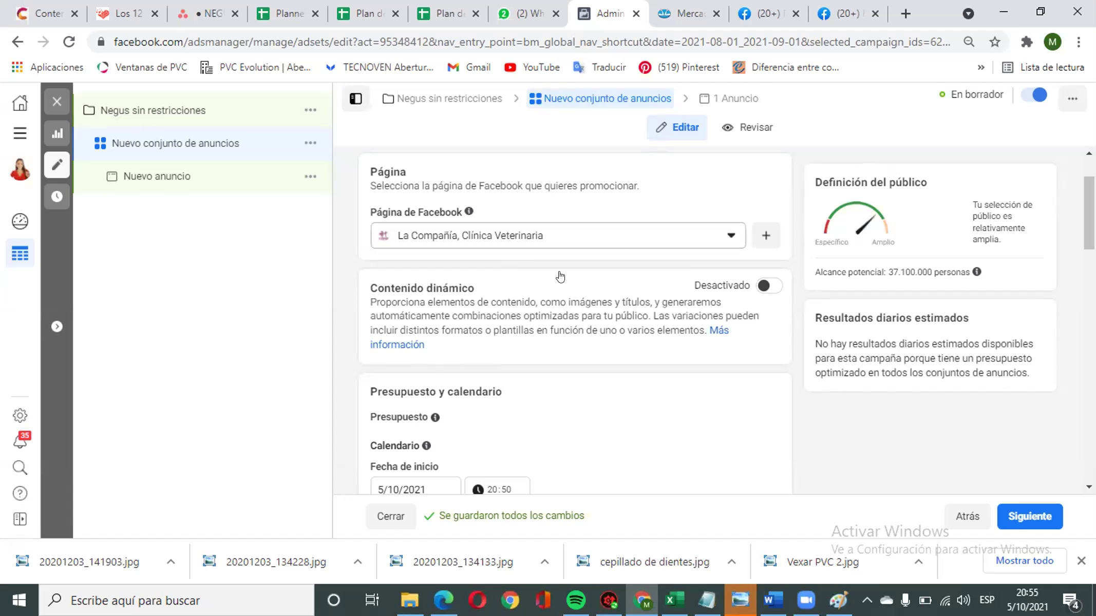
- Search the Facebook page list for 'negus' and assign Negus Cafe Bar instead of Shell LE PARK
click(560, 239)
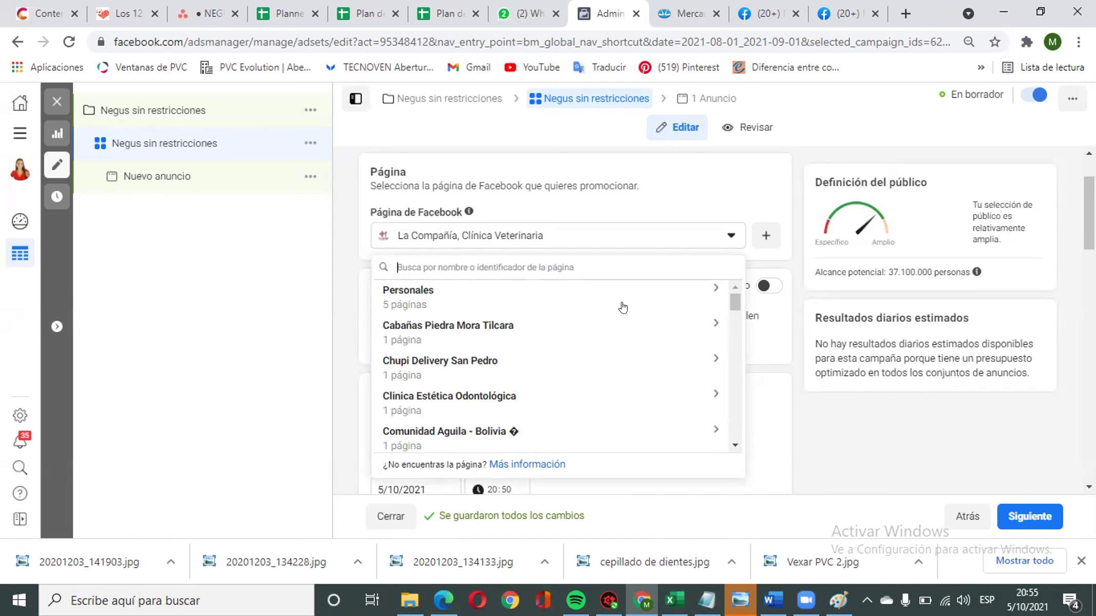
text(sheel)
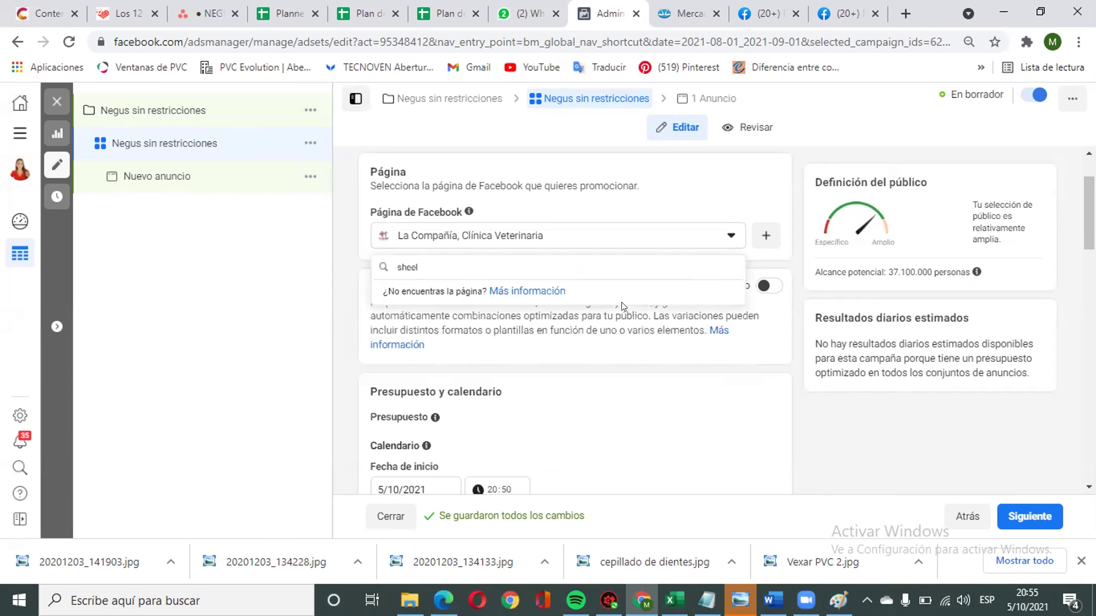
key(BackSpace)
key(BackSpace)
text(ll)
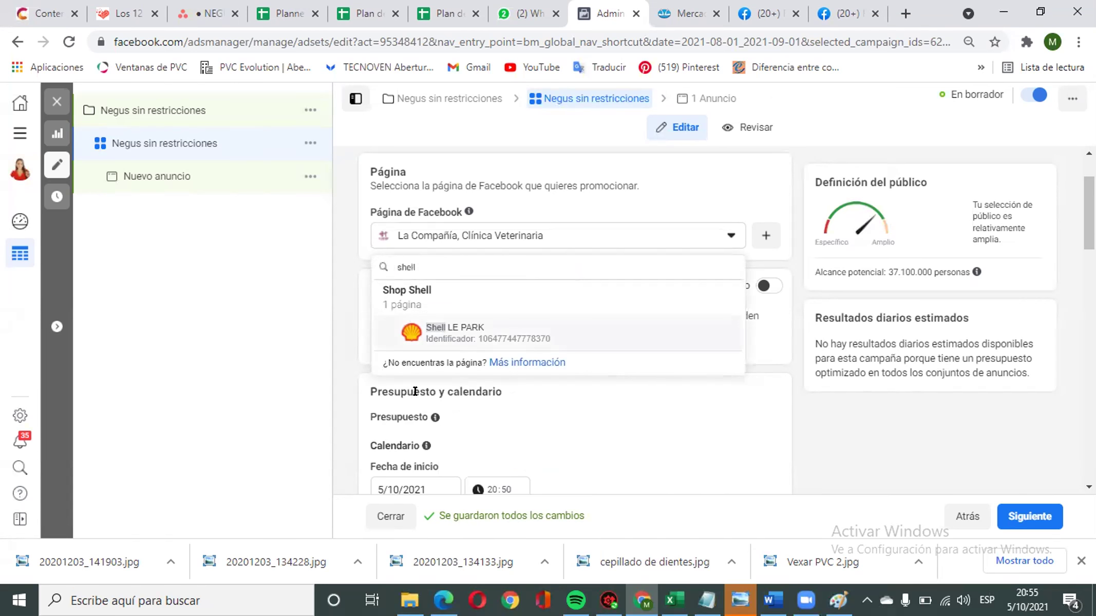
click(467, 332)
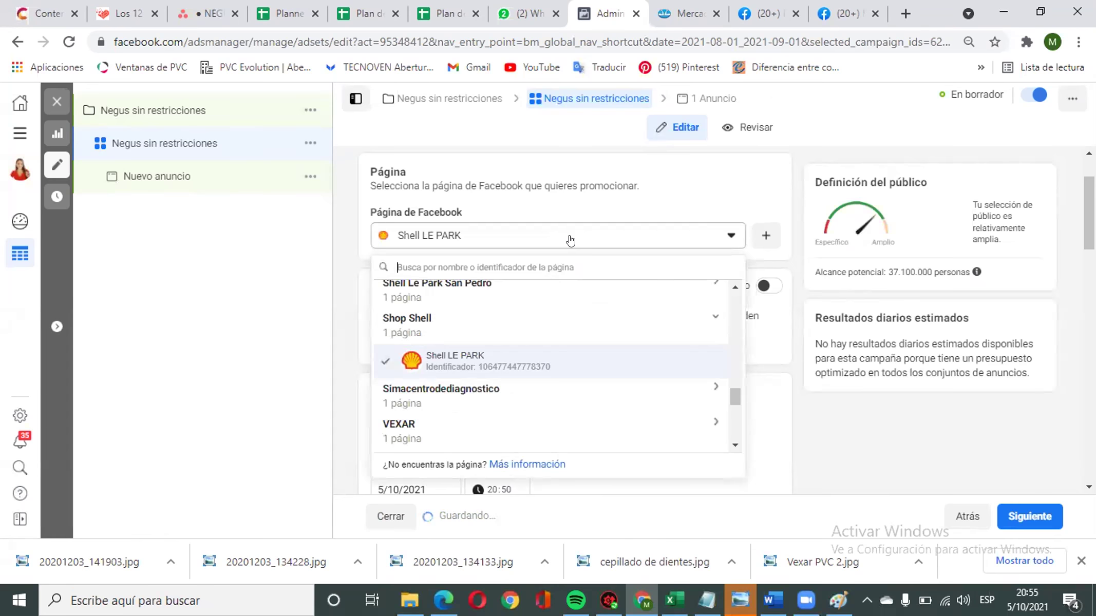
text(negus)
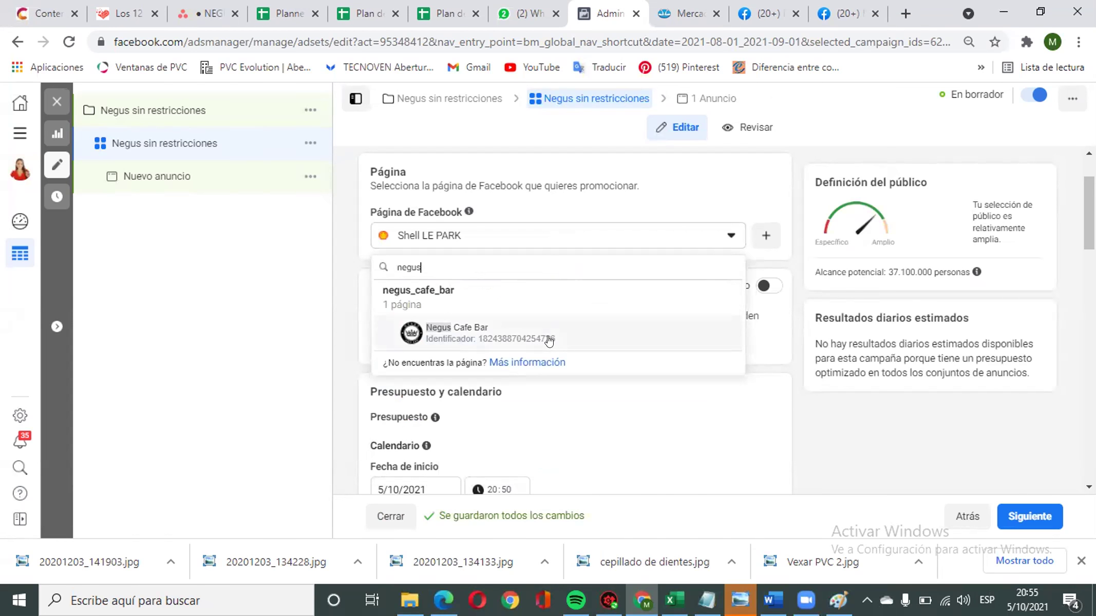
click(556, 348)
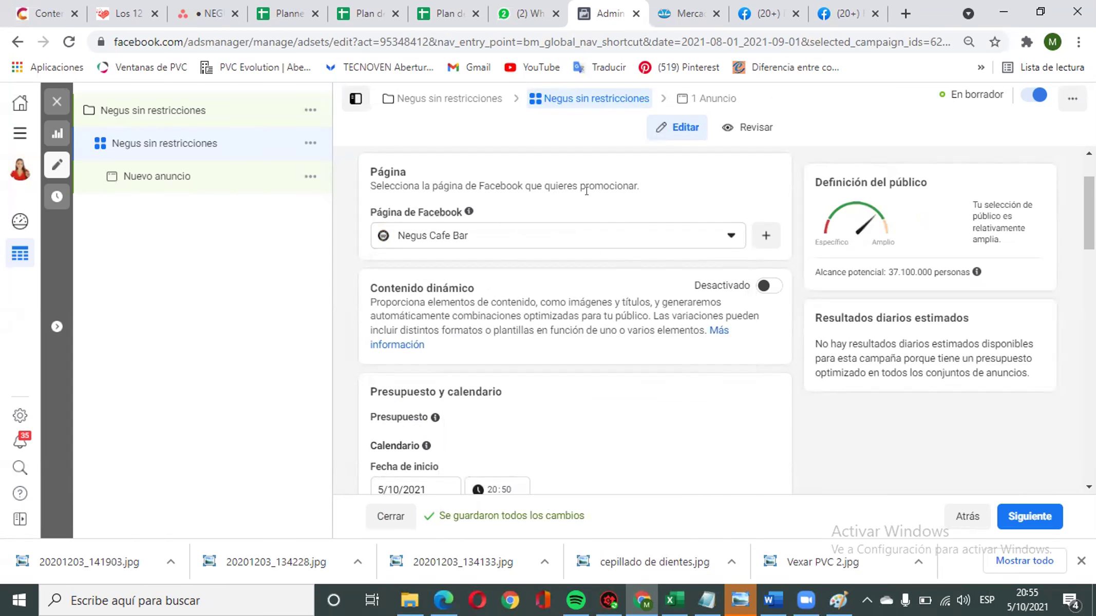
drag(374, 199, 660, 230)
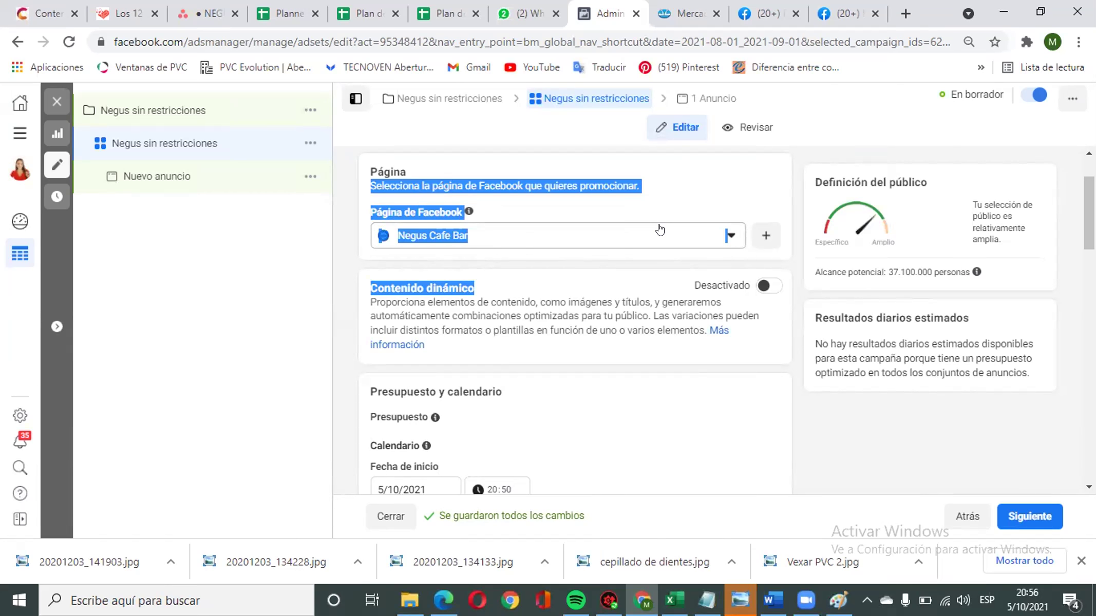
- Highlight the Facebook page setting and the Presupuesto y calendario start date and time
scroll(685, 277, down, 3)
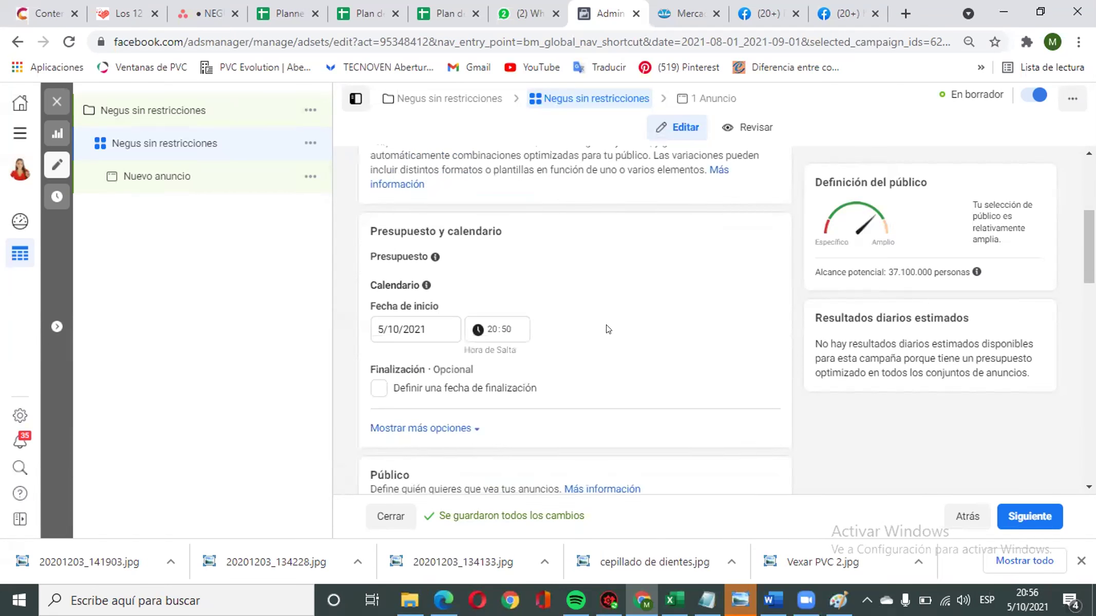
drag(416, 226, 350, 349)
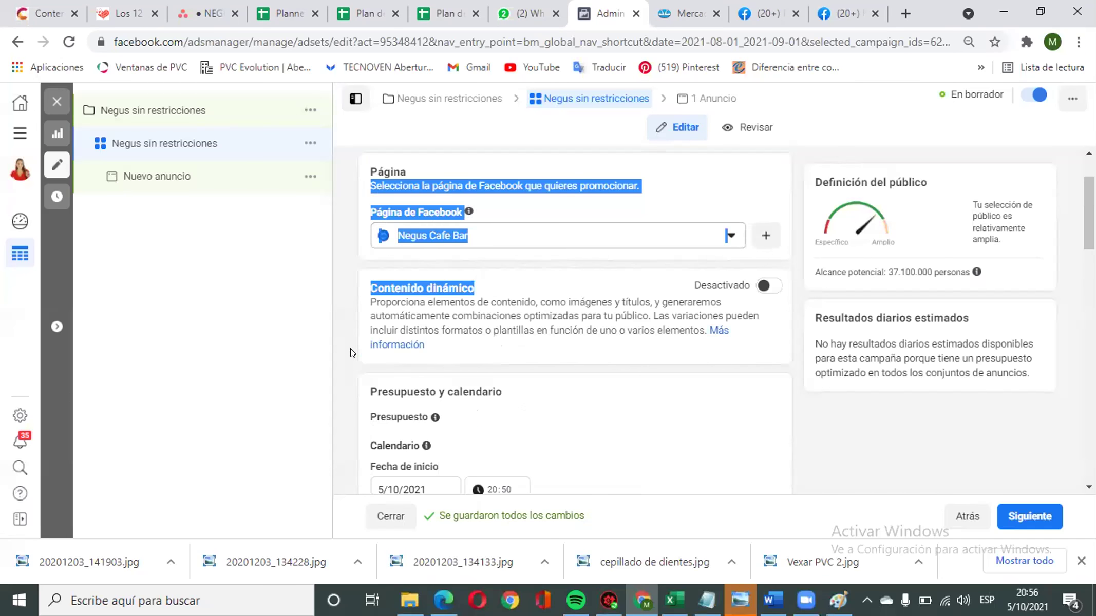
scroll(359, 318, down, 1)
drag(363, 308, 611, 470)
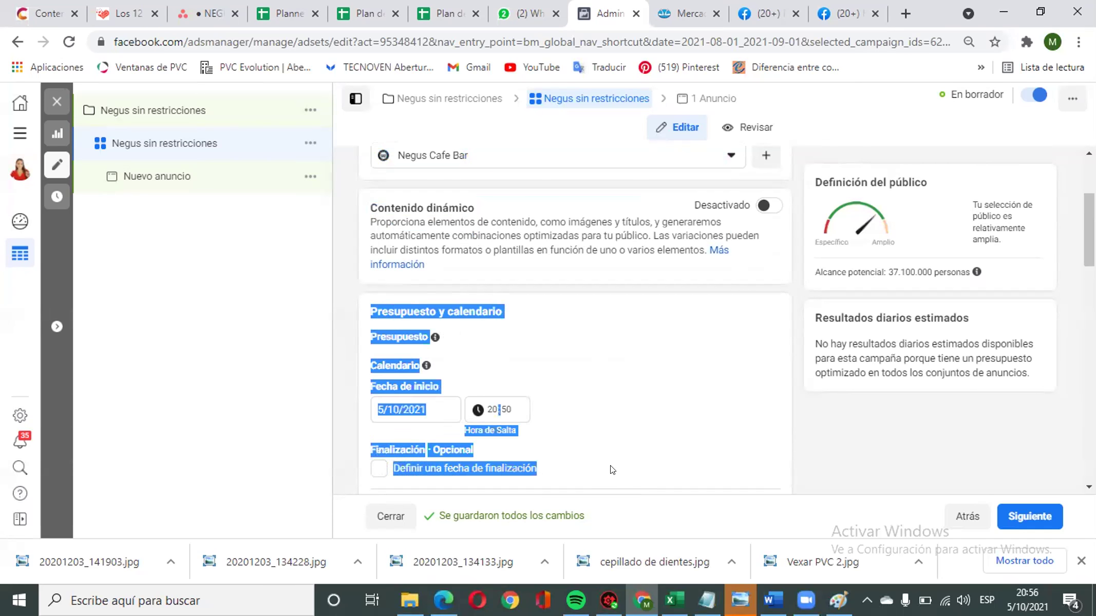
click(519, 365)
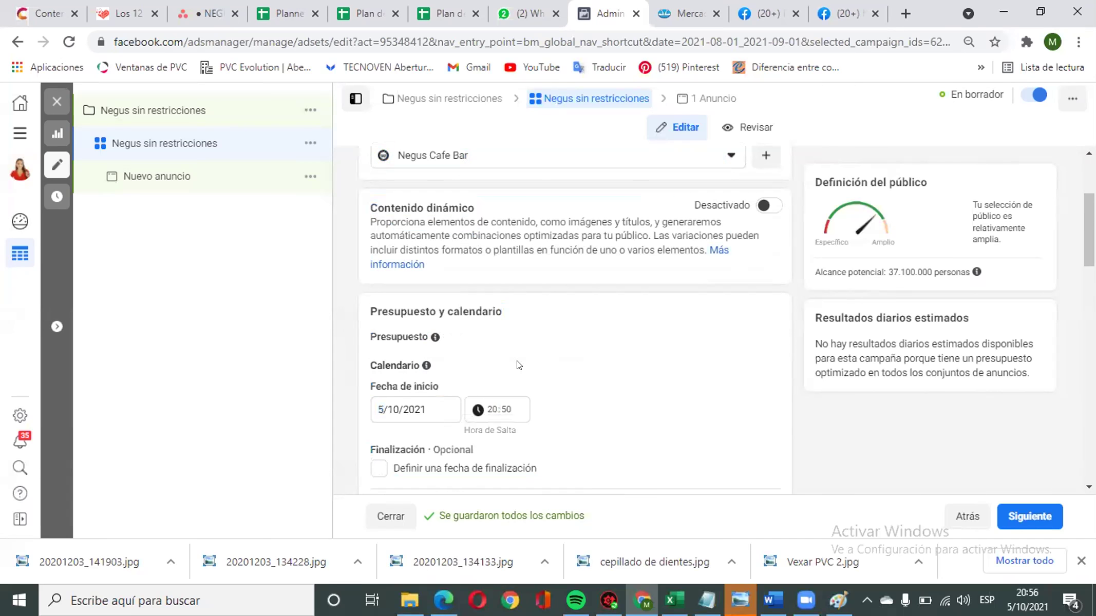
drag(375, 411, 543, 415)
click(545, 408)
- Try 6 October in the start-date calendar, then revert the start date to 5/10/2021
click(380, 409)
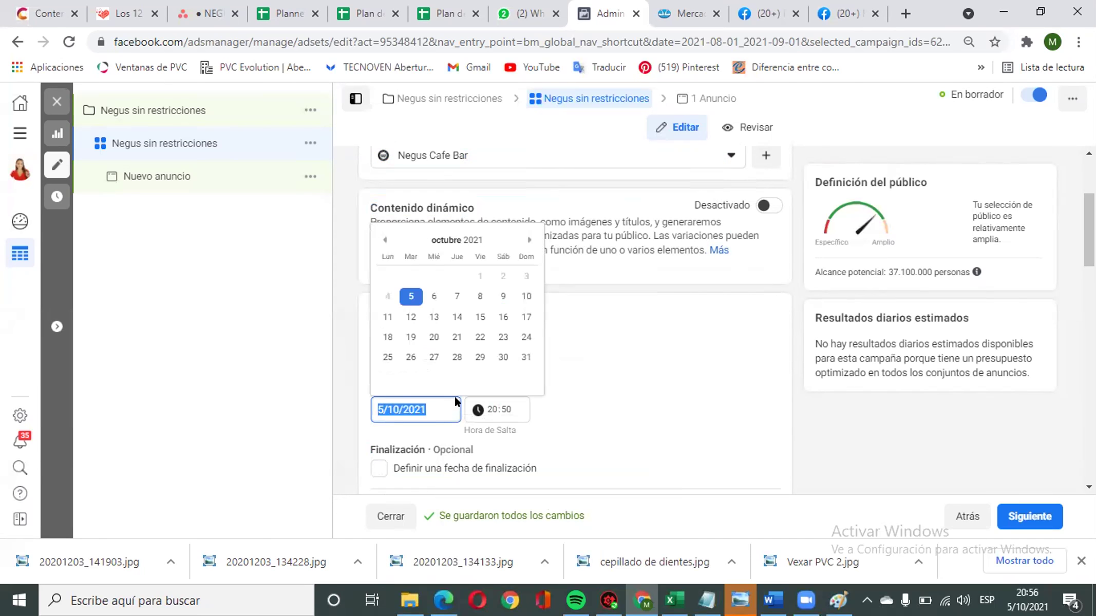
click(350, 367)
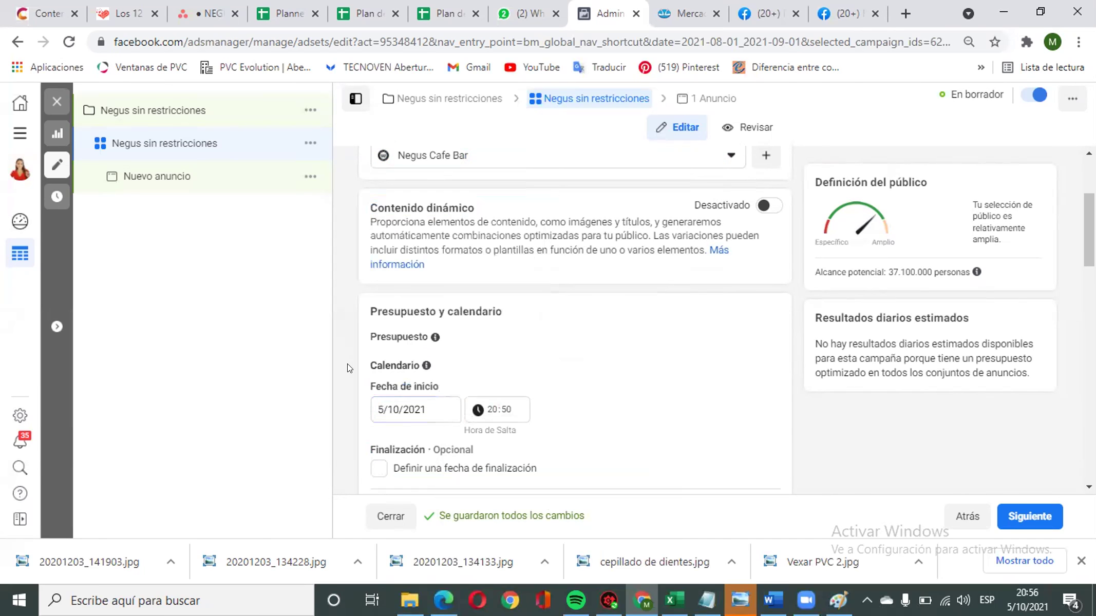
click(396, 408)
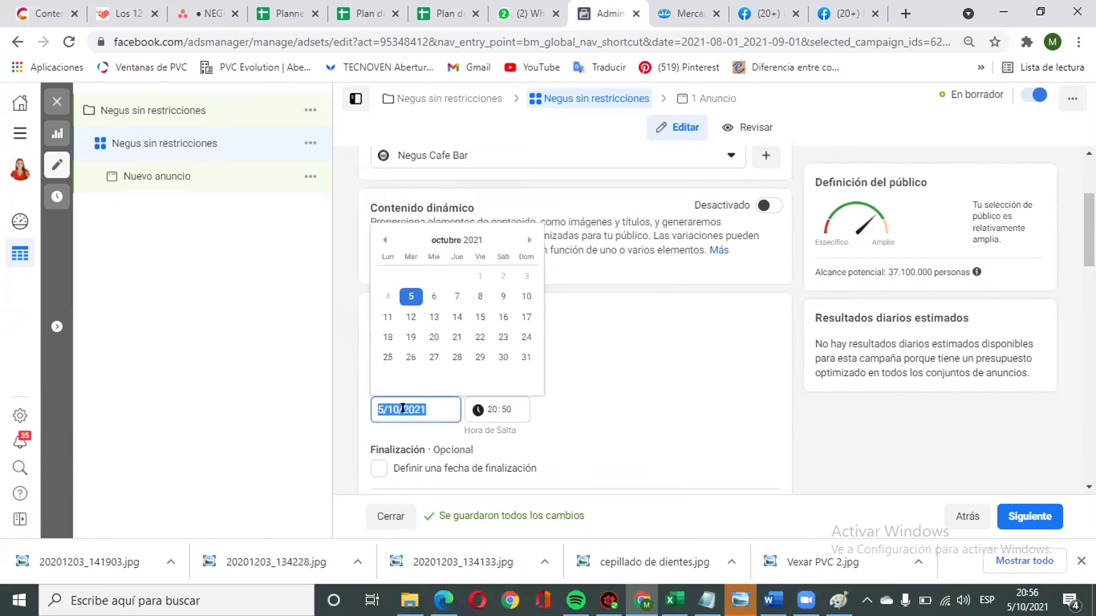
click(431, 297)
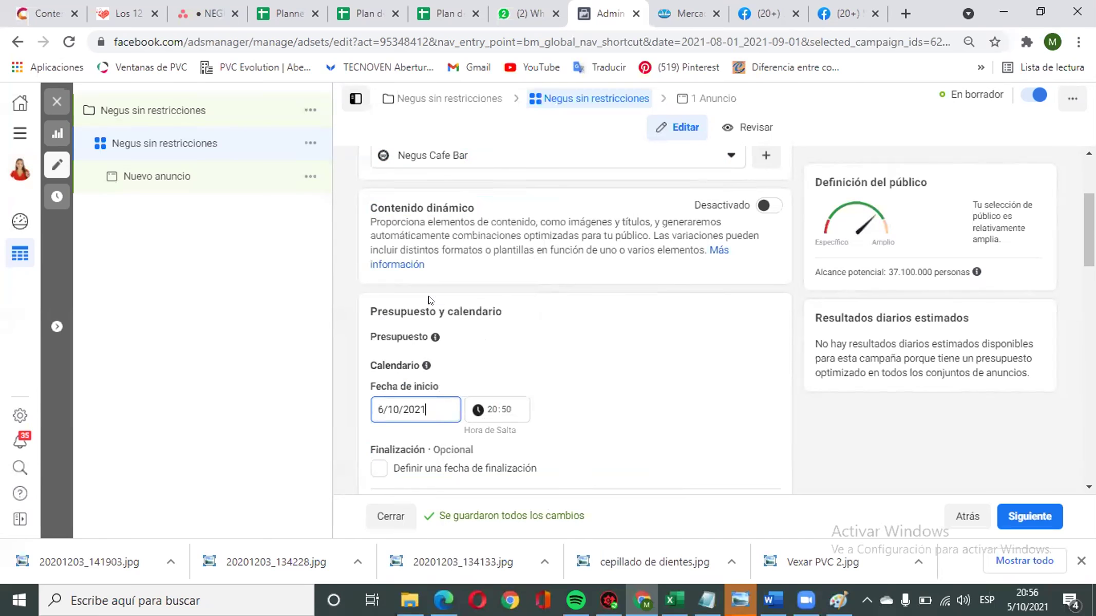
click(491, 412)
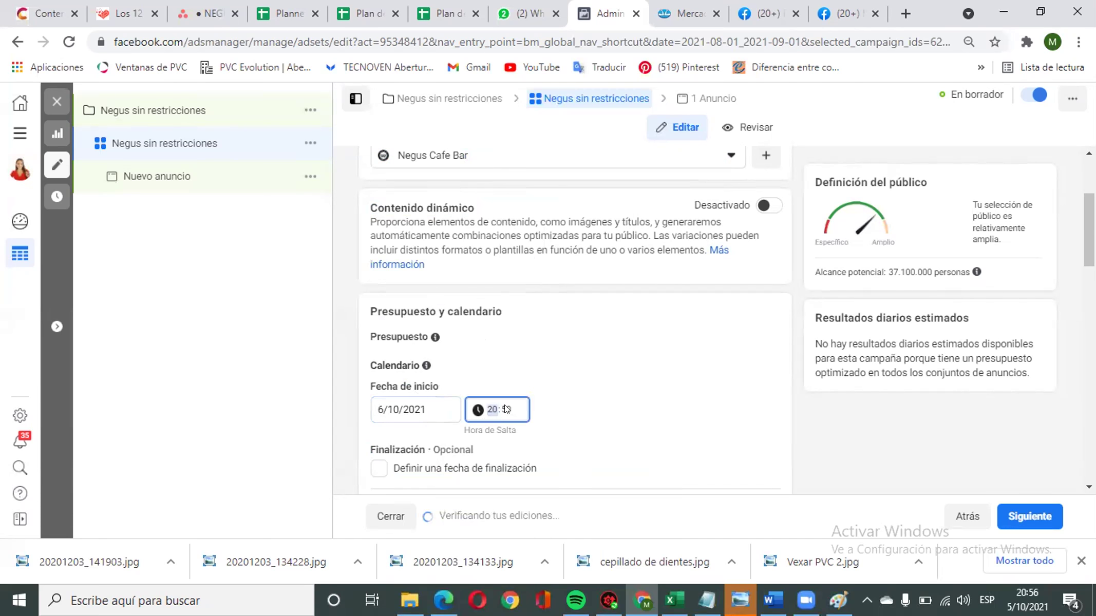
text(18)
key(BackSpace)
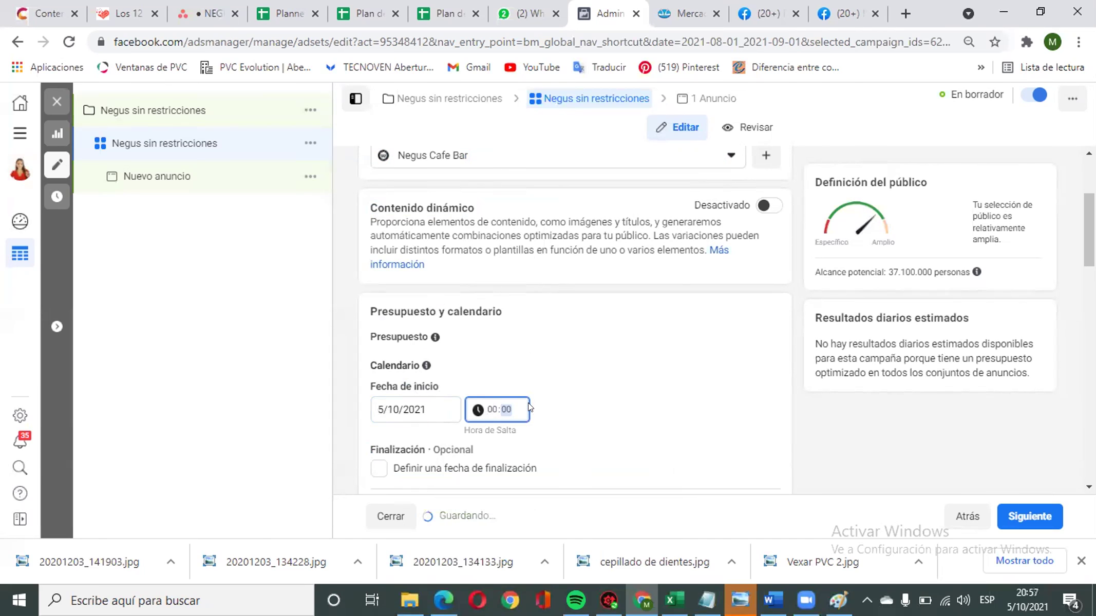
- Re-enter the start-time hour as 18 so the start reads 18:00
click(488, 413)
text(18)
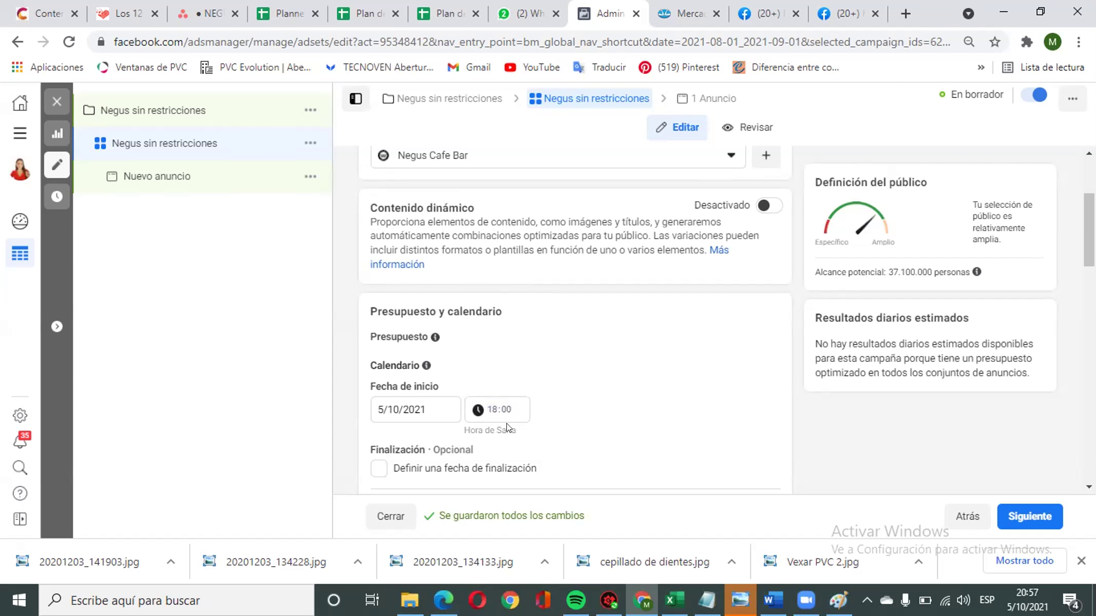
click(490, 417)
click(490, 403)
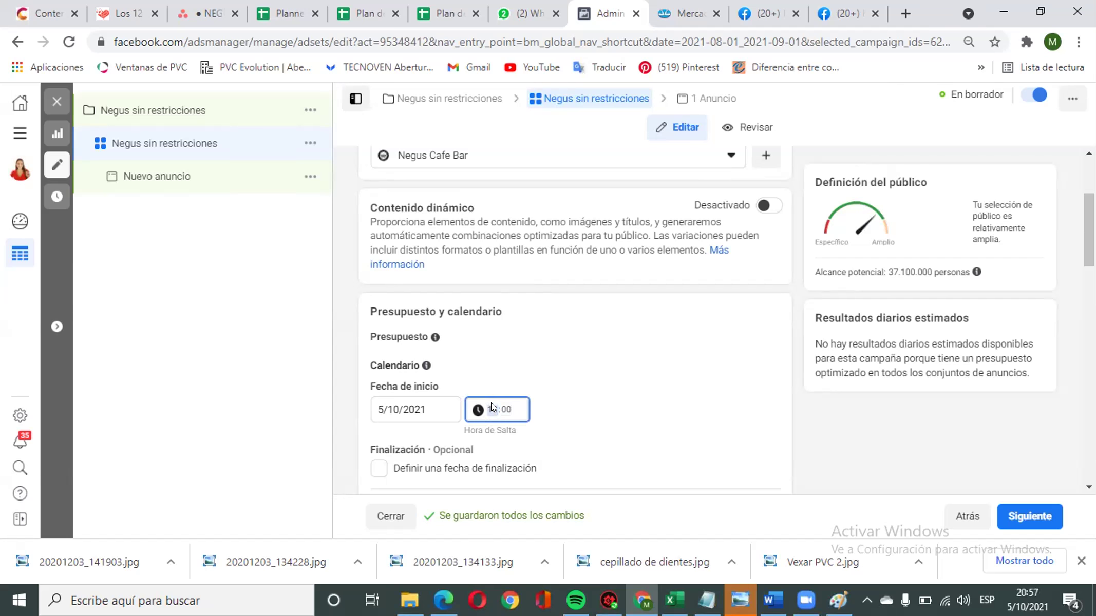
key(BackSpace)
text(18)
click(821, 454)
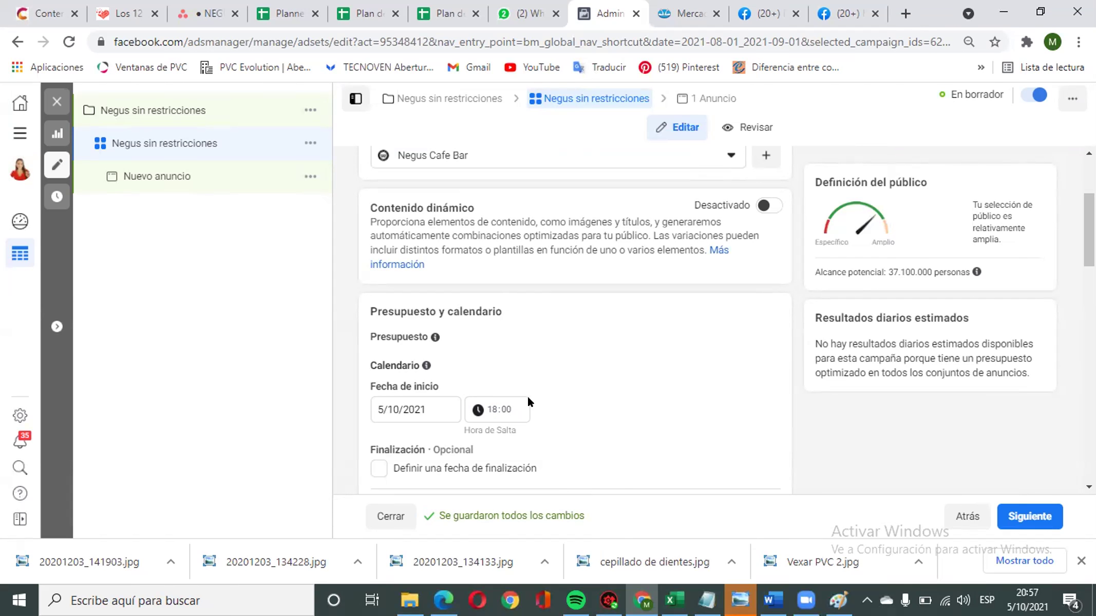
scroll(527, 395, down, 3)
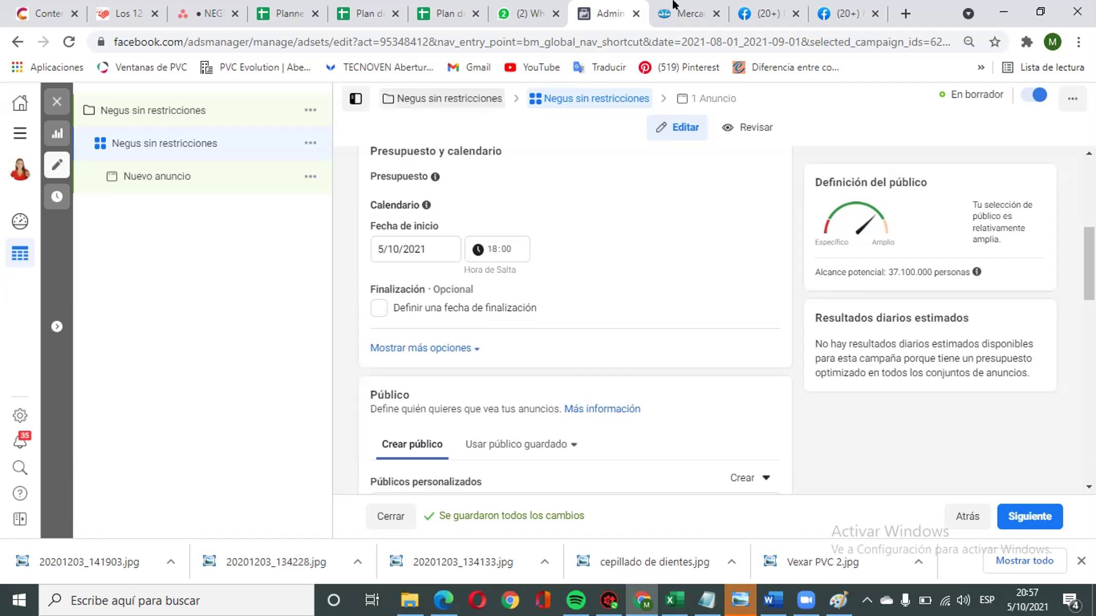
scroll(528, 249, down, 2)
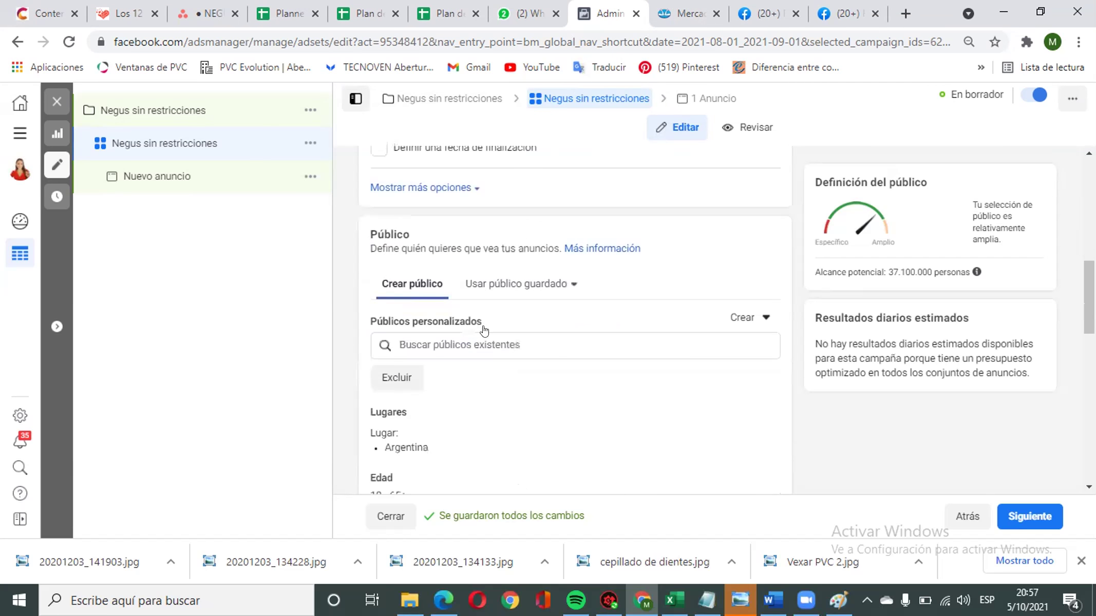
scroll(429, 316, up, 2)
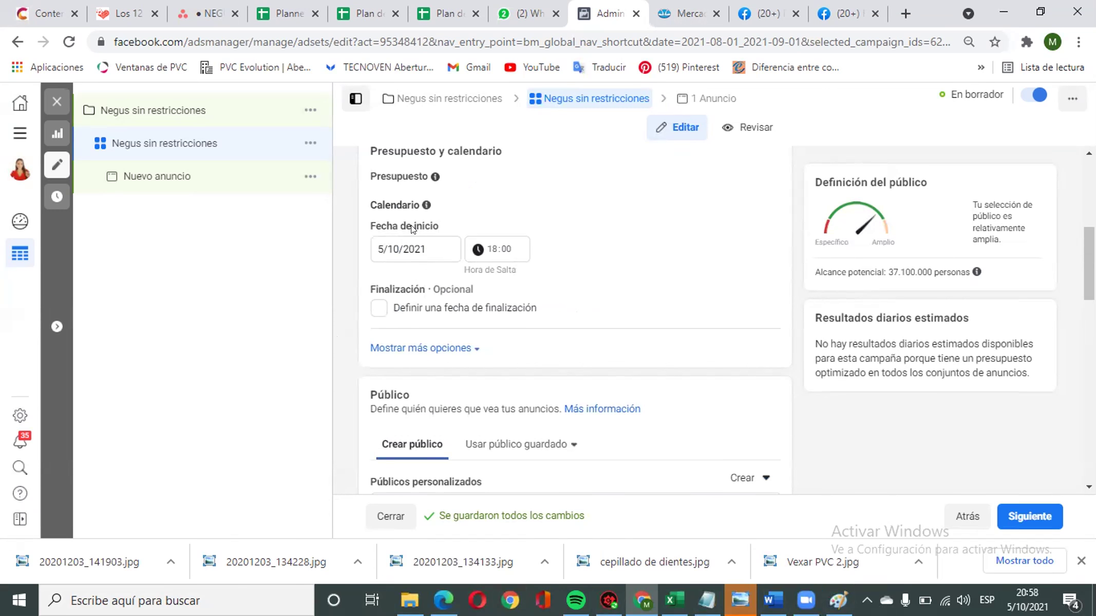
drag(366, 203, 734, 204)
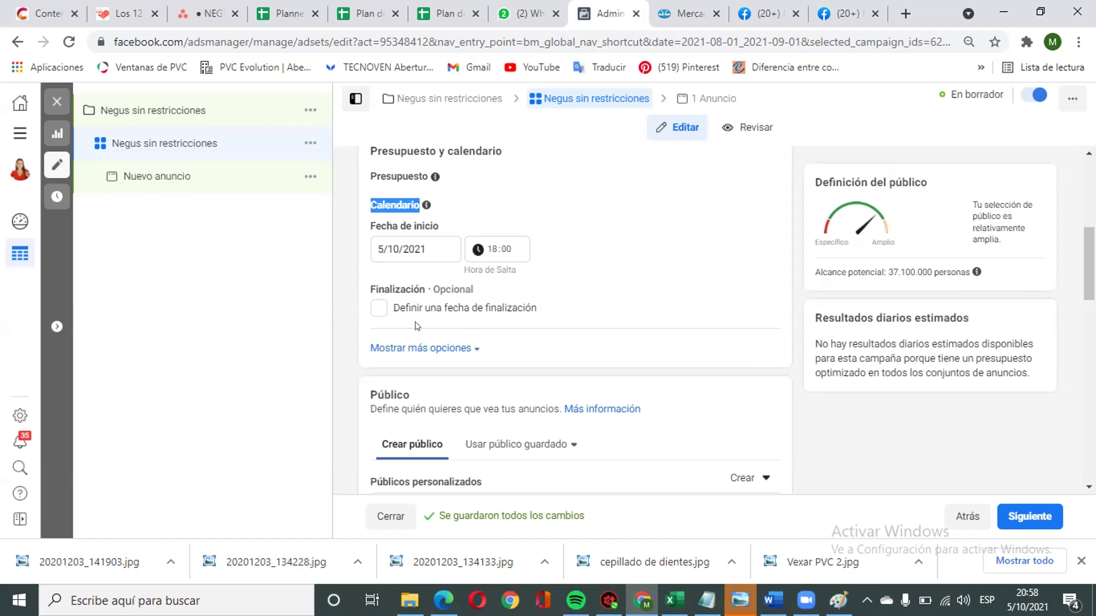
- Add an end date and move the start to 6/10/2021 at 12:00
click(378, 311)
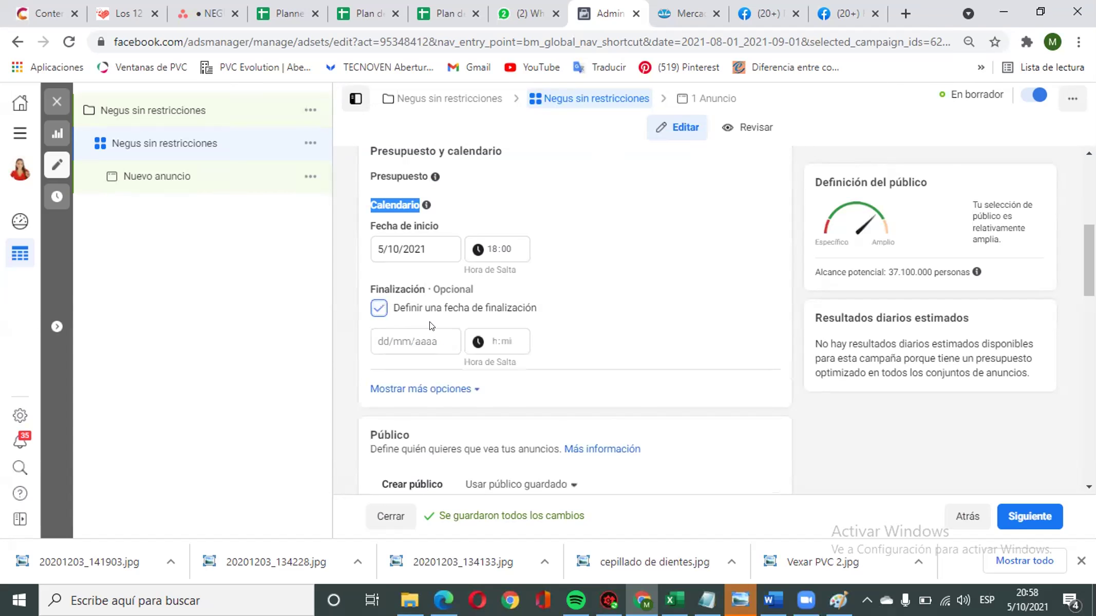
click(421, 332)
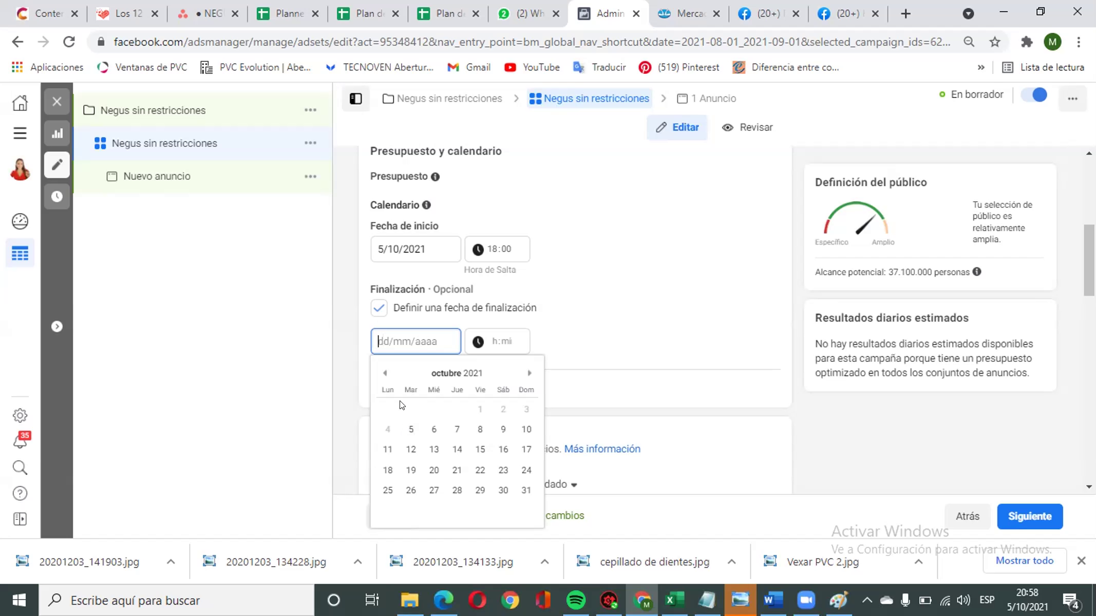
click(422, 430)
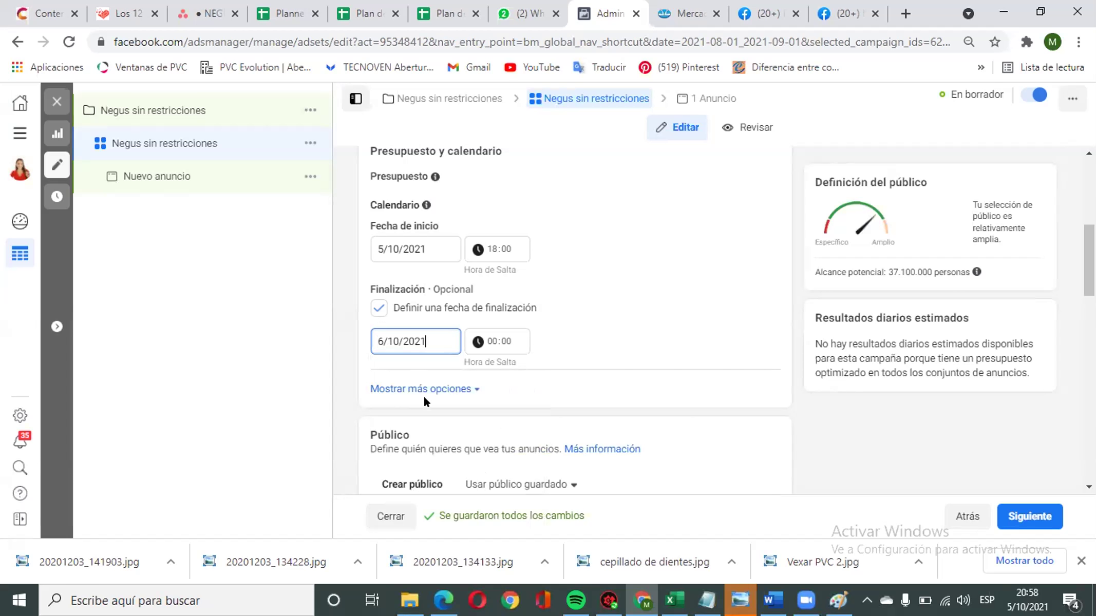
click(414, 247)
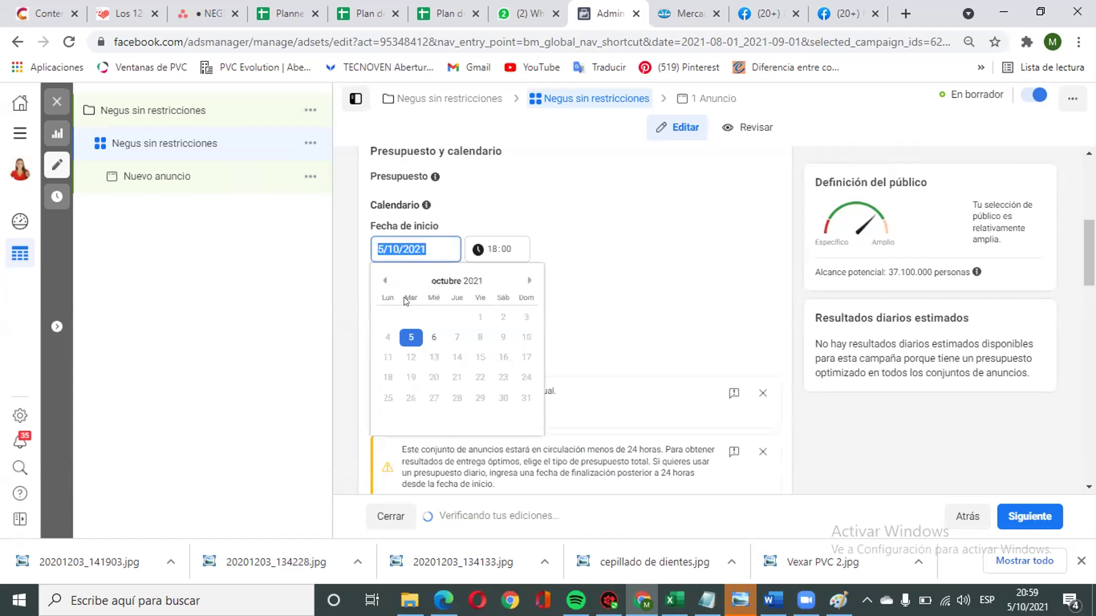
click(434, 337)
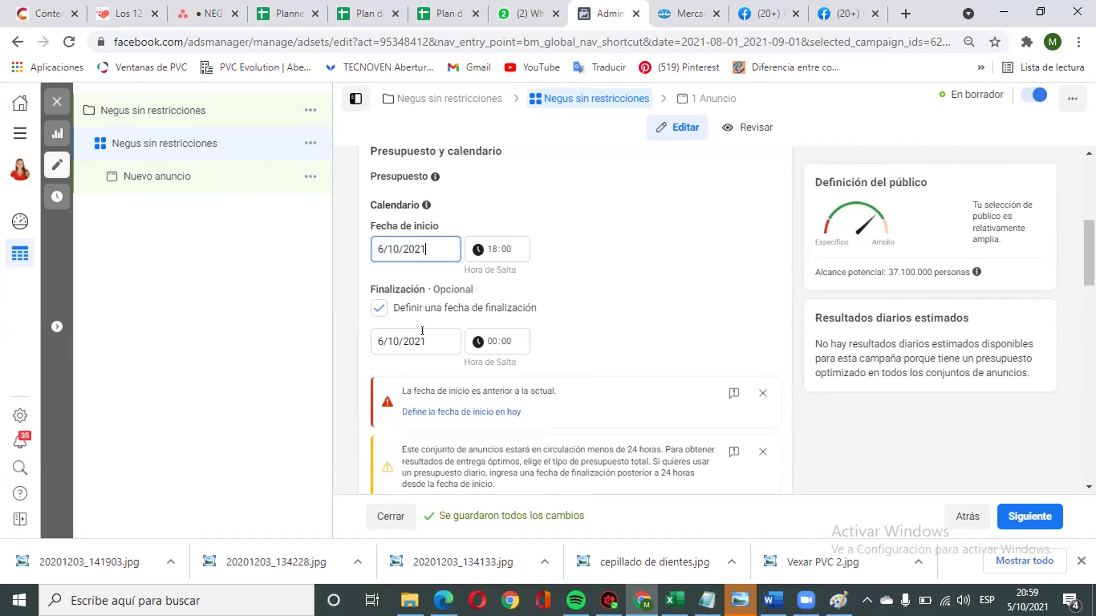
key(Left)
key(Left)
key(Left)
key(Left)
key(Left)
key(Left)
click(503, 250)
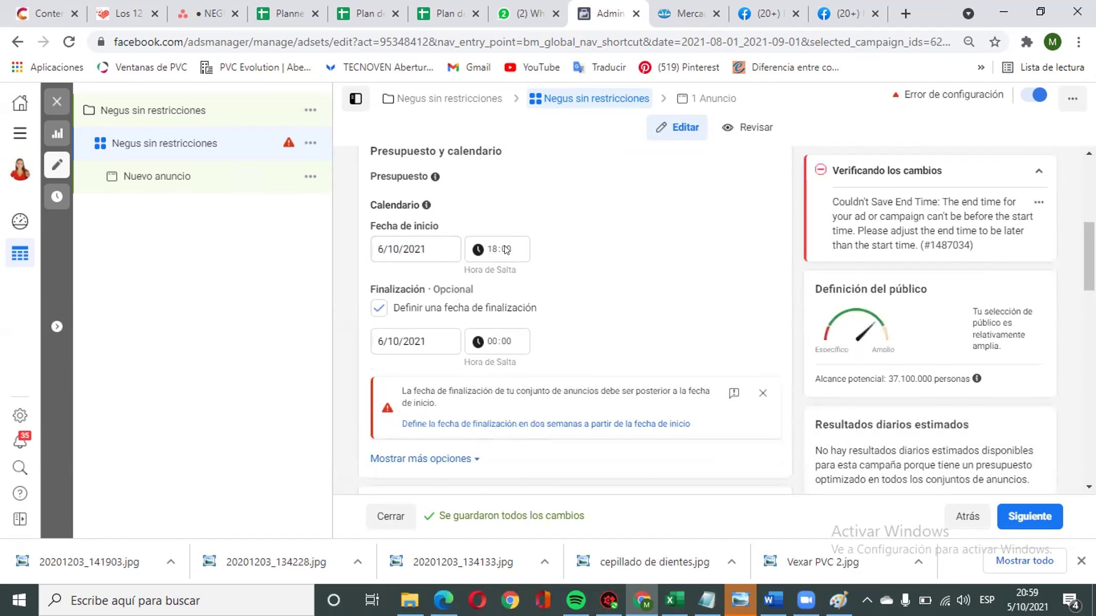
key(BackSpace)
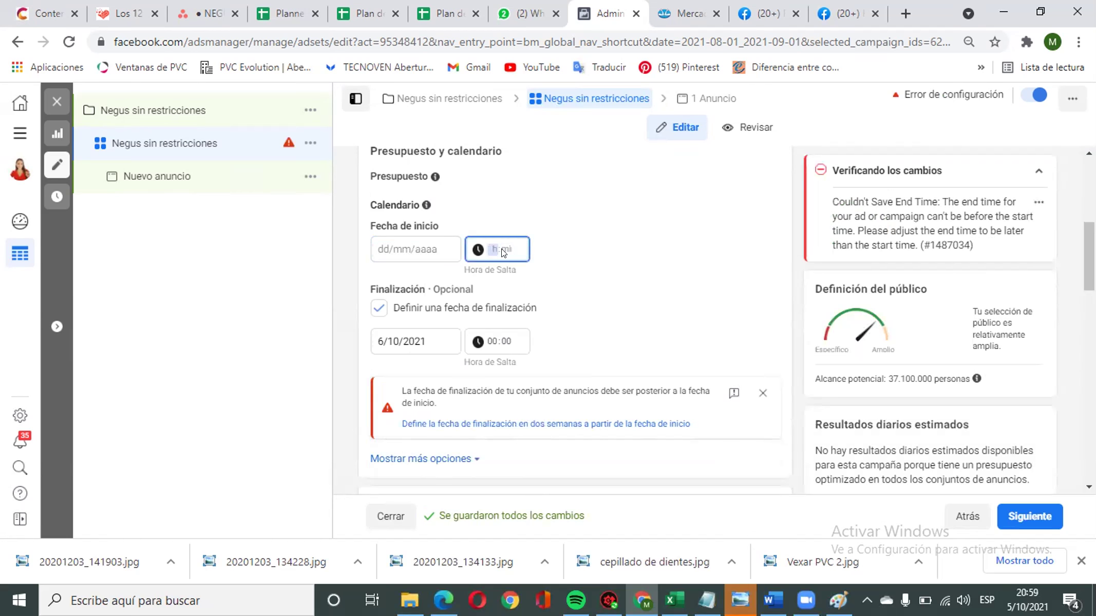
text(12:00)
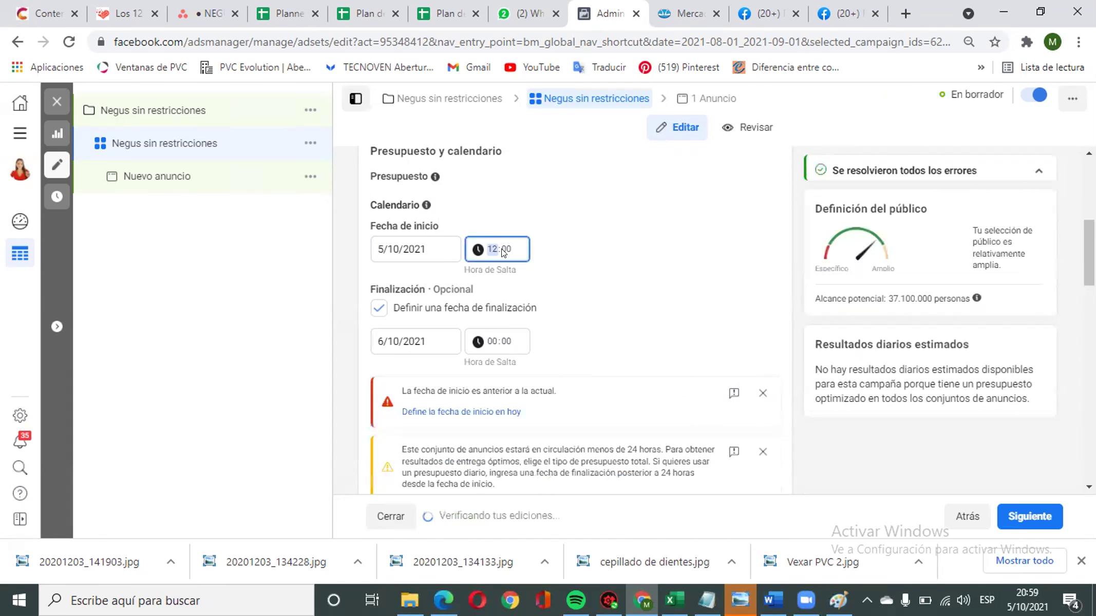
- Set the end date to 10/10/2021, keeping the start on 6 October
scroll(417, 290, down, 2)
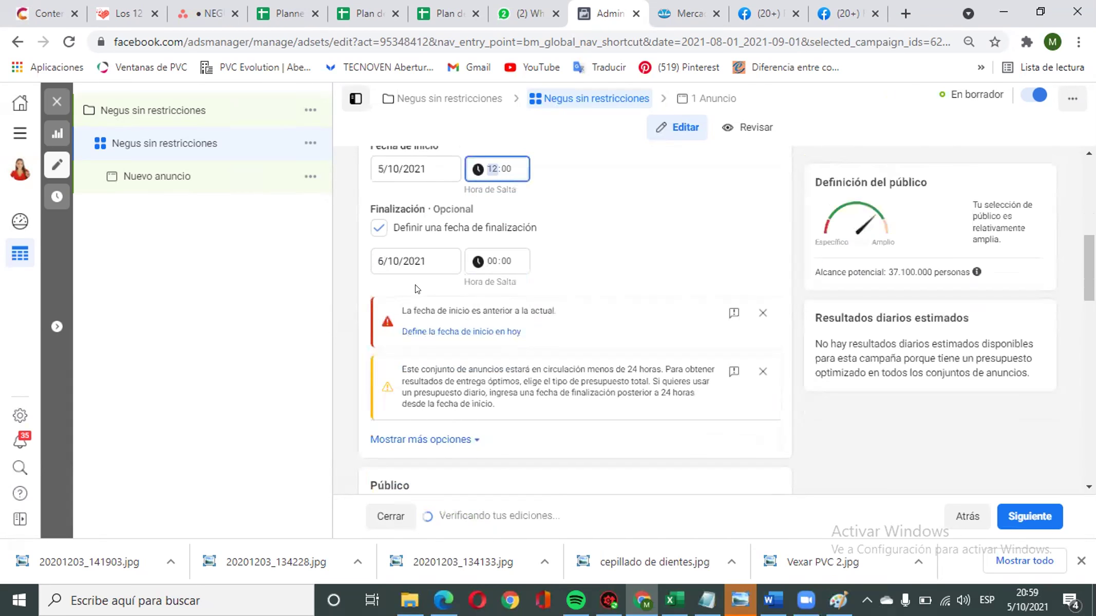
click(418, 261)
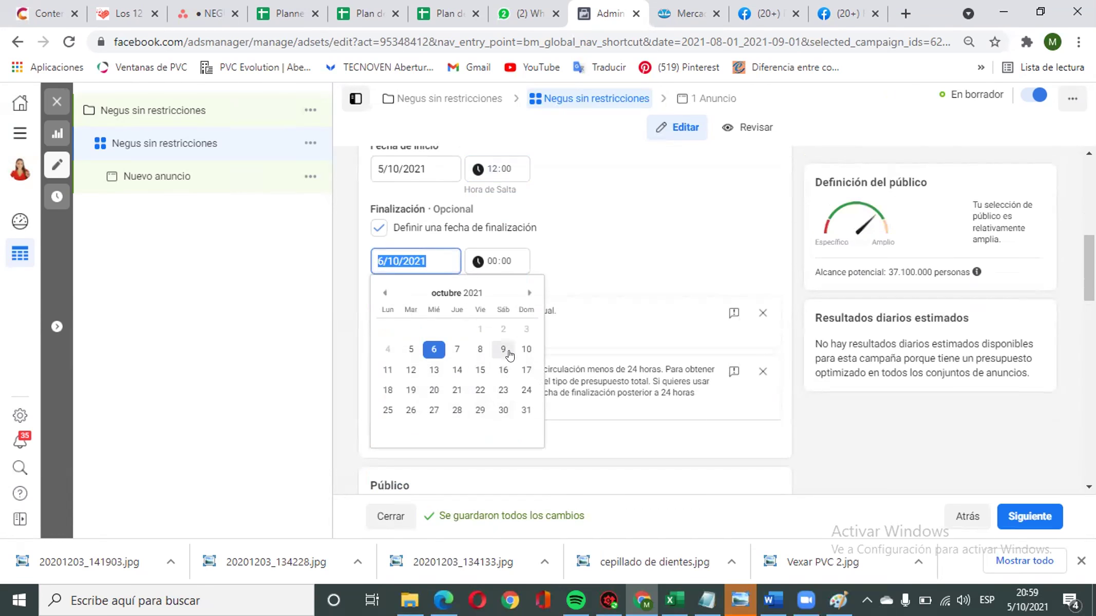
click(526, 350)
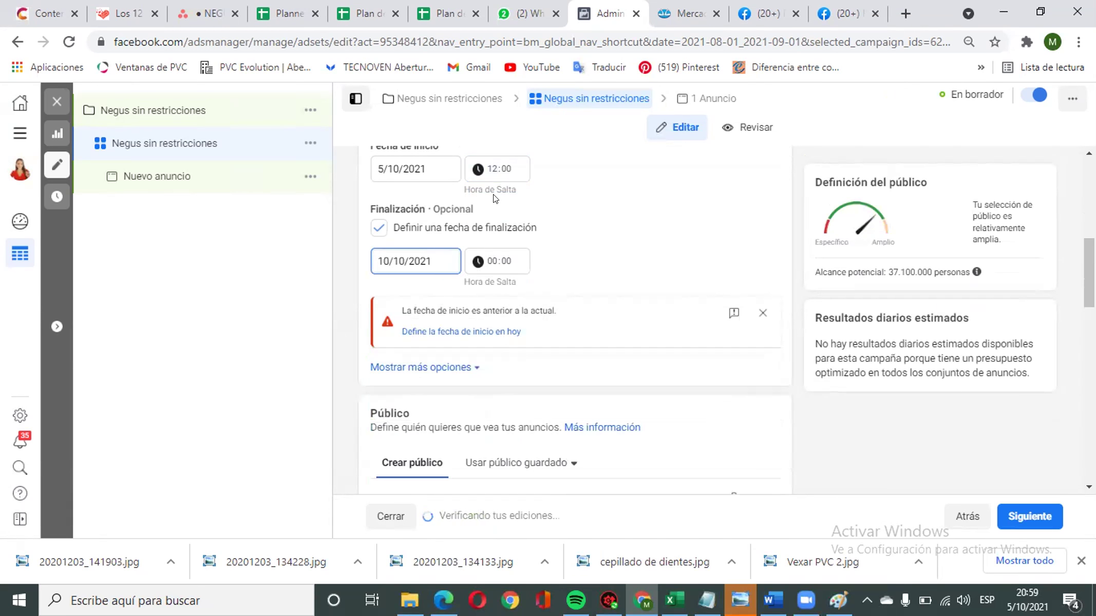
click(415, 168)
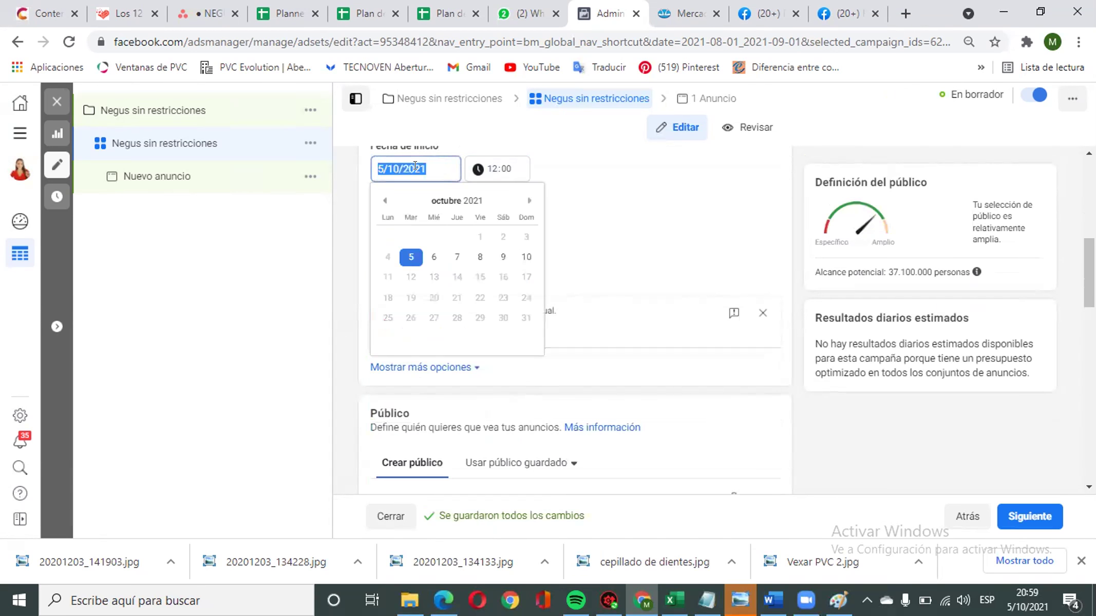
click(433, 255)
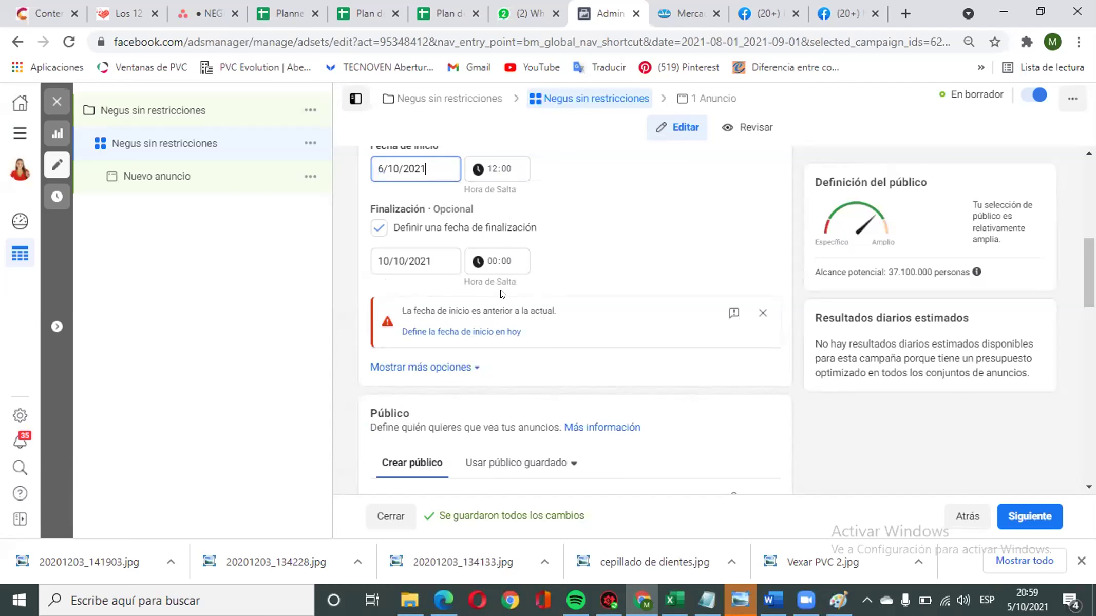
click(426, 266)
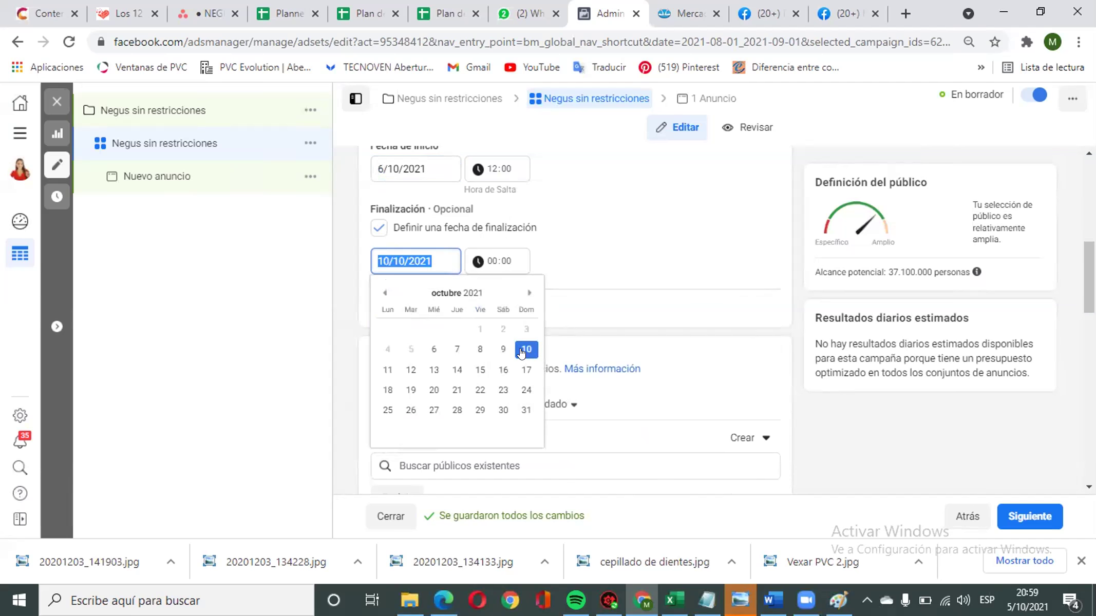
click(522, 349)
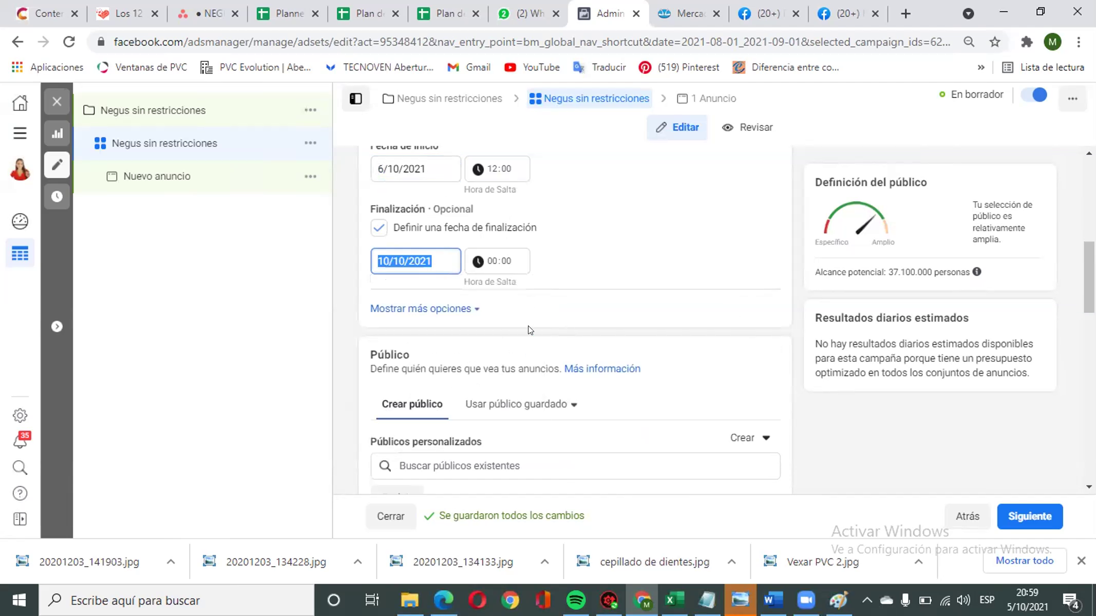
click(711, 243)
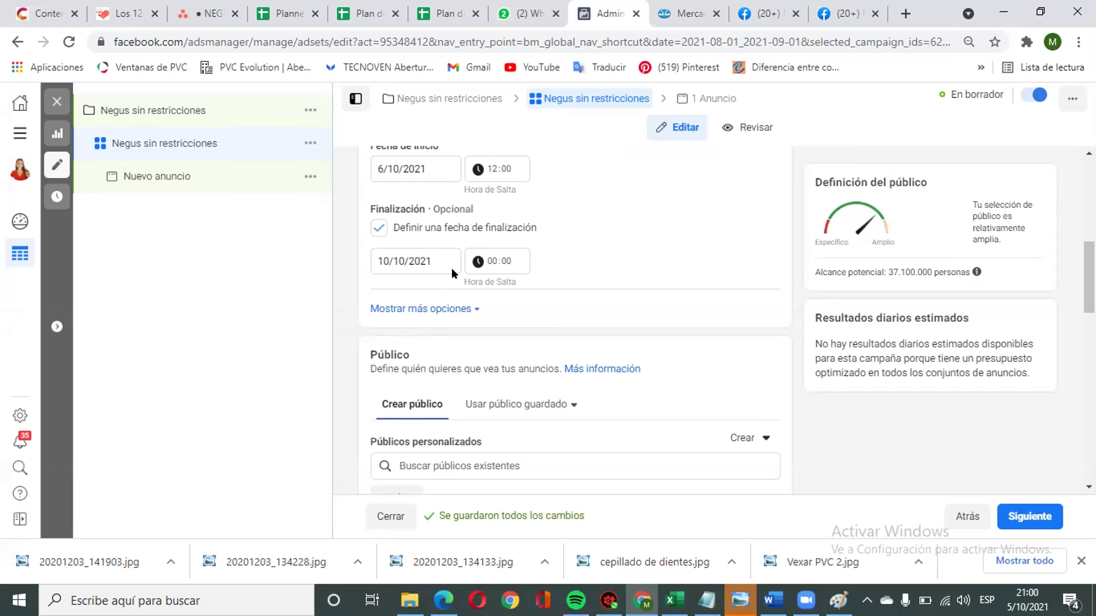
scroll(486, 277, down, 2)
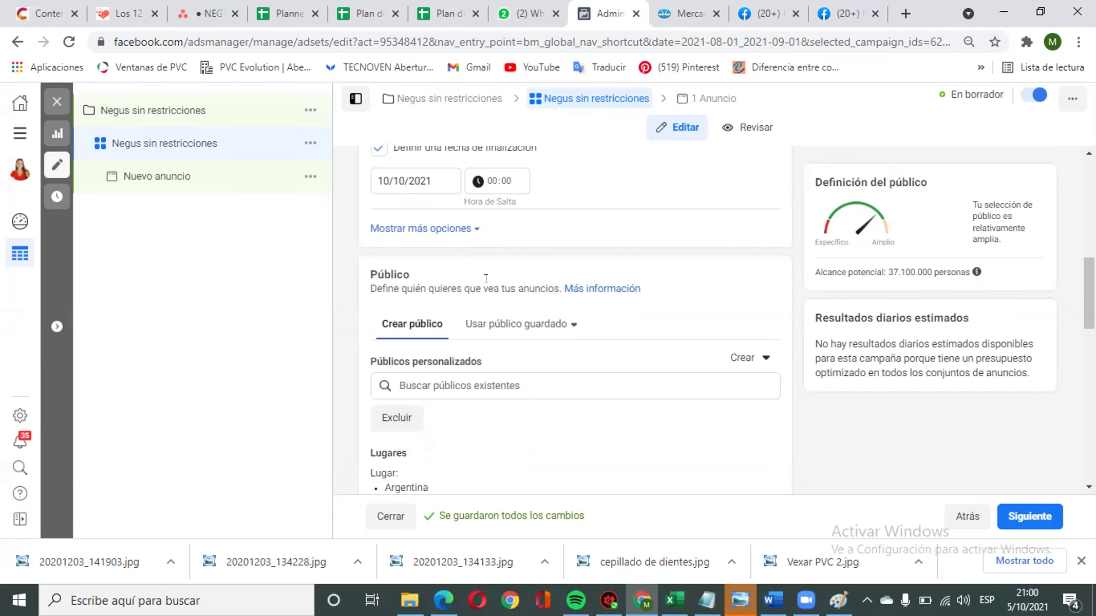
scroll(513, 303, up, 6)
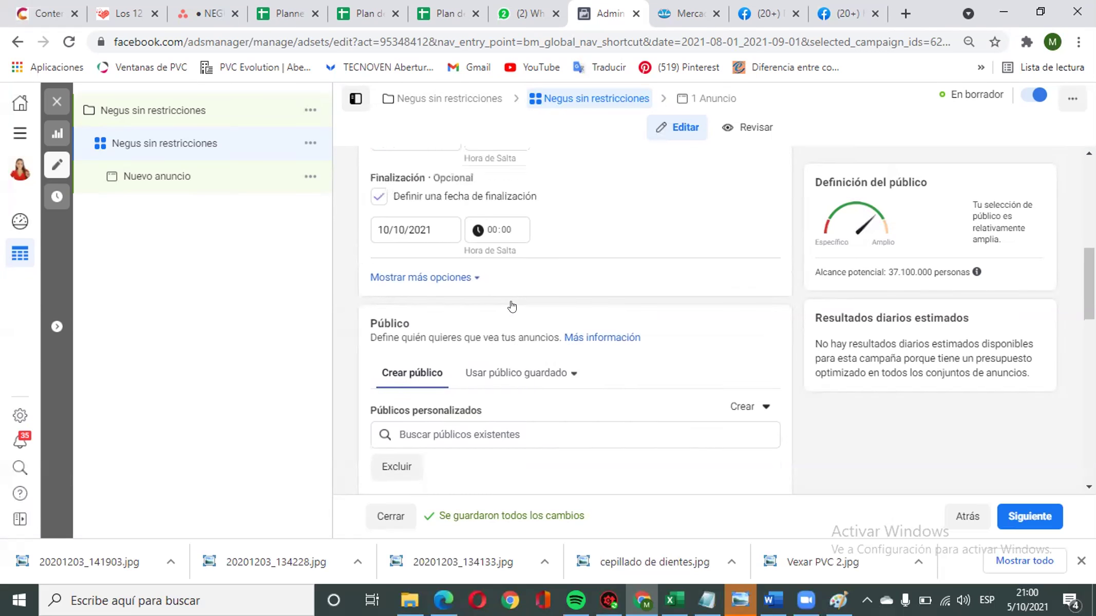
scroll(393, 240, down, 8)
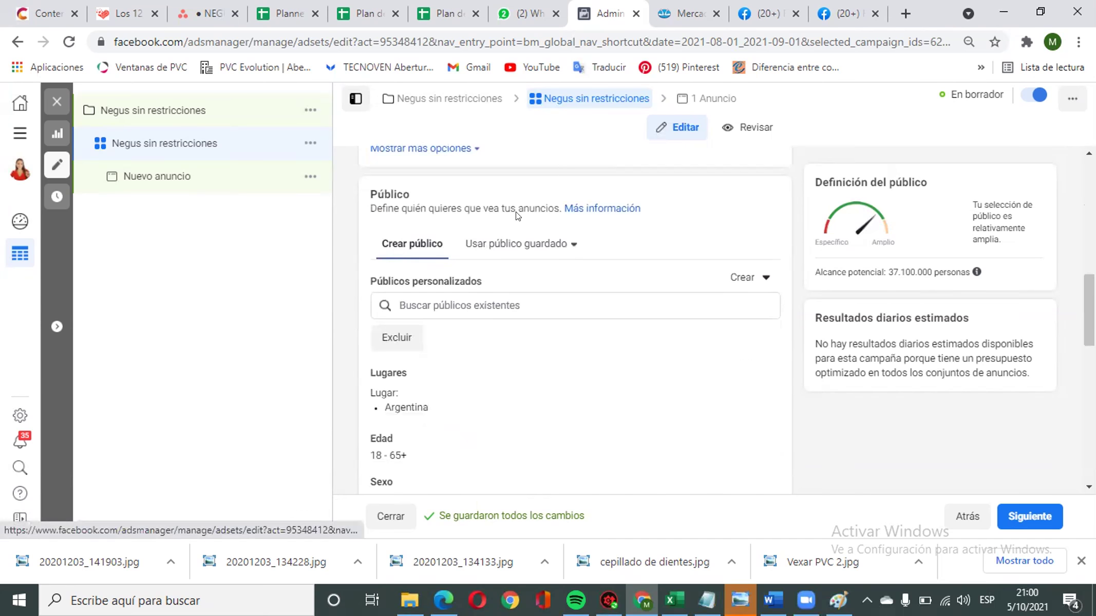
drag(367, 192, 349, 308)
scroll(348, 308, up, 2)
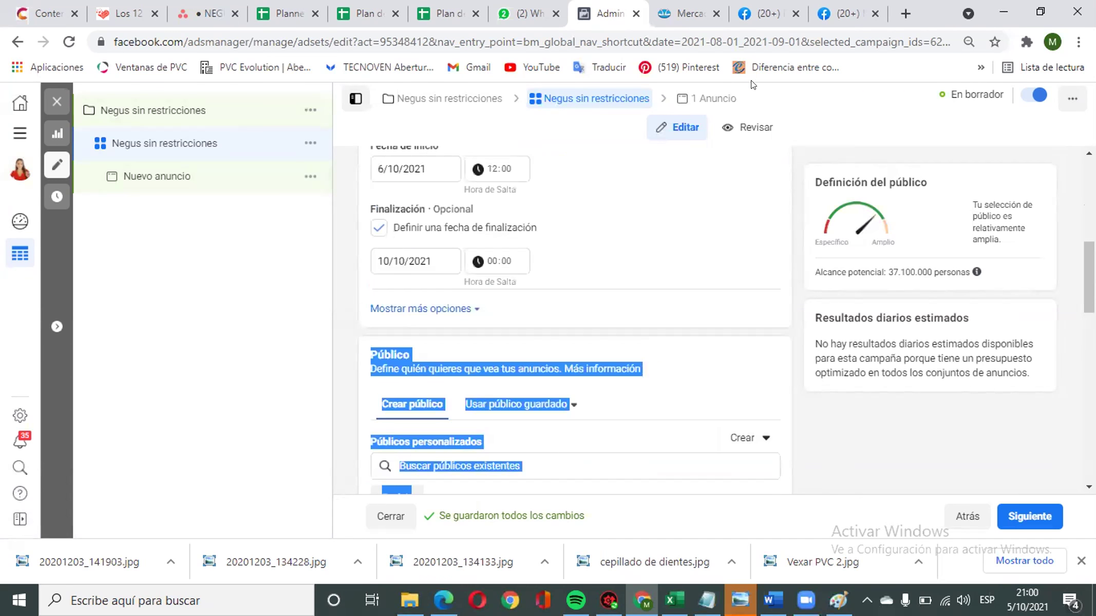
click(683, 366)
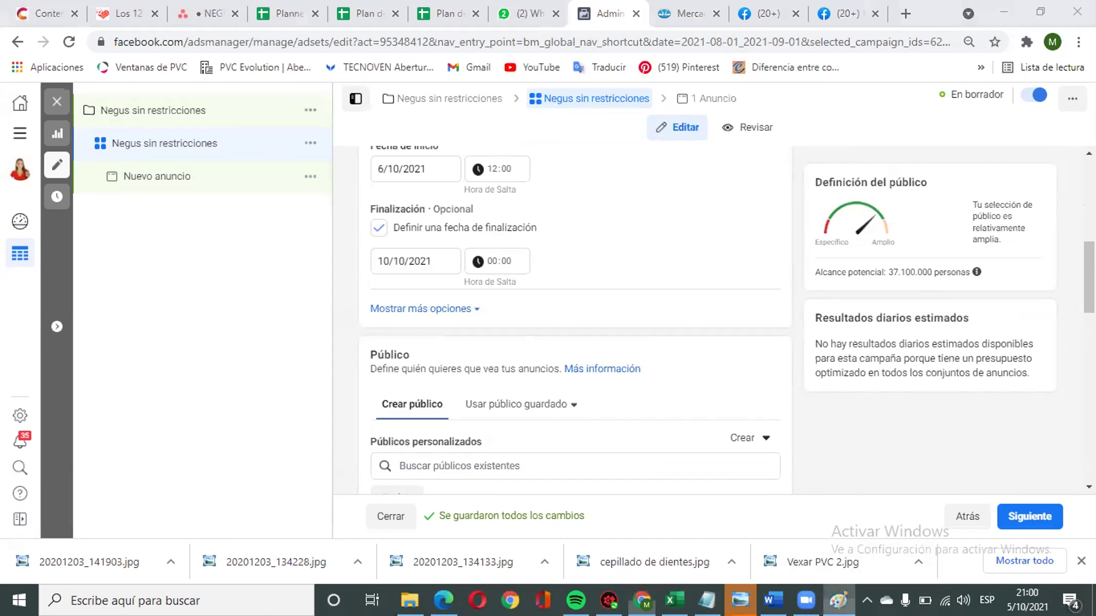
click(838, 599)
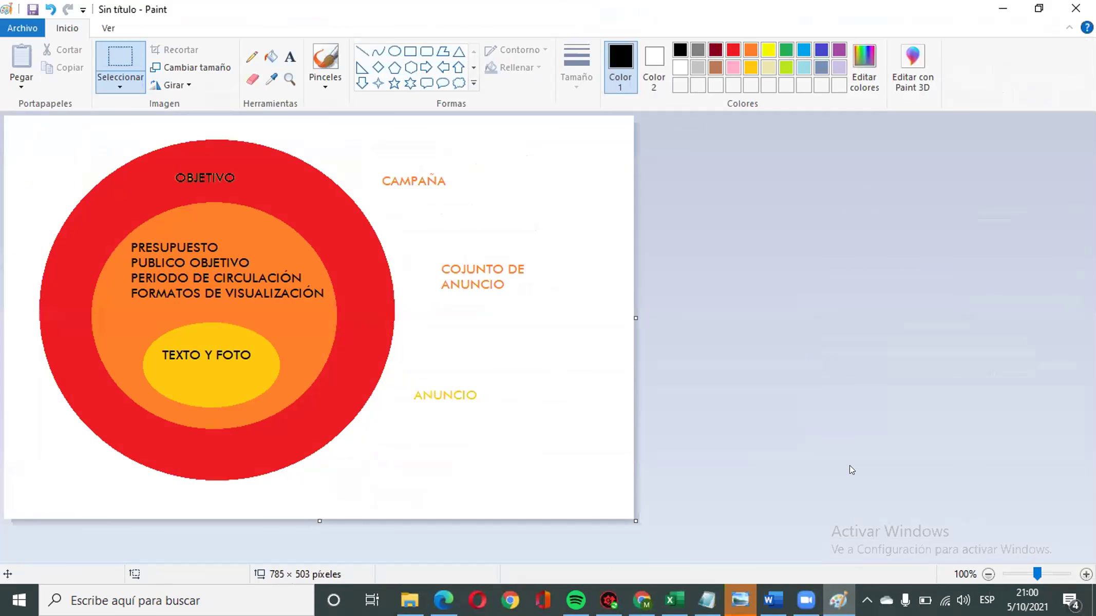
key(alt+Tab)
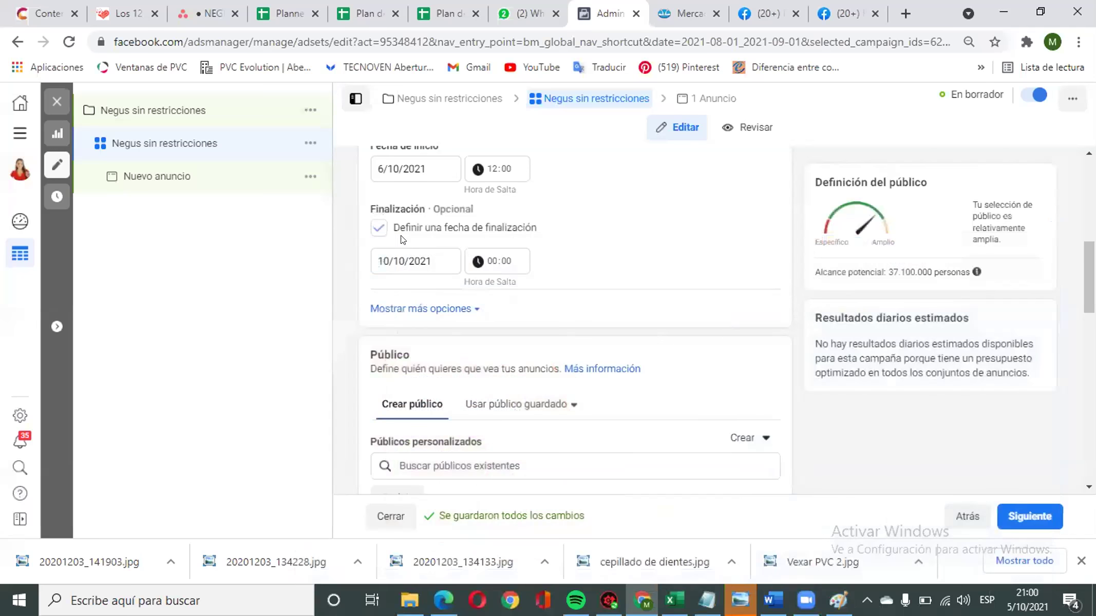
click(379, 227)
click(379, 228)
- Highlight the end-date settings to point them out
scroll(426, 314, down, 2)
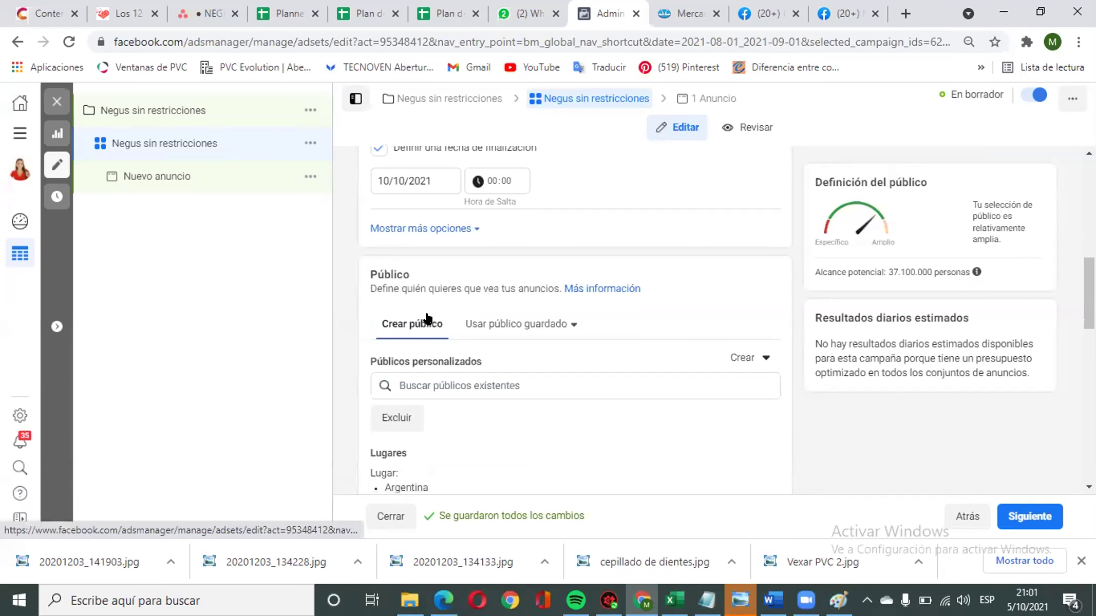
scroll(441, 268, up, 2)
drag(419, 209, 463, 327)
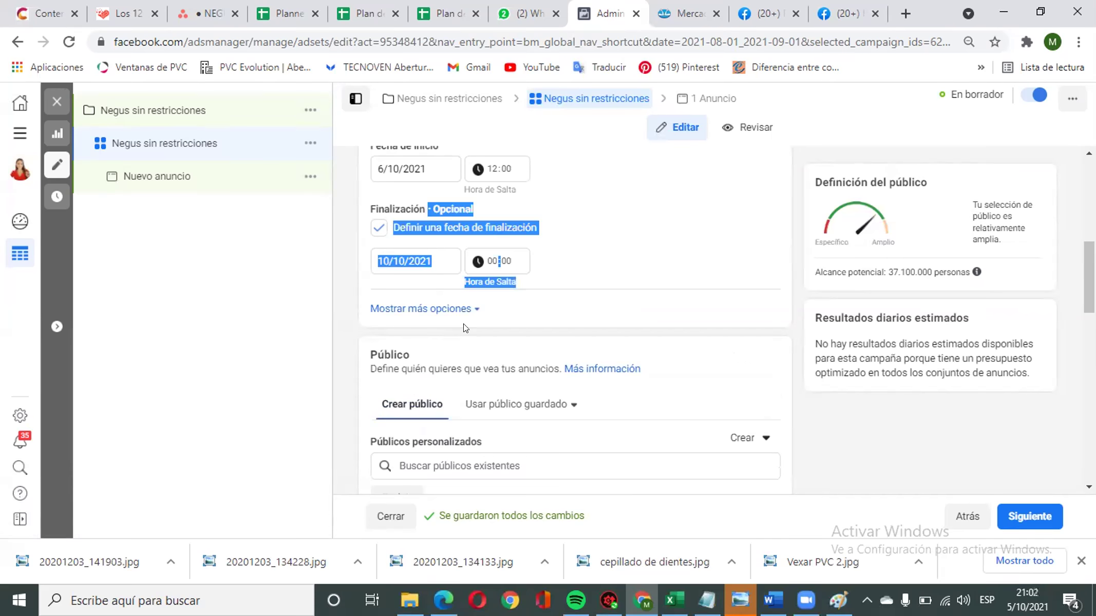
scroll(487, 309, down, 4)
scroll(554, 246, up, 6)
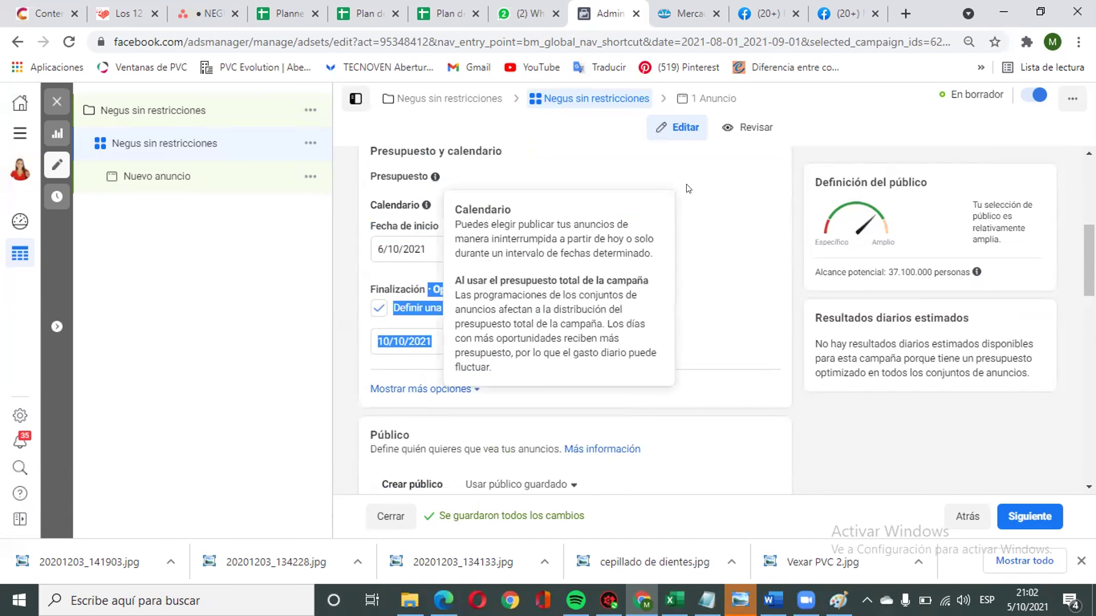
scroll(688, 342, down, 6)
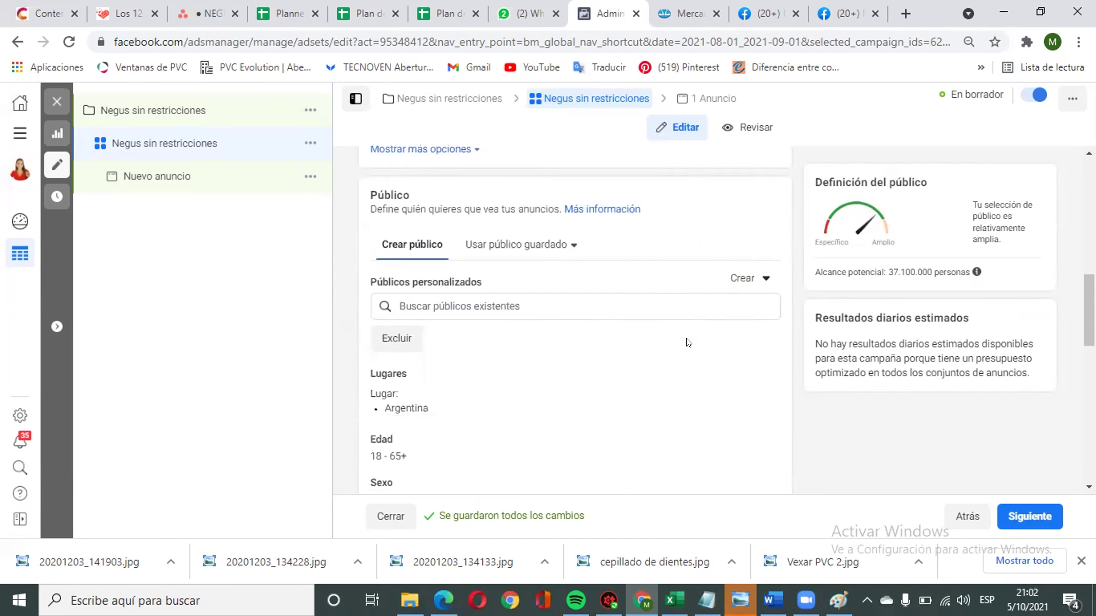
- Highlight the Público heading and its audience description
drag(362, 190, 414, 264)
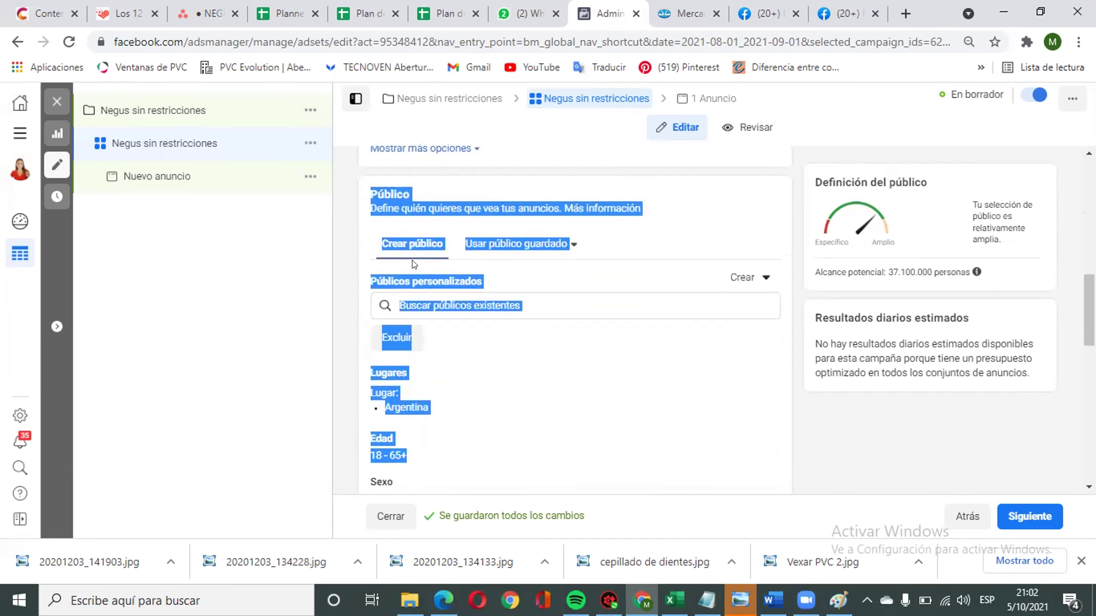
click(423, 195)
drag(366, 191, 567, 183)
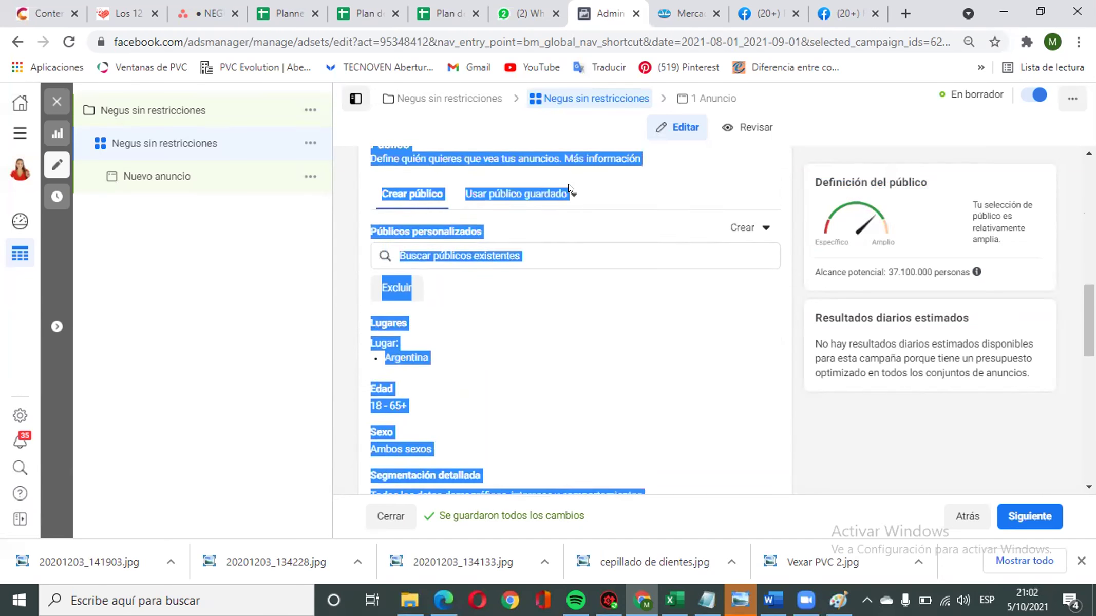
scroll(567, 215, up, 2)
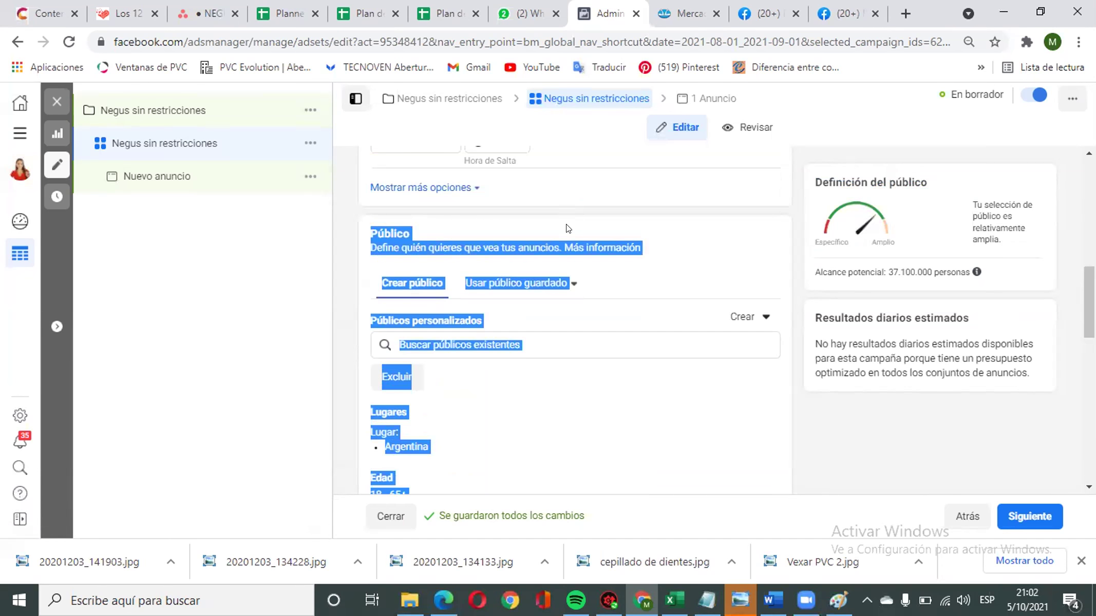
click(568, 228)
scroll(400, 221, down, 2)
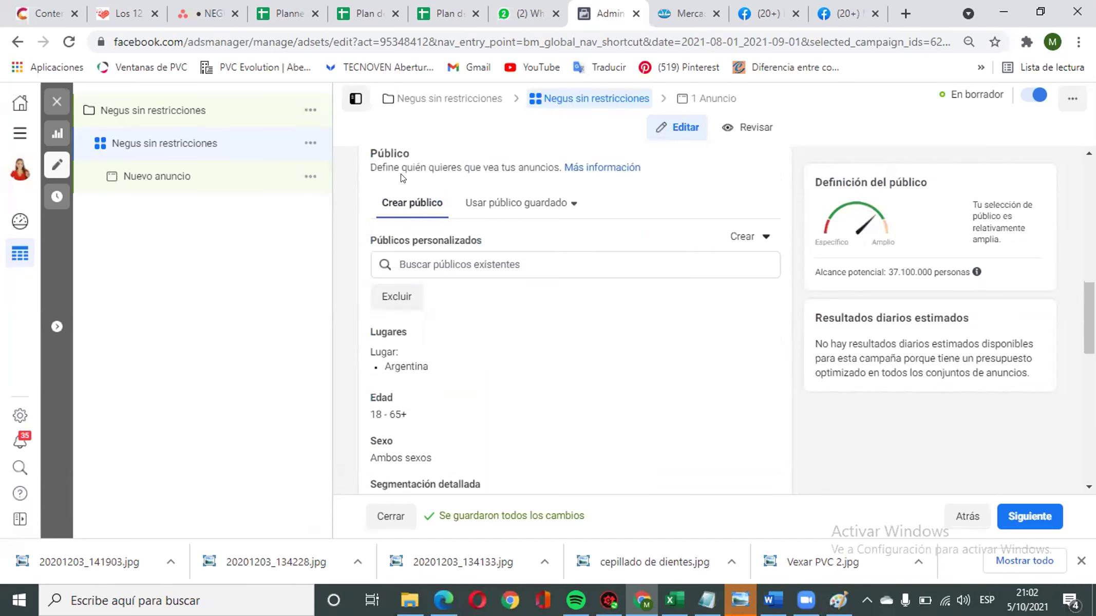
drag(364, 160, 534, 194)
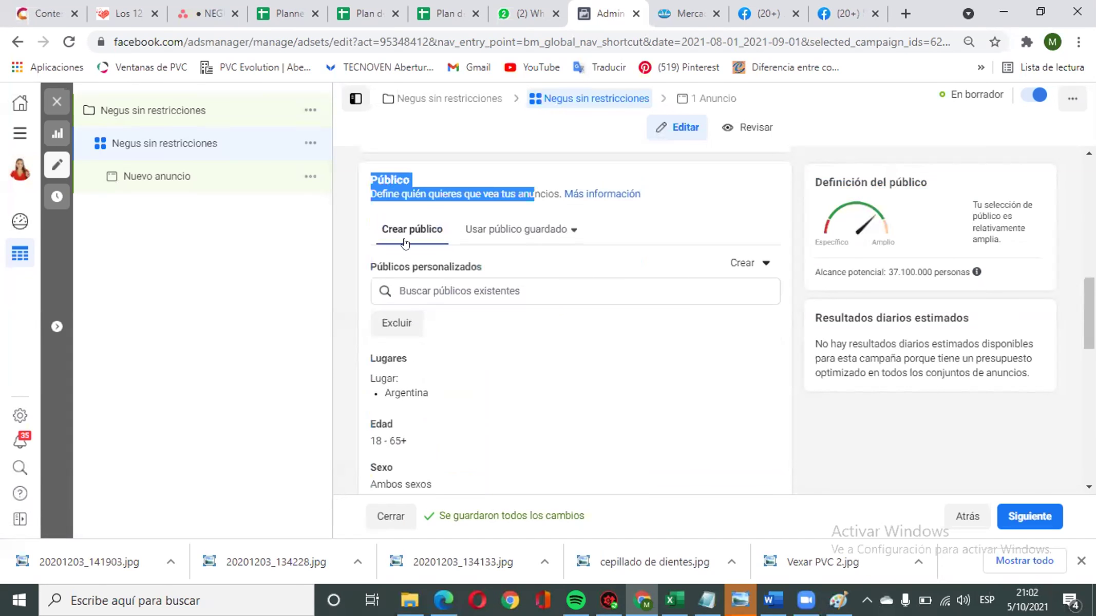
click(518, 176)
mouse_move(377, 172)
mouse_down()
mouse_move(376, 254)
mouse_move(390, 203)
mouse_move(377, 173)
mouse_up()
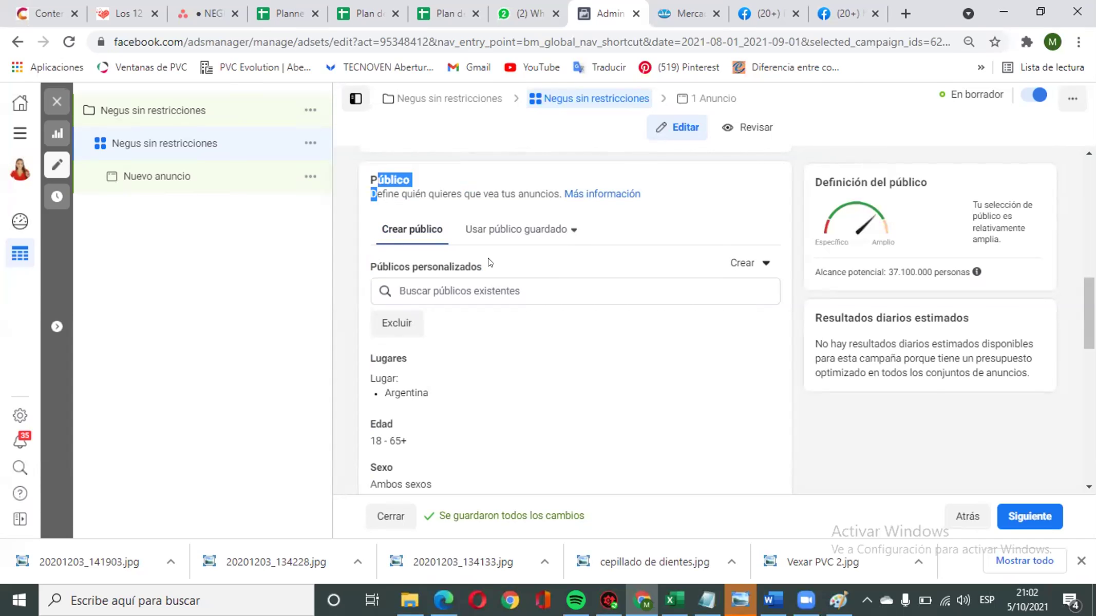
drag(357, 177, 487, 187)
drag(655, 188, 659, 214)
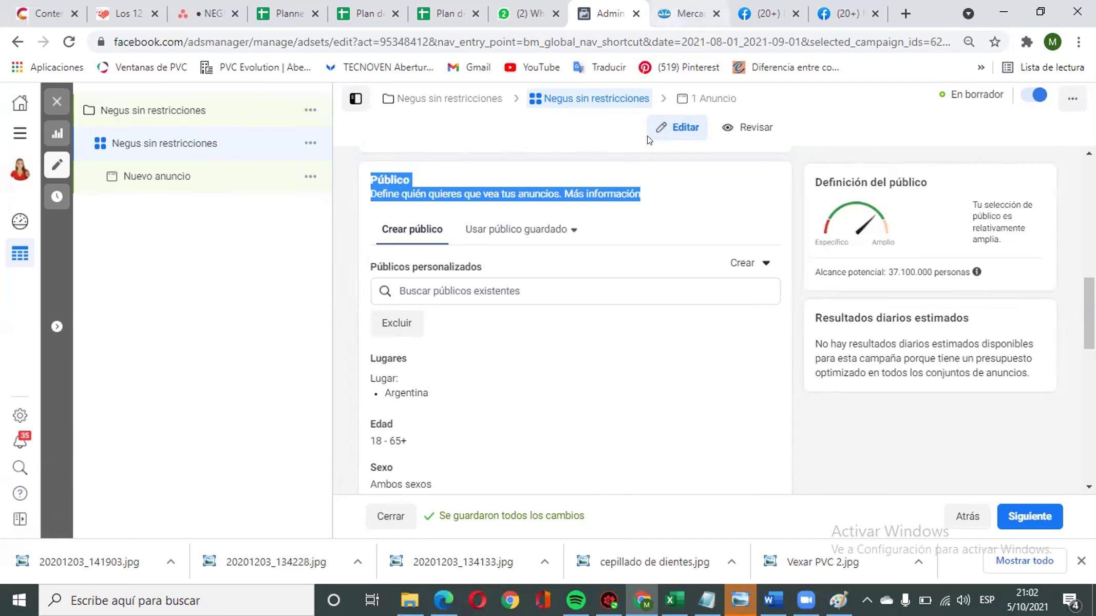
- Switch to the Facebook news feed browser tab
mouse_move(409, 600)
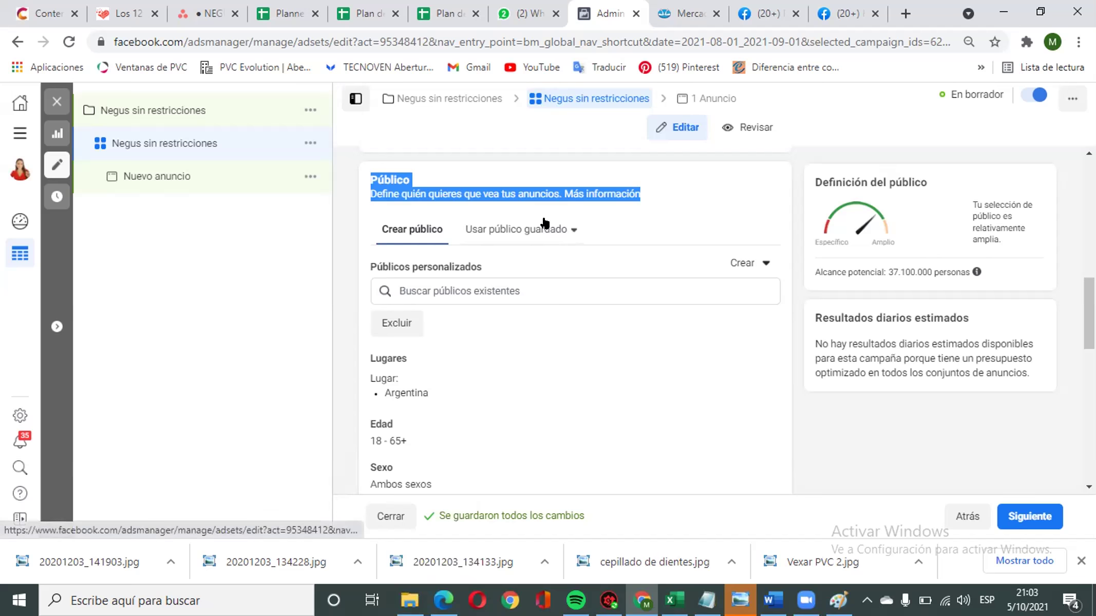
scroll(545, 222, down, 2)
scroll(559, 253, up, 2)
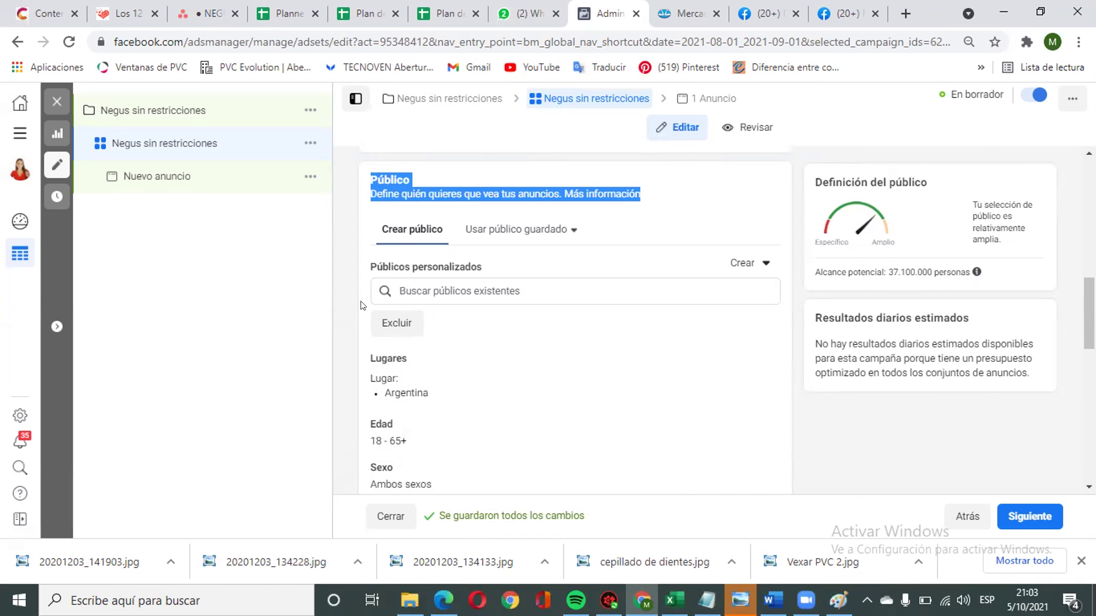
click(738, 6)
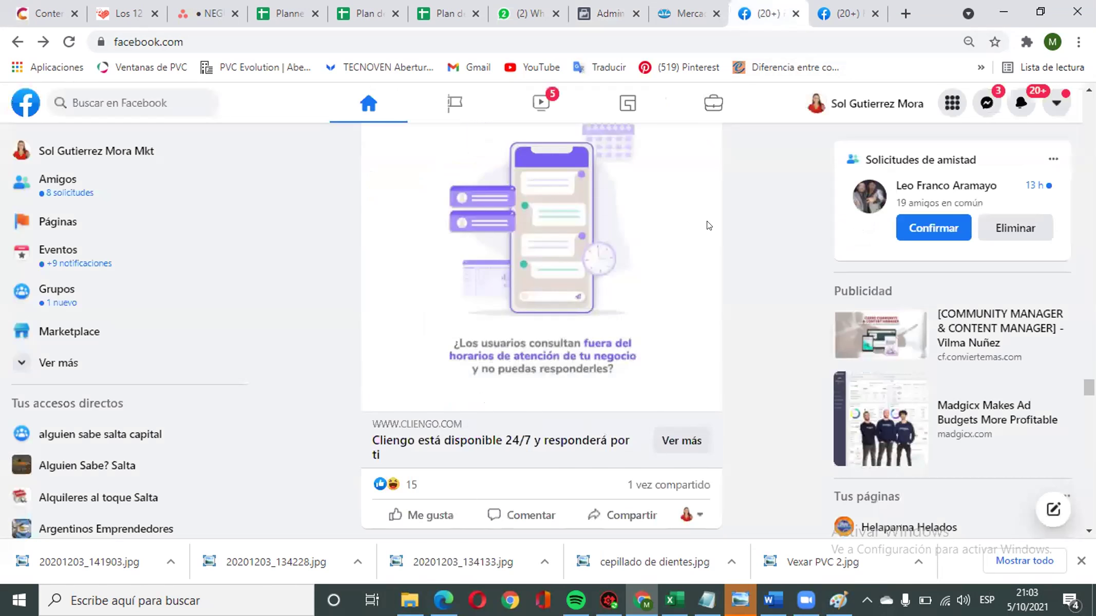
- View who shared the Cliengo ad post, then return to the Ads Manager ad set editor
scroll(708, 225, up, 5)
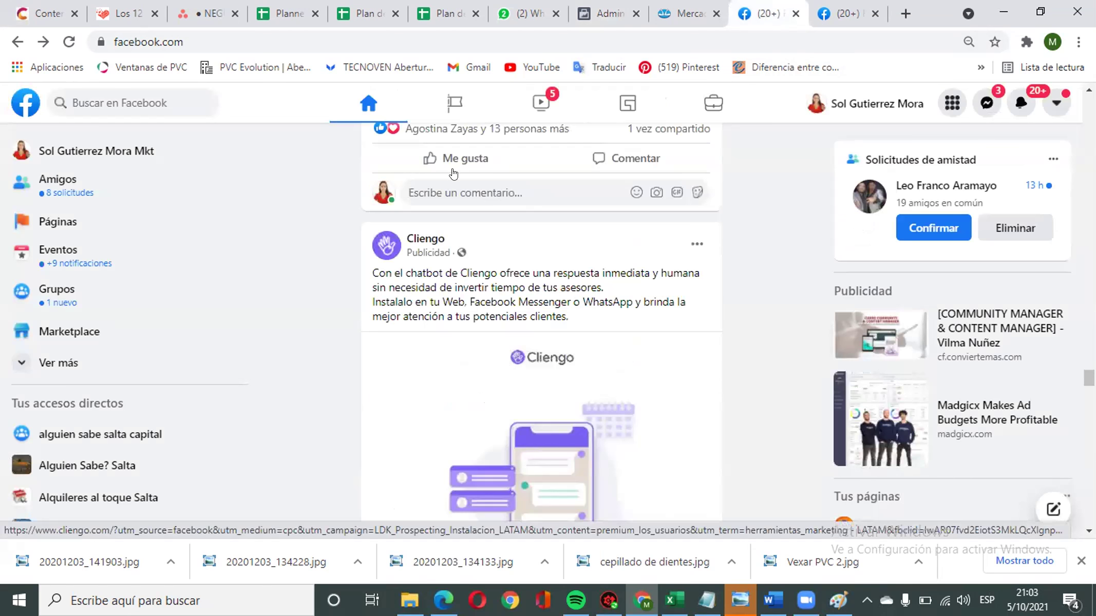
scroll(603, 227, down, 7)
click(604, 228)
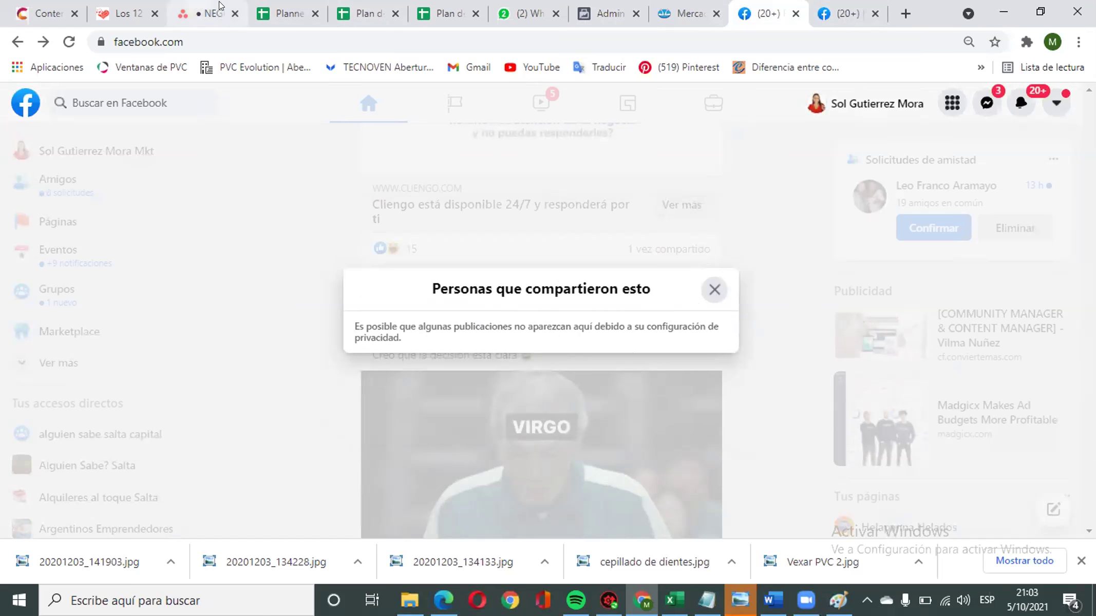
click(602, 11)
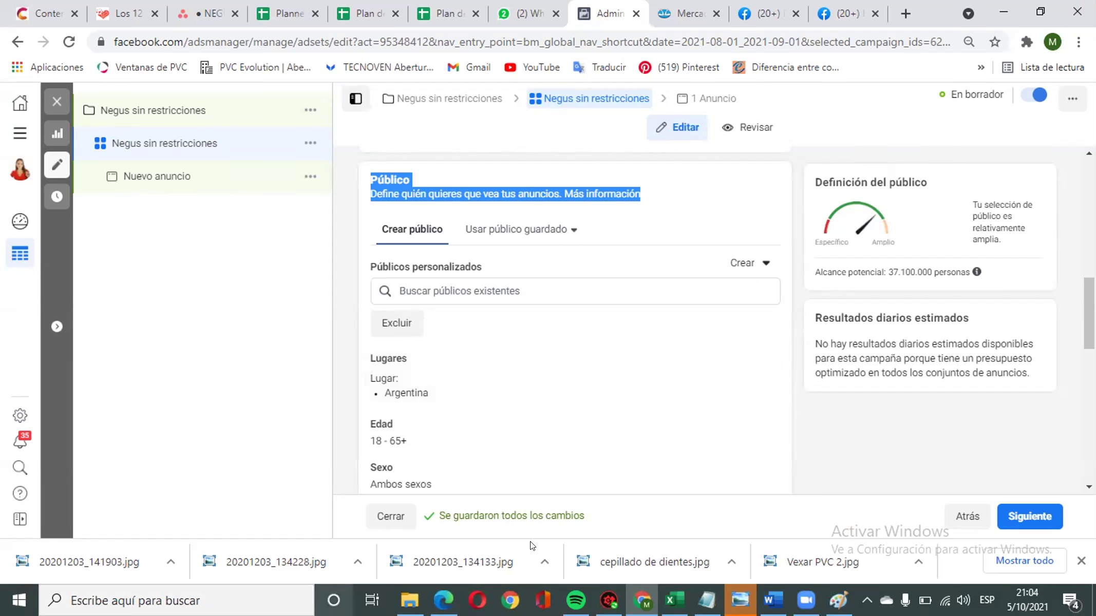
- Remove Argentina from the ad set's target locations
click(722, 384)
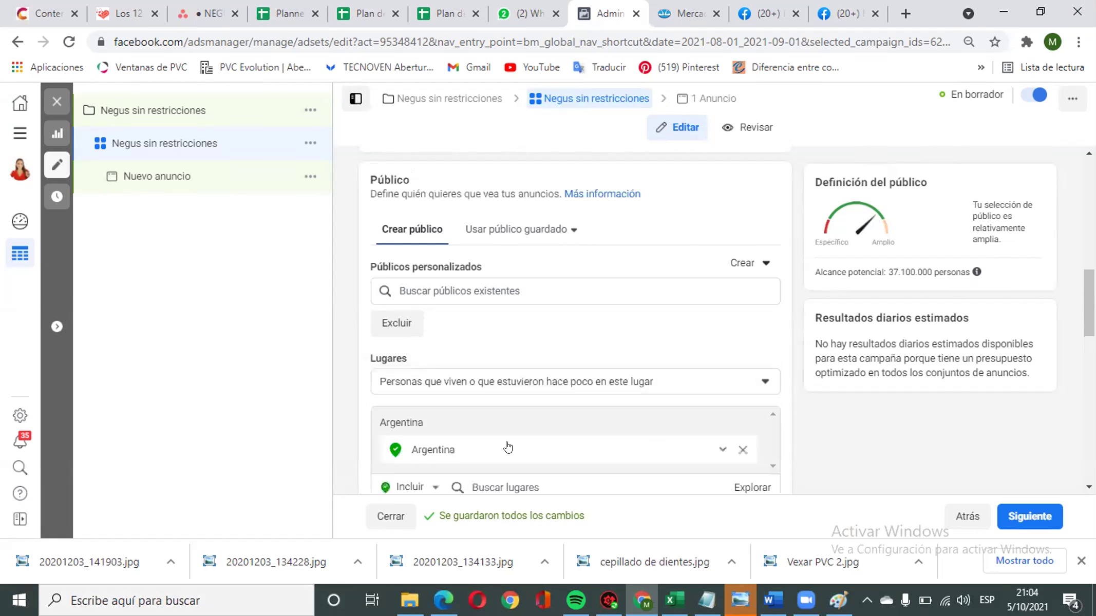
scroll(506, 445, down, 3)
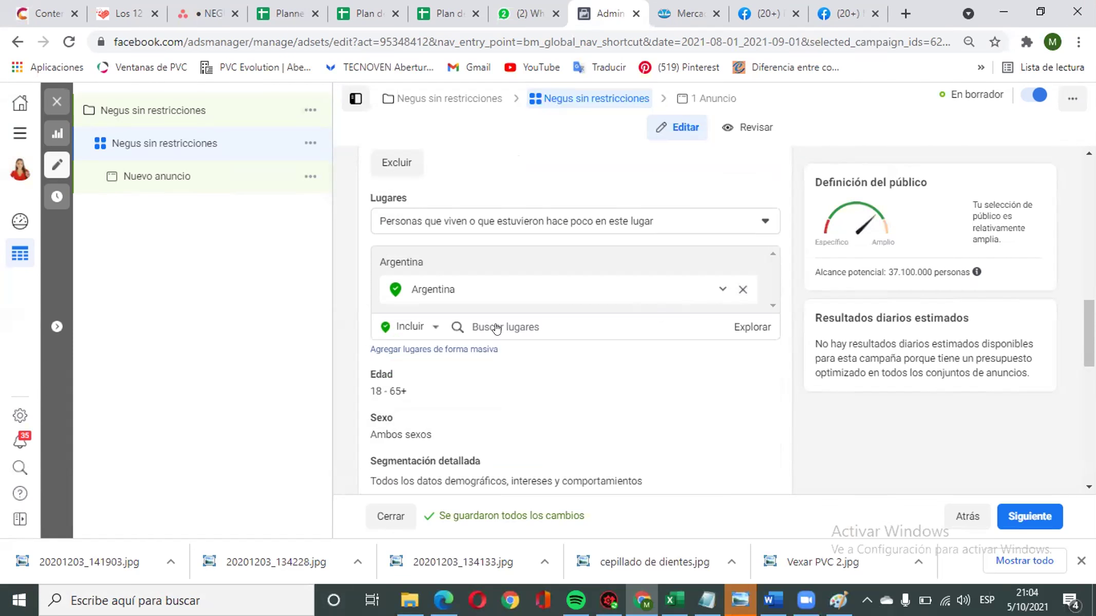
click(500, 327)
key(BackSpace)
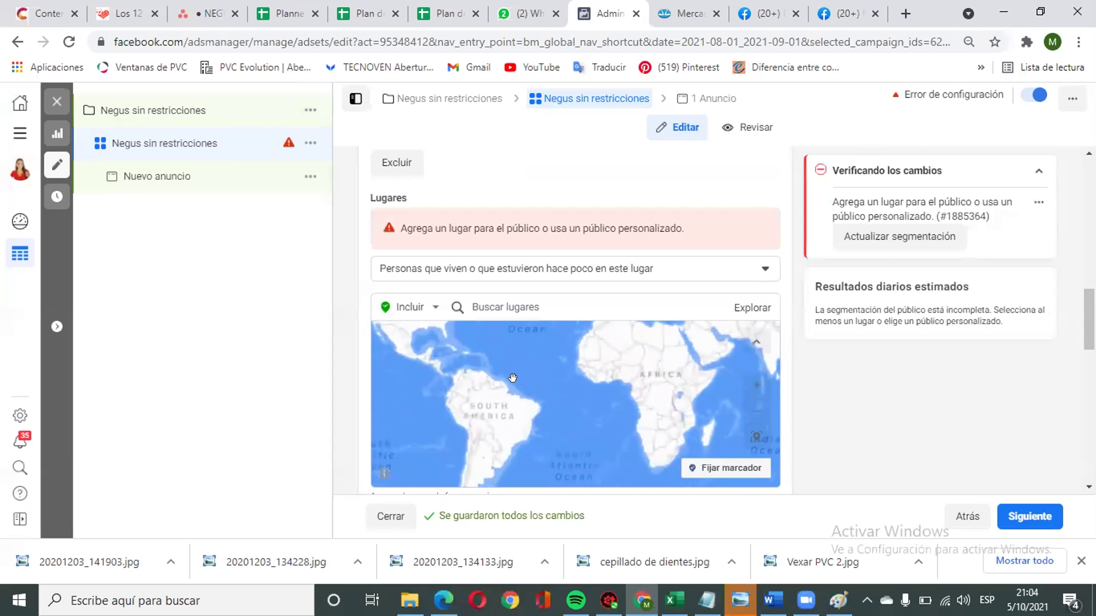
scroll(533, 403, up, 3)
drag(509, 445, 510, 303)
- Add 'san salvador de jujuy' as the target location and close the ad set editor
click(509, 303)
text(san sal)
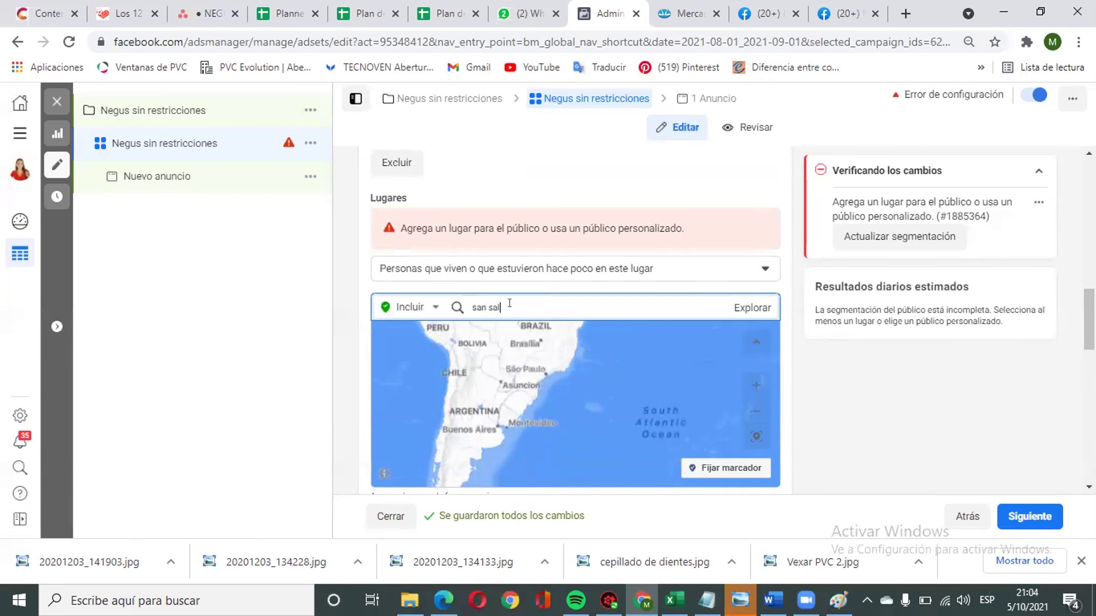
text(vador de jujuy)
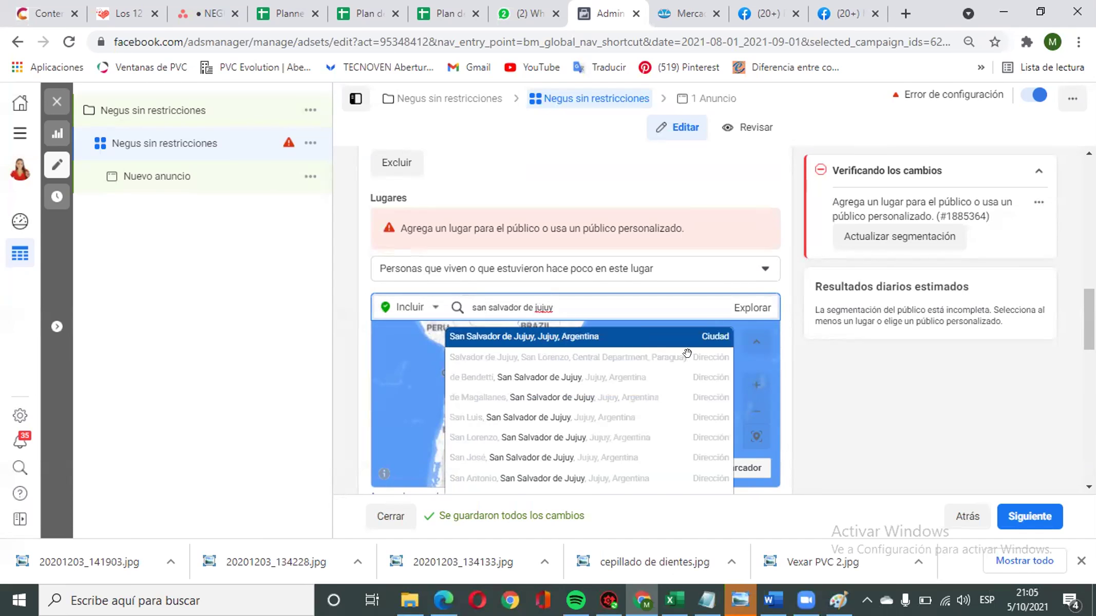
click(617, 351)
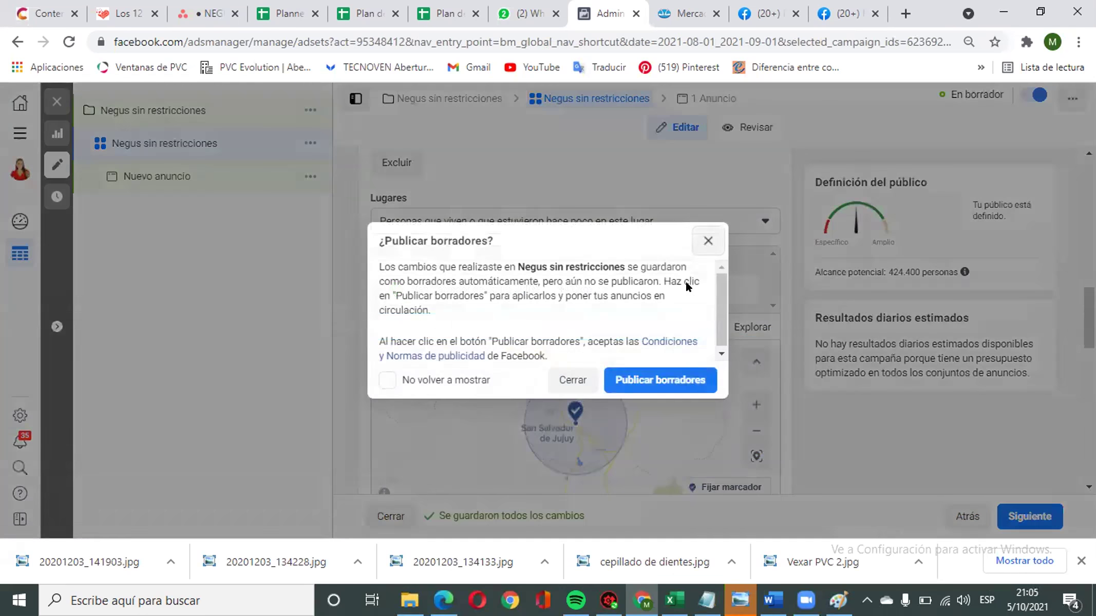
click(707, 241)
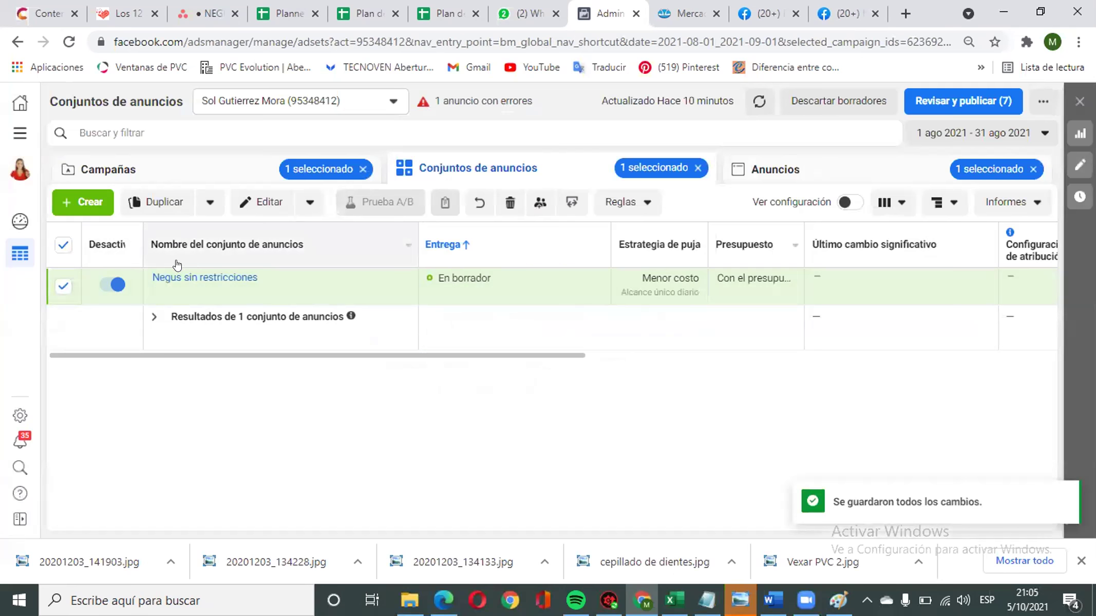
- Open the Negus sin restricciones ad set in the editor and close the Recomendaciones card
click(227, 277)
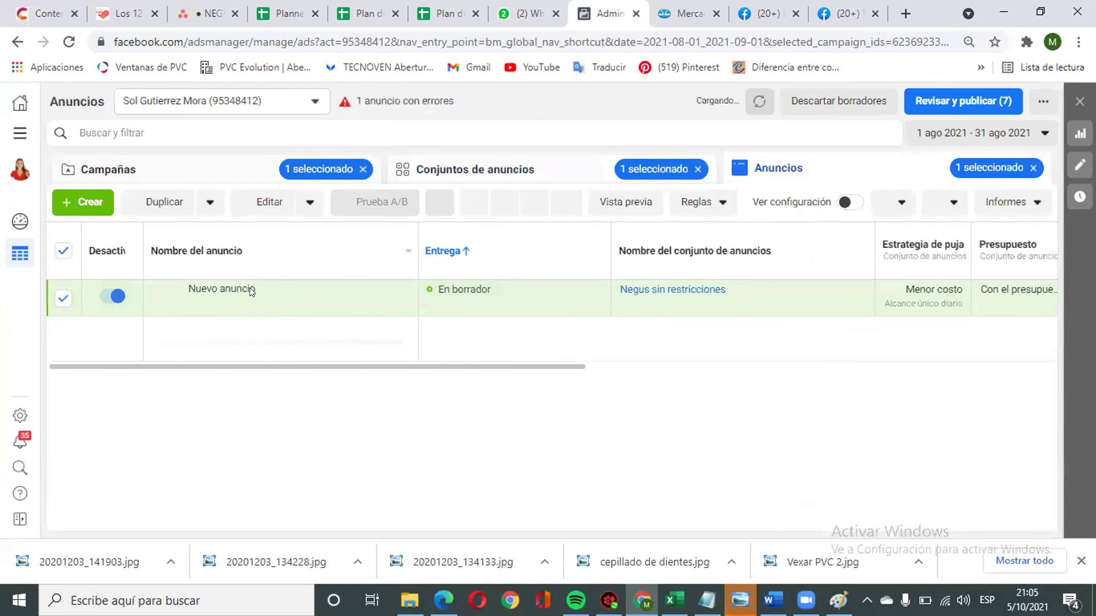
mouse_move(246, 295)
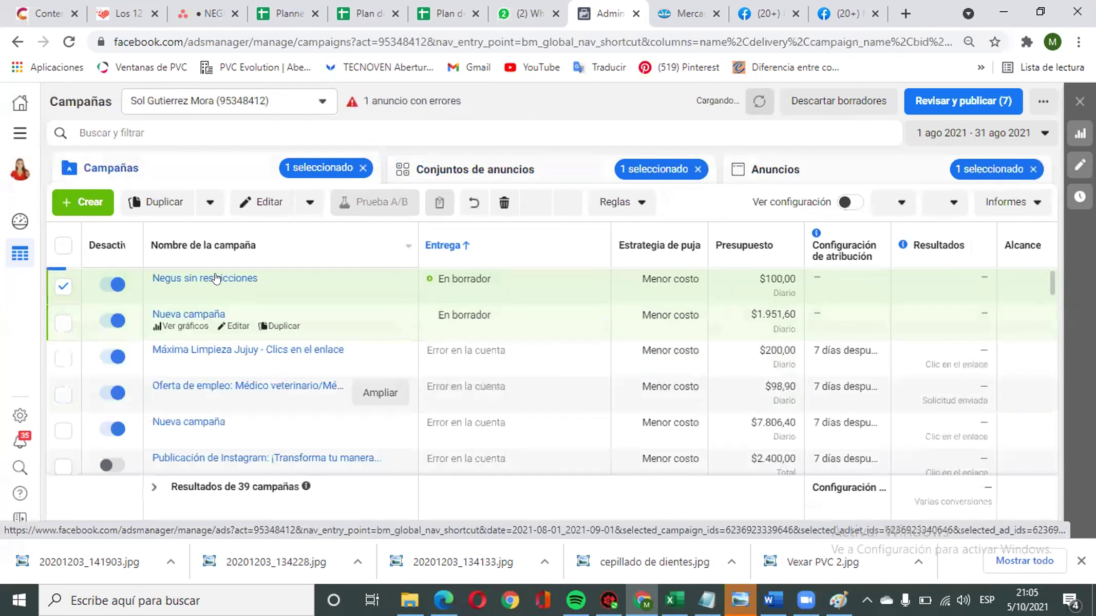
click(238, 290)
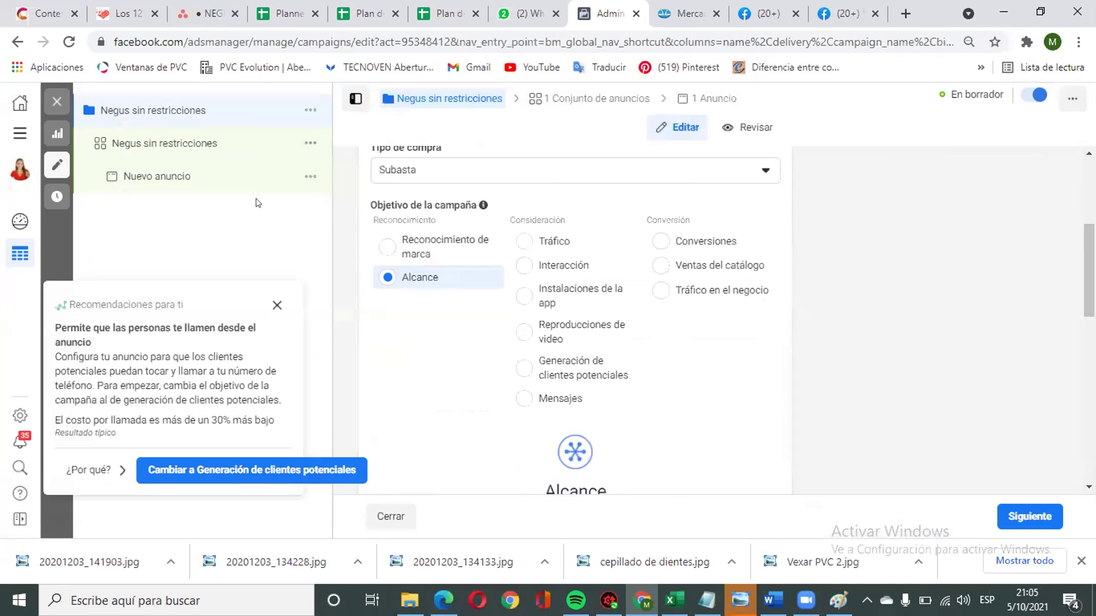
click(214, 147)
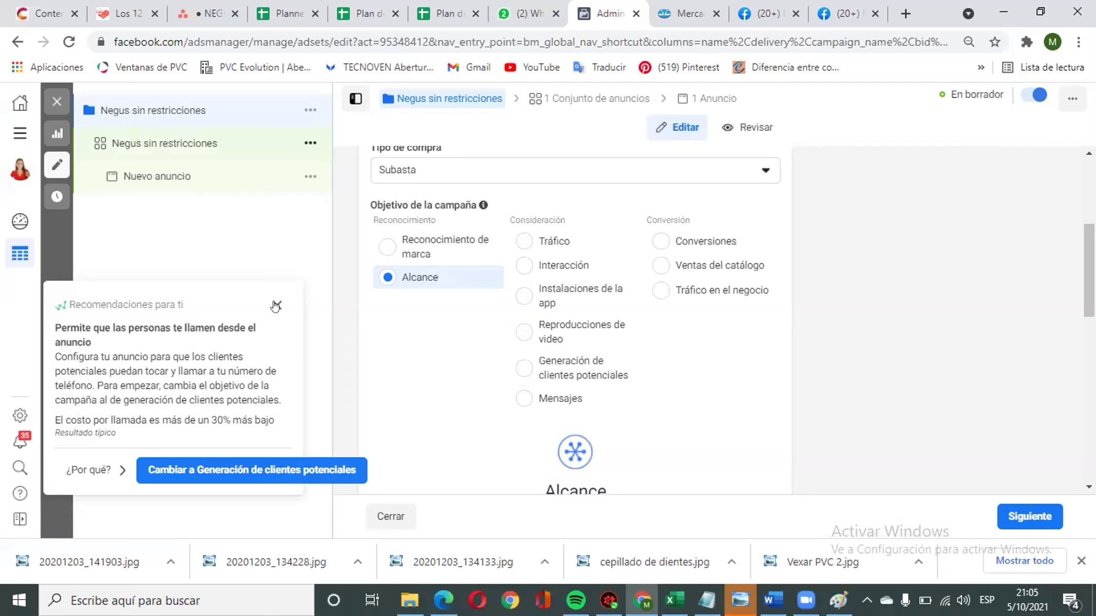
click(276, 305)
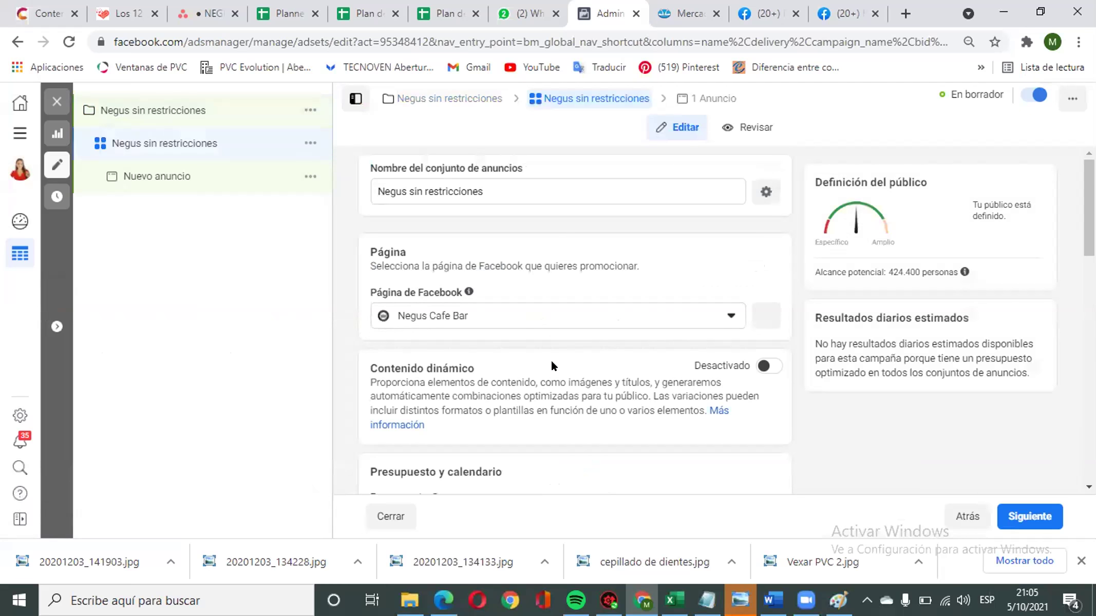
- Show the map around the Jujuy location and choose Fijar marcador for a custom pin
scroll(552, 367, down, 5)
scroll(551, 363, down, 8)
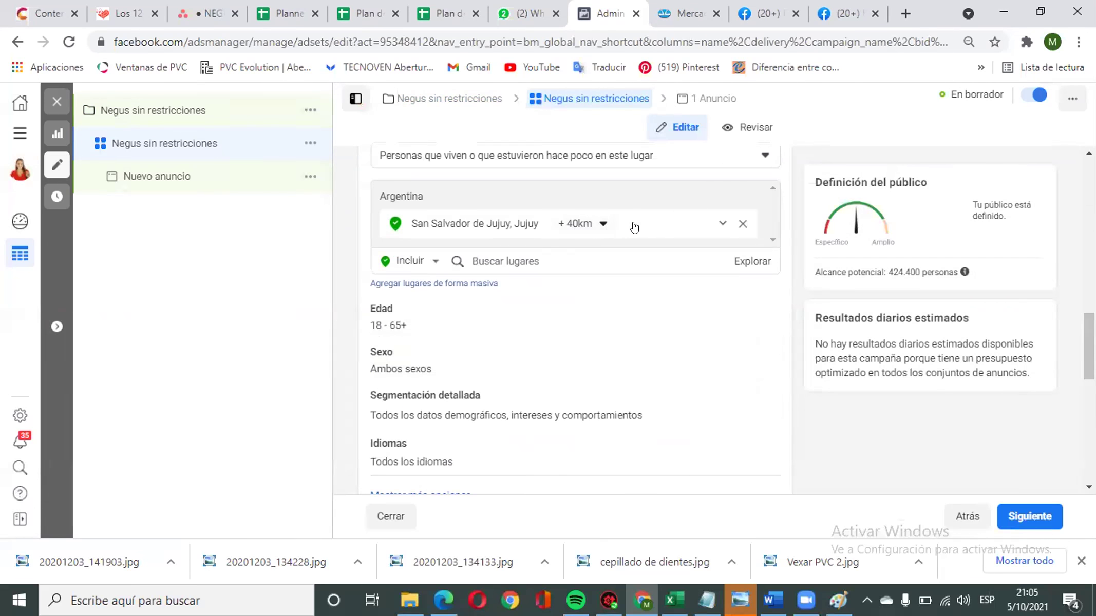
click(650, 224)
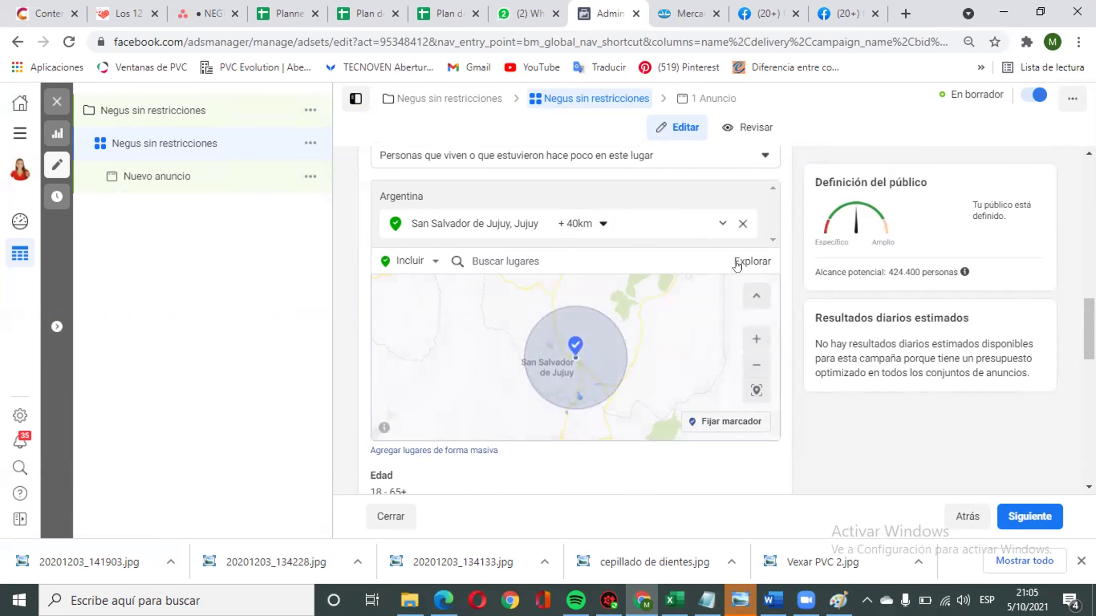
click(724, 421)
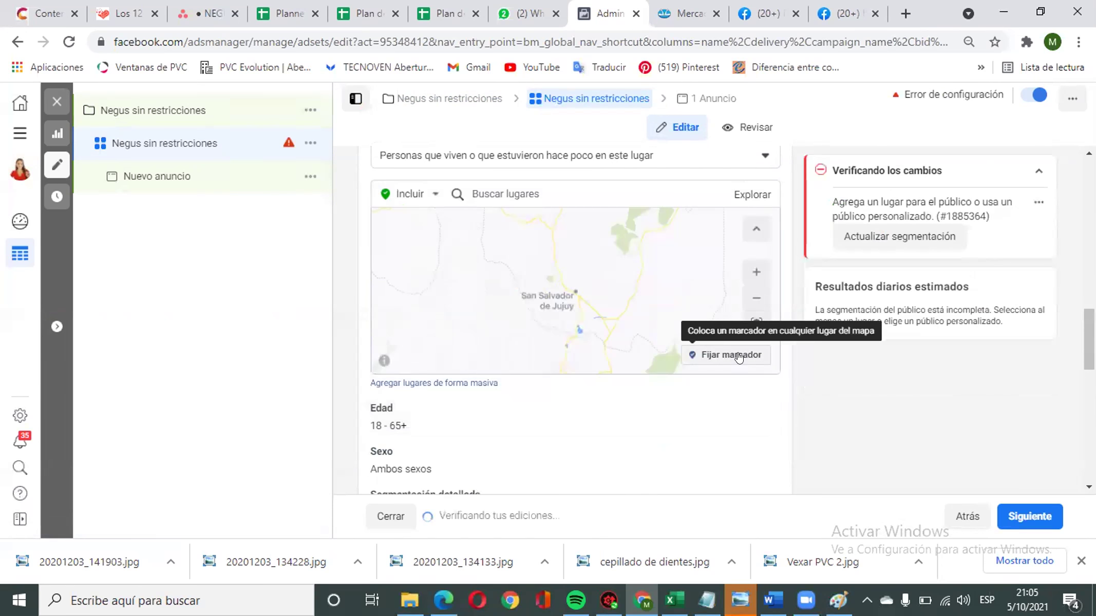
- Zoom the map to street level around Av. Córdoba and José Hernández
scroll(518, 279, up, 5)
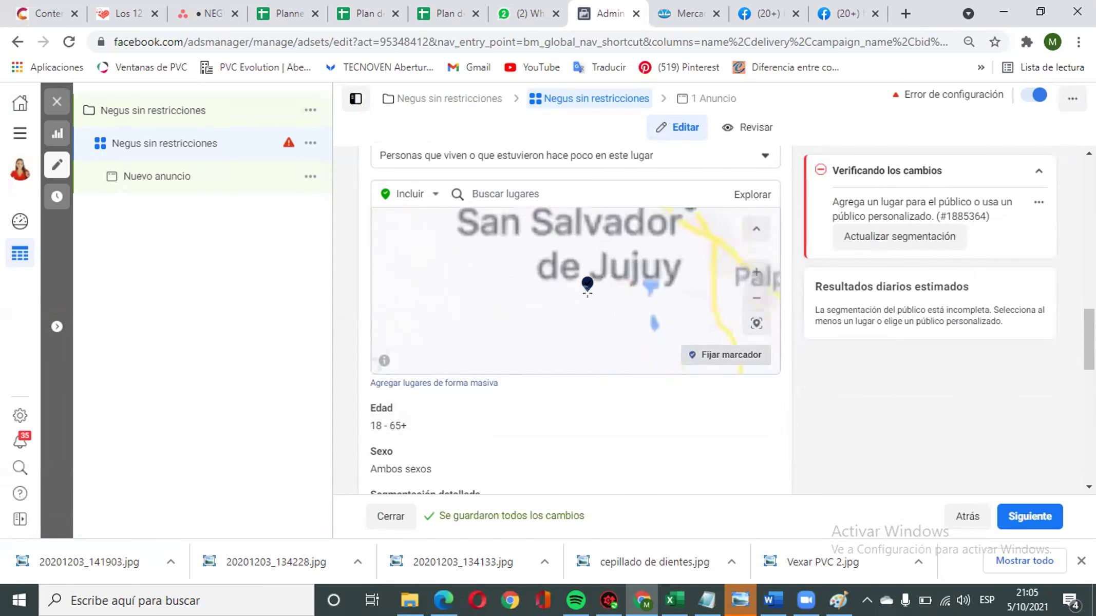
scroll(409, 283, down, 4)
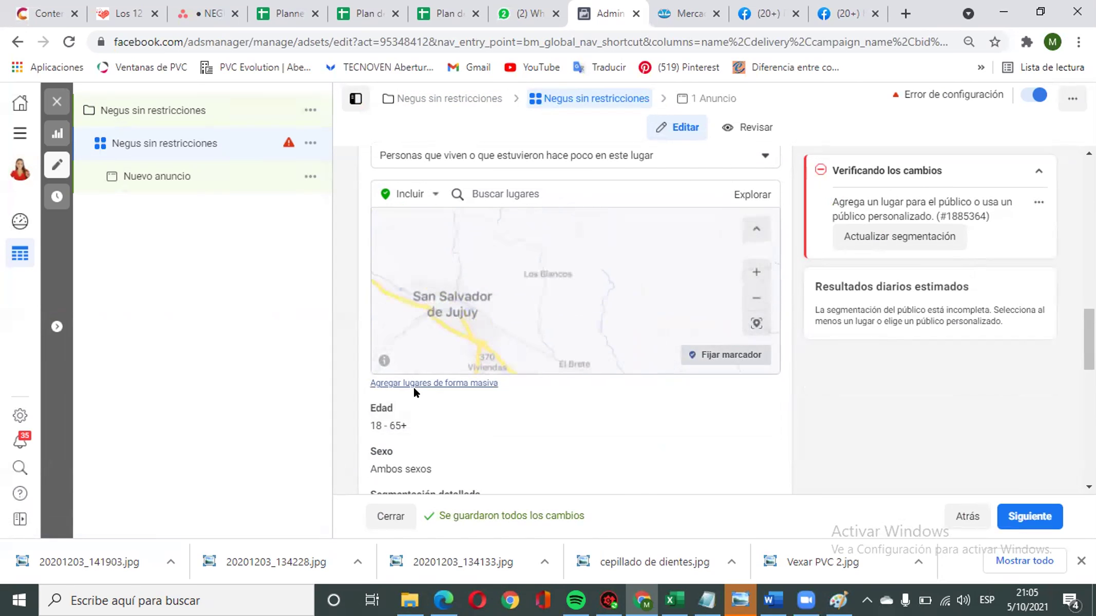
scroll(441, 307, up, 4)
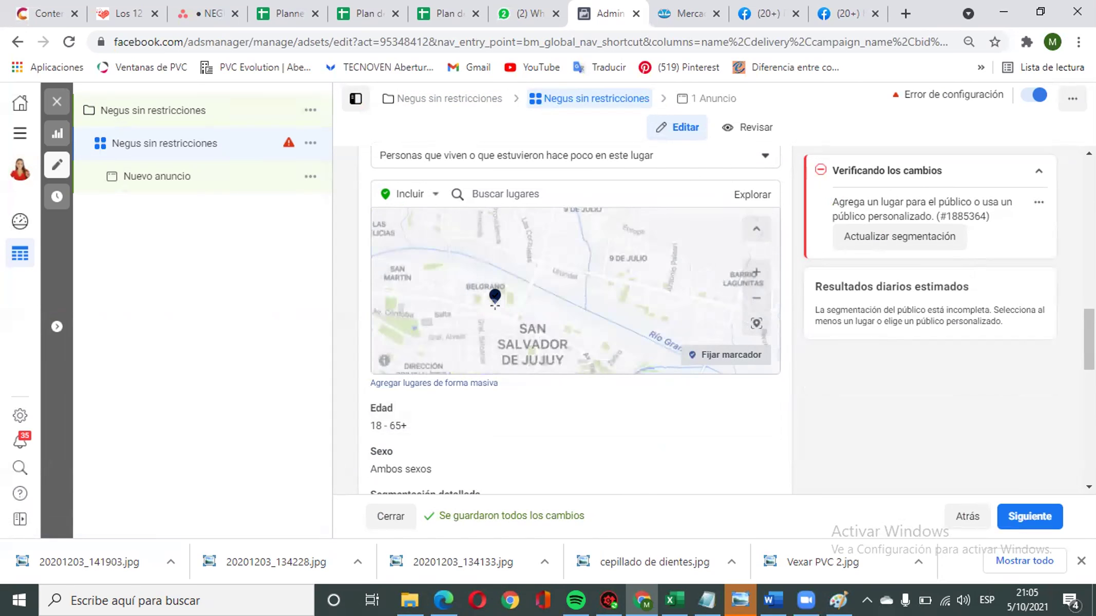
scroll(483, 276, up, 2)
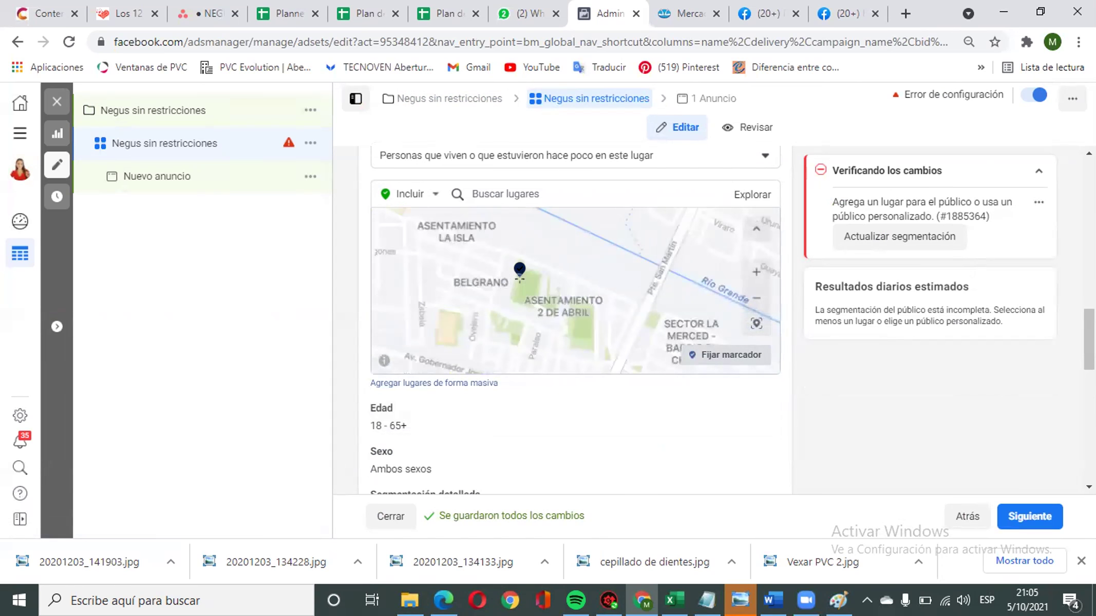
scroll(519, 276, down, 2)
scroll(533, 293, up, 3)
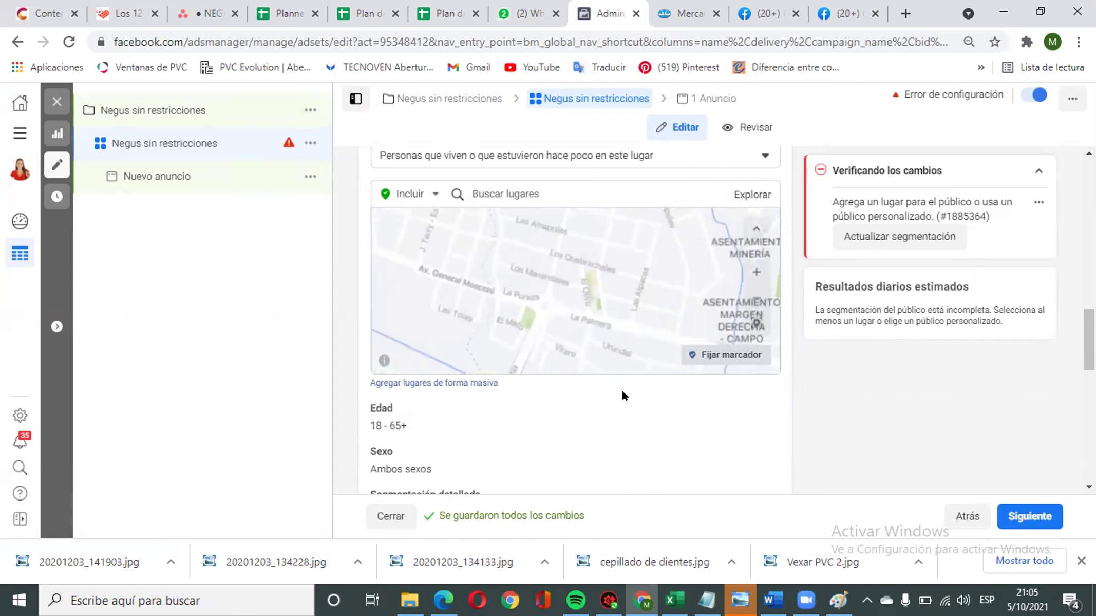
scroll(421, 267, down, 3)
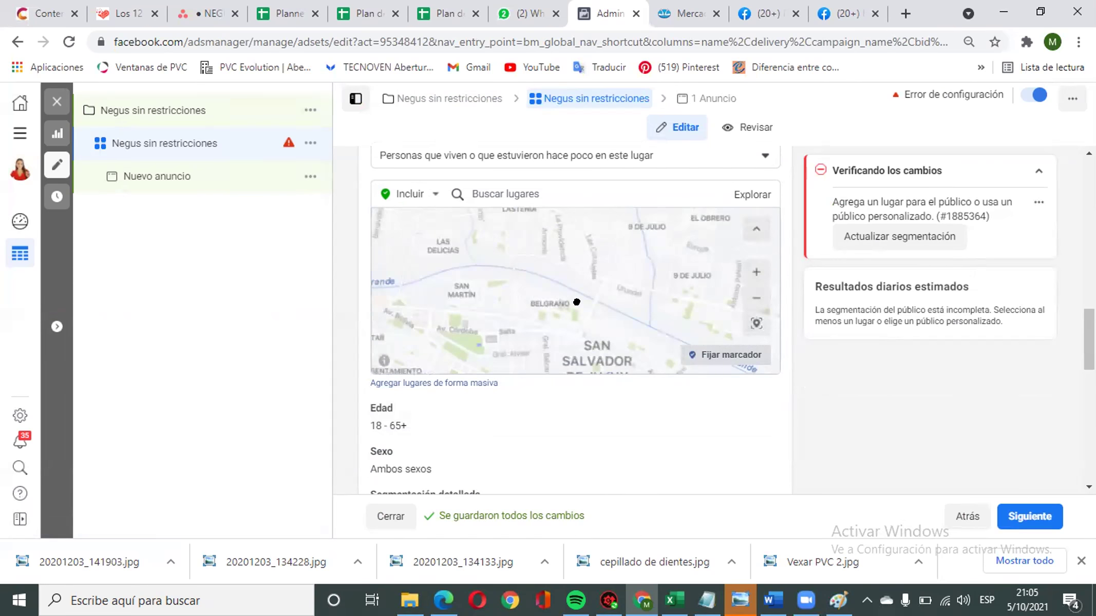
scroll(467, 265, up, 4)
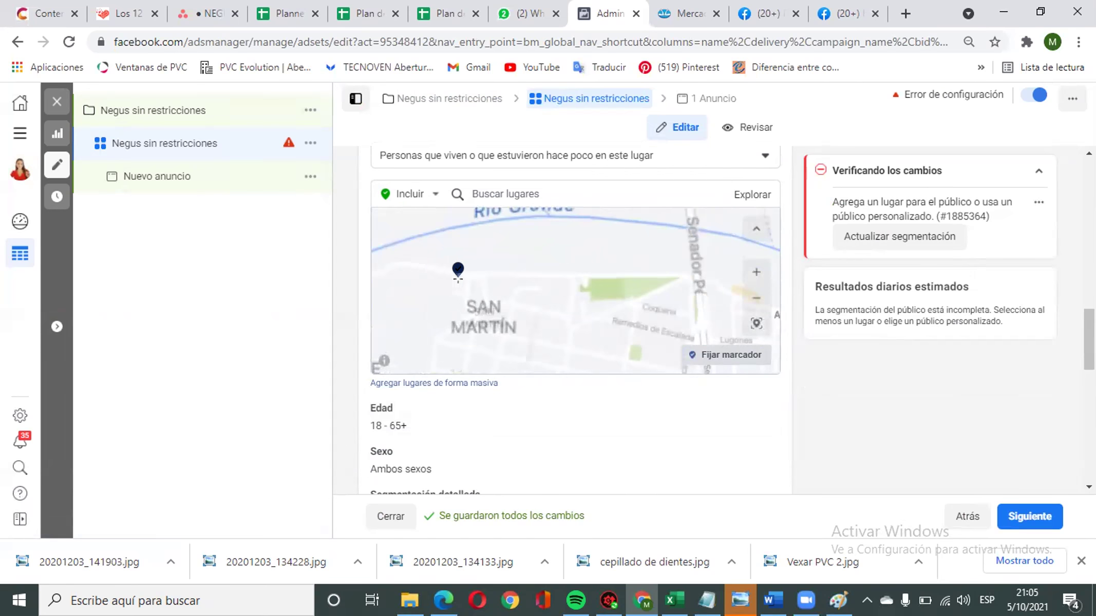
scroll(496, 281, up, 3)
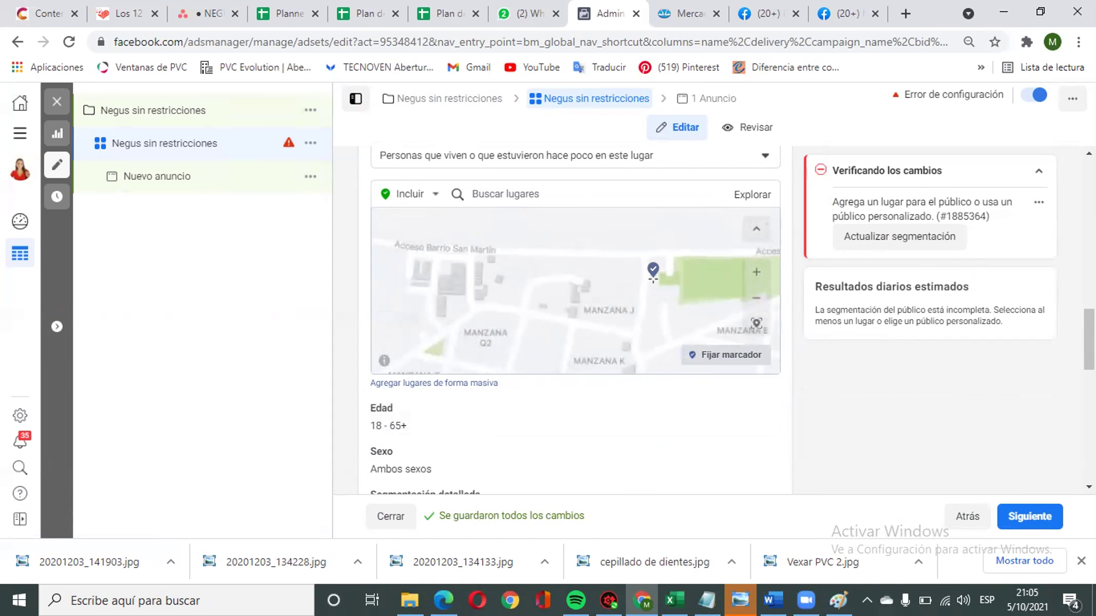
scroll(484, 283, up, 2)
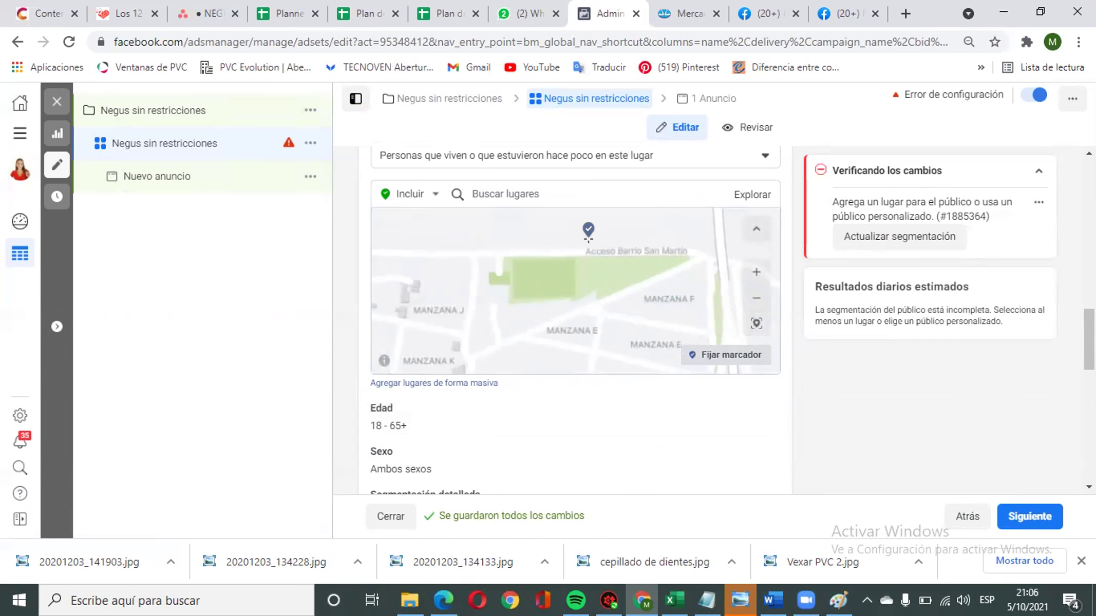
scroll(588, 234, up, 2)
drag(531, 276, 557, 199)
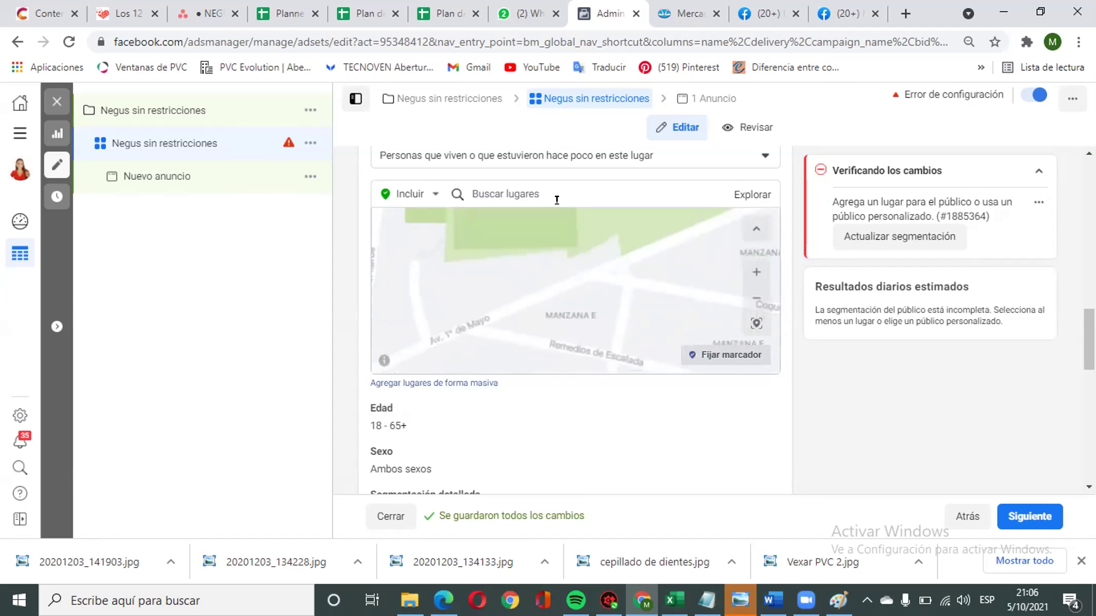
scroll(529, 241, down, 2)
scroll(553, 270, up, 2)
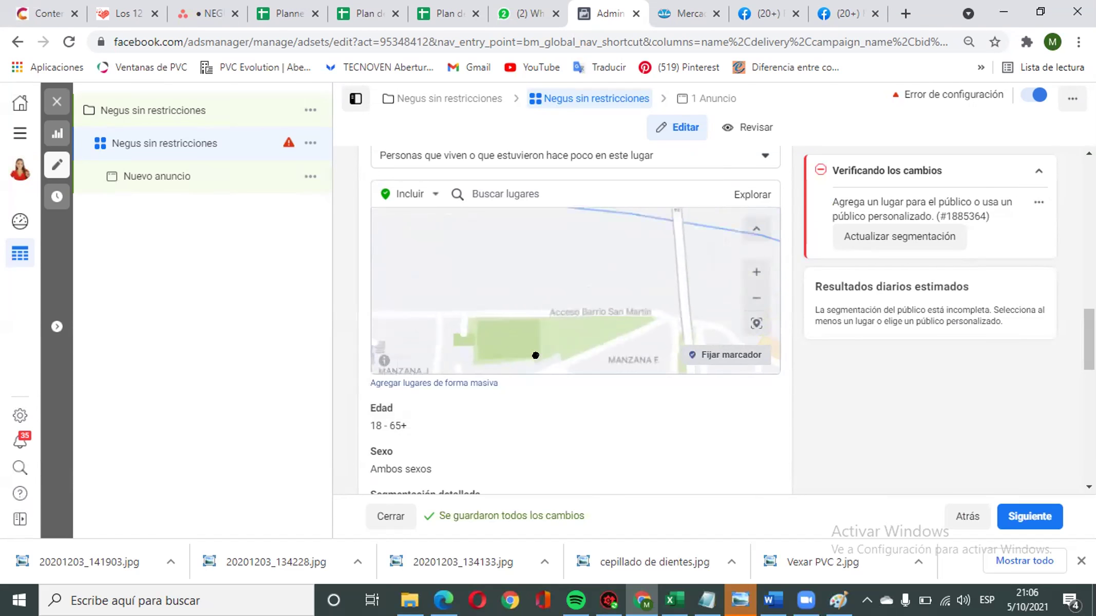
scroll(524, 354, up, 2)
scroll(570, 237, down, 2)
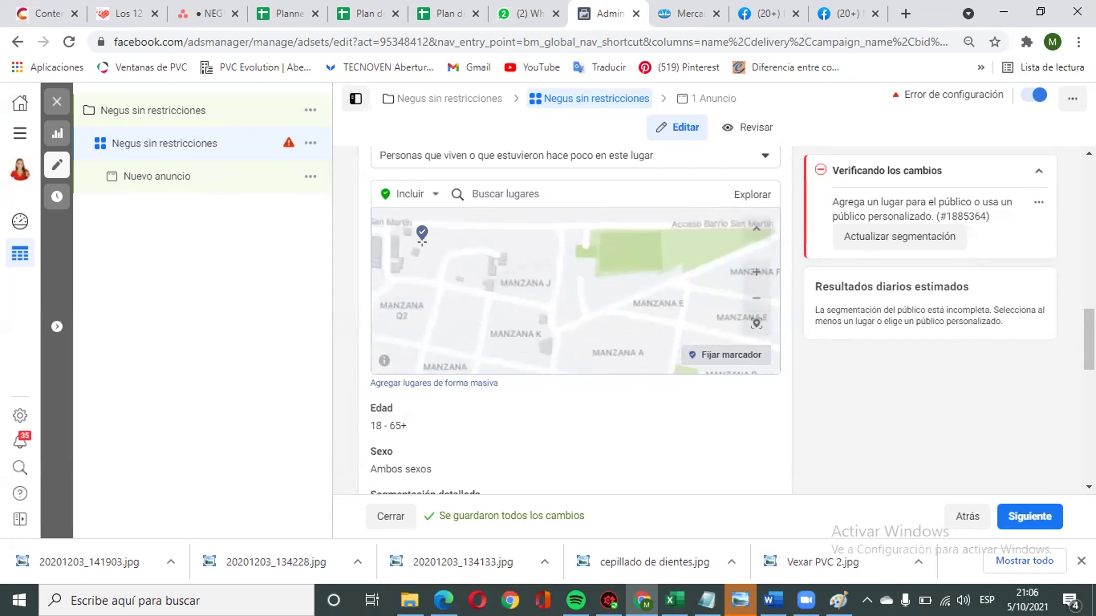
scroll(587, 257, up, 2)
scroll(611, 280, up, 1)
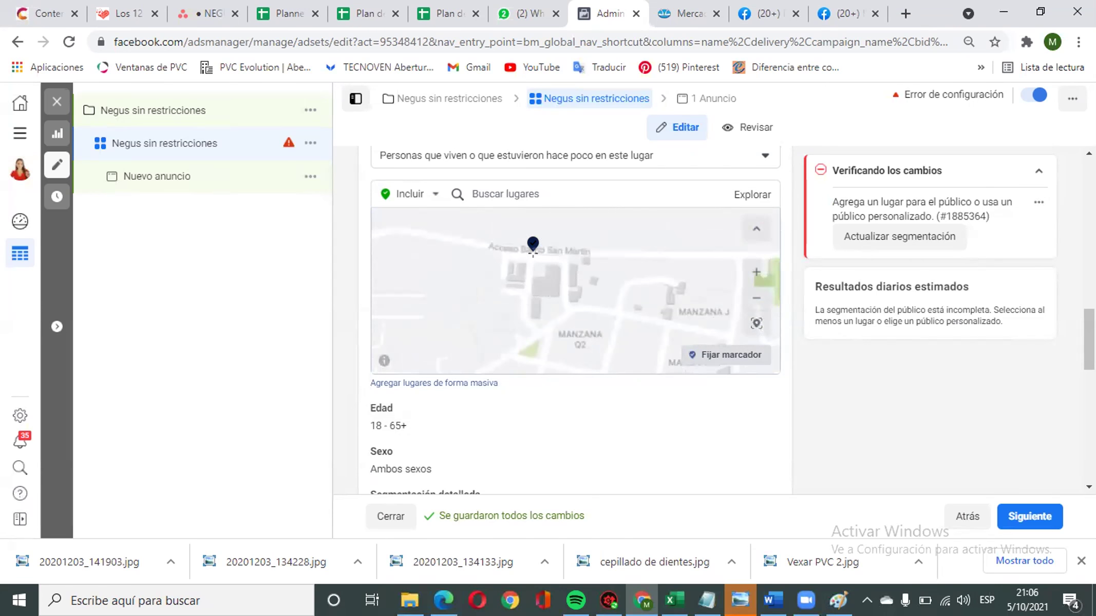
scroll(529, 241, up, 1)
scroll(526, 259, down, 2)
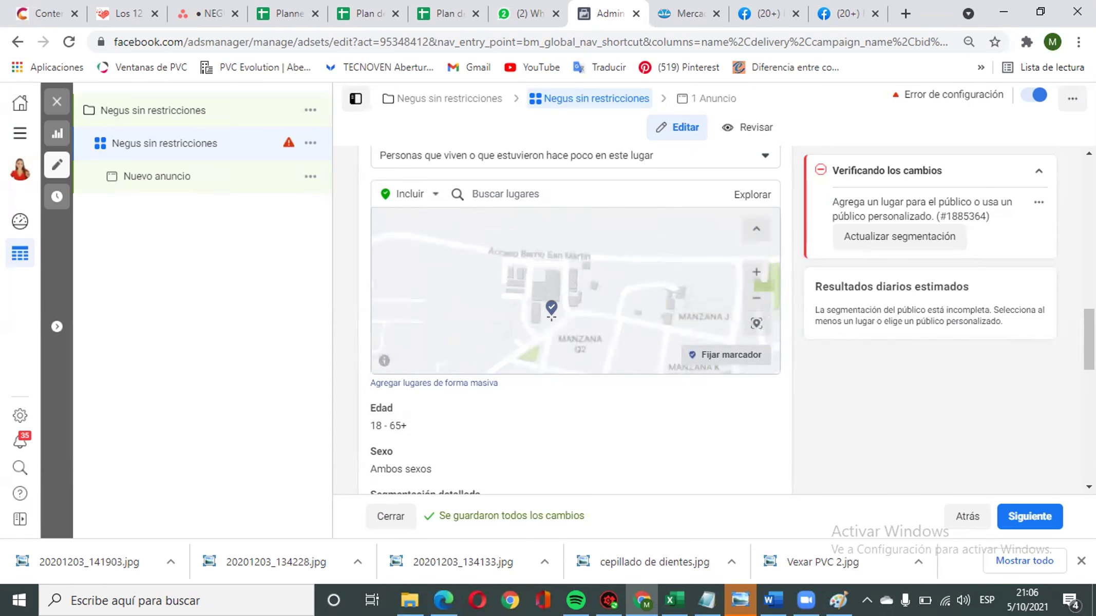
scroll(560, 263, down, 3)
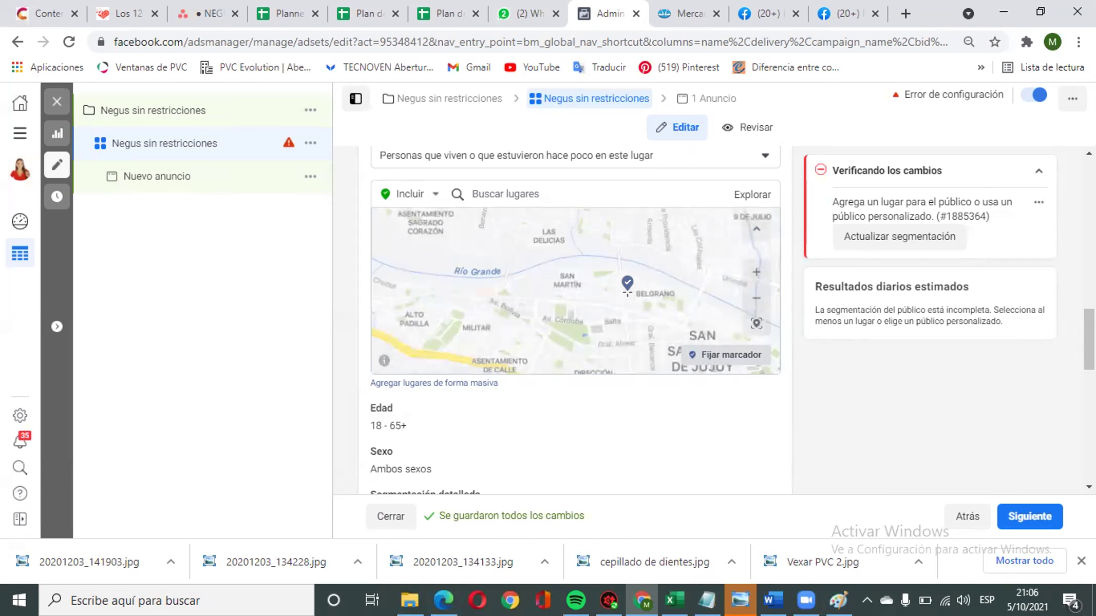
scroll(548, 298, up, 3)
scroll(547, 319, up, 4)
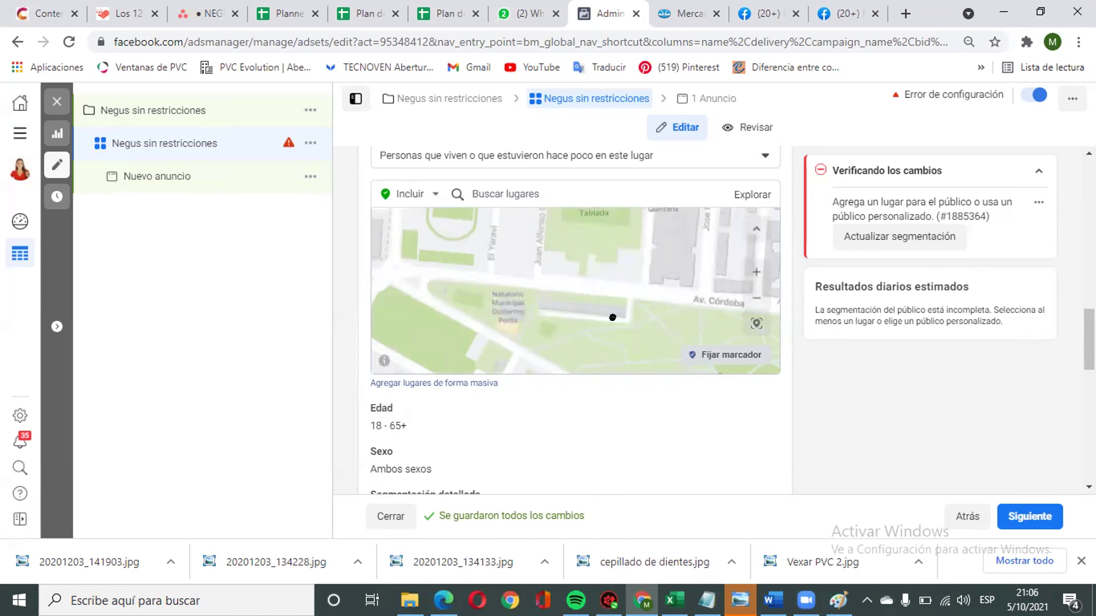
scroll(611, 319, up, 3)
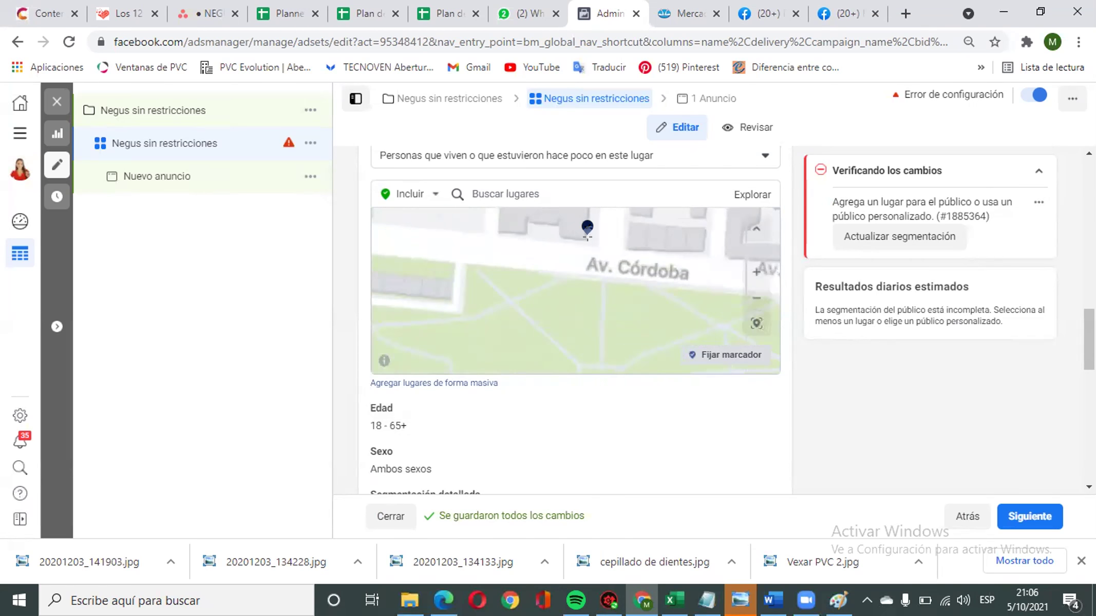
scroll(585, 316, up, 4)
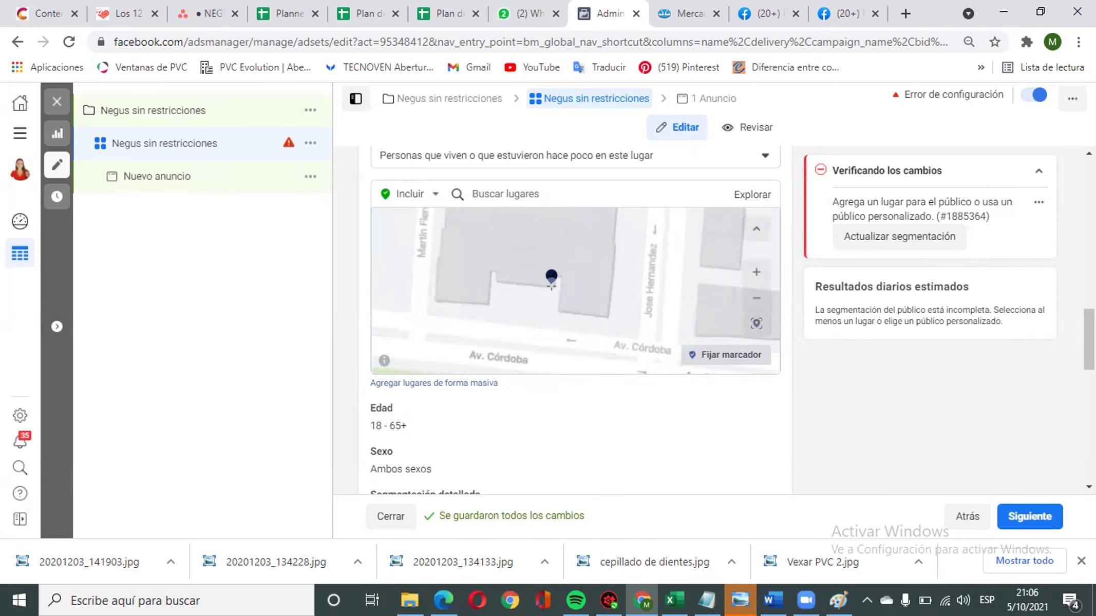
- Drop a pin on the Av. Córdoba block (-24.1817, -65.3151) and shrink its radius to 1 km
click(548, 280)
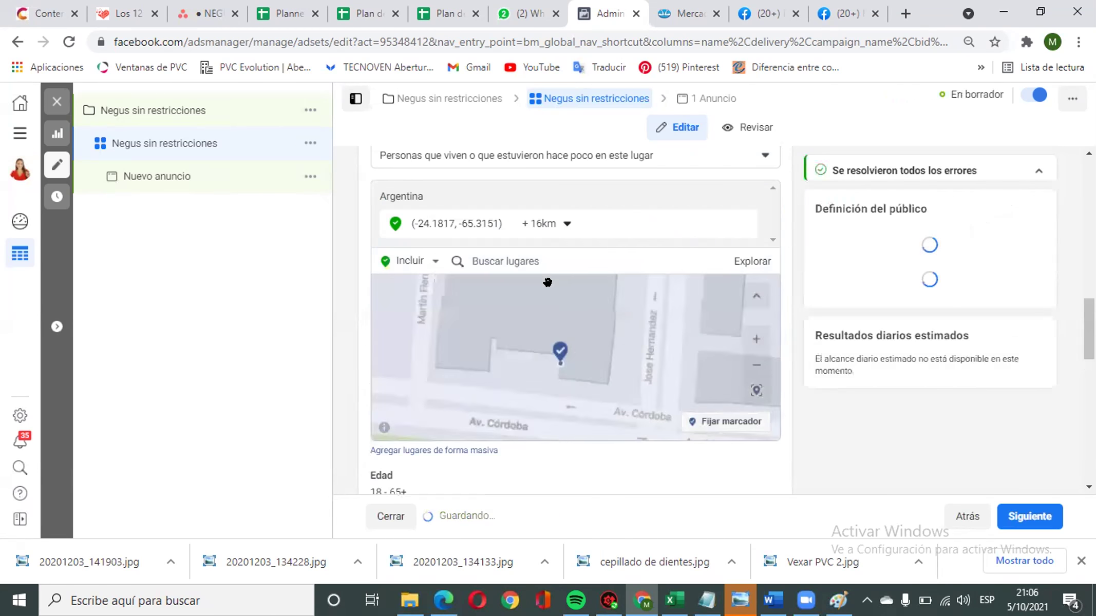
click(537, 226)
drag(532, 269, 522, 269)
click(574, 340)
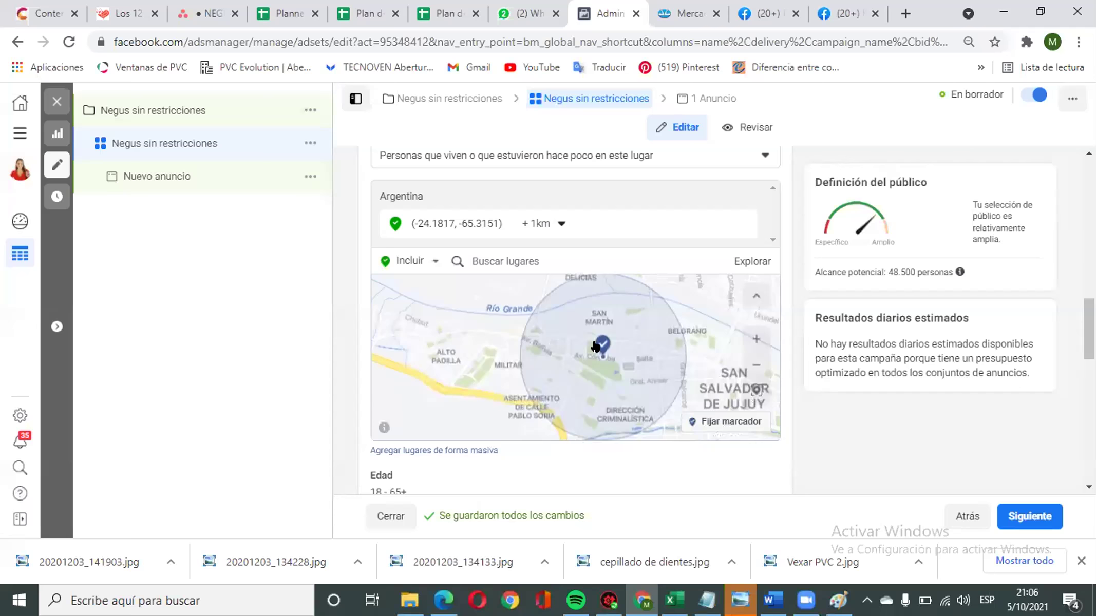
scroll(595, 346, down, 1)
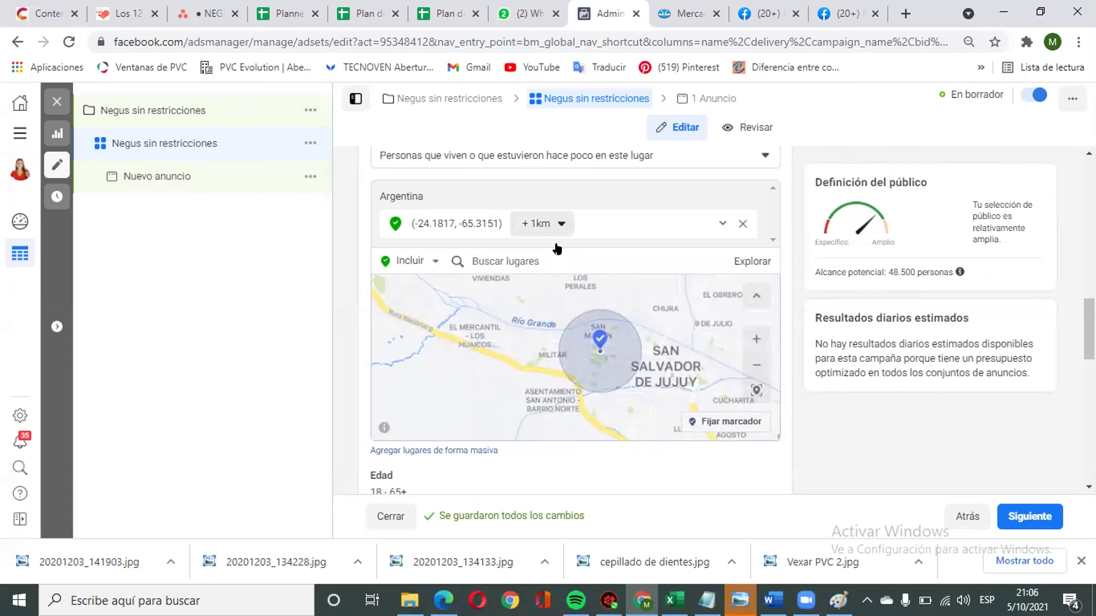
click(543, 223)
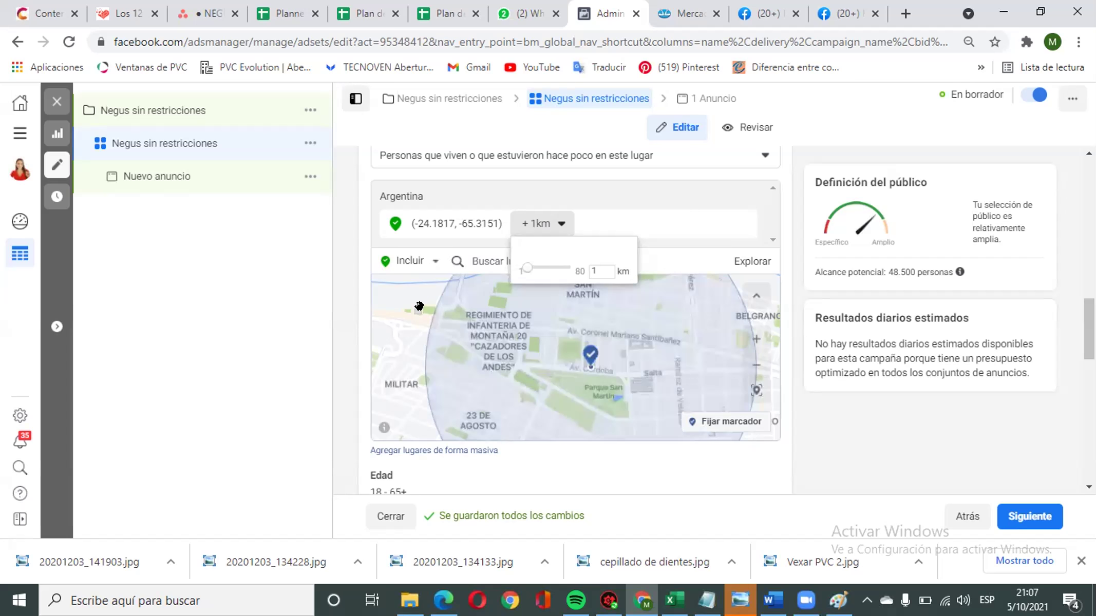
scroll(525, 354, down, 1)
scroll(601, 384, down, 2)
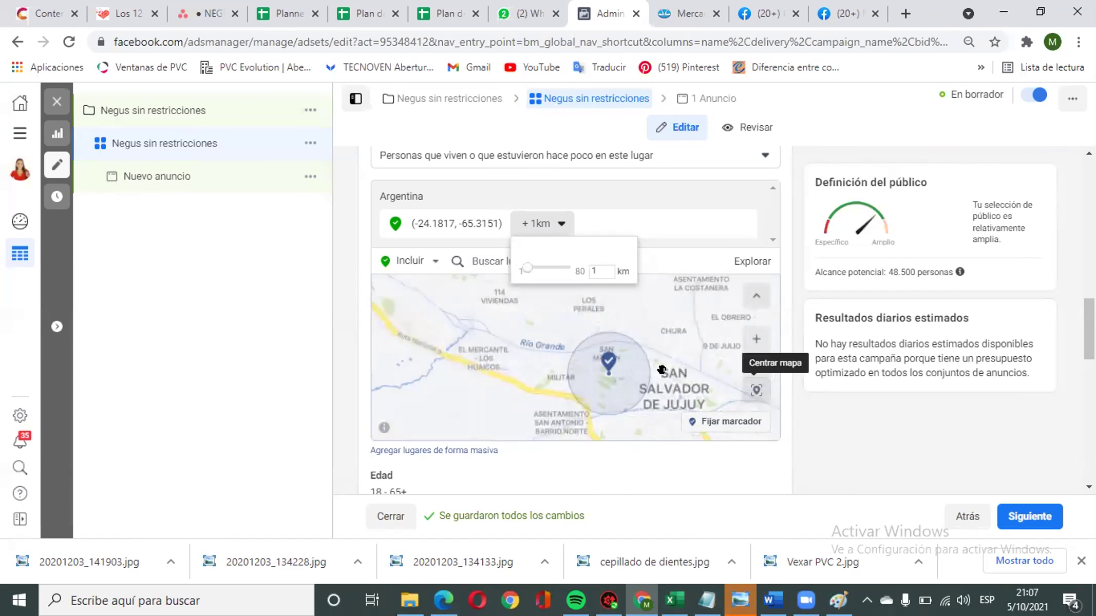
scroll(609, 370, up, 2)
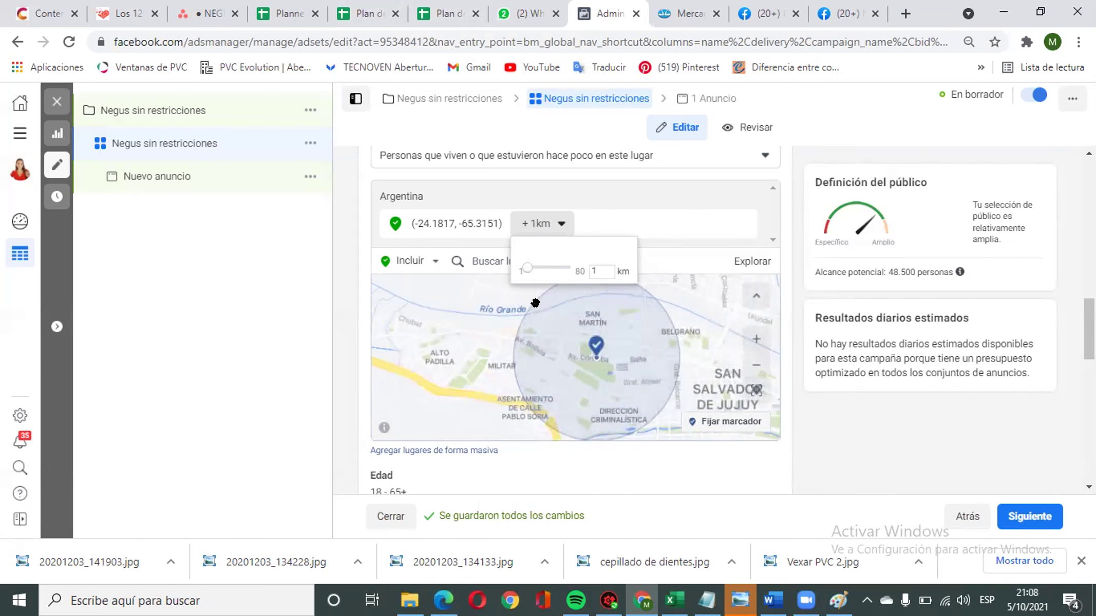
scroll(535, 302, down, 1)
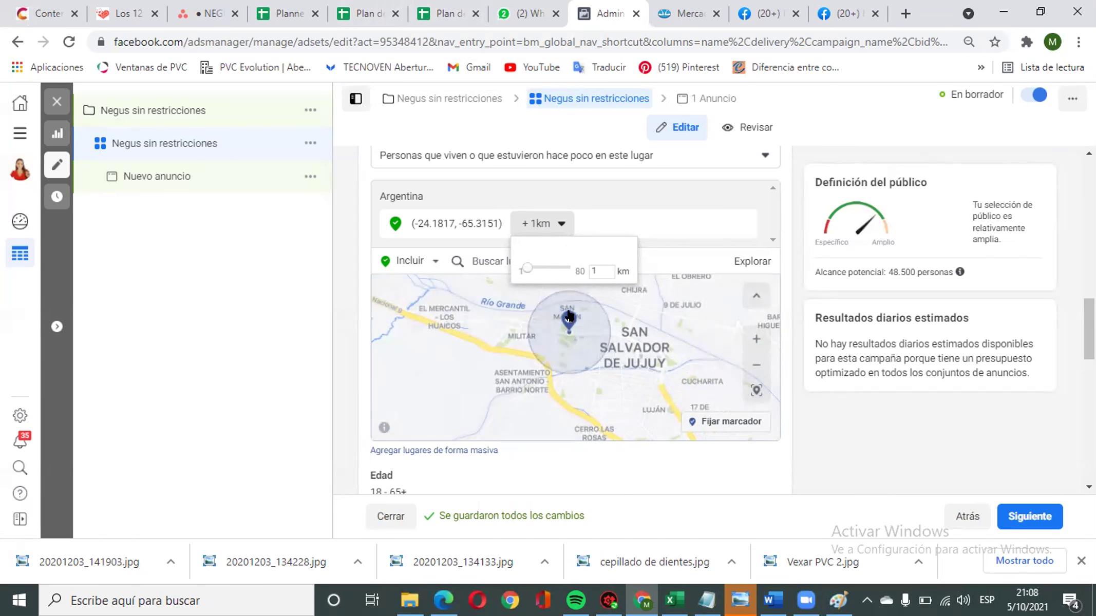
- Drop a second pin beside Plaza Belgrano at (-24.1860, -65.3002)
click(696, 433)
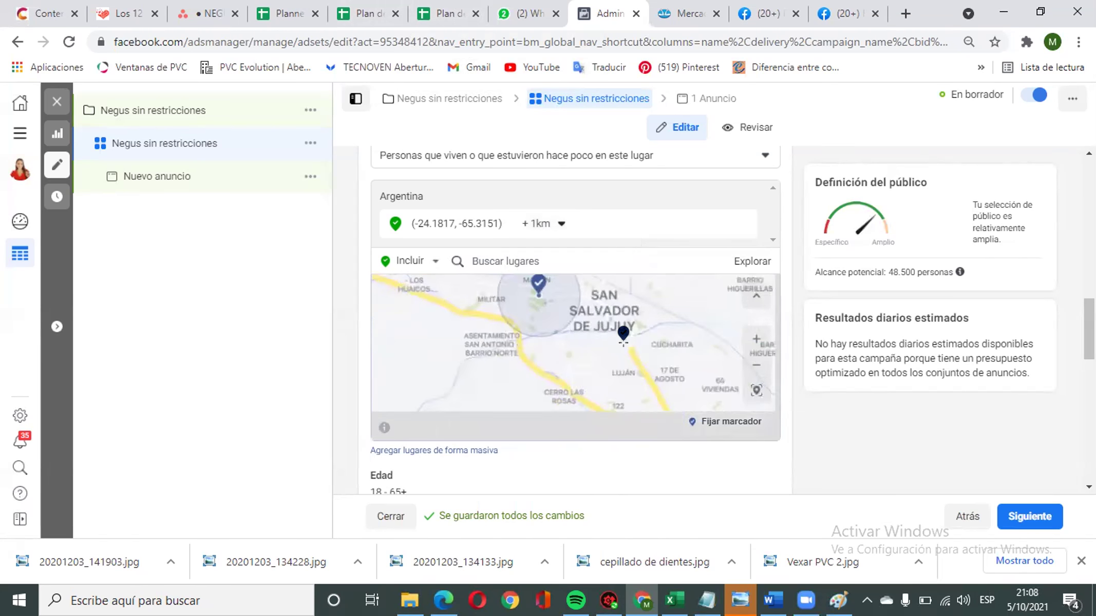
mouse_move(585, 355)
mouse_down()
mouse_move(575, 391)
mouse_move(509, 371)
mouse_move(575, 359)
mouse_up()
scroll(575, 359, up, 4)
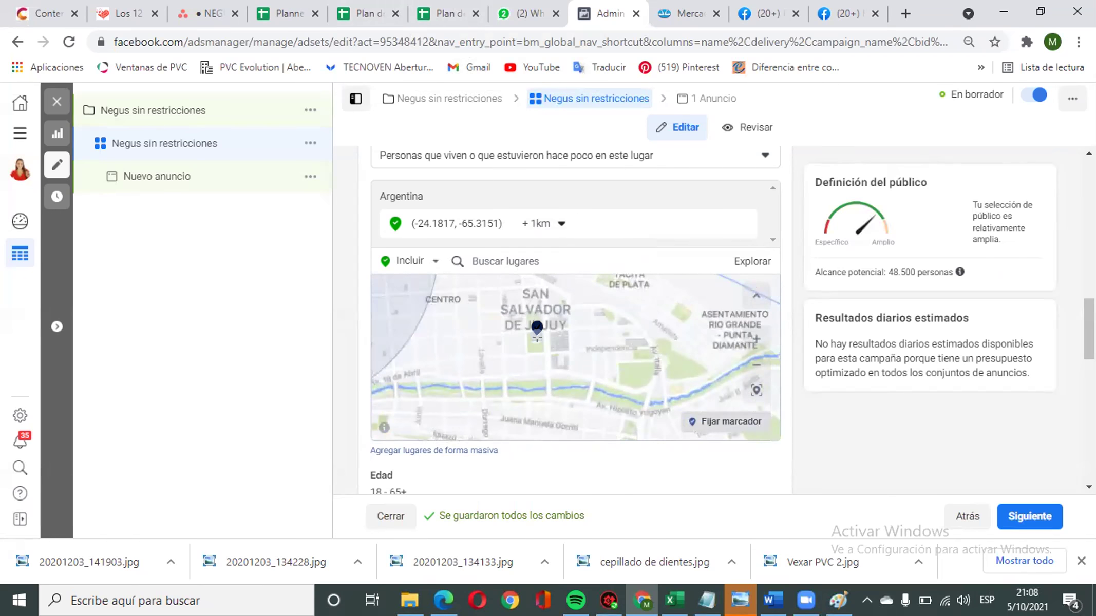
scroll(513, 308, up, 3)
scroll(524, 339, up, 4)
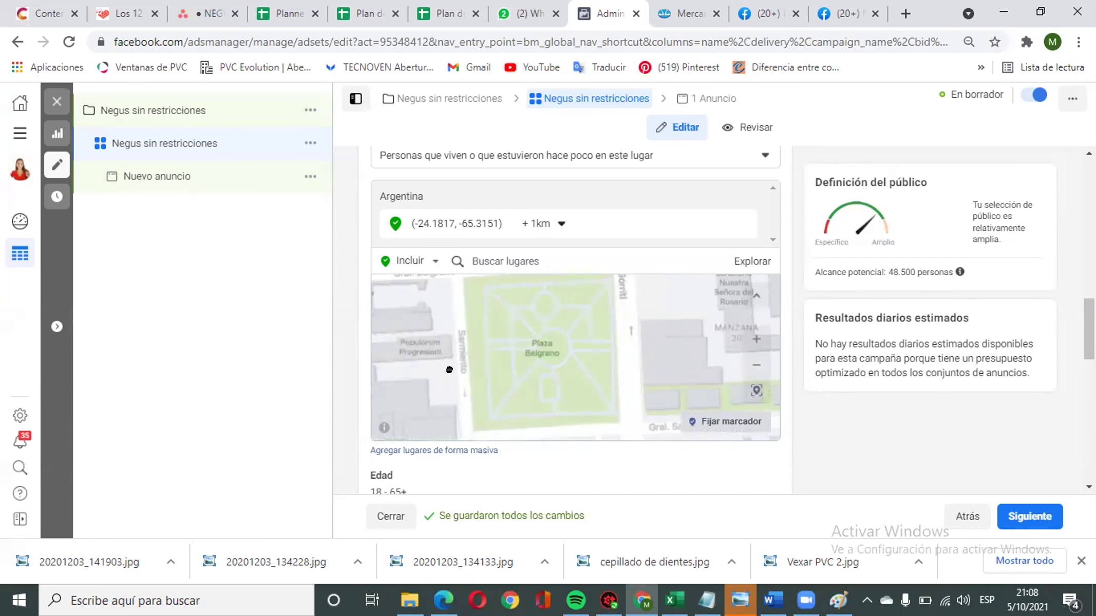
scroll(480, 338, up, 1)
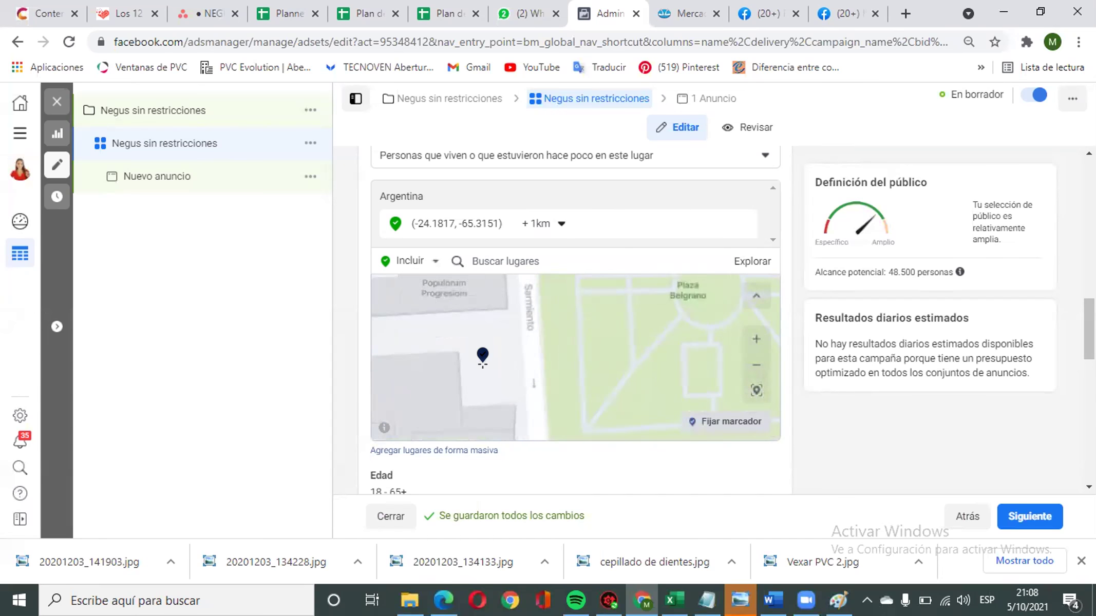
click(572, 379)
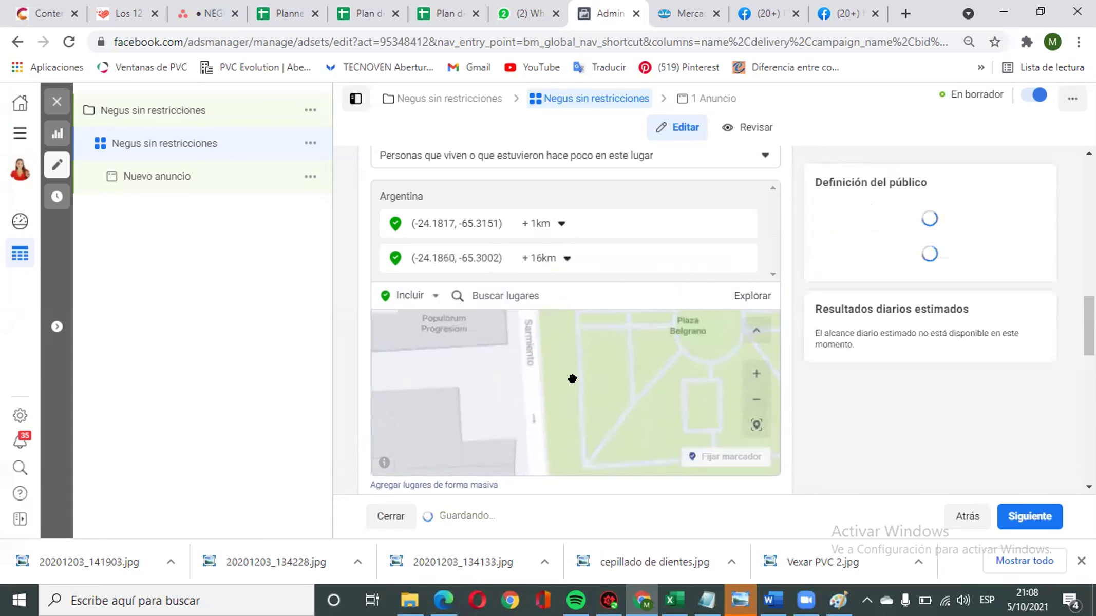
scroll(603, 384, up, 4)
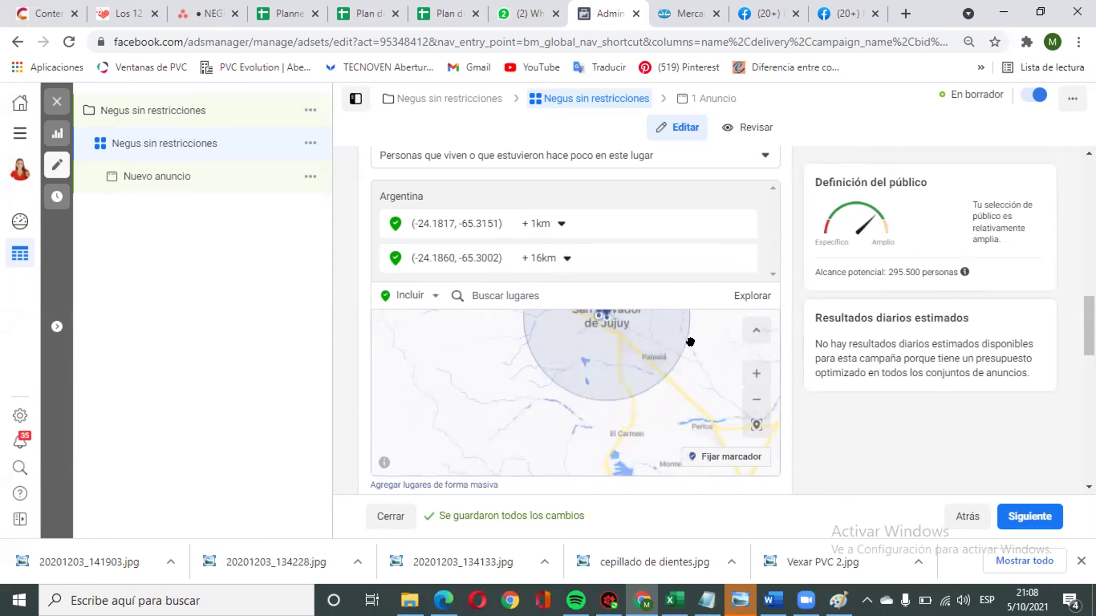
drag(687, 373, 641, 446)
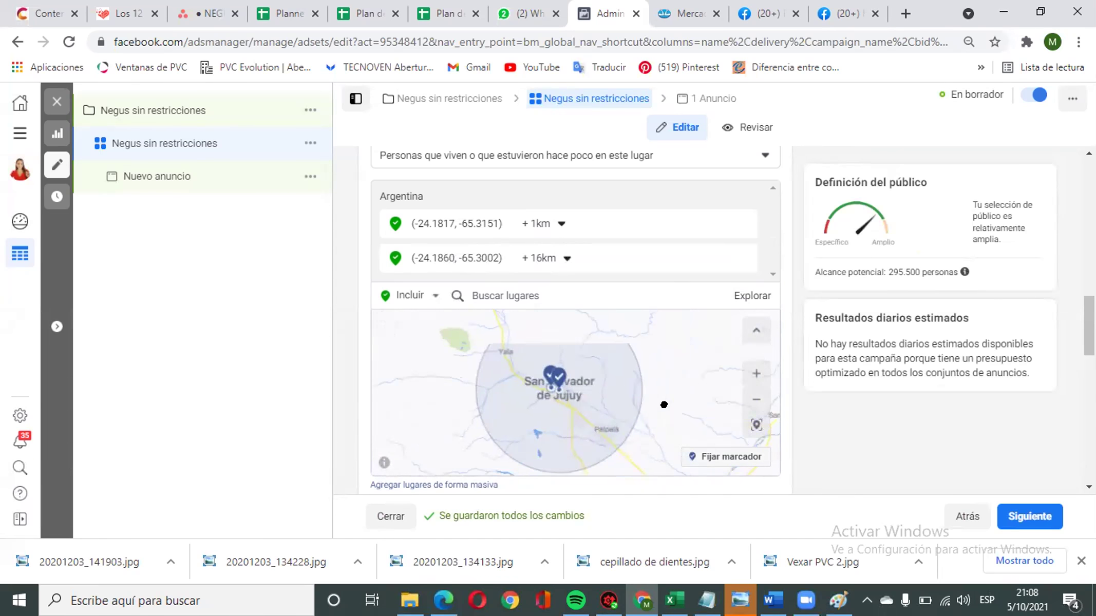
- Reduce the second pin's radius to 1 km
click(547, 258)
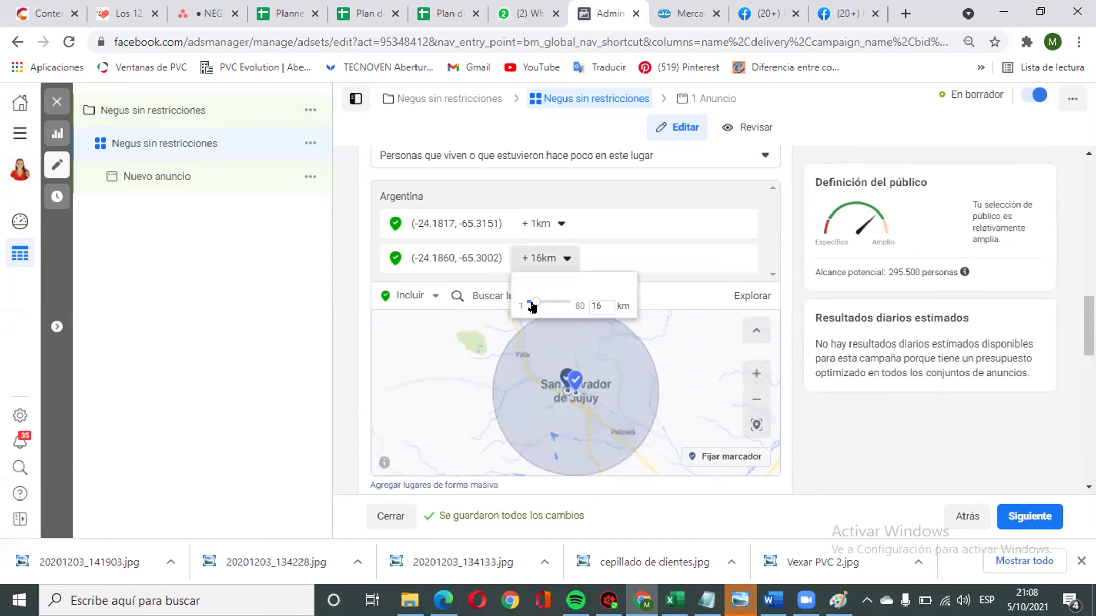
drag(532, 307, 533, 303)
click(635, 420)
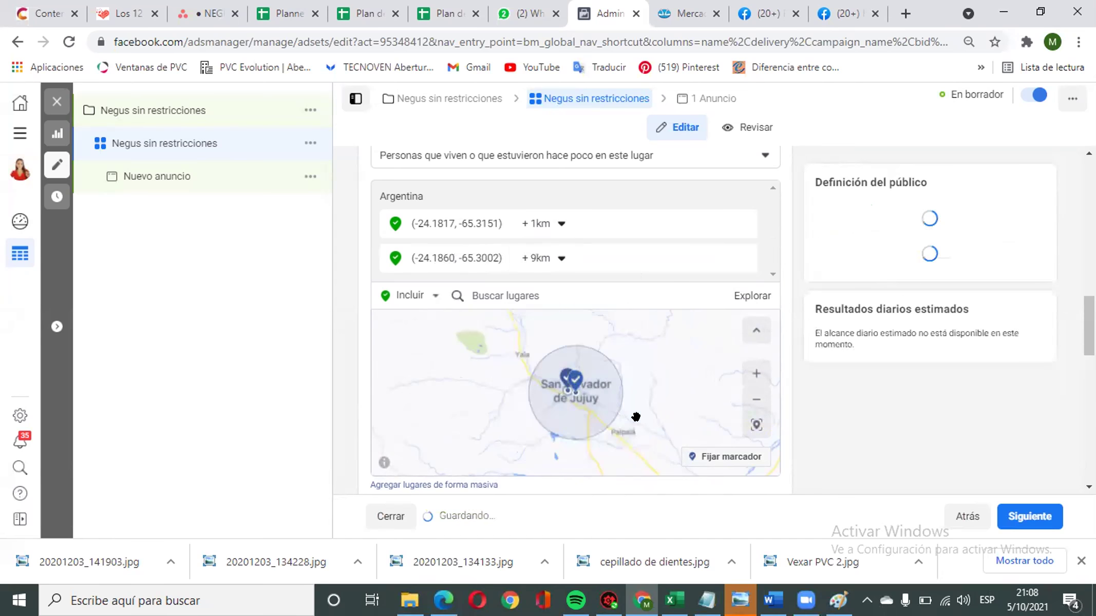
click(544, 258)
drag(532, 305, 517, 305)
click(572, 393)
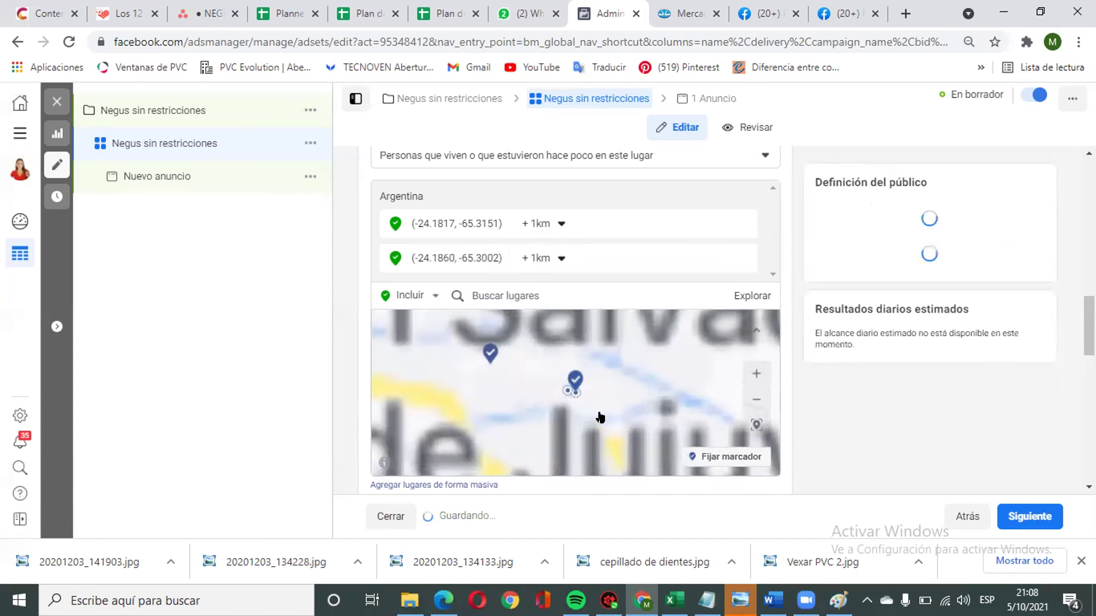
click(532, 263)
double_click(588, 303)
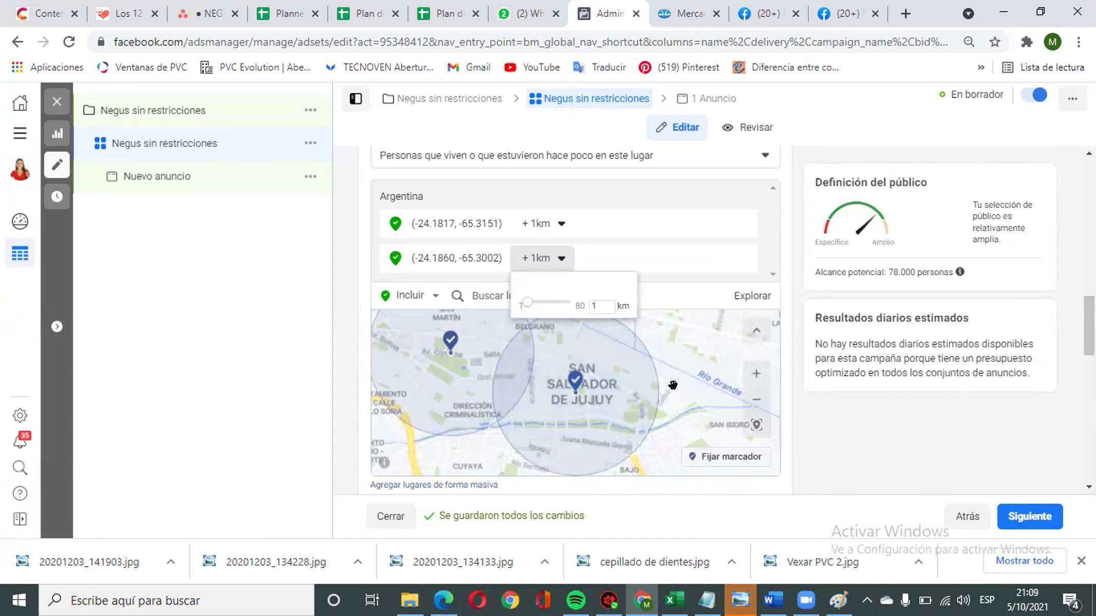
- Pan and zoom the map so both pin circles are visible
scroll(672, 385, down, 3)
scroll(668, 401, up, 5)
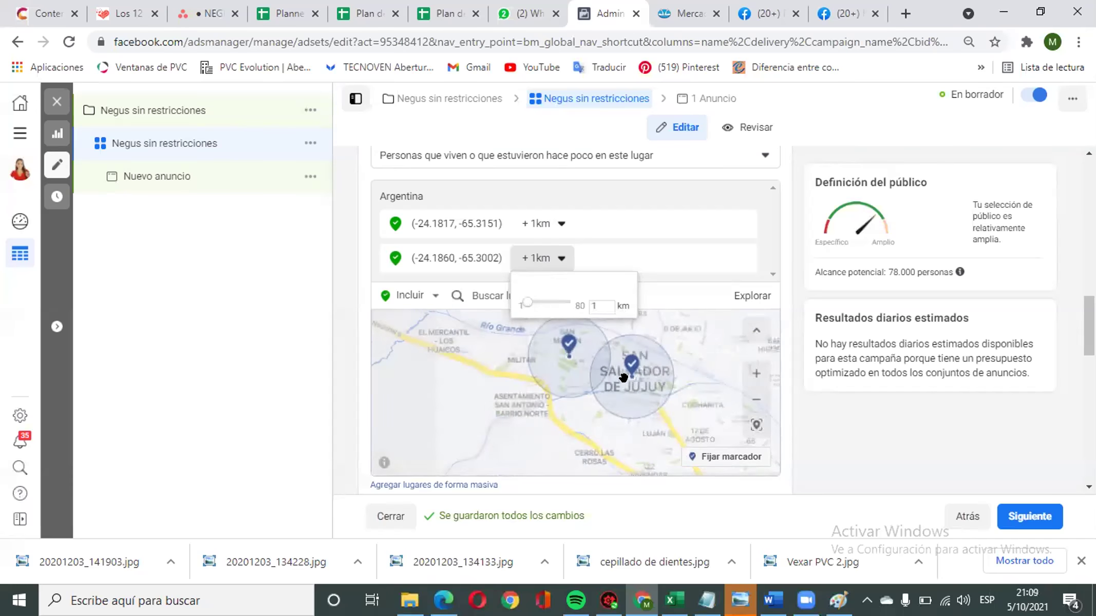
scroll(610, 407, up, 1)
scroll(611, 406, down, 1)
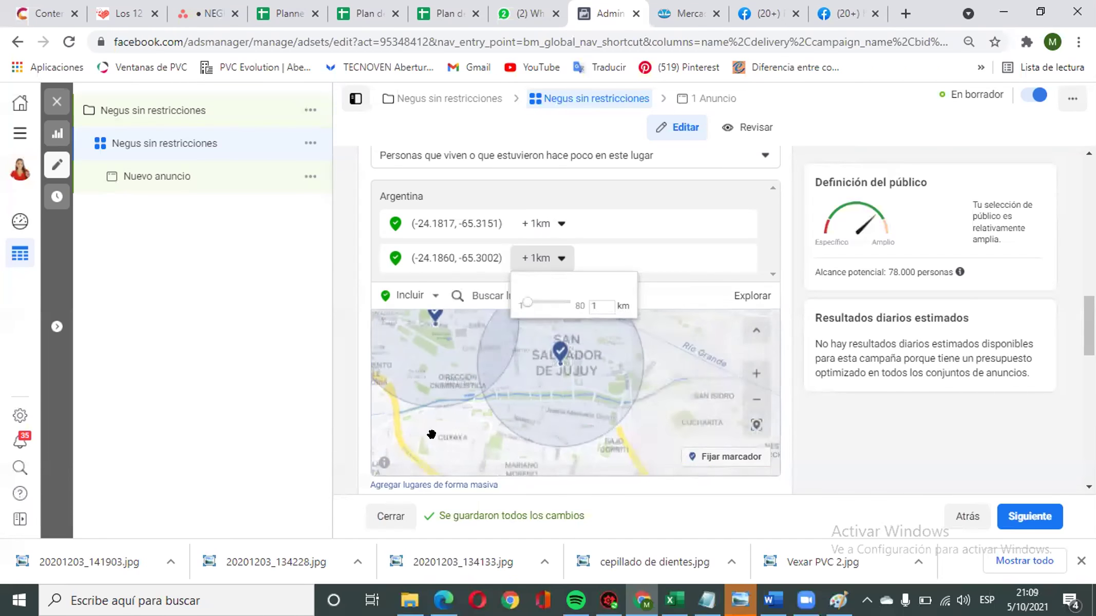
drag(611, 406, 796, 407)
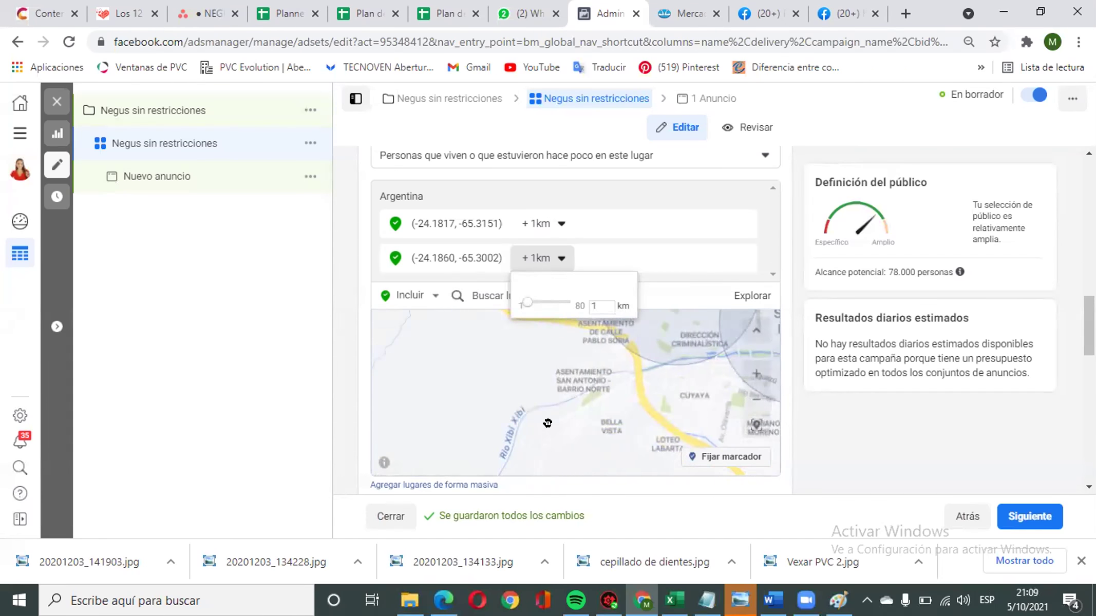
scroll(549, 409, down, 2)
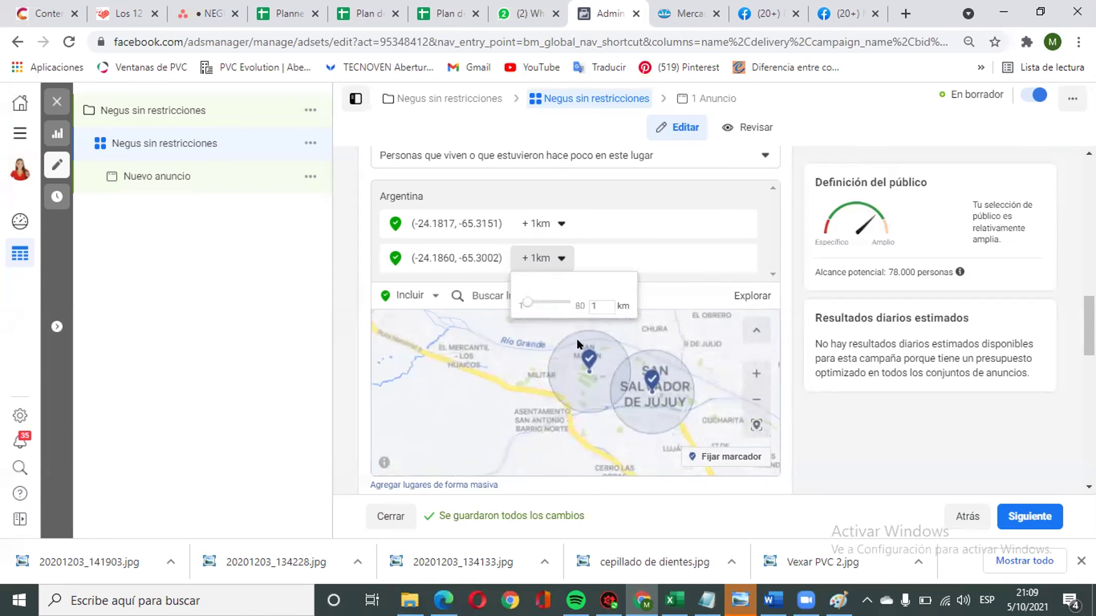
drag(481, 333, 483, 405)
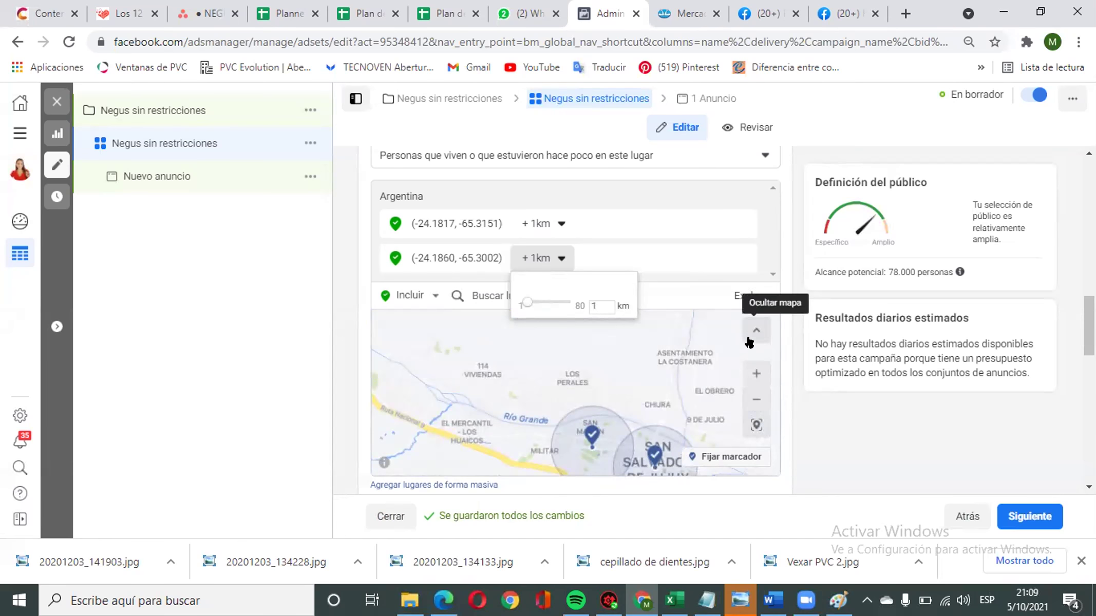
click(722, 458)
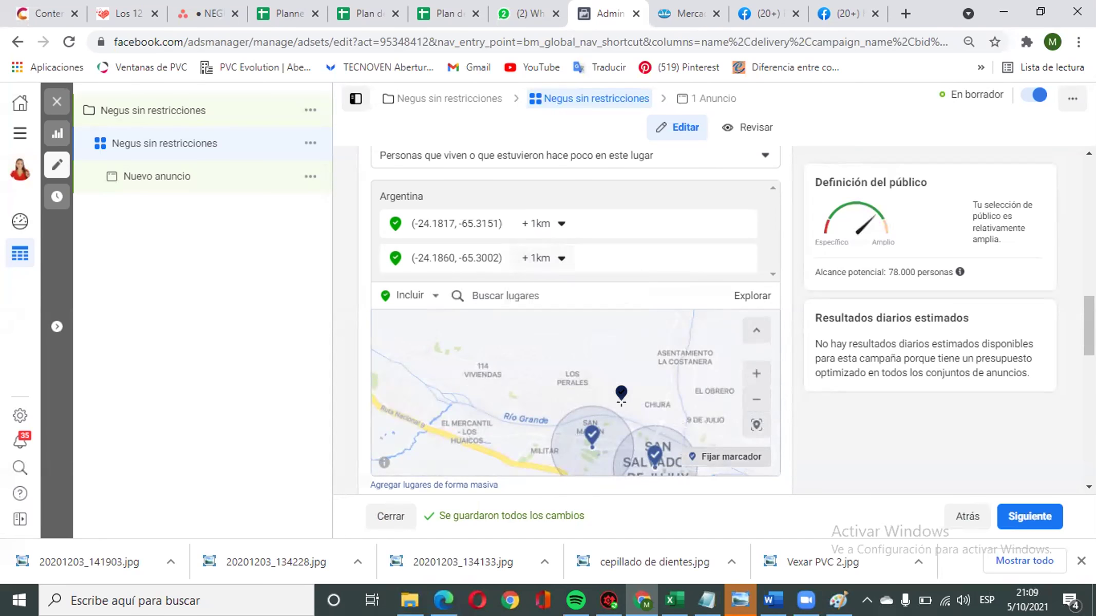
click(564, 371)
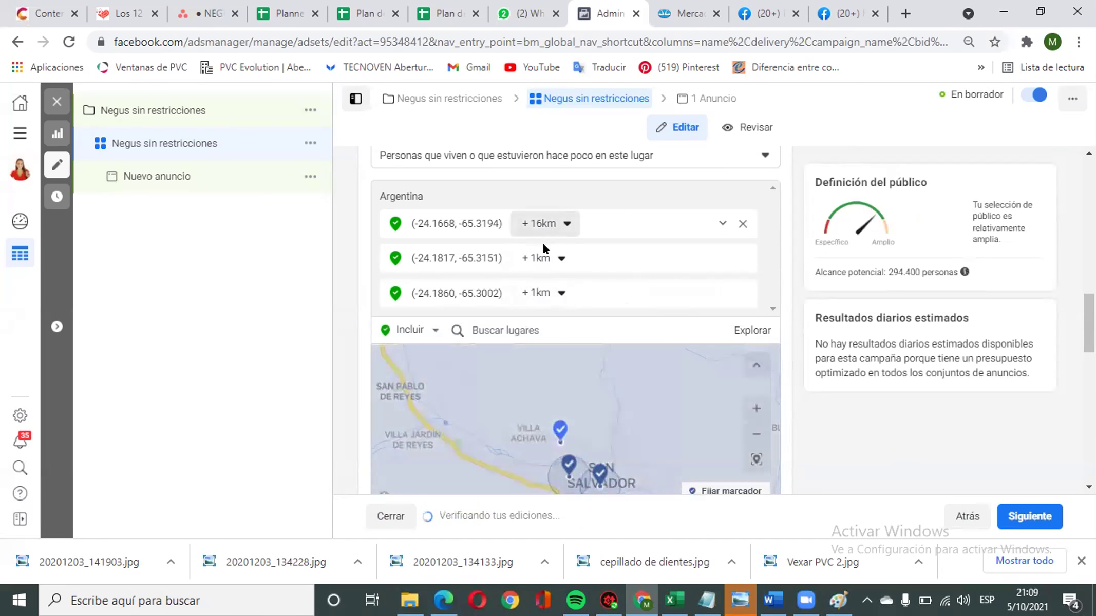
click(545, 232)
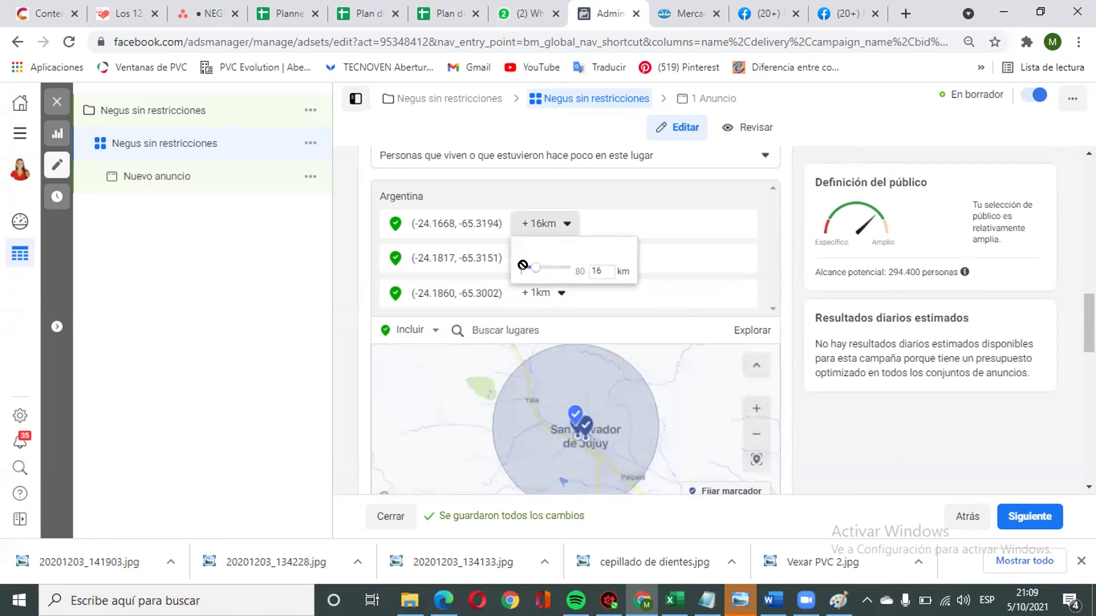
drag(532, 267, 523, 266)
click(522, 435)
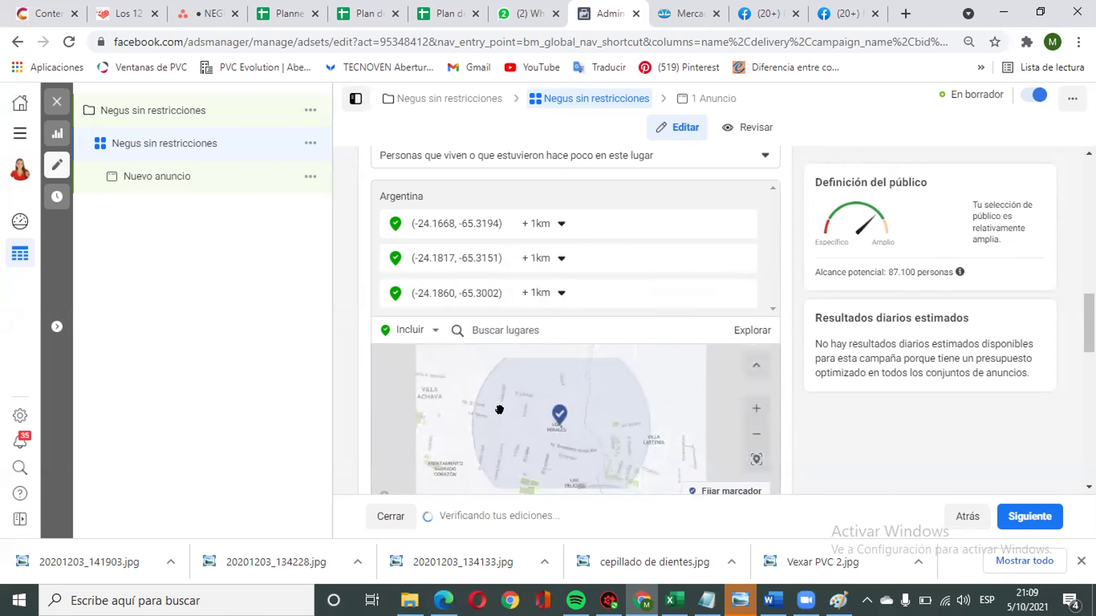
click(534, 293)
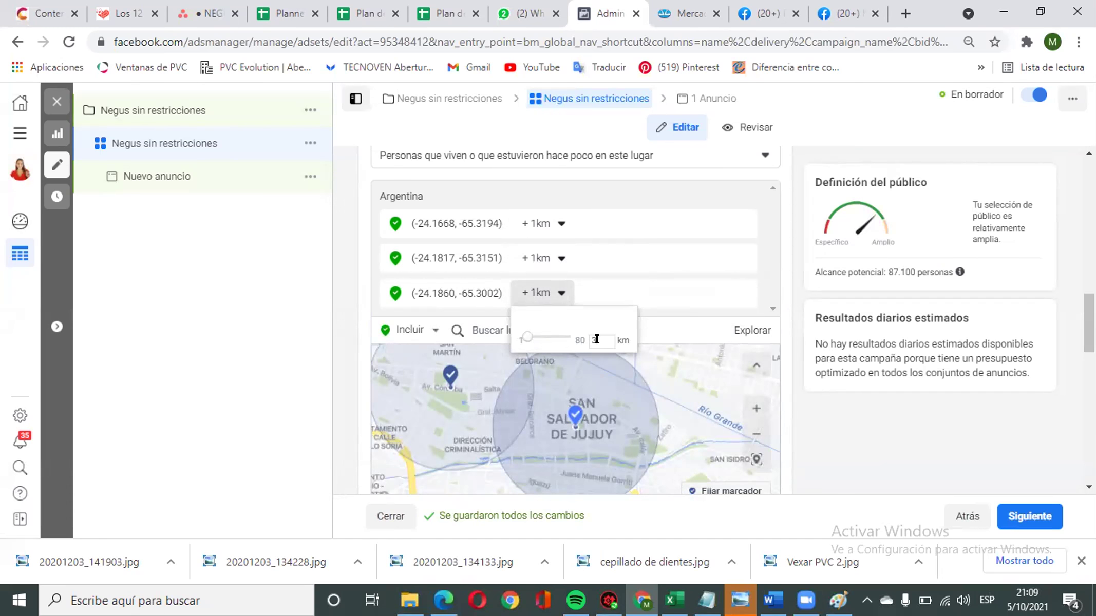
click(575, 396)
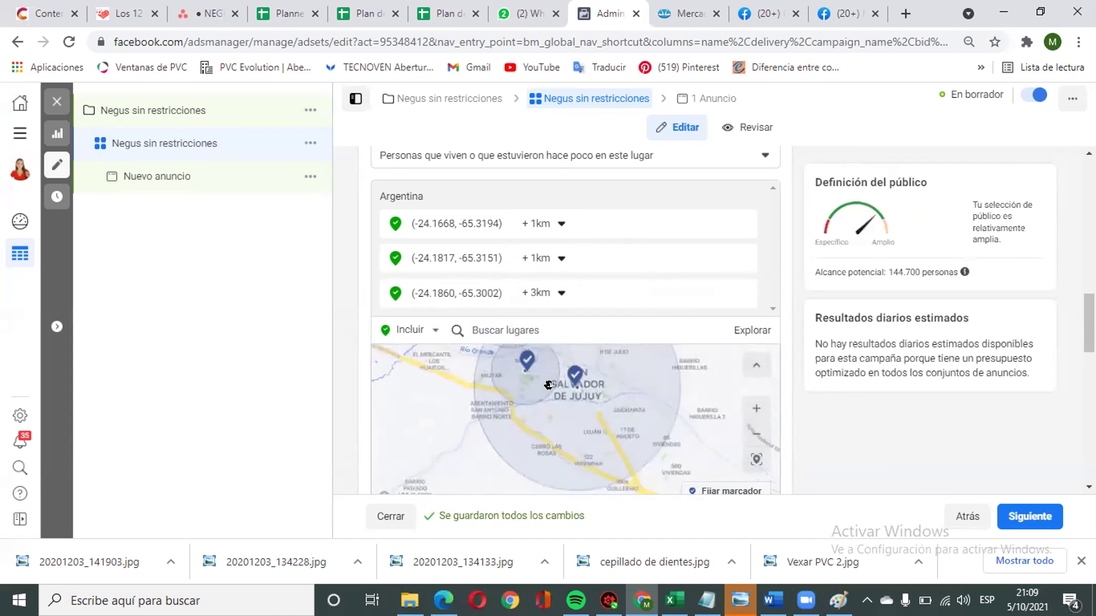
scroll(662, 369, down, 2)
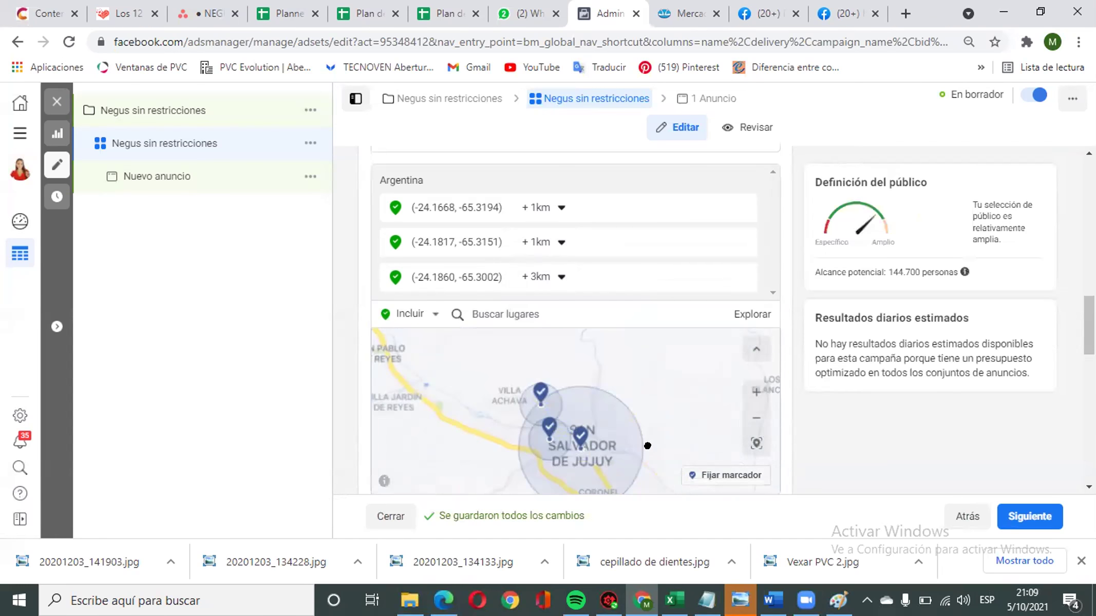
click(575, 441)
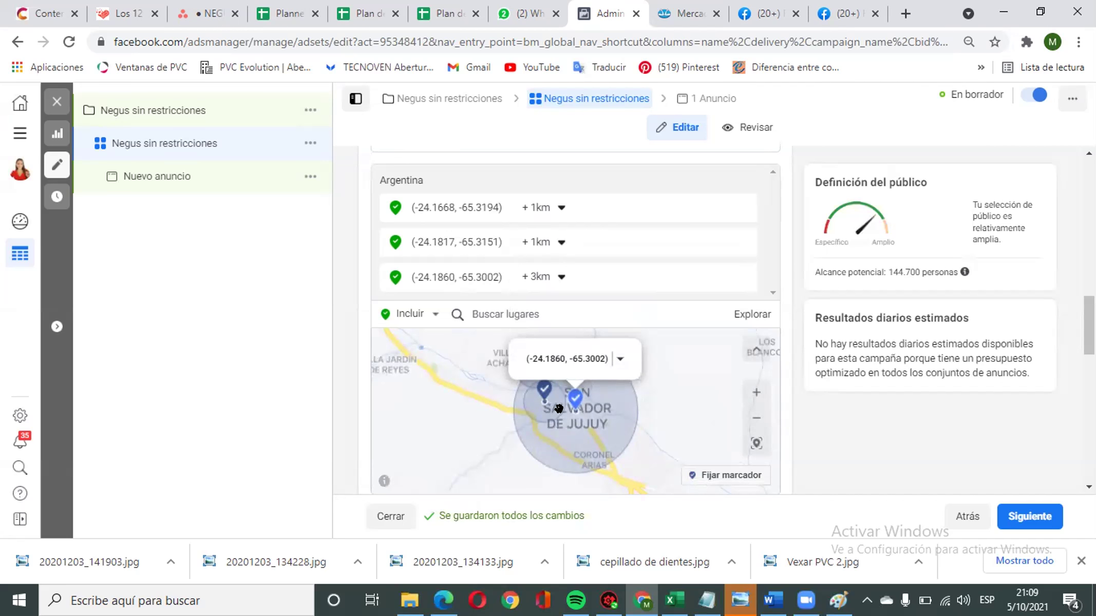
scroll(558, 408, up, 3)
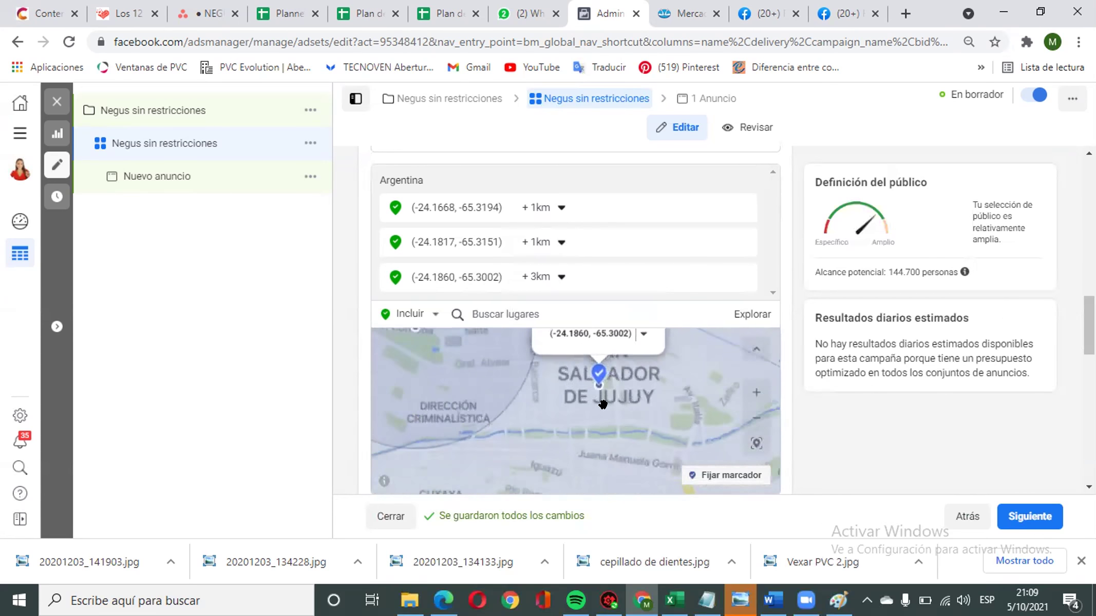
scroll(603, 404, up, 2)
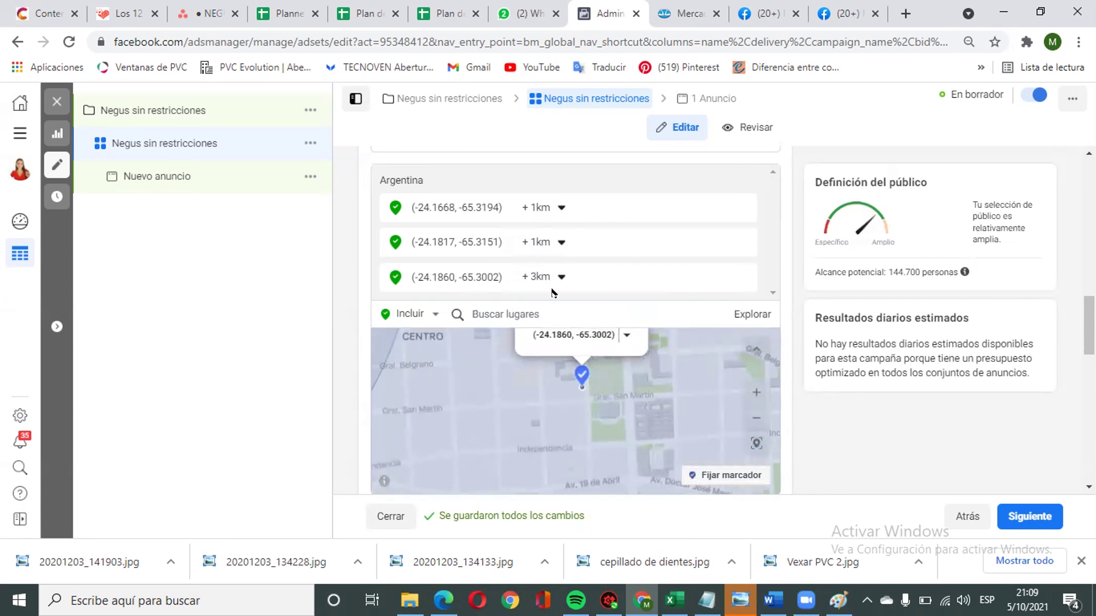
click(537, 251)
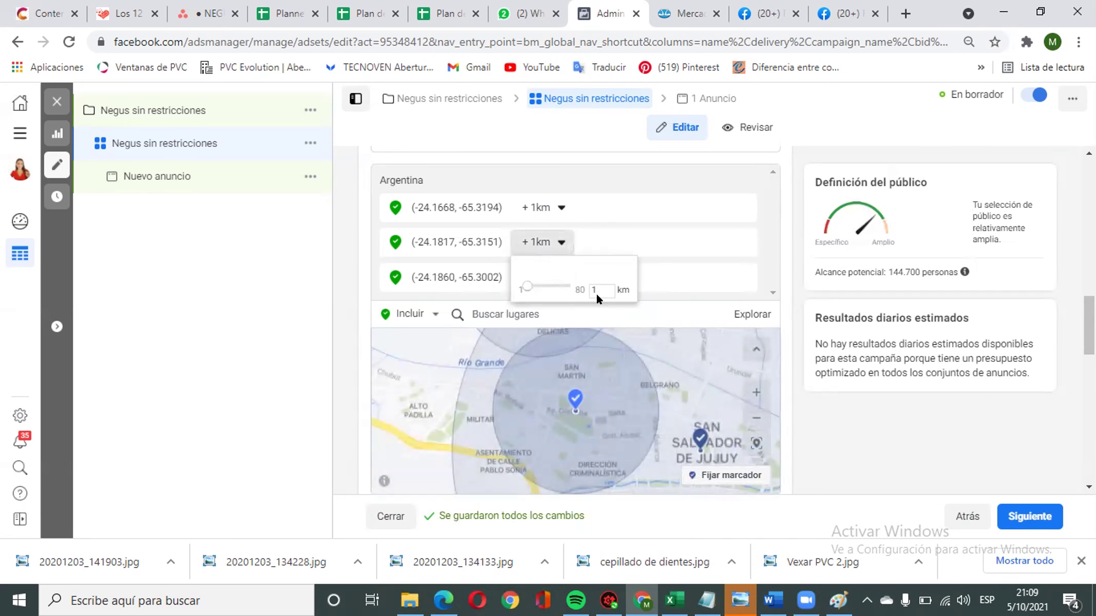
scroll(595, 292, down, 2)
- Widen the first pinned location's radius from 1 km to 3 km
click(521, 225)
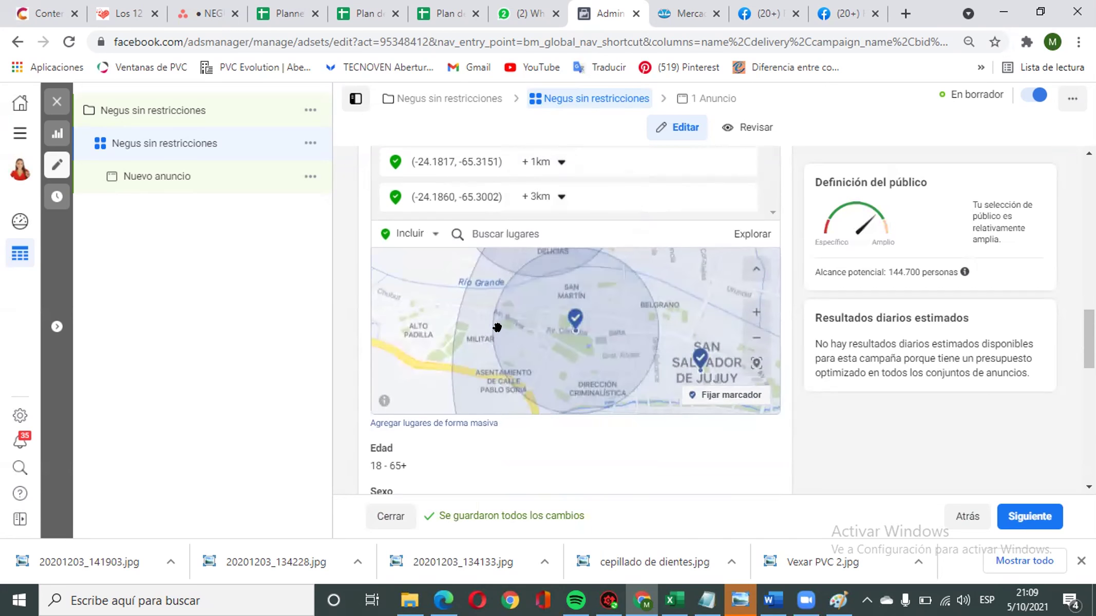
scroll(525, 178, down, 2)
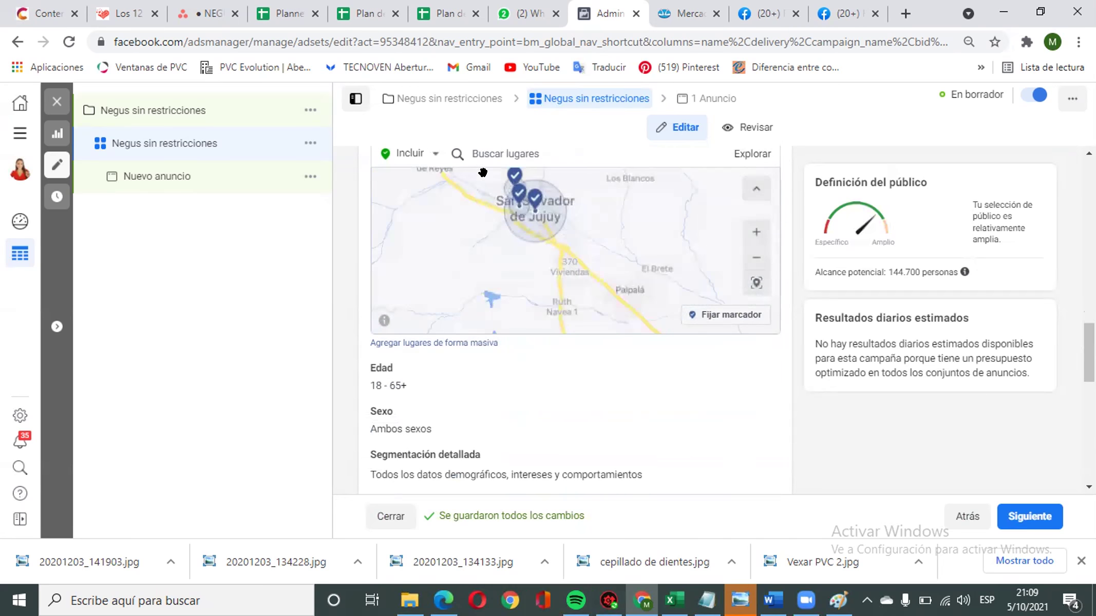
scroll(811, 274, up, 1)
scroll(676, 279, up, 2)
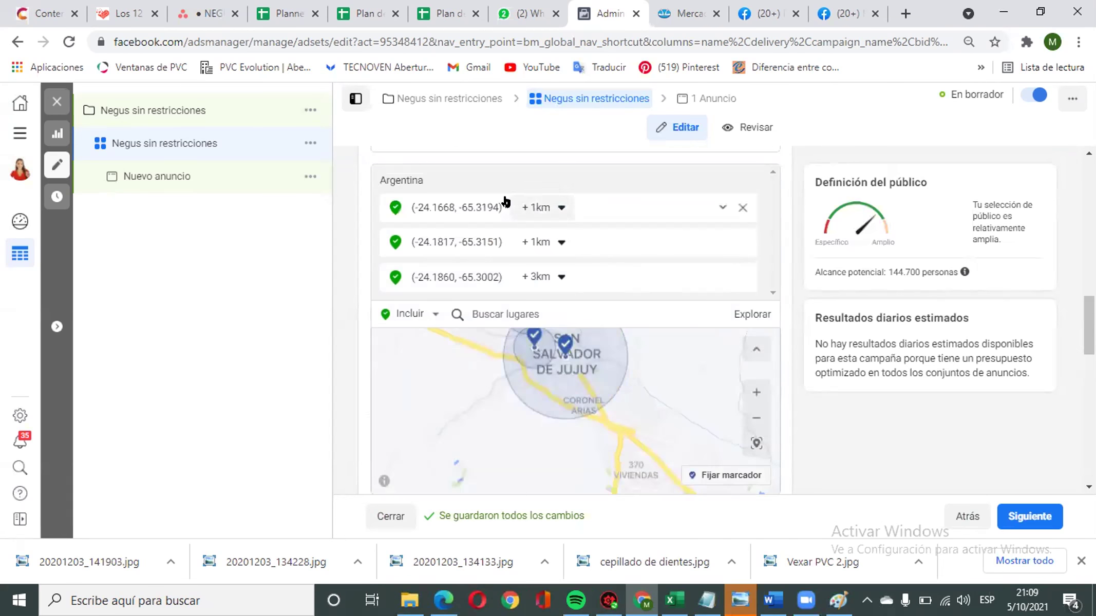
click(481, 205)
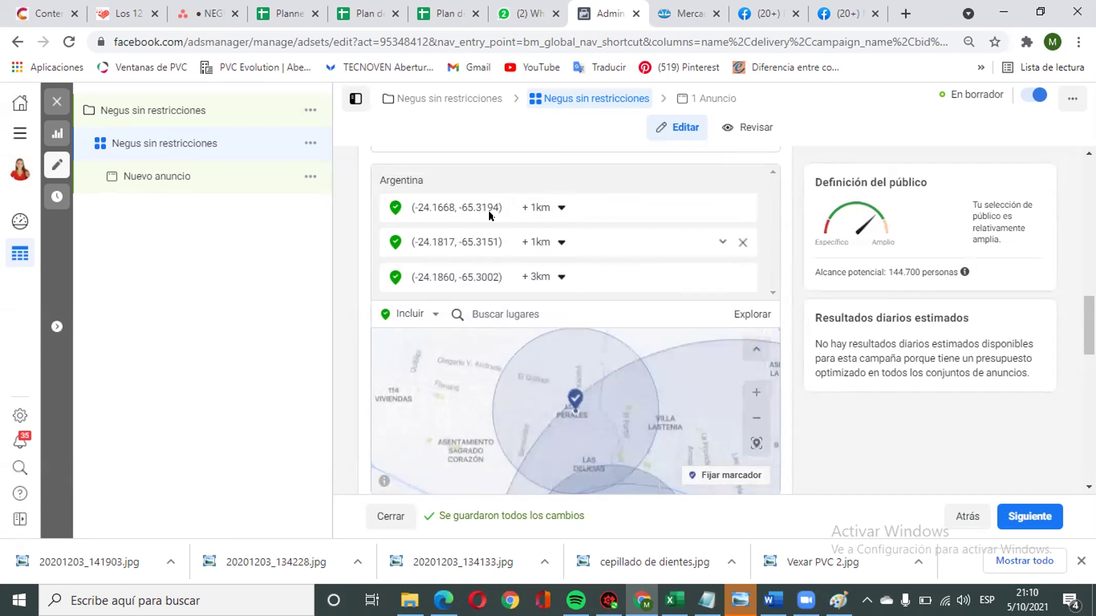
click(534, 207)
drag(599, 253, 583, 251)
scroll(580, 254, down, 2)
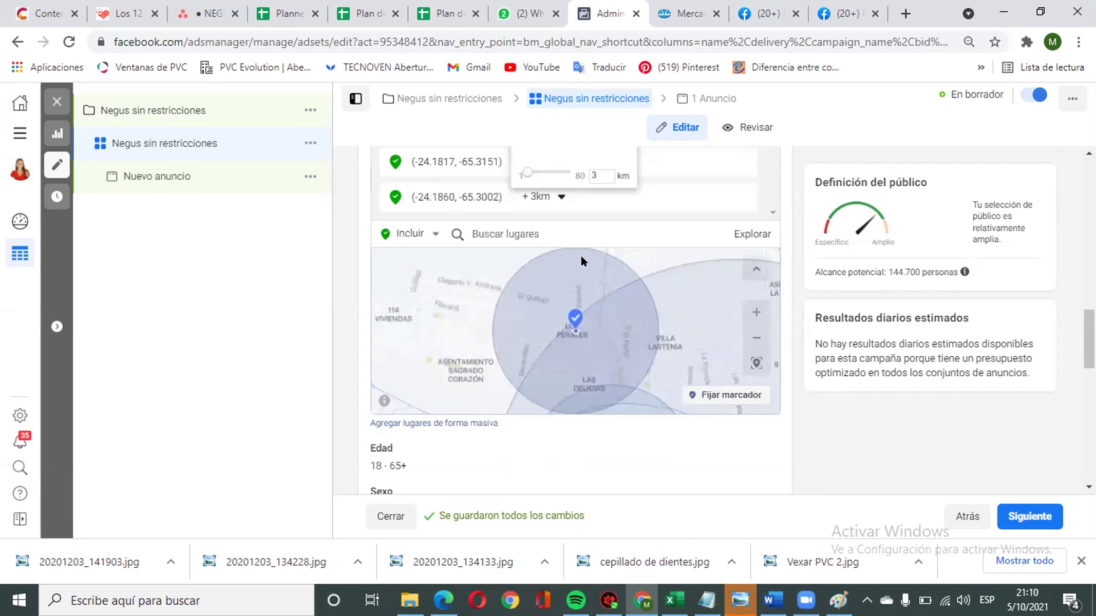
click(572, 321)
- Shrink the third pin's radius to 2 km, lowering reach to 137,700
scroll(573, 321, down, 3)
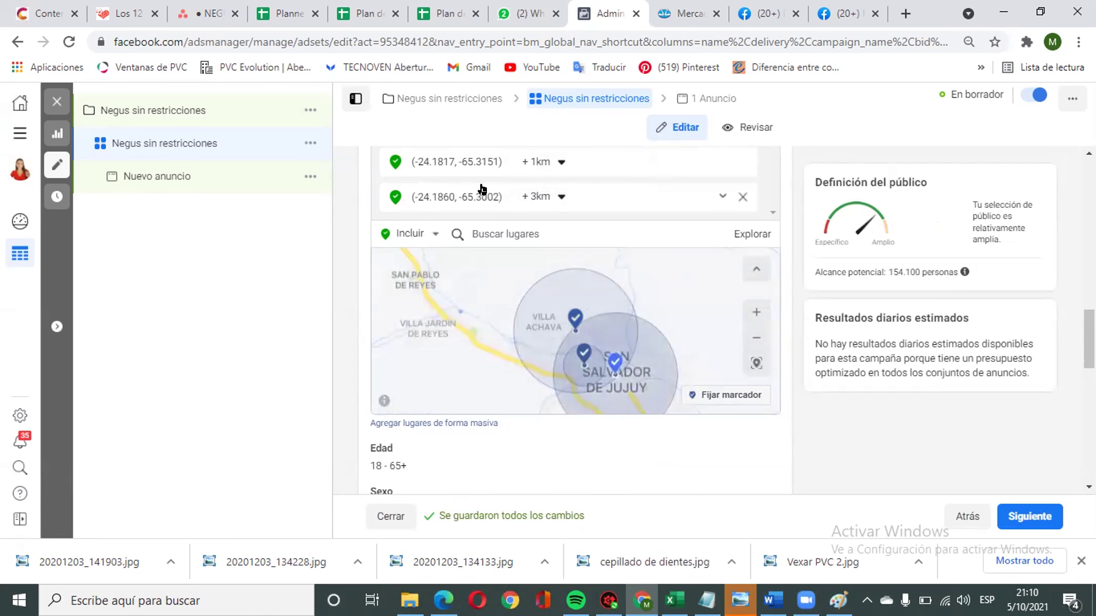
scroll(571, 335, up, 1)
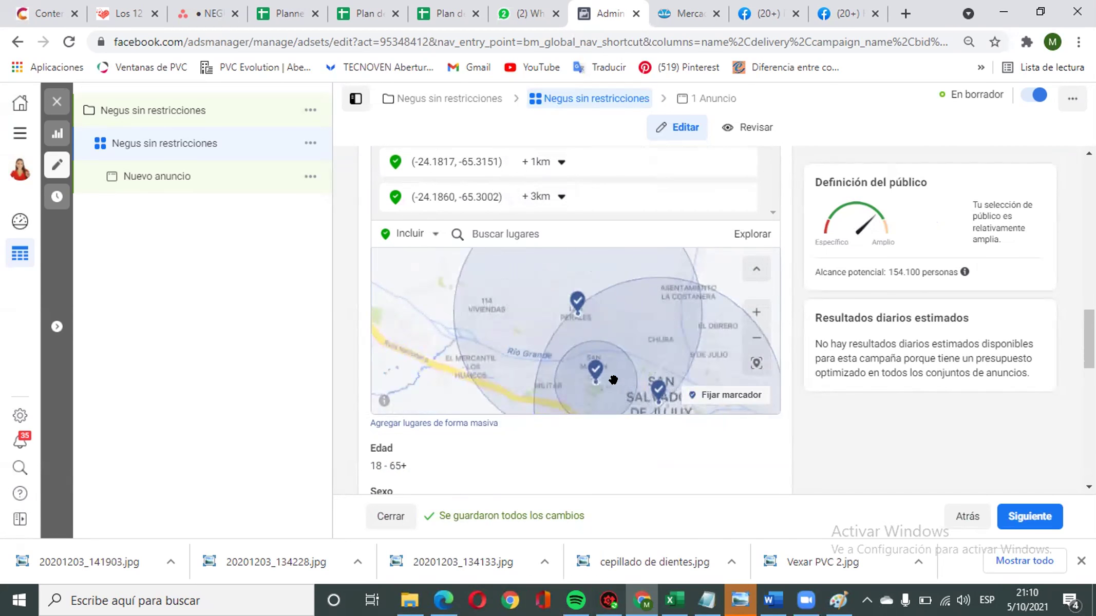
scroll(609, 370, down, 1)
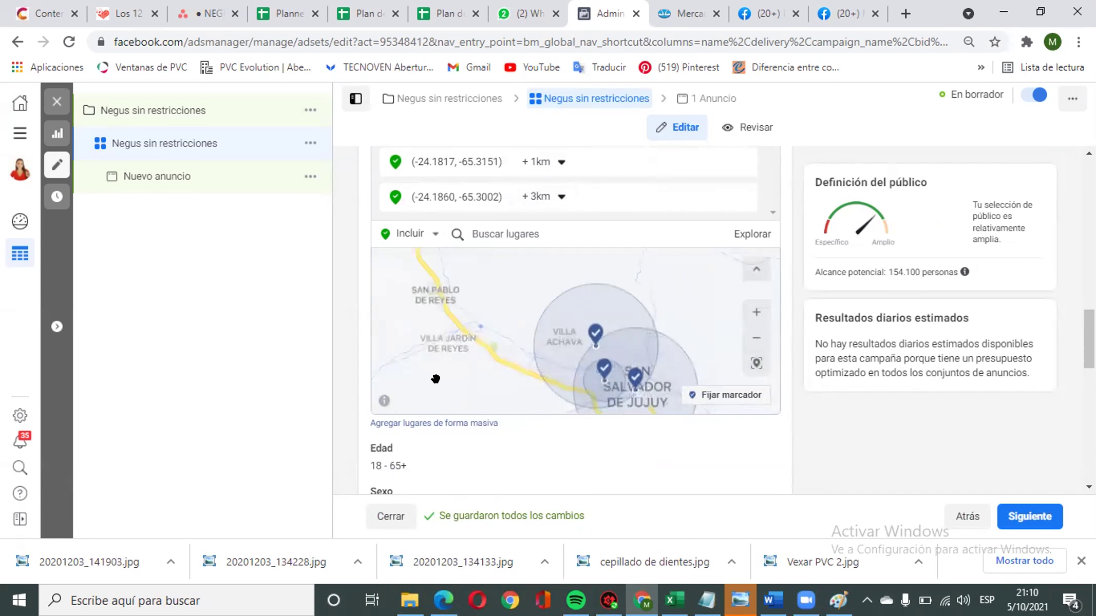
drag(456, 326, 482, 234)
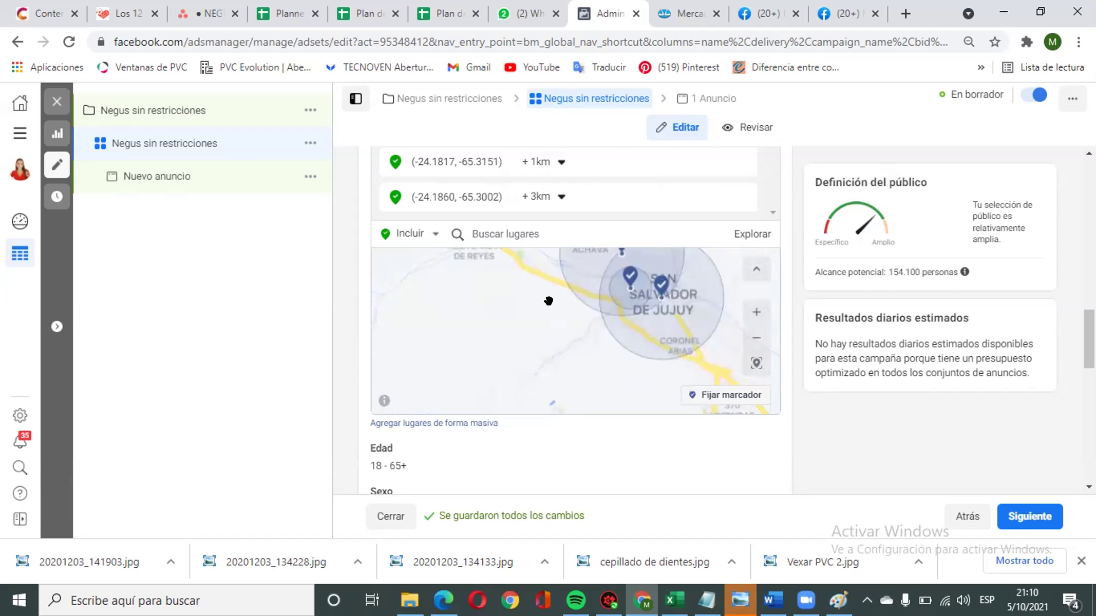
scroll(549, 301, down, 1)
scroll(514, 308, up, 4)
scroll(462, 314, up, 3)
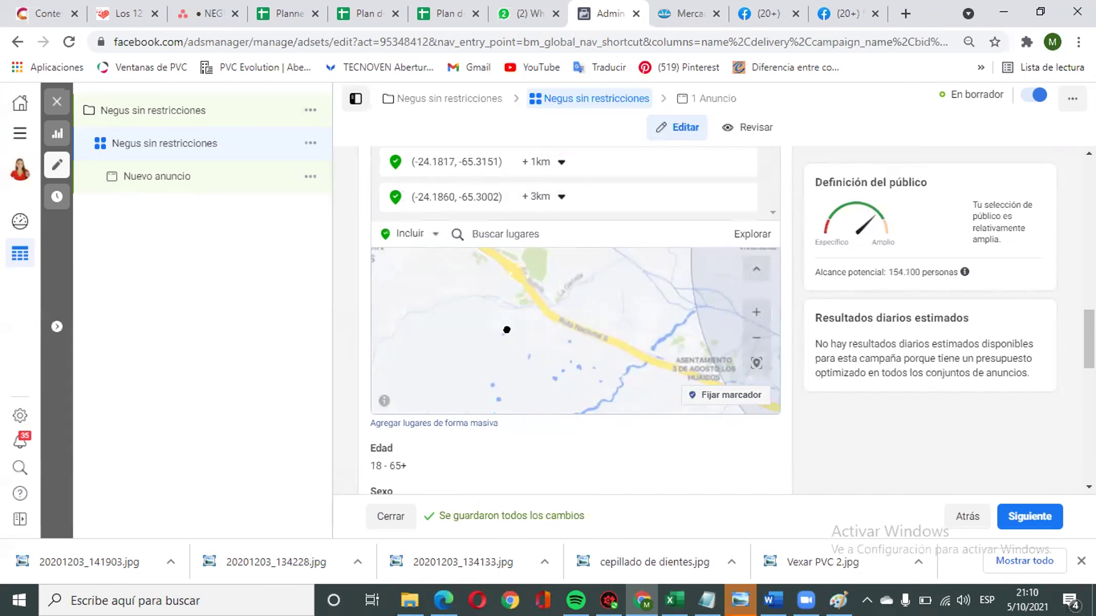
scroll(507, 330, down, 3)
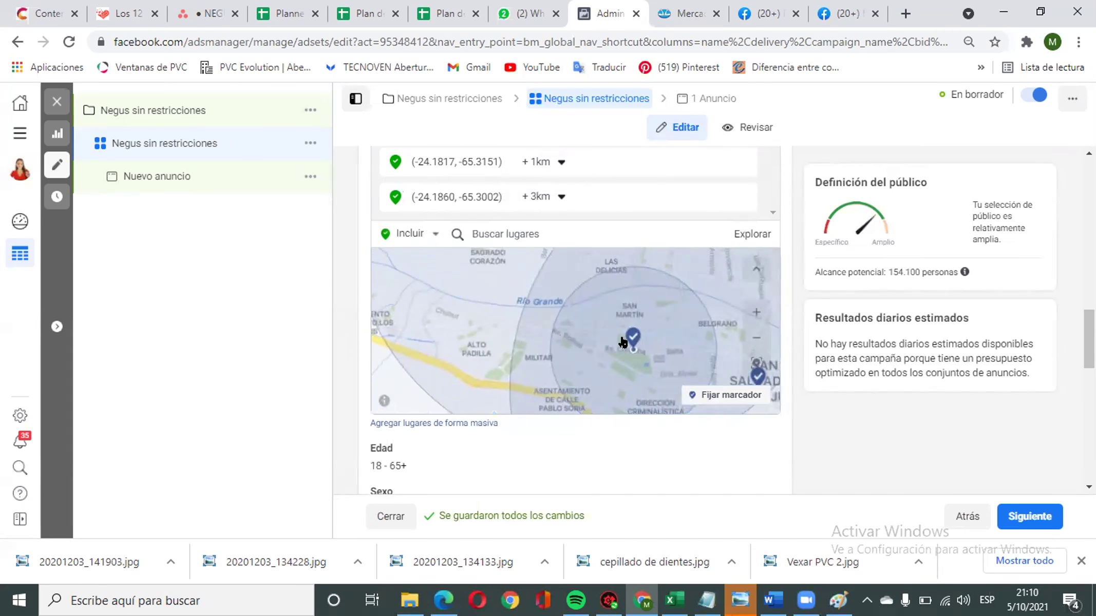
click(625, 341)
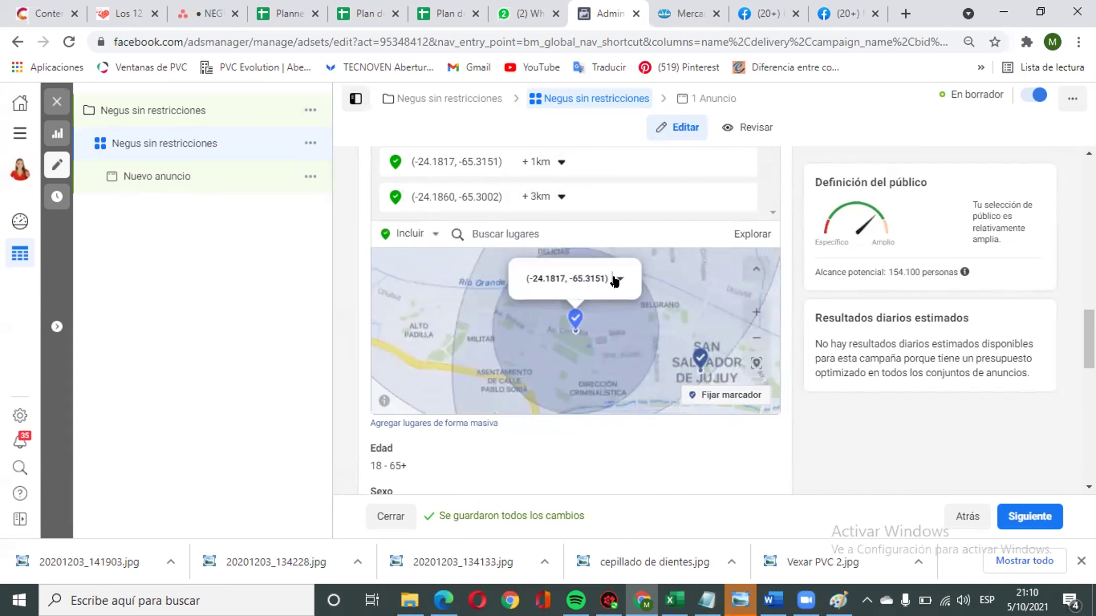
click(539, 196)
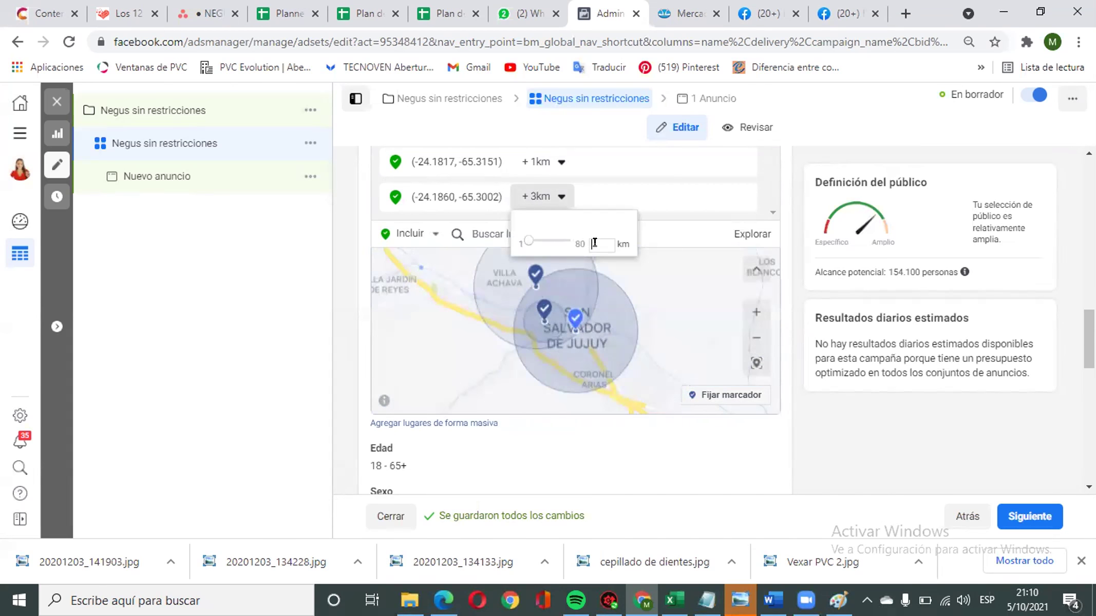
key(Return)
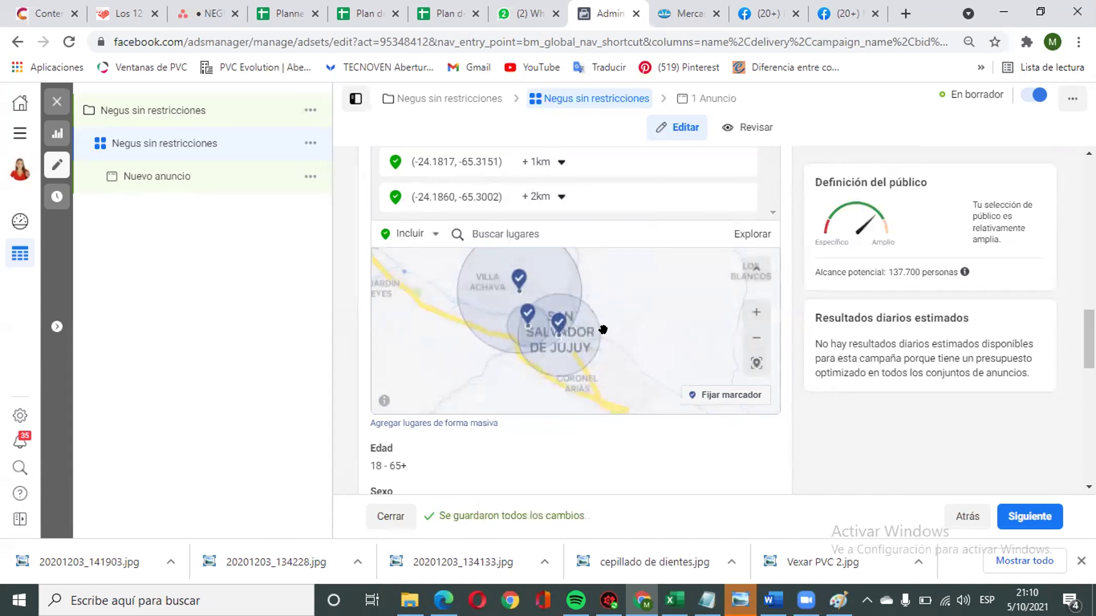
scroll(601, 327, down, 1)
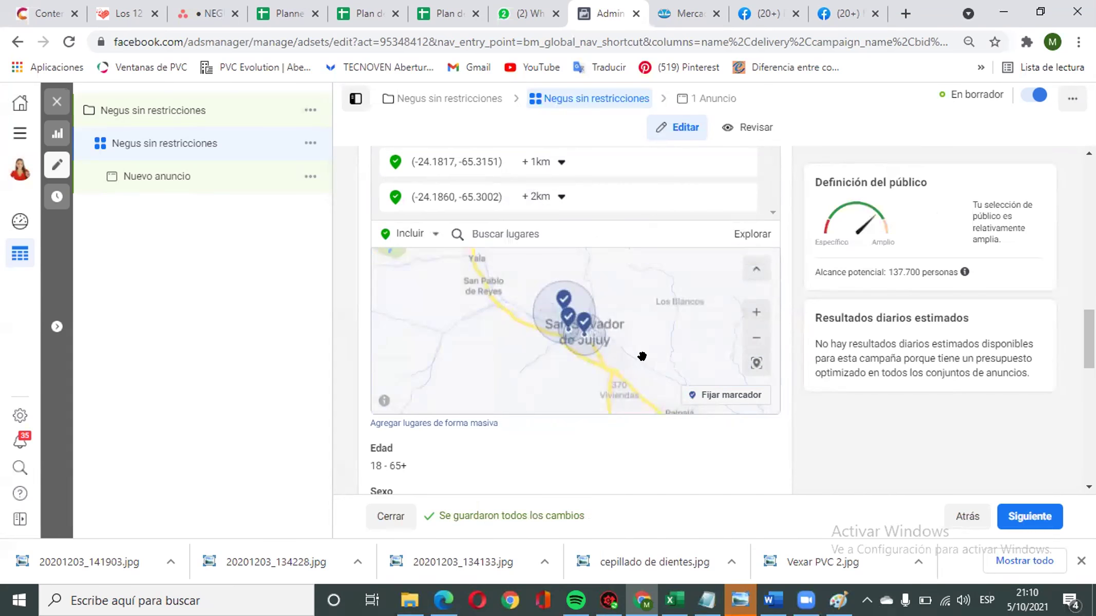
scroll(484, 328, down, 1)
scroll(599, 325, down, 1)
click(506, 229)
text(palpa)
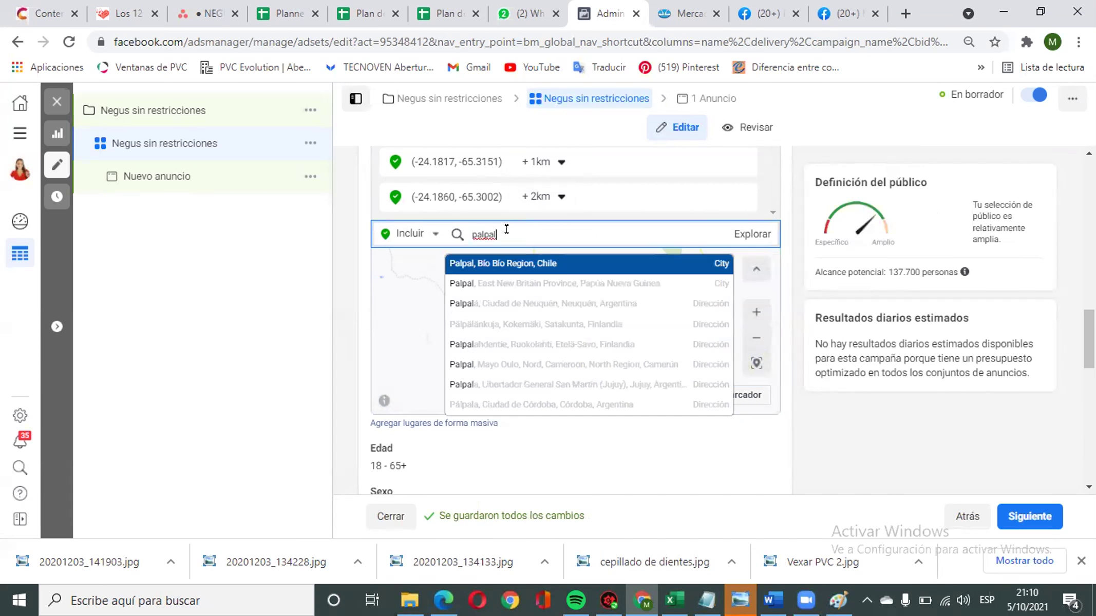
text(l)
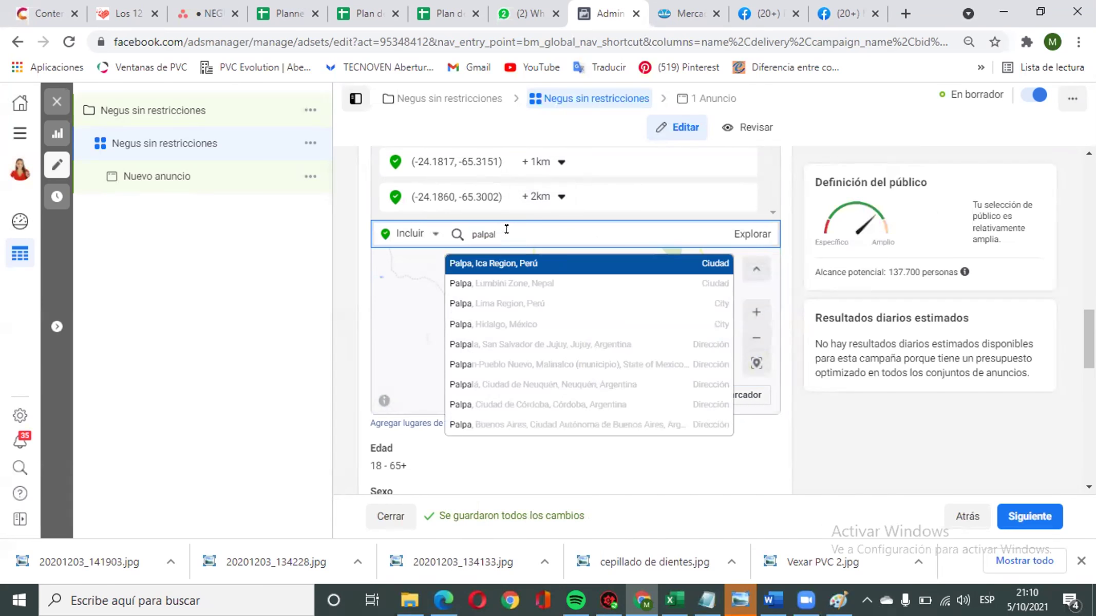
text(a)
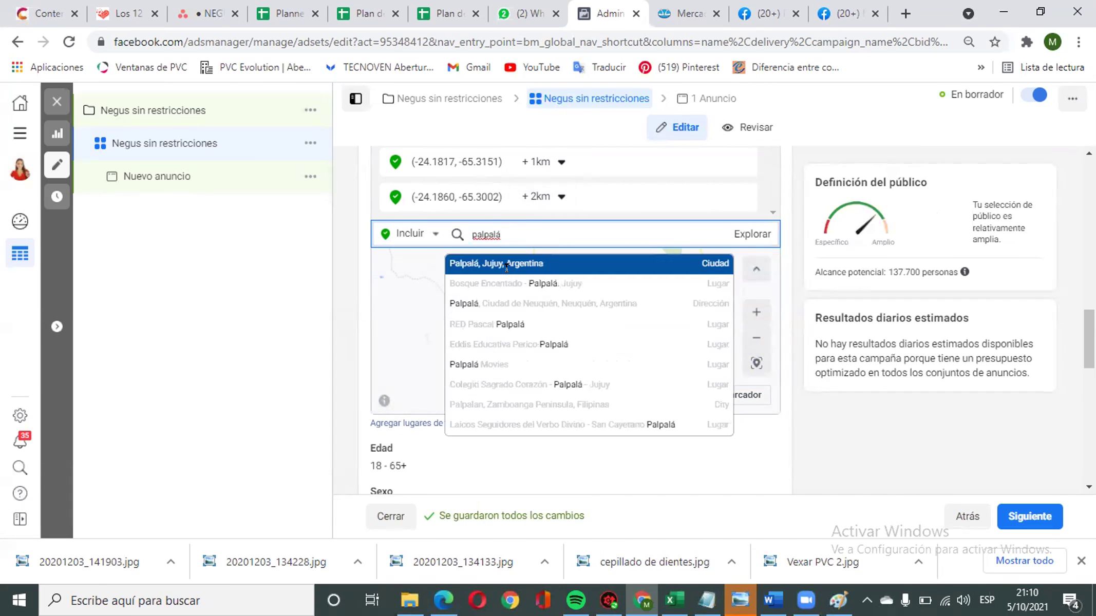
click(506, 263)
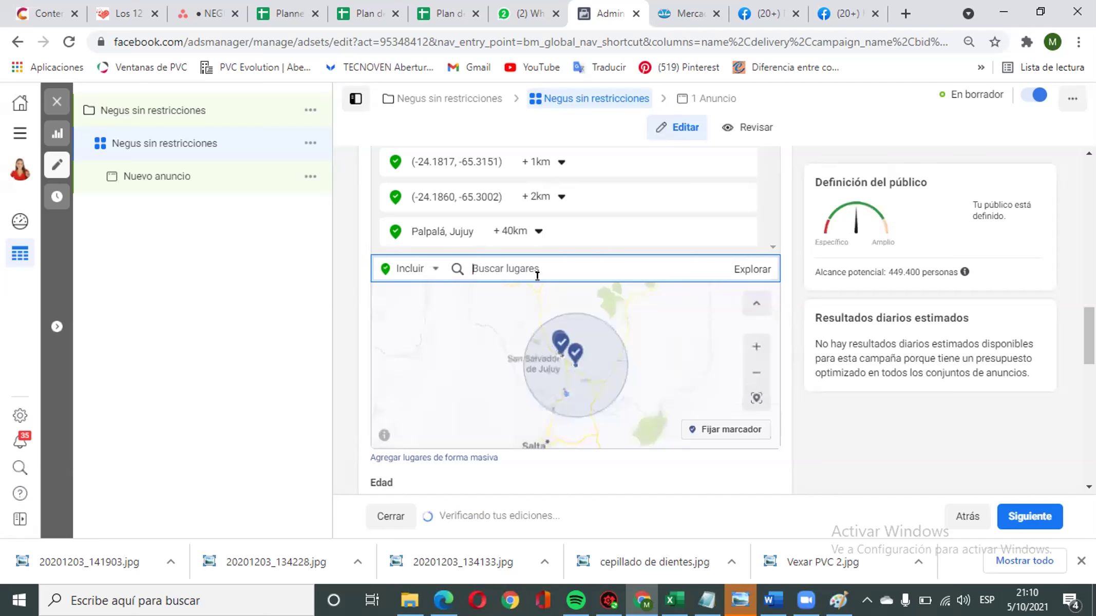
scroll(709, 317, up, 2)
click(741, 313)
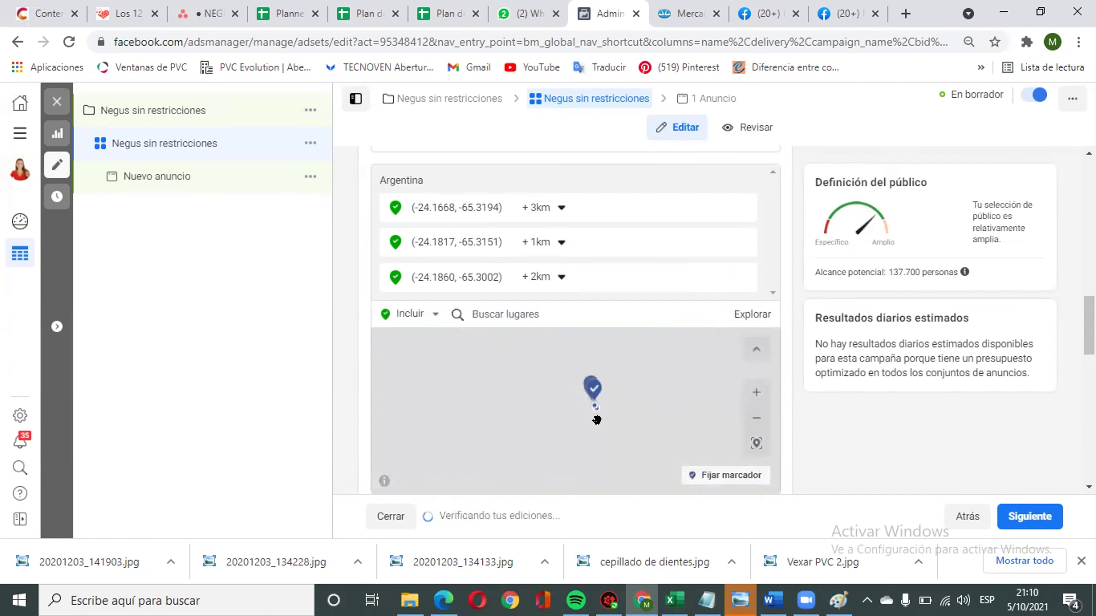
scroll(622, 403, up, 3)
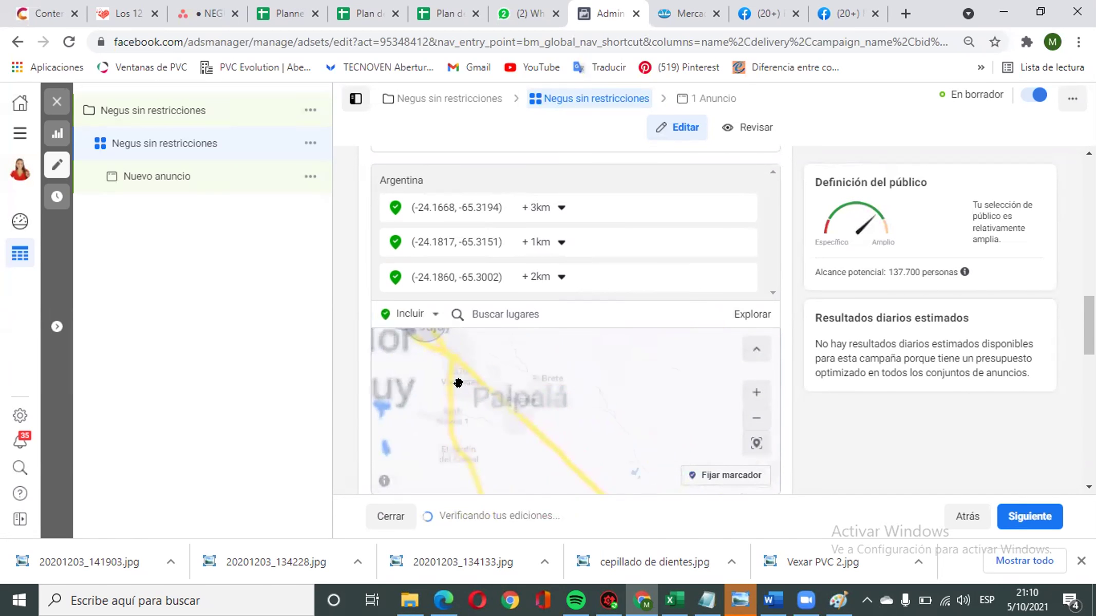
scroll(596, 447, up, 3)
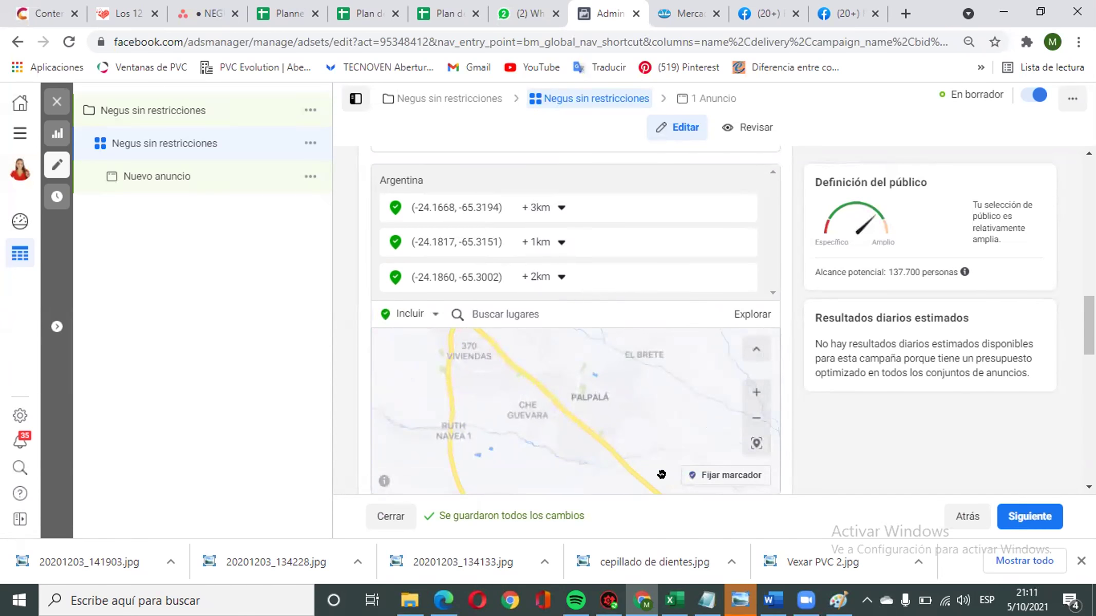
- Drop a pin near Palpalá at (-24.2536, -65.2104) and give it a 10 km radius
click(701, 475)
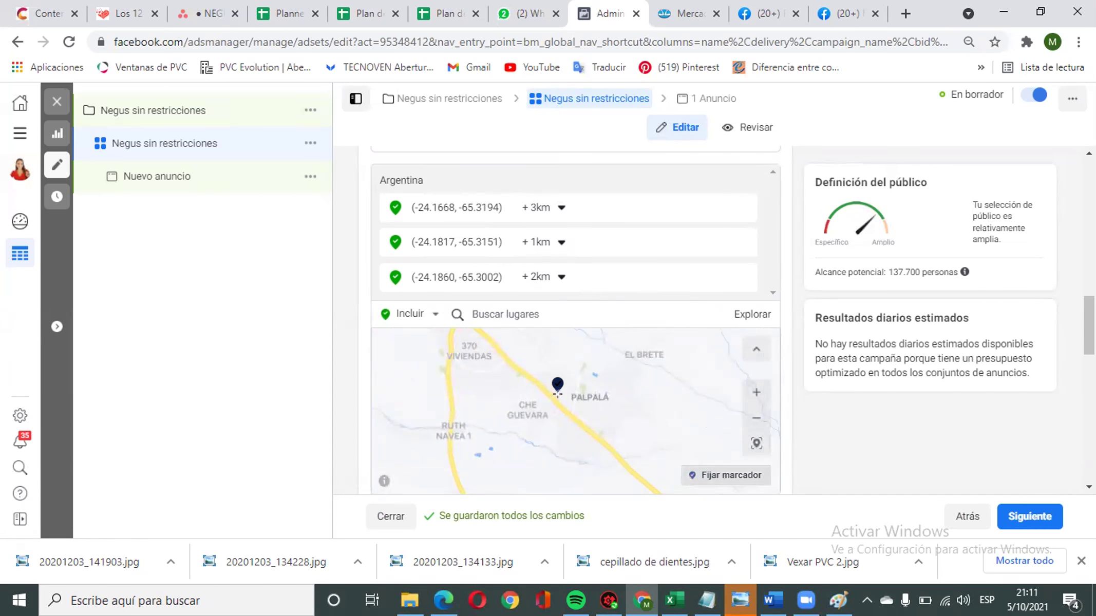
click(584, 378)
click(577, 449)
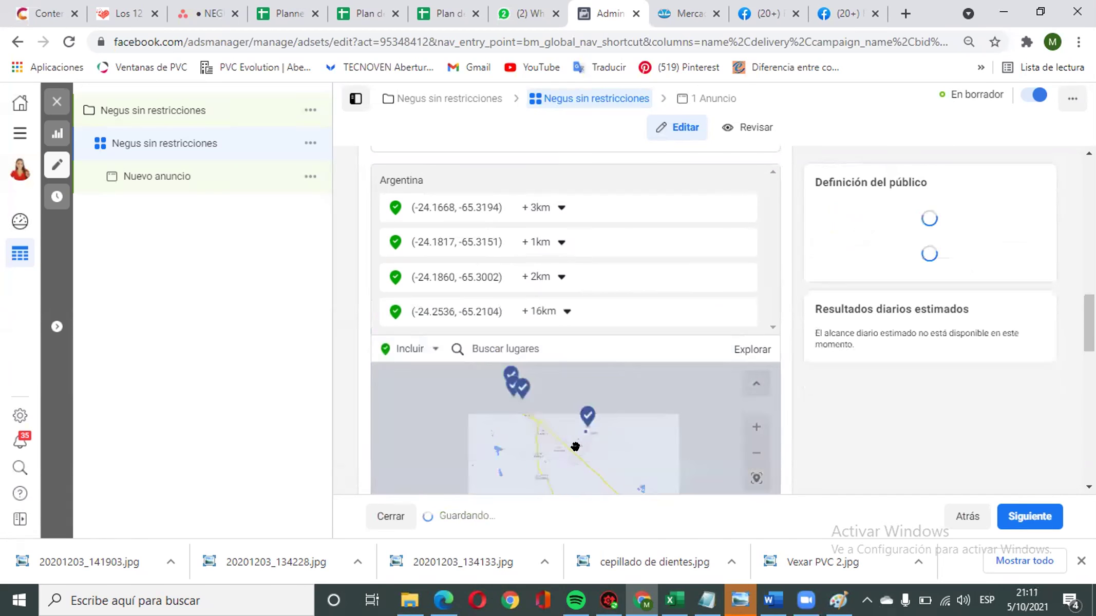
click(548, 308)
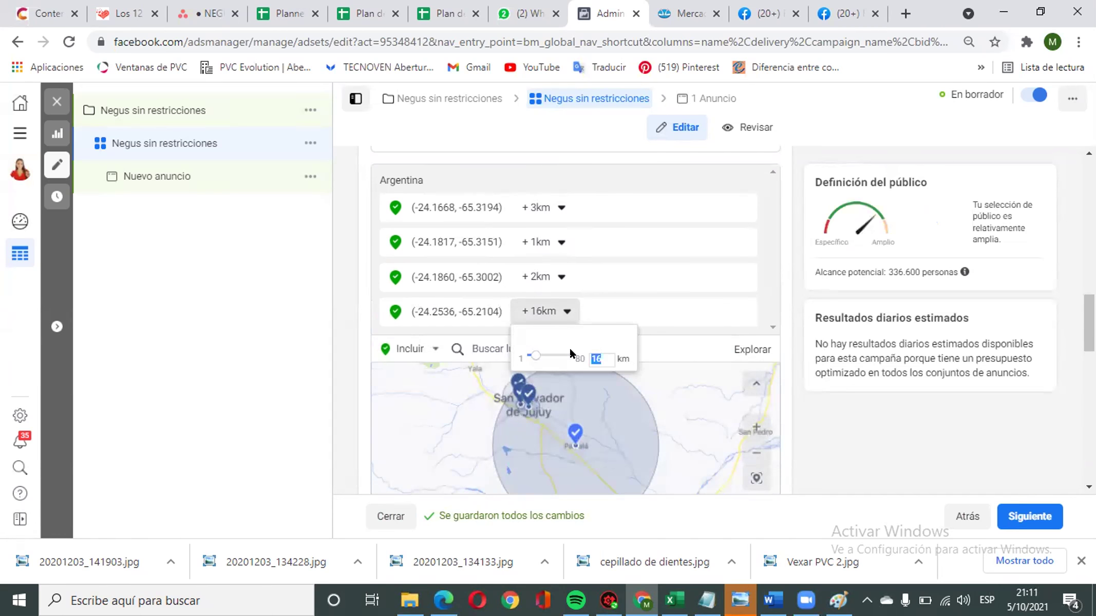
text(10)
key(Return)
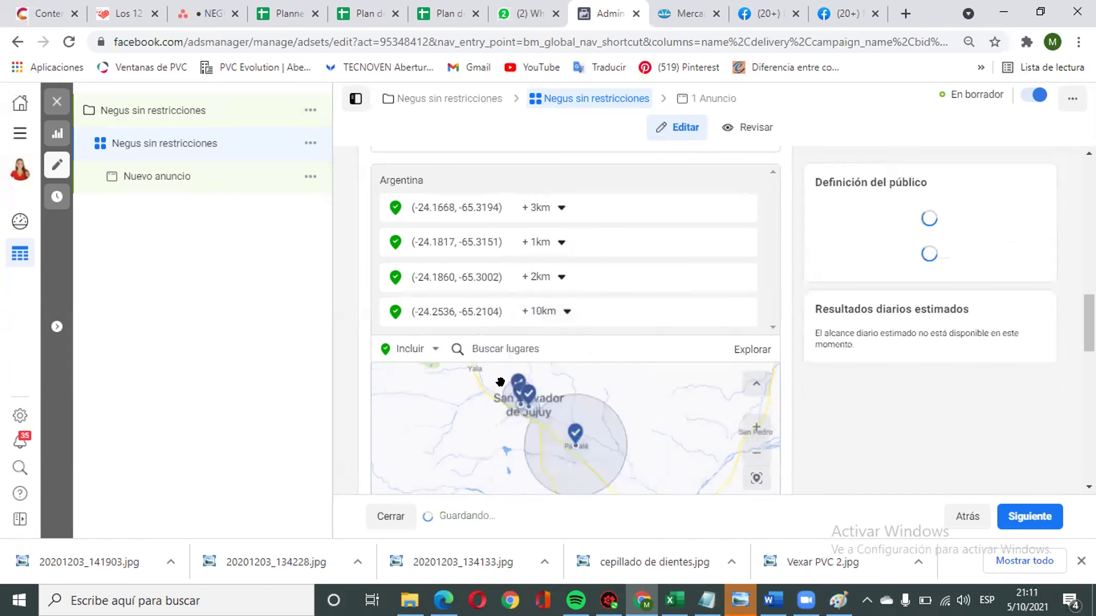
click(539, 313)
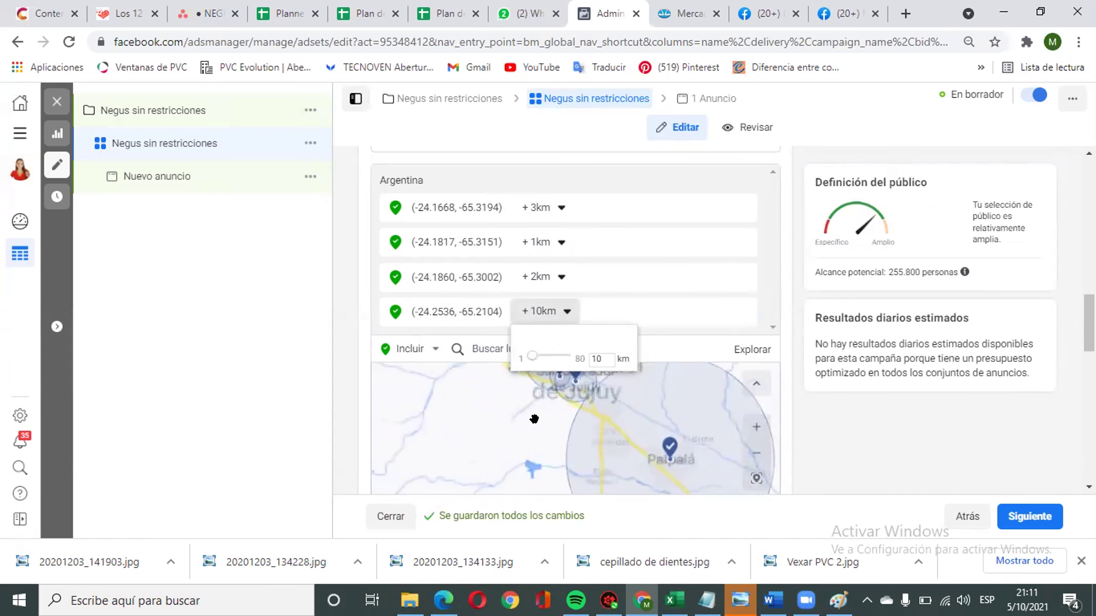
scroll(533, 420, down, 1)
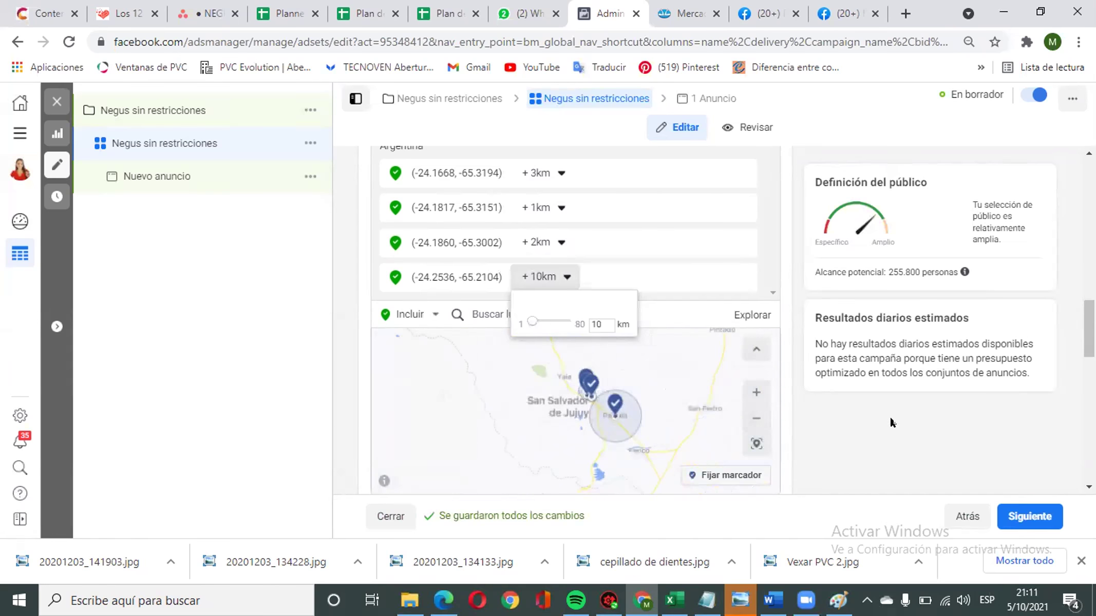
scroll(896, 420, down, 5)
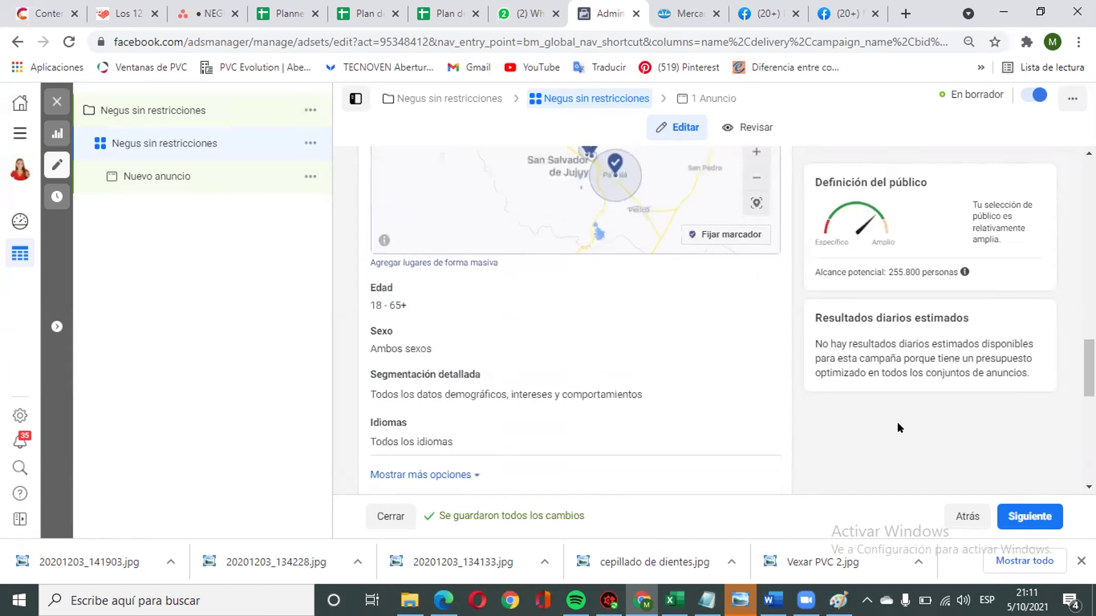
- Make the Edad range (18 to 65+) editable and open the minimum-age list
click(752, 289)
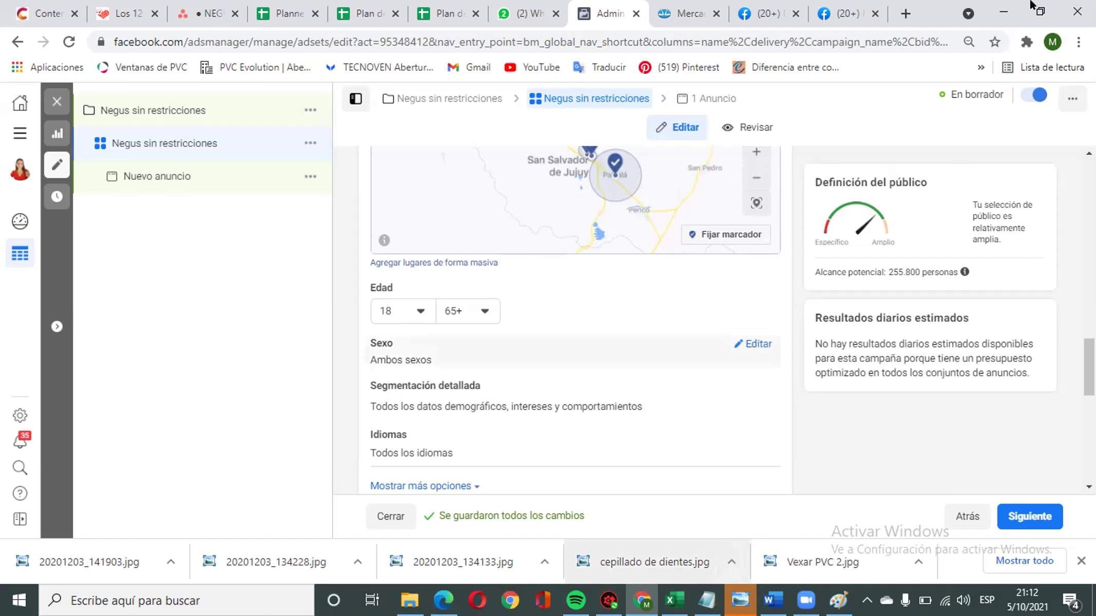
click(454, 311)
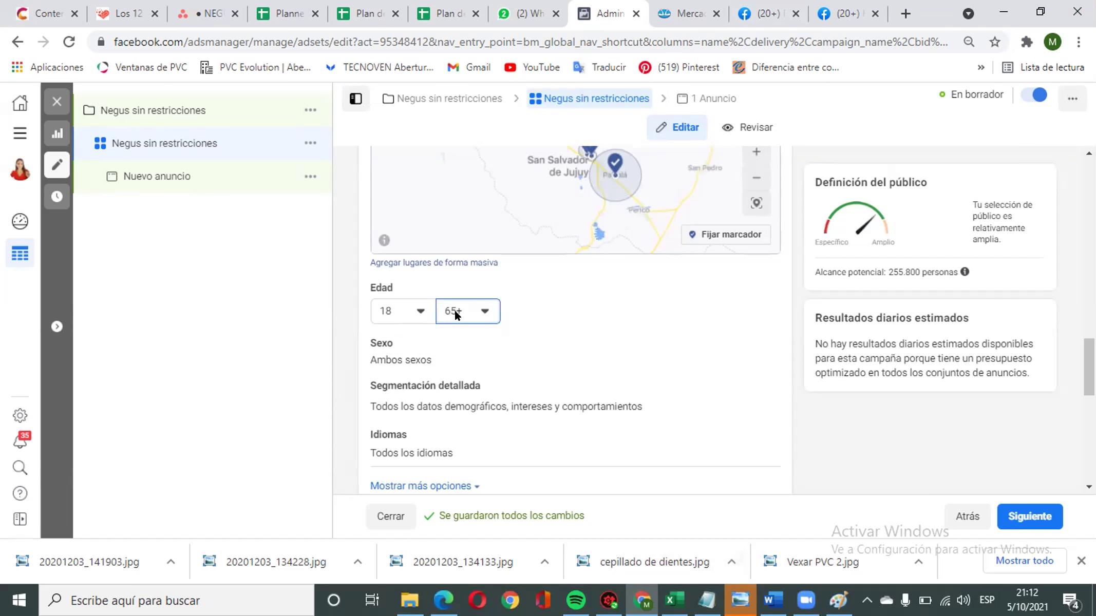
scroll(484, 378, up, 5)
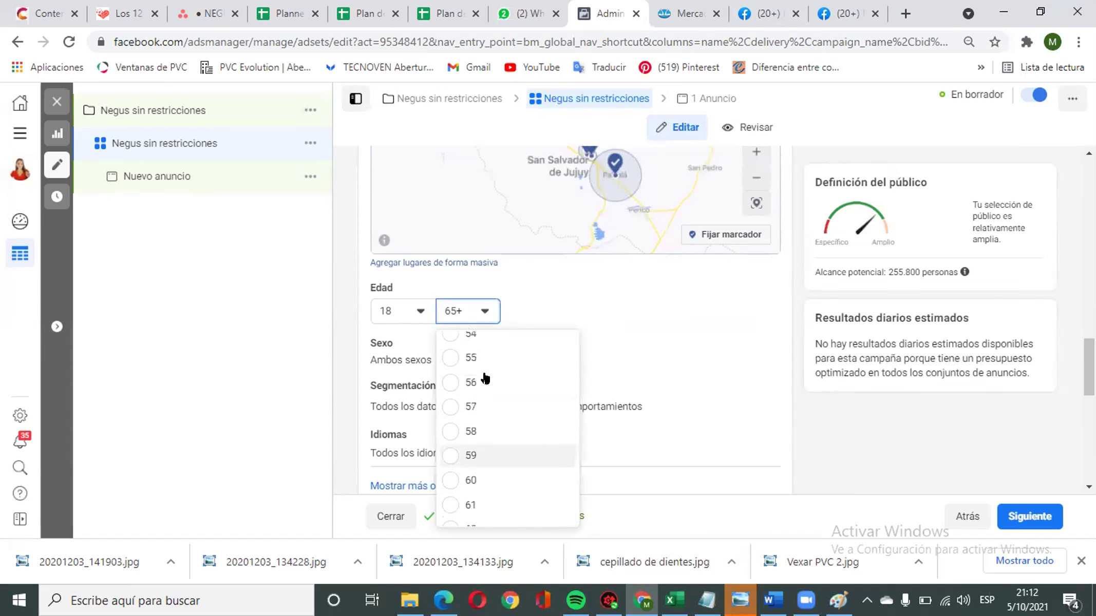
scroll(485, 378, down, 1)
scroll(484, 377, up, 2)
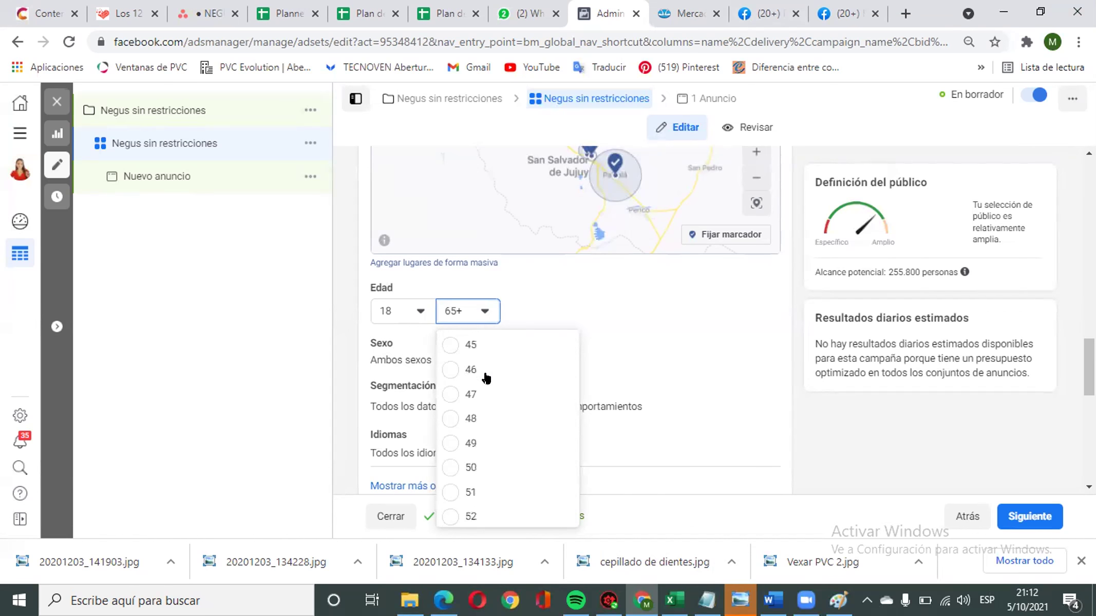
scroll(485, 378, down, 6)
click(403, 310)
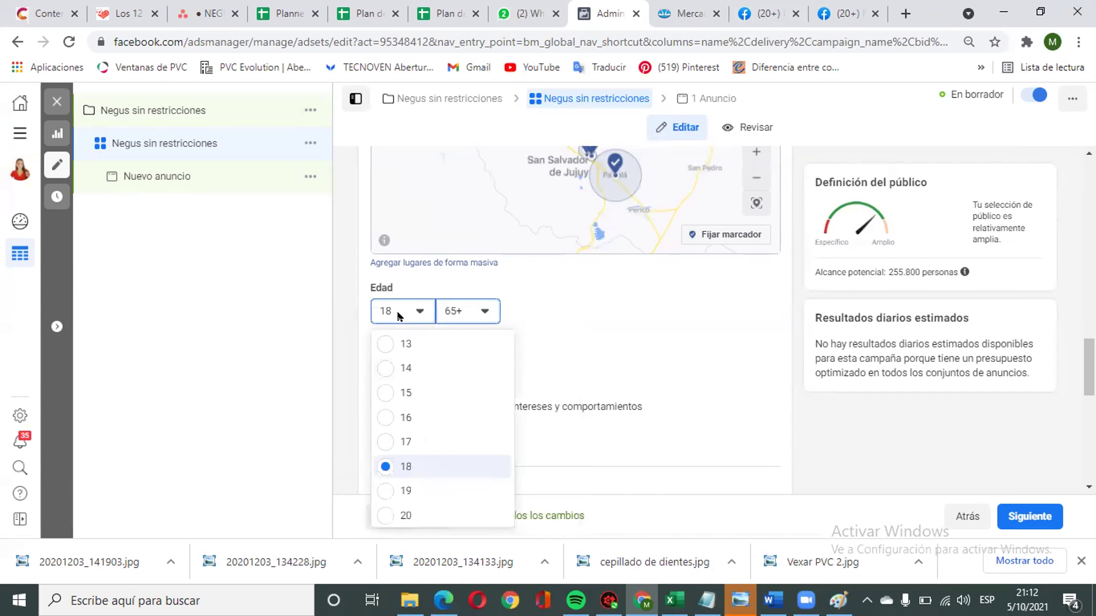
click(402, 311)
click(402, 312)
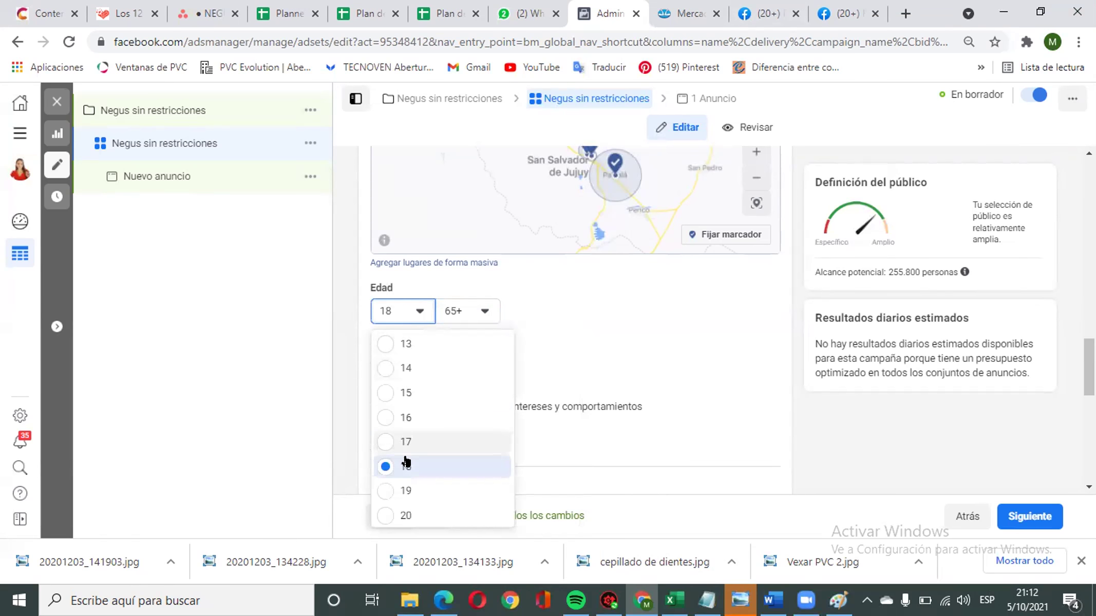
scroll(403, 457, down, 3)
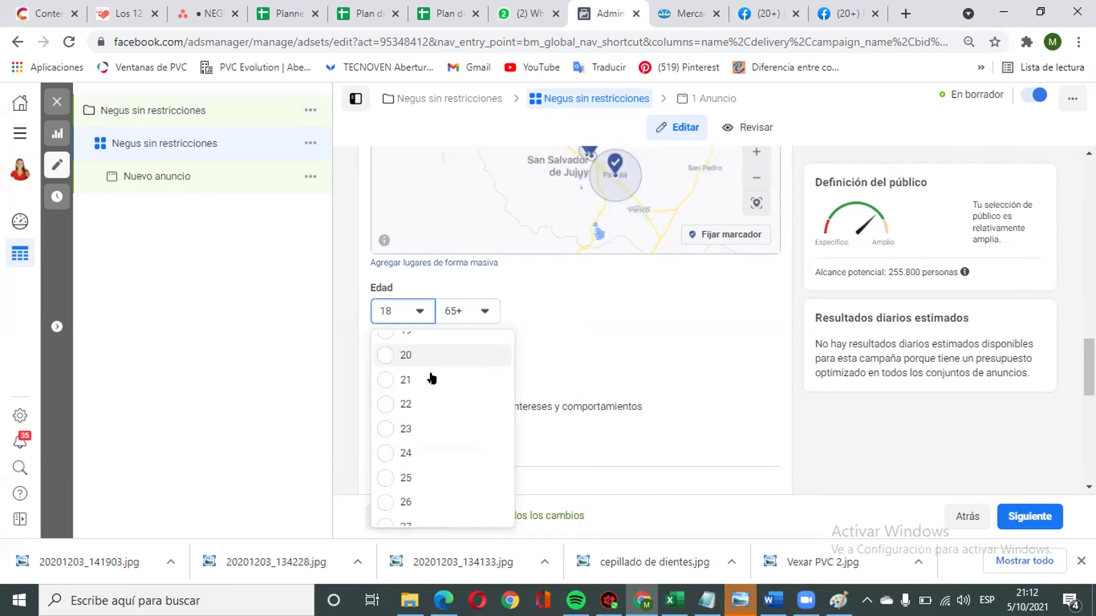
- Set the audience age range to 22 through 55
click(429, 404)
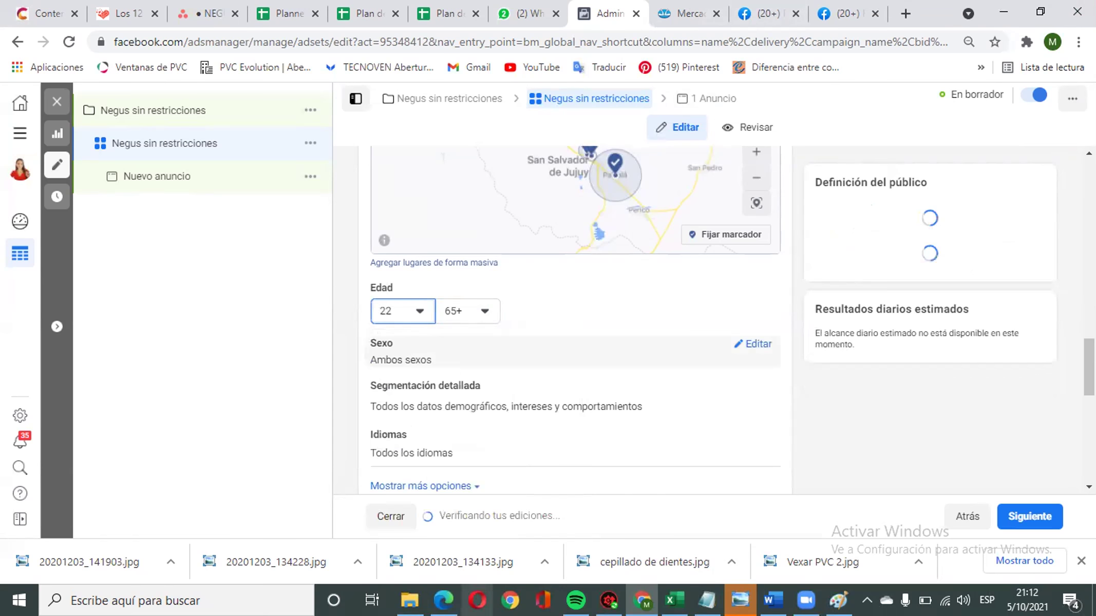
click(467, 321)
scroll(470, 462, up, 2)
scroll(480, 457, down, 2)
scroll(480, 446, up, 2)
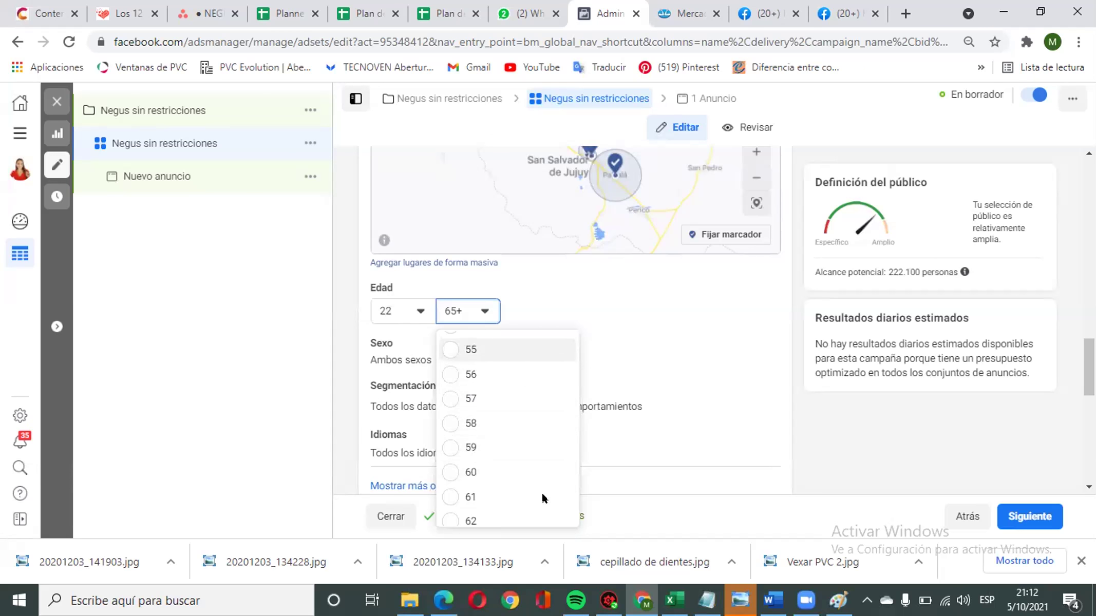
click(508, 349)
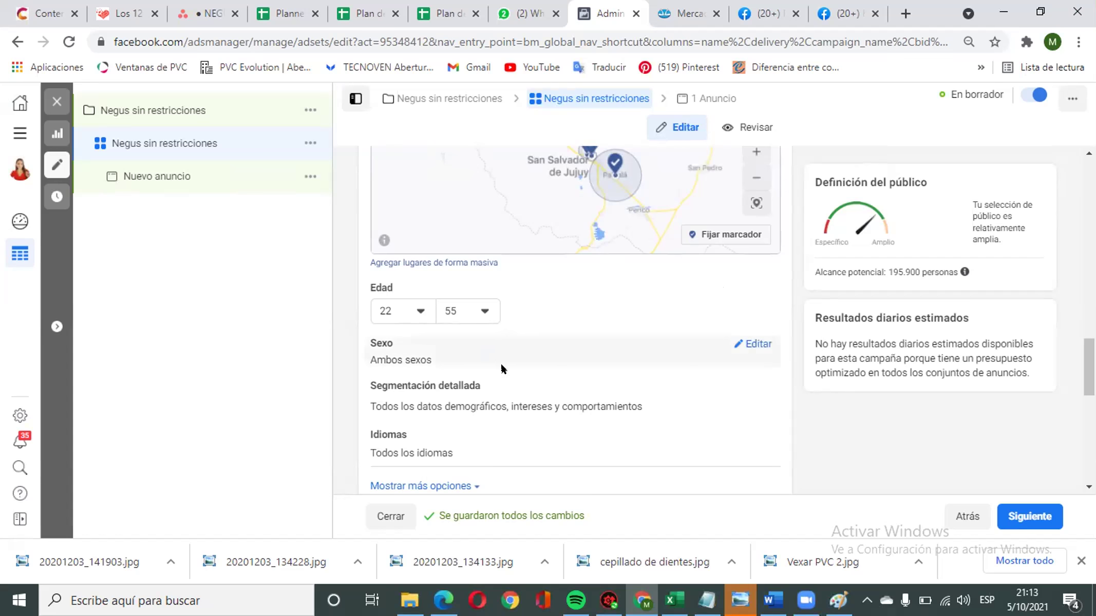
- Open Segmentación detallada for editing and click into its interest search box
drag(359, 276, 504, 318)
scroll(481, 382, down, 1)
drag(363, 304, 655, 323)
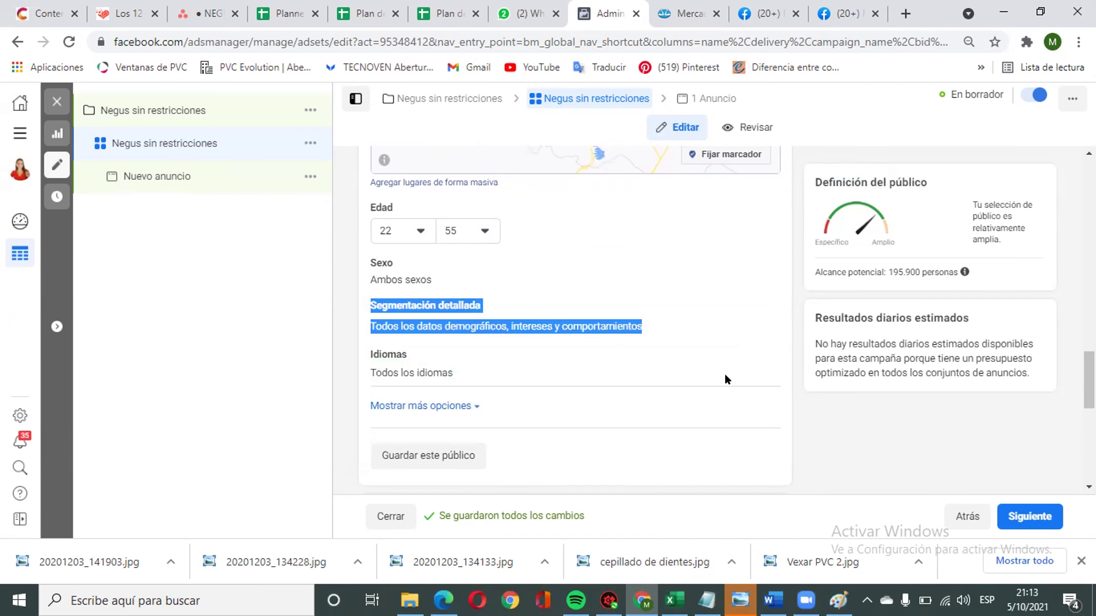
click(753, 309)
click(534, 345)
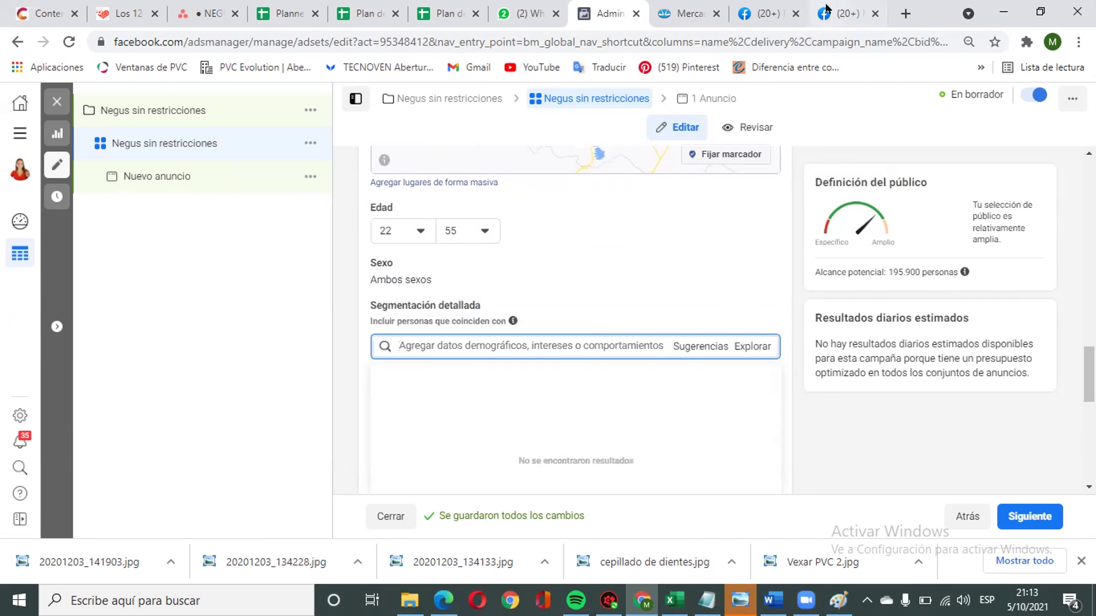
click(842, 14)
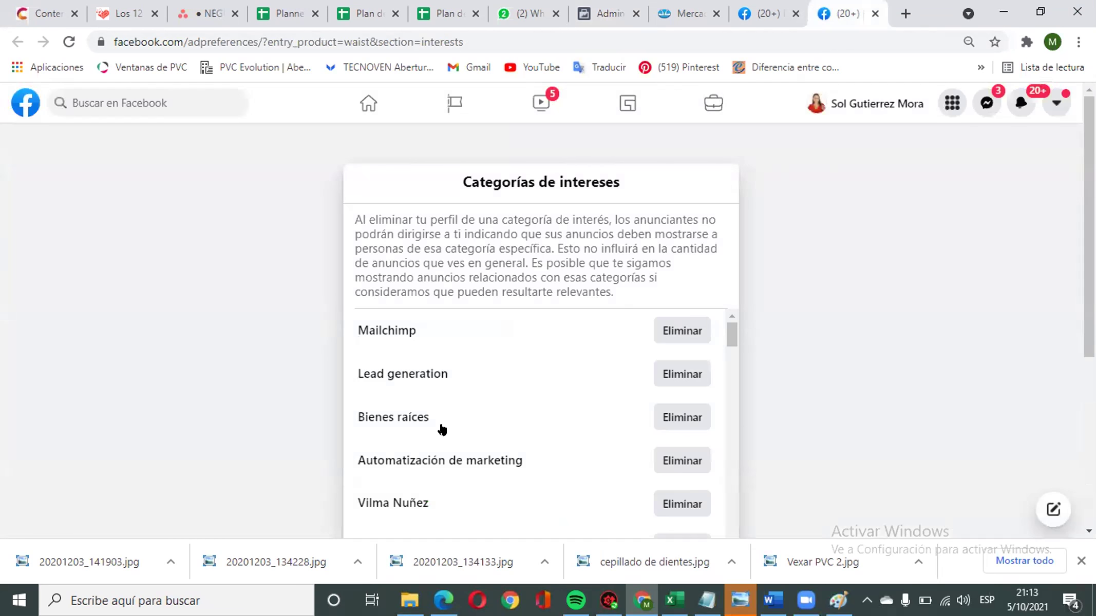
- Browse the account's interest categories, such as Mailchimp, Lead generation and Marketing digital
scroll(611, 365, down, 5)
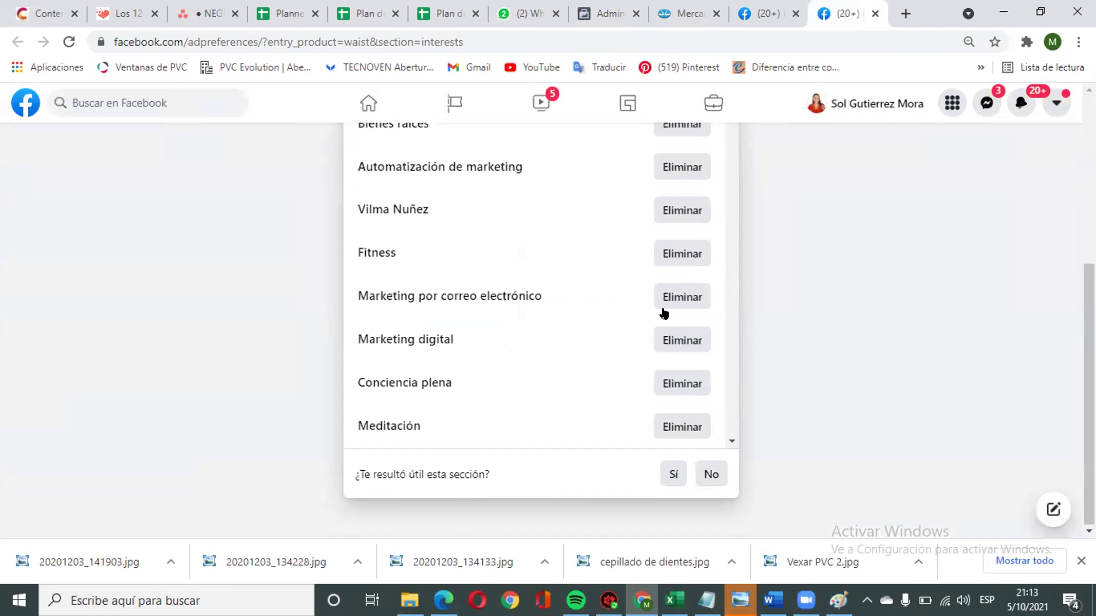
scroll(716, 240, down, 9)
scroll(716, 229, up, 8)
scroll(724, 184, up, 2)
scroll(719, 231, up, 5)
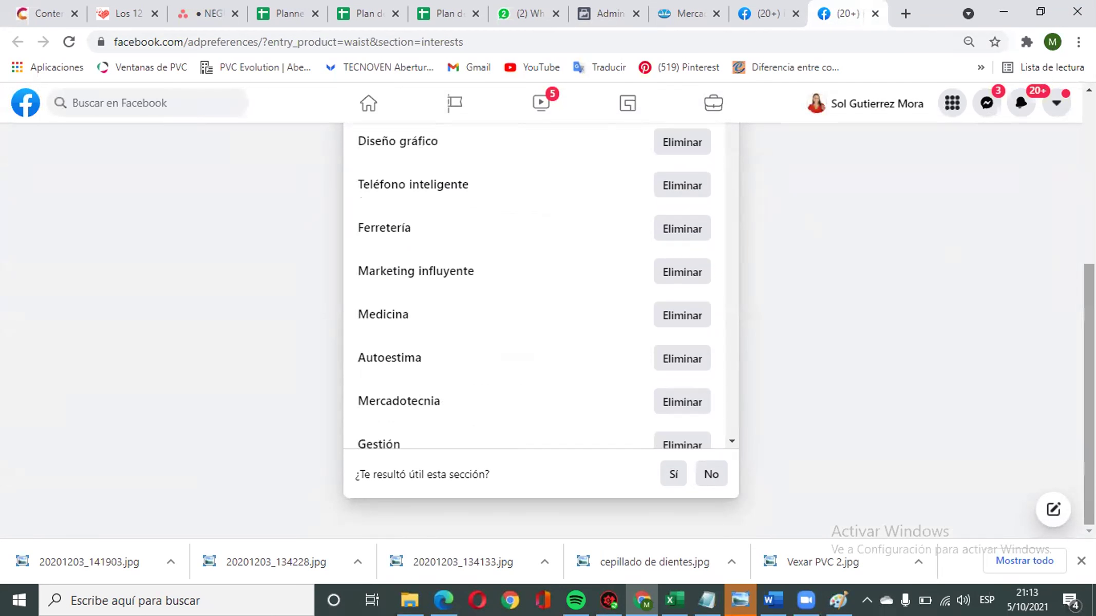
scroll(916, 240, up, 2)
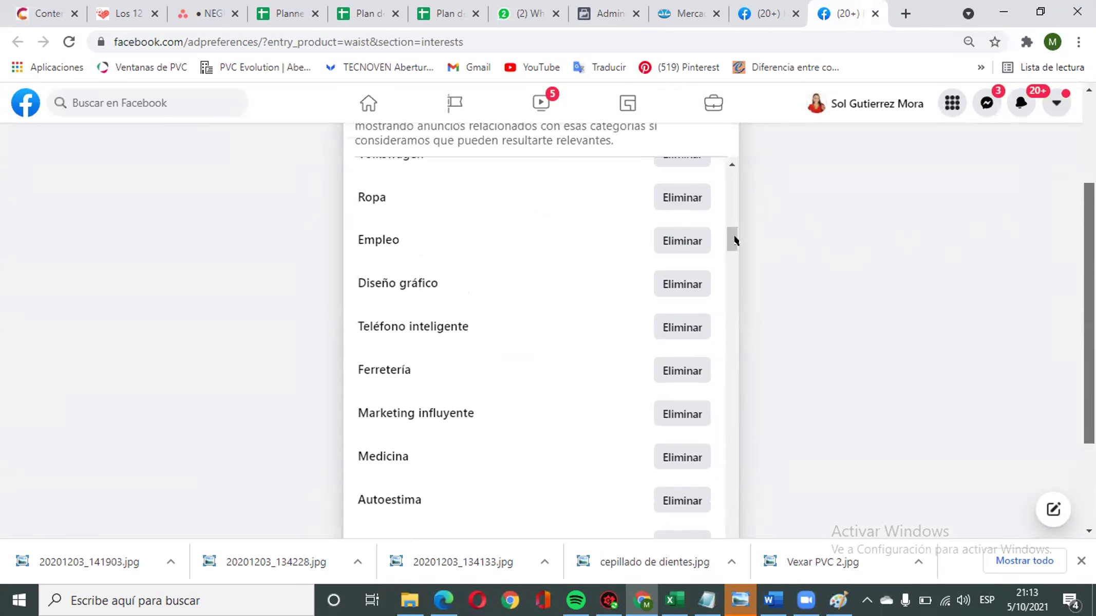
scroll(724, 502, down, 15)
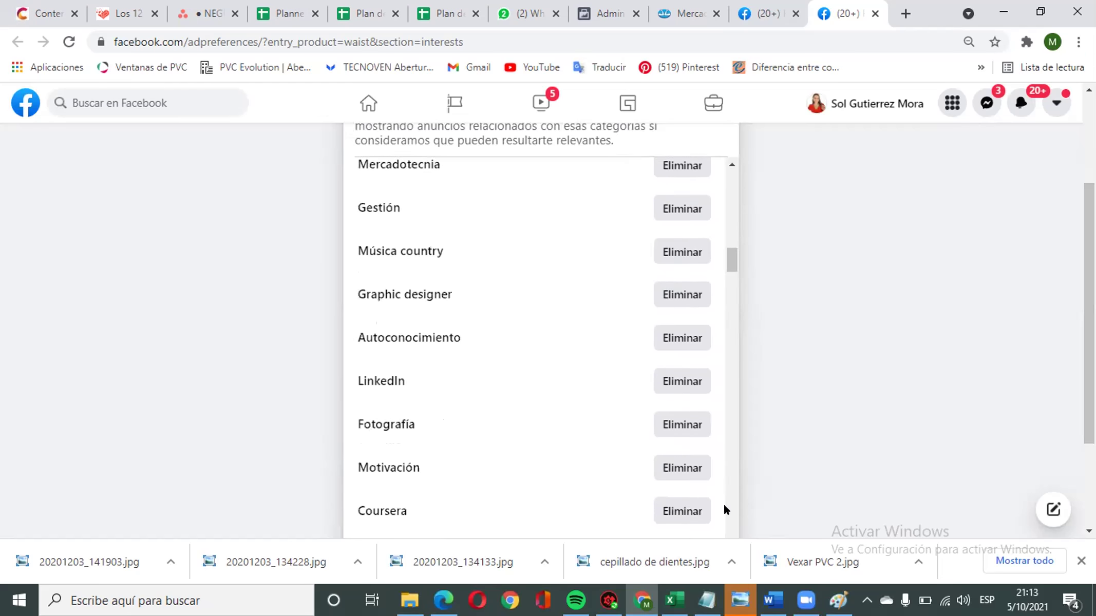
scroll(723, 502, down, 6)
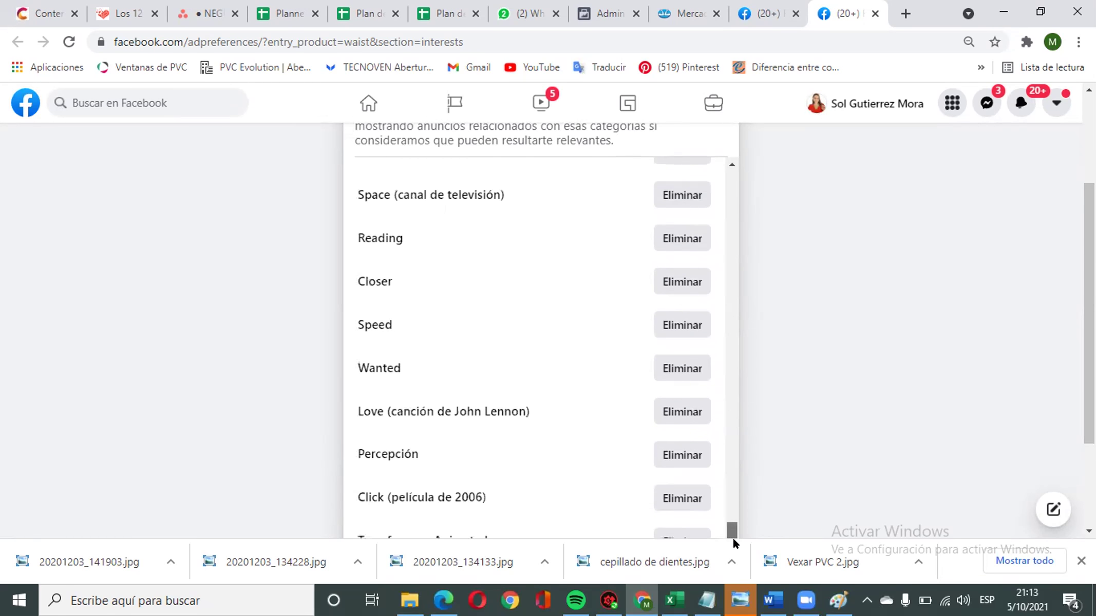
click(727, 176)
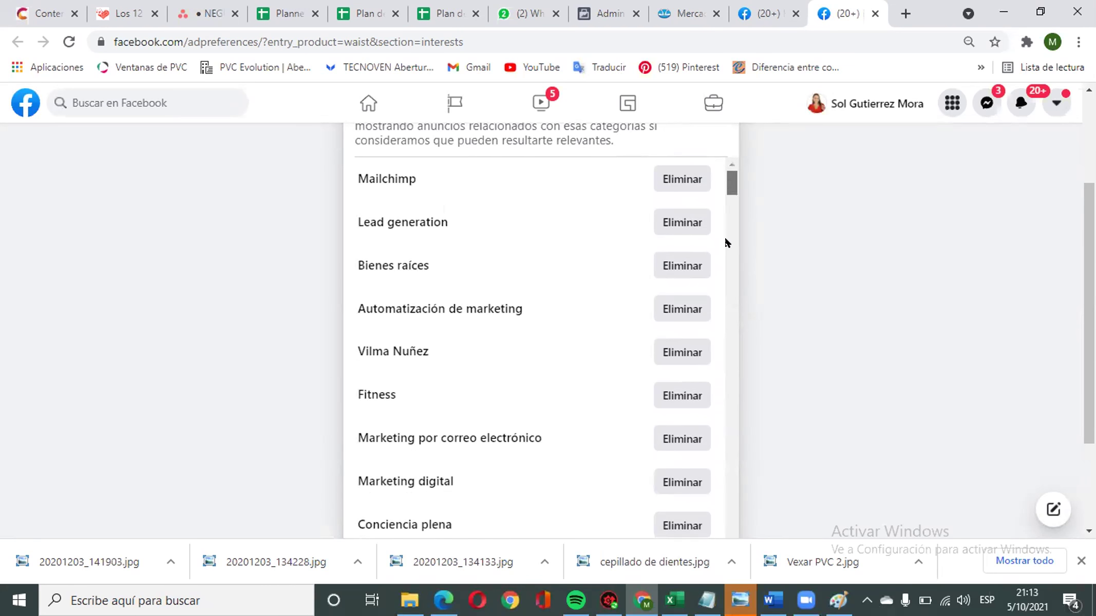
- Search 'cerveza' and add the Cerveza interest (Comida y bebida > Bebidas alcohólicas)
click(606, 14)
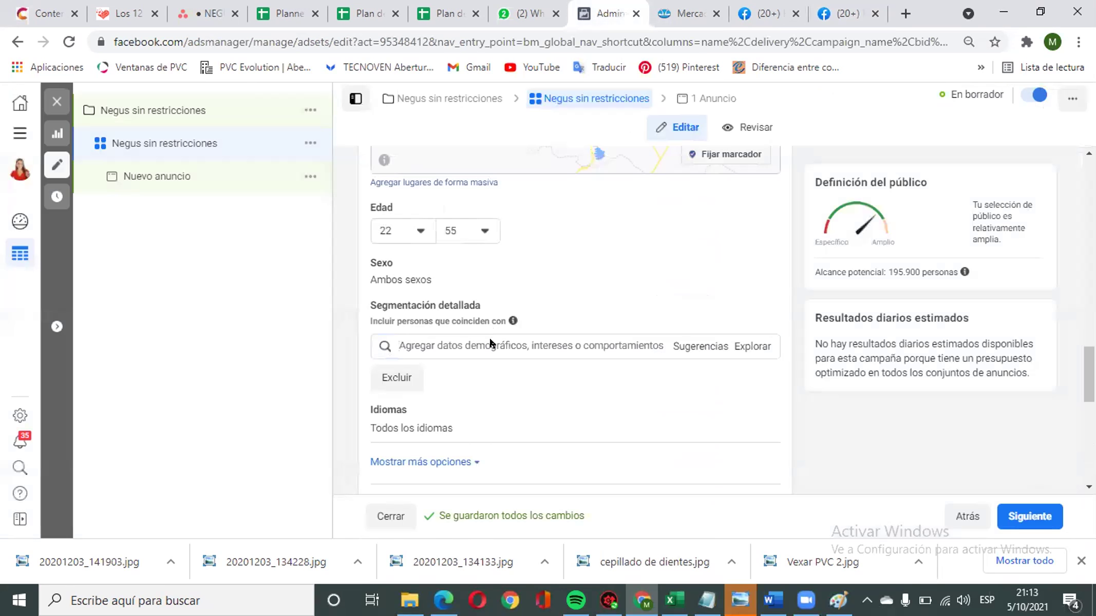
click(488, 346)
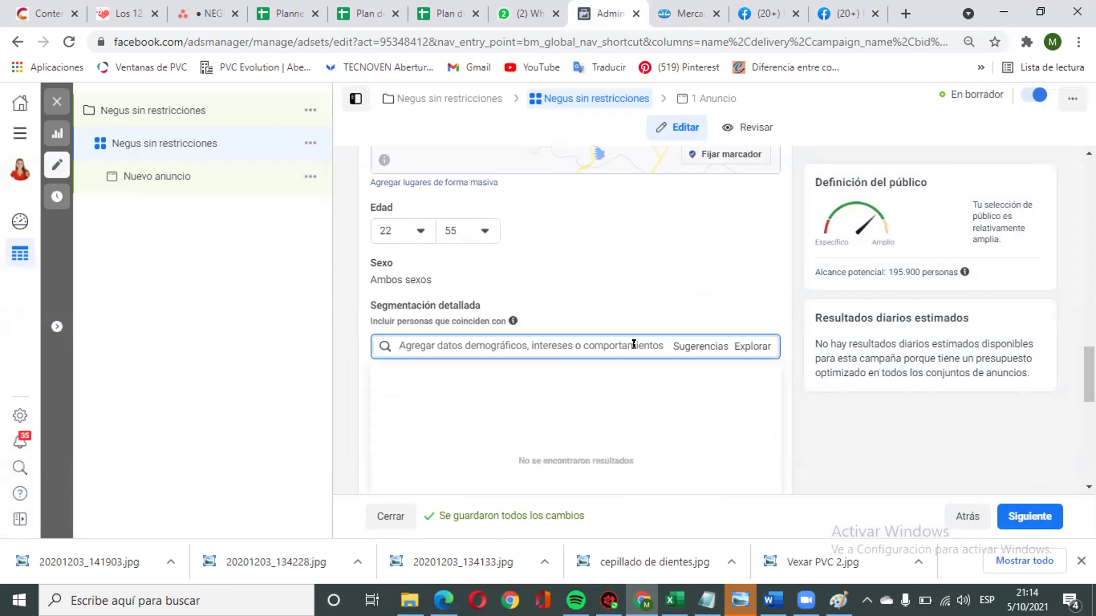
text(cervez)
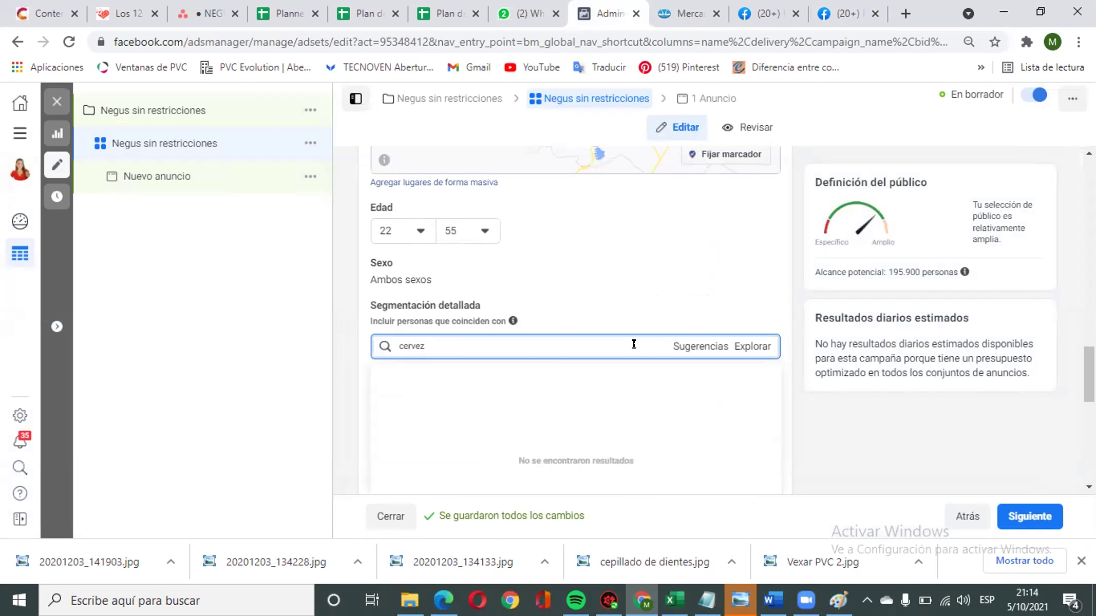
text(a)
scroll(652, 301, down, 2)
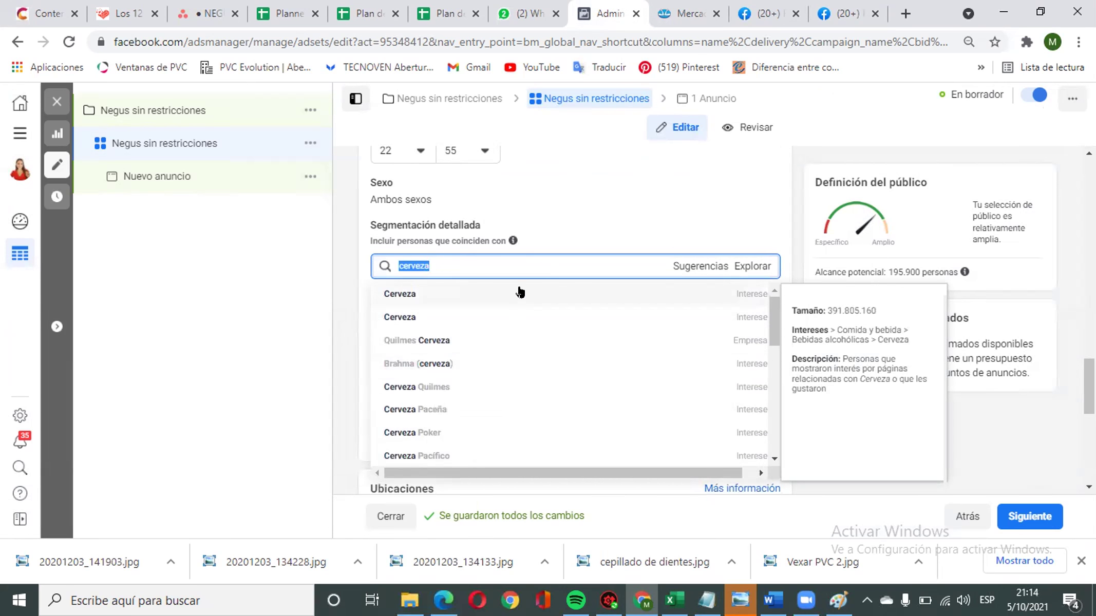
click(515, 299)
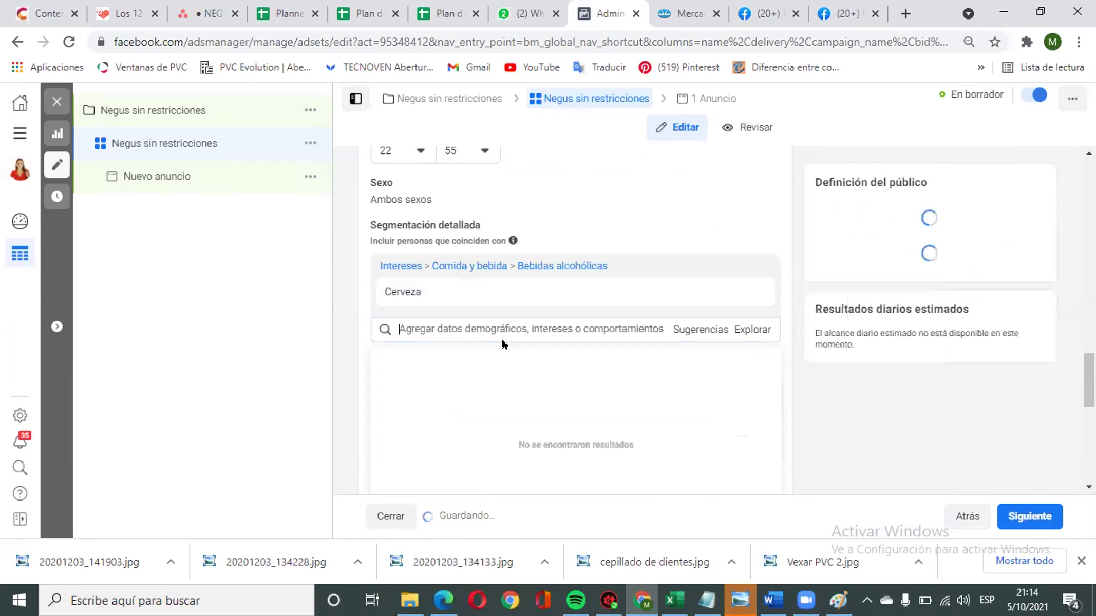
scroll(543, 343, down, 2)
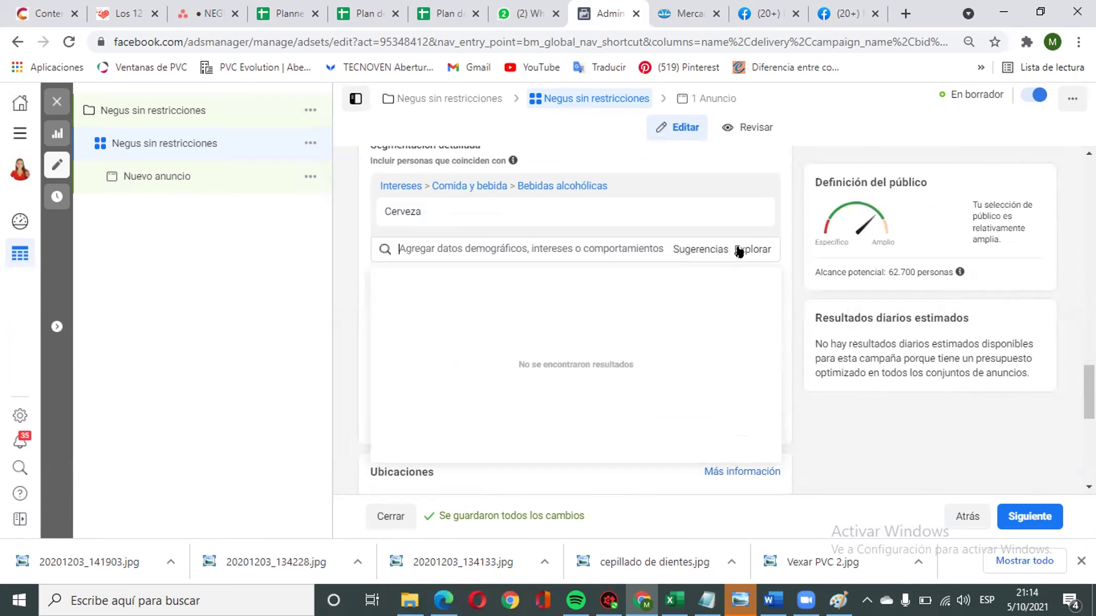
- Bring up the suggested interests list and add Bares
click(738, 250)
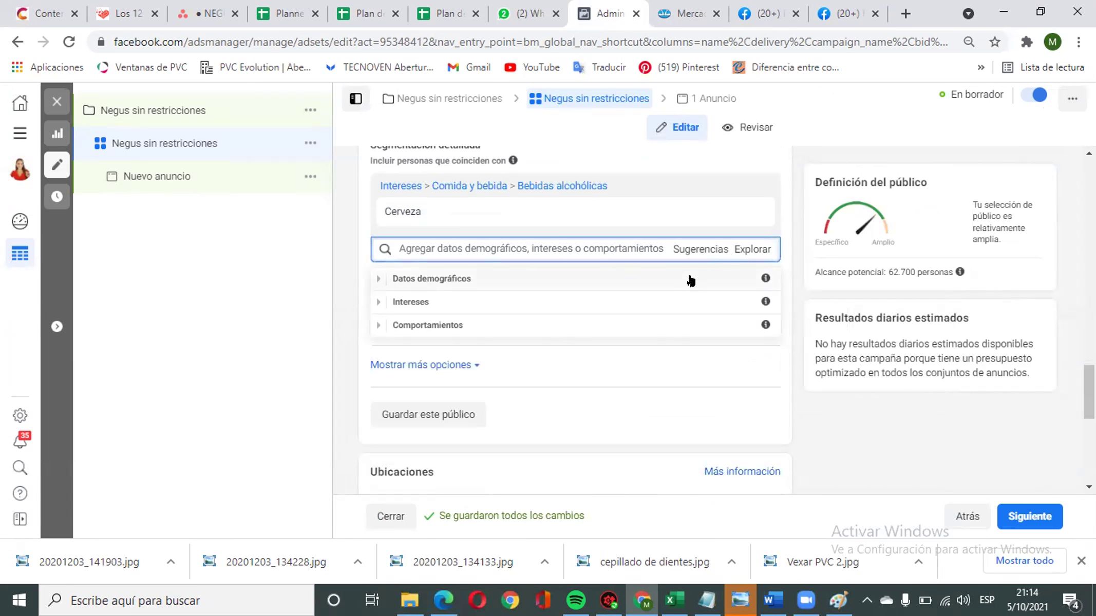
click(739, 250)
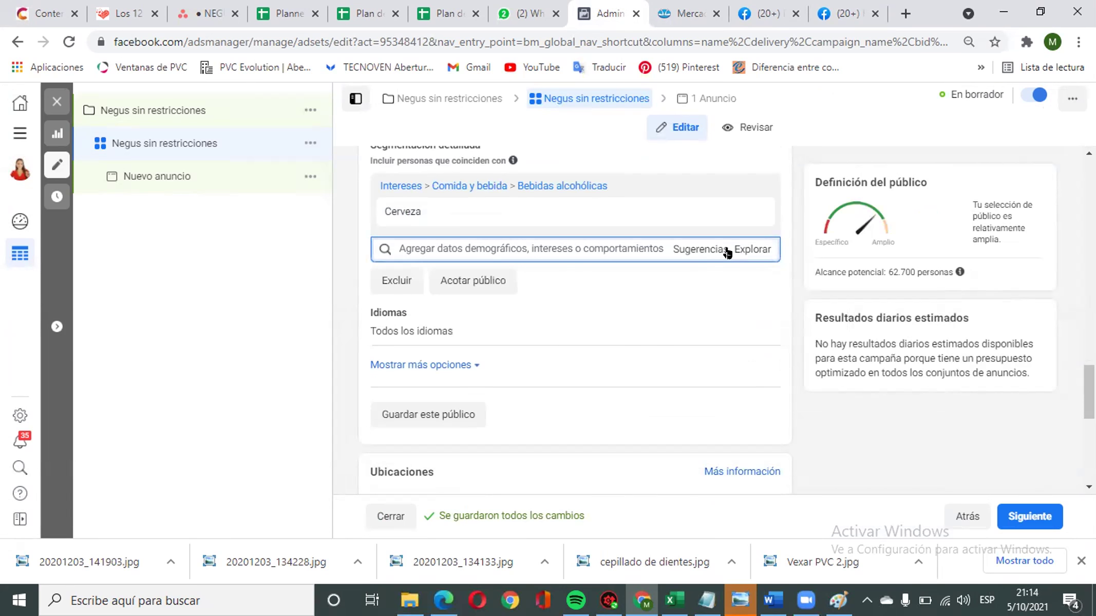
click(725, 250)
scroll(529, 309, down, 10)
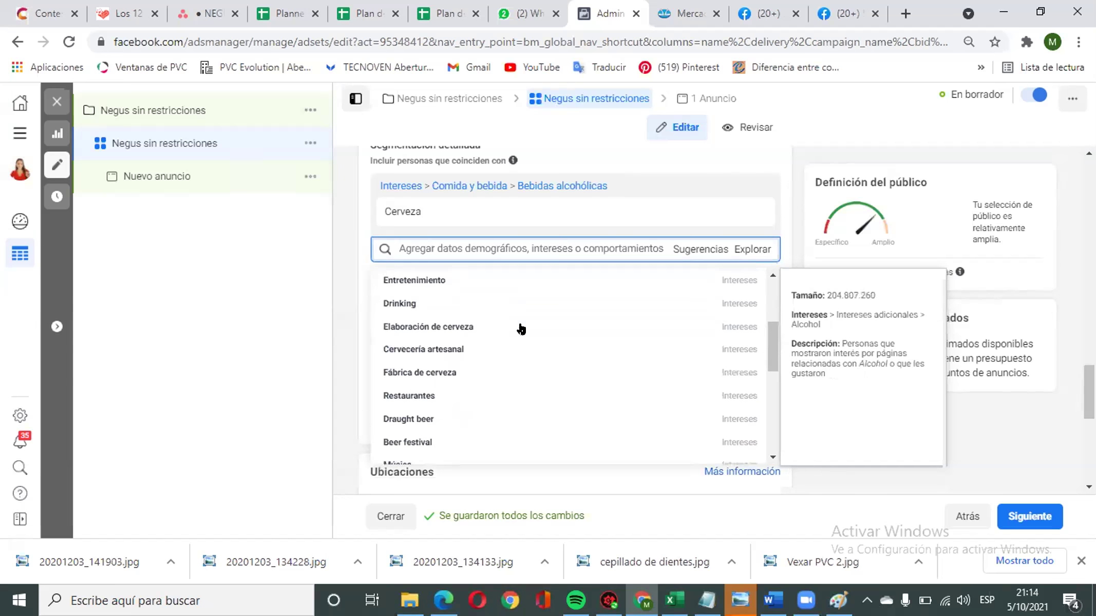
scroll(508, 359, down, 3)
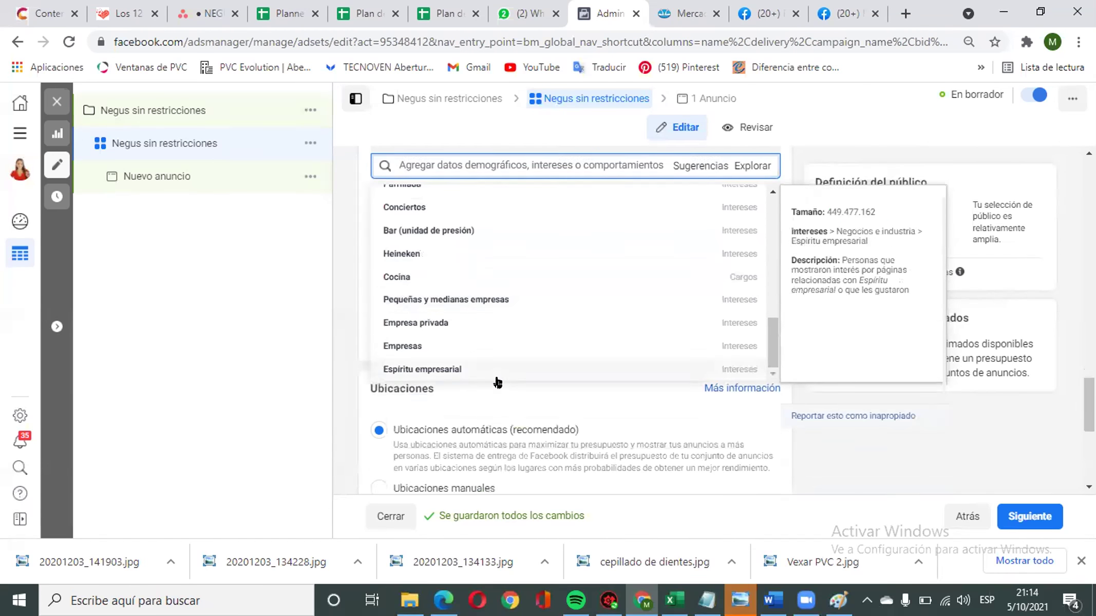
scroll(515, 288, up, 5)
scroll(518, 277, up, 4)
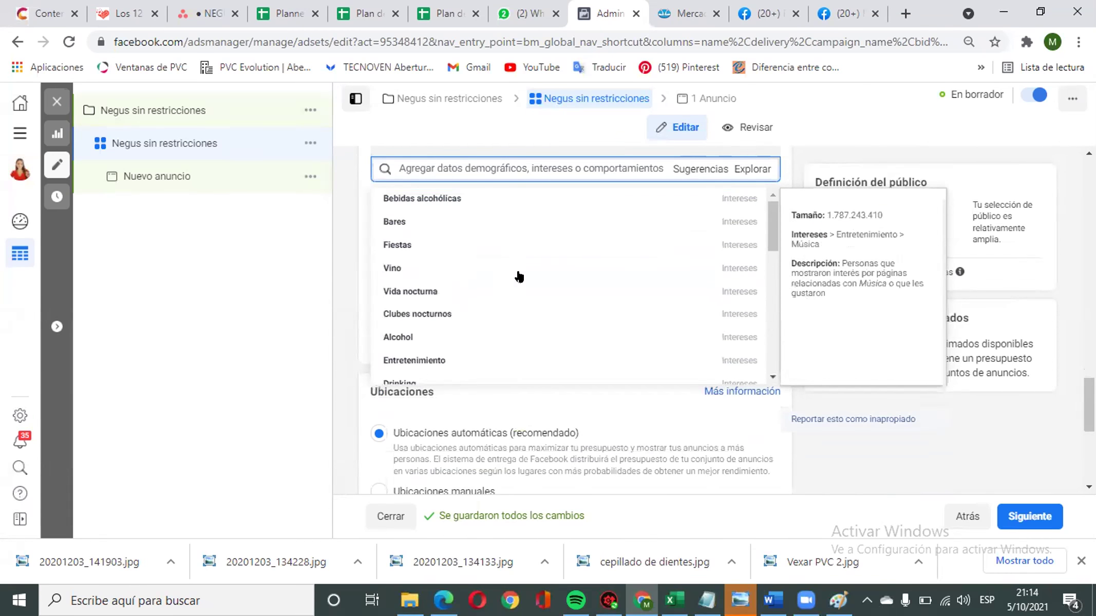
scroll(359, 232, up, 3)
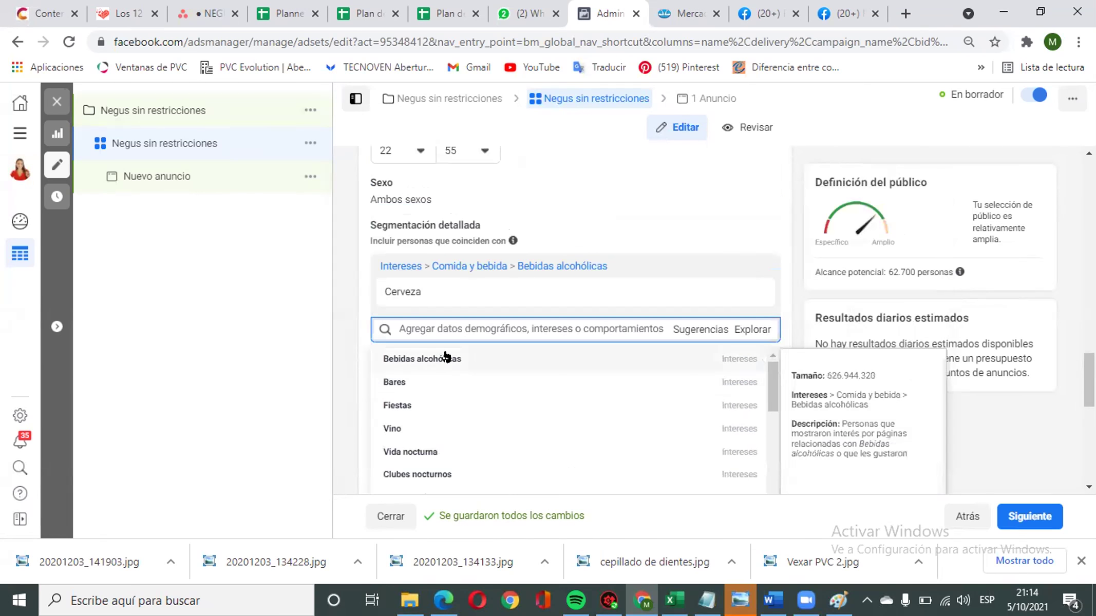
mouse_move(457, 380)
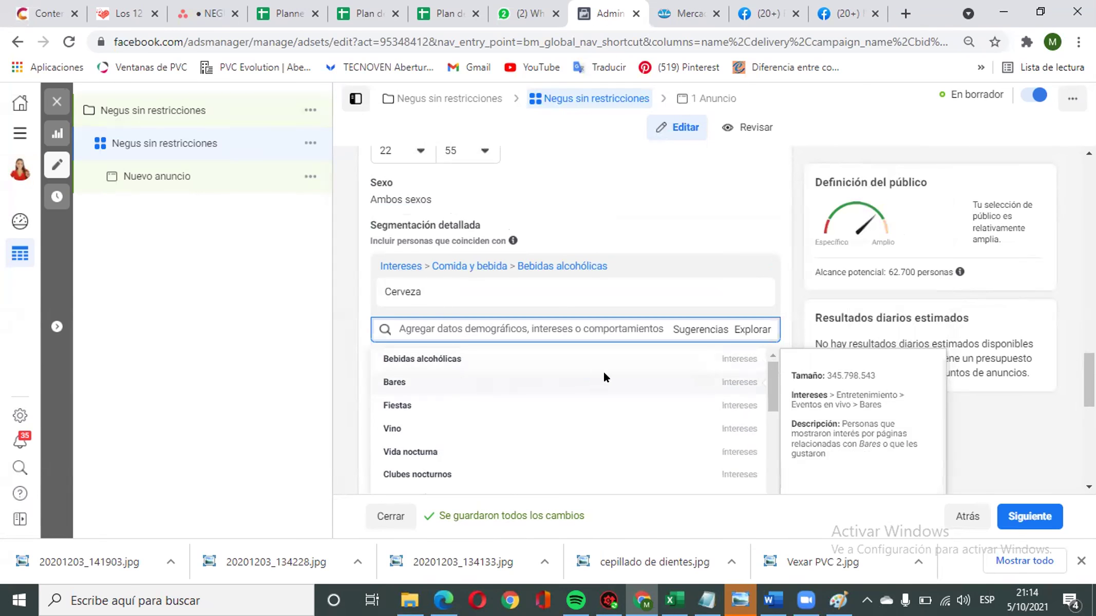
click(602, 380)
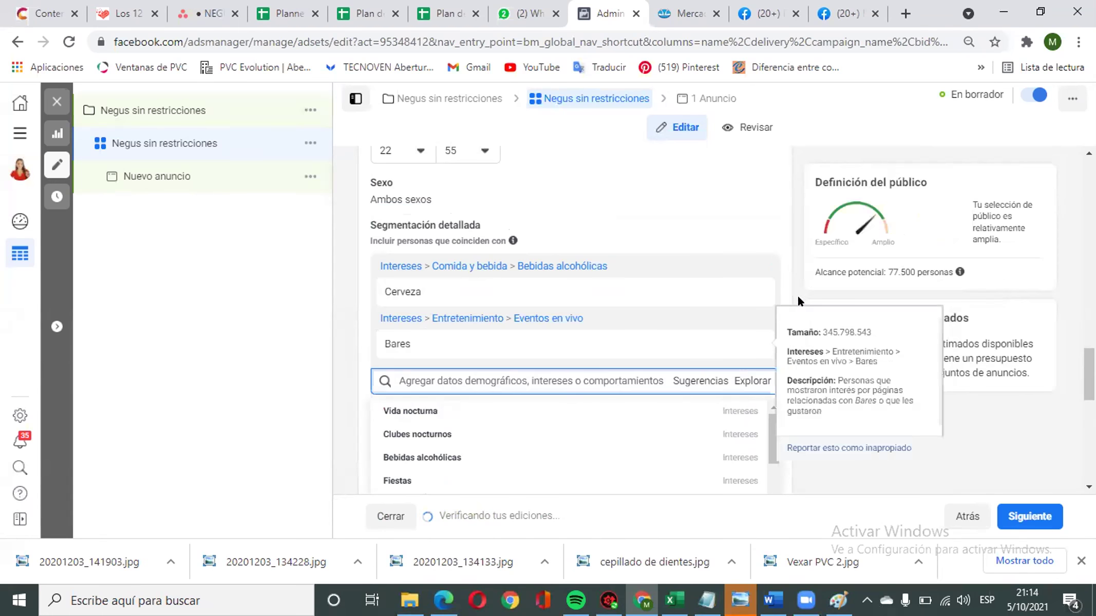
- Add Vida nocturna, Clubes nocturnos, Entretenimiento, Música and Restaurantes as interests
scroll(624, 313, down, 3)
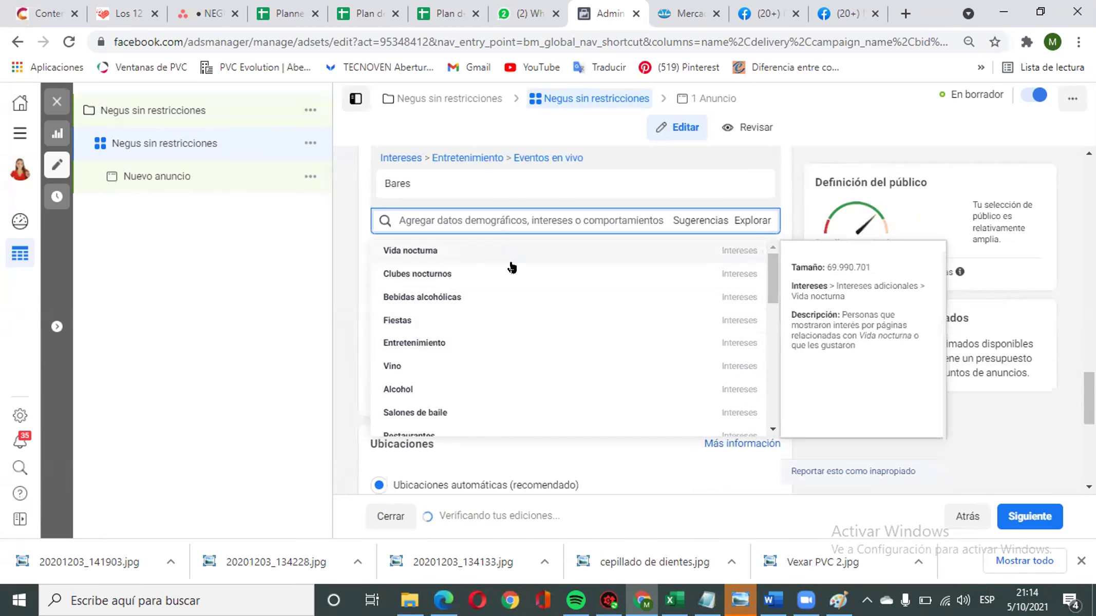
click(508, 252)
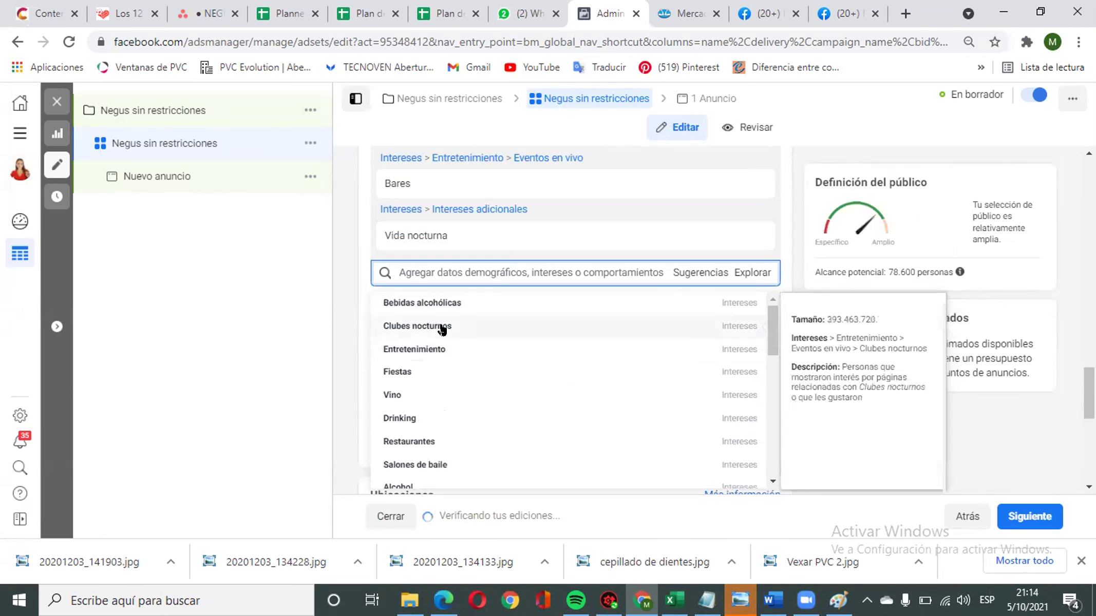
click(485, 331)
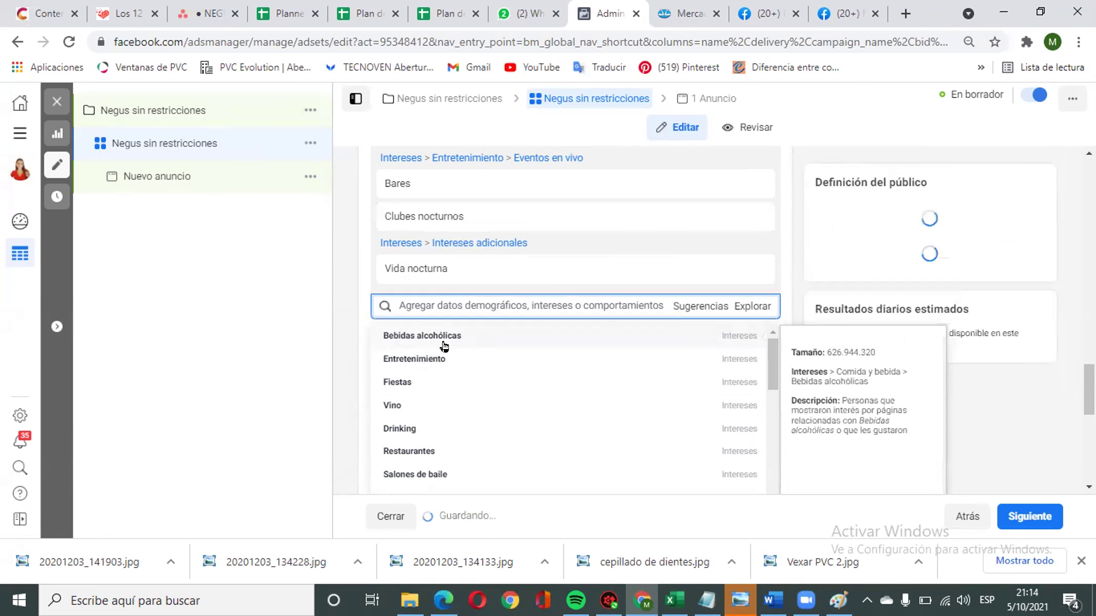
click(404, 384)
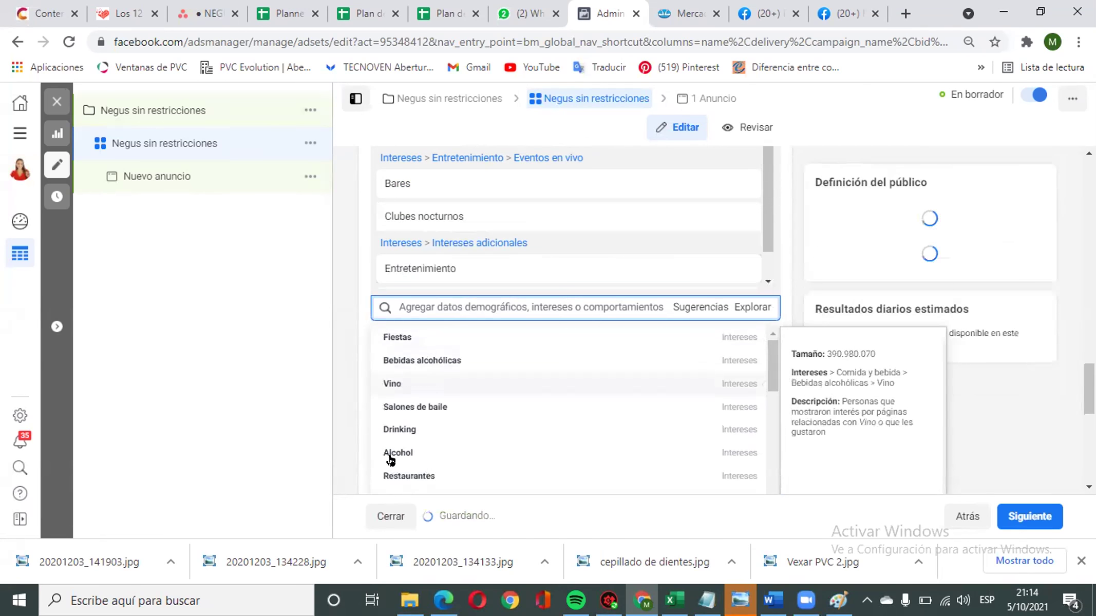
click(403, 431)
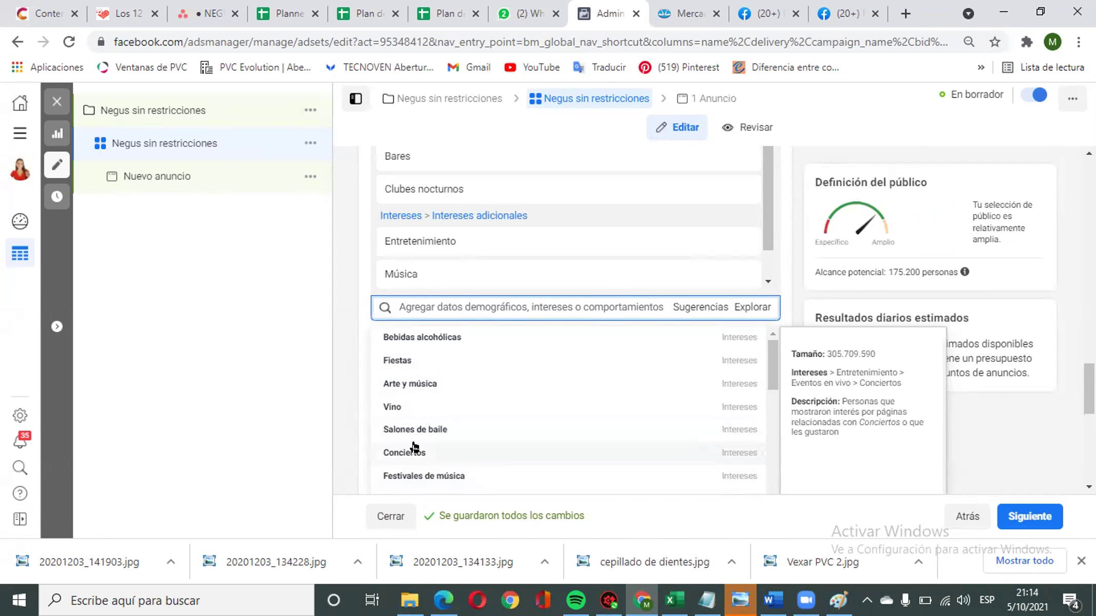
scroll(416, 432, down, 2)
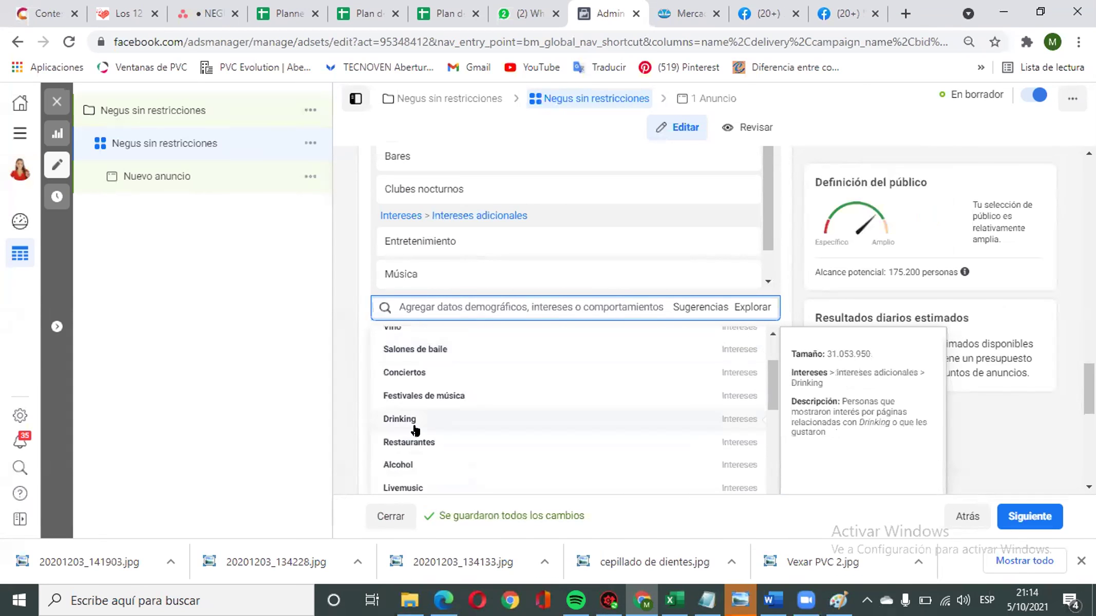
click(409, 443)
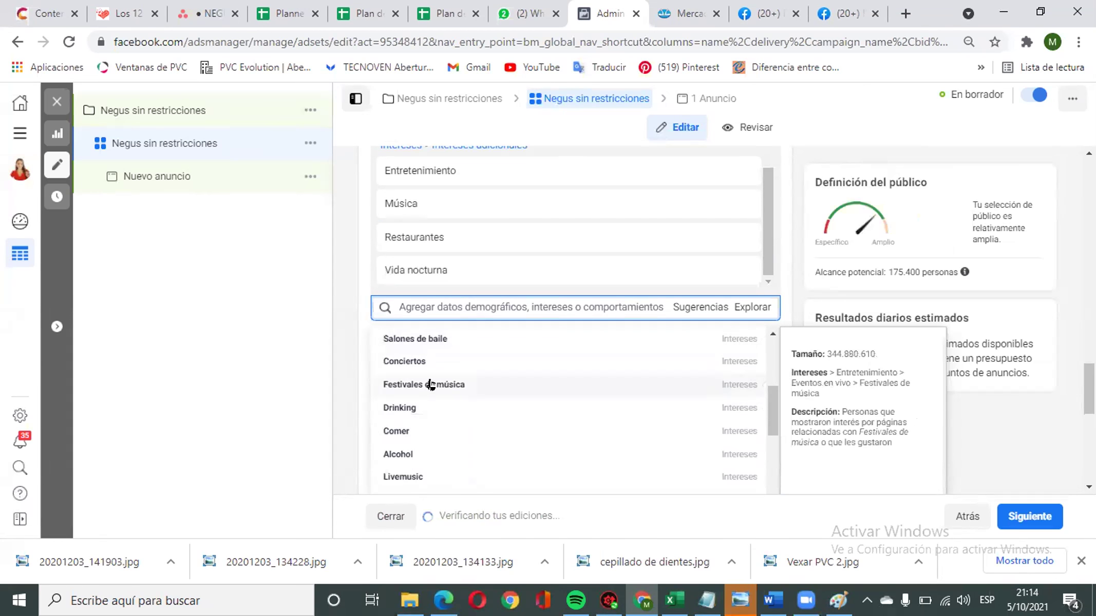
scroll(405, 404, down, 2)
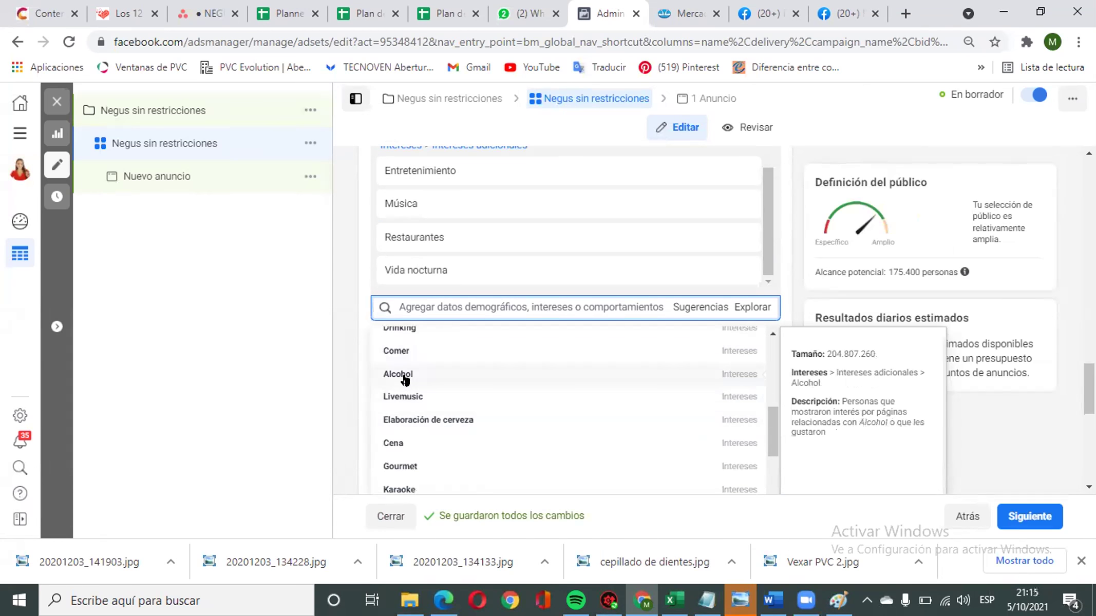
scroll(404, 416, down, 2)
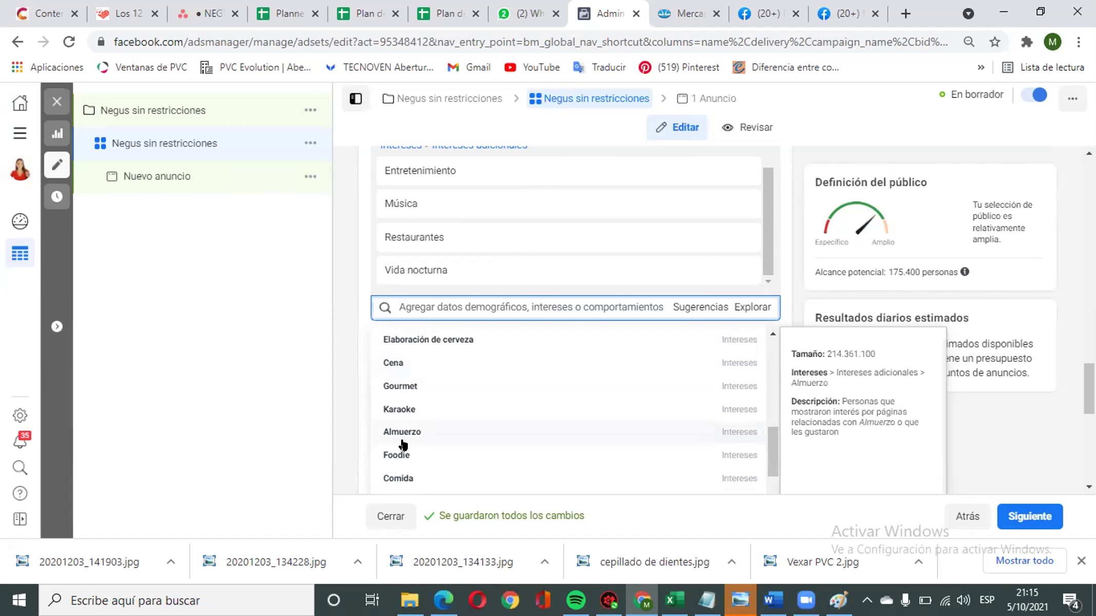
click(441, 308)
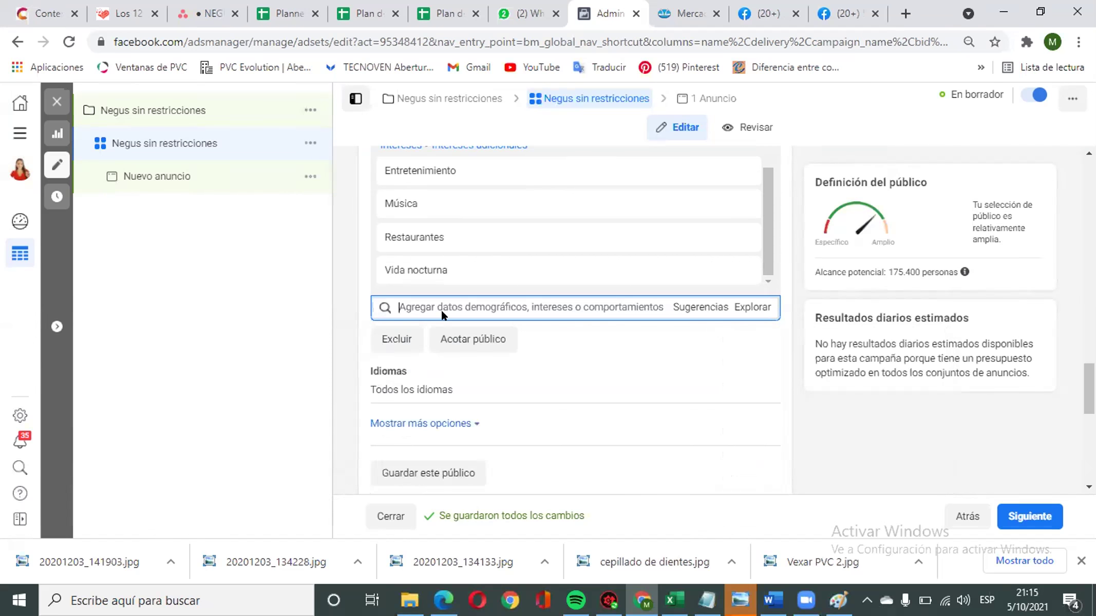
- Search 'af' to add Resident Evil: Afterlife, then try and clear an 'after offic' search
text(after of)
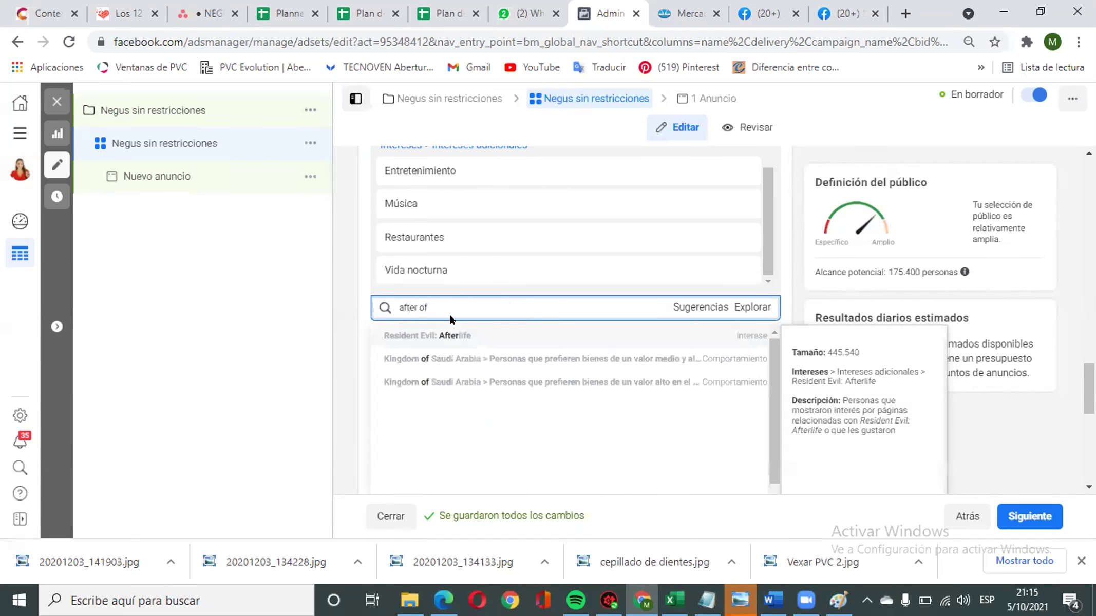
click(477, 339)
click(481, 308)
text(afte)
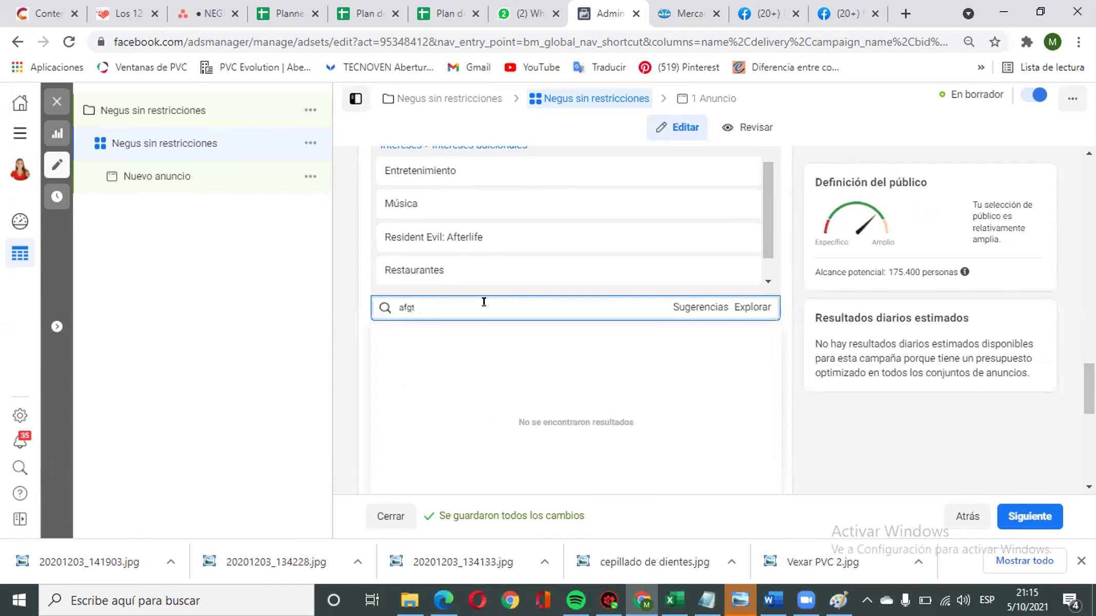
text(r offic)
key(BackSpace)
key(BackSpace)
key(BackSpace)
key(BackSpace)
key(BackSpace)
key(BackSpace)
scroll(505, 357, down, 1)
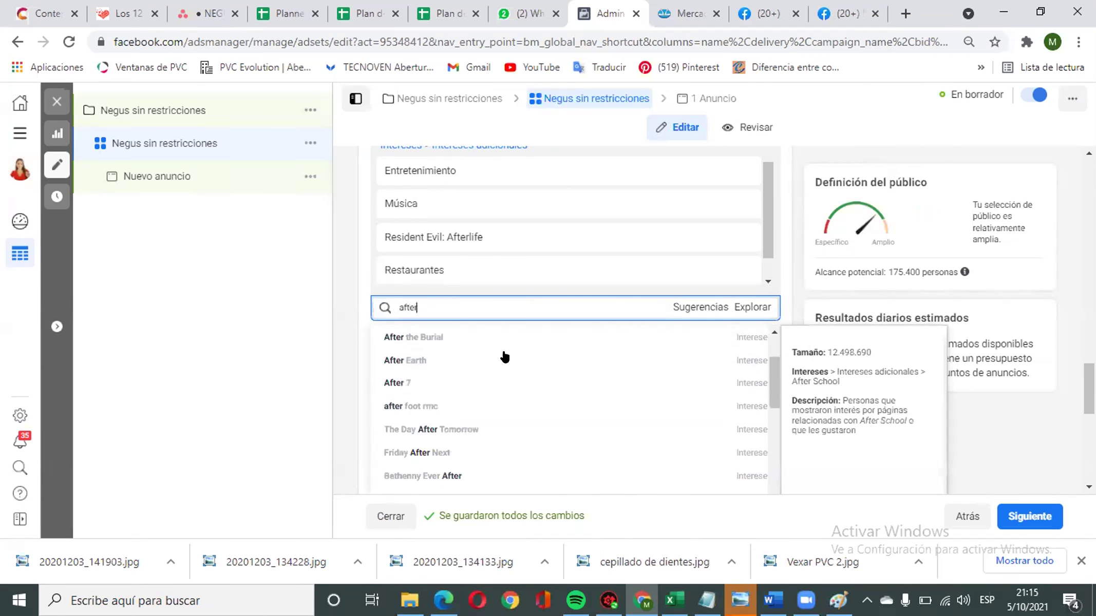
double_click(470, 303)
key(BackSpace)
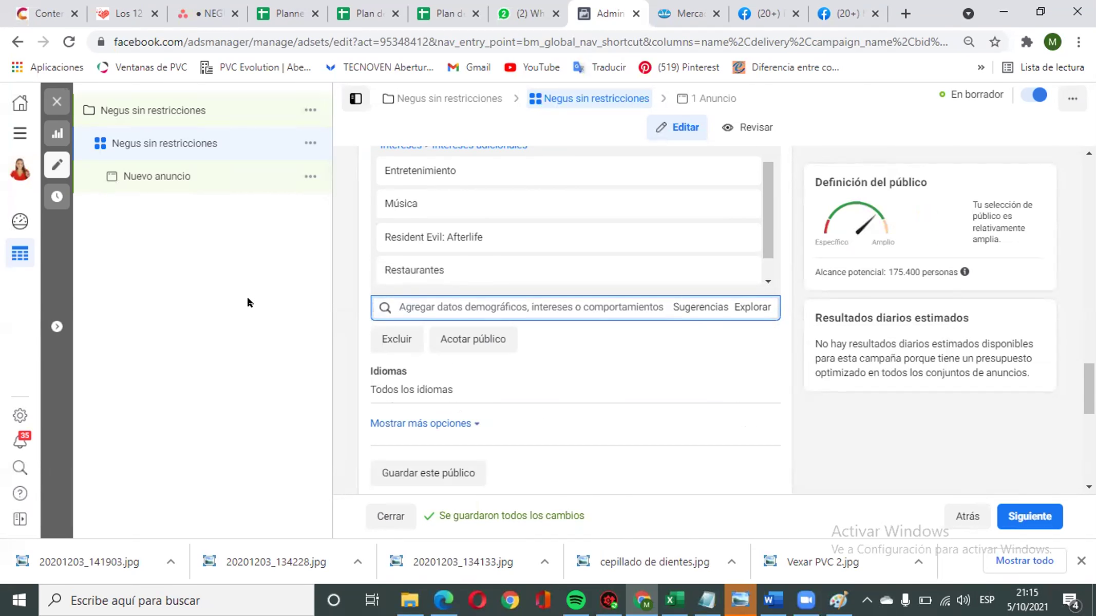
- Review the 175,400 potential reach, then remove the Resident Evil: Afterlife interest
scroll(490, 267, up, 3)
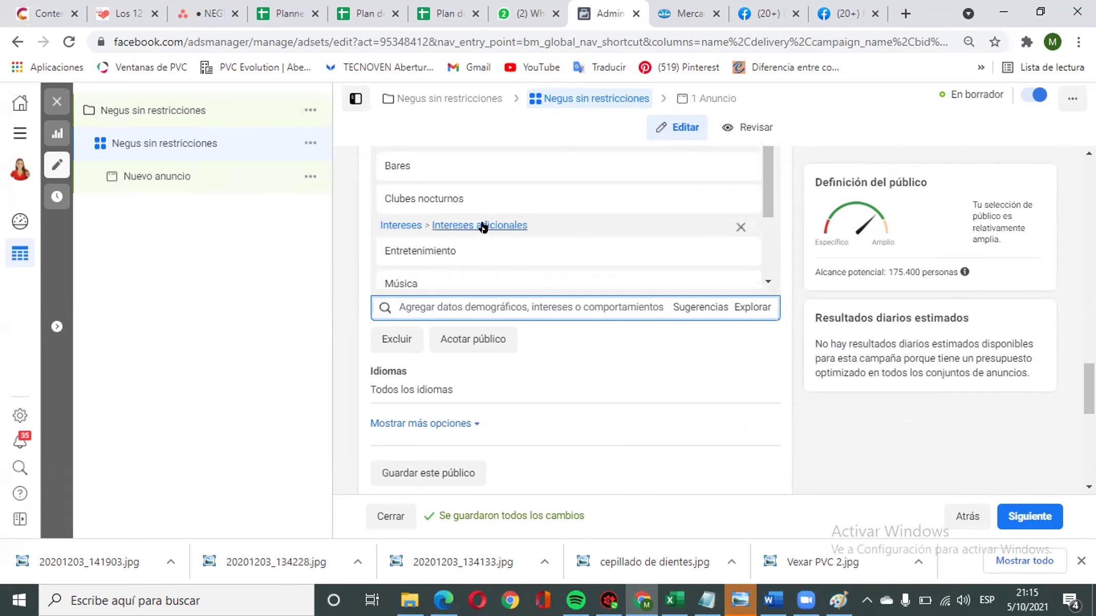
scroll(483, 228, up, 1)
mouse_move(542, 195)
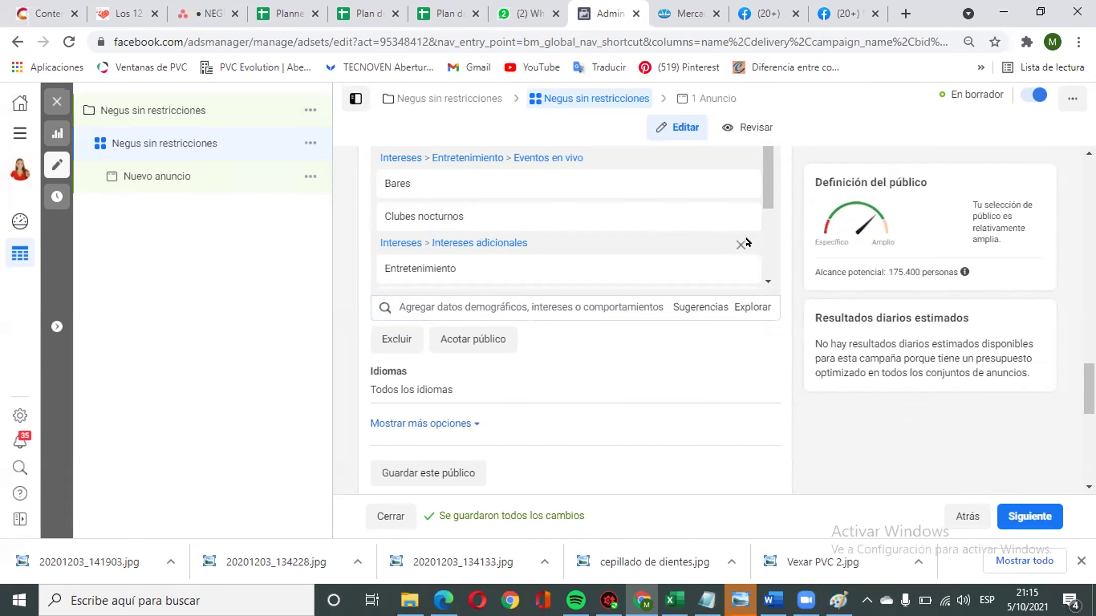
click(741, 245)
drag(1033, 357, 801, 168)
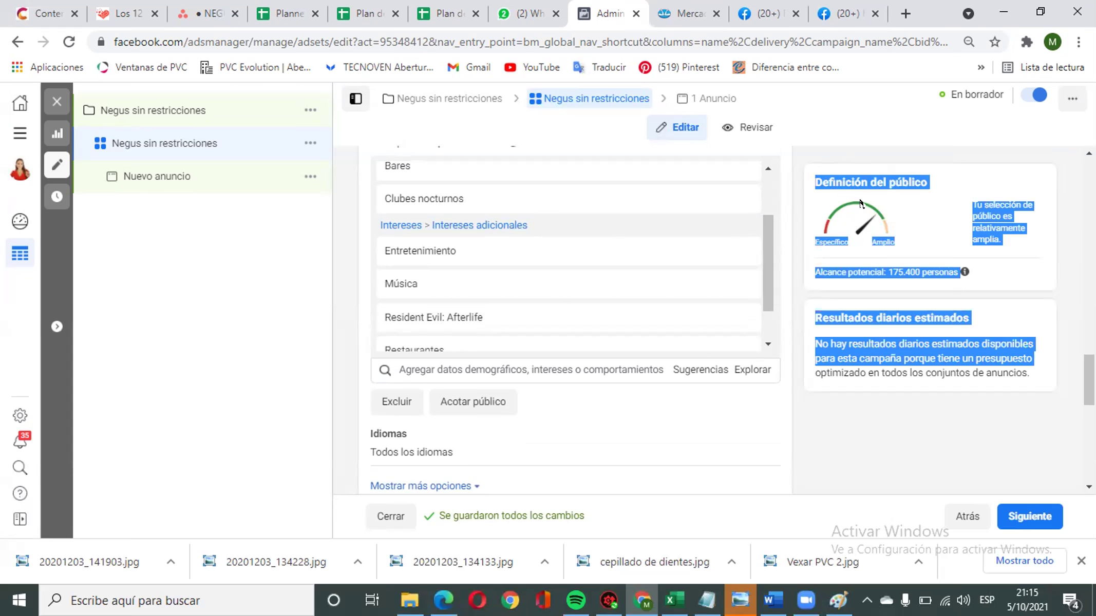
click(823, 199)
drag(810, 182, 991, 258)
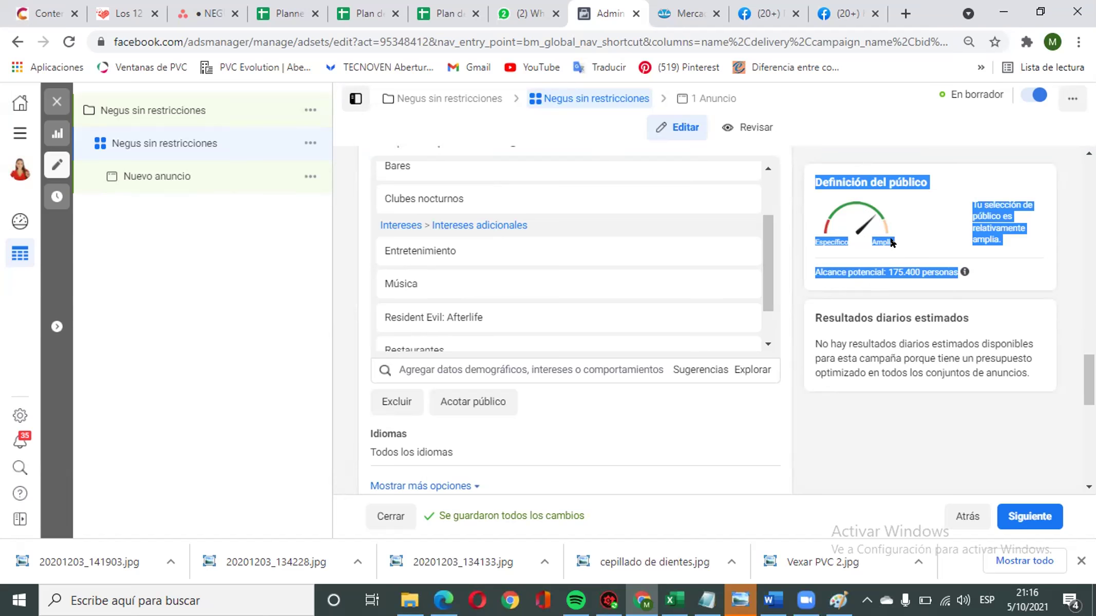
click(889, 212)
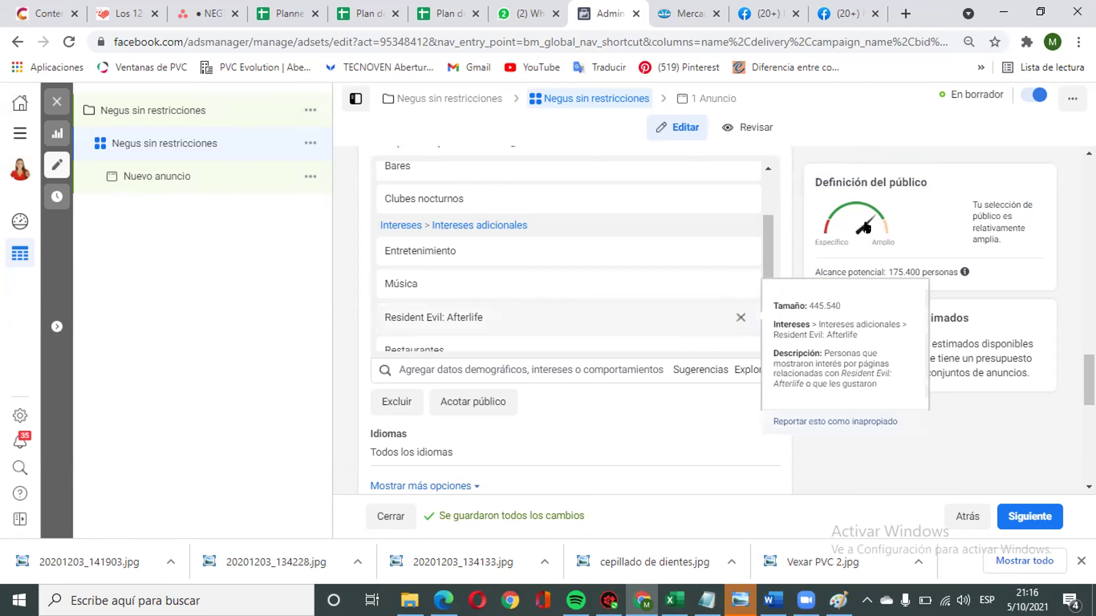
click(740, 316)
scroll(631, 283, down, 4)
scroll(541, 268, up, 2)
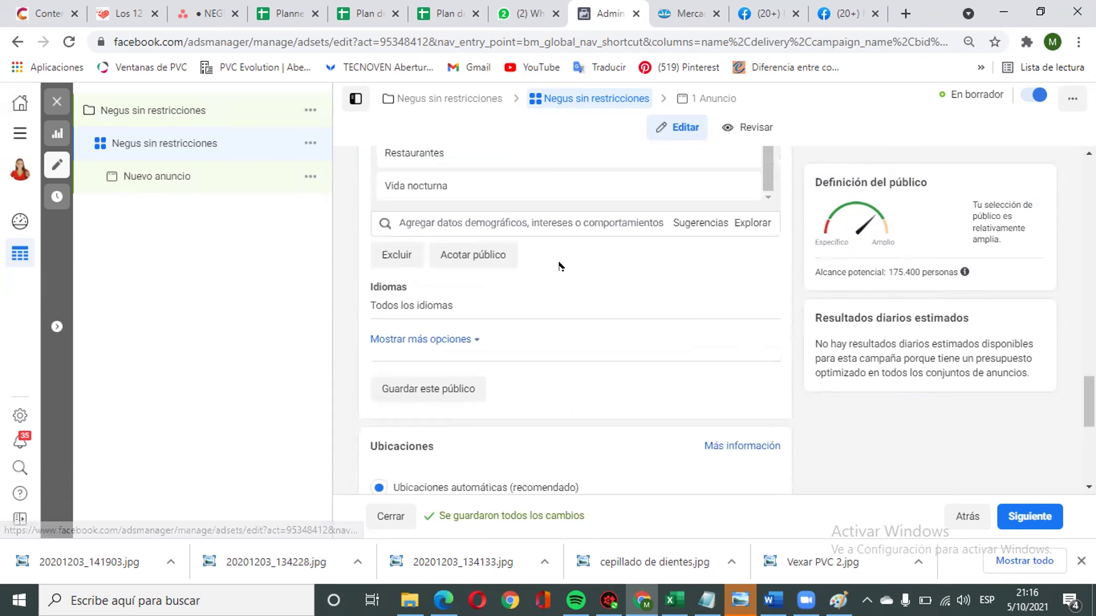
scroll(544, 242, up, 6)
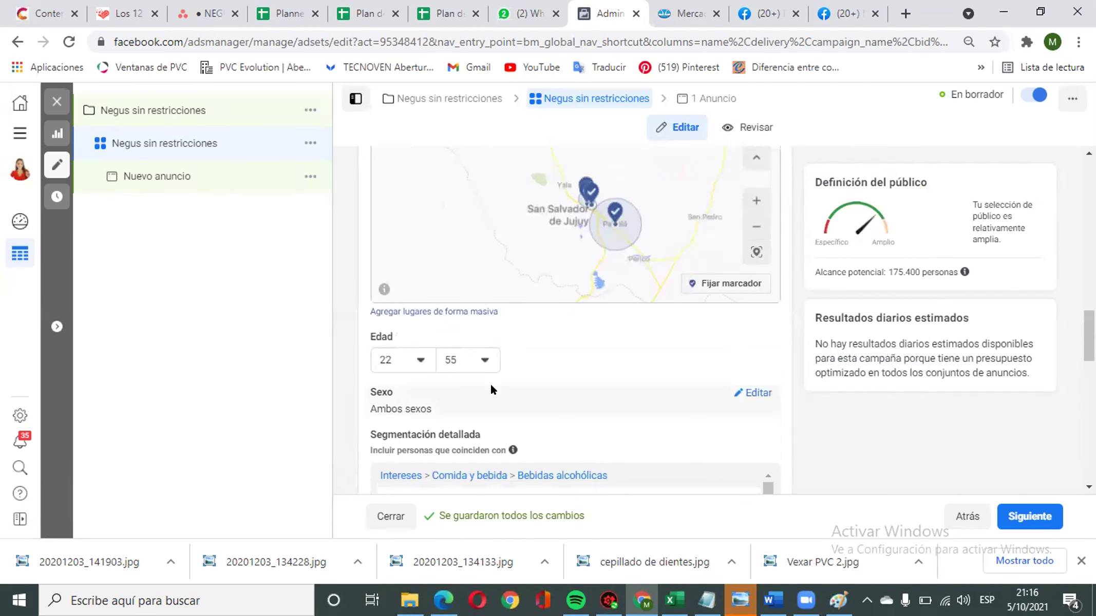
scroll(490, 390, down, 2)
scroll(463, 256, up, 4)
scroll(460, 237, up, 3)
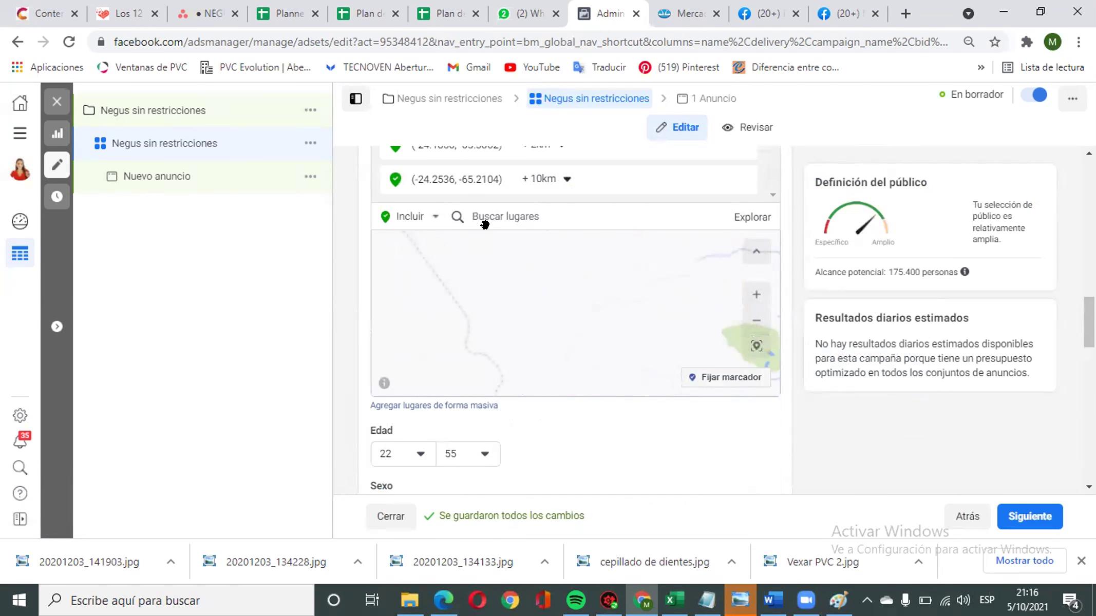
scroll(484, 224, down, 3)
scroll(805, 236, up, 3)
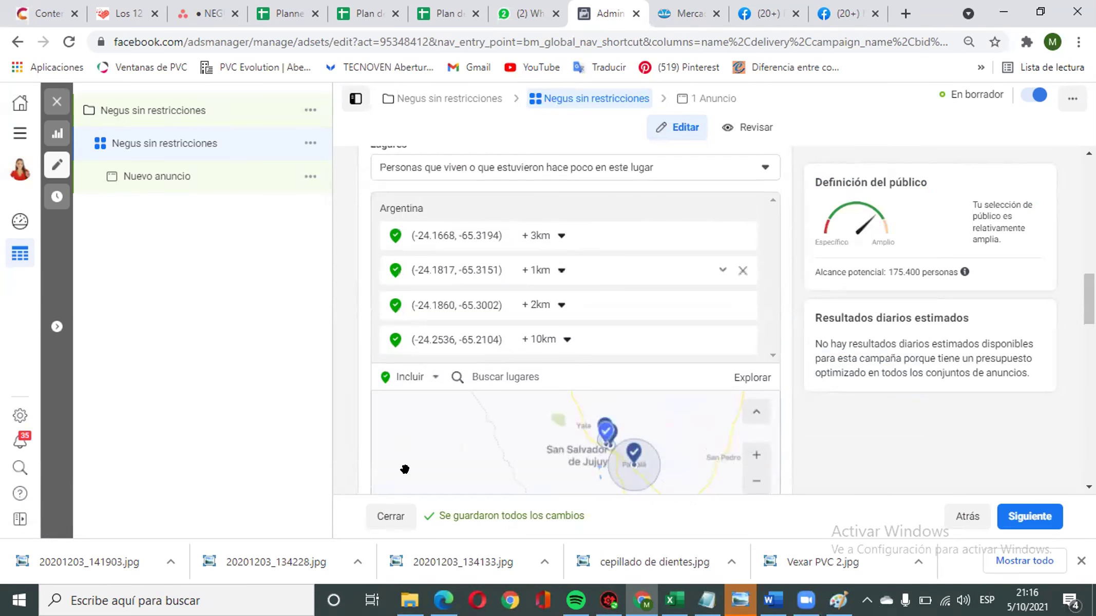
scroll(498, 216, up, 3)
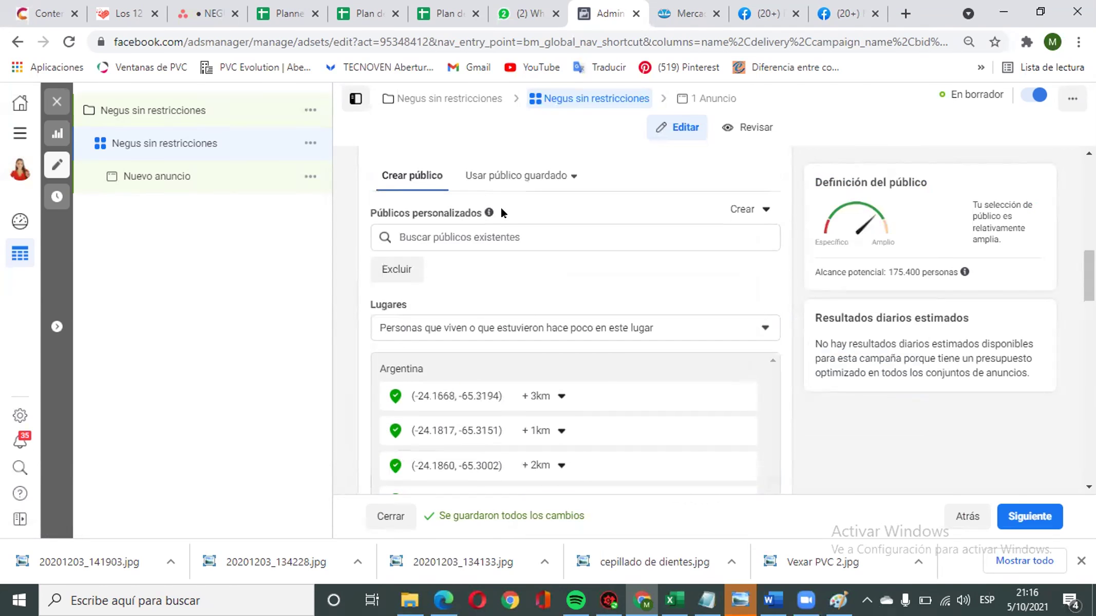
scroll(501, 212, down, 6)
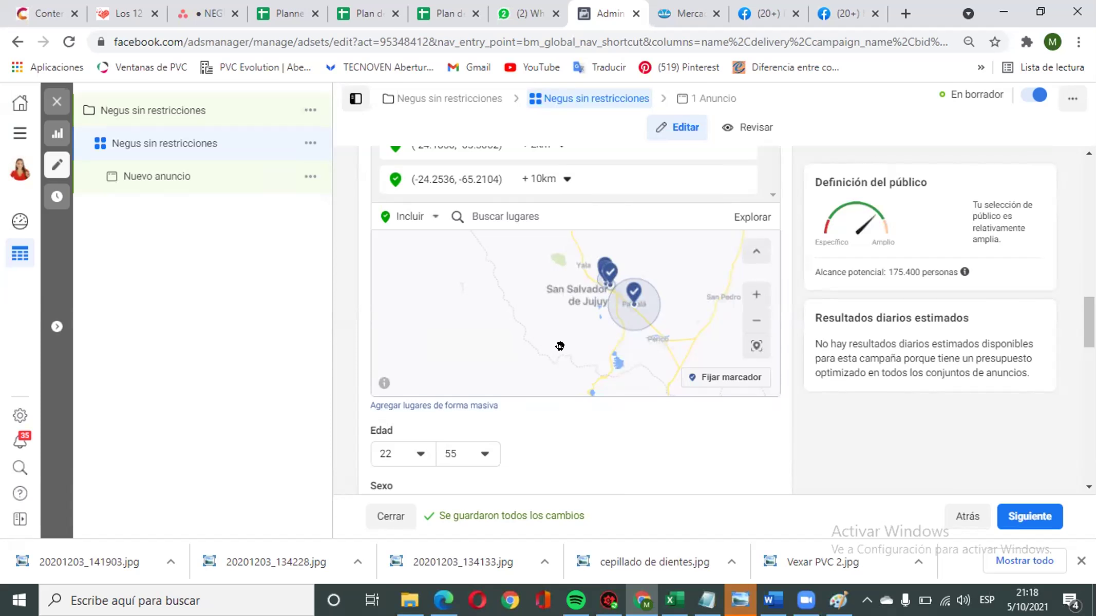
scroll(576, 192, down, 3)
scroll(479, 334, down, 1)
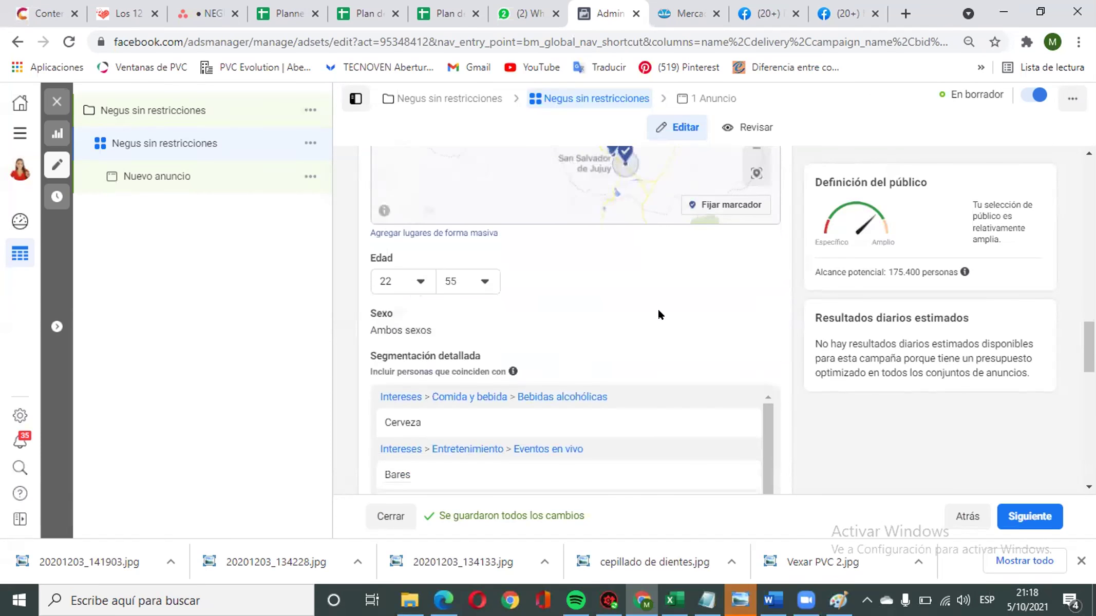
scroll(490, 283, down, 8)
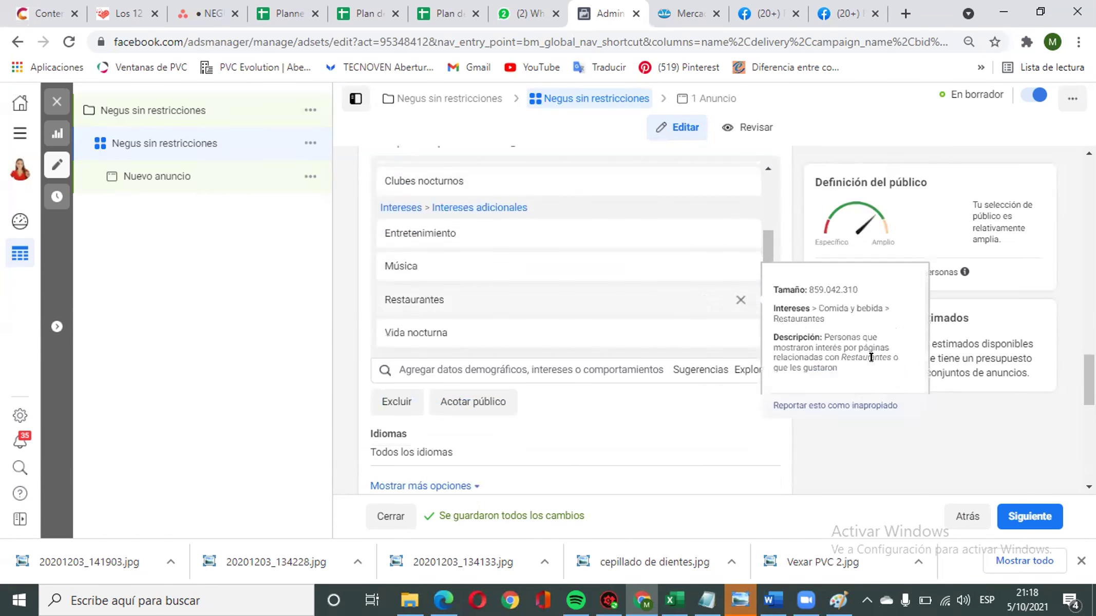
scroll(516, 293, down, 3)
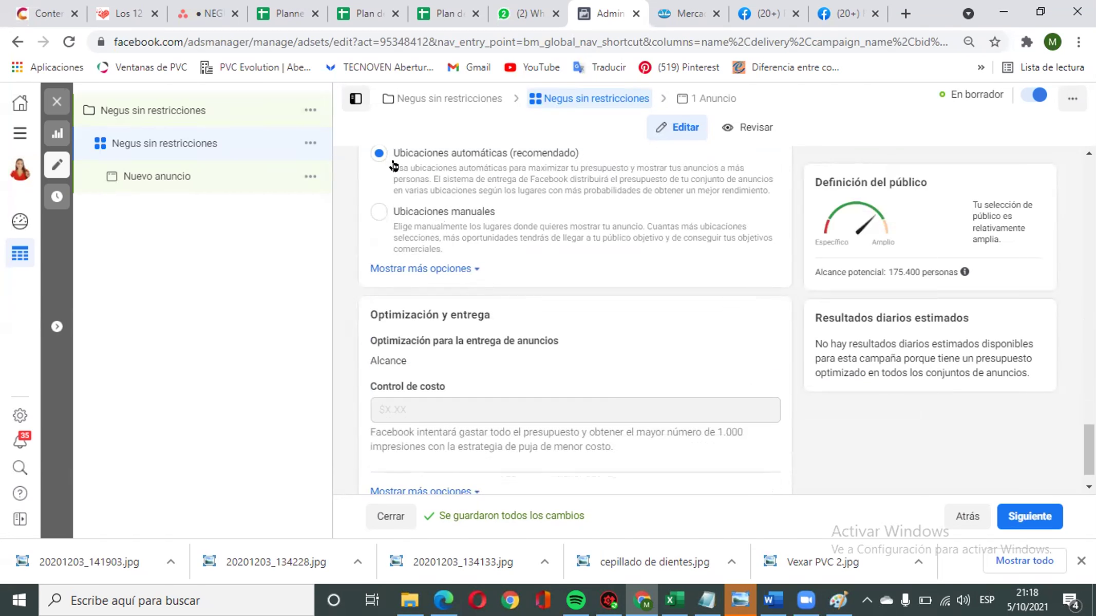
- Switch the ad set's placements to Ubicaciones manuales and review the Plataformas list
click(728, 179)
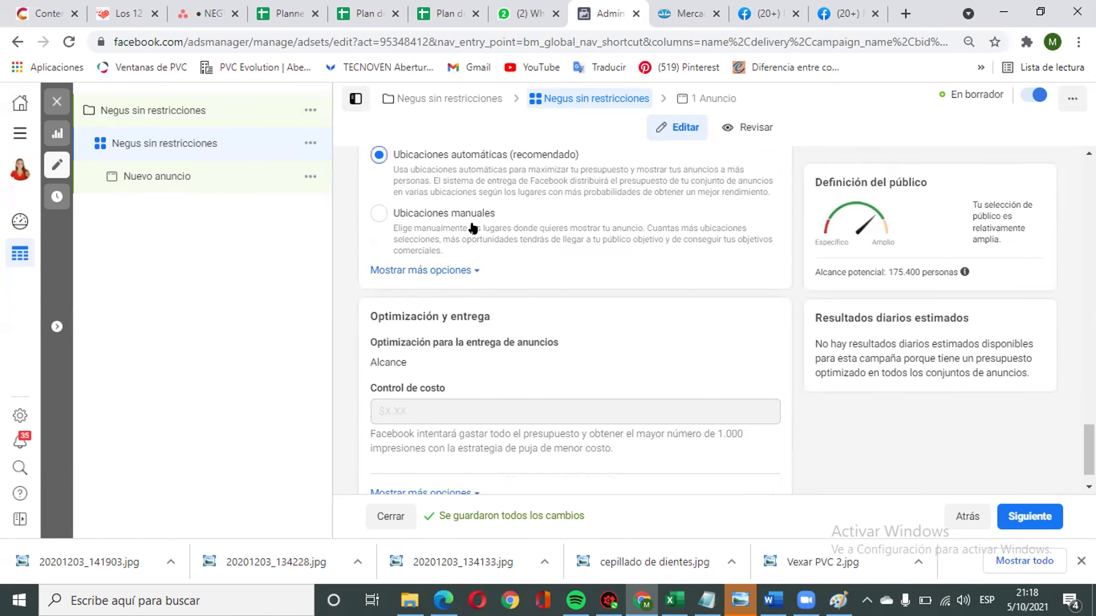
click(378, 213)
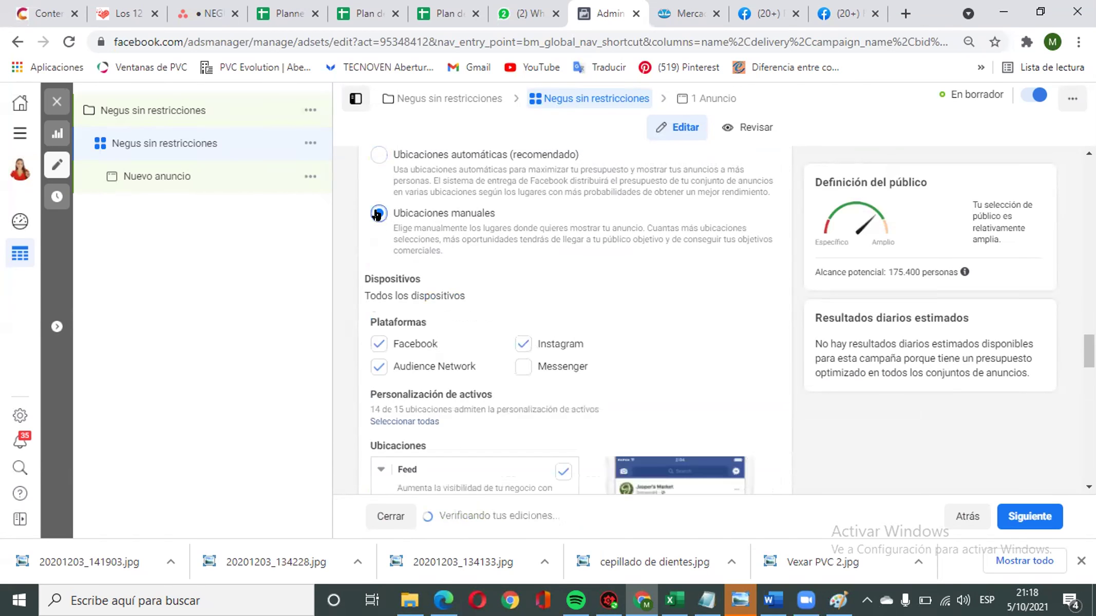
scroll(378, 221, down, 1)
drag(641, 251, 668, 295)
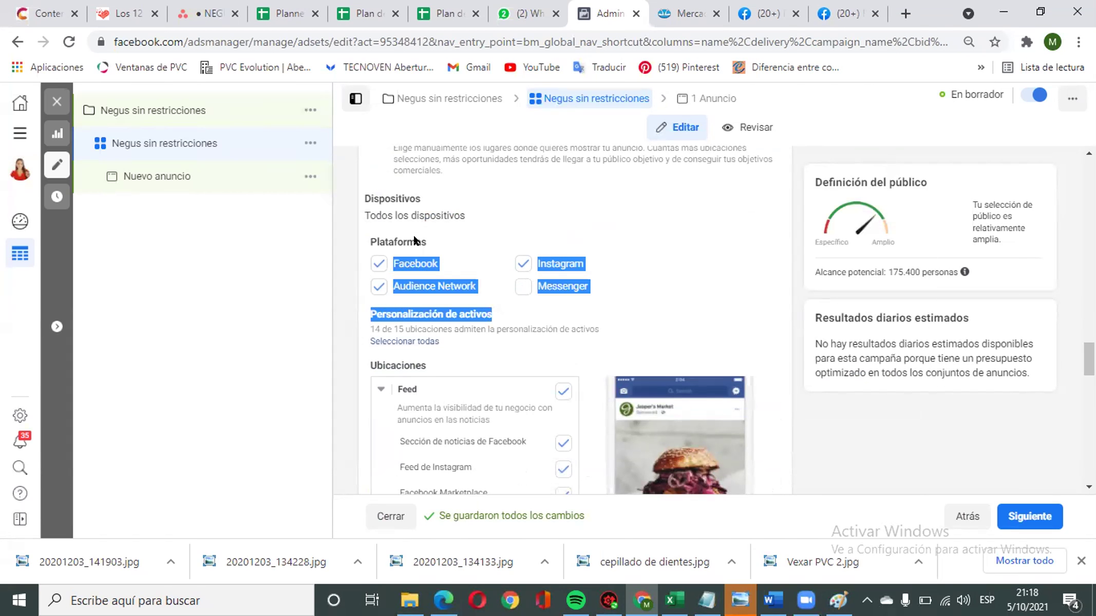
drag(334, 220, 617, 282)
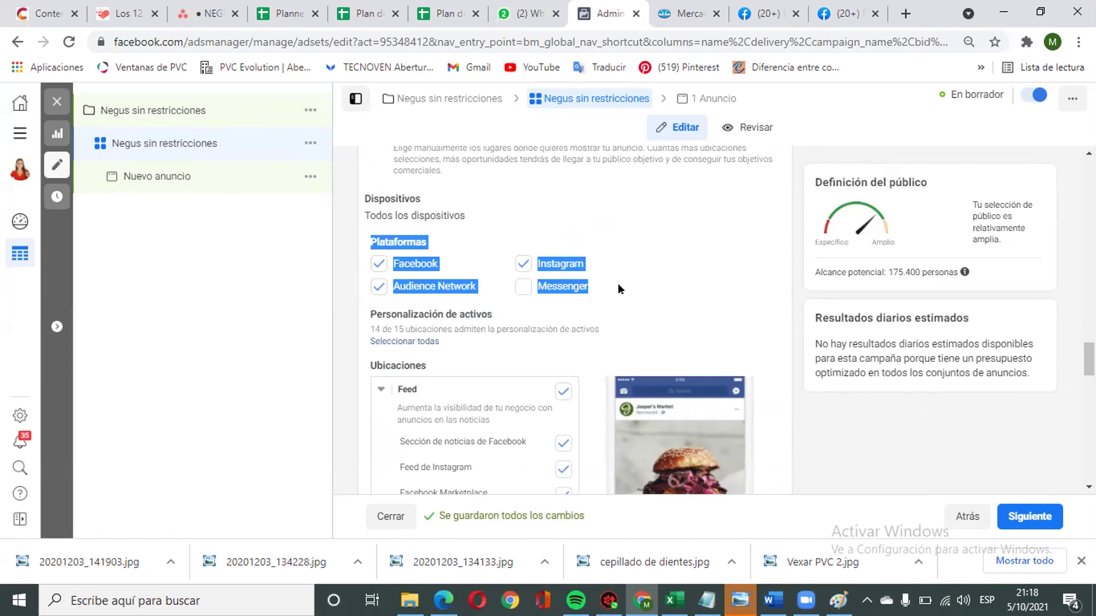
- Under Plataformas, keep only Facebook and Instagram checked, leaving potential reach at 174,200
click(402, 264)
click(548, 266)
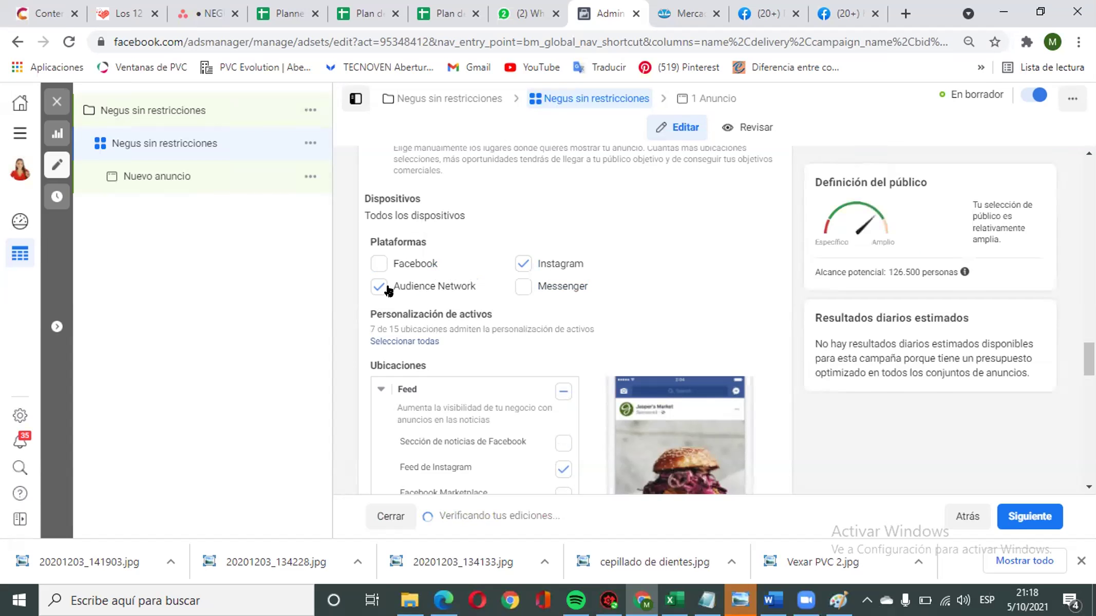
click(523, 286)
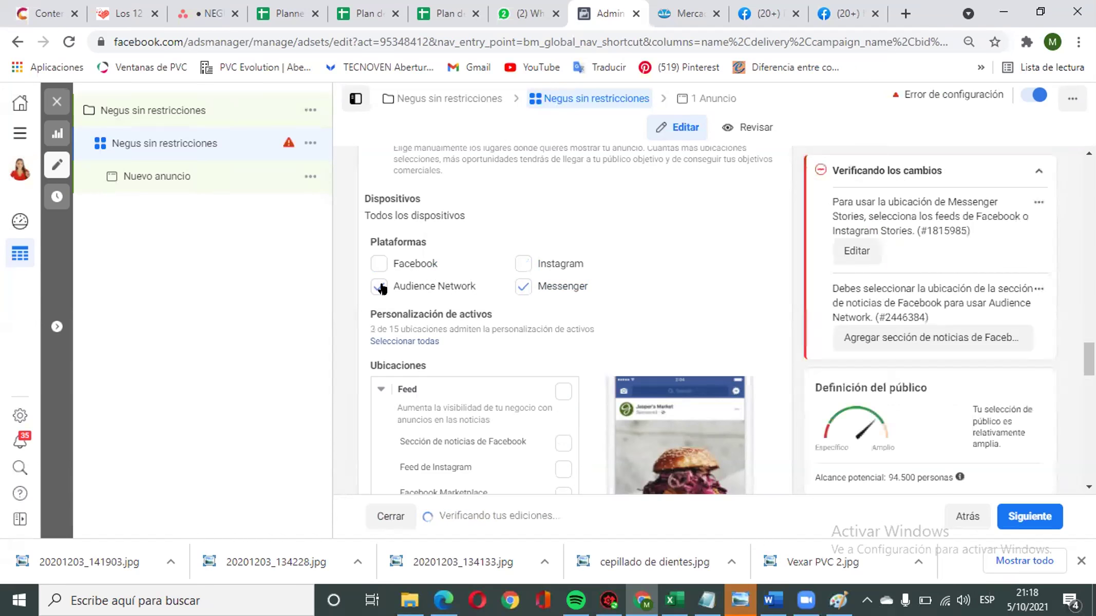
click(378, 286)
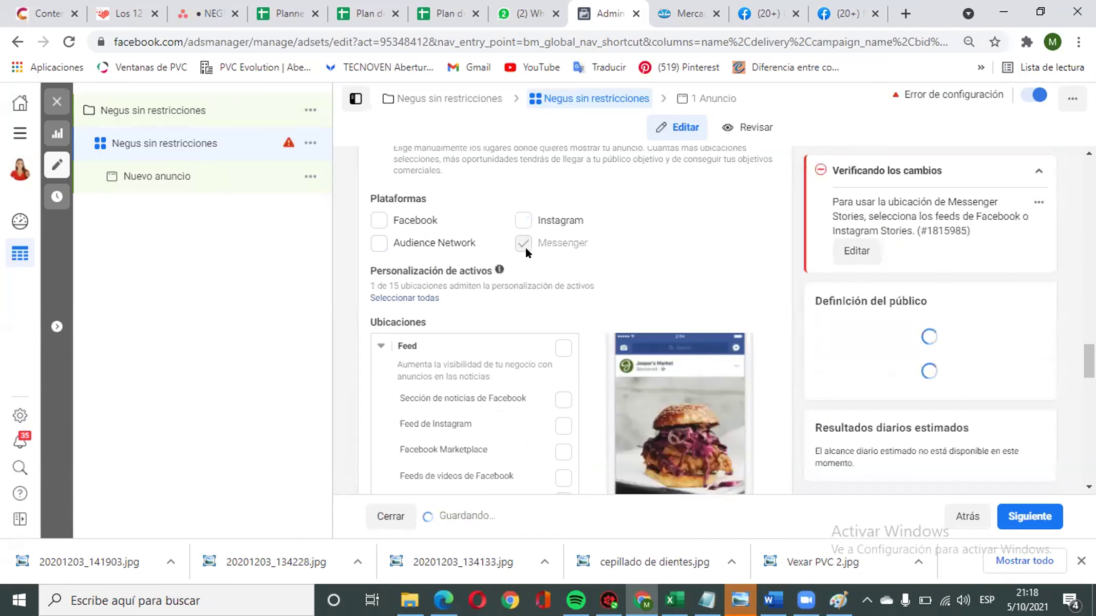
click(523, 222)
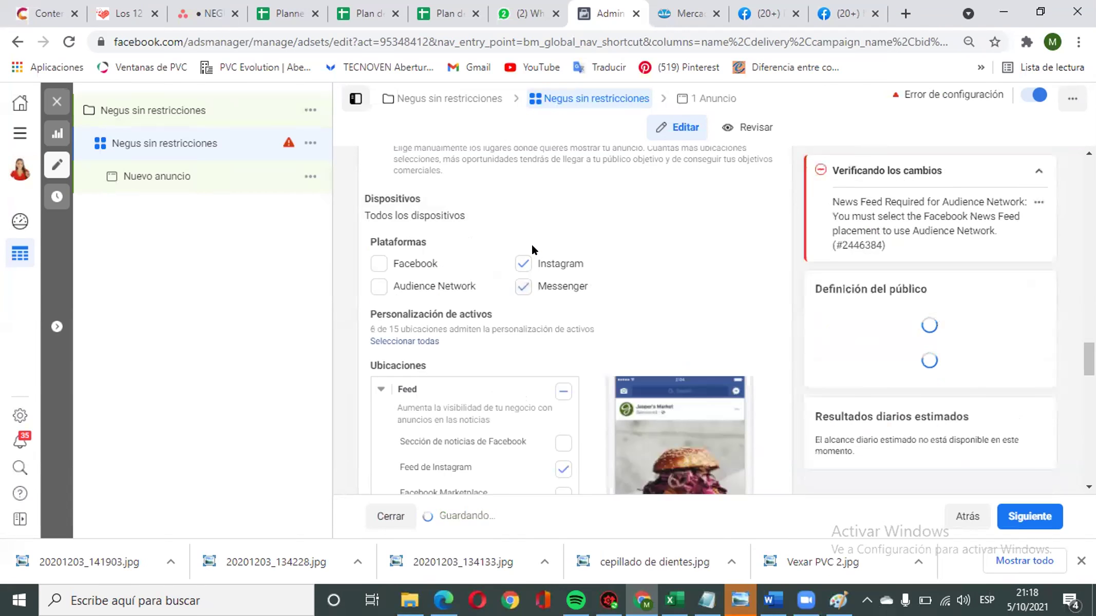
click(522, 288)
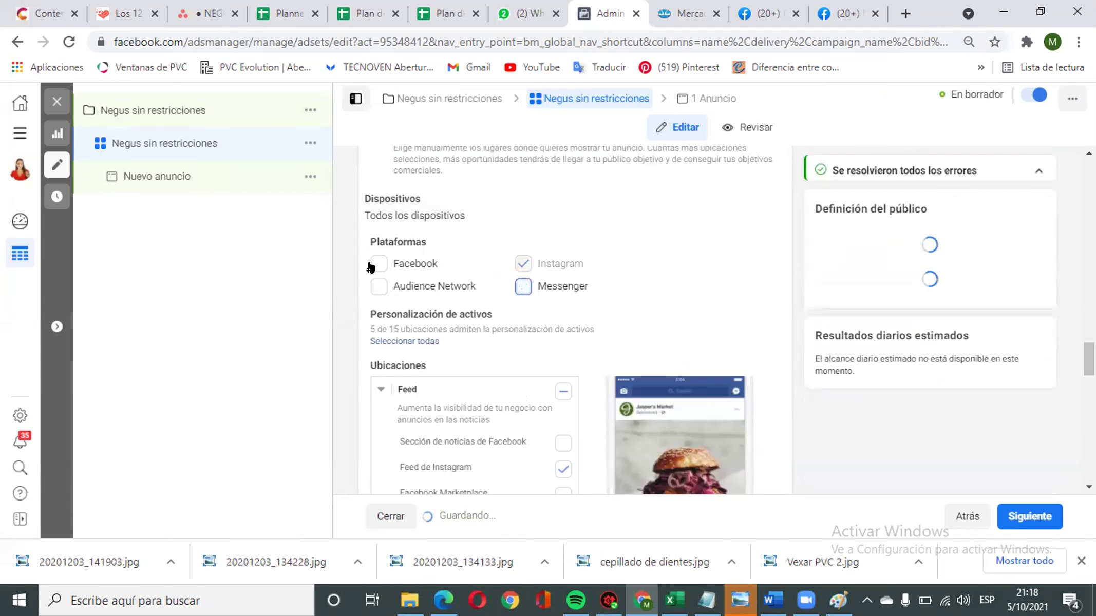
click(369, 265)
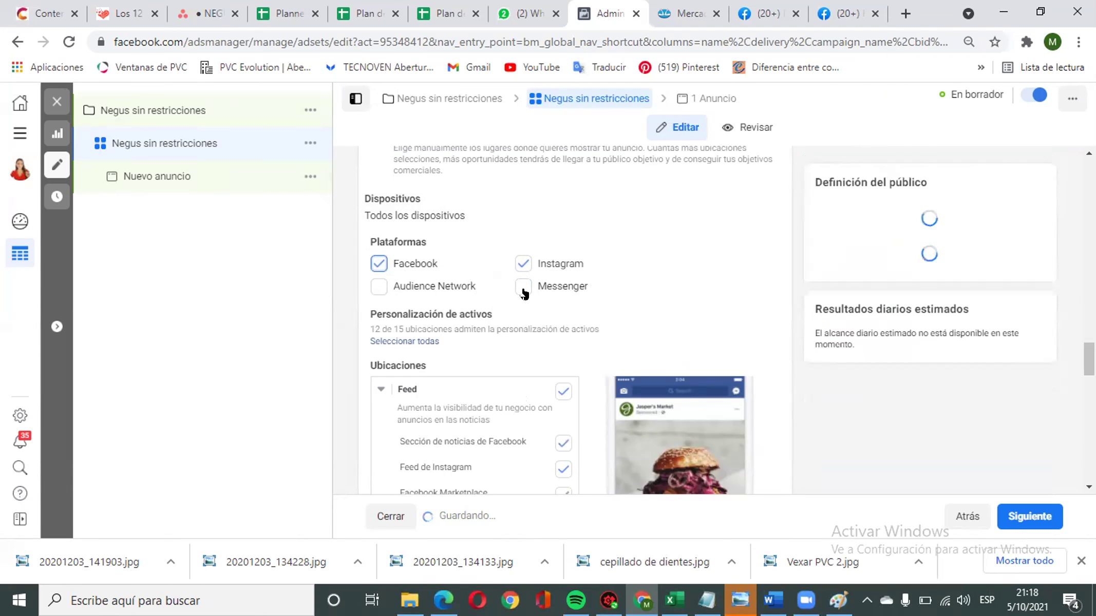
scroll(439, 232, down, 3)
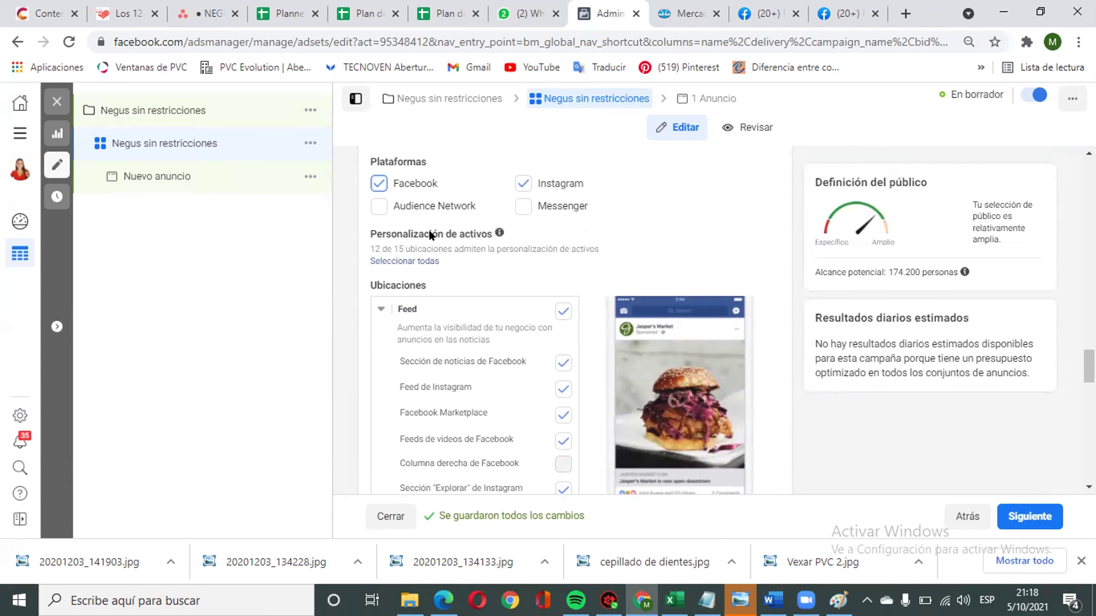
scroll(480, 206, up, 3)
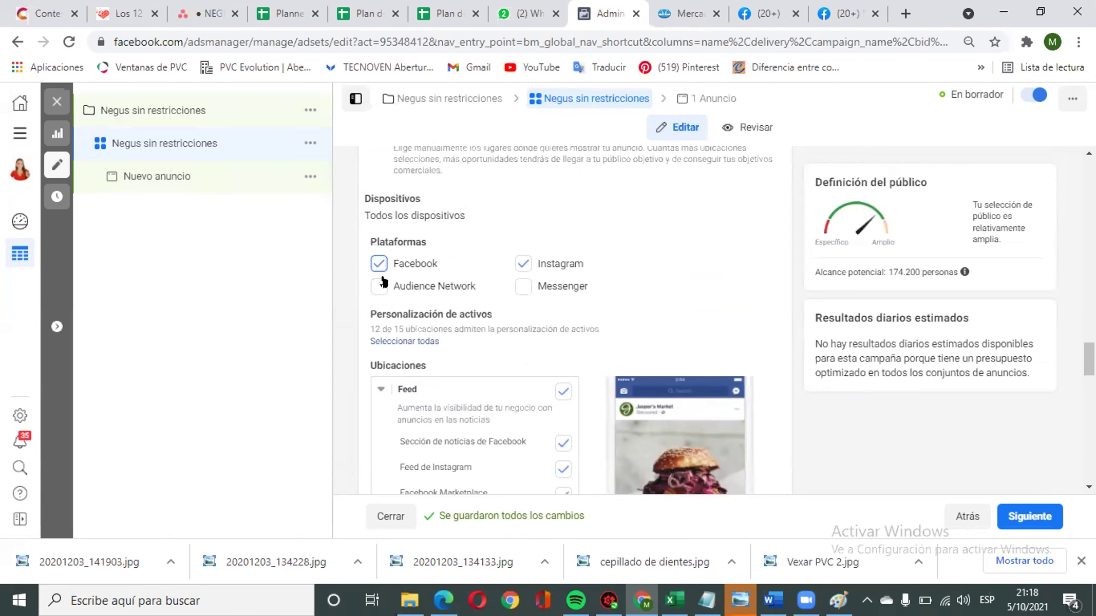
drag(405, 286, 490, 274)
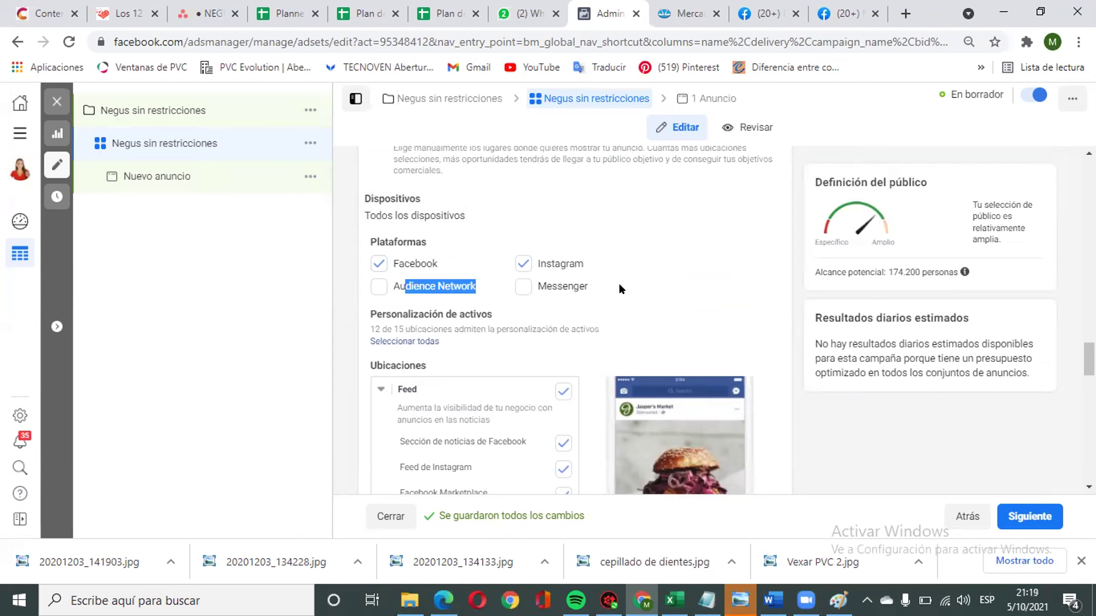
drag(604, 289, 353, 280)
drag(595, 280, 534, 287)
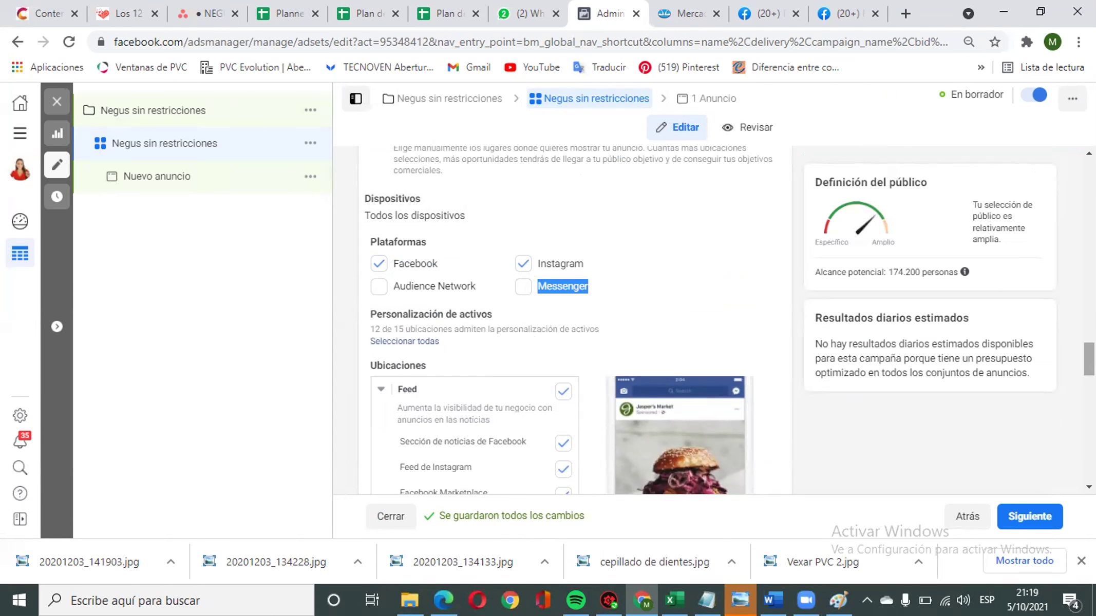
scroll(555, 360, down, 2)
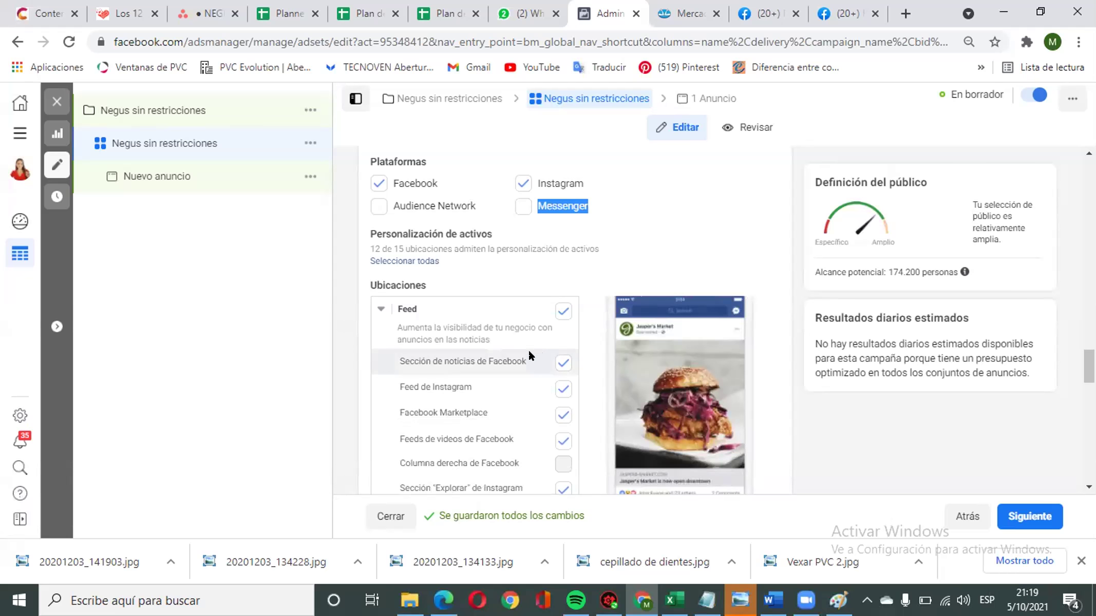
scroll(526, 360, up, 4)
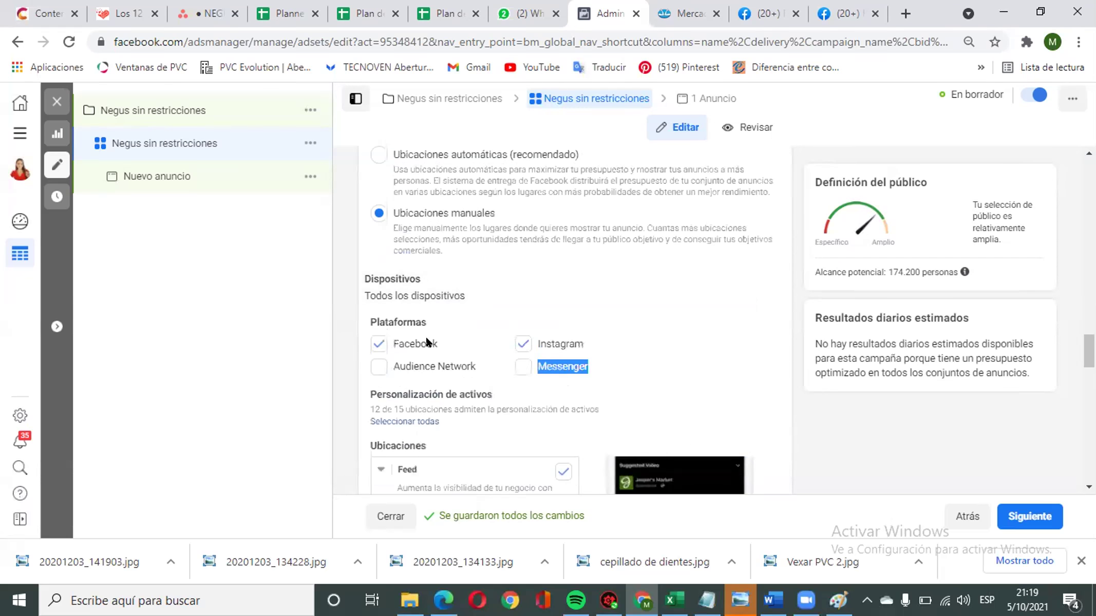
scroll(550, 341, down, 9)
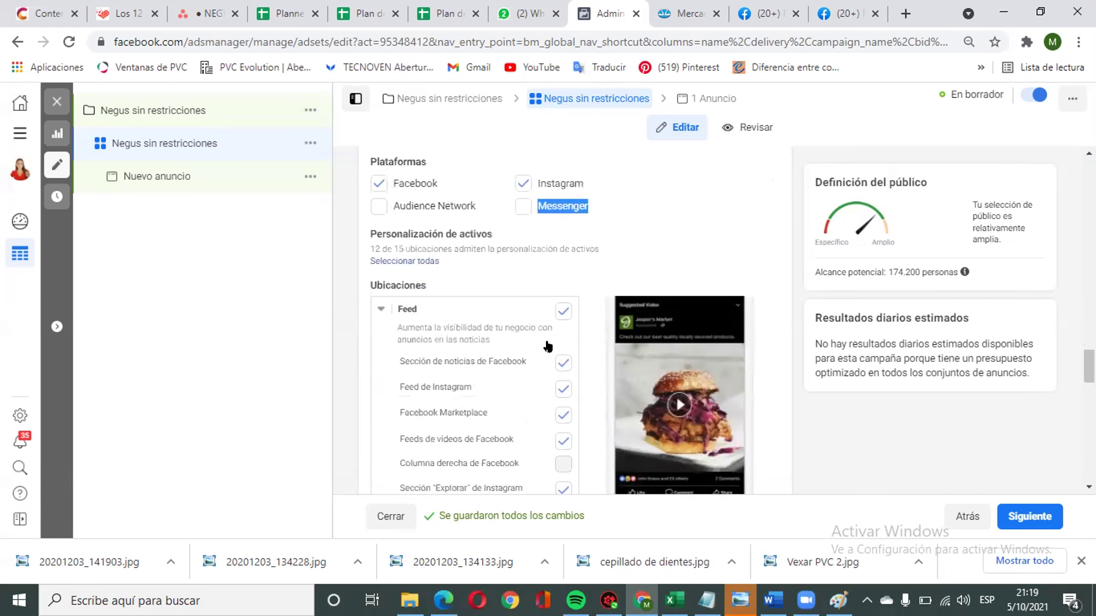
scroll(550, 338, down, 3)
scroll(552, 334, up, 9)
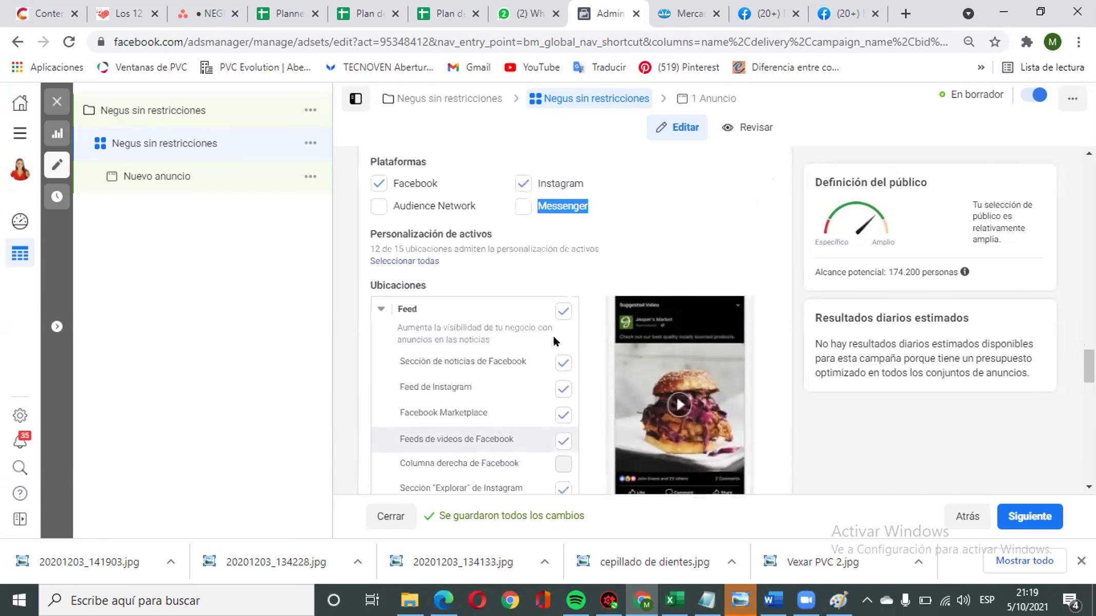
scroll(557, 443, down, 2)
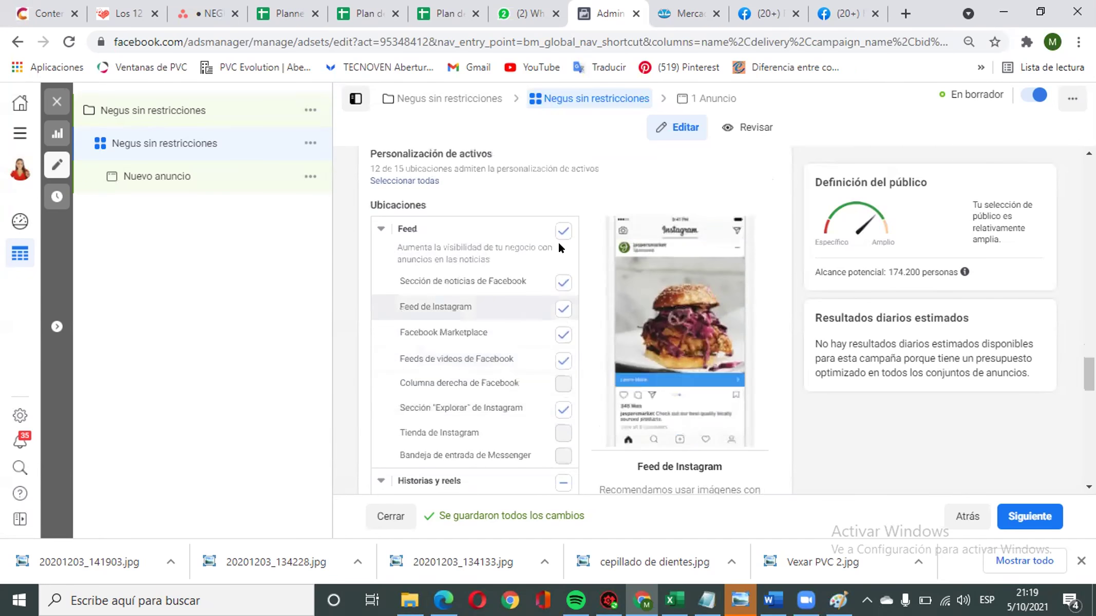
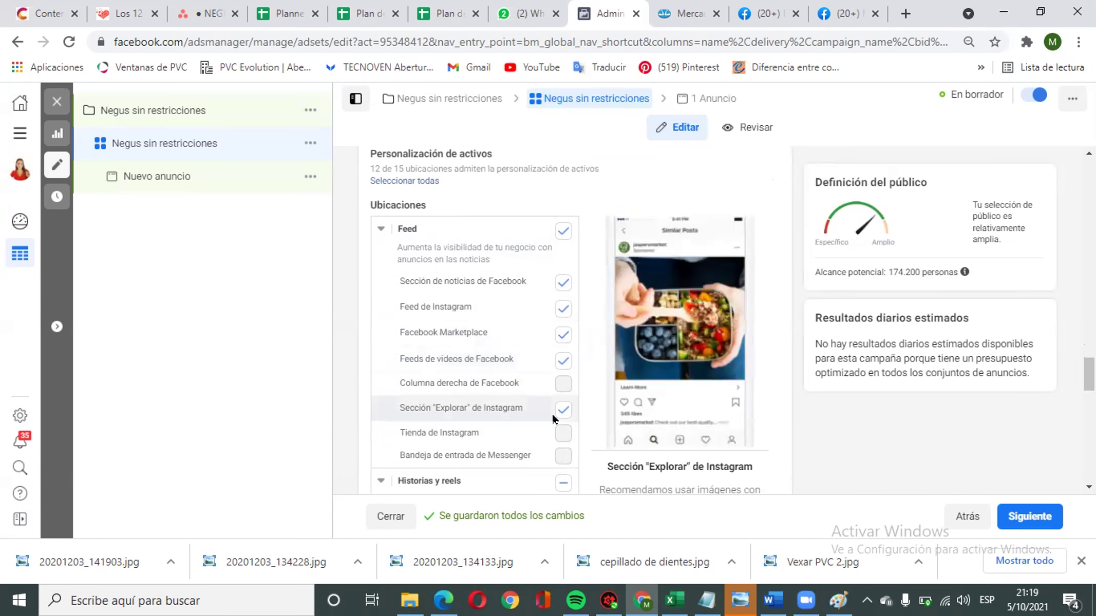
- Include Instagram Reels in the ad set's placements
scroll(560, 410, down, 2)
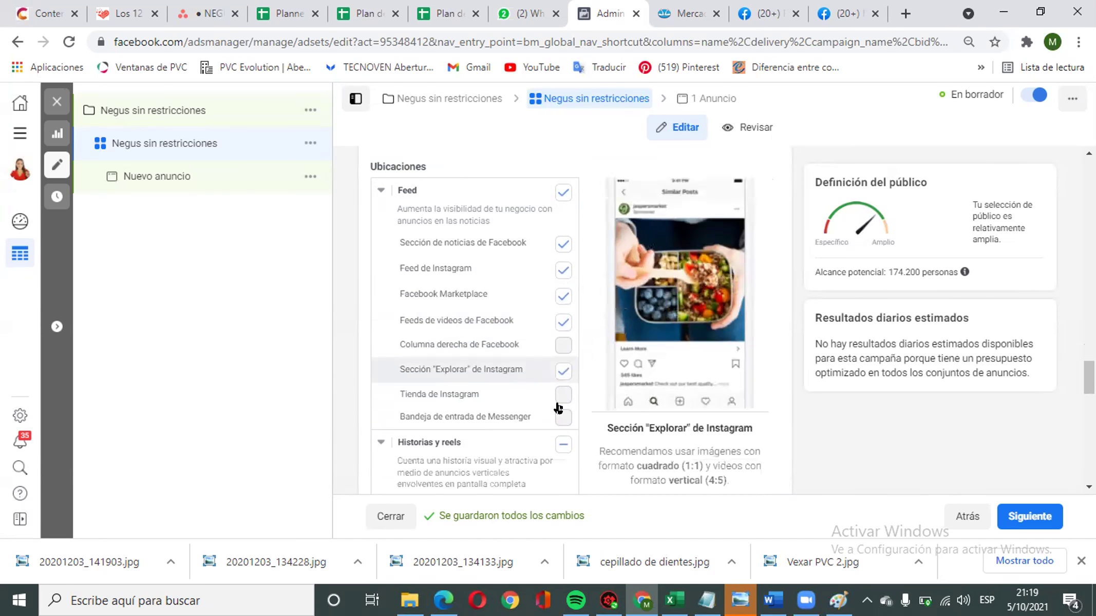
scroll(451, 359, down, 2)
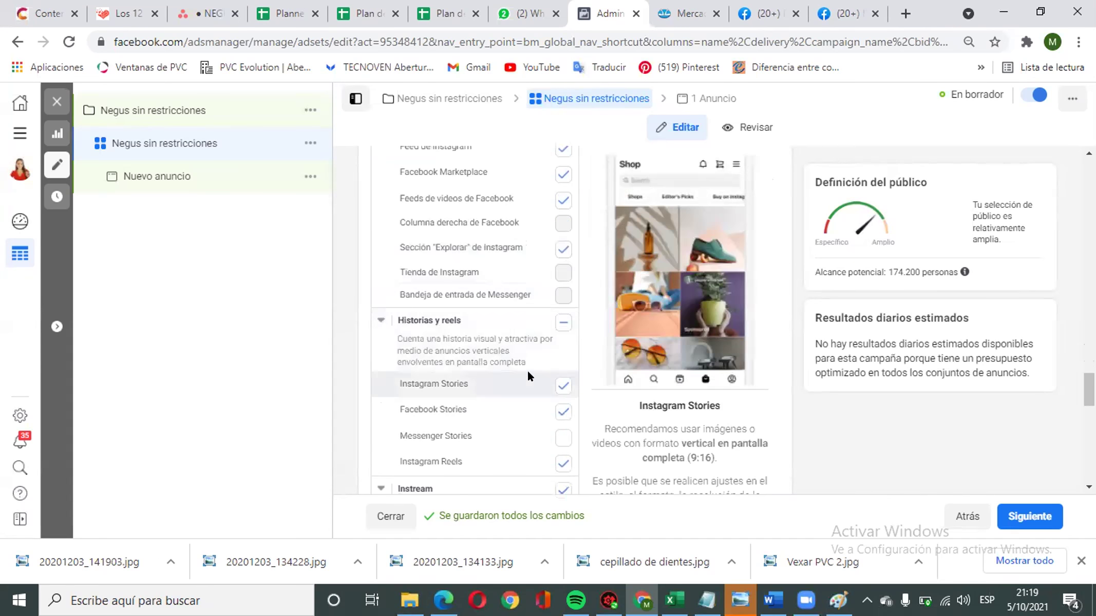
scroll(527, 378, down, 2)
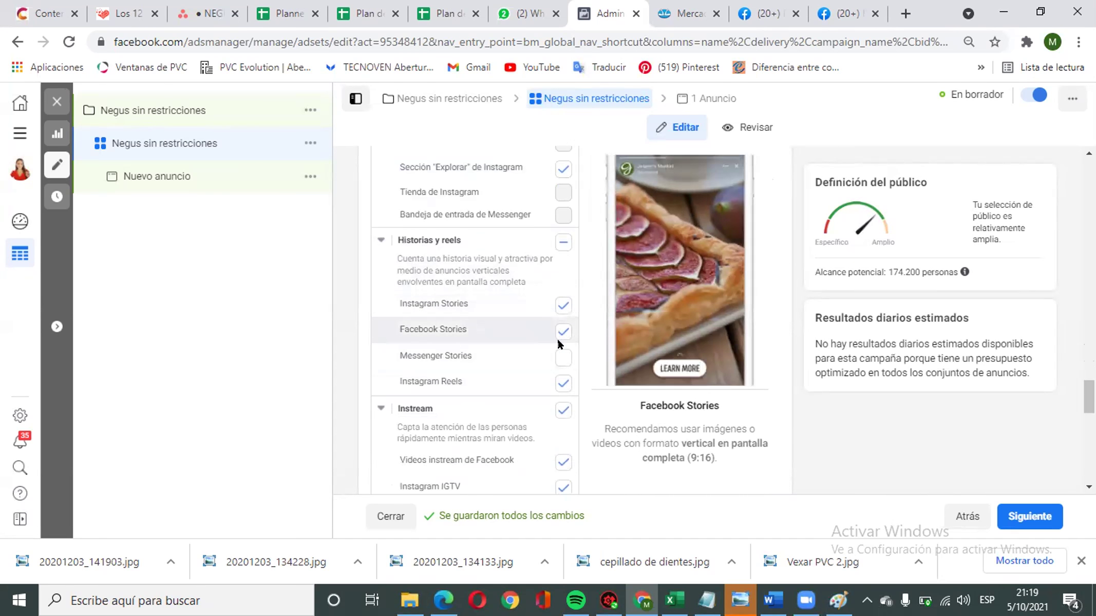
click(560, 384)
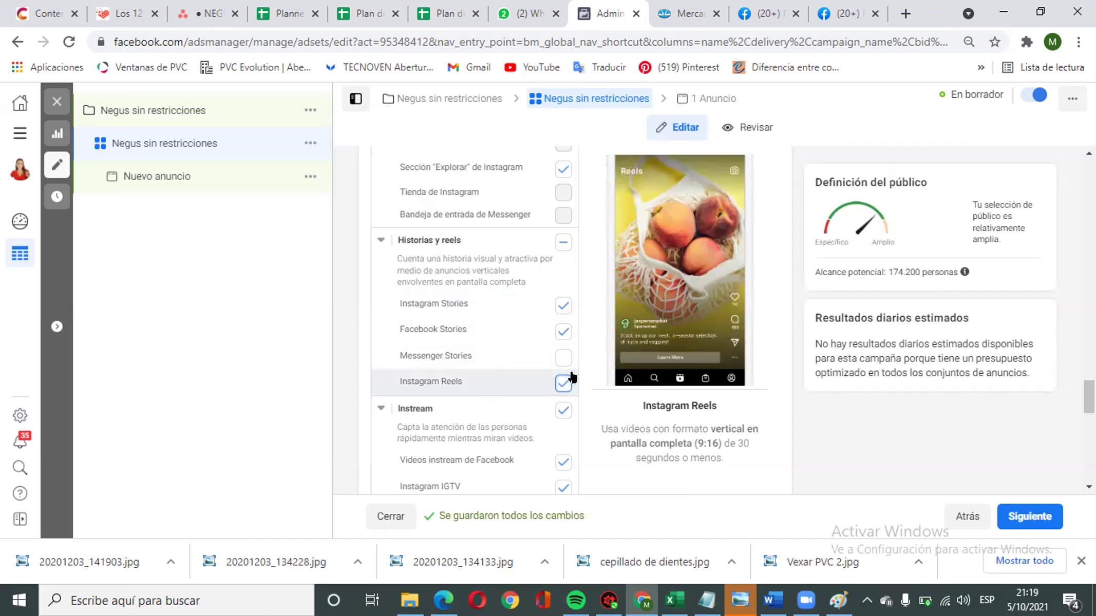
- Continue from the ad set to the ad setup, then switch to the Paint diagram
scroll(616, 306, up, 2)
scroll(616, 307, down, 4)
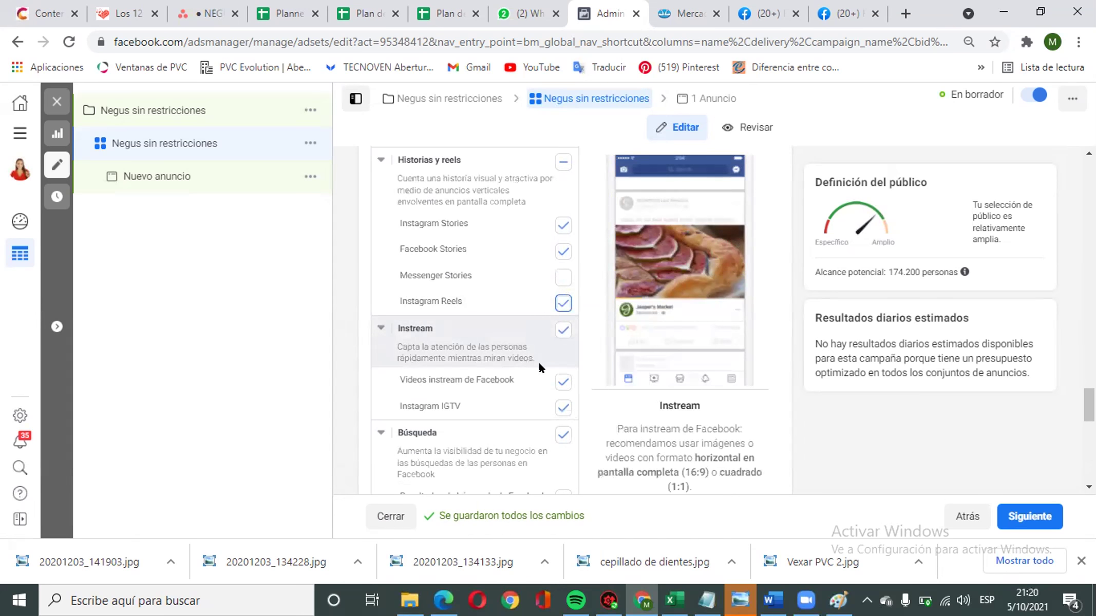
scroll(560, 308, down, 2)
scroll(544, 248, up, 2)
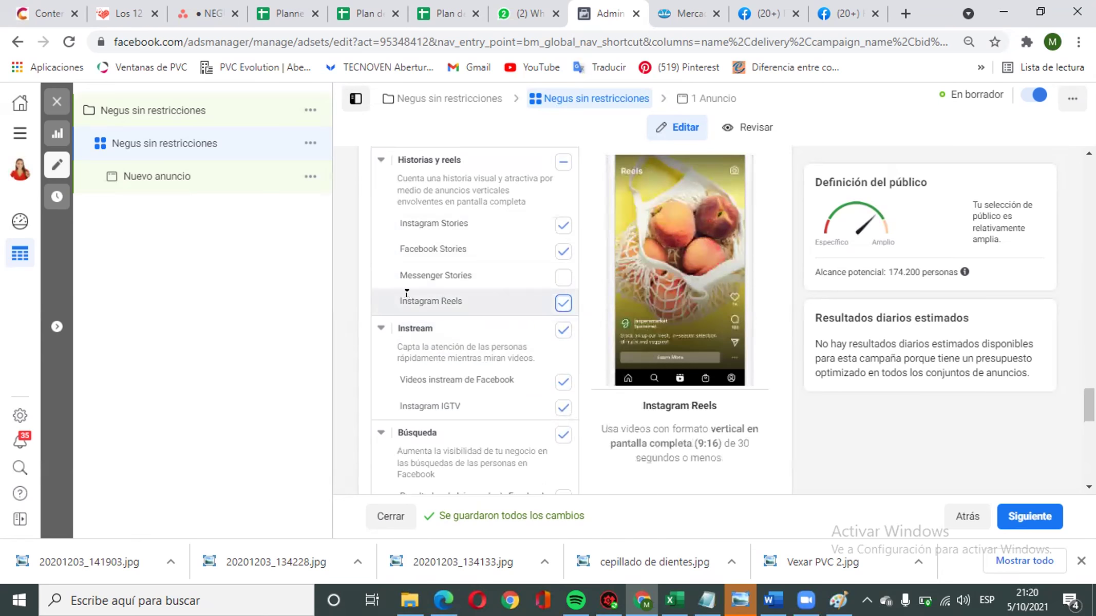
scroll(470, 323, down, 2)
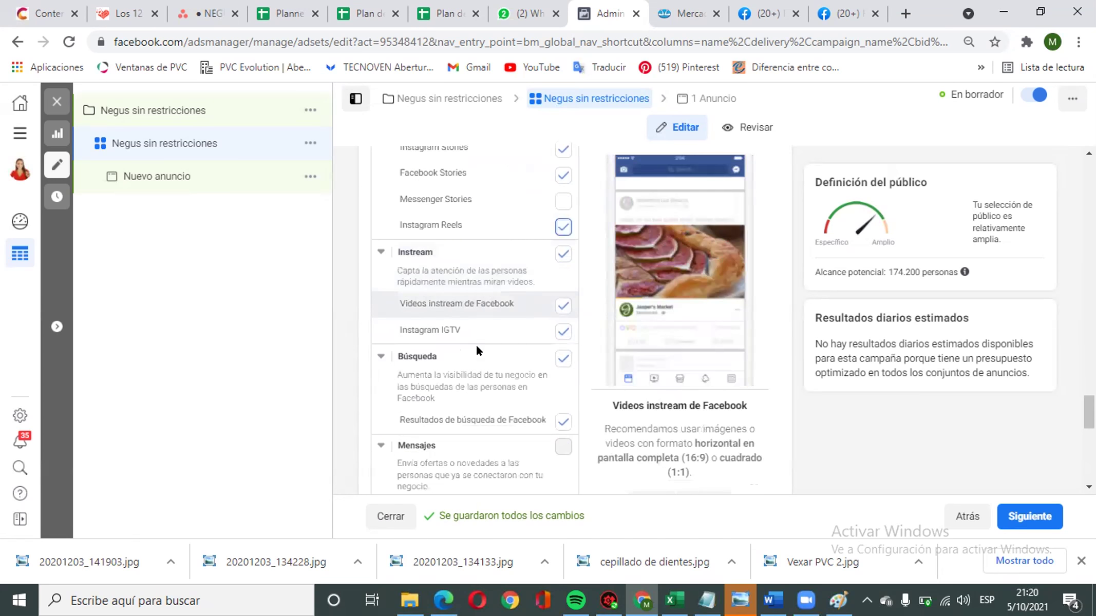
scroll(476, 361, down, 10)
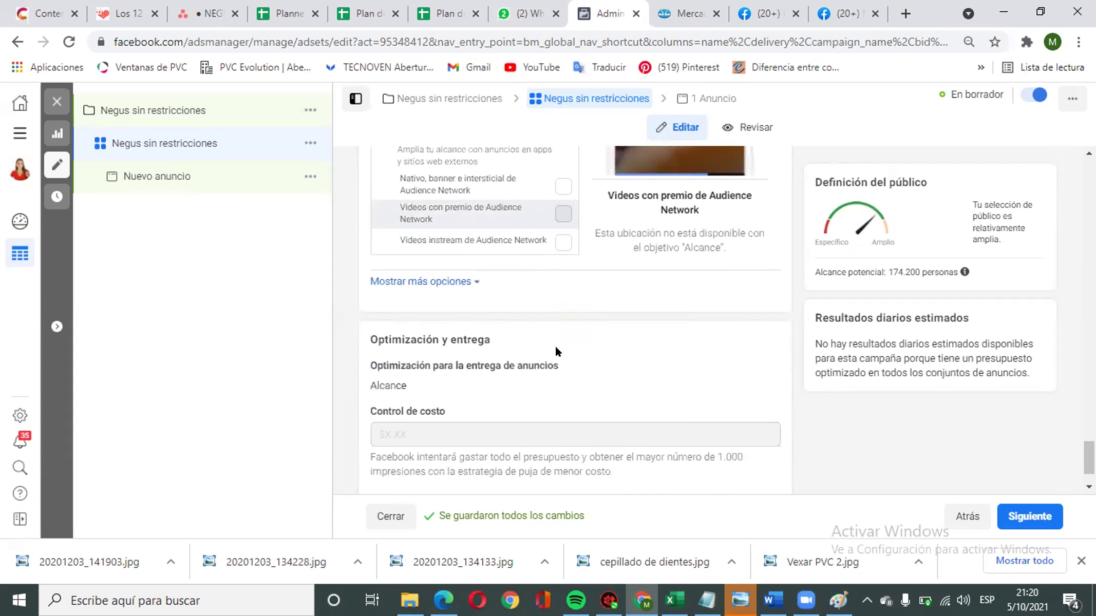
scroll(503, 349, down, 1)
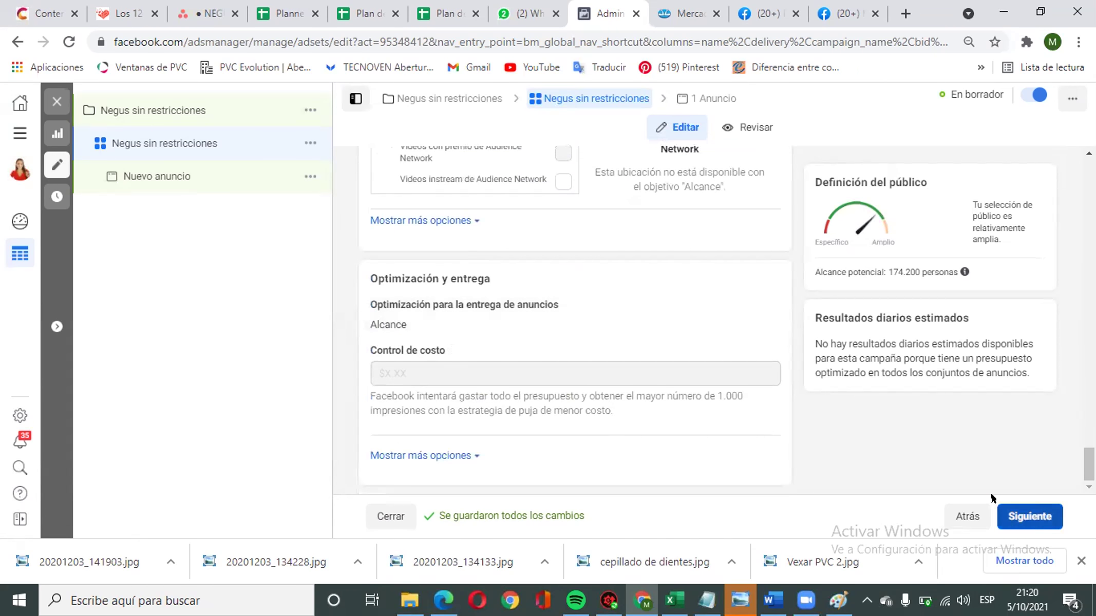
scroll(825, 388, up, 4)
scroll(1012, 480, down, 4)
click(1031, 513)
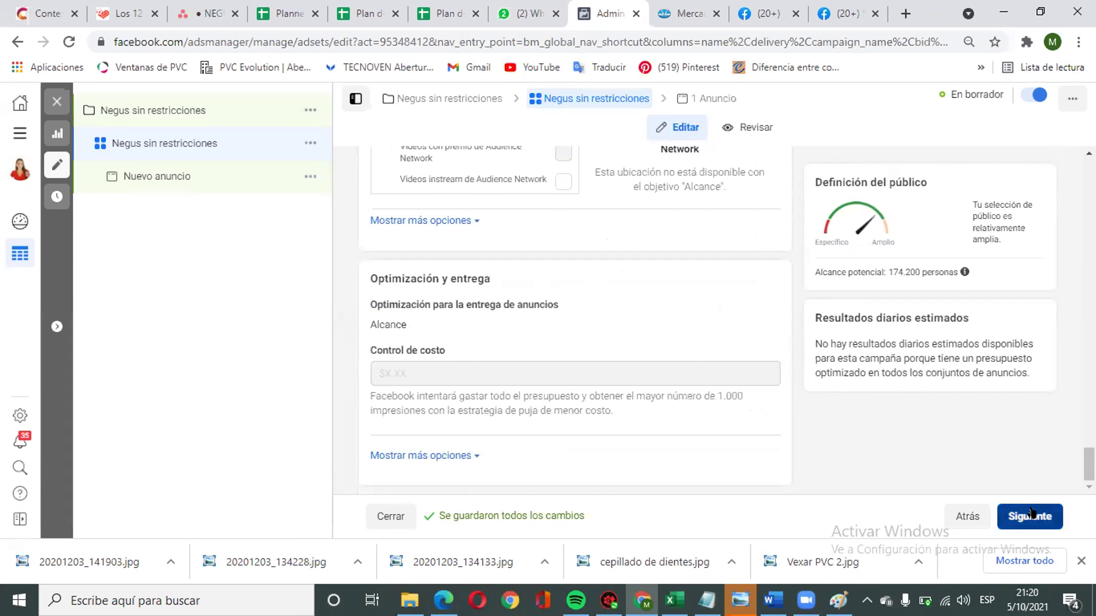
click(830, 600)
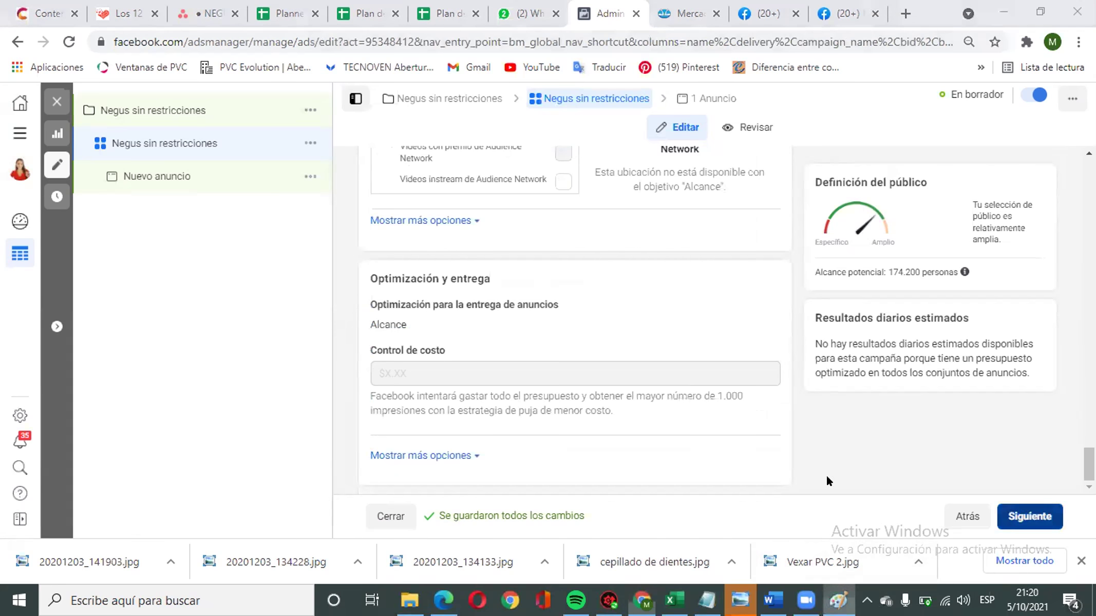
- Move the TEXTO Y FOTO ellipse within the concentric diagram, then undo the last change
drag(127, 334, 332, 399)
drag(257, 366, 225, 368)
key(Right)
key(Right)
key(Right)
key(Right)
key(Right)
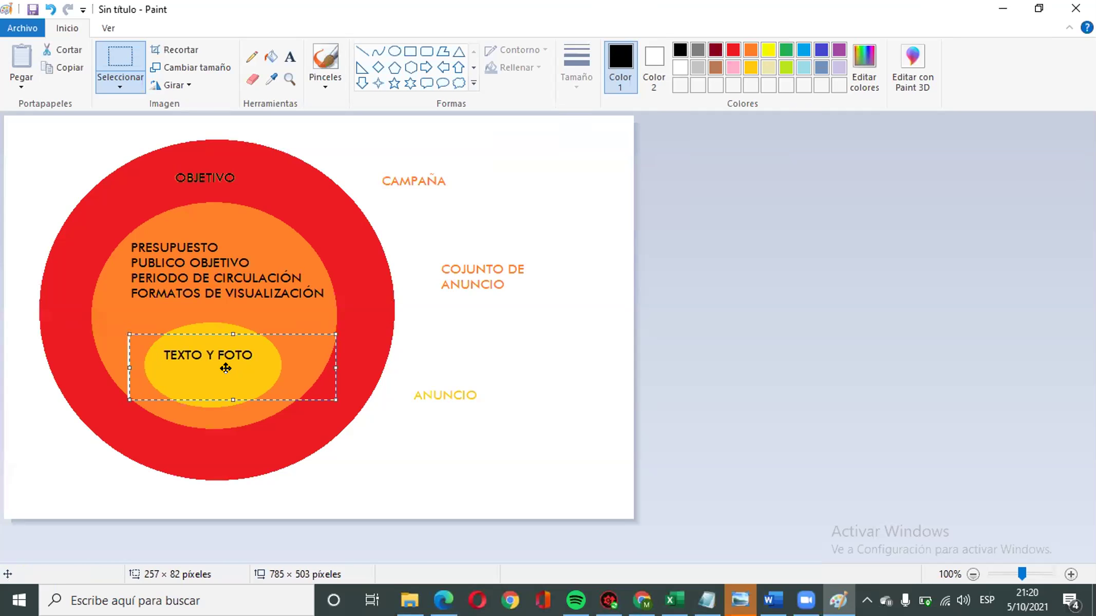
key(Left)
key(Left)
key(Left)
key(Left)
key(Left)
key(Left)
key(Left)
click(479, 221)
click(480, 221)
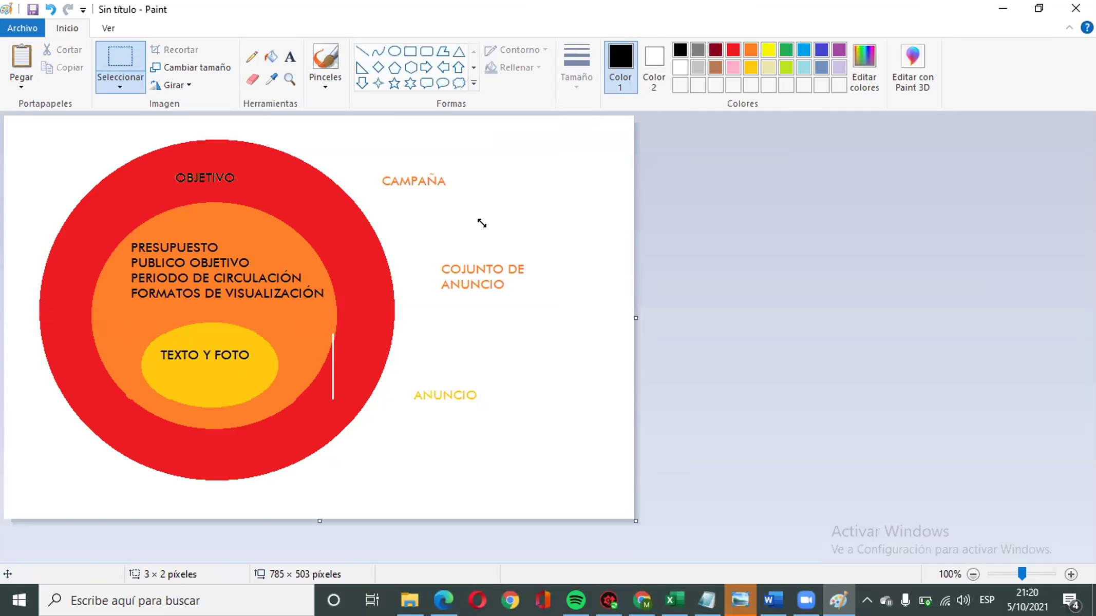
key(ctrl+z)
key(ctrl+z)
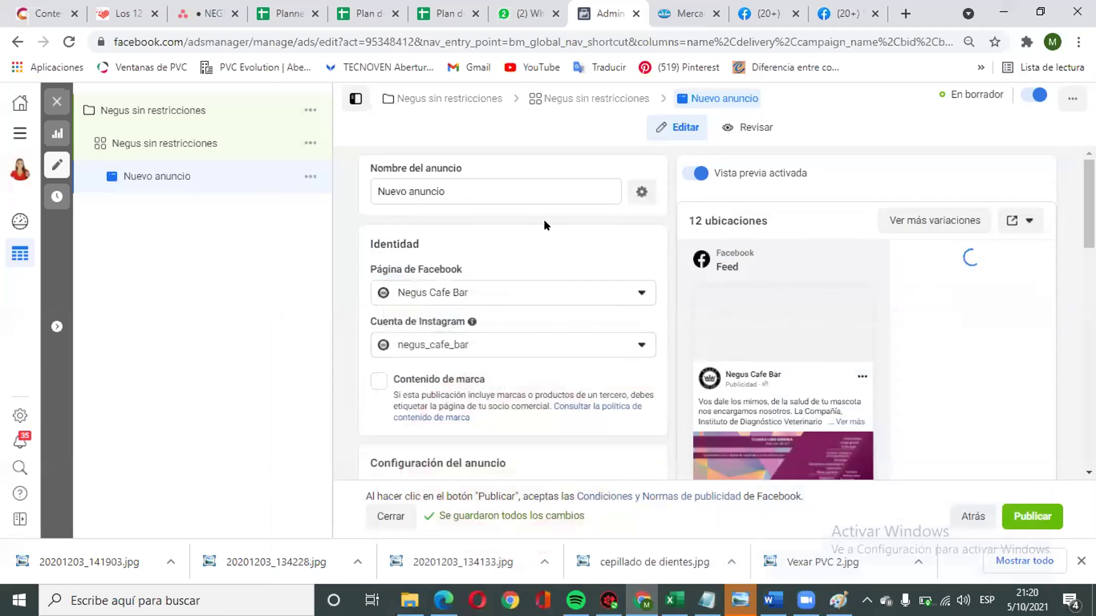
- Replace the ad name 'Nuevo anuncio' with 'Negus sin restricciones' in Nombre del anuncio
click(545, 187)
key(BackSpace)
key(BackSpace)
key(BackSpace)
key(BackSpace)
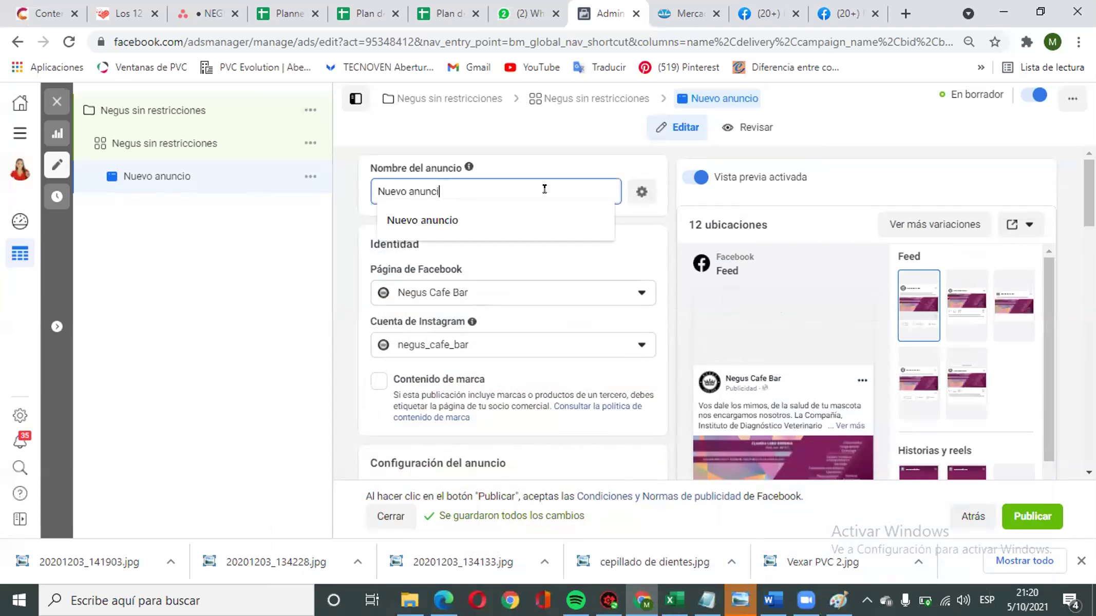
key(BackSpace)
key(BackSpace)
key(BackSpace)
key(BackSpace)
key(BackSpace)
key(BackSpace)
key(BackSpace)
key(BackSpace)
key(BackSpace)
text(N)
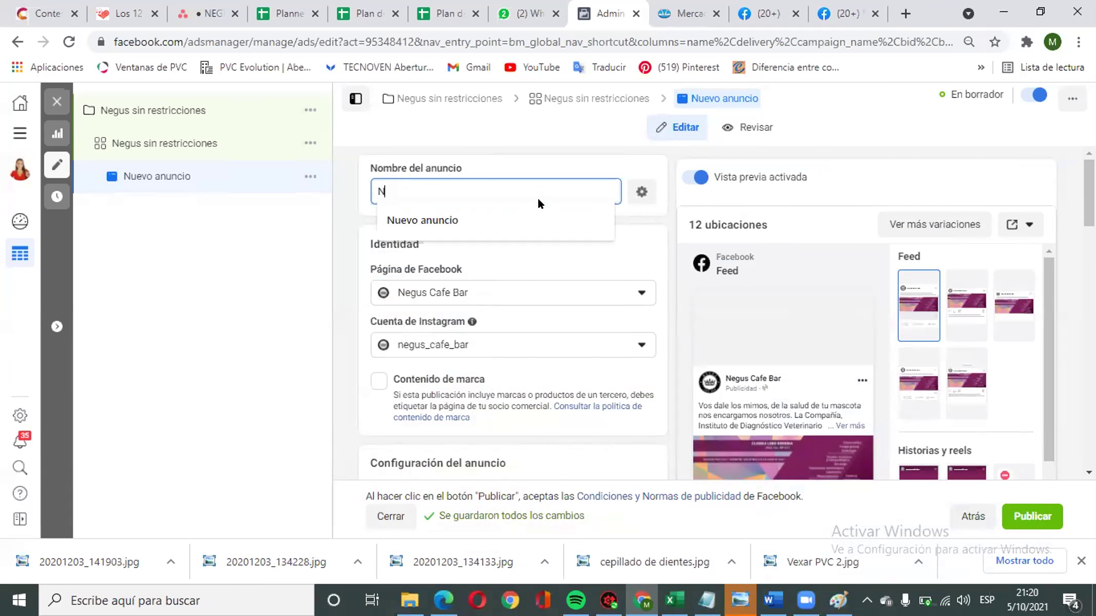
text(egus sin restricciones)
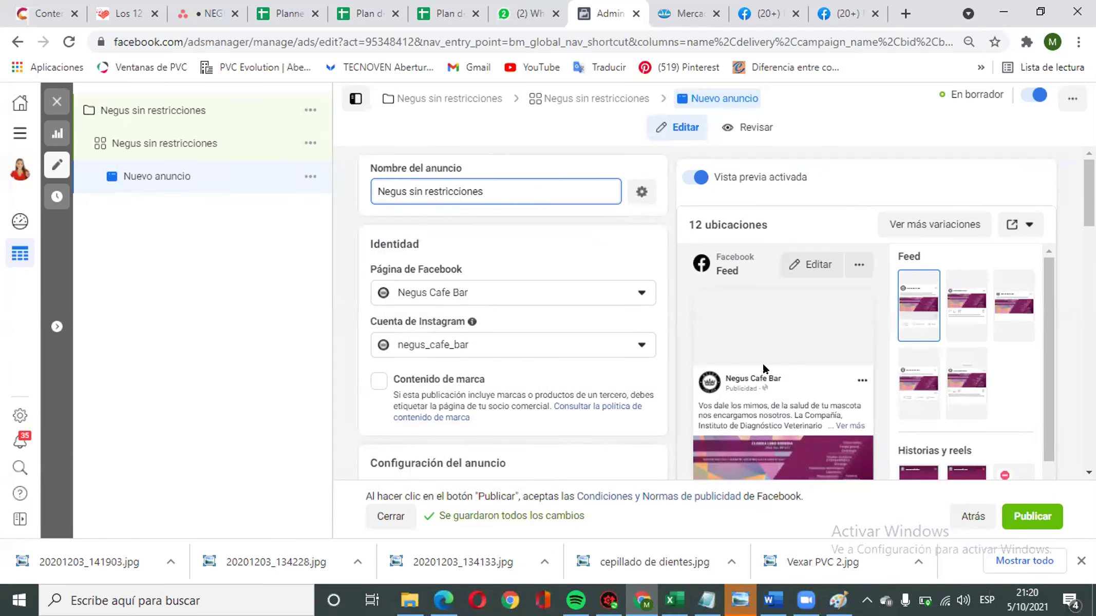
scroll(558, 276, down, 2)
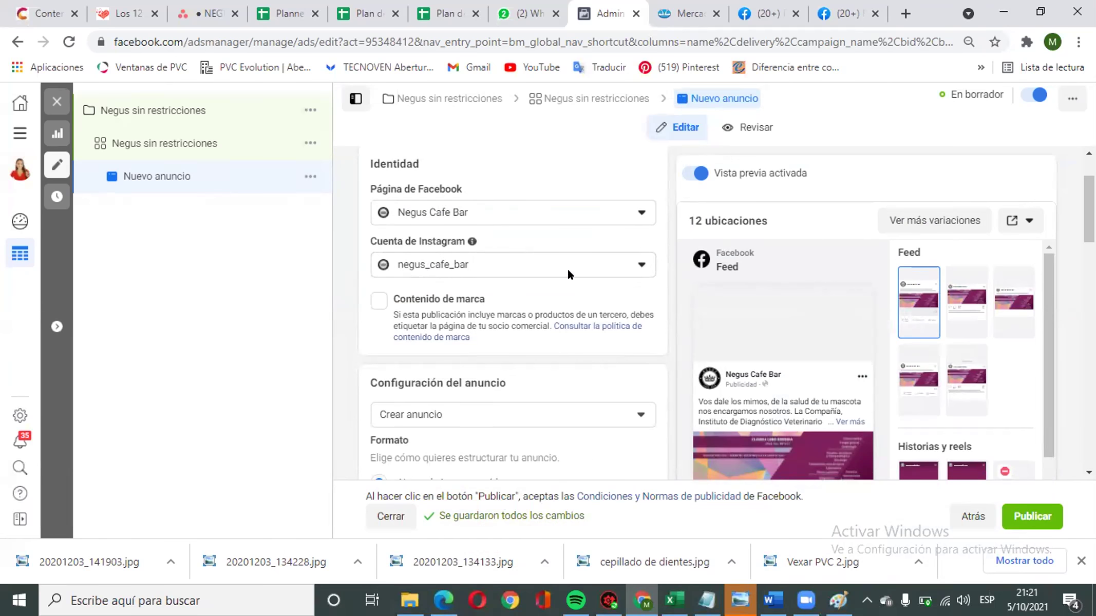
drag(637, 269, 476, 238)
click(371, 233)
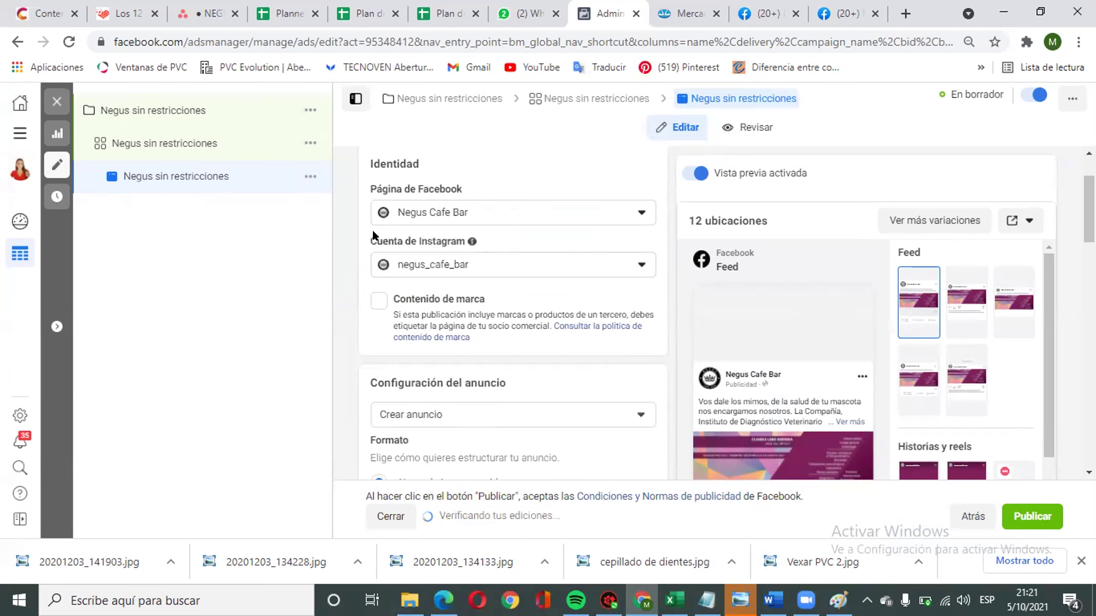
- Keep the ad format as single image or video
drag(378, 246, 526, 247)
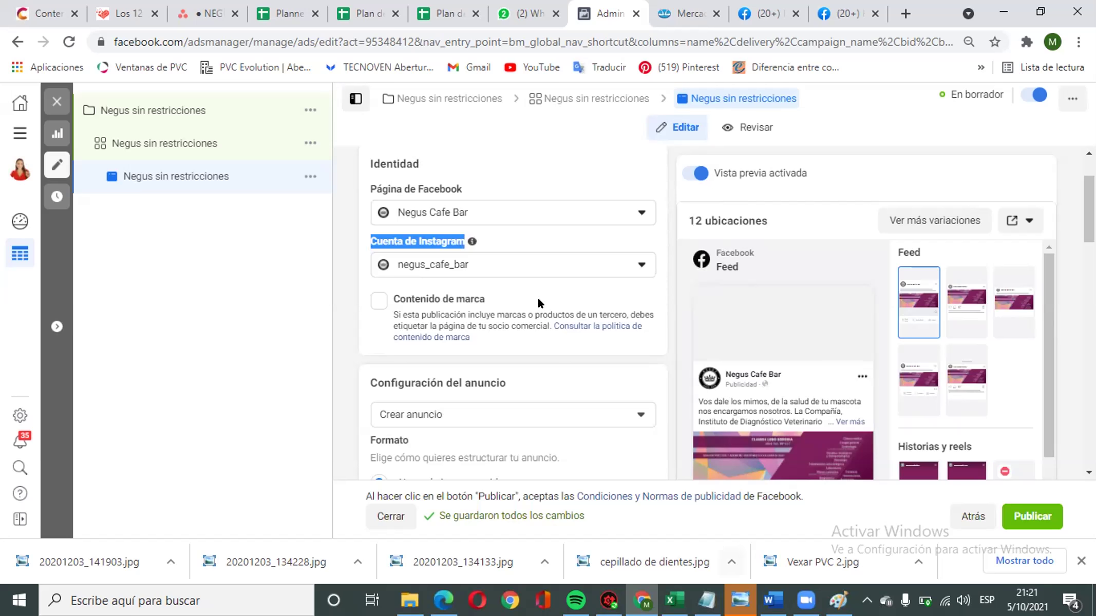
scroll(474, 266, down, 5)
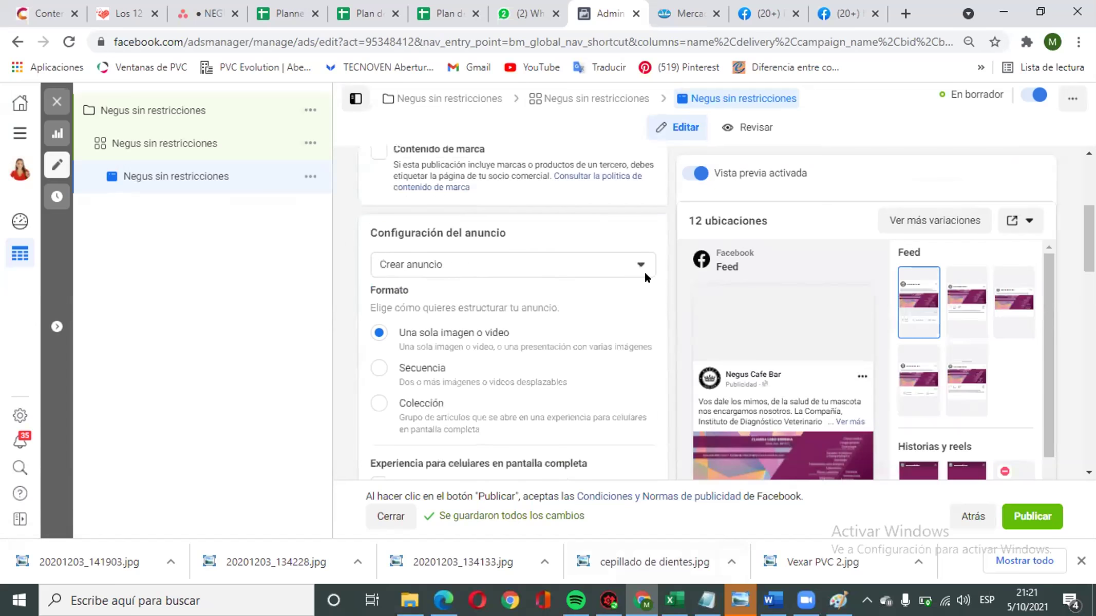
scroll(851, 292, down, 5)
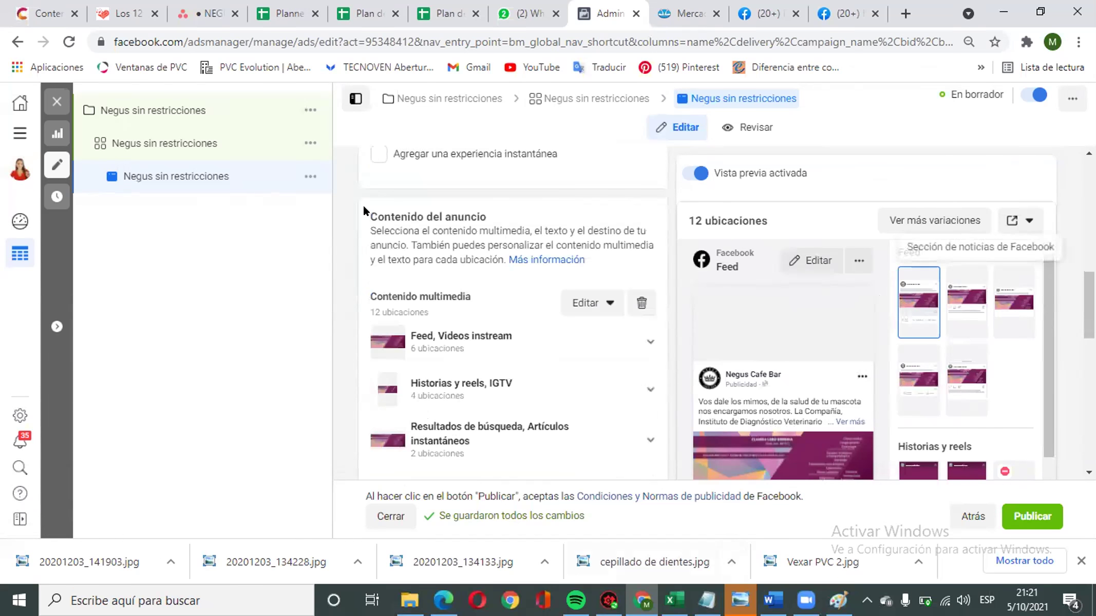
scroll(852, 296, up, 6)
scroll(784, 325, down, 3)
scroll(784, 325, up, 6)
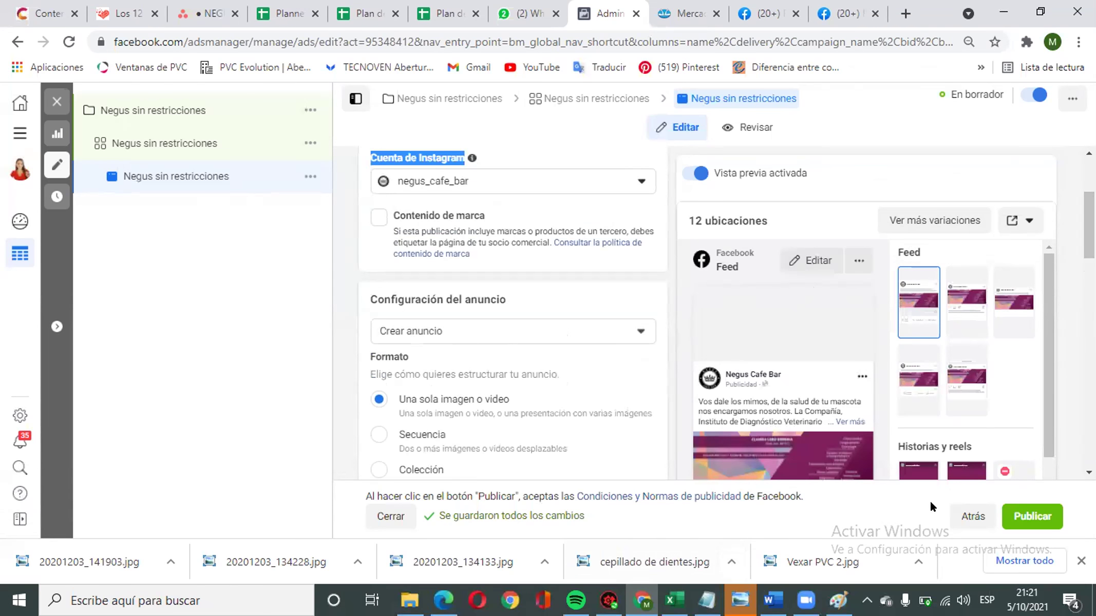
mouse_move(869, 263)
scroll(786, 323, up, 3)
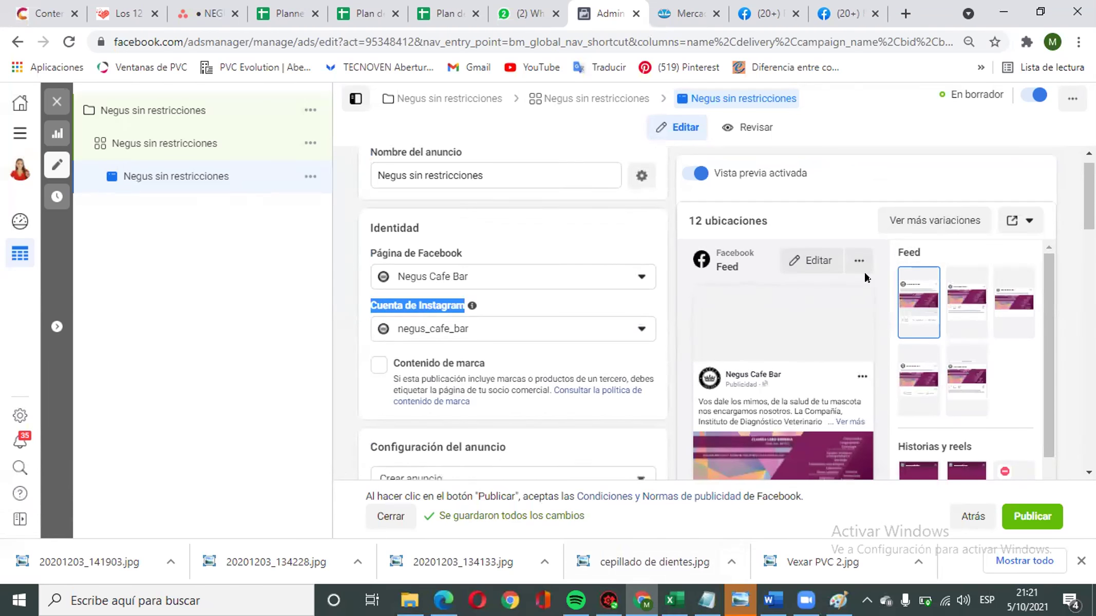
scroll(522, 367, down, 3)
scroll(526, 373, down, 2)
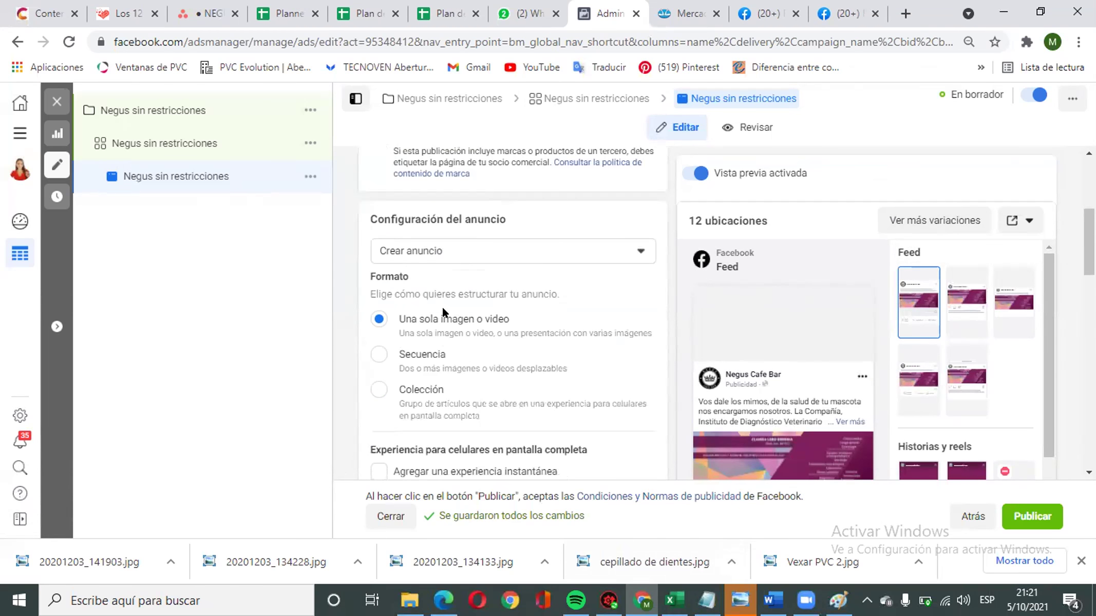
click(441, 331)
- Delete all existing media using Eliminar todo next to Contenido multimedia
scroll(453, 325, down, 5)
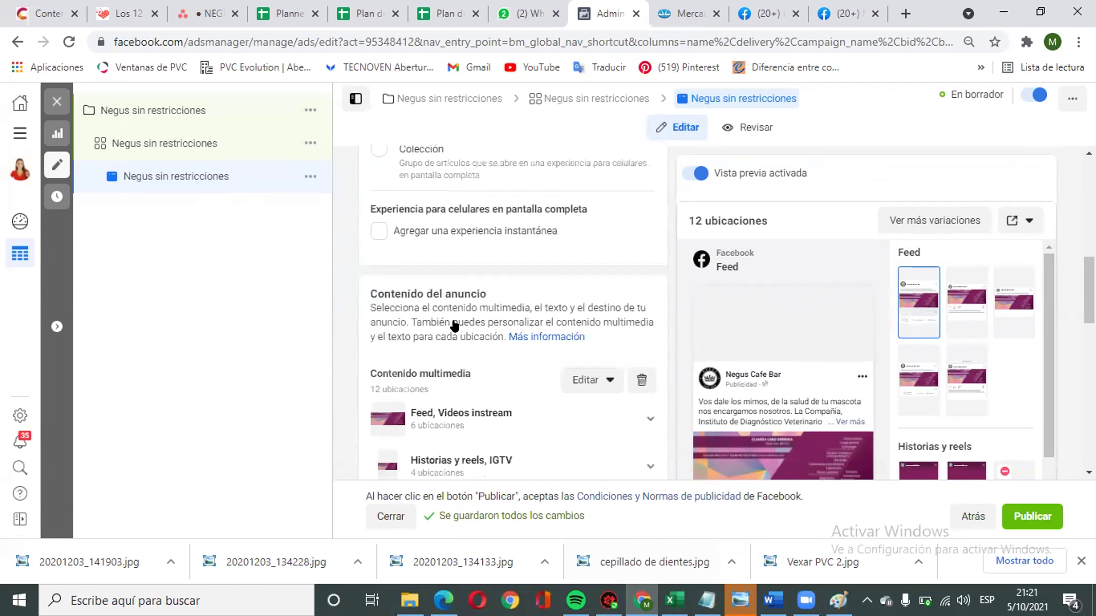
scroll(565, 308, down, 2)
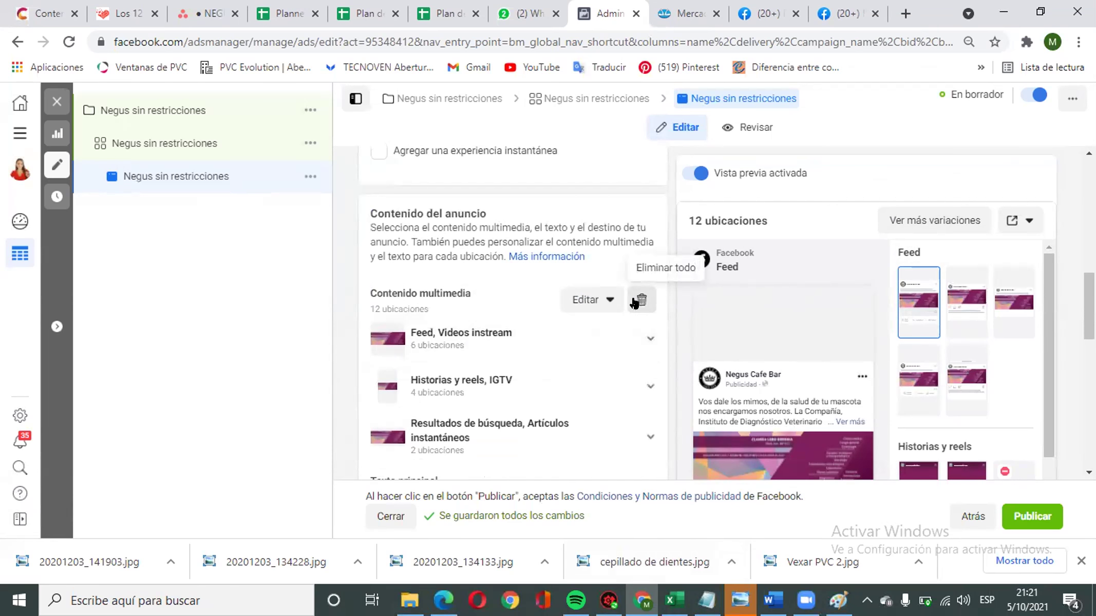
drag(413, 293, 562, 304)
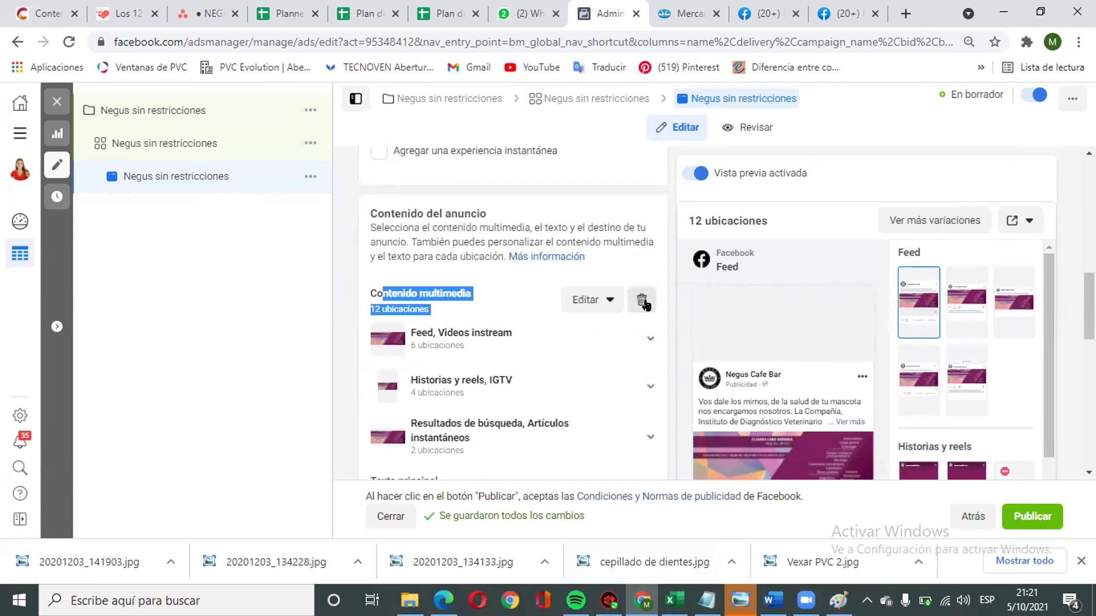
click(641, 300)
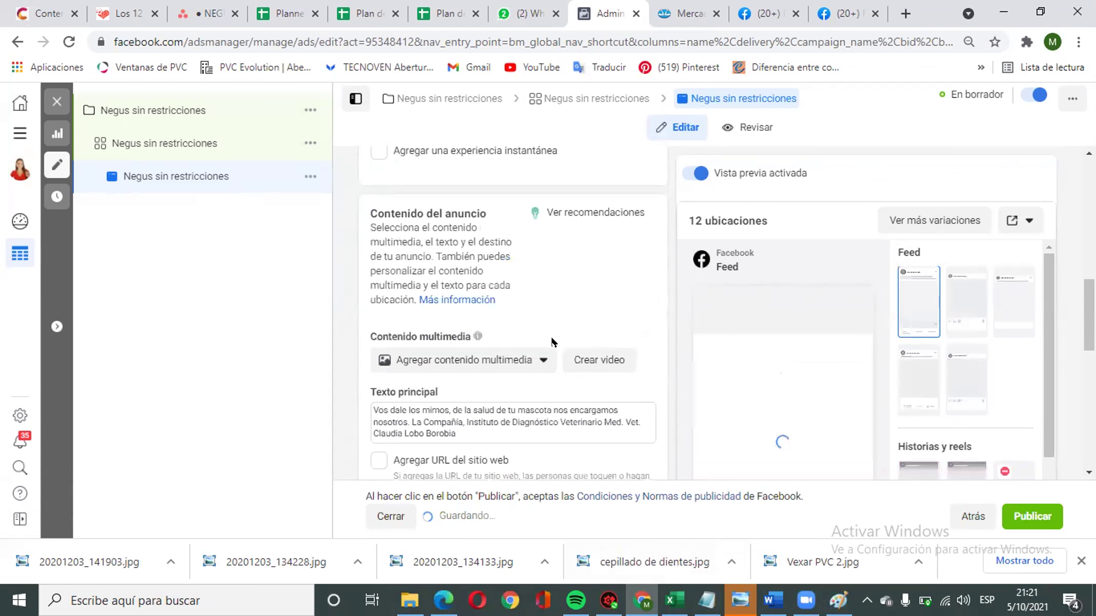
- Add a video to the ad by uploading 'Día internacional de la traducción.mp4' from Downloads
click(472, 278)
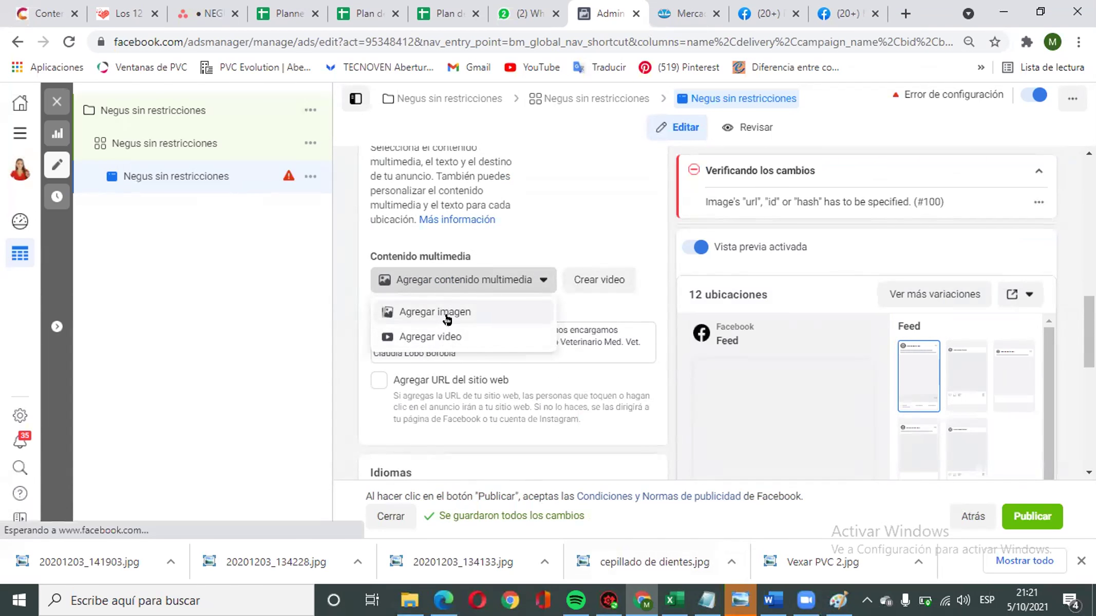
click(442, 337)
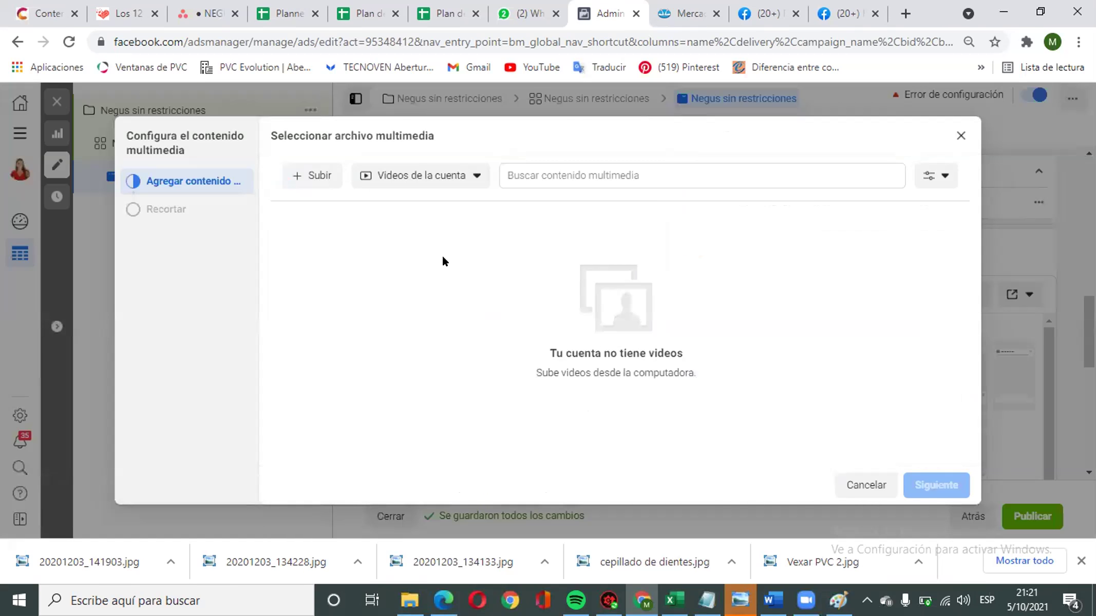
click(443, 175)
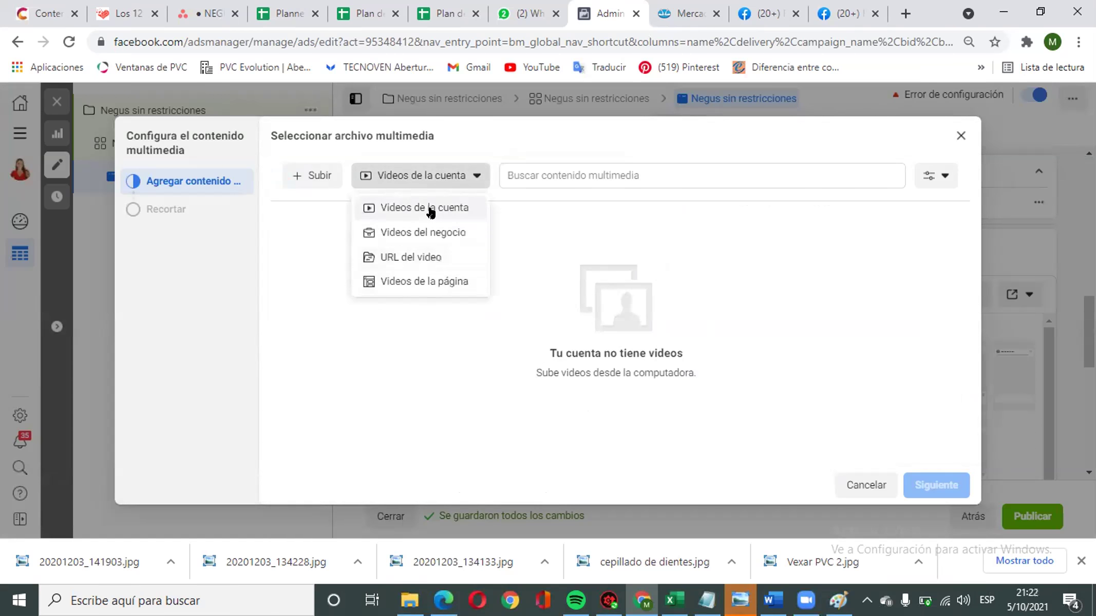
click(430, 208)
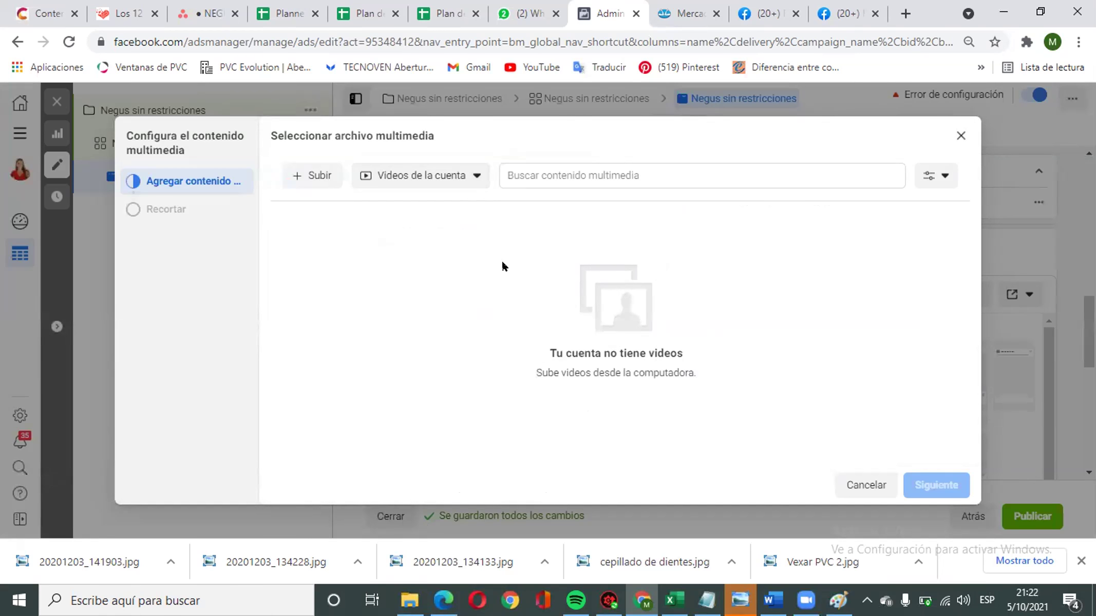
click(312, 177)
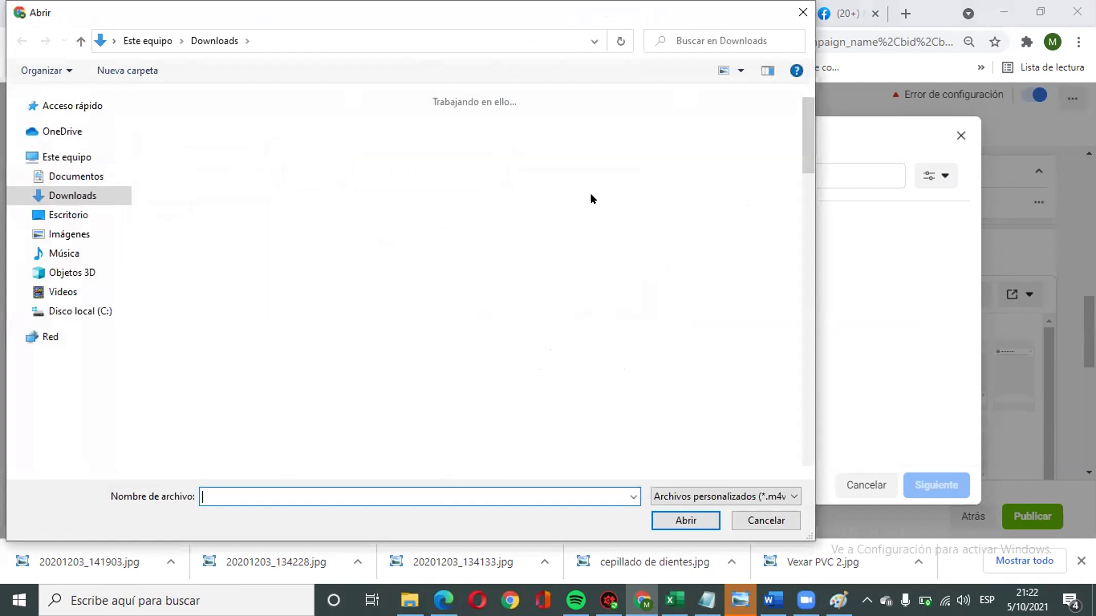
double_click(379, 177)
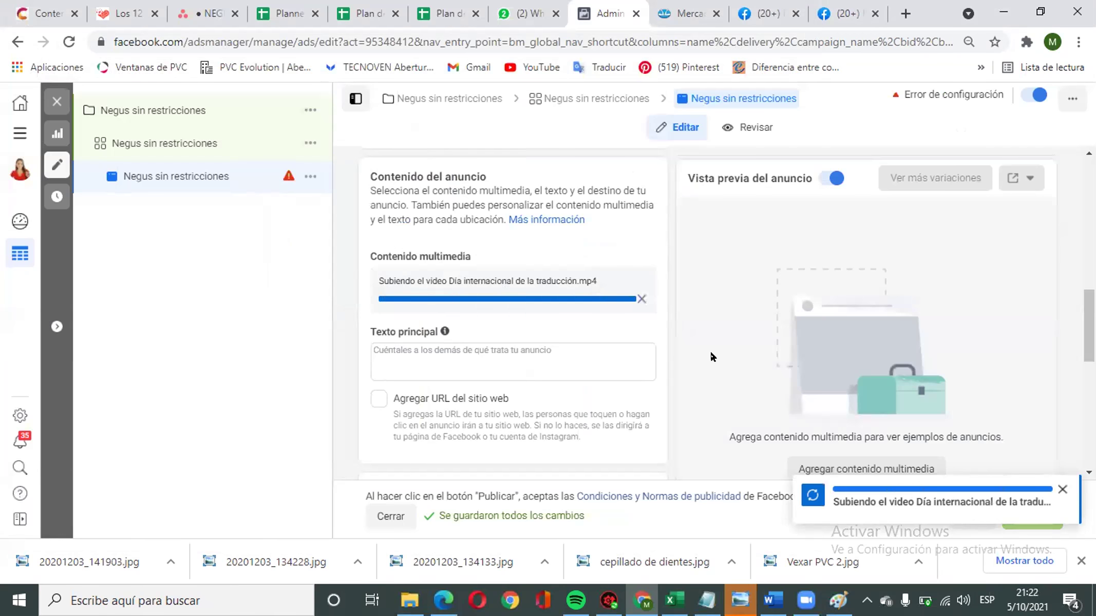
- Write the first primary-text line 'El octover fest llegó a jujuy sin restricciones'
text(N)
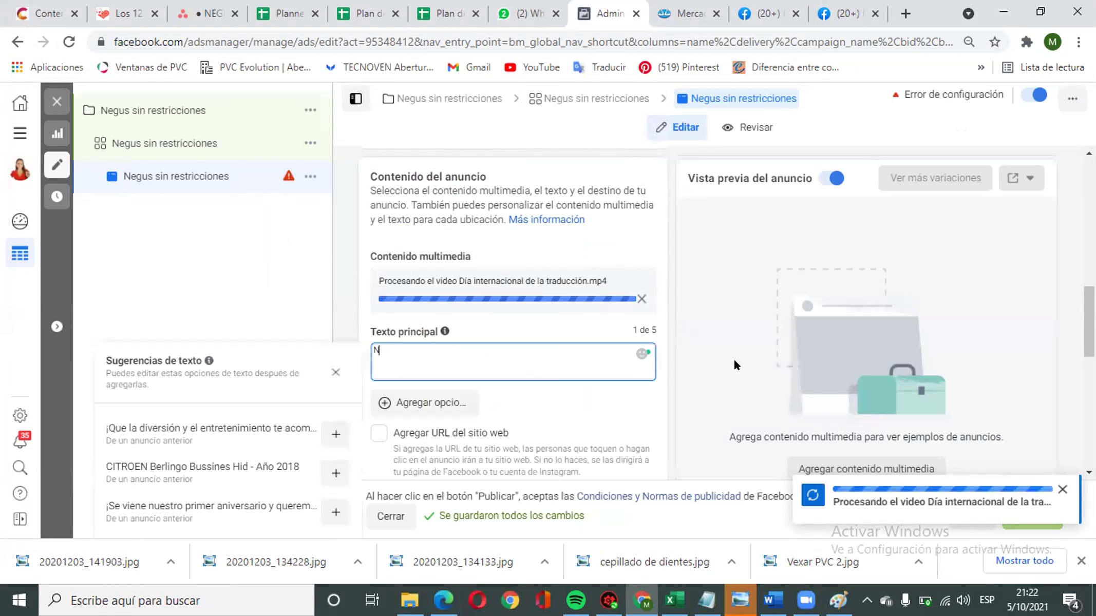
text(o te perida)
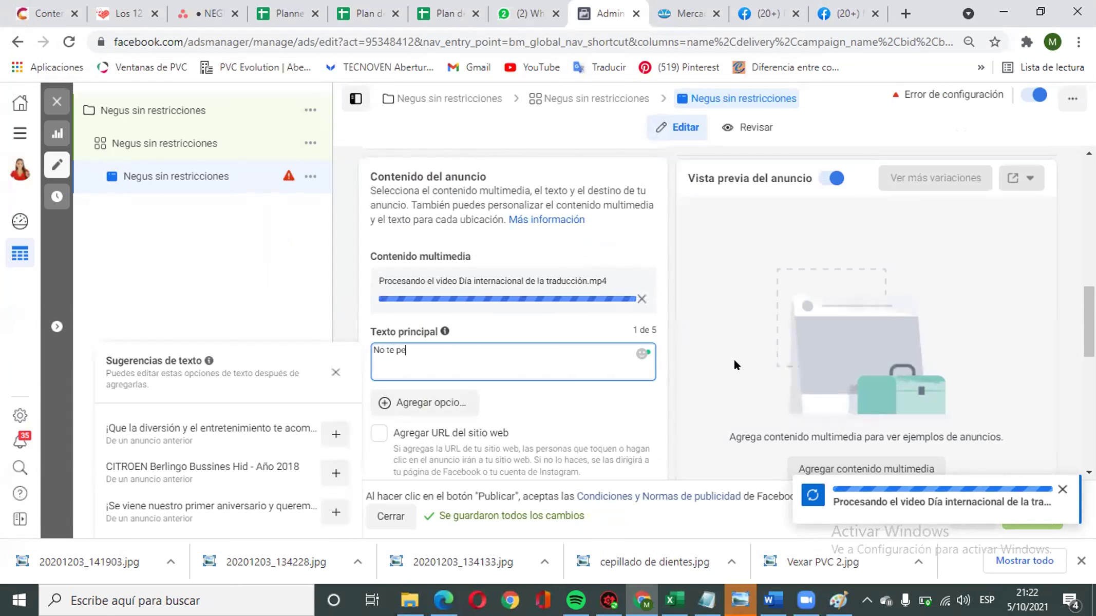
key(BackSpace)
key(BackSpace)
key(BackSpace)
key(BackSpace)
key(BackSpace)
key(BackSpace)
key(BackSpace)
key(BackSpace)
key(BackSpace)
key(BackSpace)
key(BackSpace)
key(BackSpace)
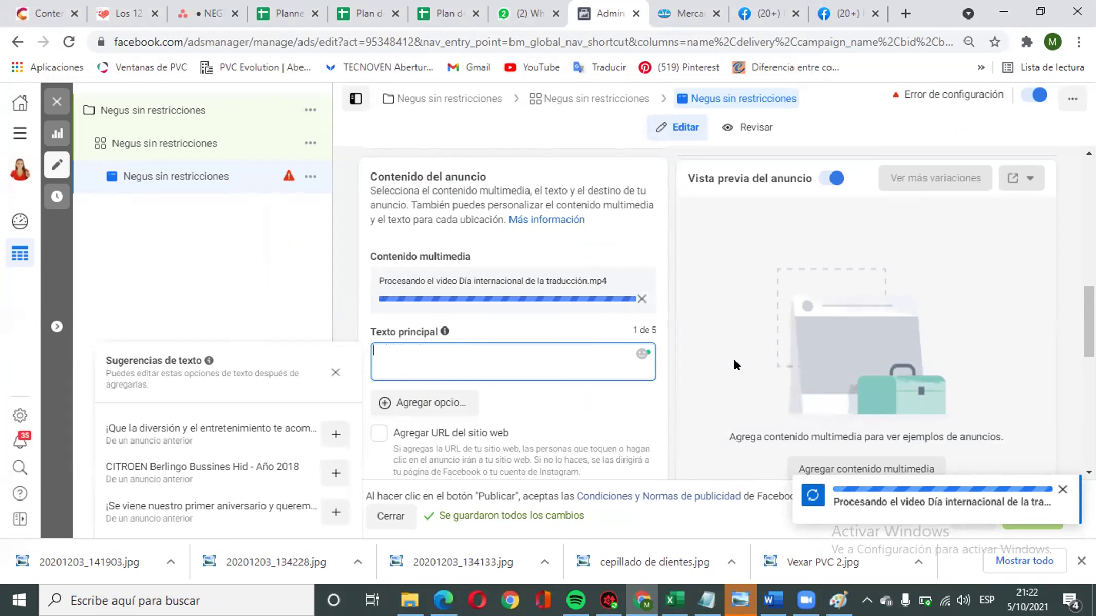
text(¿)
key(BackSpace)
text(El oc)
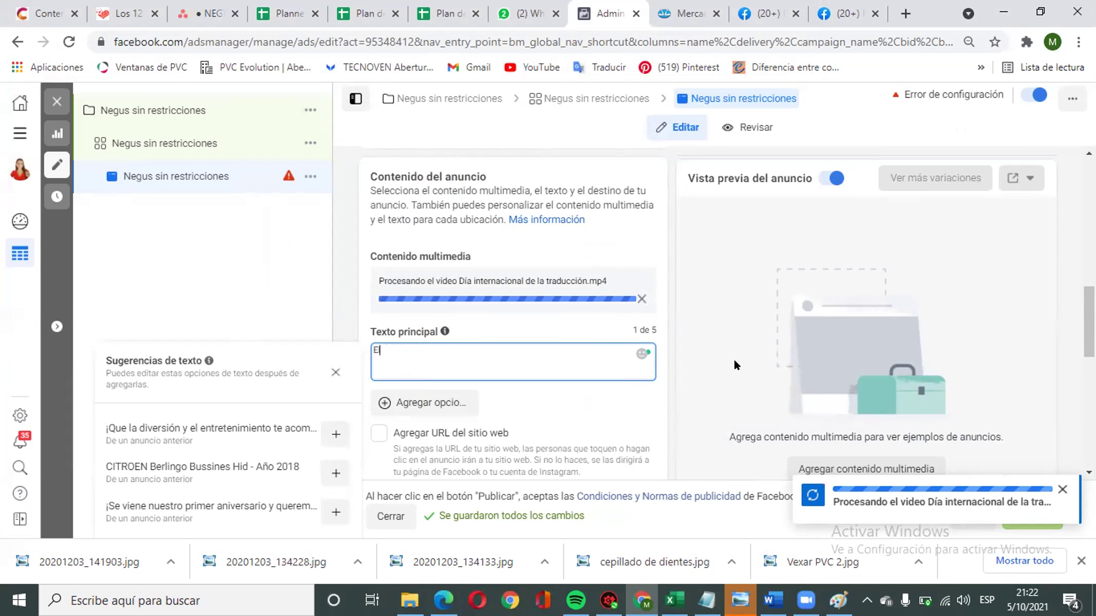
text(tover)
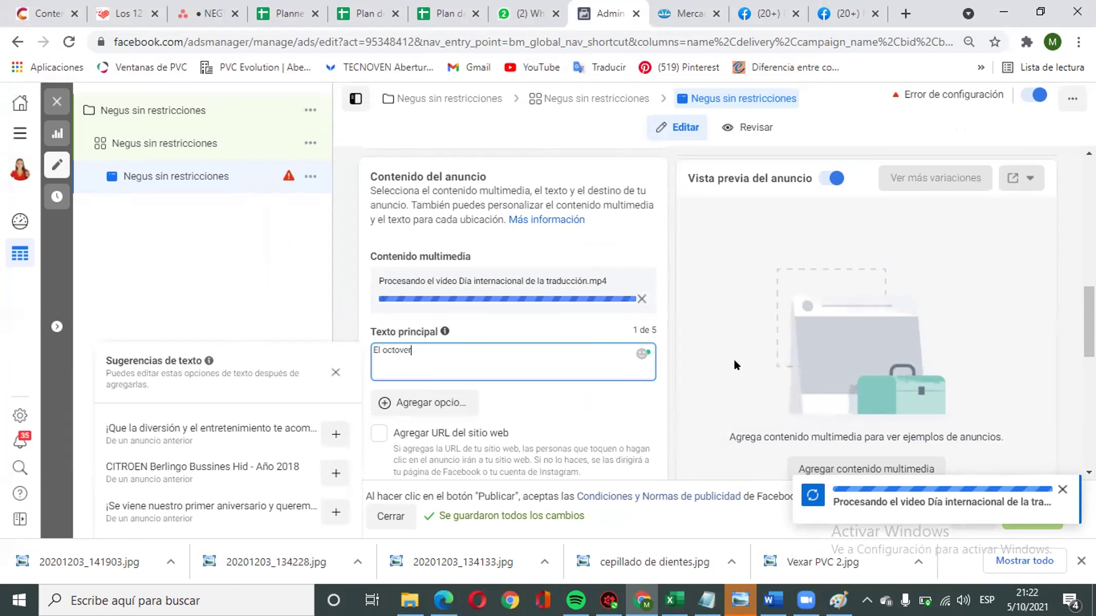
text( fest lle)
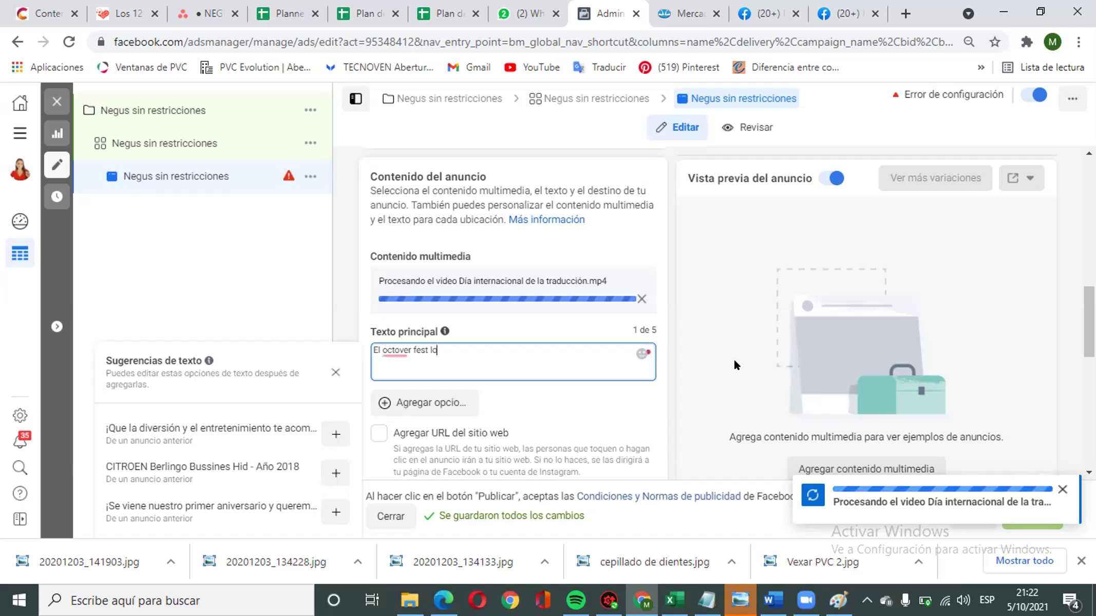
text(go a jujuy)
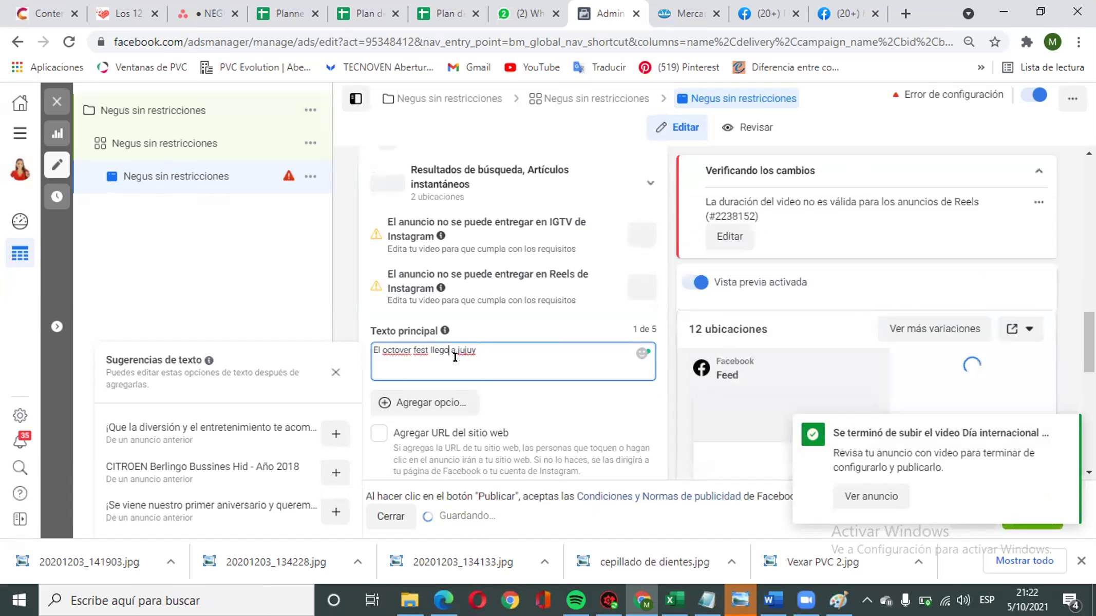
click(446, 354)
key(BackSpace)
text(ó)
click(494, 345)
text(sin restricci)
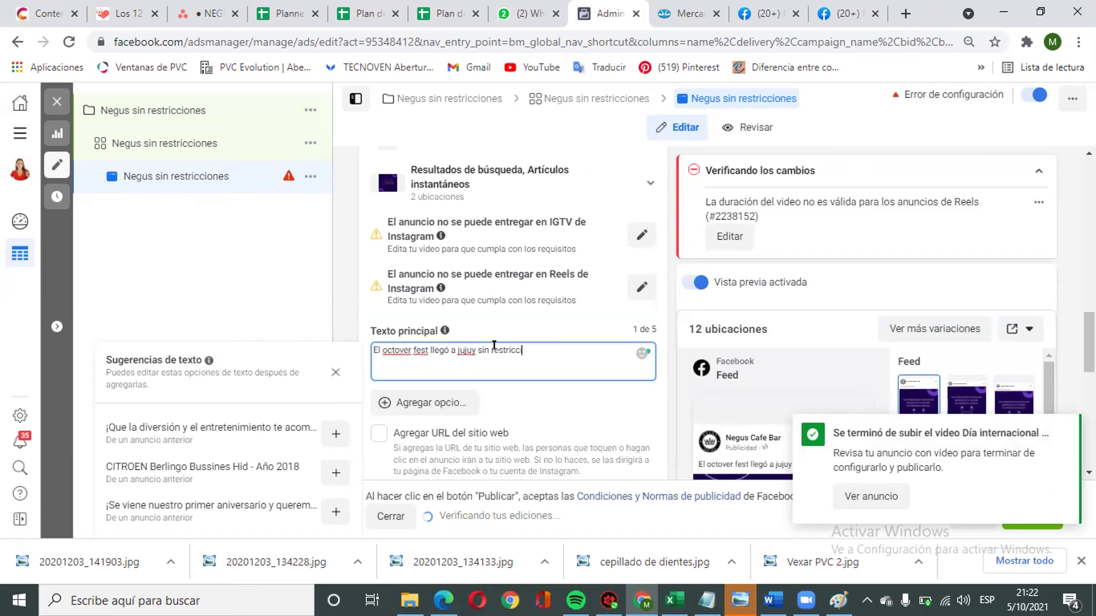
text(ones)
- Add a second line 'Estas preparado para vivir la promera experiencia cervezera sin restricciones del ultimo año?'
key(Return)
key(Return)
text(Estas preparado p)
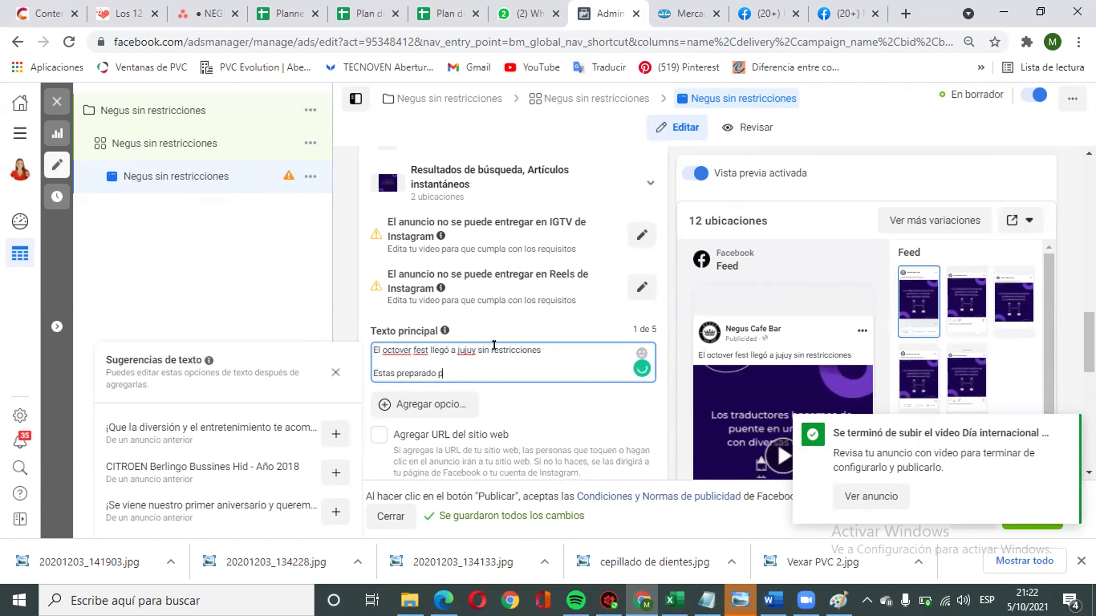
text(ara vivir la promera experiencia )
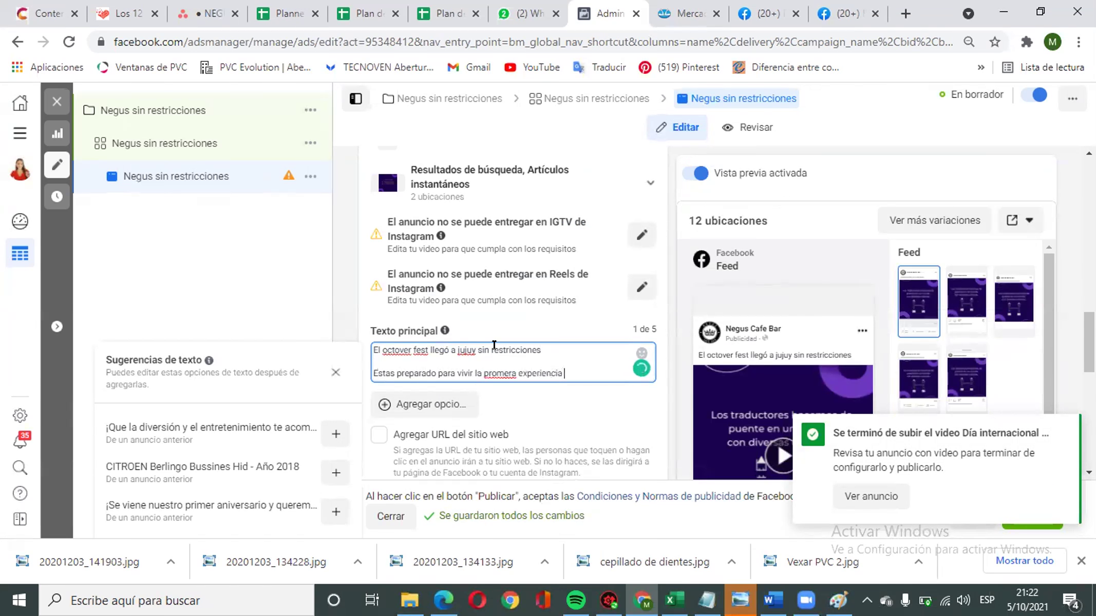
text(cervezera s)
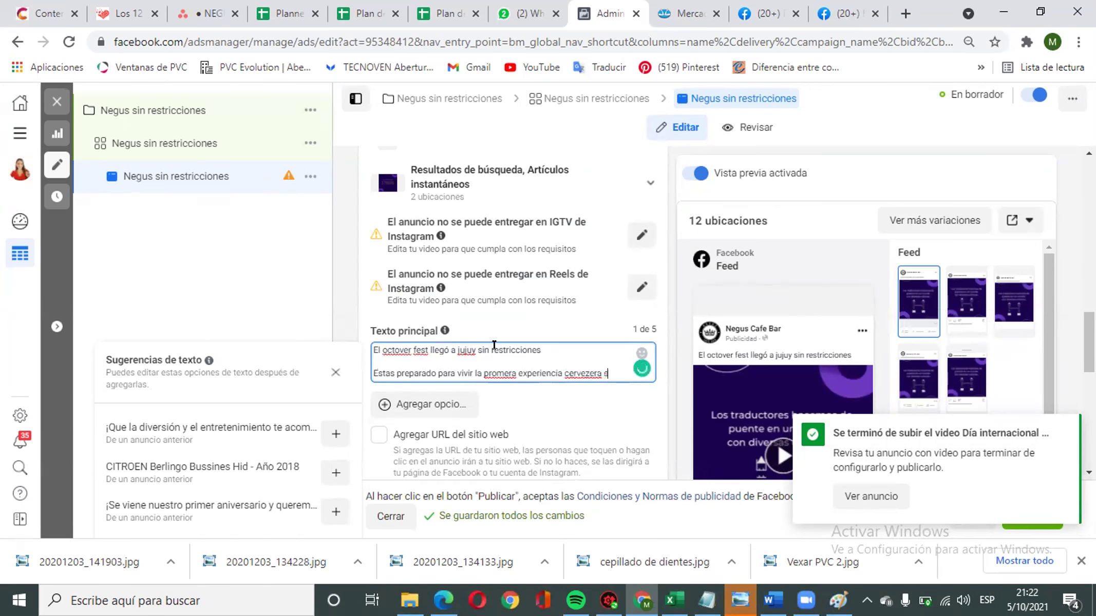
text(in restricciones)
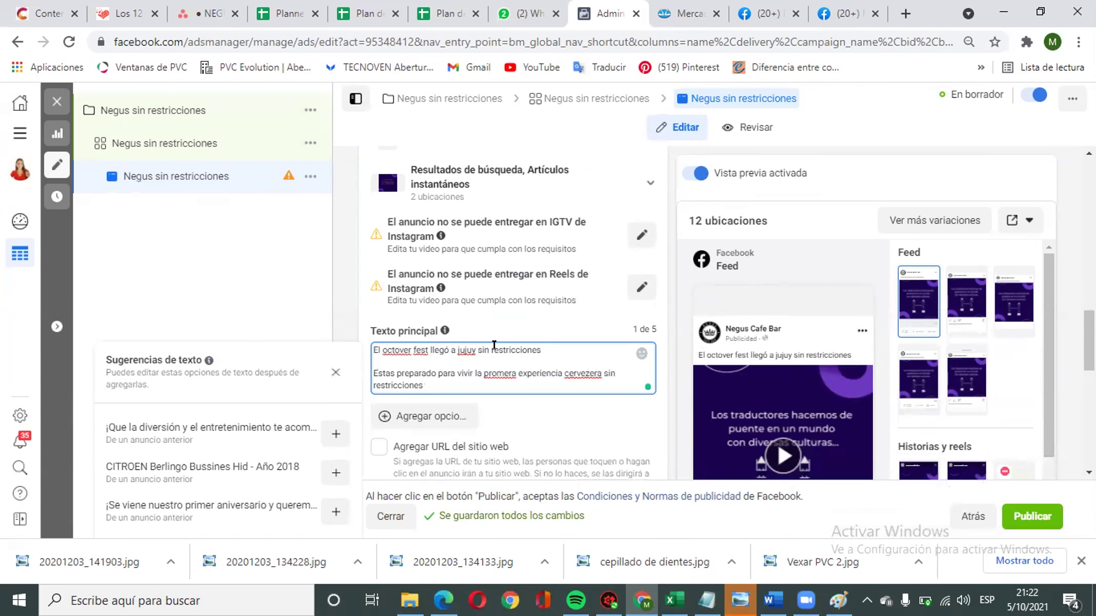
text( de los ultim)
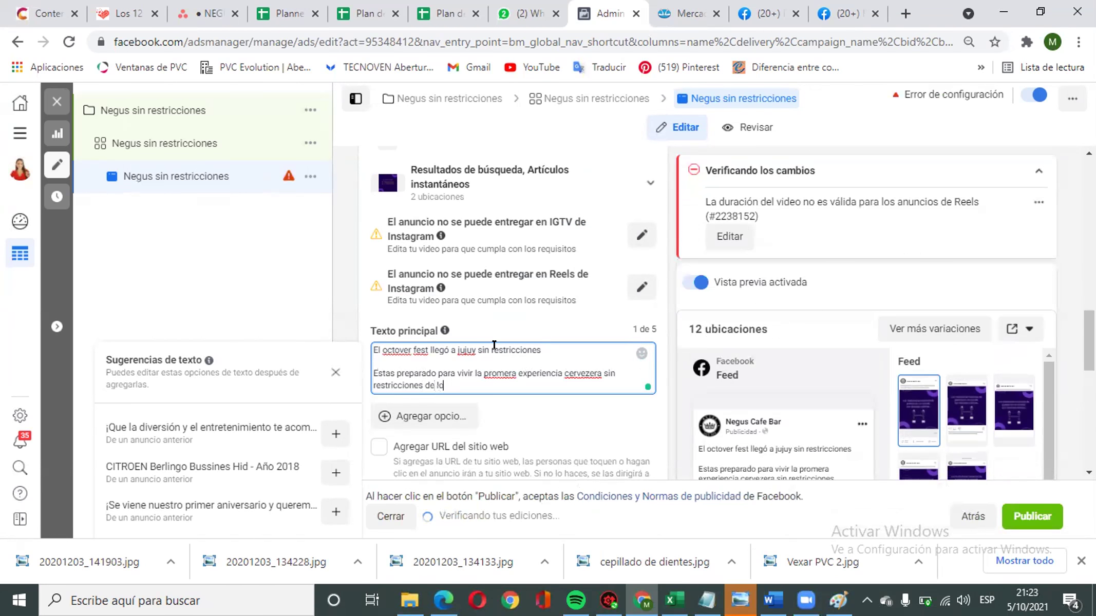
key(BackSpace)
key(BackSpace)
text(imos 2 añ)
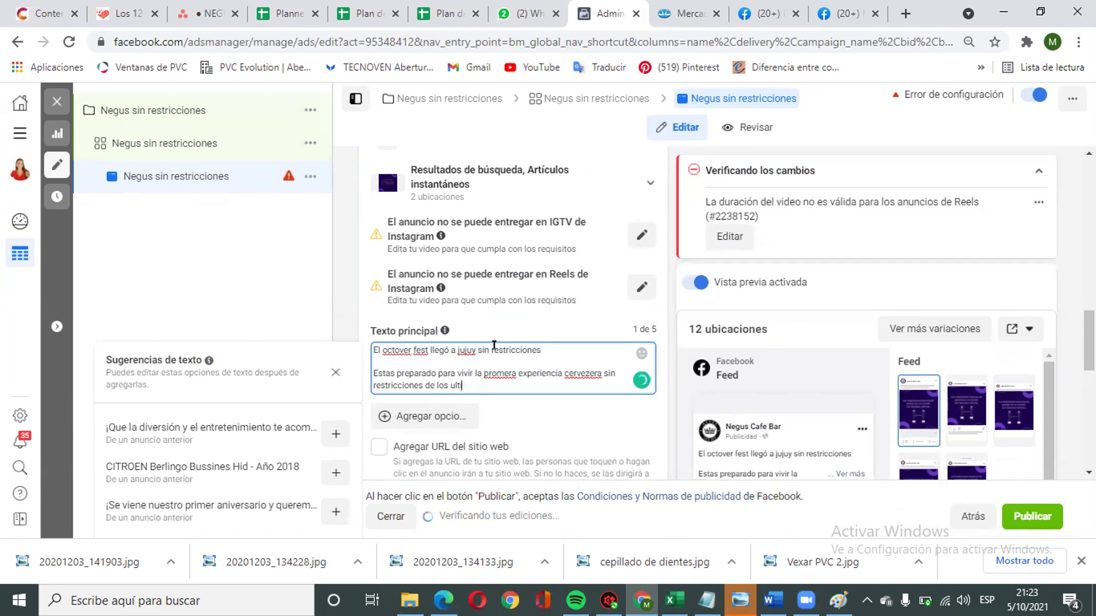
text(os!)
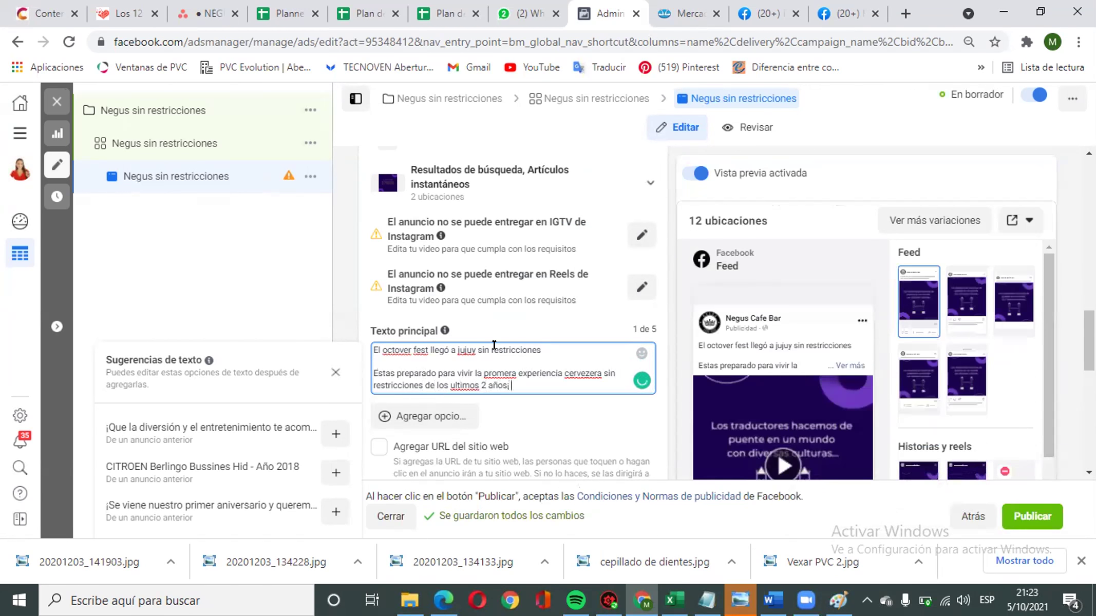
key(BackSpace)
key(BackSpace)
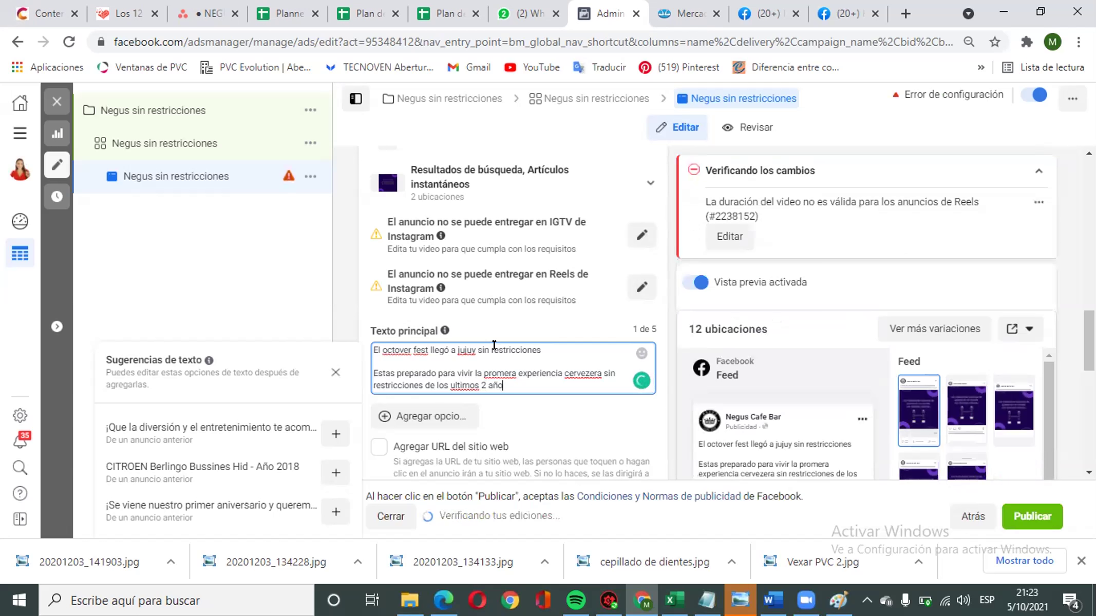
key(BackSpace)
key(BackSpace)
key(BackSpace)
key(BackSpace)
key(BackSpace)
key(BackSpace)
key(BackSpace)
key(BackSpace)
key(BackSpace)
key(BackSpace)
key(BackSpace)
key(BackSpace)
key(BackSpace)
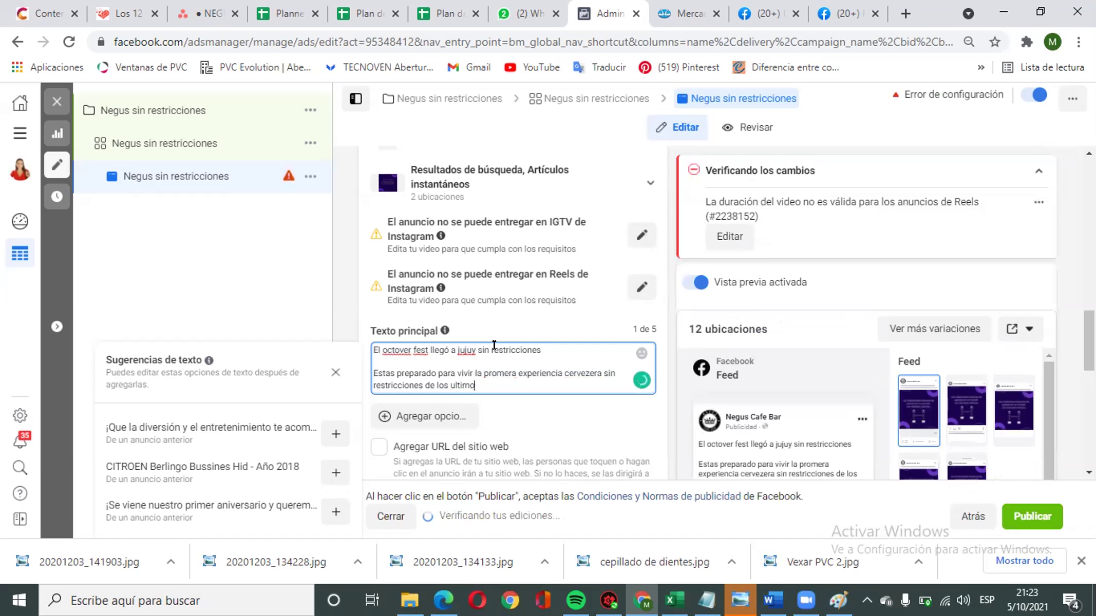
key(BackSpace)
key(BackSpace)
key(BackSpace)
key(BackSpace)
key(BackSpace)
text(l ultimo año)
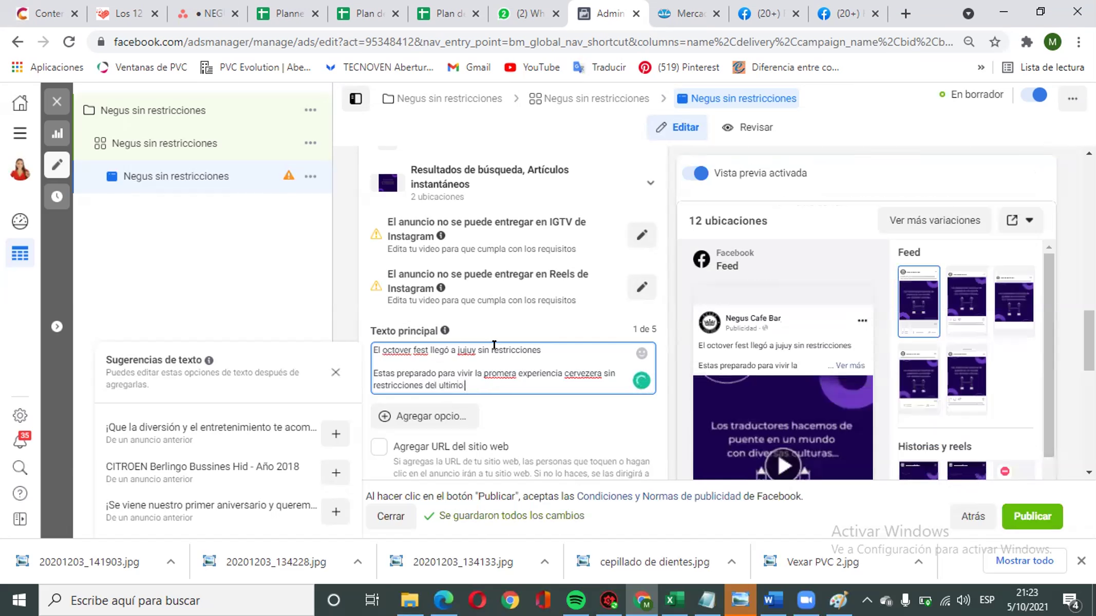
text(¡?)
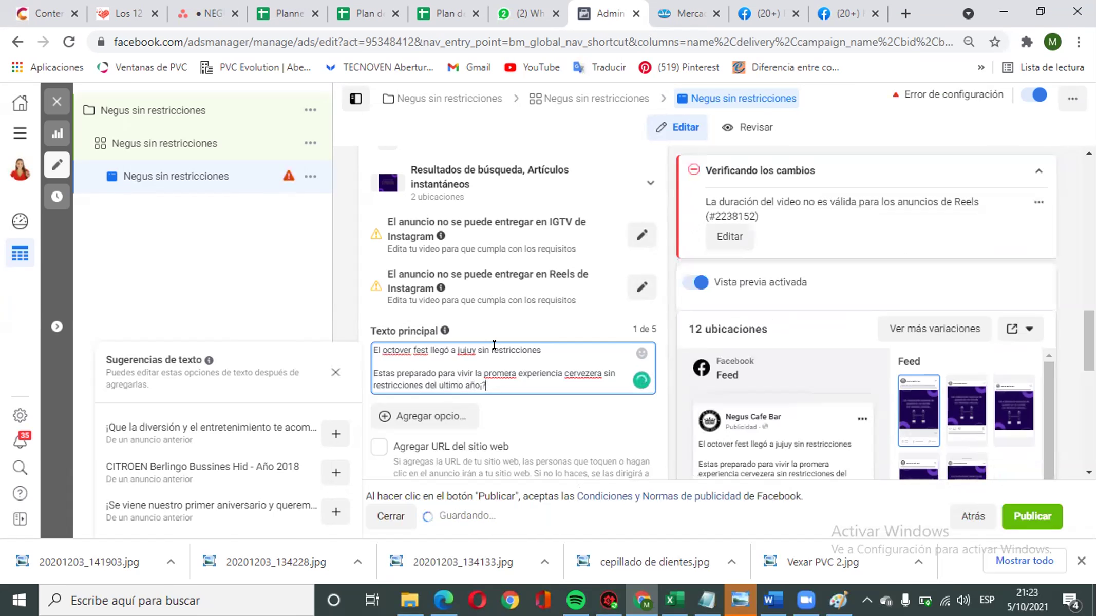
- Correct 'promera' to 'primera' and delete the lowercase o of 'octover'
right_click(506, 373)
click(560, 154)
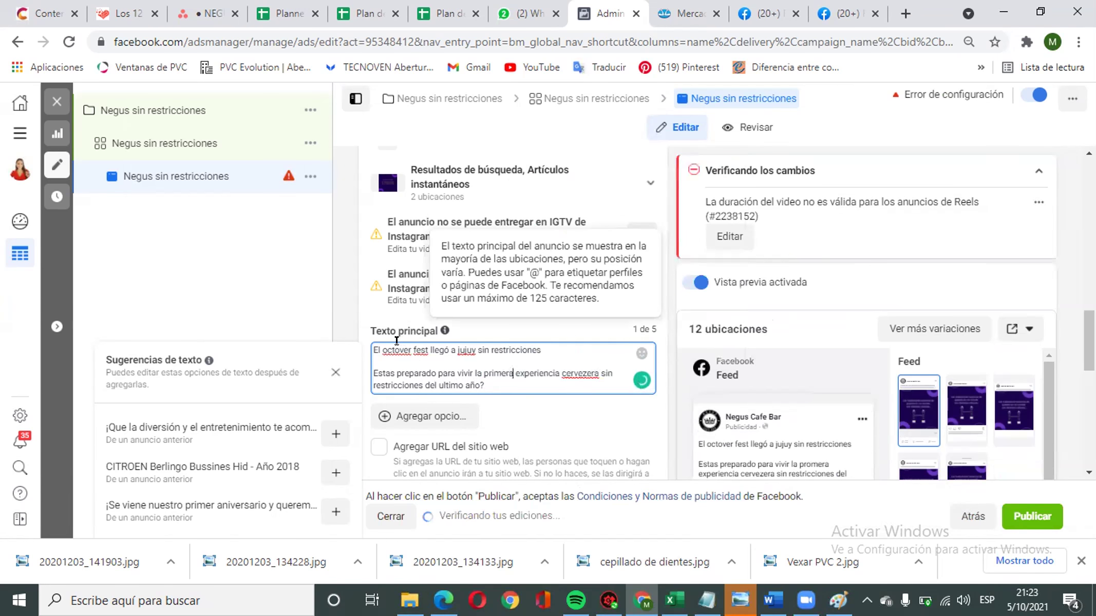
right_click(388, 351)
click(392, 353)
key(Delete)
- Capitalize 'Octover' and add a blank alternative primary text field
text(O)
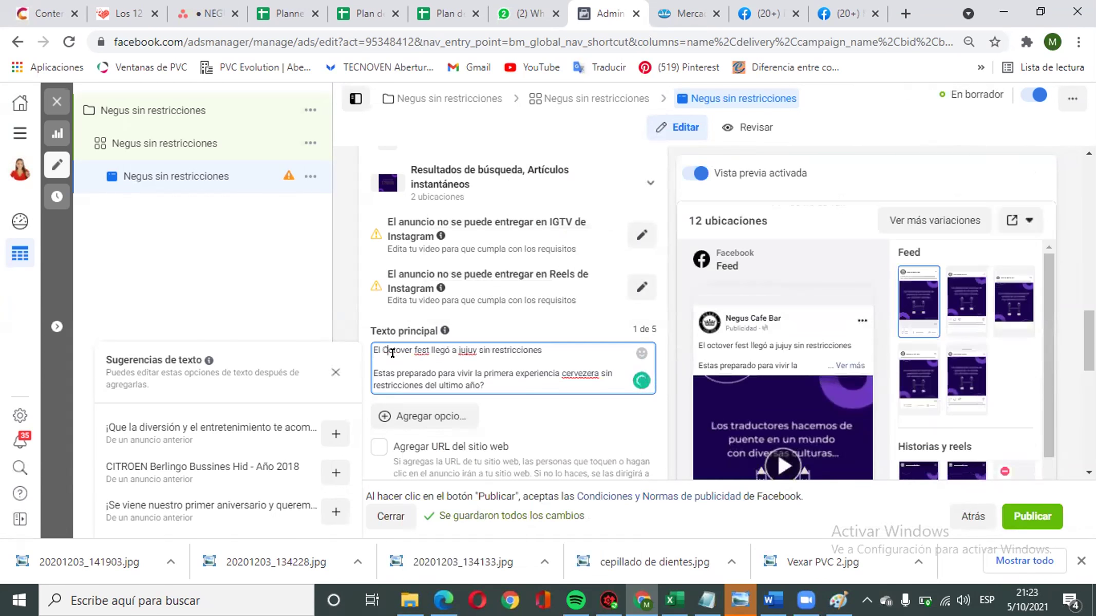
scroll(568, 321, down, 5)
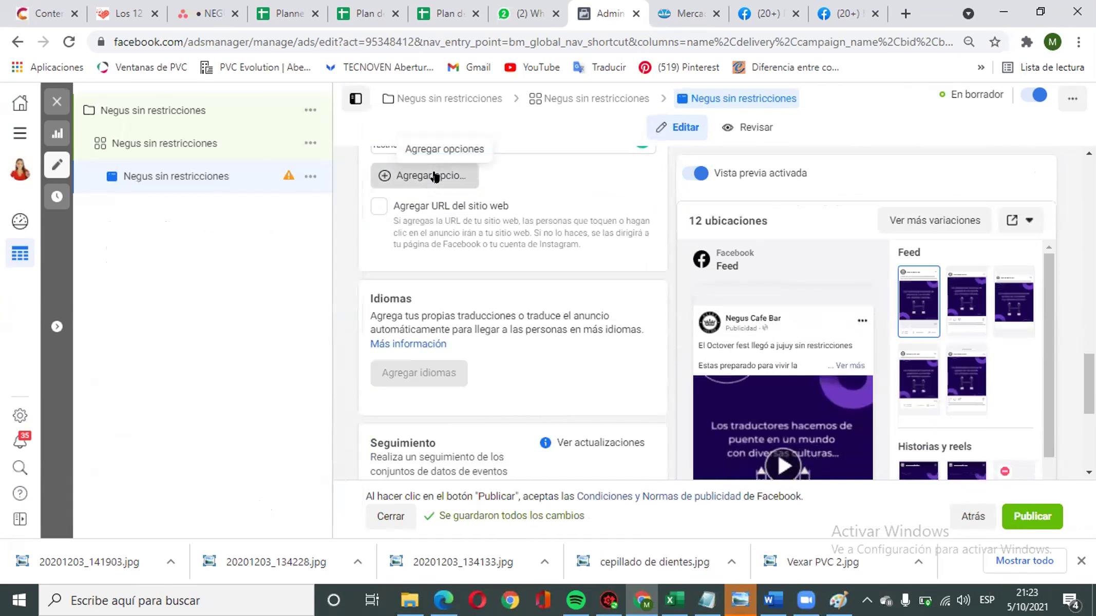
scroll(499, 280, up, 3)
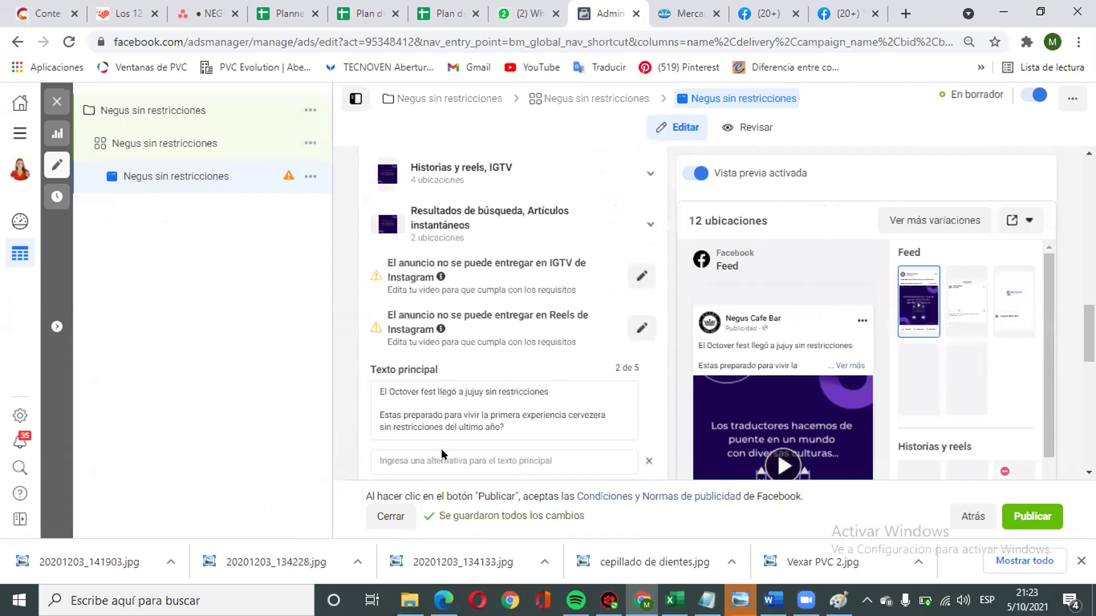
scroll(462, 421, down, 2)
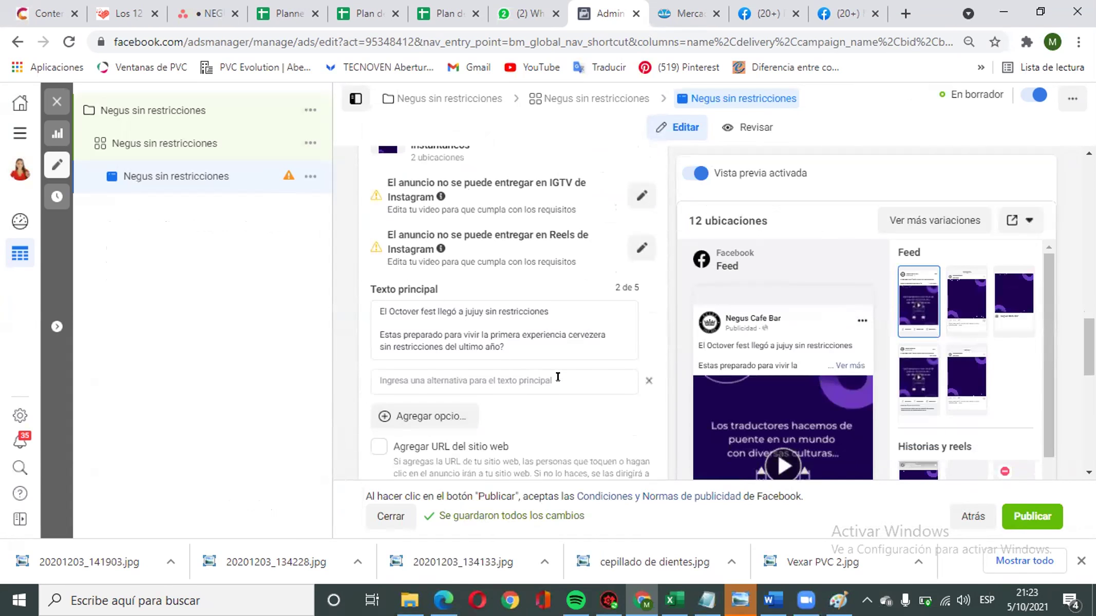
click(506, 374)
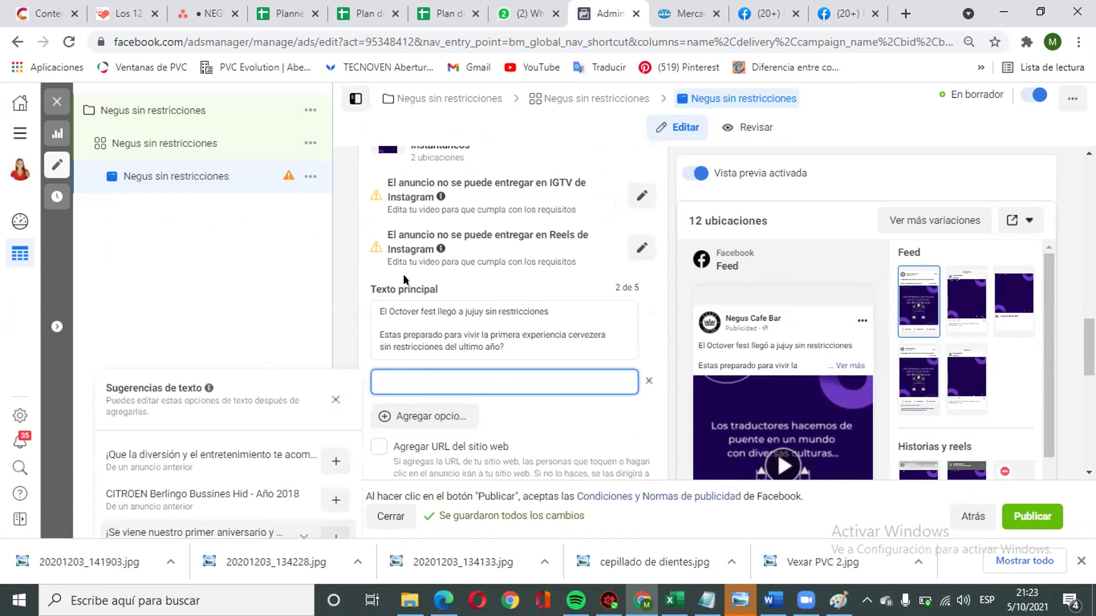
- Scroll down the ad form to the Seguimiento section and the Publicar button
scroll(486, 436, down, 3)
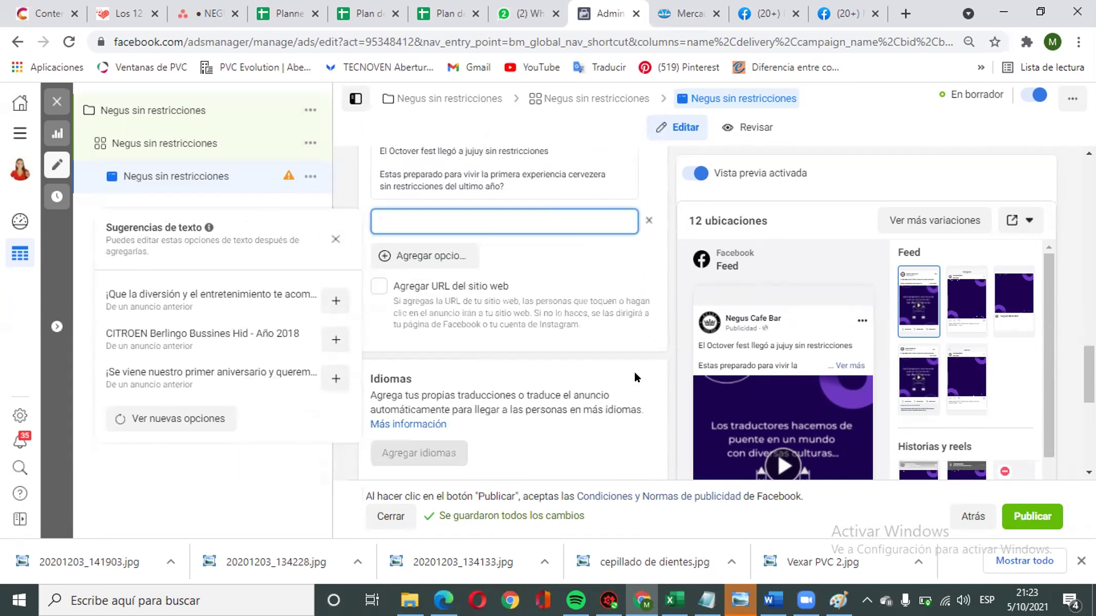
scroll(634, 374, down, 2)
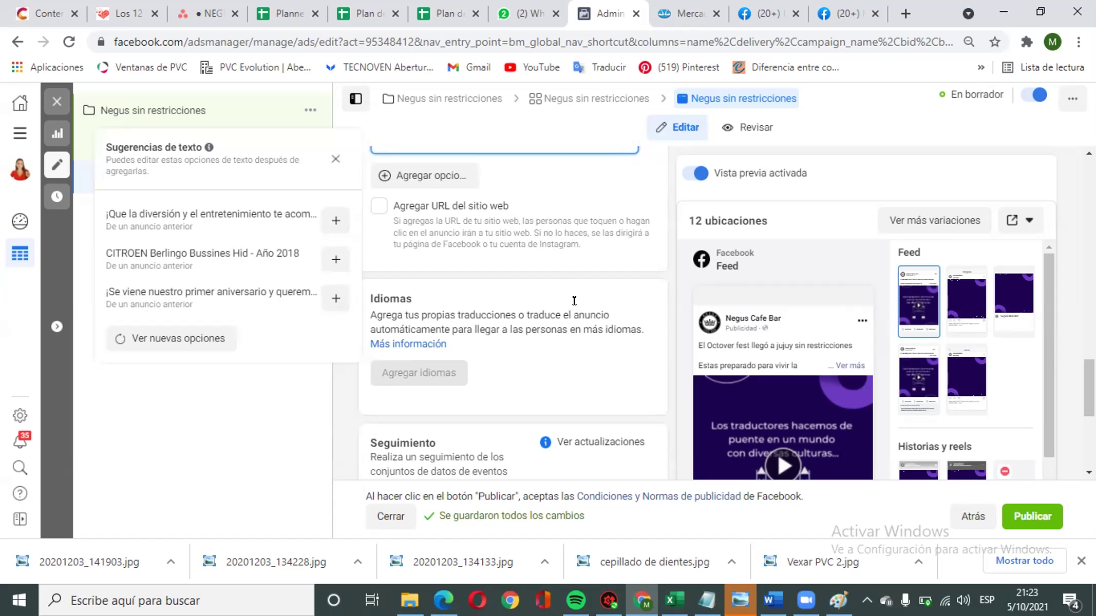
scroll(570, 302, down, 2)
scroll(493, 332, up, 5)
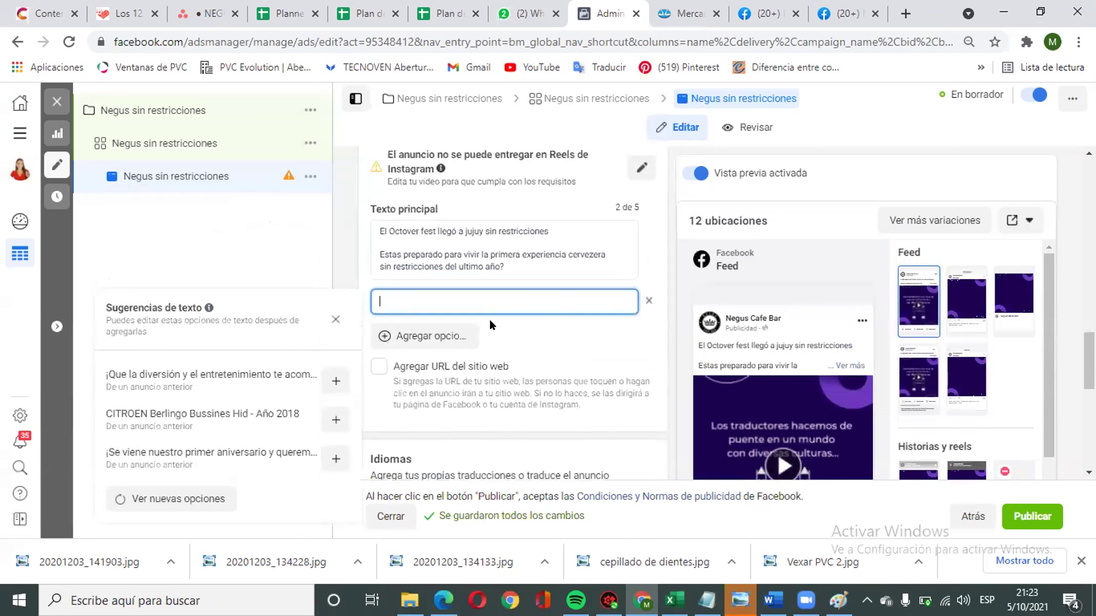
scroll(477, 310, down, 5)
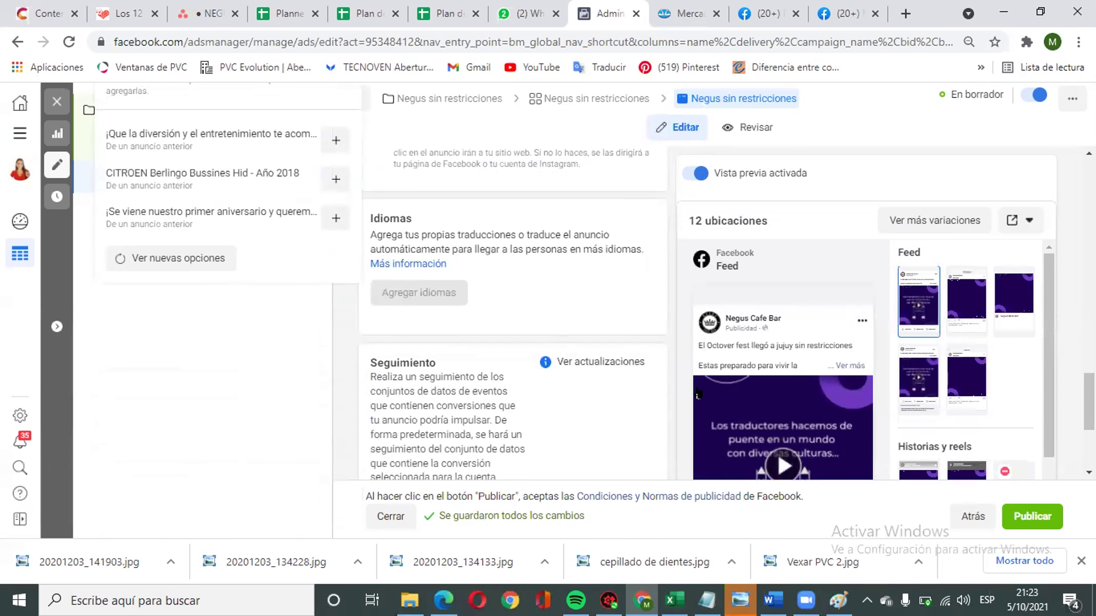
scroll(786, 308, down, 4)
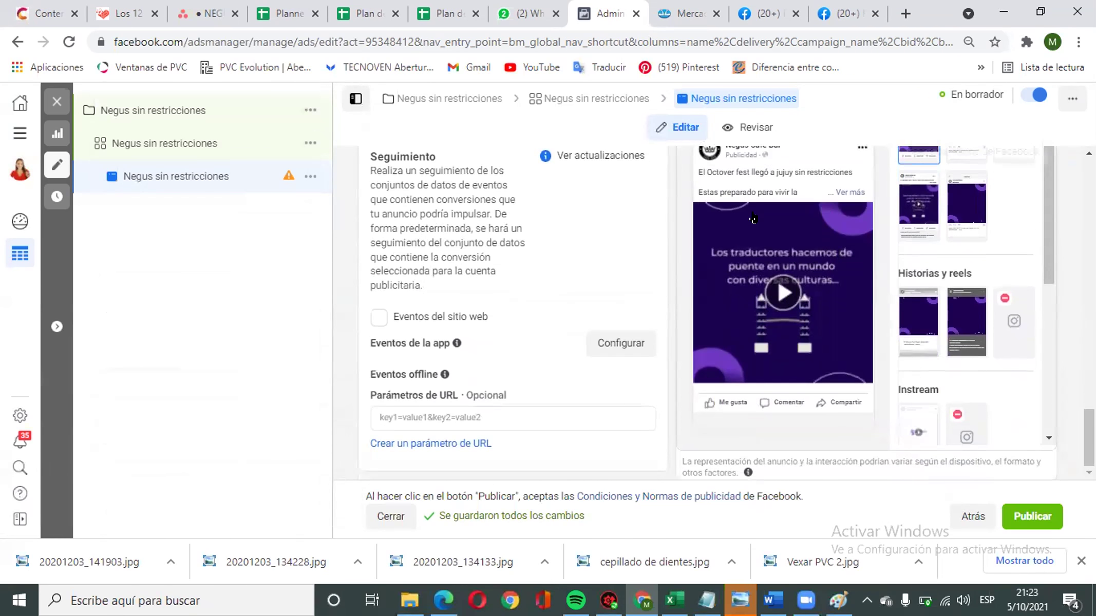
scroll(660, 308, up, 2)
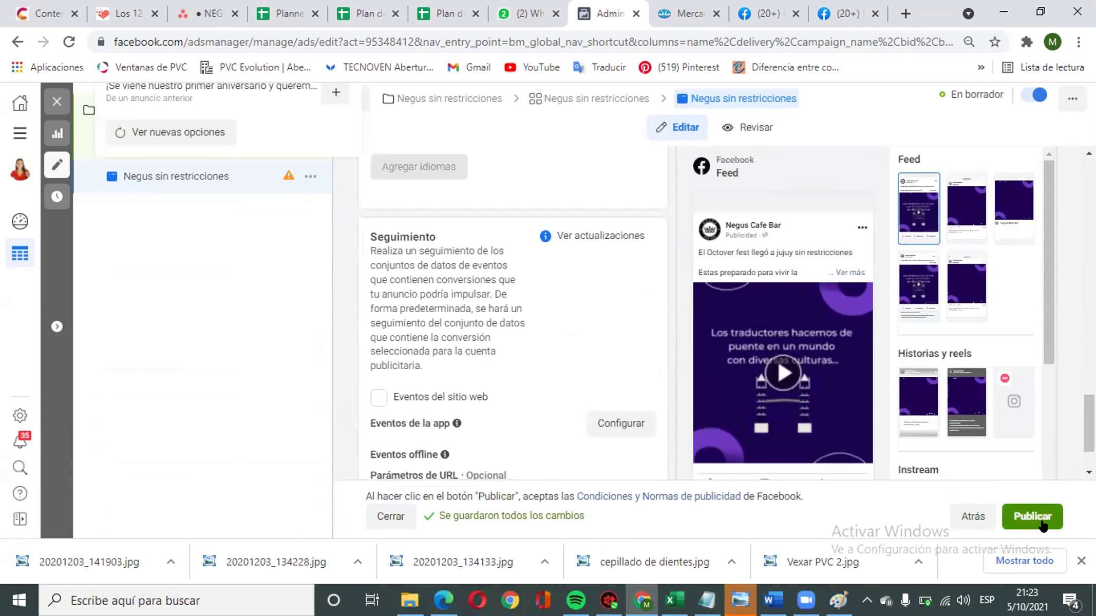